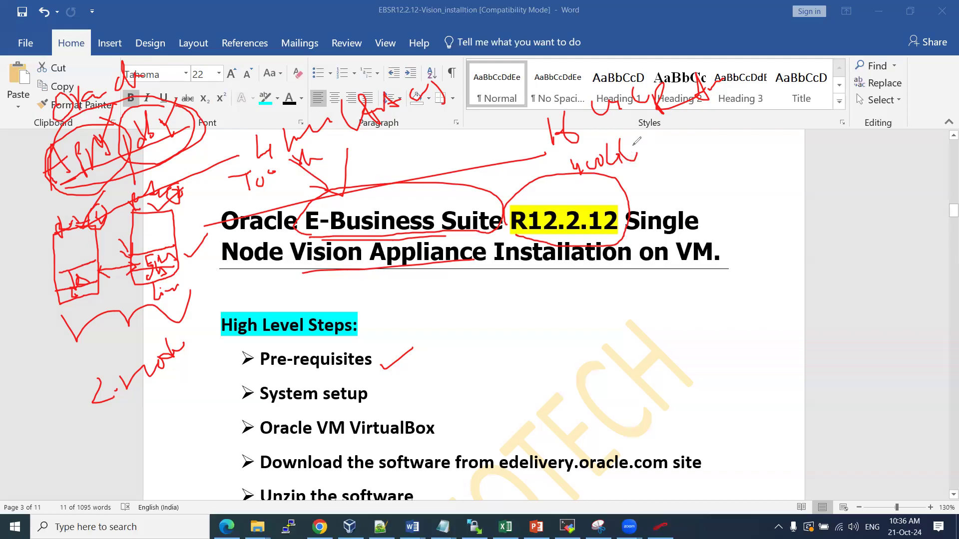
# Handwrite red notes above the title and circle them
pyautogui.moveTo(642, 134)
pyautogui.mouseDown()
pyautogui.moveTo(658, 146)
pyautogui.moveTo(680, 135)
pyautogui.mouseUp()
pyautogui.moveTo(433, 123)
pyautogui.mouseDown()
pyautogui.moveTo(429, 132)
pyautogui.moveTo(468, 105)
pyautogui.mouseUp()
pyautogui.moveTo(415, 155); pyautogui.dragTo(500, 128)
pyautogui.moveTo(480, 94)
pyautogui.mouseDown()
pyautogui.moveTo(517, 114)
pyautogui.moveTo(459, 104)
pyautogui.mouseUp()
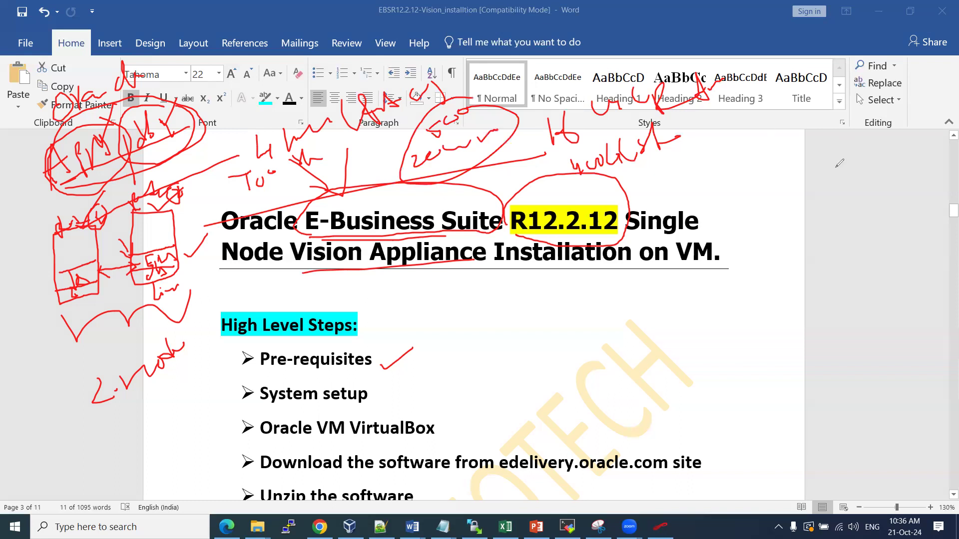
# Draw a sectioned box in the right margin with a 'db' section, and write IN above it
pyautogui.moveTo(819, 189)
pyautogui.mouseDown()
pyautogui.moveTo(873, 183)
pyautogui.moveTo(857, 292)
pyautogui.moveTo(824, 189)
pyautogui.mouseUp()
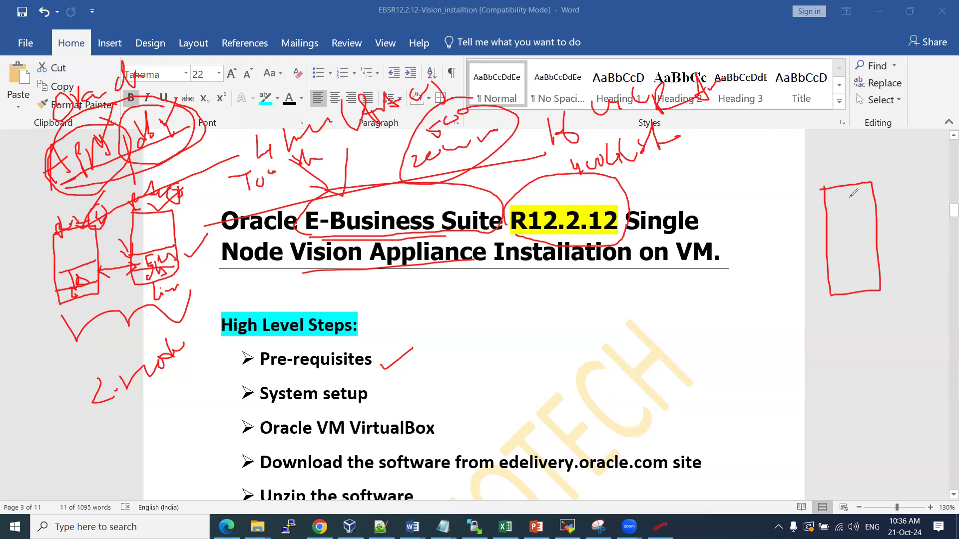
pyautogui.moveTo(828, 279)
pyautogui.mouseDown()
pyautogui.moveTo(879, 270)
pyautogui.moveTo(860, 285)
pyautogui.moveTo(882, 276)
pyautogui.mouseUp()
pyautogui.moveTo(828, 258)
pyautogui.mouseDown()
pyautogui.moveTo(858, 250)
pyautogui.moveTo(861, 271)
pyautogui.mouseUp()
pyautogui.moveTo(861, 265)
pyautogui.mouseDown()
pyautogui.moveTo(864, 278)
pyautogui.moveTo(860, 268)
pyautogui.mouseUp()
pyautogui.moveTo(826, 234)
pyautogui.mouseDown()
pyautogui.moveTo(849, 226)
pyautogui.moveTo(845, 239)
pyautogui.moveTo(878, 224)
pyautogui.mouseUp()
pyautogui.moveTo(850, 159)
pyautogui.mouseDown()
pyautogui.moveTo(848, 178)
pyautogui.moveTo(871, 156)
pyautogui.moveTo(913, 145)
pyautogui.mouseUp()
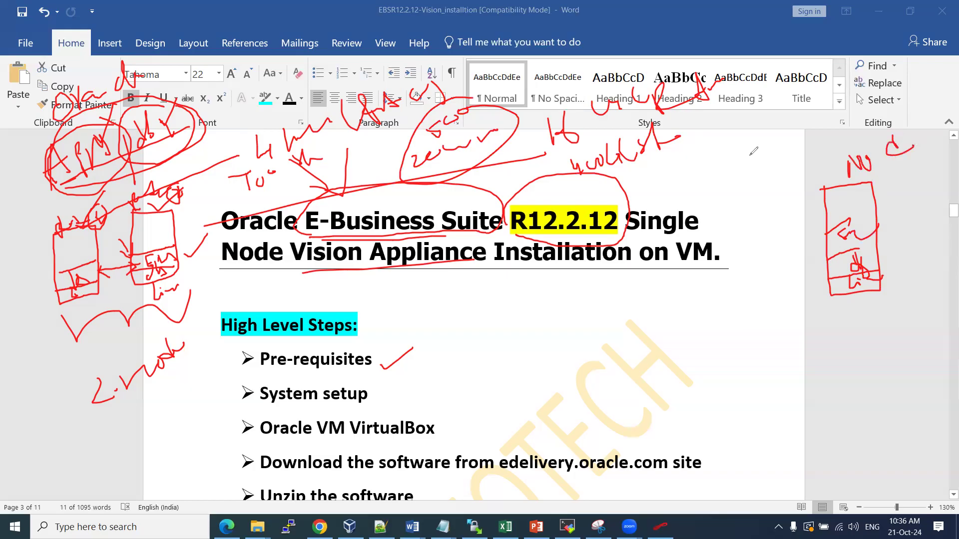
# Add marks beside the box, handwrite margin notes and underline them
pyautogui.moveTo(821, 359)
pyautogui.mouseDown()
pyautogui.moveTo(821, 368)
pyautogui.moveTo(844, 347)
pyautogui.moveTo(913, 336)
pyautogui.mouseUp()
pyautogui.moveTo(699, 357)
pyautogui.mouseDown()
pyautogui.moveTo(724, 373)
pyautogui.moveTo(746, 345)
pyautogui.moveTo(759, 379)
pyautogui.mouseUp()
pyautogui.moveTo(766, 342); pyautogui.dragTo(778, 385)
pyautogui.moveTo(734, 397); pyautogui.dragTo(778, 387)
pyautogui.moveTo(701, 416)
pyautogui.mouseDown()
pyautogui.moveTo(909, 378)
pyautogui.moveTo(942, 332)
pyautogui.moveTo(918, 350)
pyautogui.mouseUp()
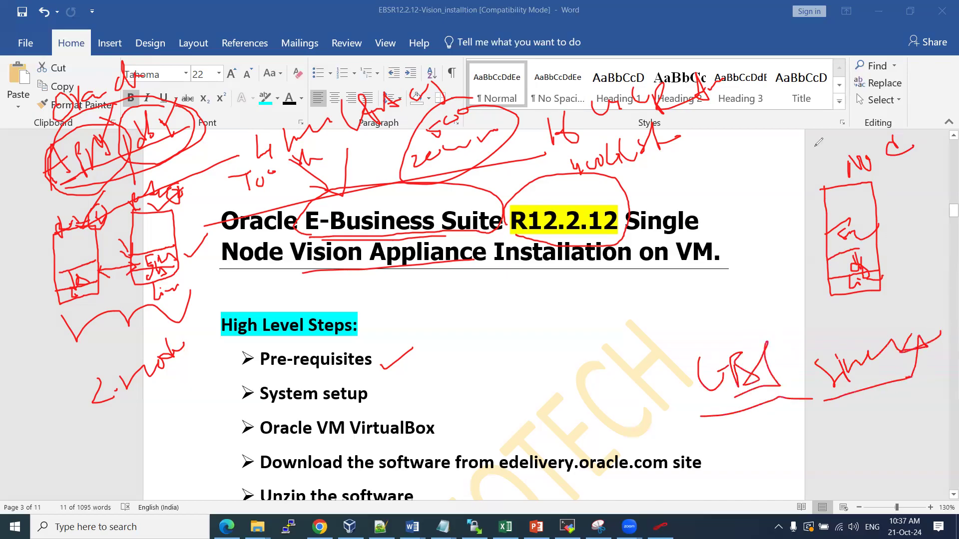
# Bracket the margin box, write 1G below the title and link it to the box
pyautogui.moveTo(790, 221); pyautogui.dragTo(821, 281)
pyautogui.moveTo(619, 309); pyautogui.dragTo(625, 344)
pyautogui.moveTo(648, 303)
pyautogui.mouseDown()
pyautogui.moveTo(649, 323)
pyautogui.moveTo(682, 305)
pyautogui.mouseUp()
pyautogui.moveTo(692, 299); pyautogui.dragTo(842, 214)
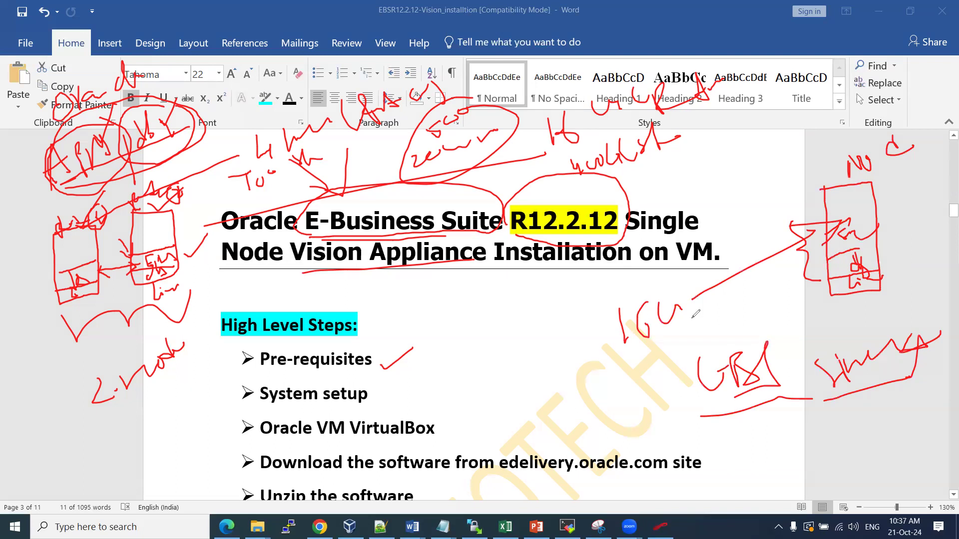
# Underline the top notes and add more red notes beside the title and at the top right
pyautogui.moveTo(574, 185); pyautogui.dragTo(719, 149)
pyautogui.moveTo(669, 355)
pyautogui.mouseDown()
pyautogui.moveTo(703, 322)
pyautogui.moveTo(742, 319)
pyautogui.mouseUp()
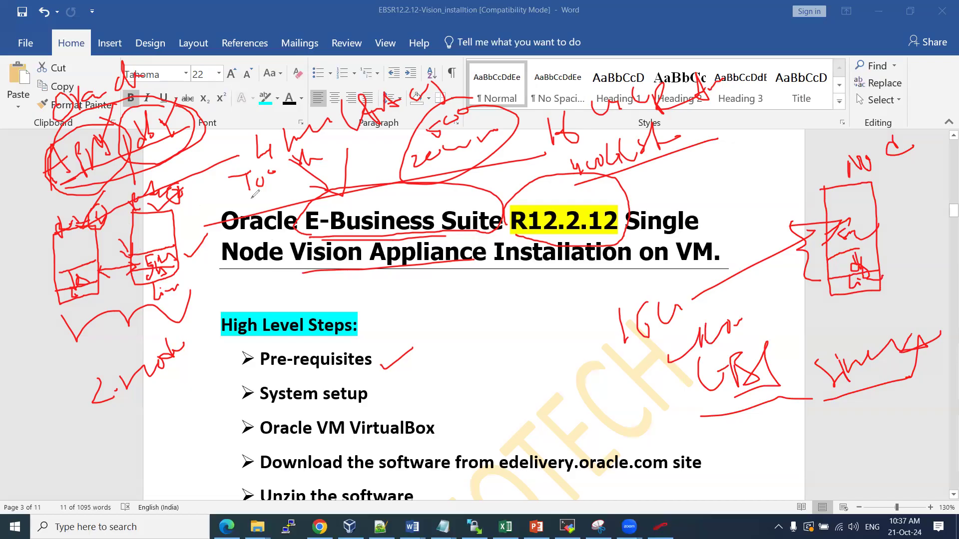
pyautogui.moveTo(202, 205)
pyautogui.mouseDown()
pyautogui.moveTo(231, 245)
pyautogui.moveTo(185, 215)
pyautogui.mouseUp()
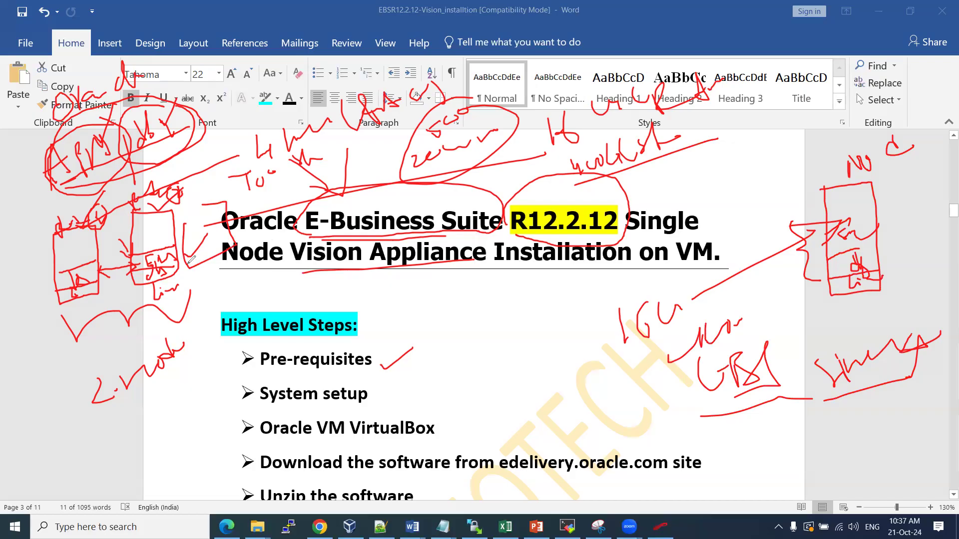
pyautogui.moveTo(749, 129)
pyautogui.mouseDown()
pyautogui.moveTo(749, 144)
pyautogui.moveTo(748, 133)
pyautogui.moveTo(778, 118)
pyautogui.mouseUp()
pyautogui.moveTo(729, 162); pyautogui.dragTo(803, 132)
pyautogui.moveTo(817, 71); pyautogui.dragTo(810, 149)
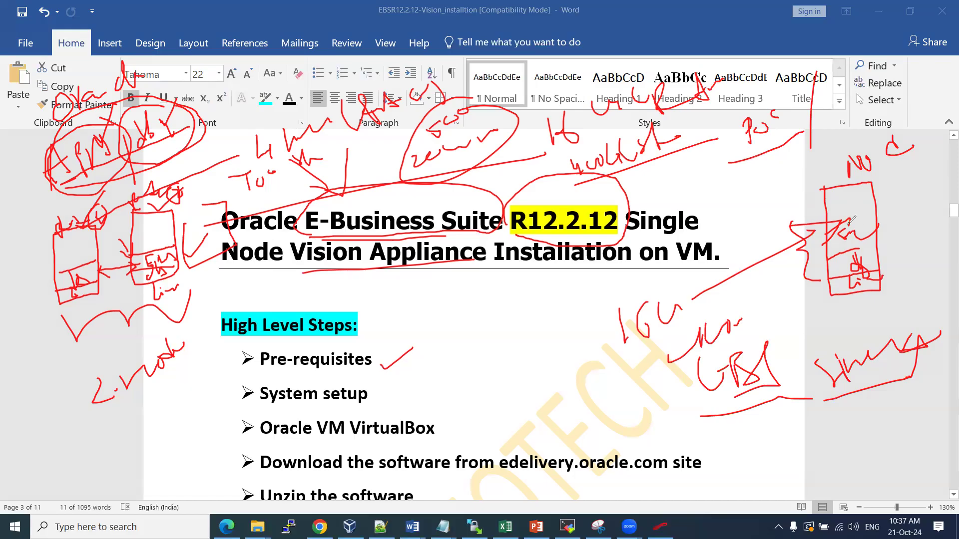
# Circle the 1G note, the lower notes and the margin box, then clear all the ink
pyautogui.moveTo(644, 281)
pyautogui.mouseDown()
pyautogui.moveTo(601, 344)
pyautogui.moveTo(646, 275)
pyautogui.mouseUp()
pyautogui.moveTo(715, 339)
pyautogui.mouseDown()
pyautogui.moveTo(679, 362)
pyautogui.moveTo(749, 328)
pyautogui.mouseUp()
pyautogui.moveTo(595, 394); pyautogui.dragTo(659, 400)
pyautogui.moveTo(675, 365)
pyautogui.mouseDown()
pyautogui.moveTo(676, 388)
pyautogui.moveTo(704, 332)
pyautogui.mouseUp()
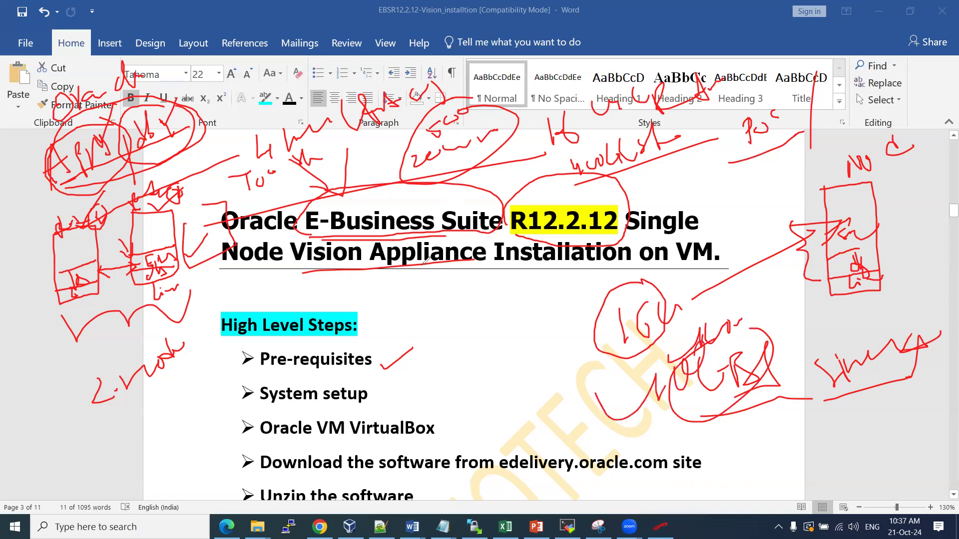
pyautogui.moveTo(953, 159)
pyautogui.mouseDown()
pyautogui.moveTo(806, 248)
pyautogui.moveTo(895, 292)
pyautogui.moveTo(905, 170)
pyautogui.mouseUp()
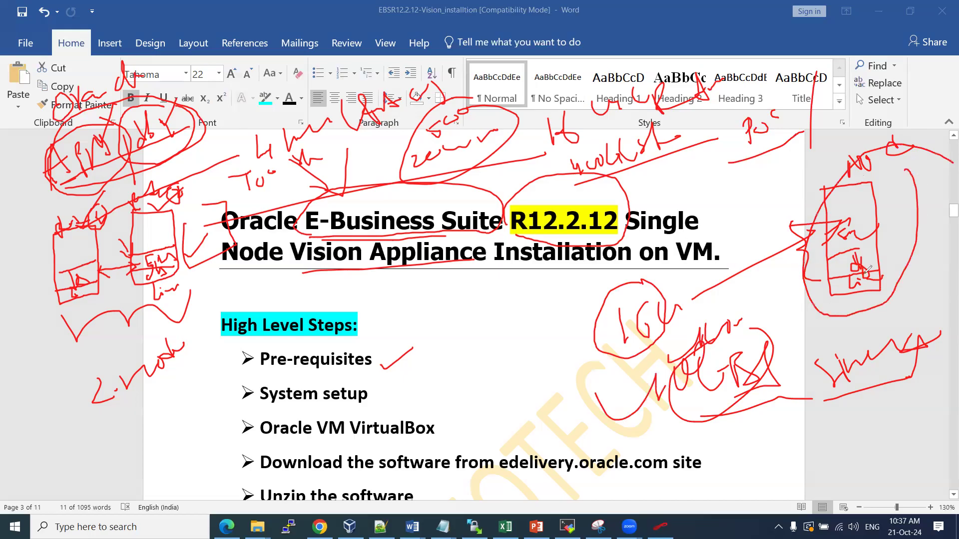
pyautogui.moveTo(875, 258)
pyautogui.mouseDown()
pyautogui.moveTo(899, 247)
pyautogui.moveTo(879, 234)
pyautogui.moveTo(905, 211)
pyautogui.mouseUp()
pyautogui.click(486, 231)
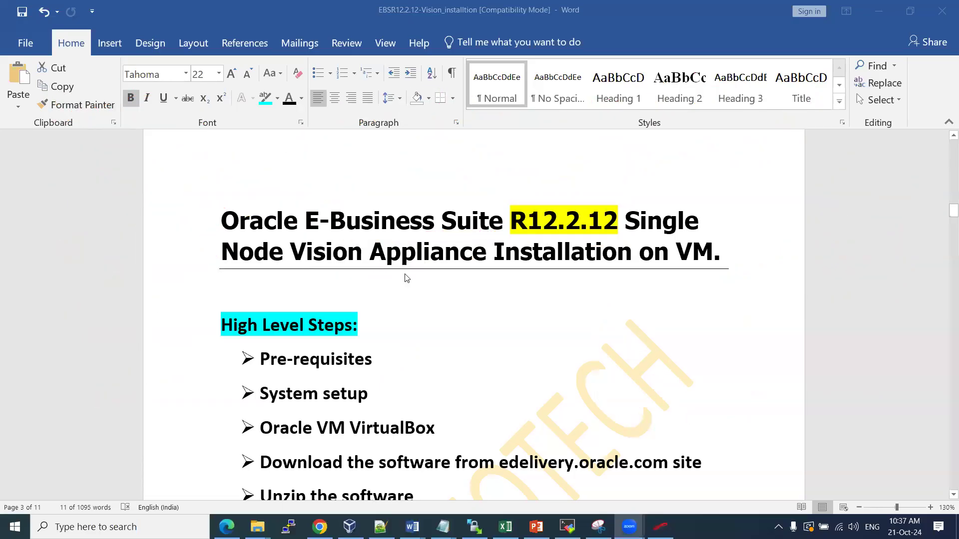
# Highlight 'Node Vision Appliance' in the title, then deselect it
pyautogui.scroll(-2, 405, 275)
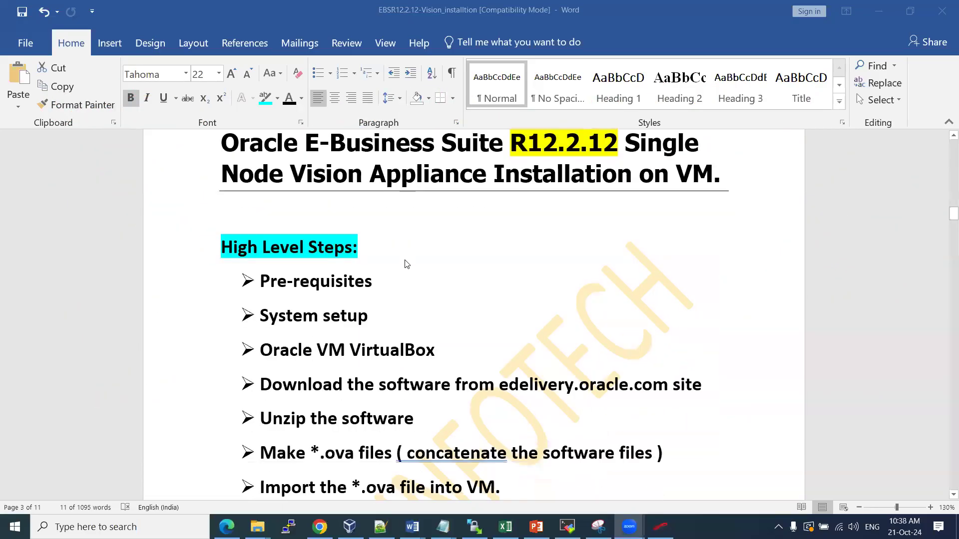
pyautogui.click(282, 170)
pyautogui.click(239, 173)
pyautogui.moveTo(239, 173); pyautogui.dragTo(492, 175)
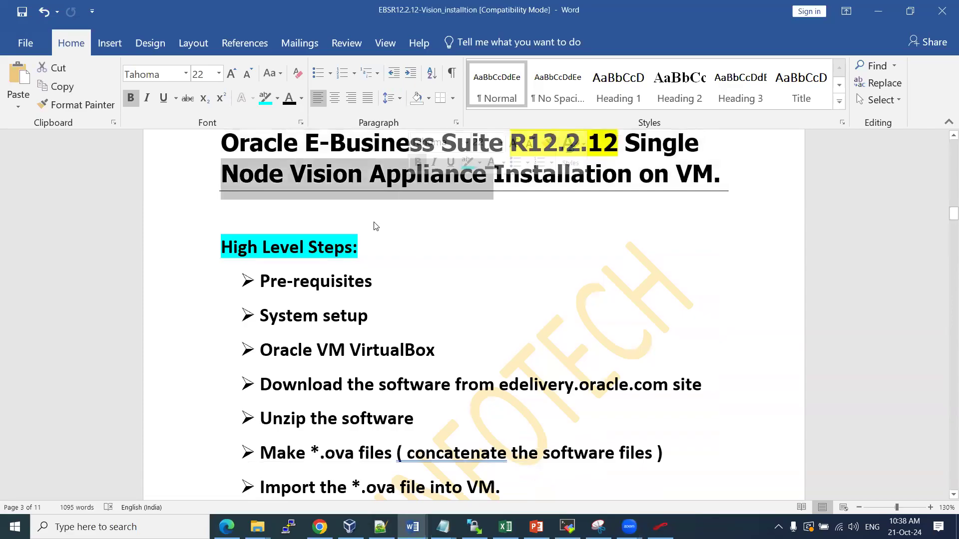
pyautogui.click(398, 236)
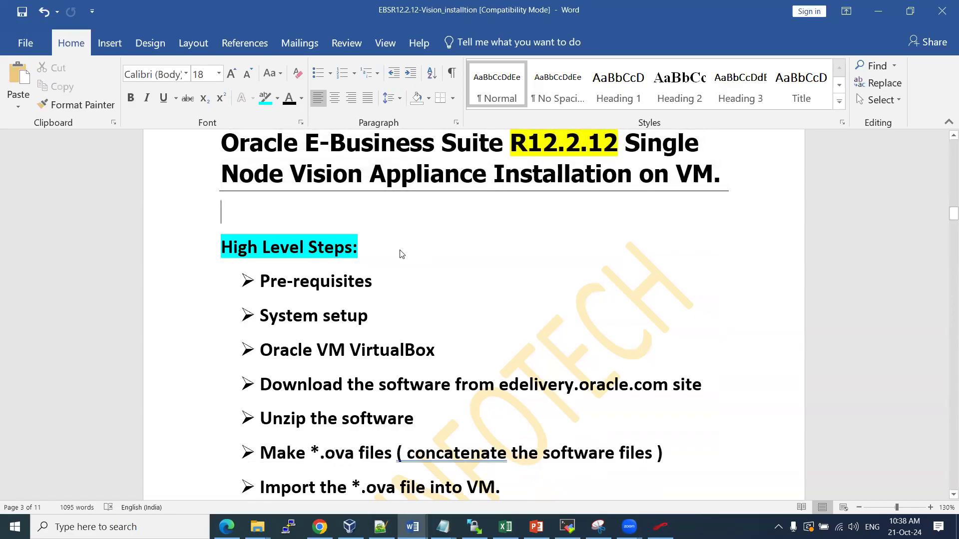
# Select the Pre-requisites, System setup and Oracle VM VirtualBox steps in turn
pyautogui.scroll(-1, 405, 254)
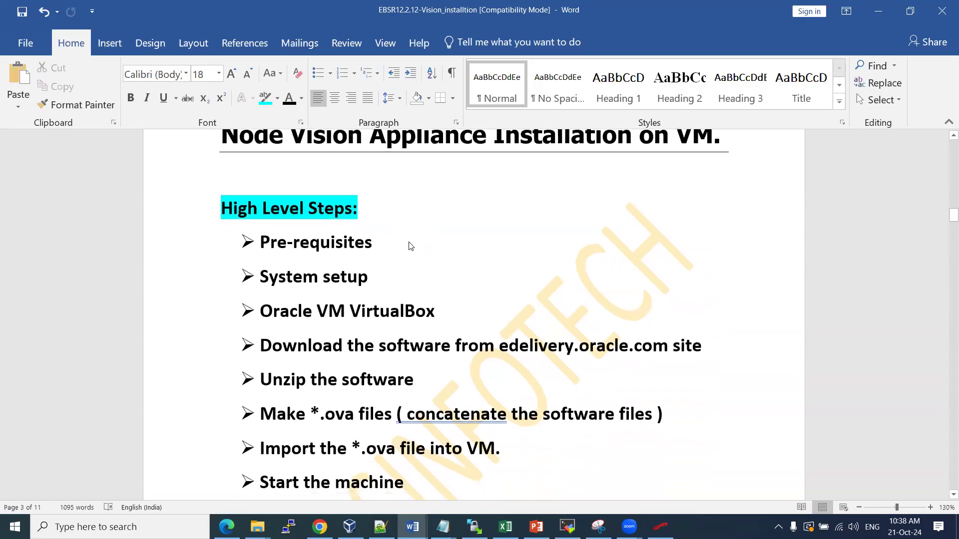
pyautogui.scroll(1, 424, 243)
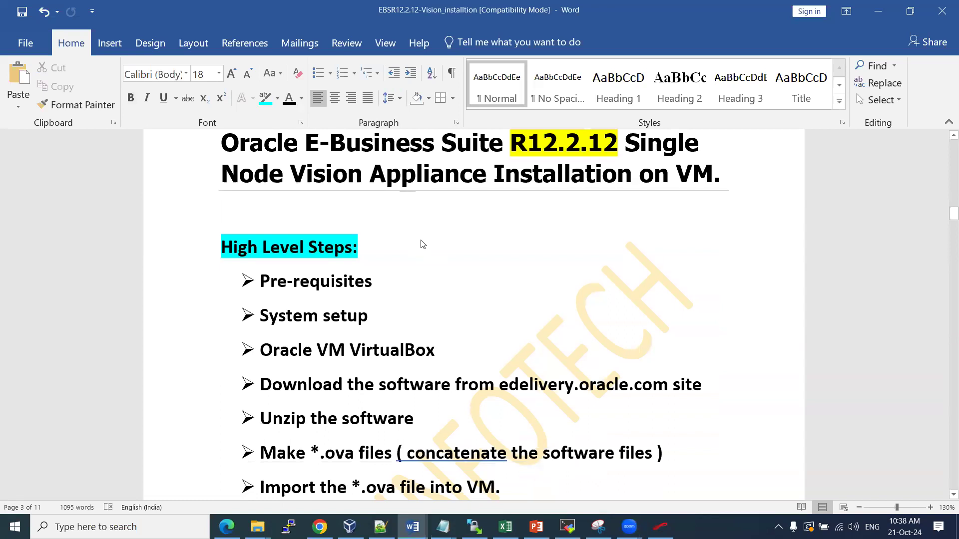
pyautogui.scroll(-2, 339, 325)
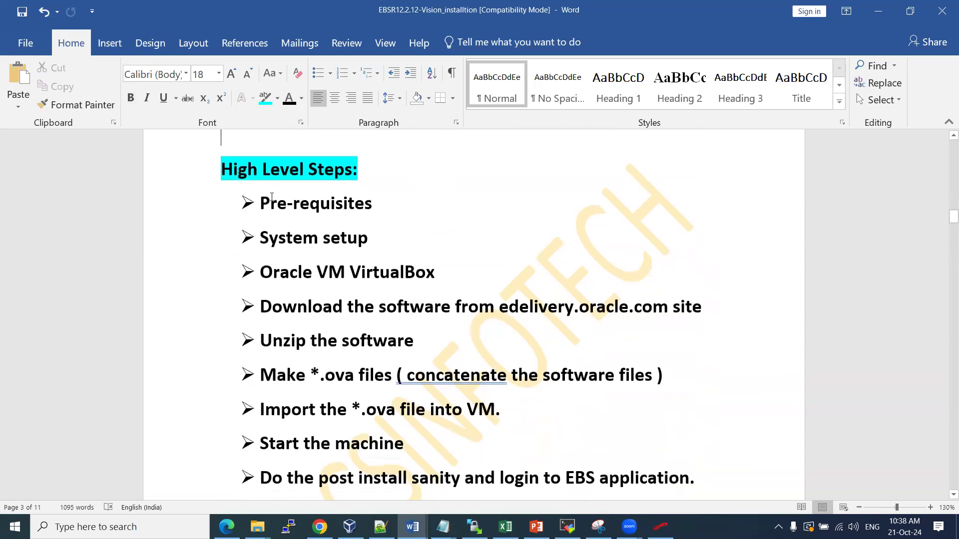
pyautogui.moveTo(267, 204); pyautogui.dragTo(387, 198)
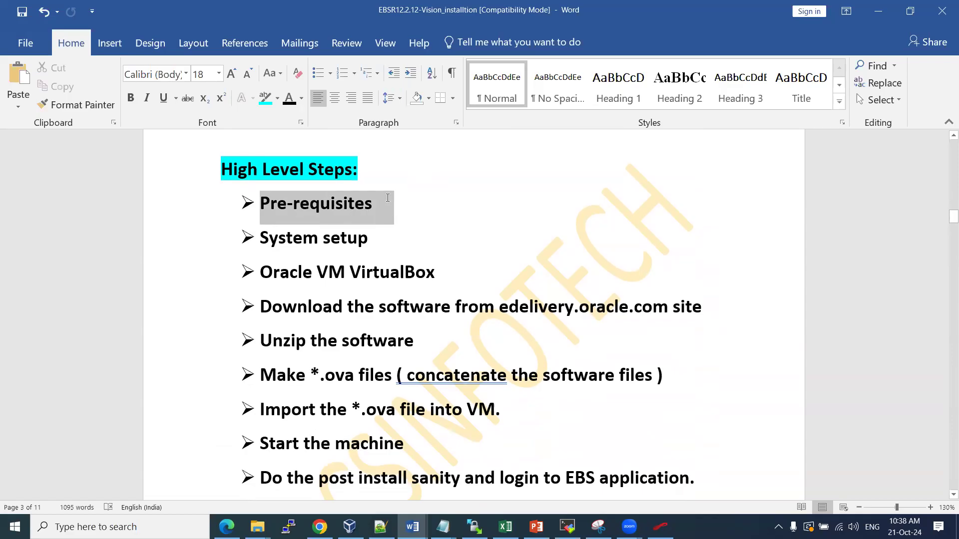
pyautogui.scroll(3, 441, 226)
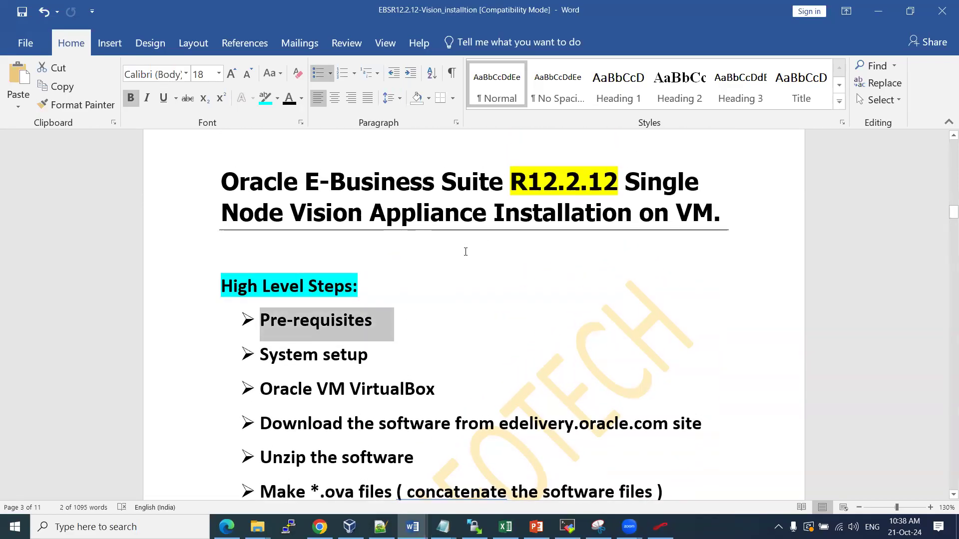
pyautogui.scroll(-2, 308, 291)
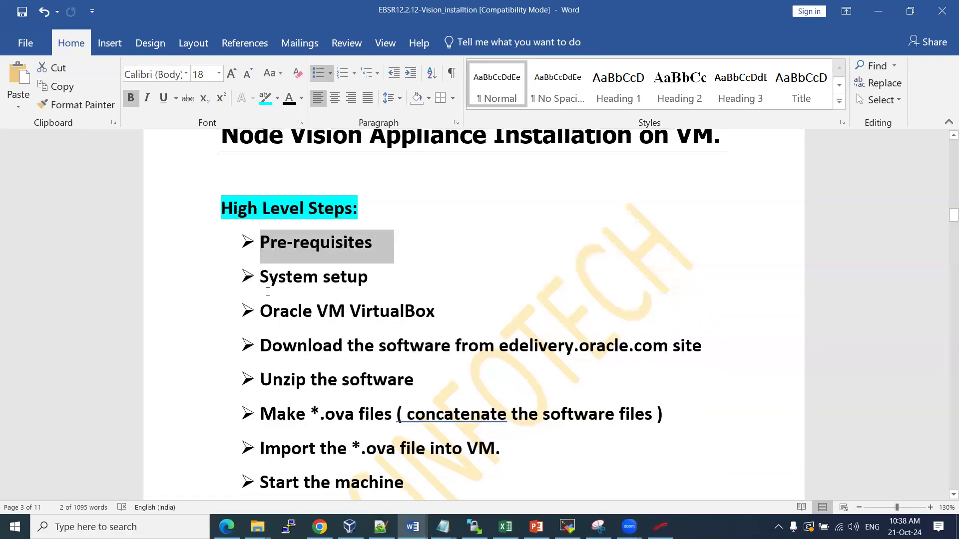
pyautogui.moveTo(261, 276); pyautogui.dragTo(365, 269)
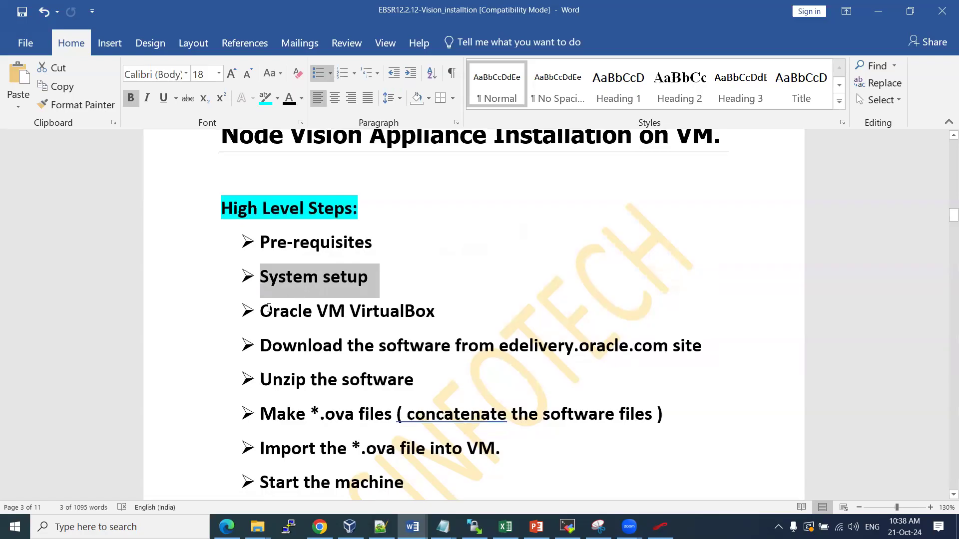
pyautogui.moveTo(293, 307); pyautogui.dragTo(407, 301)
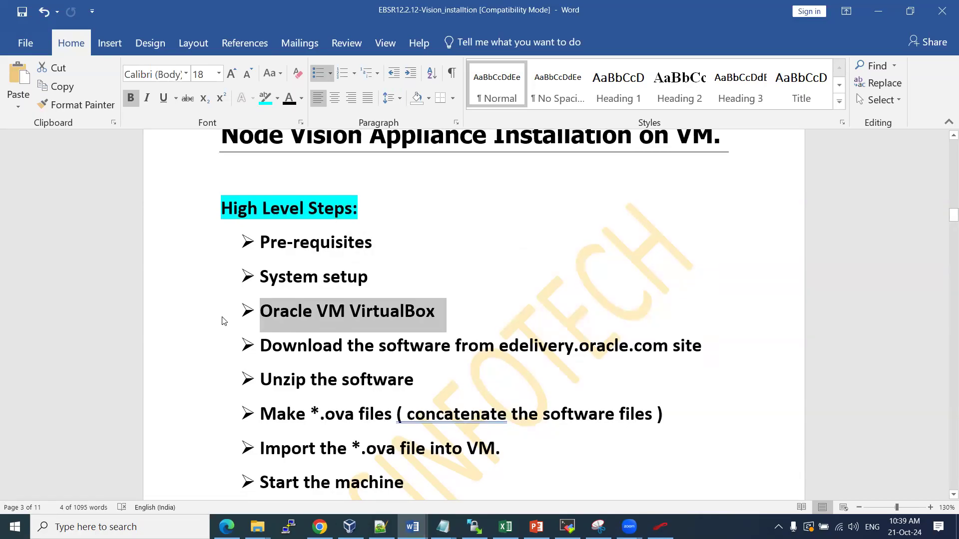
pyautogui.click(345, 311)
pyautogui.moveTo(350, 310); pyautogui.dragTo(432, 307)
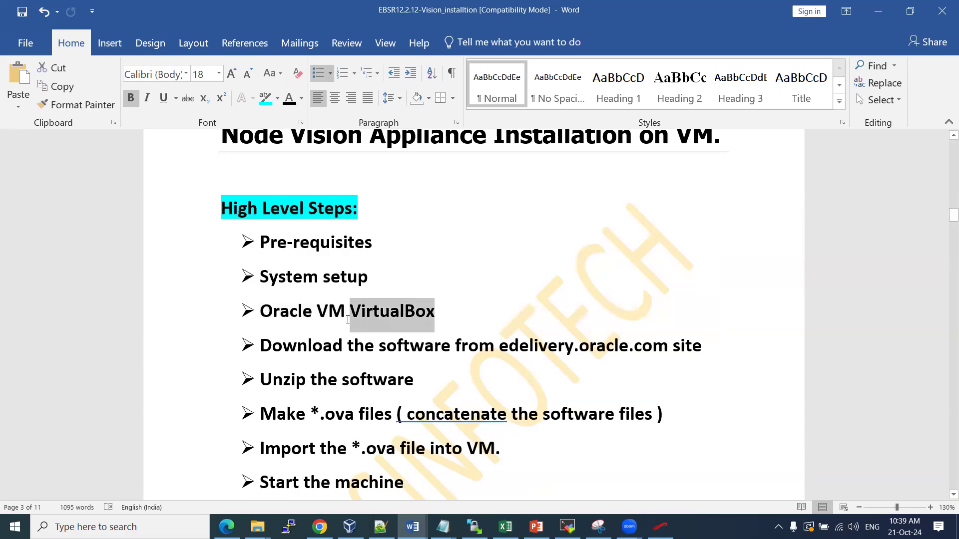
pyautogui.click(328, 311)
pyautogui.moveTo(269, 311); pyautogui.dragTo(446, 311)
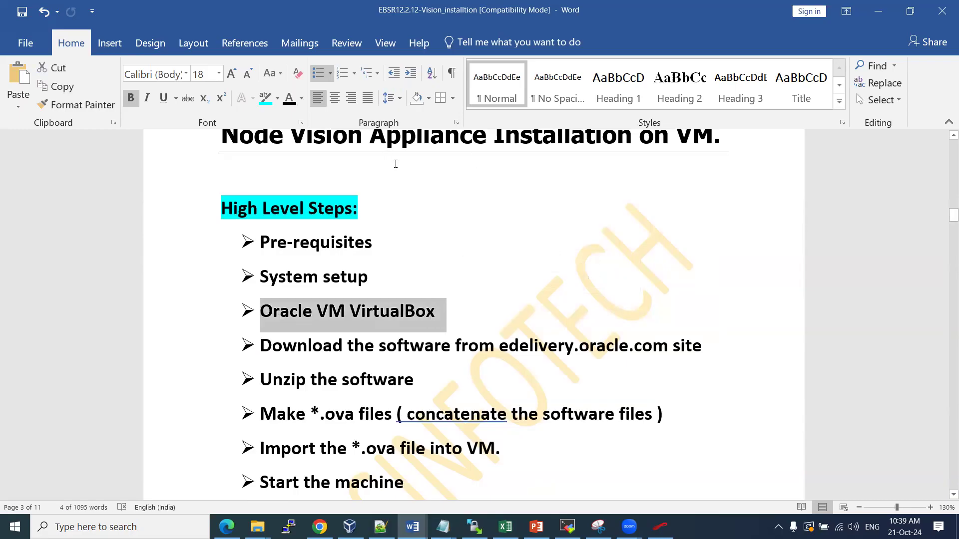
pyautogui.scroll(2, 450, 257)
pyautogui.moveTo(273, 206); pyautogui.dragTo(454, 198)
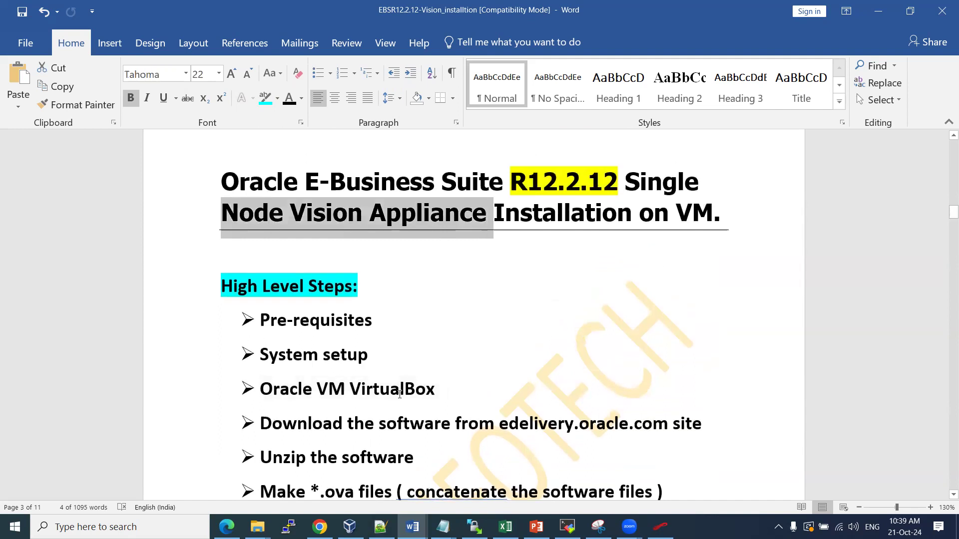
pyautogui.doubleClick(358, 381)
pyautogui.scroll(-2, 396, 293)
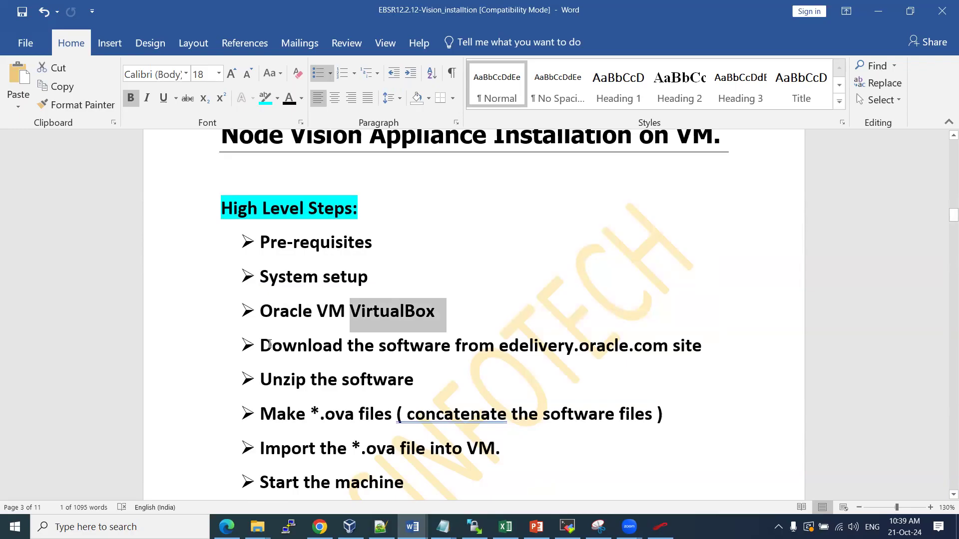
pyautogui.moveTo(264, 345); pyautogui.dragTo(558, 350)
pyautogui.scroll(2, 495, 134)
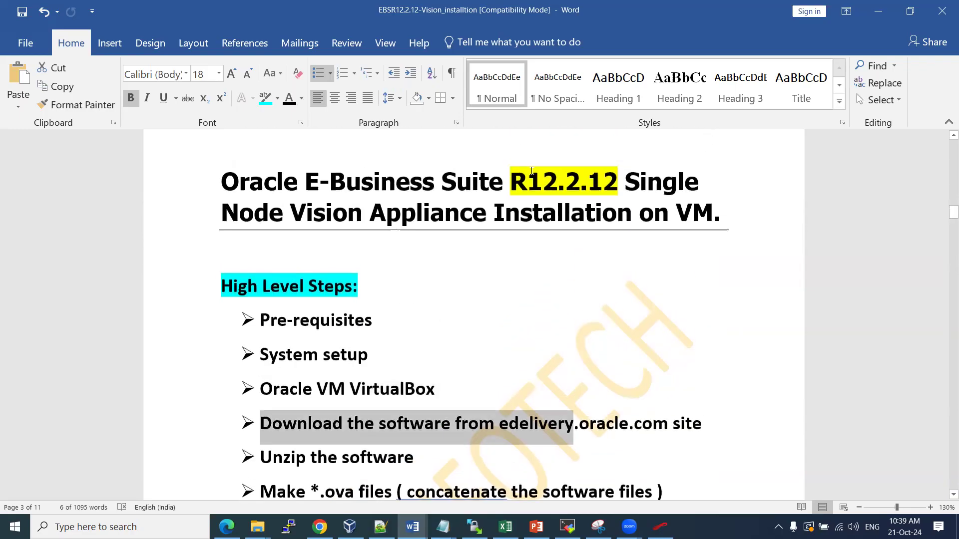
pyautogui.scroll(-2, 460, 297)
pyautogui.click(501, 345)
pyautogui.moveTo(513, 342); pyautogui.dragTo(642, 344)
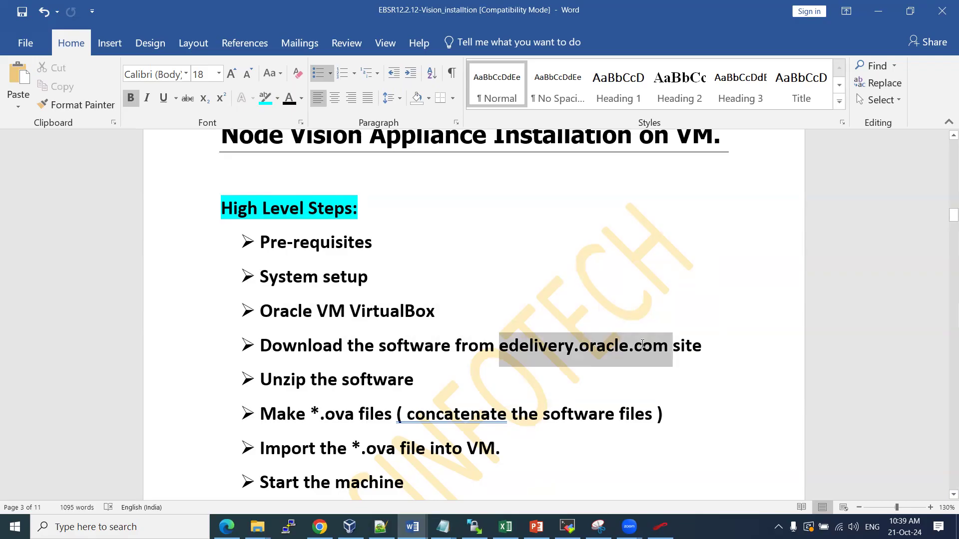
pyautogui.moveTo(642, 344); pyautogui.dragTo(642, 343)
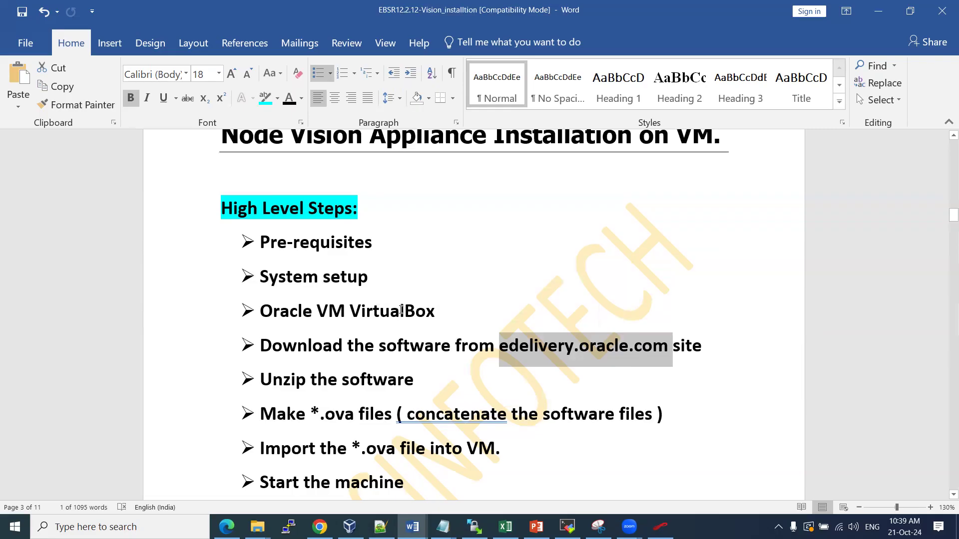
pyautogui.click(351, 314)
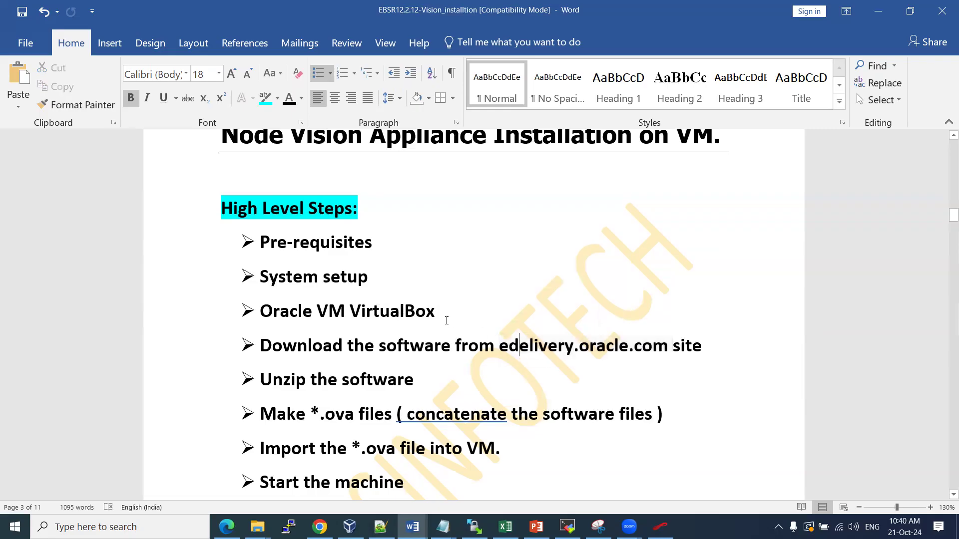
pyautogui.moveTo(299, 312); pyautogui.dragTo(447, 313)
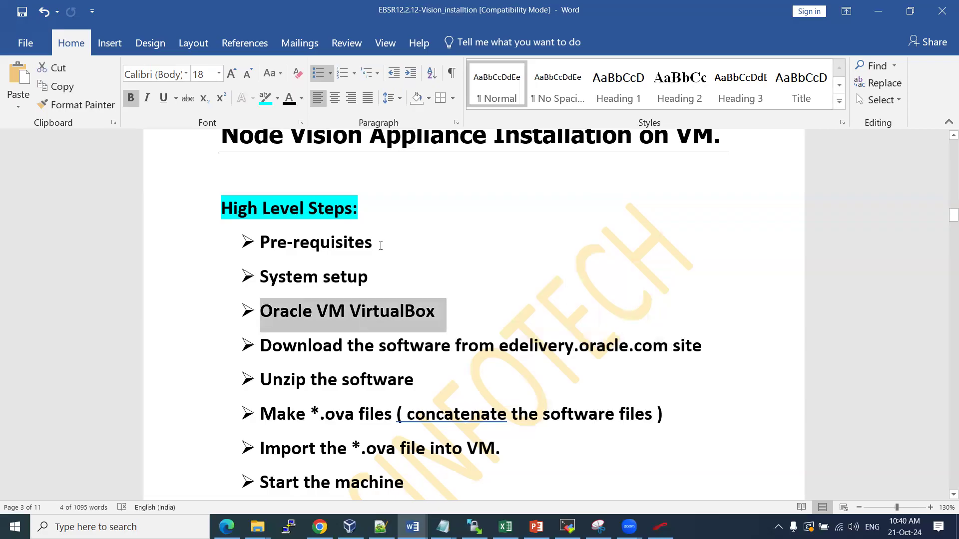
pyautogui.moveTo(500, 345); pyautogui.dragTo(644, 347)
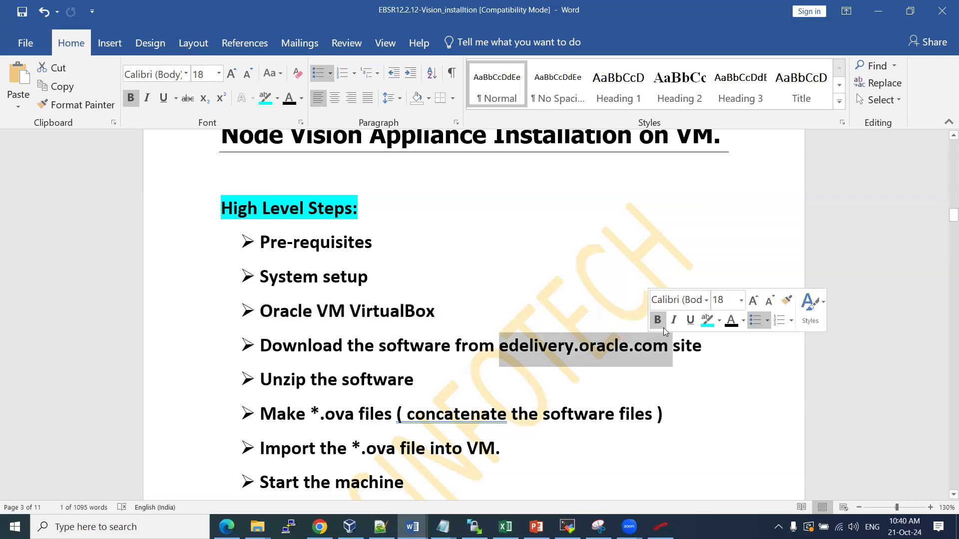
pyautogui.click(719, 321)
# Give edelivery.oracle.com a yellow highlight, then select the Unzip the software step
pyautogui.click(715, 341)
pyautogui.click(565, 346)
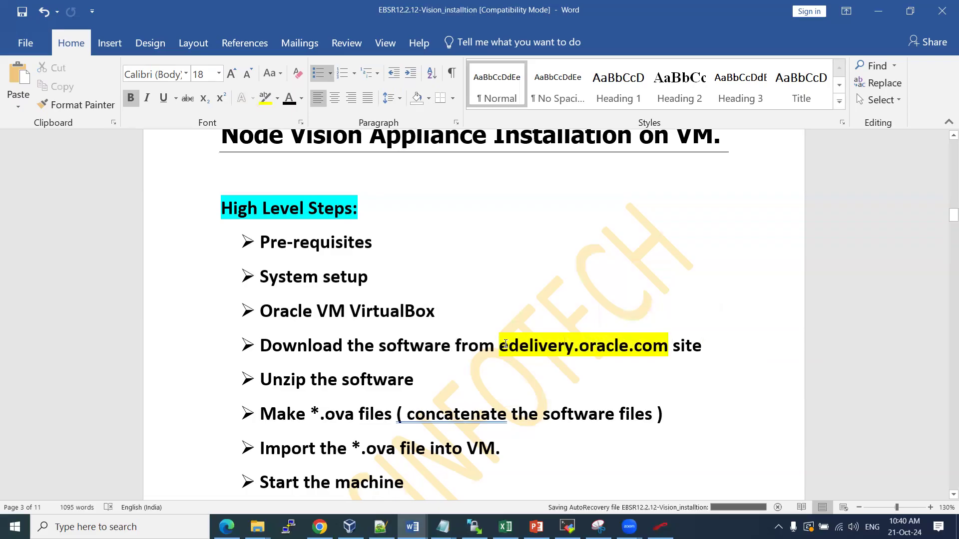
pyautogui.moveTo(500, 346); pyautogui.dragTo(653, 337)
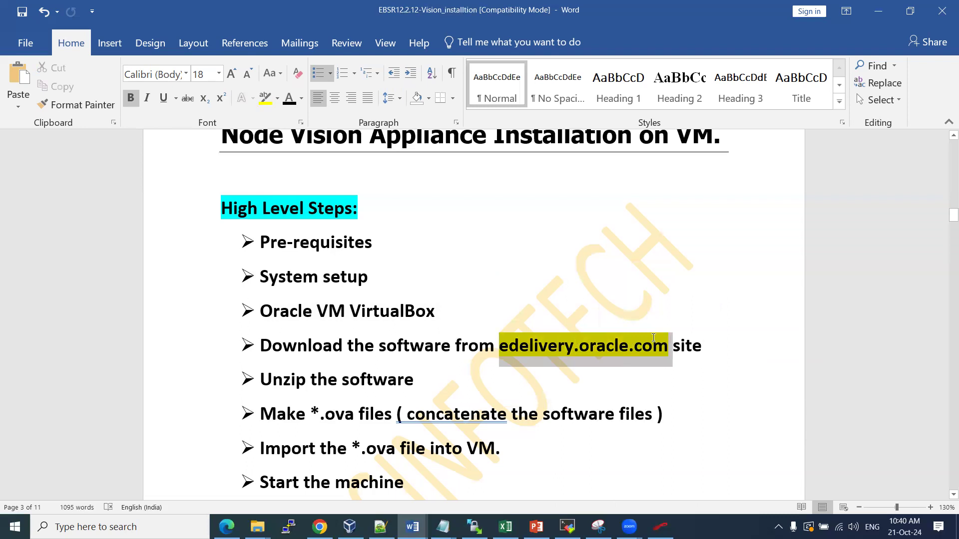
pyautogui.click(565, 344)
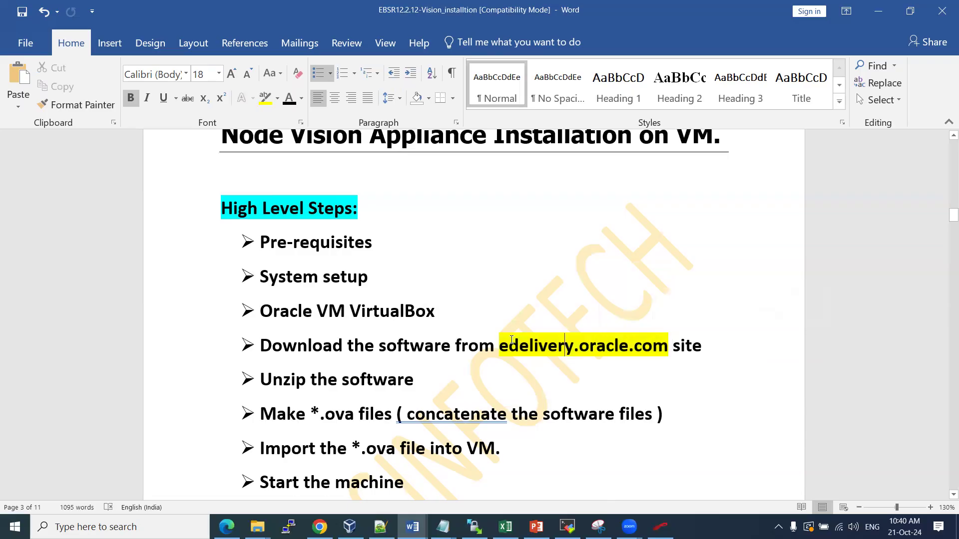
pyautogui.moveTo(260, 379); pyautogui.dragTo(419, 377)
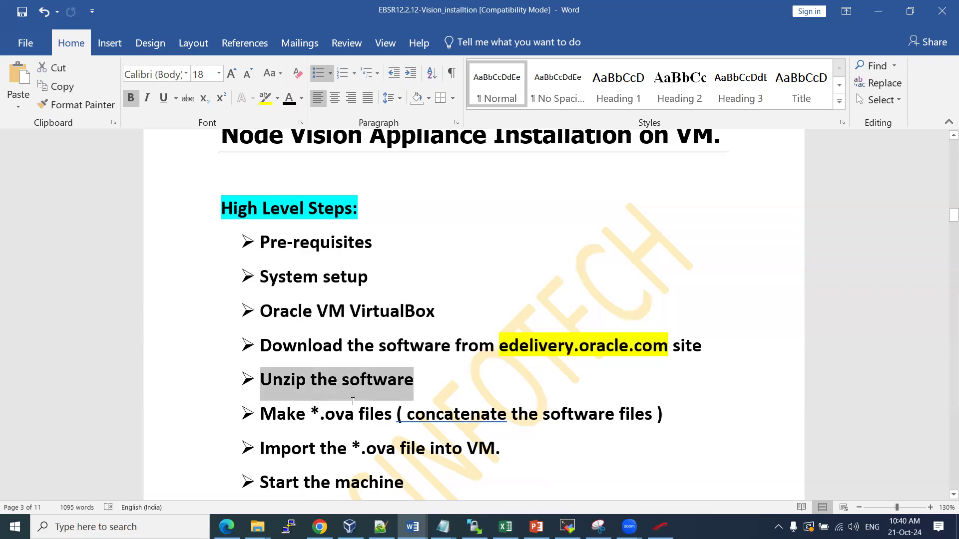
# Append '(18 files )' to the end of the Unzip the software step
pyautogui.click(307, 383)
pyautogui.click(283, 383)
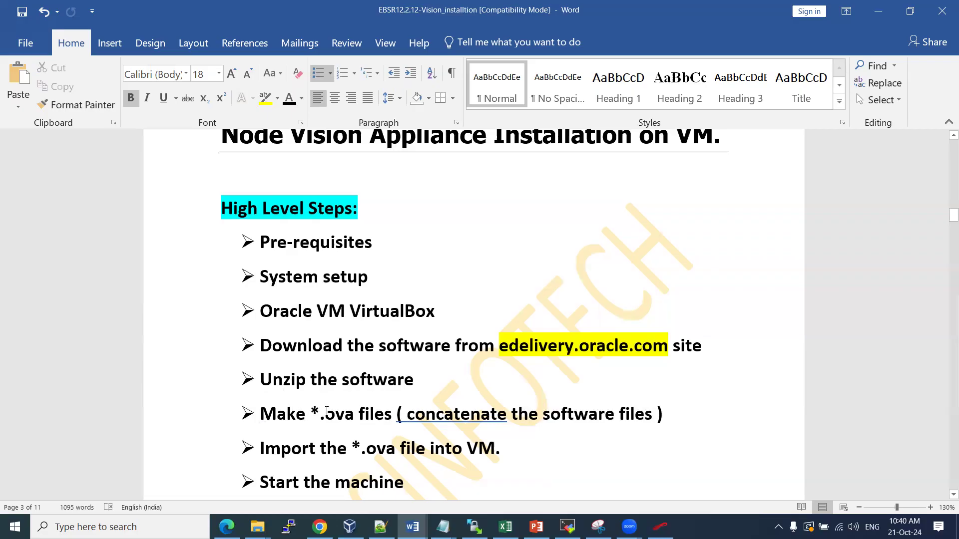
pyautogui.moveTo(326, 411); pyautogui.dragTo(346, 410)
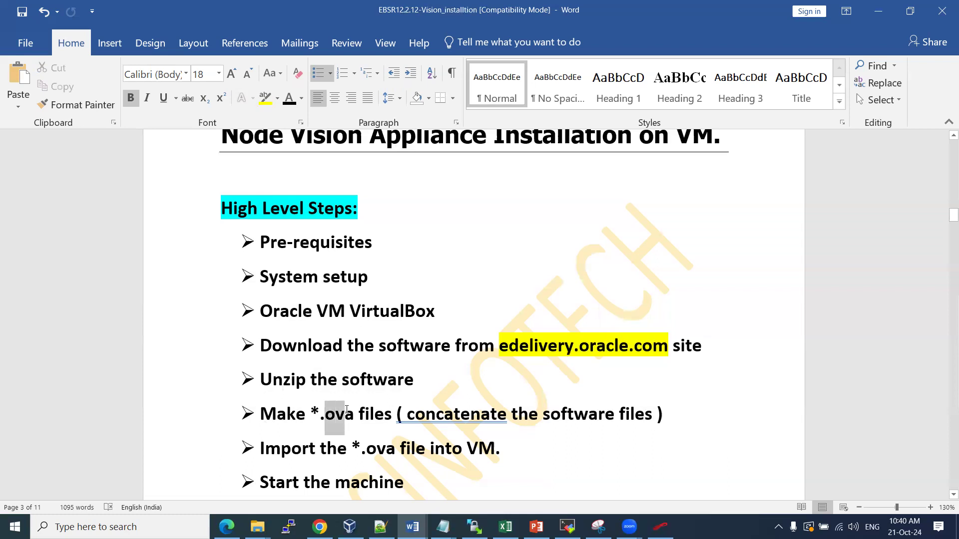
pyautogui.click(296, 380)
pyautogui.click(465, 378)
pyautogui.write('(18 files )')
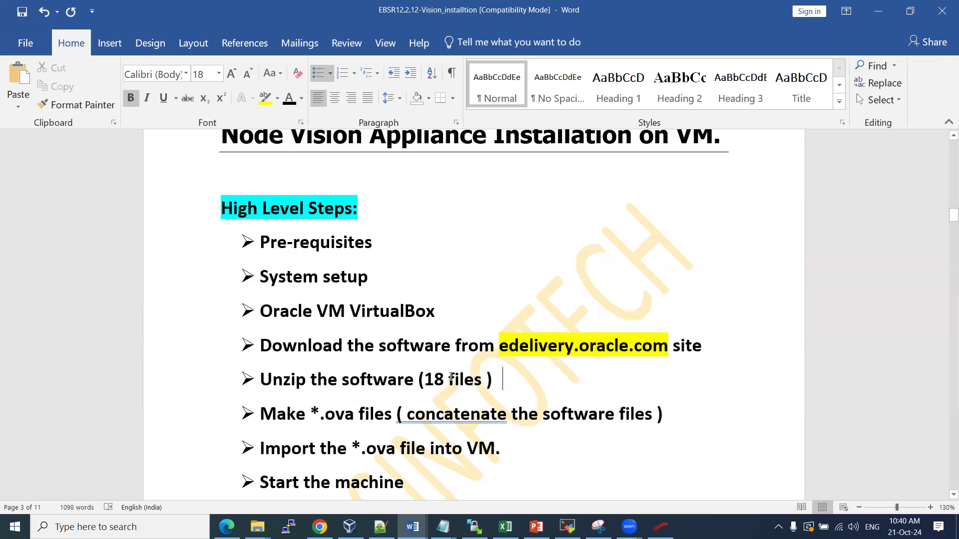
# Select the added '18 files' note, the ova extension and the updated unzip line
pyautogui.moveTo(427, 378); pyautogui.dragTo(469, 374)
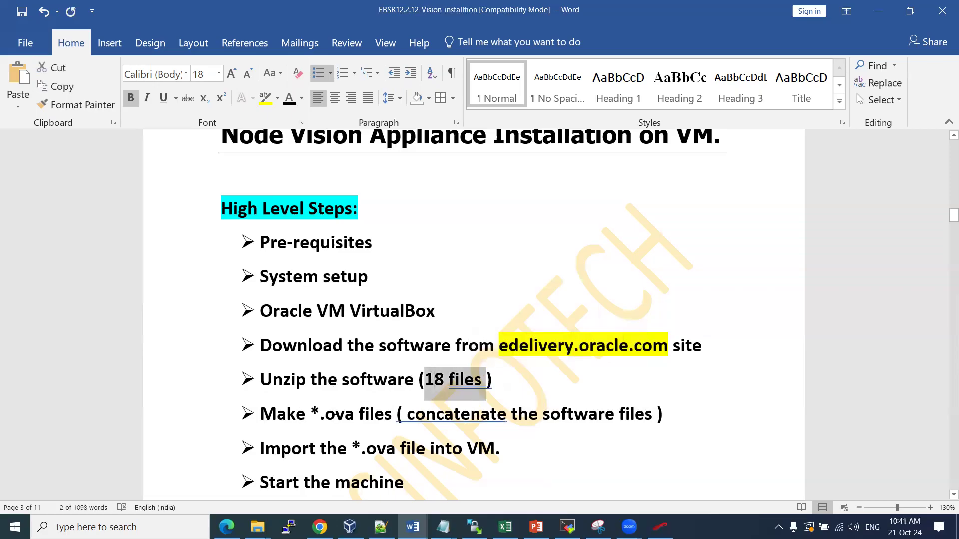
pyautogui.moveTo(325, 415); pyautogui.dragTo(351, 413)
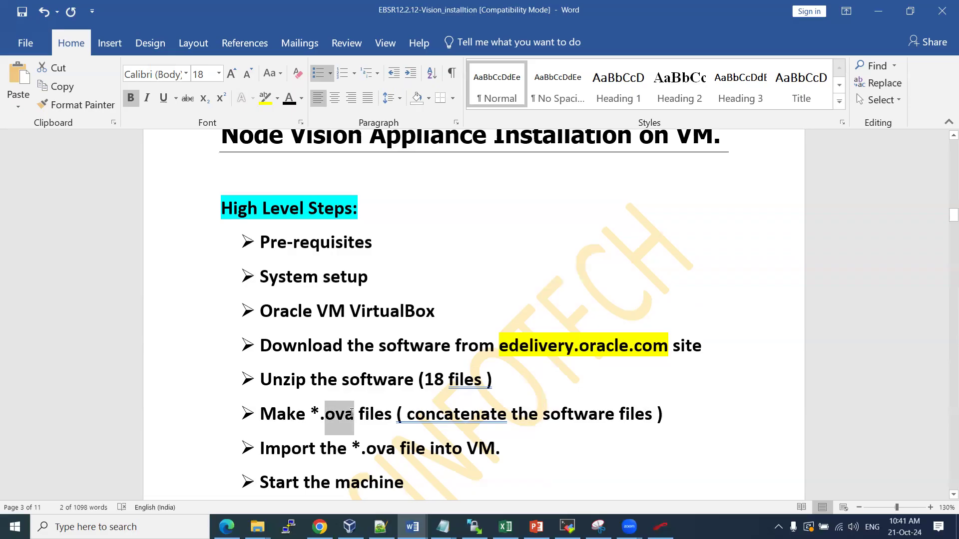
pyautogui.moveTo(352, 413); pyautogui.dragTo(352, 413)
pyautogui.moveTo(264, 382); pyautogui.dragTo(457, 375)
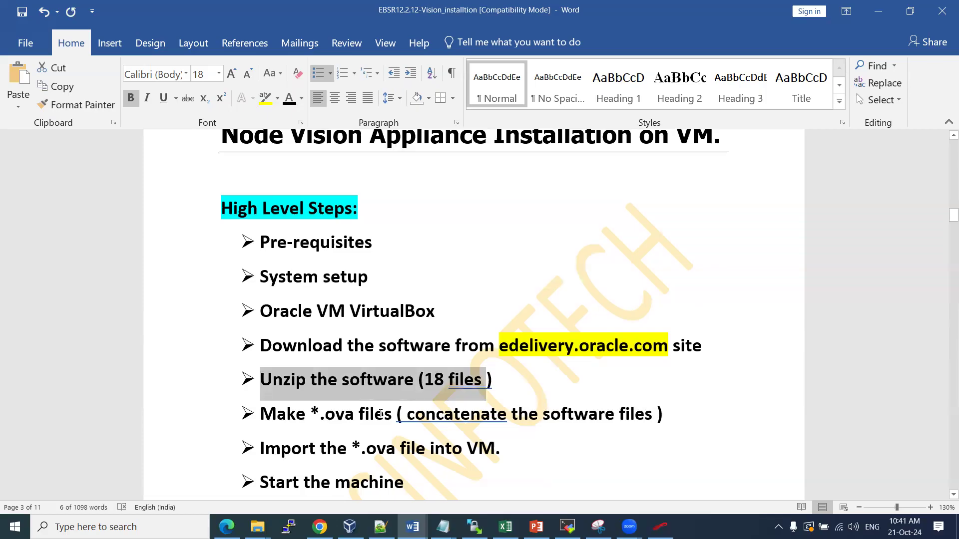
# Insert 'Oracle ' before VM in the Import the *.ova file step
pyautogui.click(279, 418)
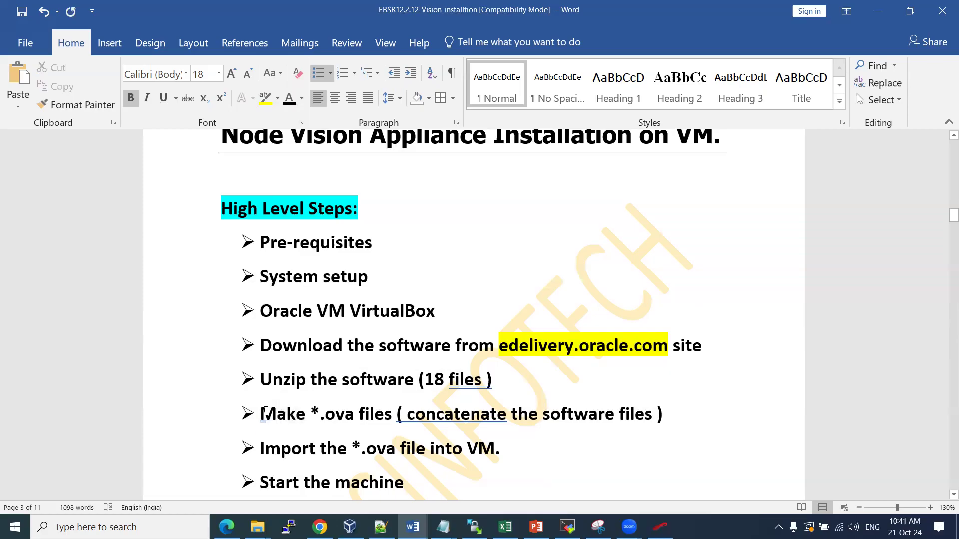
pyautogui.scroll(-1, 280, 421)
pyautogui.moveTo(260, 374); pyautogui.dragTo(457, 368)
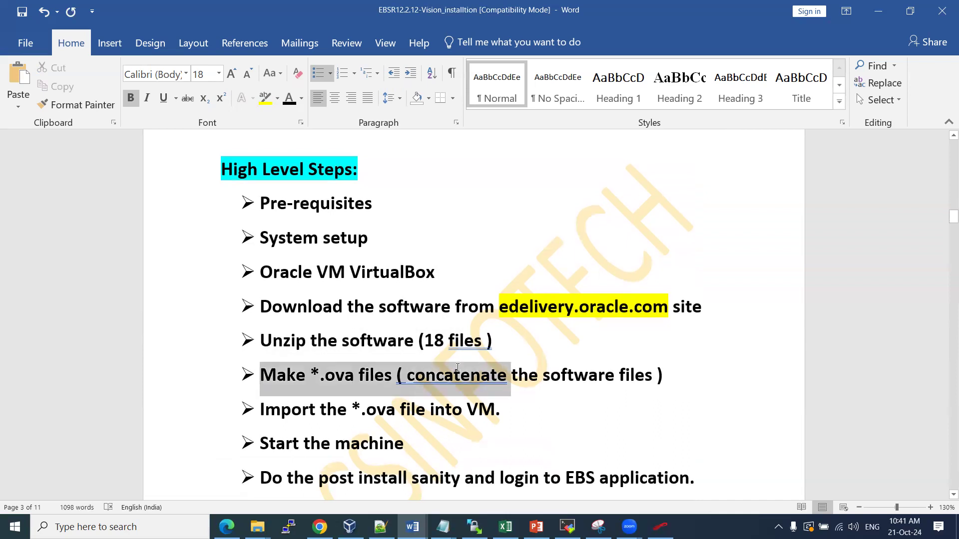
pyautogui.moveTo(260, 409); pyautogui.dragTo(453, 401)
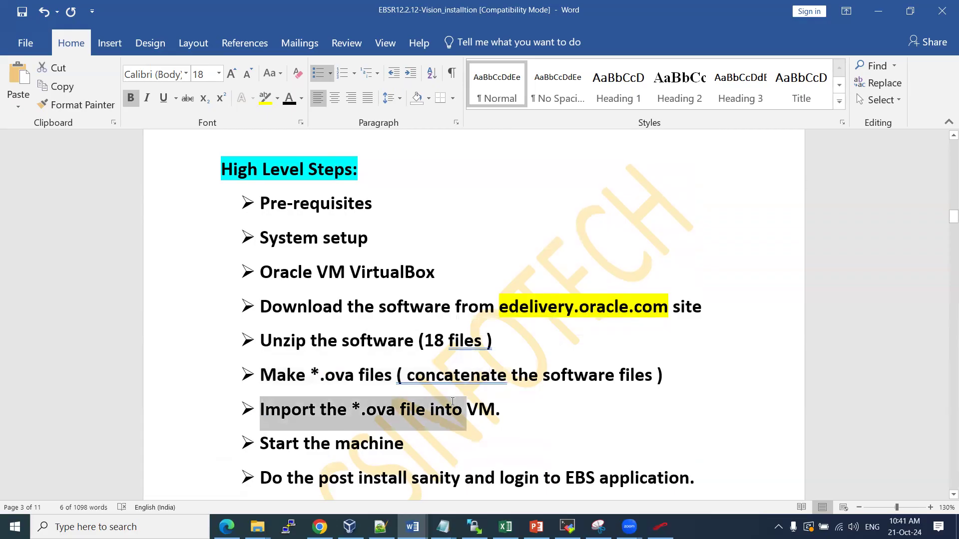
pyautogui.click(466, 408)
pyautogui.write('Oracle')
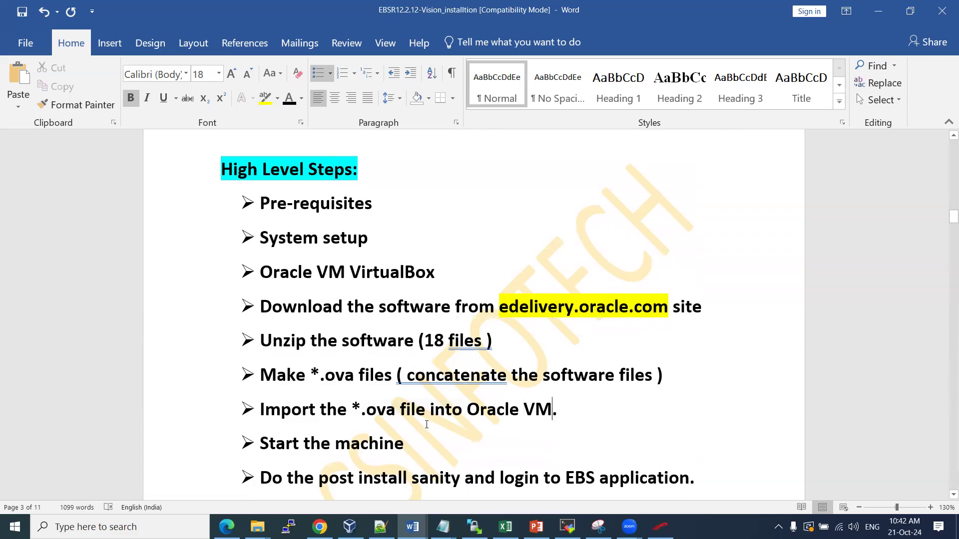
# Select 'Start' and the post-install sanity wording through the end of the last step
pyautogui.moveTo(269, 444); pyautogui.dragTo(299, 445)
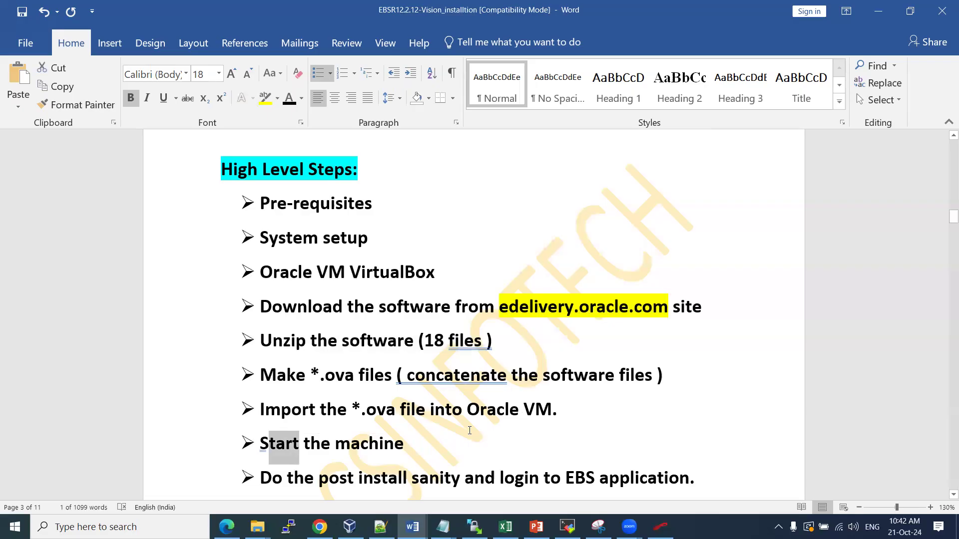
pyautogui.scroll(-1, 436, 425)
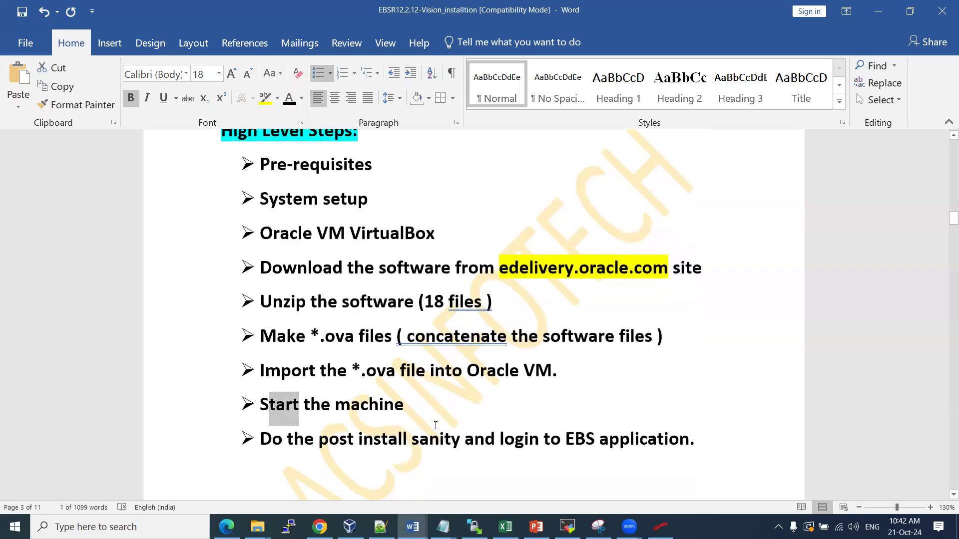
pyautogui.scroll(-1, 449, 432)
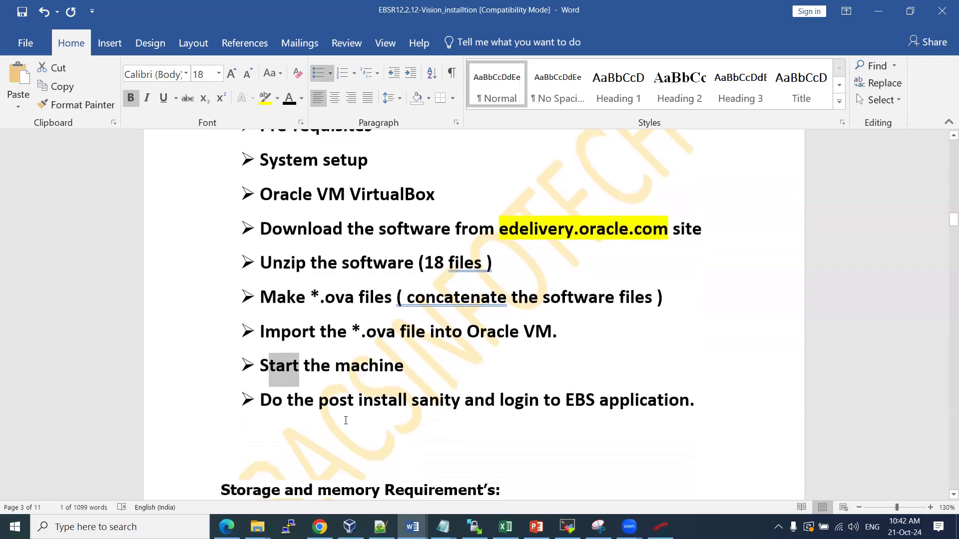
pyautogui.moveTo(289, 399); pyautogui.dragTo(563, 410)
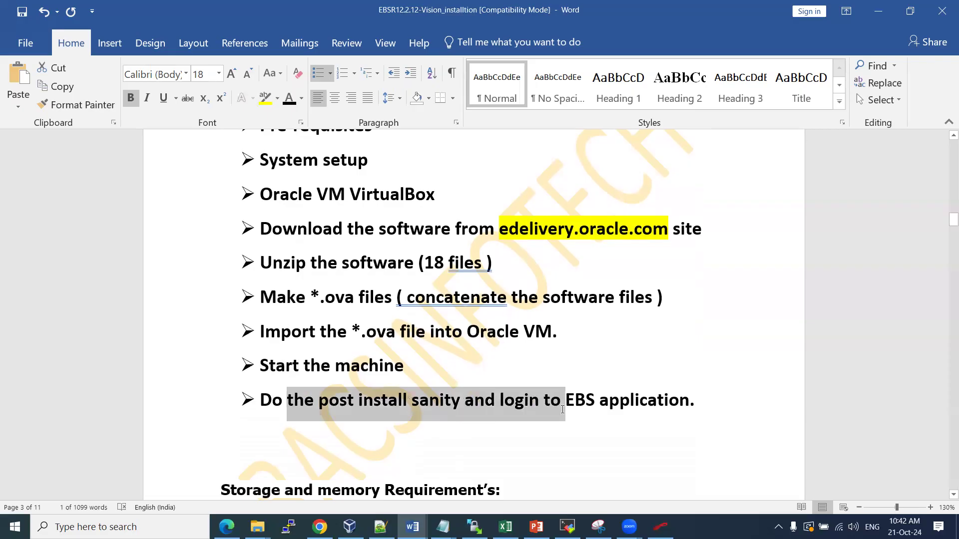
pyautogui.moveTo(562, 409); pyautogui.dragTo(599, 418)
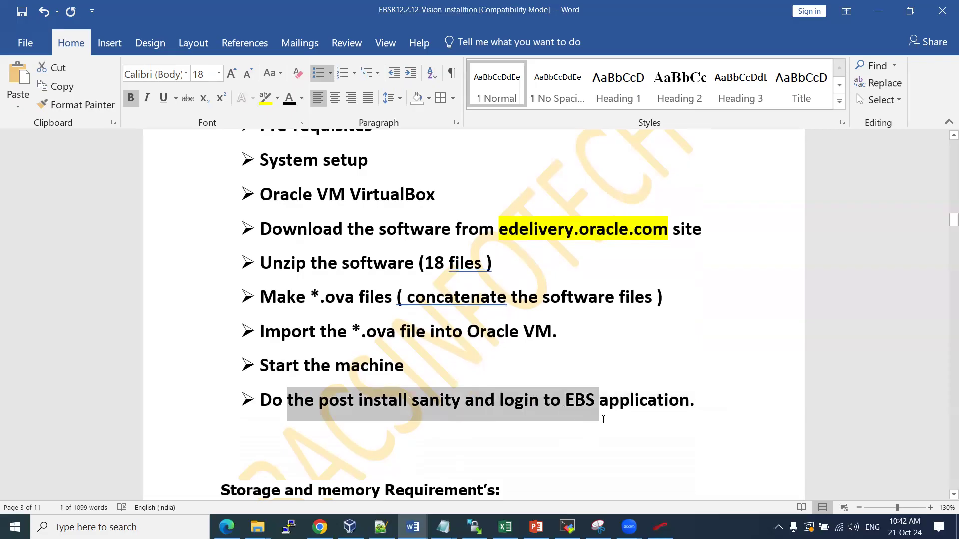
# Select the unzip and Make steps, then all nine high-level steps
pyautogui.scroll(1, 472, 362)
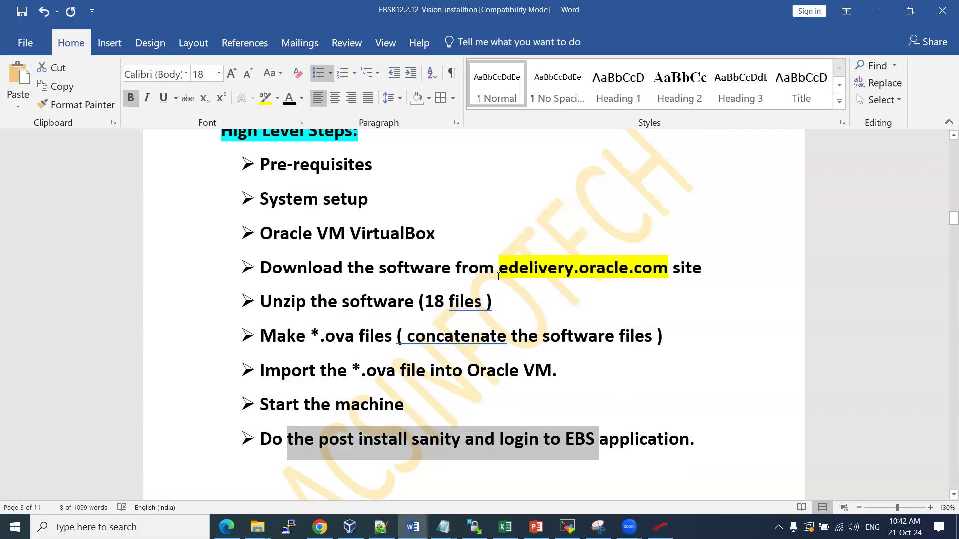
pyautogui.moveTo(260, 302); pyautogui.dragTo(533, 338)
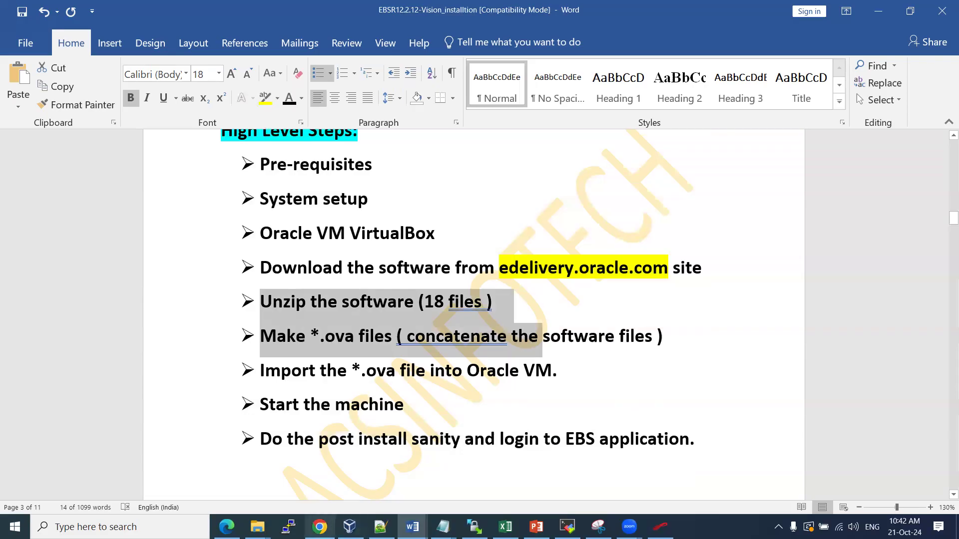
pyautogui.click(461, 371)
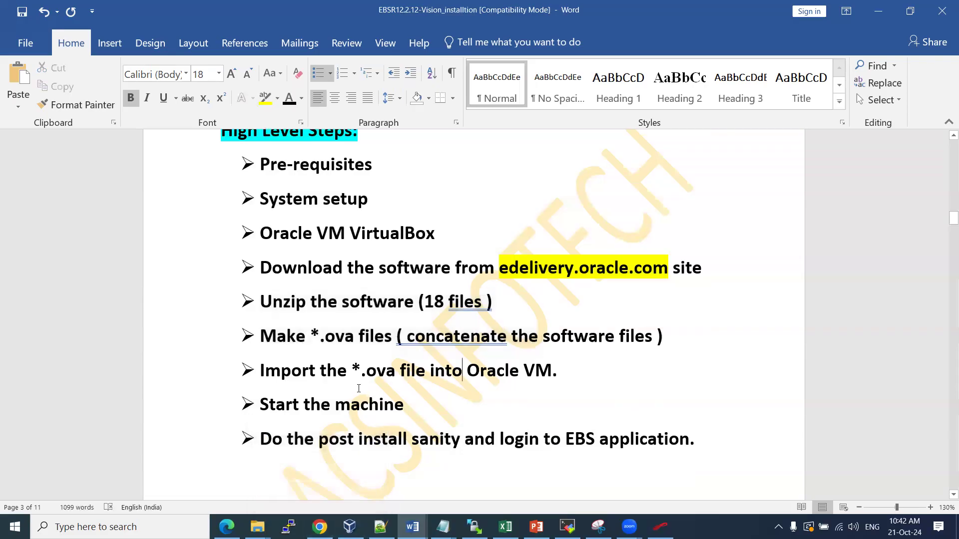
pyautogui.moveTo(260, 167); pyautogui.dragTo(328, 445)
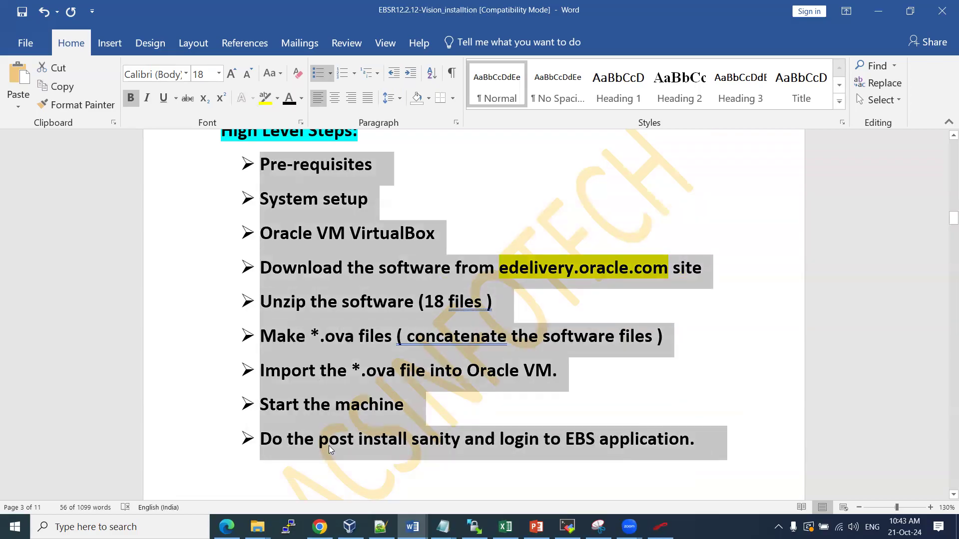
pyautogui.click(328, 445)
pyautogui.scroll(-5, 325, 429)
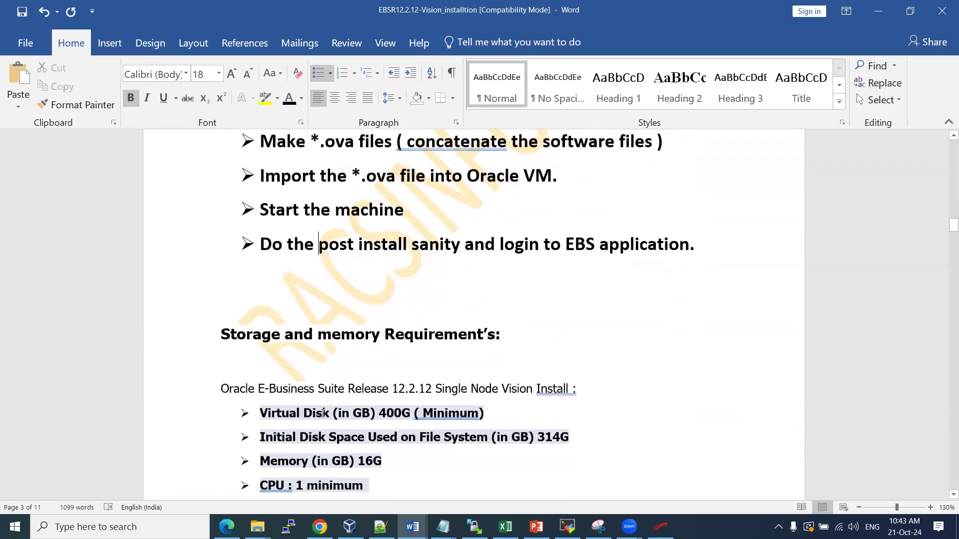
pyautogui.scroll(-2, 323, 414)
pyautogui.scroll(7, 322, 356)
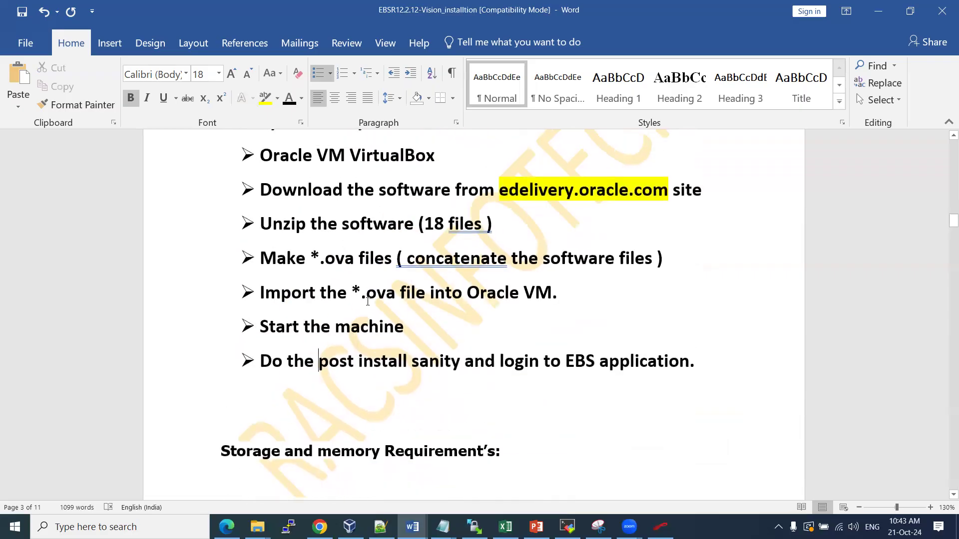
pyautogui.scroll(-8, 273, 181)
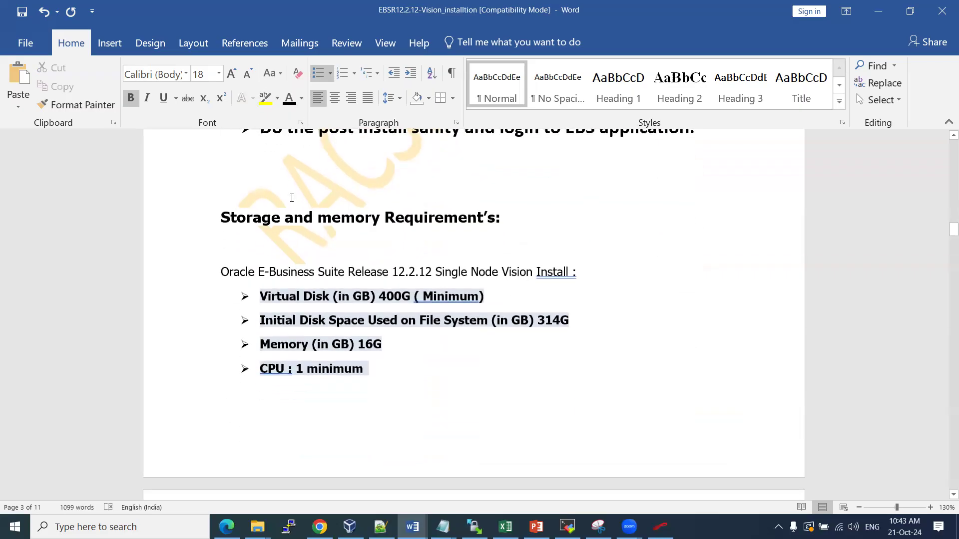
pyautogui.moveTo(379, 293); pyautogui.dragTo(416, 291)
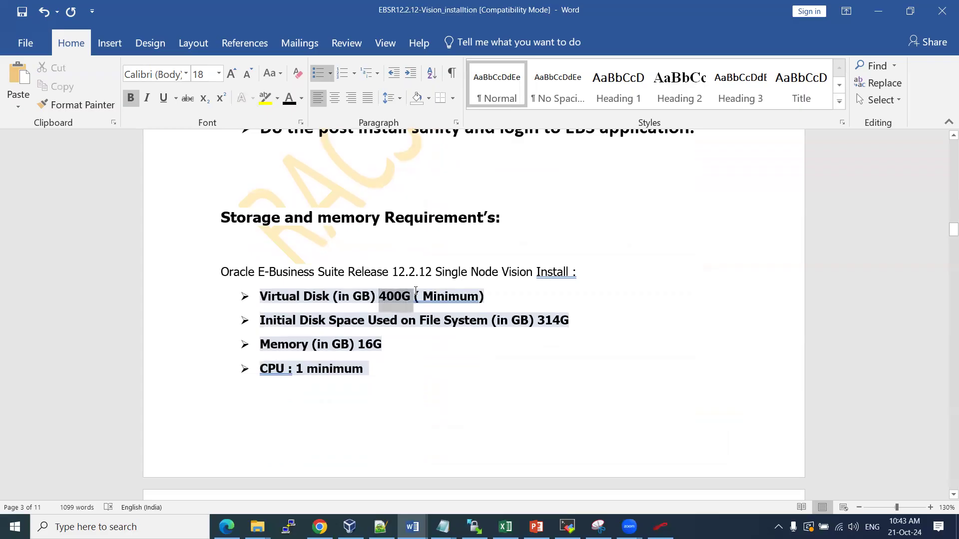
pyautogui.moveTo(359, 344); pyautogui.dragTo(385, 343)
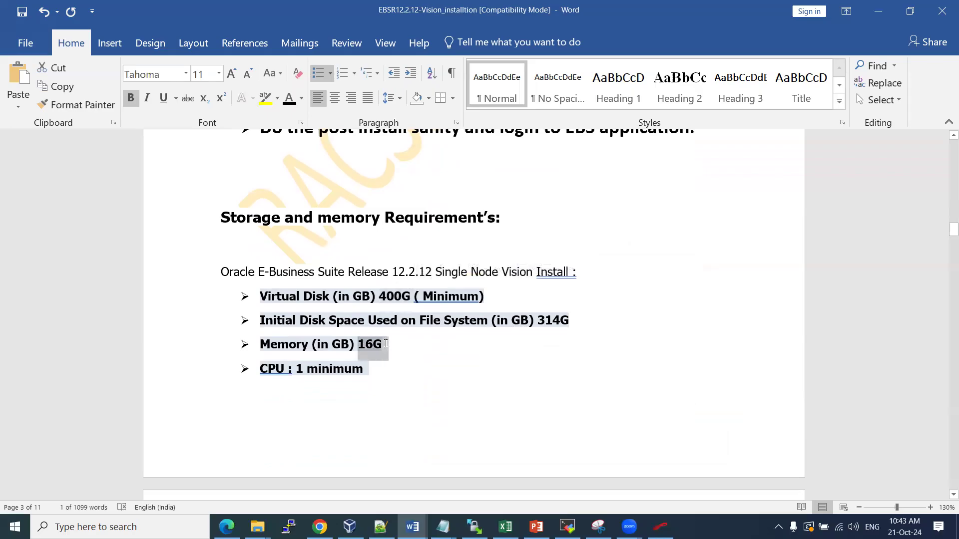
pyautogui.moveTo(296, 368); pyautogui.dragTo(329, 367)
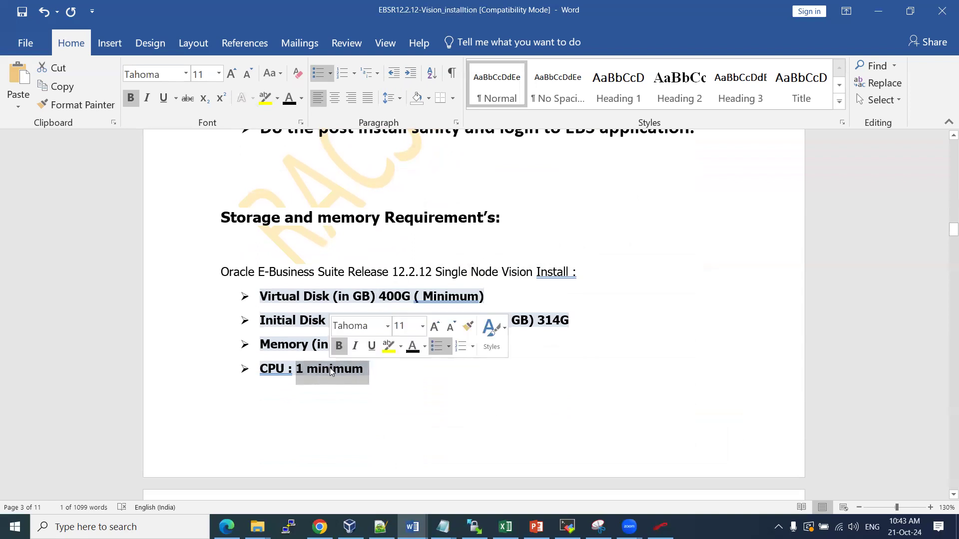
pyautogui.click(370, 407)
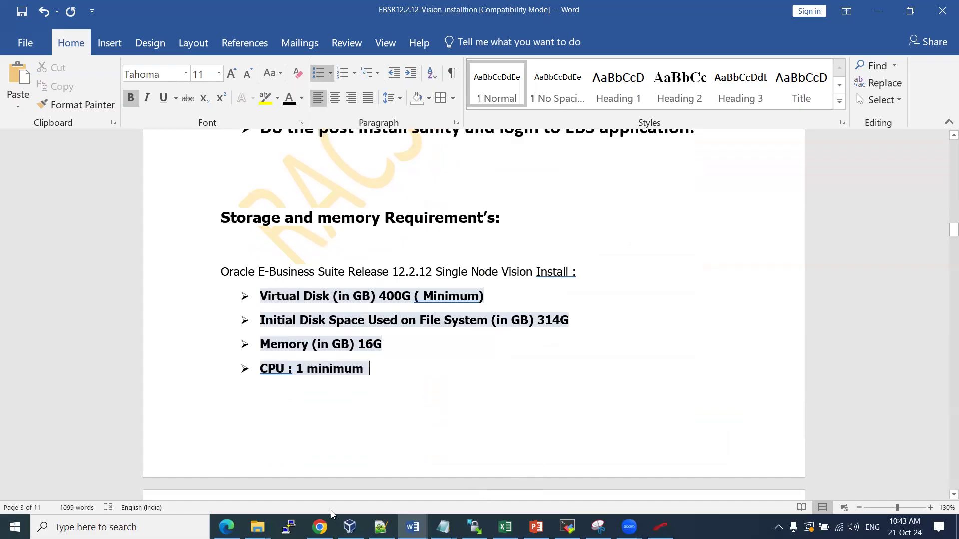
pyautogui.click(349, 526)
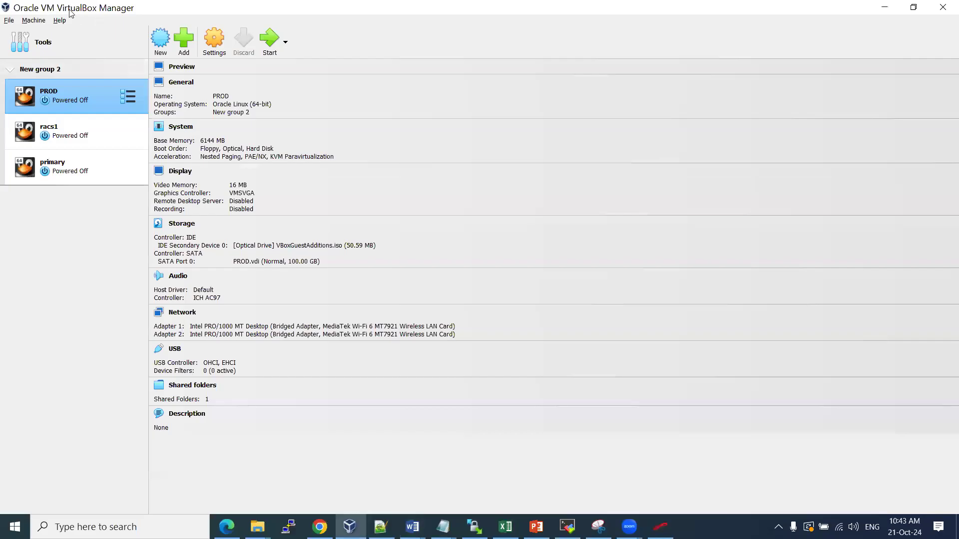
# Minimise VirtualBox Manager, restore it from the taskbar, and minimise it again
pyautogui.click(884, 7)
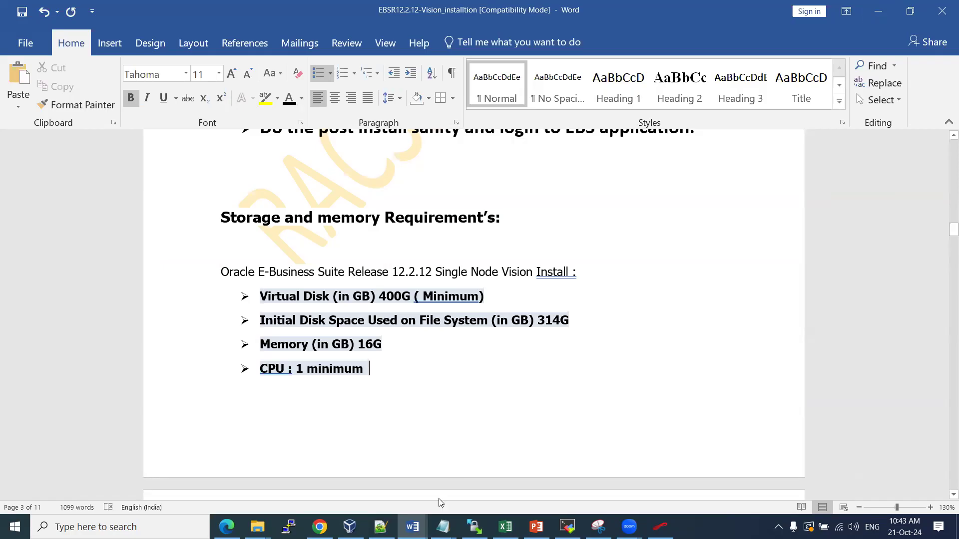
pyautogui.click(350, 527)
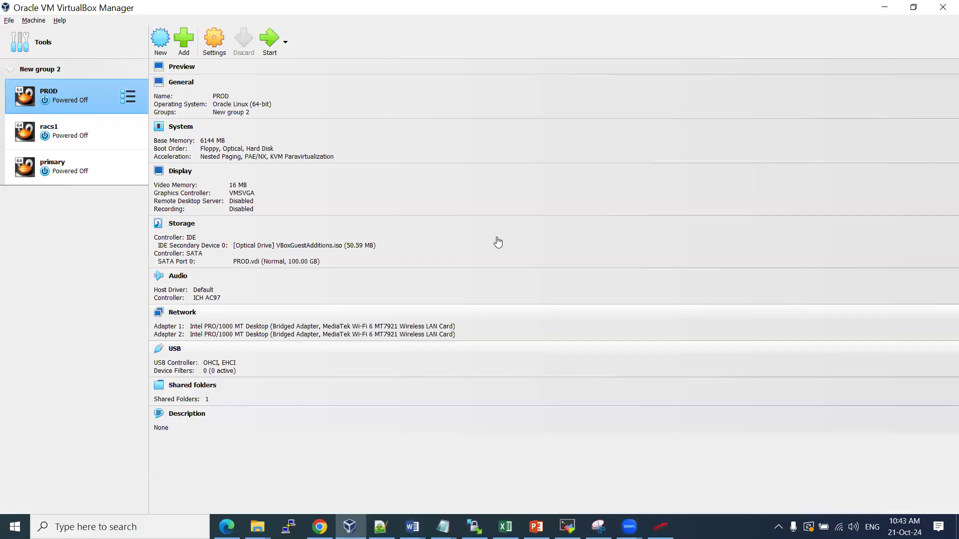
pyautogui.click(884, 7)
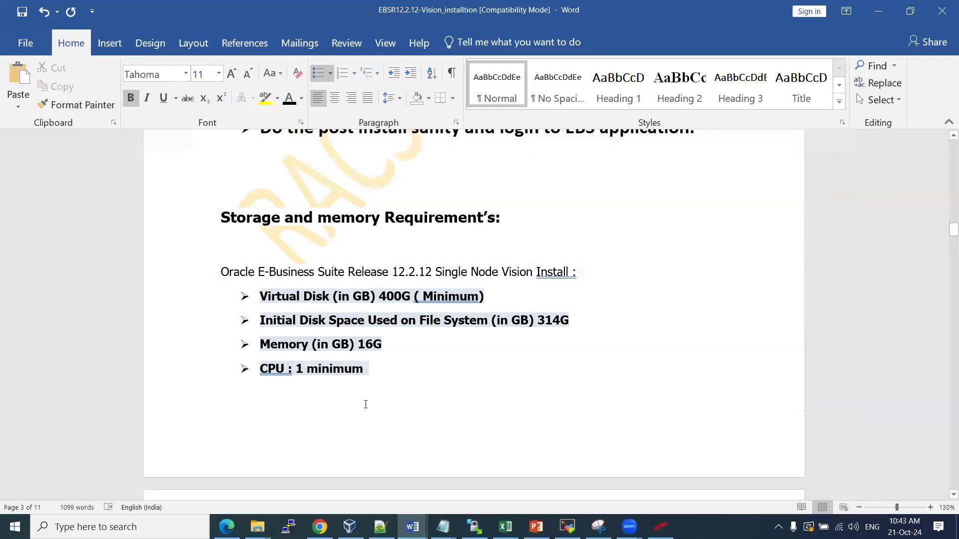
# Select the 400G disk, 16G memory and CPU requirements in turn
pyautogui.moveTo(382, 297); pyautogui.dragTo(482, 297)
pyautogui.moveTo(354, 344); pyautogui.dragTo(393, 343)
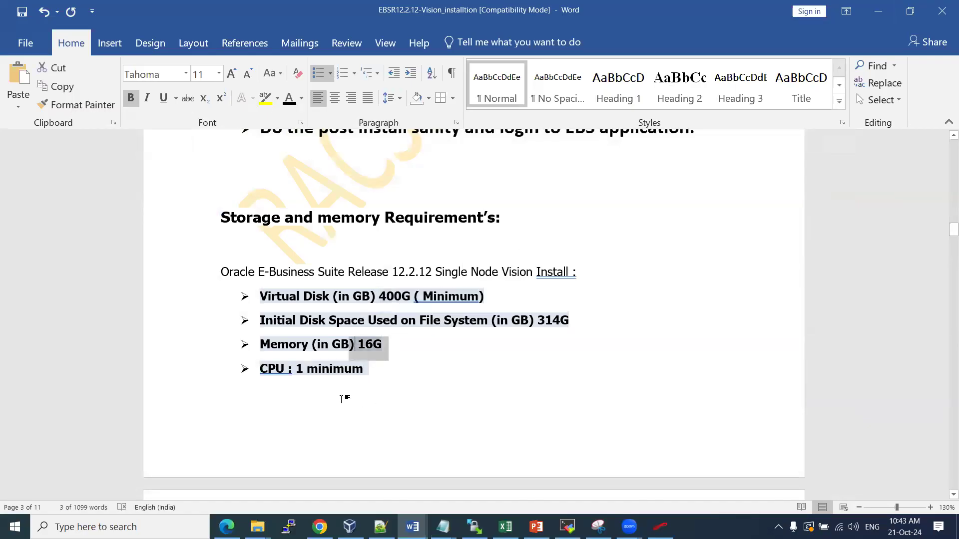
pyautogui.moveTo(285, 374); pyautogui.dragTo(381, 411)
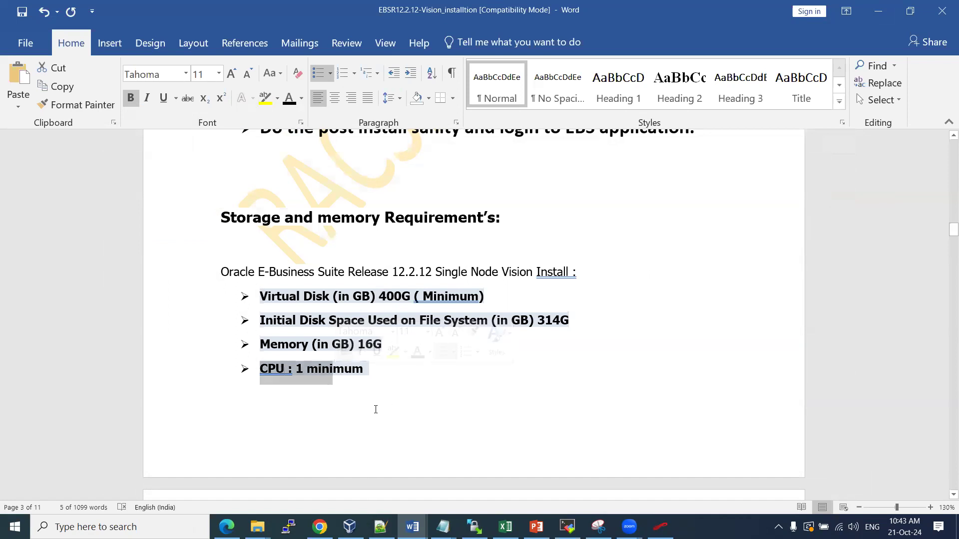
# Correct 'Prerequisities' to 'Prerequisites', then select 'Bridged Adapter'
pyautogui.scroll(-3, 375, 410)
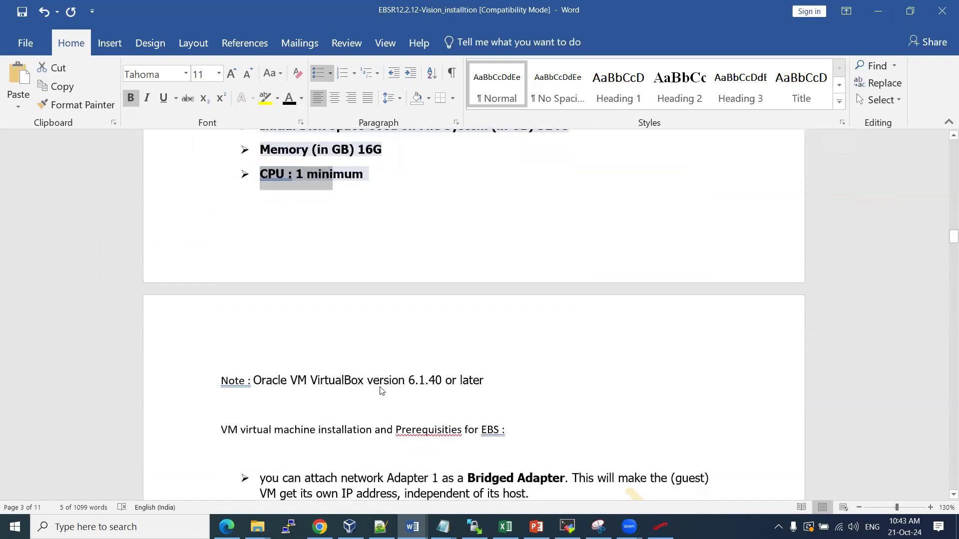
pyautogui.scroll(-1, 381, 391)
pyautogui.scroll(-1, 392, 391)
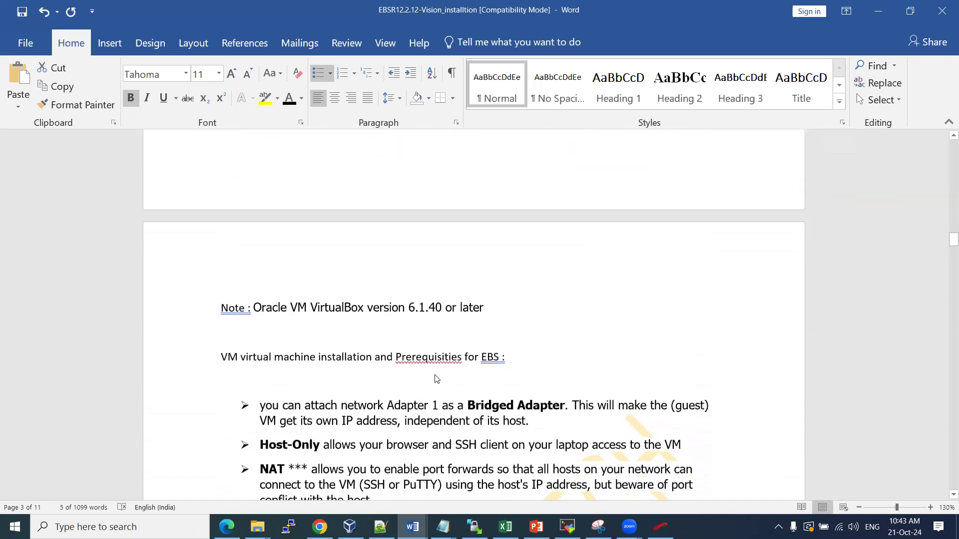
pyautogui.click(417, 355)
pyautogui.rightClick(417, 356)
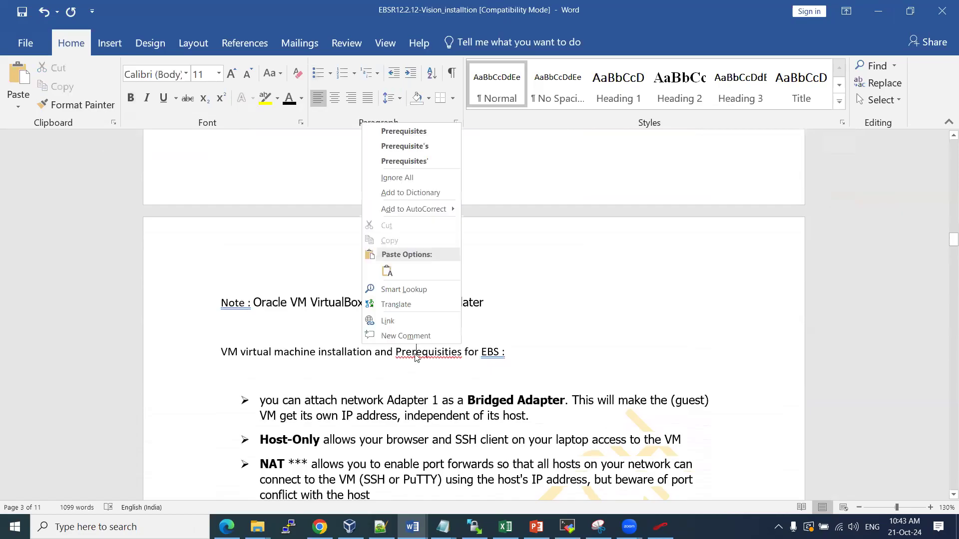
pyautogui.click(419, 133)
pyautogui.scroll(-3, 452, 377)
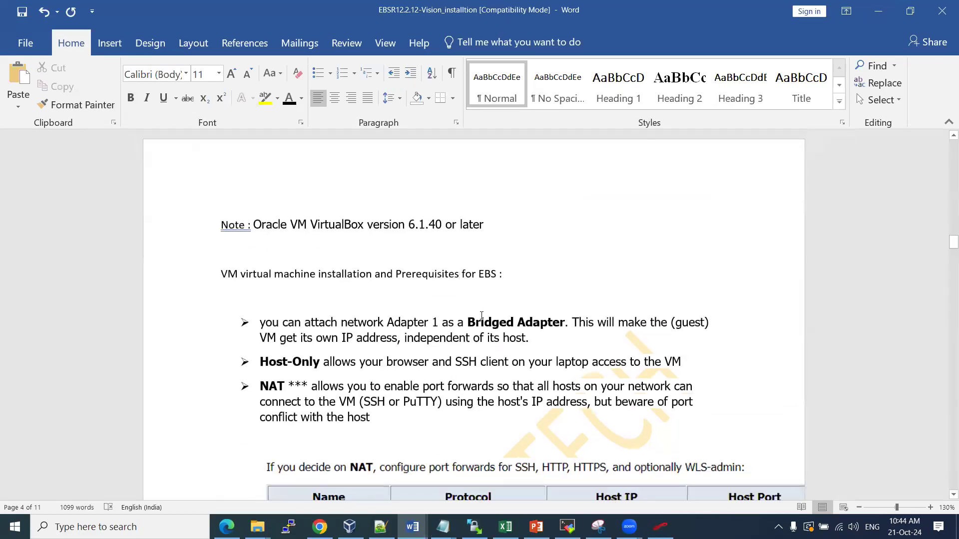
pyautogui.moveTo(469, 317); pyautogui.dragTo(564, 323)
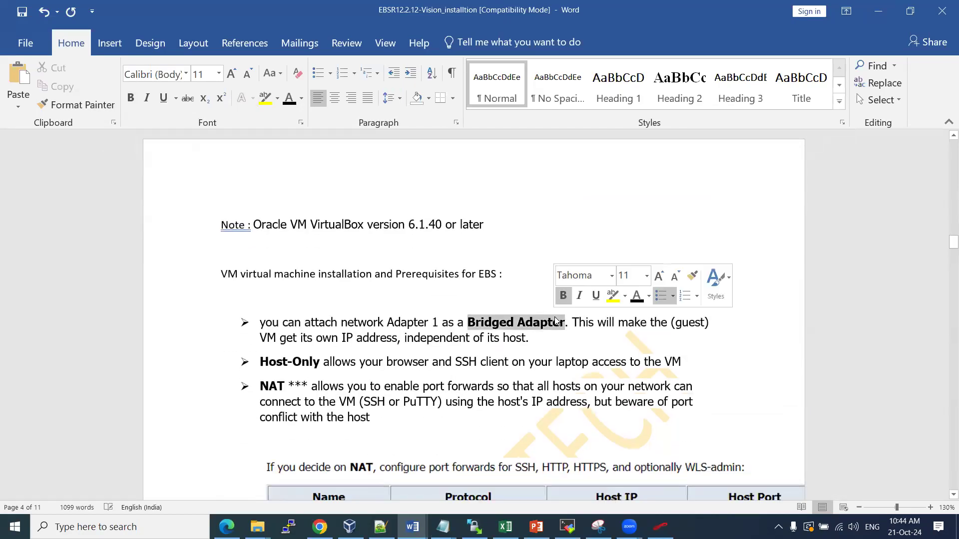
# Highlight 'Bridged Adapter' in yellow, then select the port-forward table image
pyautogui.click(613, 296)
pyautogui.click(557, 357)
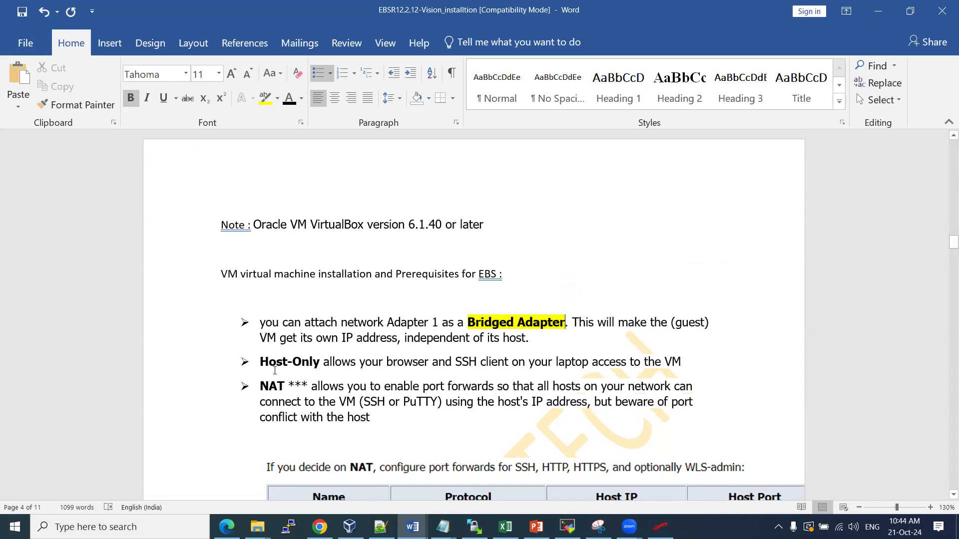
pyautogui.moveTo(309, 388); pyautogui.dragTo(310, 388)
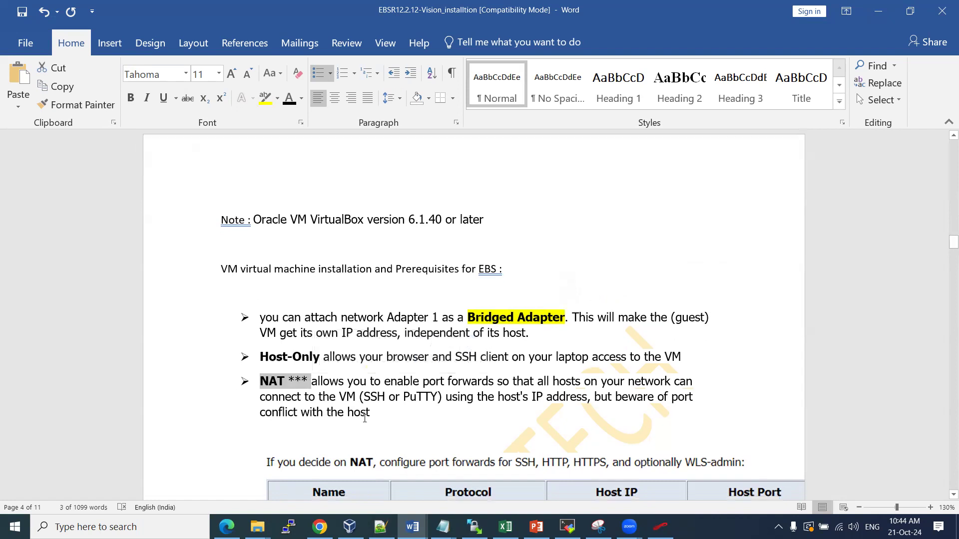
pyautogui.scroll(-3, 464, 307)
pyautogui.click(498, 223)
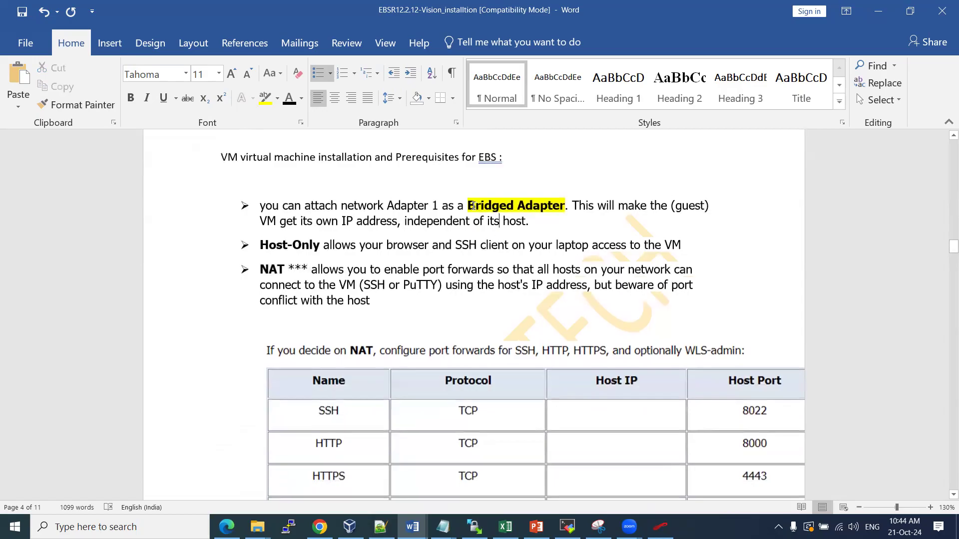
pyautogui.moveTo(472, 205); pyautogui.dragTo(568, 208)
pyautogui.scroll(-5, 280, 210)
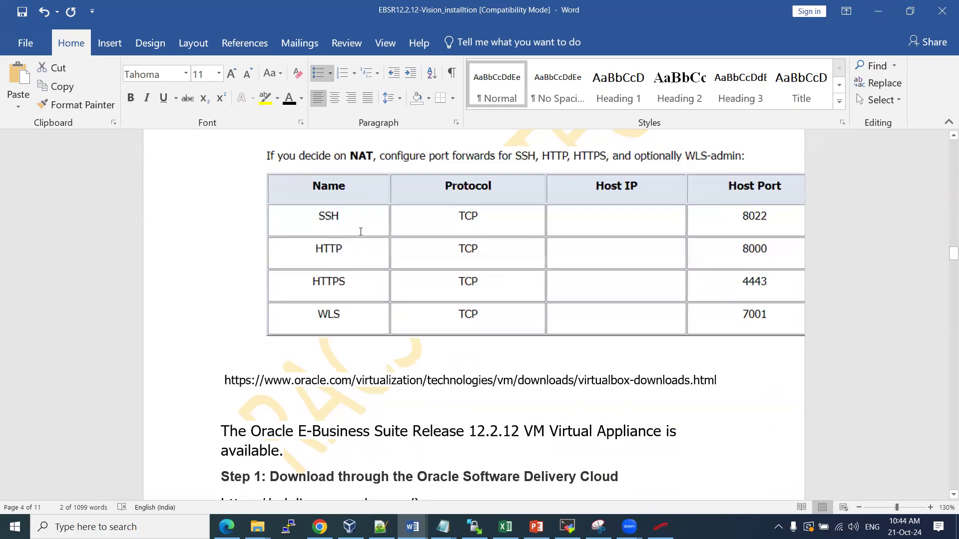
pyautogui.click(754, 216)
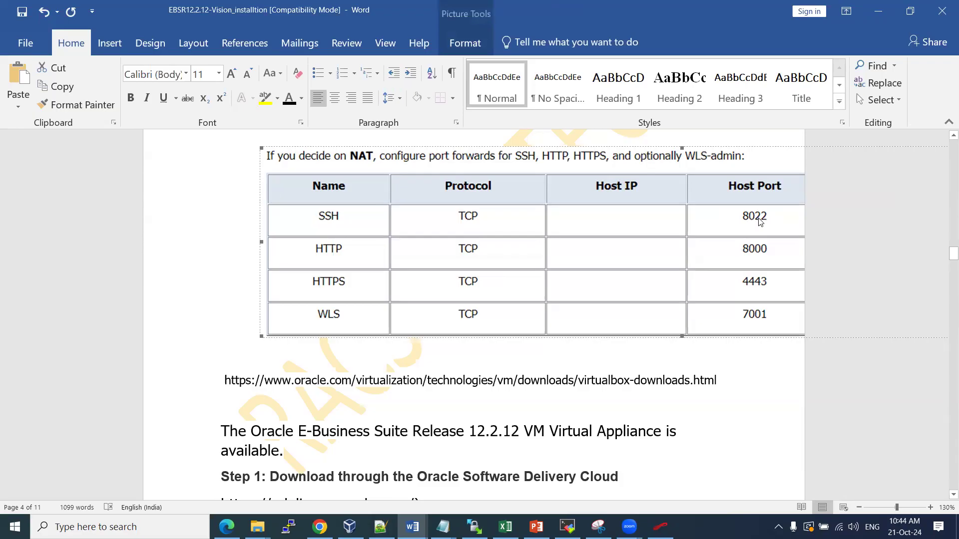
# Shrink the table image to show all six columns and handwrite port 1521 and another port number to its left
pyautogui.moveTo(264, 334); pyautogui.dragTo(584, 264)
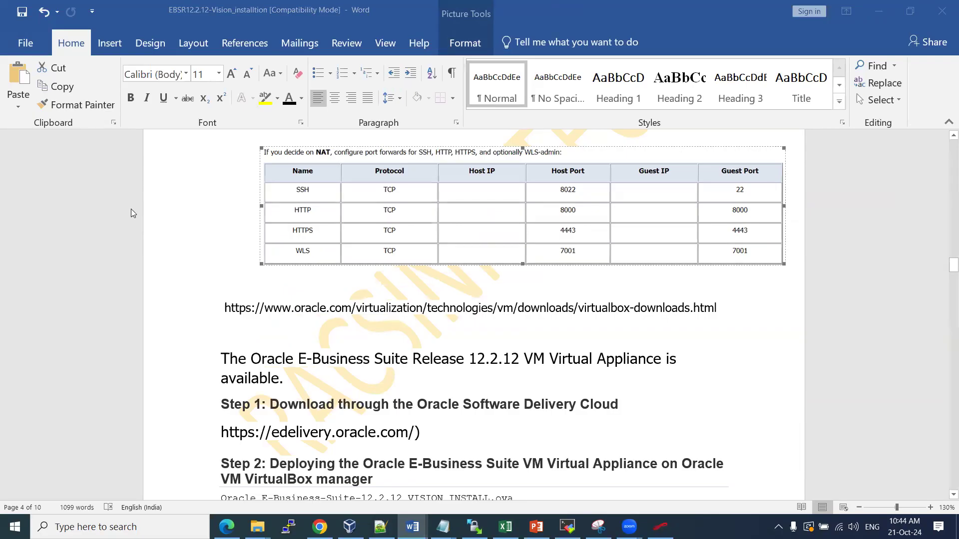
pyautogui.moveTo(156, 161); pyautogui.dragTo(158, 185)
pyautogui.moveTo(167, 163)
pyautogui.mouseDown()
pyautogui.moveTo(174, 181)
pyautogui.moveTo(178, 154)
pyautogui.mouseUp()
pyautogui.moveTo(183, 158); pyautogui.dragTo(201, 171)
pyautogui.moveTo(209, 145); pyautogui.dragTo(223, 168)
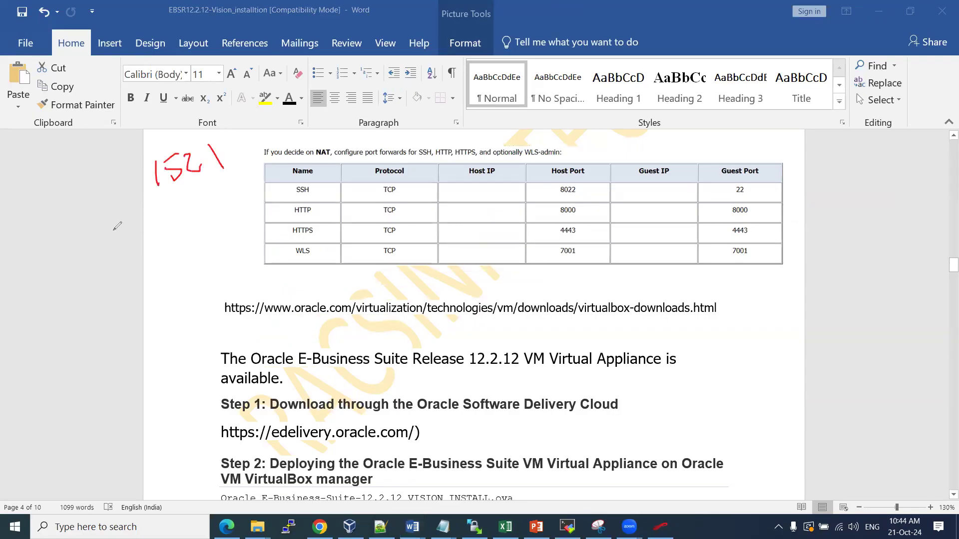
pyautogui.moveTo(149, 211)
pyautogui.mouseDown()
pyautogui.moveTo(145, 229)
pyautogui.moveTo(149, 214)
pyautogui.mouseUp()
pyautogui.moveTo(172, 198)
pyautogui.mouseDown()
pyautogui.moveTo(167, 209)
pyautogui.moveTo(171, 200)
pyautogui.mouseUp()
pyautogui.moveTo(181, 199); pyautogui.dragTo(213, 193)
# Mark guest port 4443, write 443 plus labels in the left margin, and circle 443
pyautogui.moveTo(739, 237)
pyautogui.mouseDown()
pyautogui.moveTo(756, 237)
pyautogui.moveTo(747, 224)
pyautogui.moveTo(736, 232)
pyautogui.mouseUp()
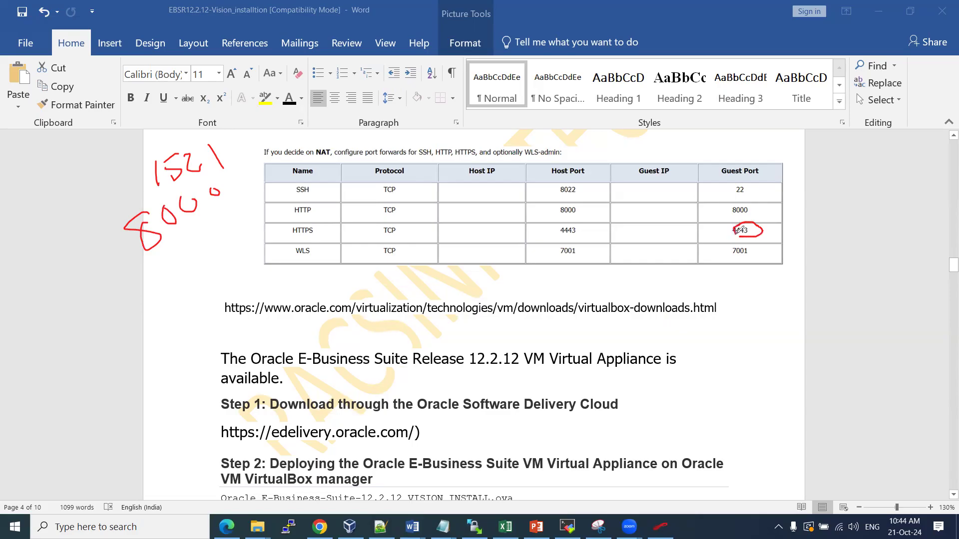
pyautogui.moveTo(193, 250); pyautogui.dragTo(203, 275)
pyautogui.moveTo(210, 241)
pyautogui.mouseDown()
pyautogui.moveTo(213, 267)
pyautogui.moveTo(232, 245)
pyautogui.moveTo(225, 253)
pyautogui.mouseUp()
pyautogui.moveTo(59, 240)
pyautogui.mouseDown()
pyautogui.moveTo(67, 273)
pyautogui.moveTo(72, 240)
pyautogui.moveTo(79, 247)
pyautogui.moveTo(85, 232)
pyautogui.mouseUp()
pyautogui.click(96, 247)
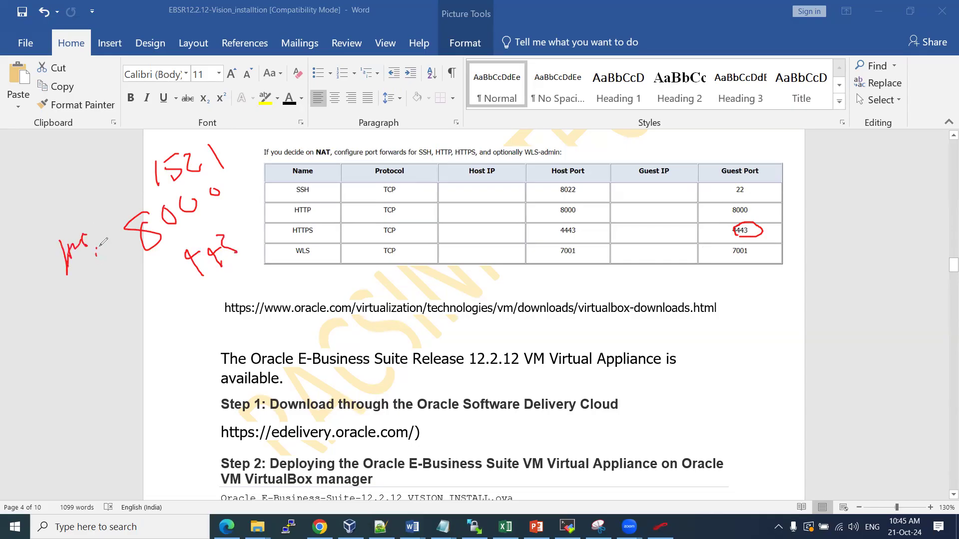
pyautogui.moveTo(64, 311)
pyautogui.mouseDown()
pyautogui.moveTo(94, 292)
pyautogui.moveTo(133, 306)
pyautogui.moveTo(145, 300)
pyautogui.mouseUp()
pyautogui.click(151, 265)
pyautogui.moveTo(159, 263); pyautogui.dragTo(168, 299)
pyautogui.moveTo(175, 267)
pyautogui.mouseDown()
pyautogui.moveTo(181, 315)
pyautogui.moveTo(157, 274)
pyautogui.moveTo(121, 290)
pyautogui.moveTo(146, 300)
pyautogui.mouseUp()
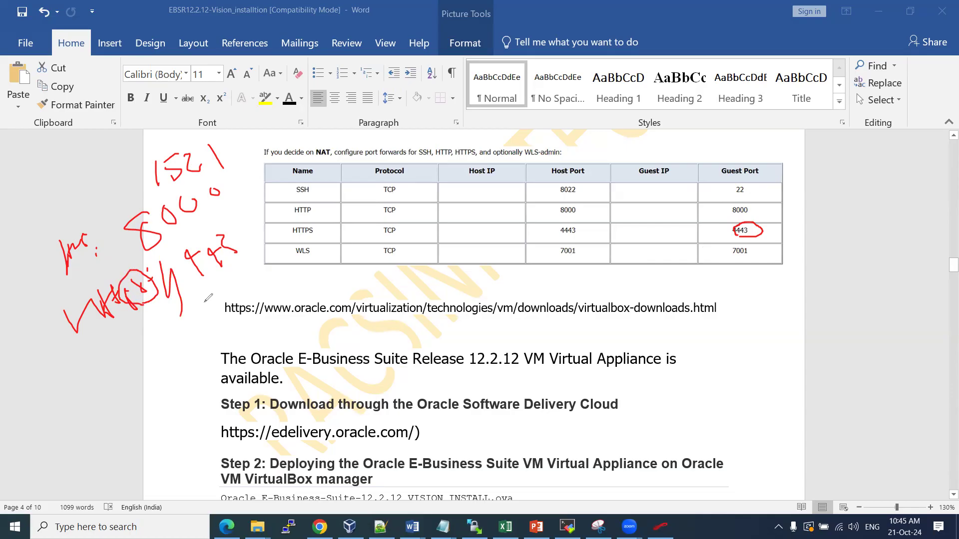
pyautogui.moveTo(206, 280)
pyautogui.mouseDown()
pyautogui.moveTo(220, 228)
pyautogui.moveTo(215, 270)
pyautogui.mouseUp()
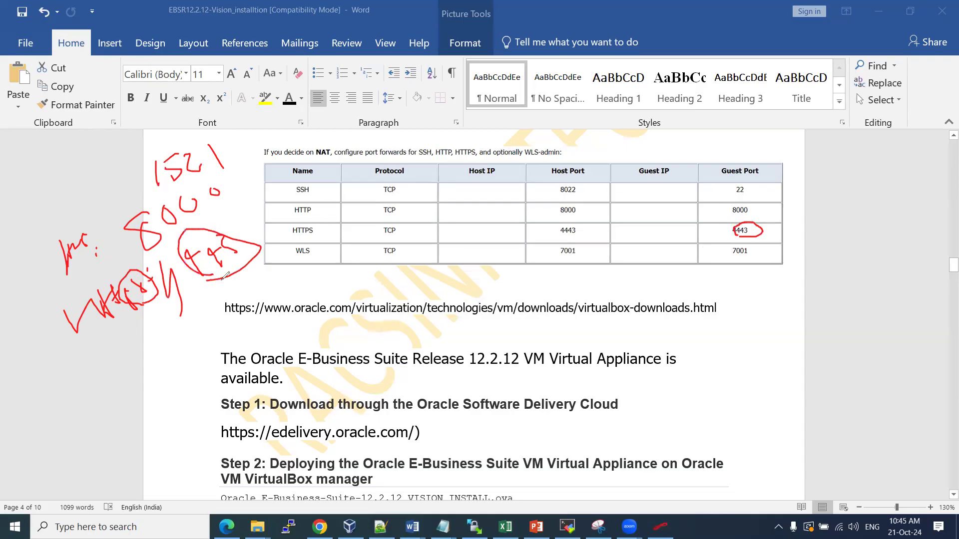
# Tick and underline 1521, add a top note, and draw lines toward the table
pyautogui.moveTo(234, 154)
pyautogui.mouseDown()
pyautogui.moveTo(242, 165)
pyautogui.moveTo(251, 142)
pyautogui.mouseUp()
pyautogui.moveTo(81, 169)
pyautogui.mouseDown()
pyautogui.moveTo(59, 192)
pyautogui.moveTo(107, 159)
pyautogui.mouseUp()
pyautogui.moveTo(168, 194); pyautogui.dragTo(184, 191)
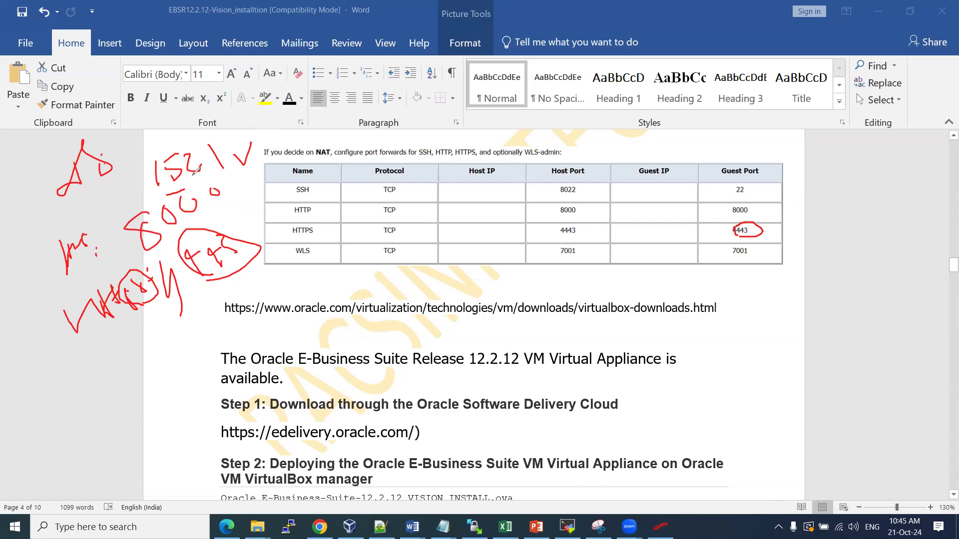
pyautogui.moveTo(166, 193); pyautogui.dragTo(240, 176)
pyautogui.moveTo(144, 250); pyautogui.dragTo(230, 207)
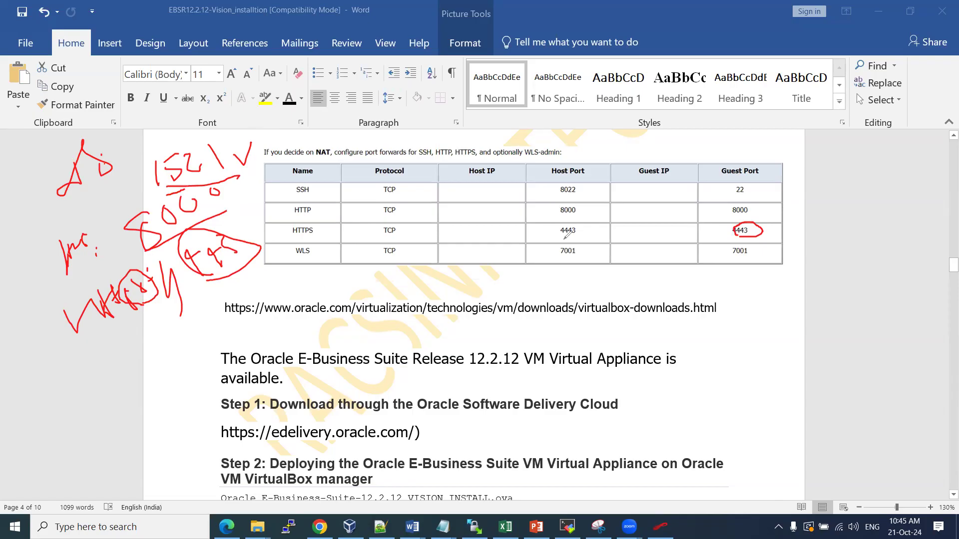
# Underline 4443, circle 7001, and add a circled 12.2 note in the right margin
pyautogui.moveTo(759, 244)
pyautogui.mouseDown()
pyautogui.moveTo(734, 246)
pyautogui.moveTo(755, 257)
pyautogui.moveTo(758, 243)
pyautogui.mouseUp()
pyautogui.moveTo(824, 151)
pyautogui.mouseDown()
pyautogui.moveTo(826, 175)
pyautogui.moveTo(844, 167)
pyautogui.moveTo(848, 145)
pyautogui.moveTo(892, 149)
pyautogui.moveTo(864, 199)
pyautogui.moveTo(890, 130)
pyautogui.mouseUp()
pyautogui.moveTo(831, 228); pyautogui.dragTo(862, 227)
pyautogui.moveTo(868, 225)
pyautogui.mouseDown()
pyautogui.moveTo(876, 211)
pyautogui.moveTo(878, 228)
pyautogui.mouseUp()
pyautogui.moveTo(869, 227); pyautogui.dragTo(904, 218)
pyautogui.moveTo(774, 288); pyautogui.dragTo(790, 315)
pyautogui.moveTo(805, 283); pyautogui.dragTo(819, 315)
pyautogui.click(840, 293)
pyautogui.moveTo(845, 282)
pyautogui.mouseDown()
pyautogui.moveTo(892, 275)
pyautogui.moveTo(883, 285)
pyautogui.mouseUp()
pyautogui.moveTo(862, 283); pyautogui.dragTo(857, 293)
pyautogui.moveTo(761, 353)
pyautogui.mouseDown()
pyautogui.moveTo(906, 301)
pyautogui.moveTo(744, 295)
pyautogui.moveTo(819, 323)
pyautogui.mouseUp()
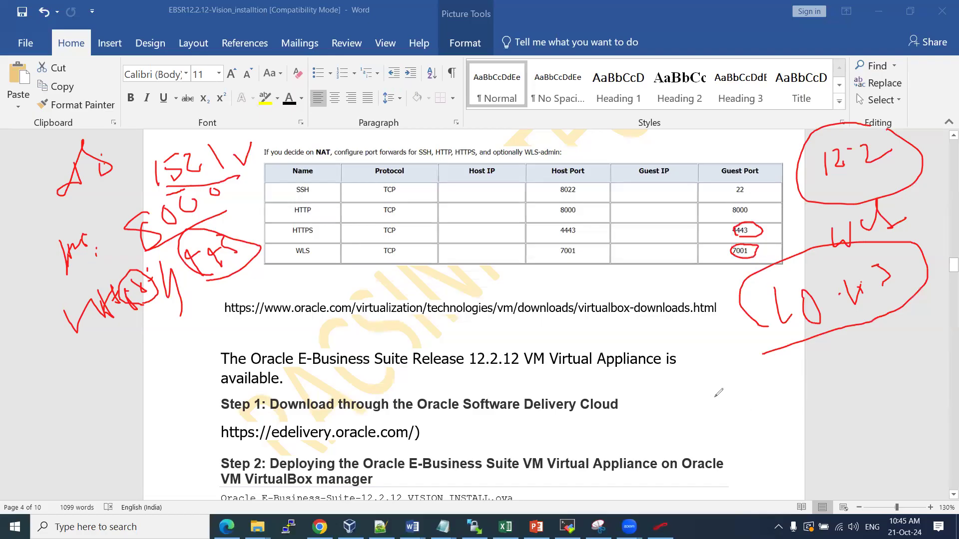
pyautogui.moveTo(709, 382)
pyautogui.mouseDown()
pyautogui.moveTo(711, 419)
pyautogui.moveTo(739, 405)
pyautogui.moveTo(761, 415)
pyautogui.mouseUp()
pyautogui.click(748, 395)
pyautogui.moveTo(693, 435); pyautogui.dragTo(748, 426)
pyautogui.moveTo(848, 372); pyautogui.dragTo(845, 396)
pyautogui.moveTo(858, 372); pyautogui.dragTo(893, 367)
pyautogui.moveTo(900, 355); pyautogui.dragTo(929, 359)
pyautogui.moveTo(786, 392)
pyautogui.mouseDown()
pyautogui.moveTo(805, 374)
pyautogui.moveTo(795, 426)
pyautogui.mouseUp()
pyautogui.moveTo(677, 452); pyautogui.dragTo(753, 444)
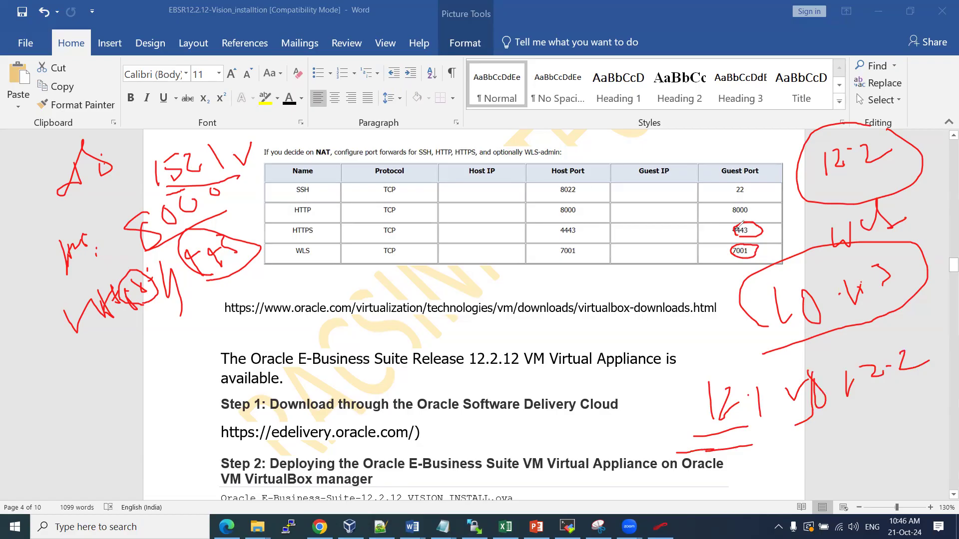
pyautogui.moveTo(278, 246)
pyautogui.mouseDown()
pyautogui.moveTo(763, 238)
pyautogui.moveTo(544, 285)
pyautogui.moveTo(262, 264)
pyautogui.moveTo(278, 252)
pyautogui.mouseUp()
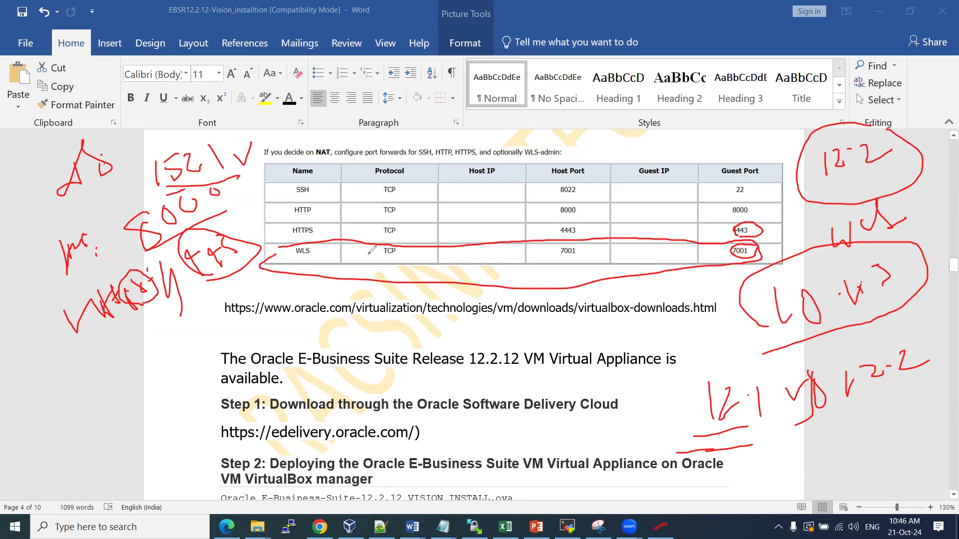
pyautogui.moveTo(328, 253); pyautogui.dragTo(332, 179)
pyautogui.moveTo(134, 312)
pyautogui.mouseDown()
pyautogui.moveTo(144, 340)
pyautogui.moveTo(165, 325)
pyautogui.moveTo(189, 327)
pyautogui.moveTo(162, 330)
pyautogui.moveTo(138, 357)
pyautogui.mouseUp()
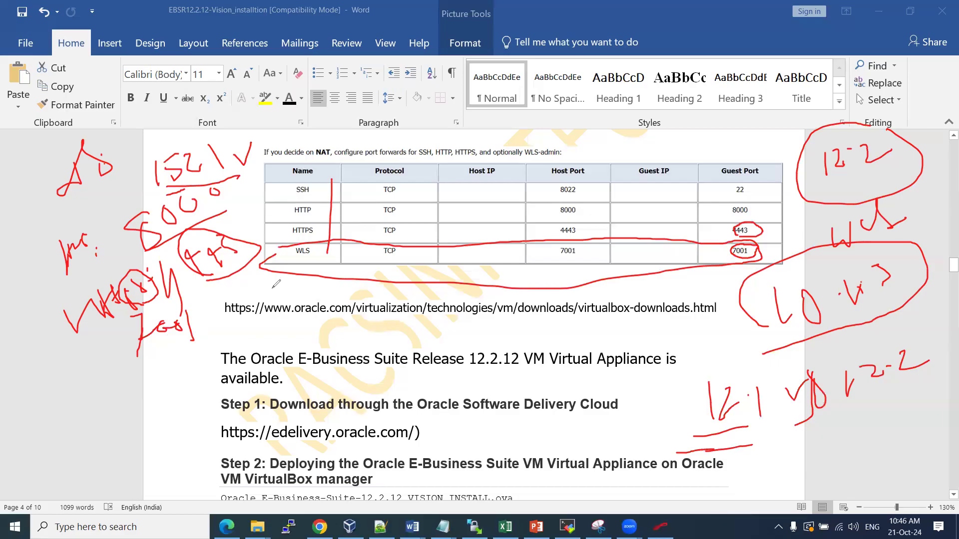
pyautogui.press('Escape')
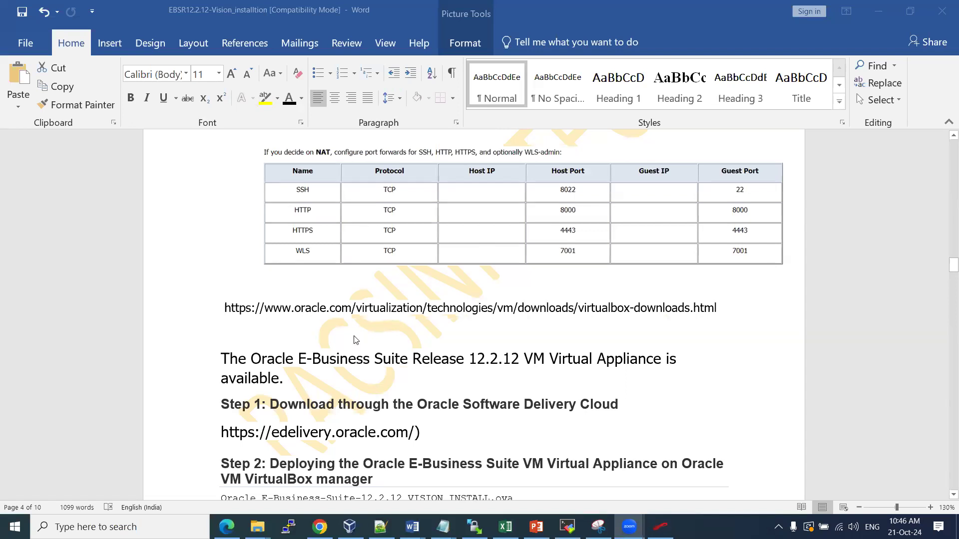
# Copy the VirtualBox downloads URL from the Word document and bring up the eDelivery search page
pyautogui.click(725, 312)
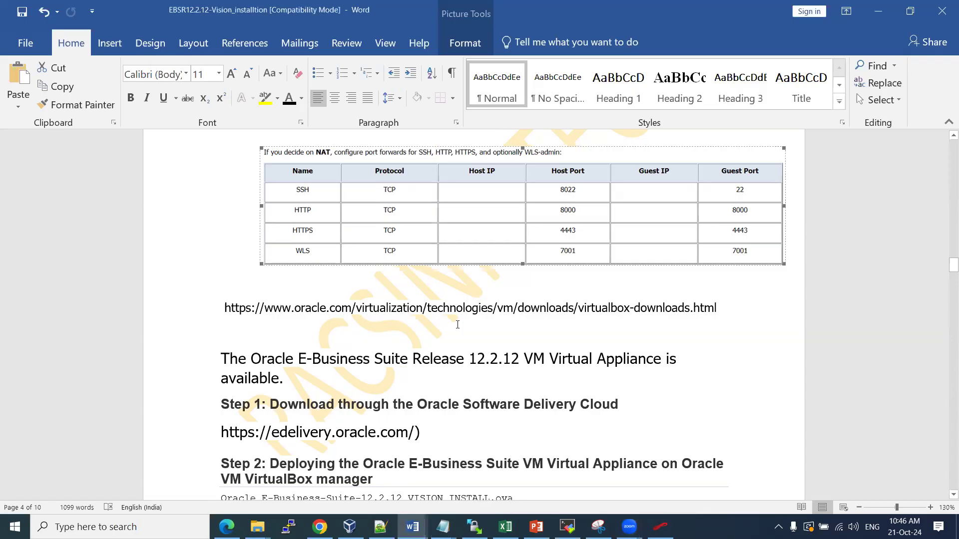
pyautogui.moveTo(220, 308); pyautogui.dragTo(747, 320)
pyautogui.hotkey('ctrl', 'c')
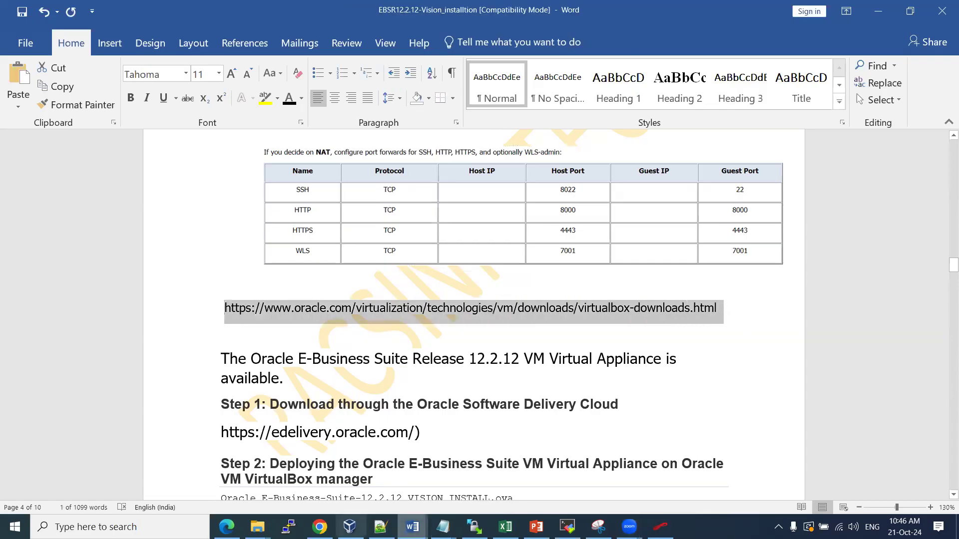
pyautogui.hotkey('alt', 'Tab')
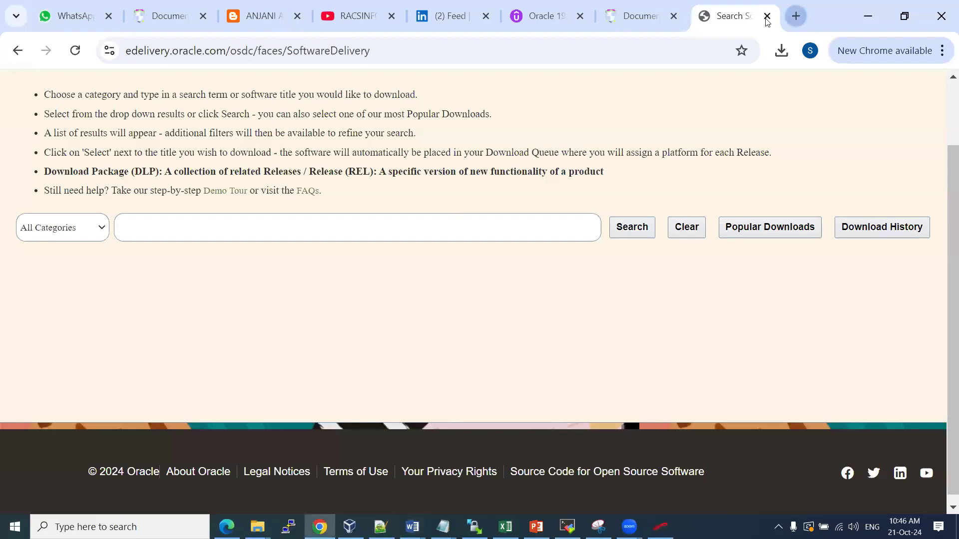
pyautogui.click(796, 16)
pyautogui.hotkey('ctrl', 'v')
pyautogui.press('Return')
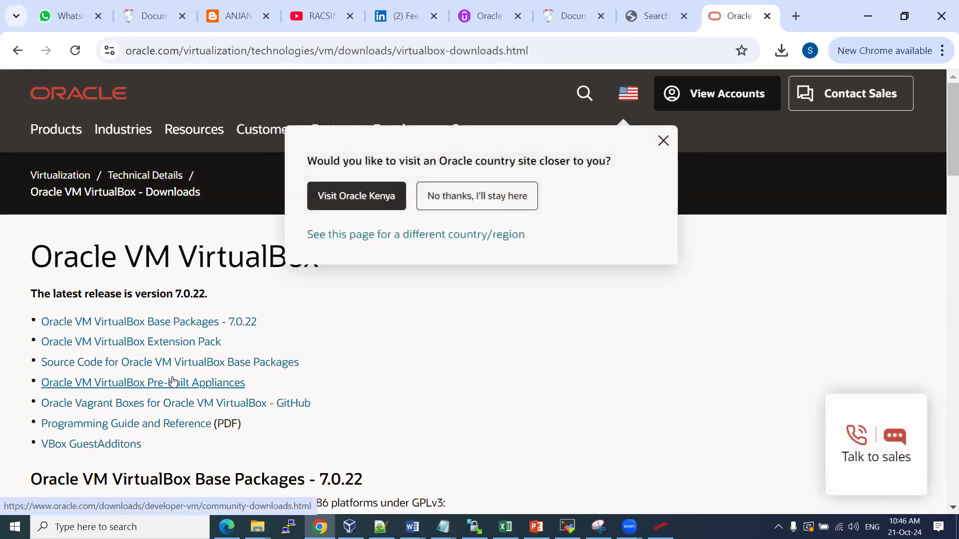
pyautogui.click(664, 141)
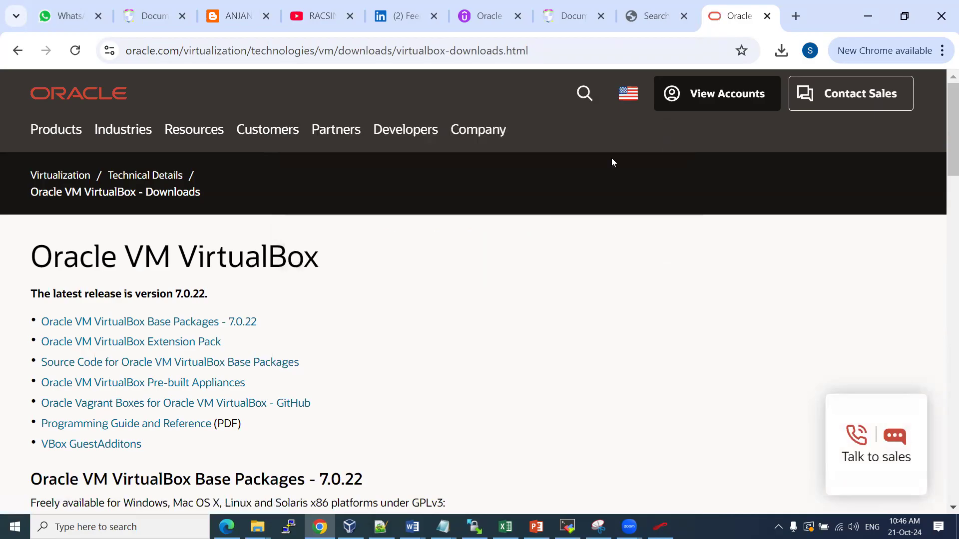
pyautogui.moveTo(123, 254); pyautogui.dragTo(298, 253)
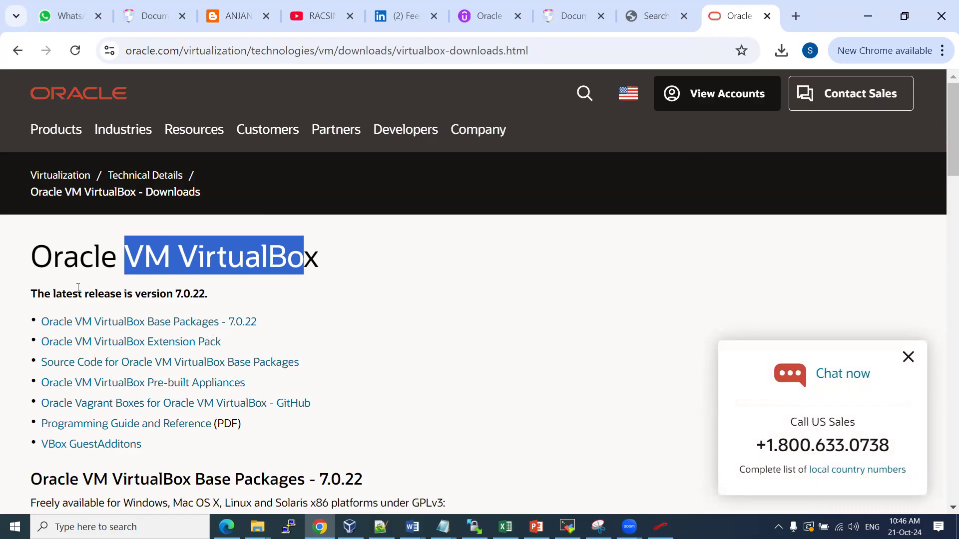
pyautogui.click(203, 291)
pyautogui.moveTo(224, 291); pyautogui.dragTo(95, 294)
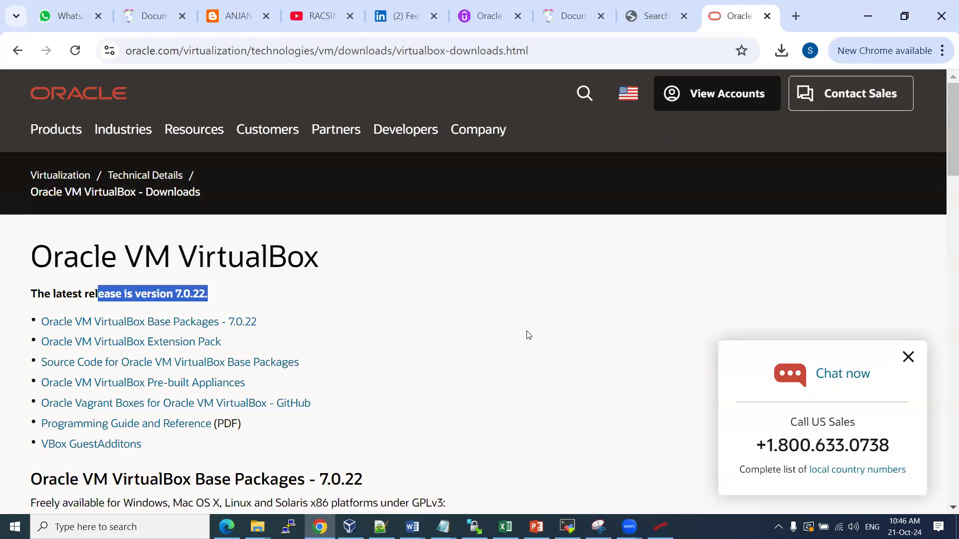
pyautogui.scroll(-4, 379, 306)
pyautogui.scroll(-2, 259, 310)
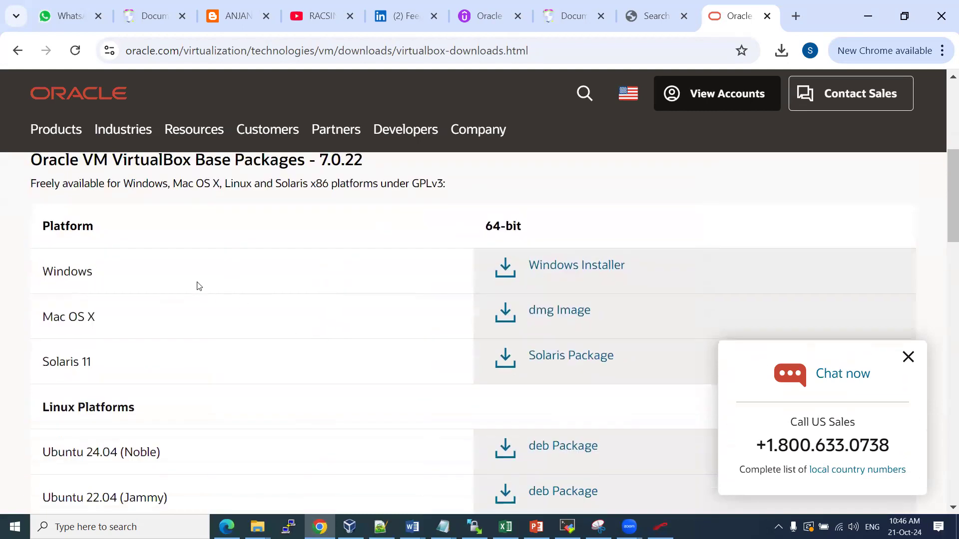
pyautogui.moveTo(57, 271); pyautogui.dragTo(89, 271)
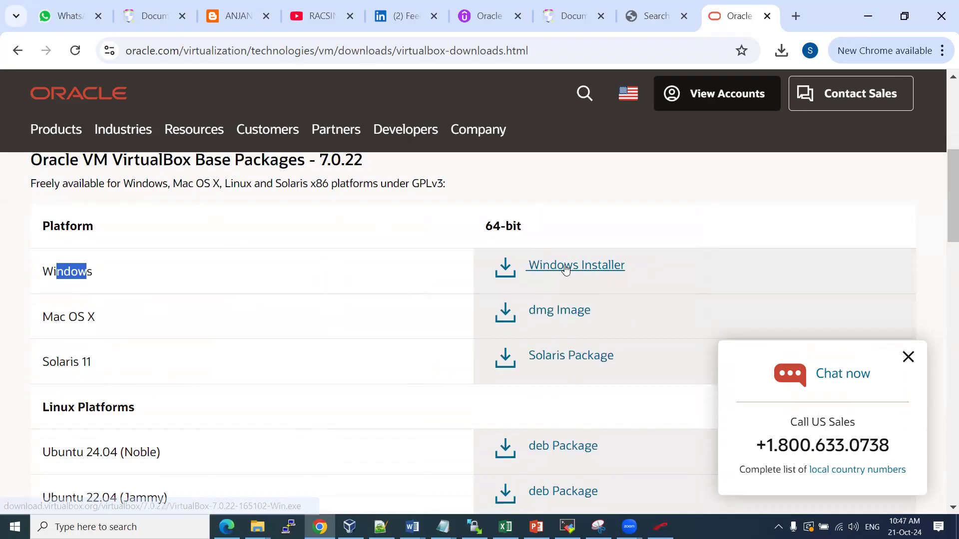
pyautogui.click(906, 357)
pyautogui.scroll(4, 547, 185)
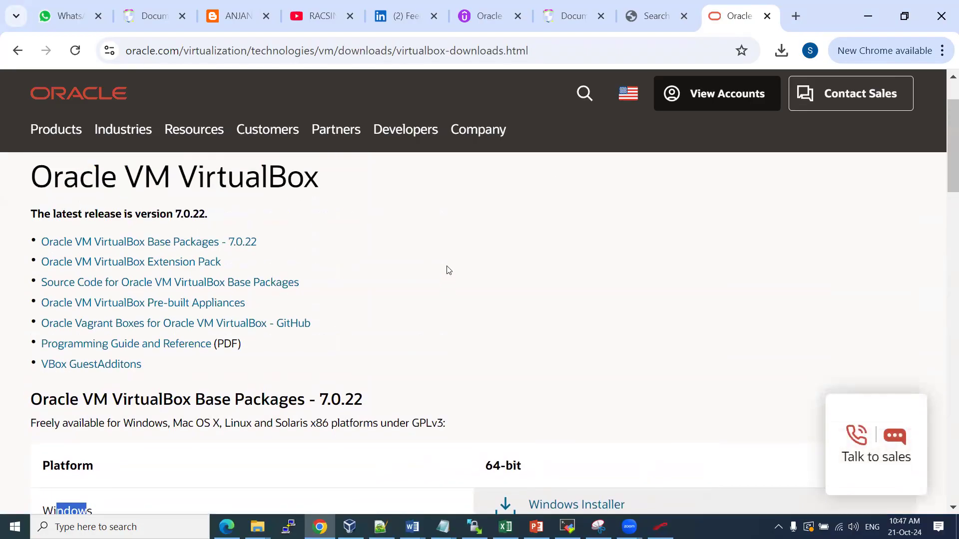
pyautogui.doubleClick(332, 190)
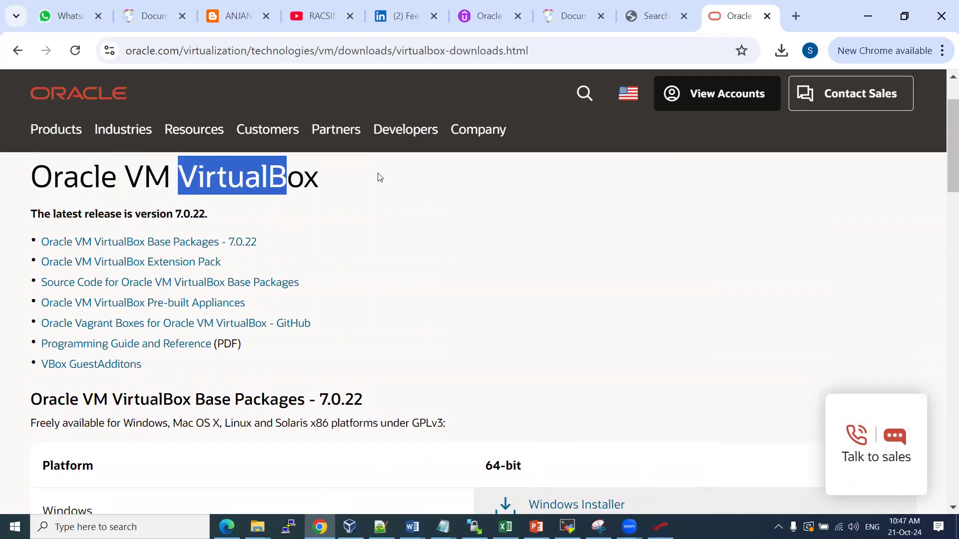
pyautogui.click(767, 16)
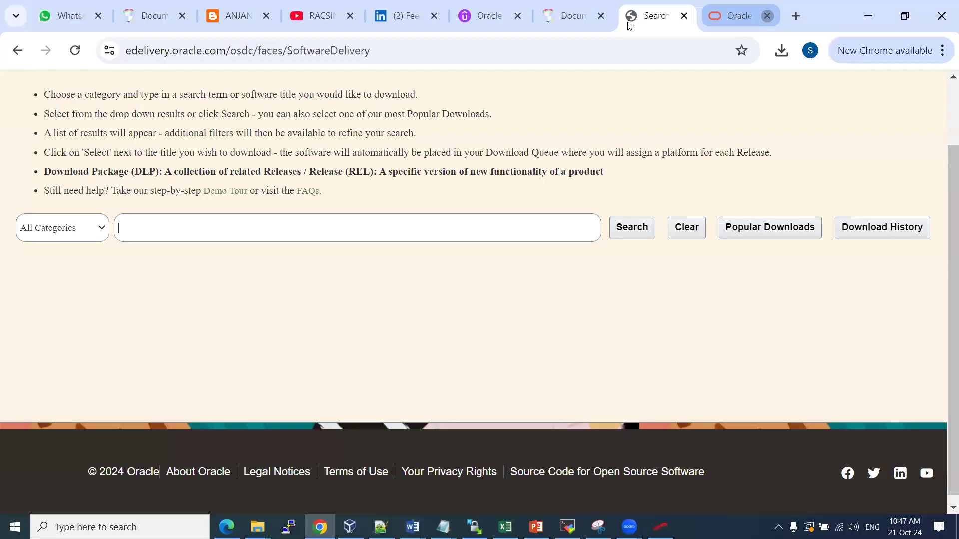
# Review the EBS R12.2.12 Vision blog post, highlighting its title and edelivery link
pyautogui.click(263, 17)
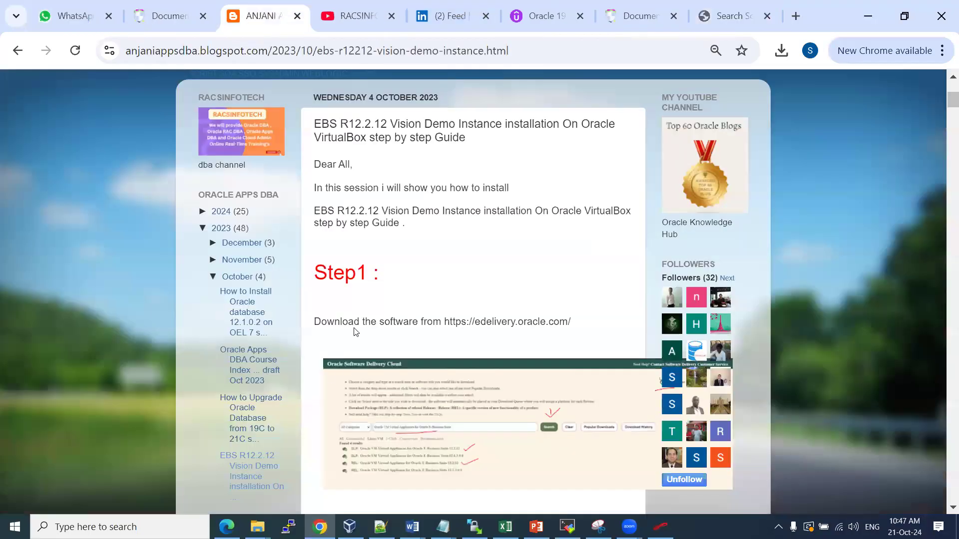
pyautogui.moveTo(317, 123); pyautogui.dragTo(475, 145)
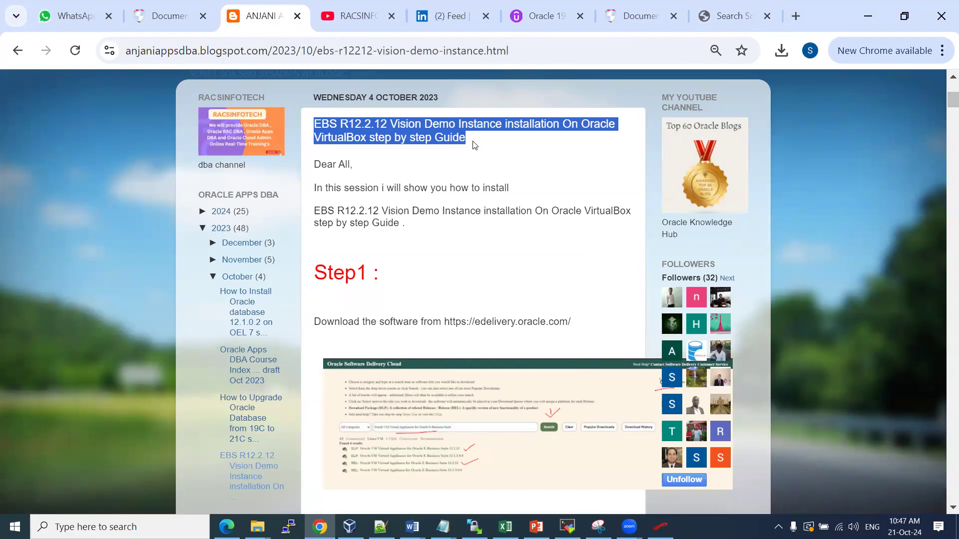
pyautogui.scroll(-5, 391, 277)
pyautogui.scroll(2, 391, 277)
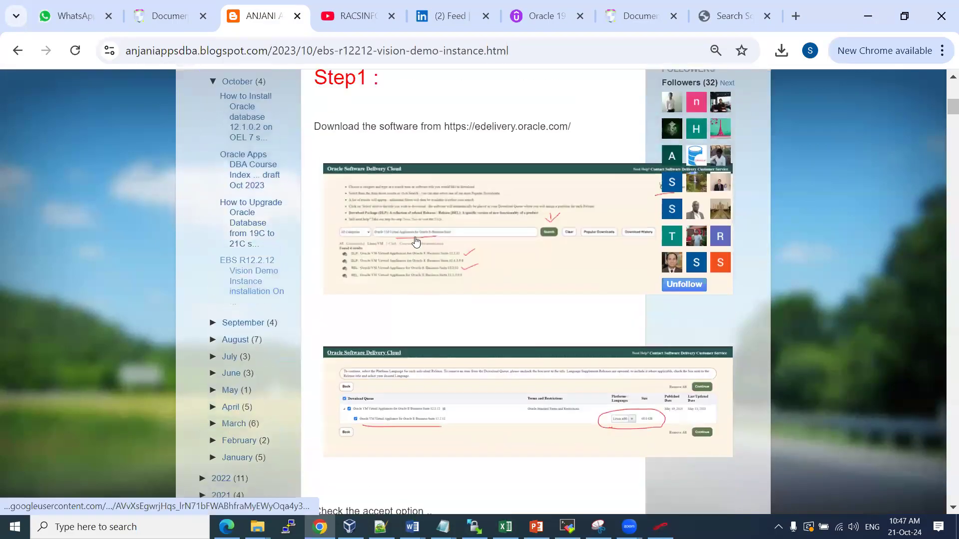
pyautogui.moveTo(471, 161); pyautogui.dragTo(546, 159)
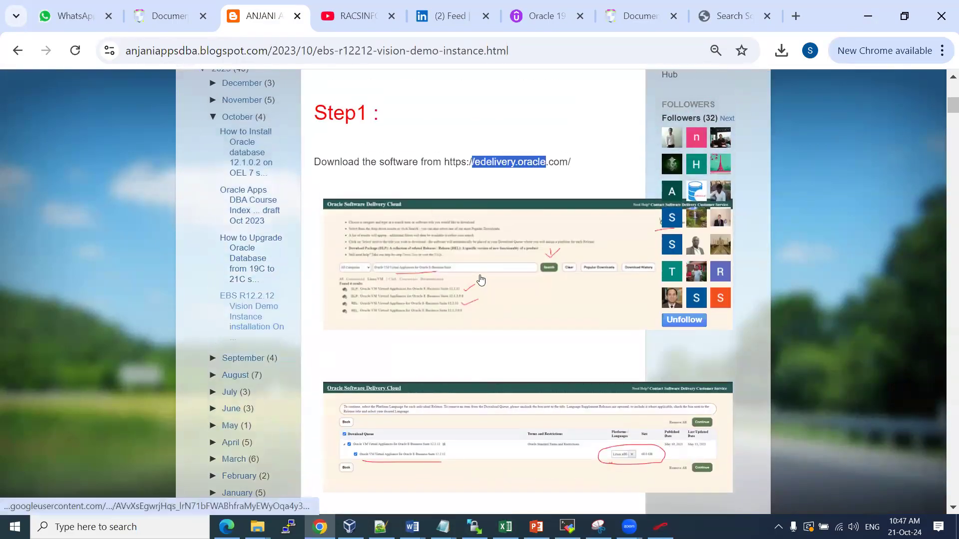
pyautogui.scroll(-3, 481, 278)
pyautogui.scroll(5, 394, 343)
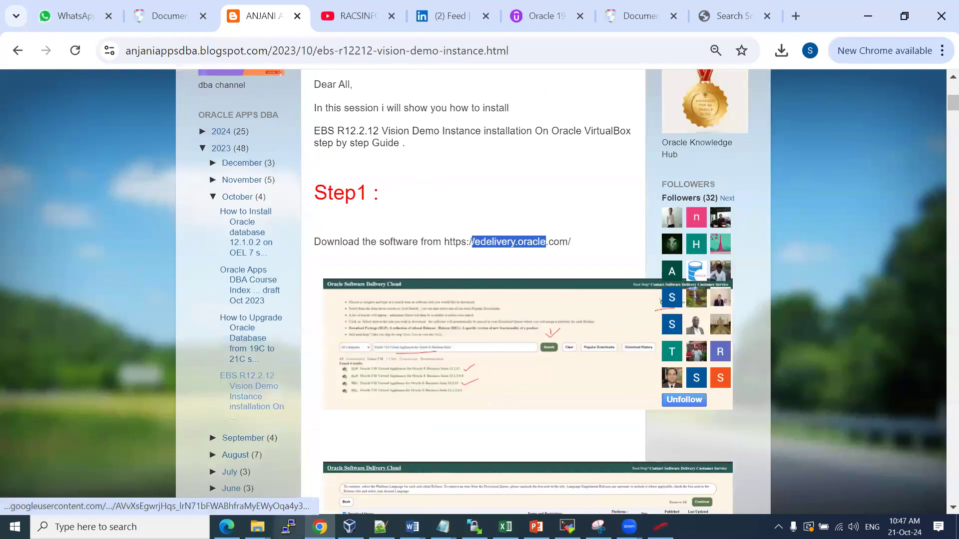
# Return to the EBSR12.2.12 Word document with the cursor below the VirtualBox download link
pyautogui.click(412, 527)
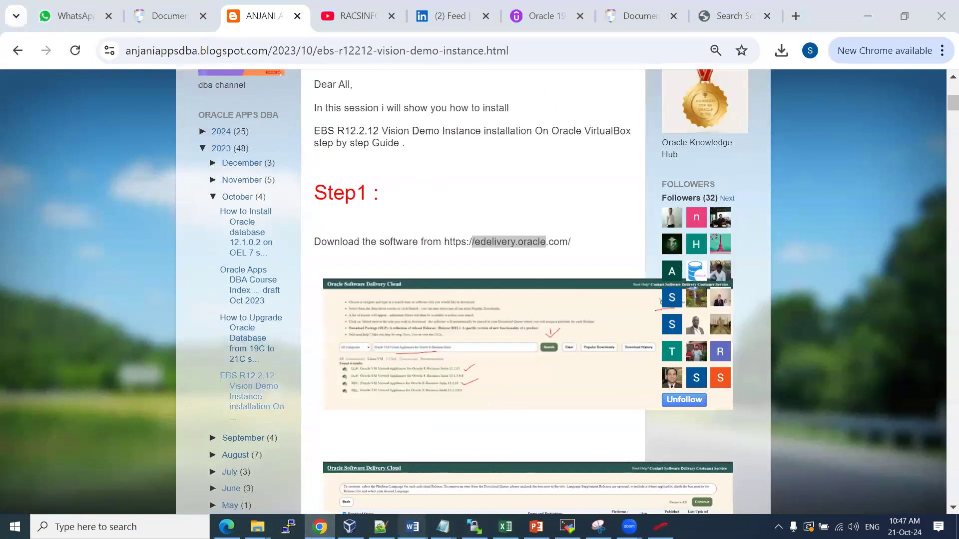
pyautogui.click(624, 468)
pyautogui.click(316, 331)
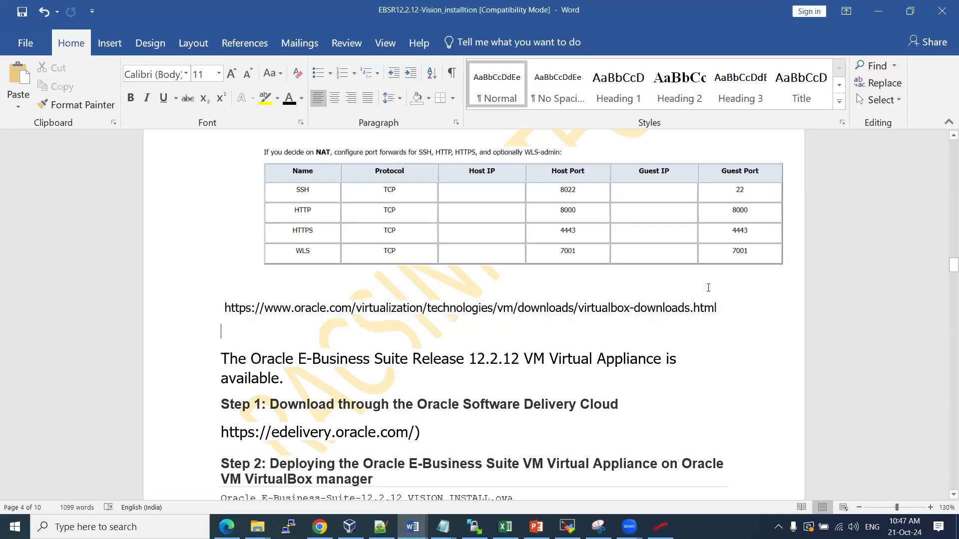
# Highlight each High Level Step: Pre-requisites, System setup, Oracle VM VirtualBox, and downloading the software
pyautogui.moveTo(719, 307); pyautogui.dragTo(164, 312)
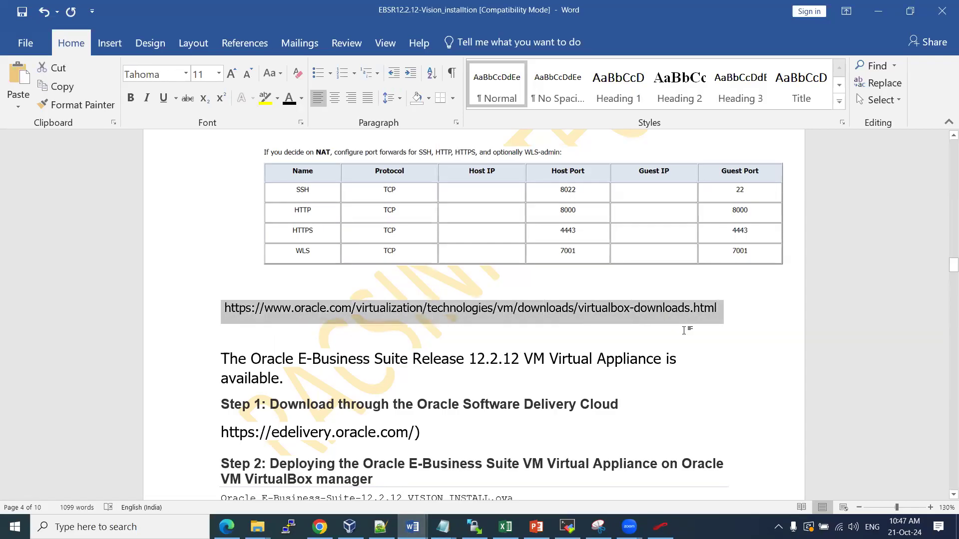
pyautogui.click(679, 366)
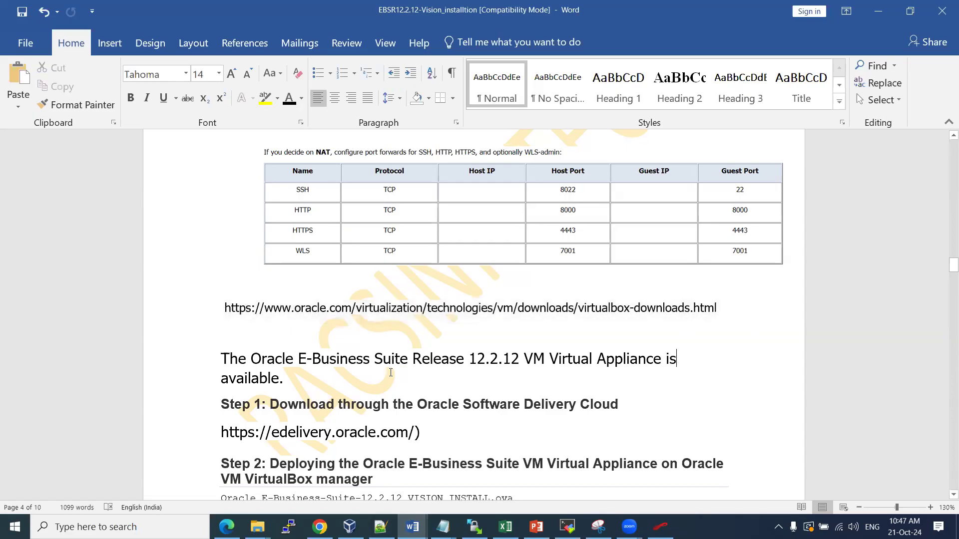
pyautogui.scroll(-3, 382, 353)
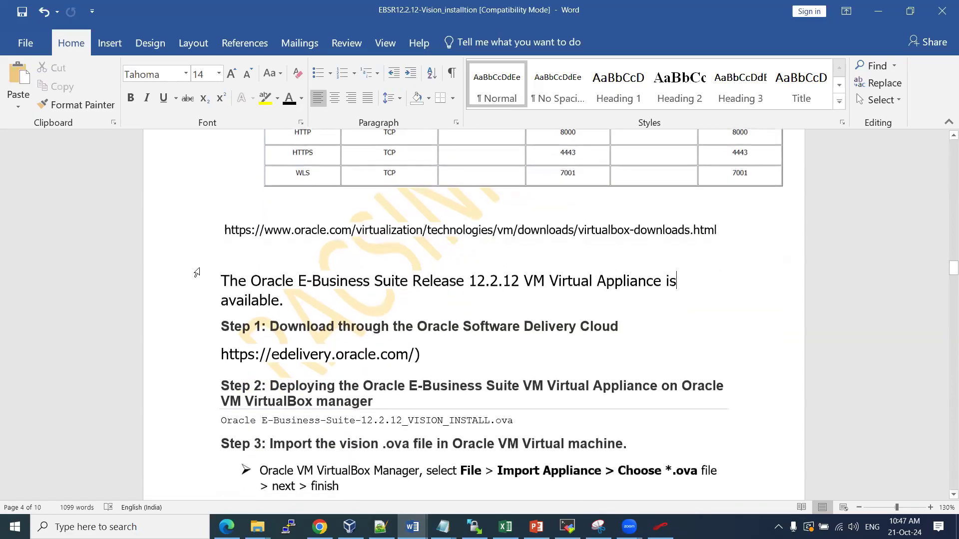
pyautogui.scroll(20, 539, 301)
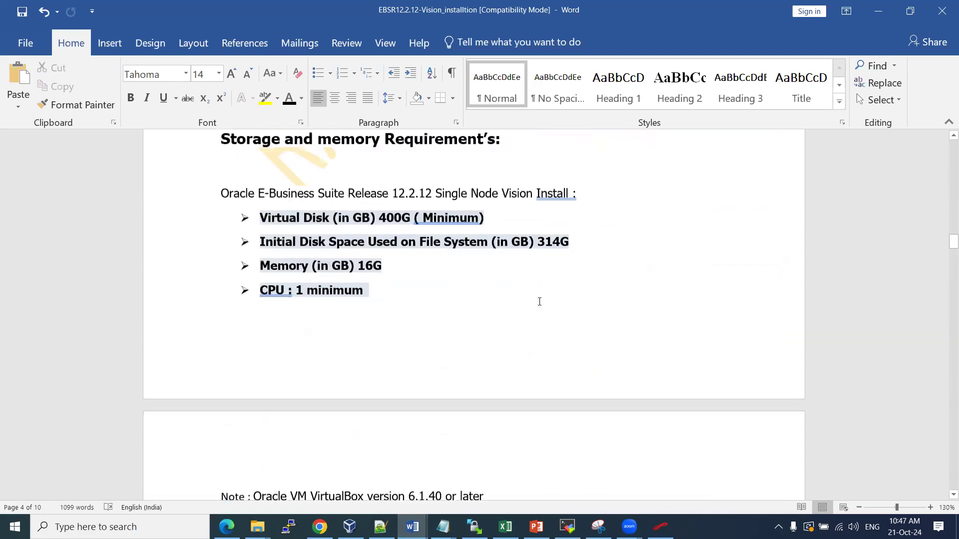
pyautogui.scroll(16, 540, 302)
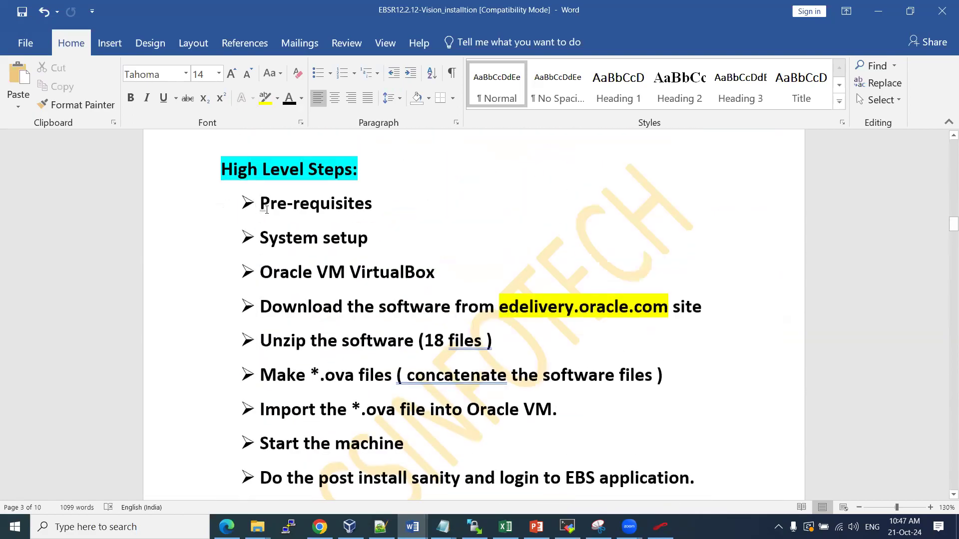
pyautogui.moveTo(262, 203); pyautogui.dragTo(368, 201)
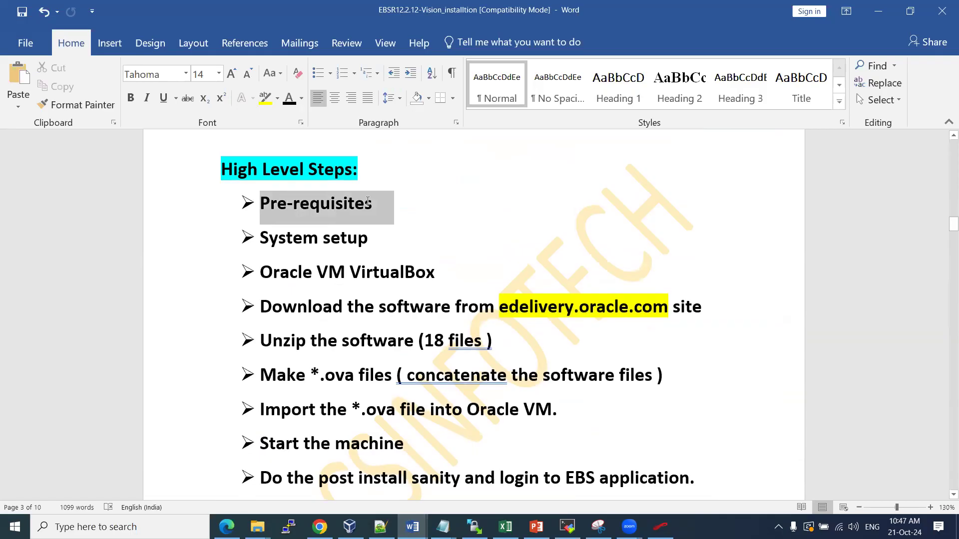
pyautogui.moveTo(262, 239); pyautogui.dragTo(359, 244)
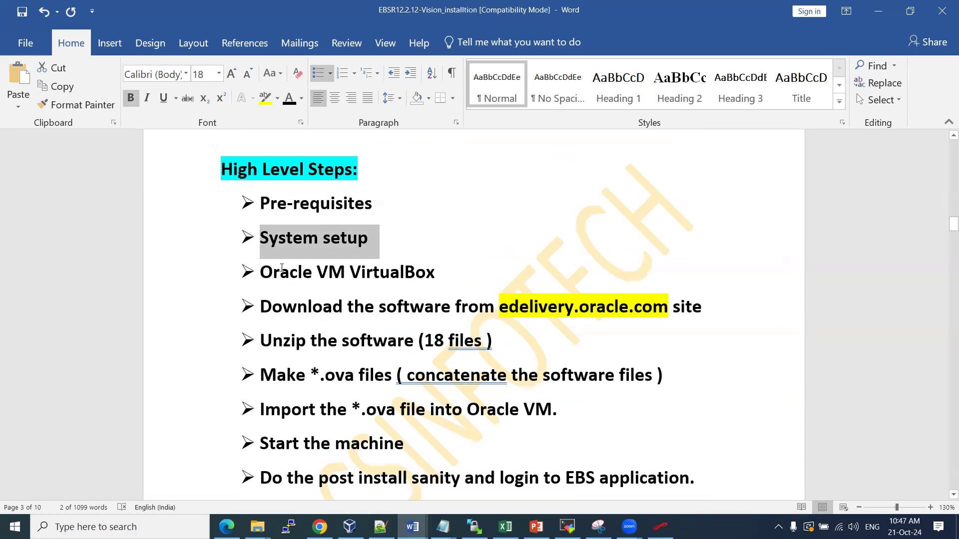
pyautogui.moveTo(266, 271); pyautogui.dragTo(434, 266)
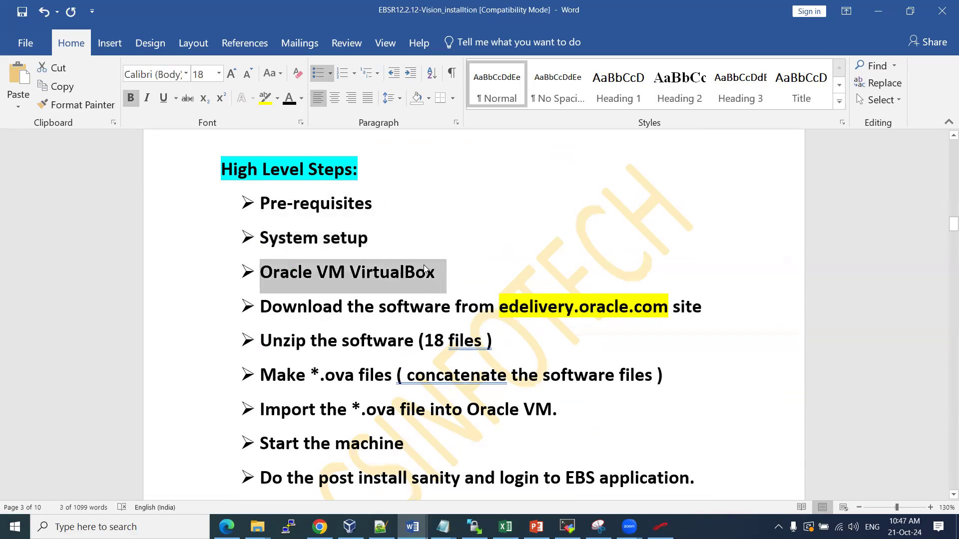
pyautogui.moveTo(312, 306); pyautogui.dragTo(593, 313)
# On Oracle Software Delivery Cloud, search 'oracle ebusiness' and pick the suggested eBusiness Suite title
pyautogui.click(319, 527)
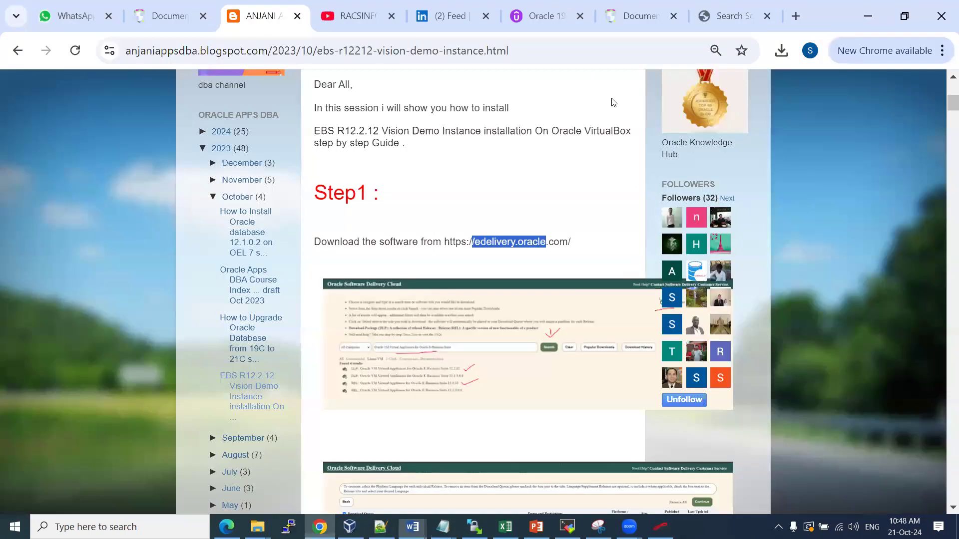
pyautogui.click(734, 15)
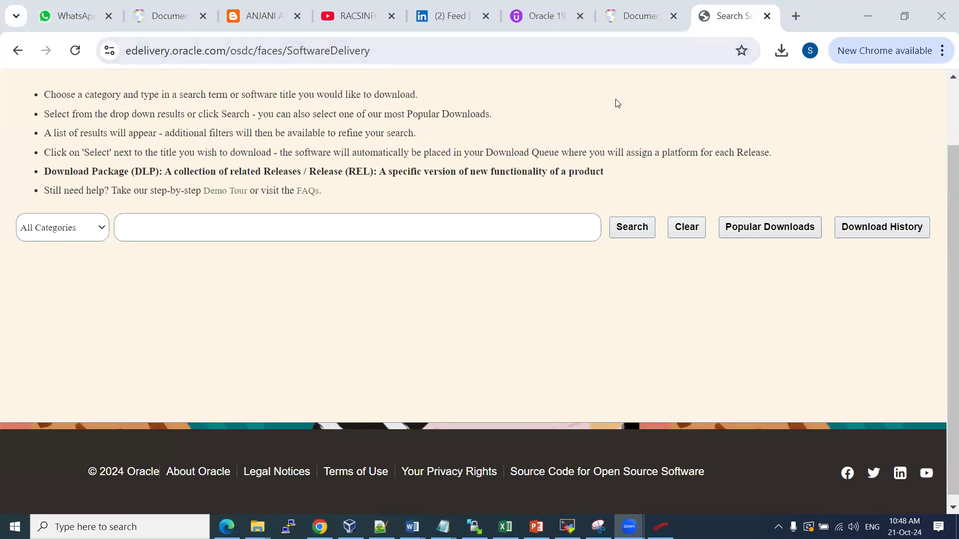
pyautogui.click(168, 231)
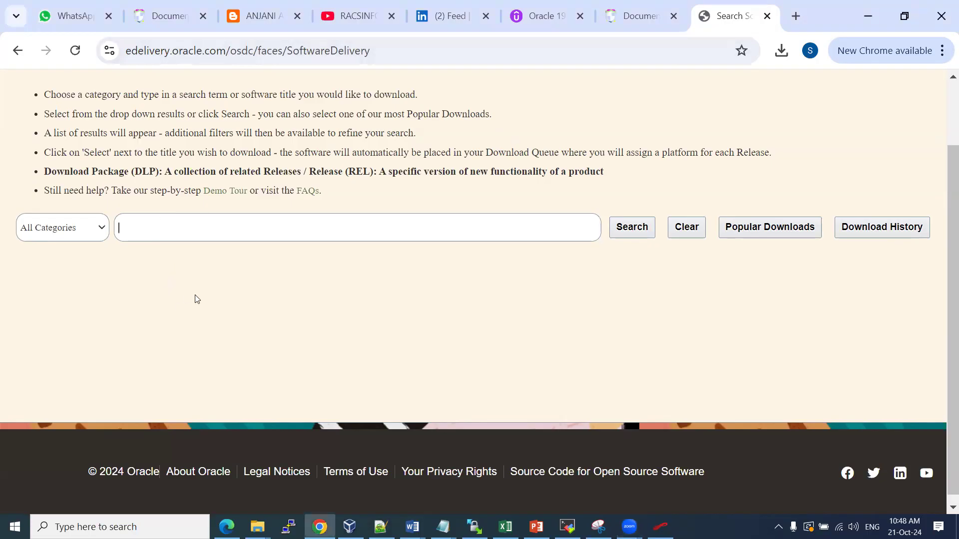
pyautogui.write('oracle ebs')
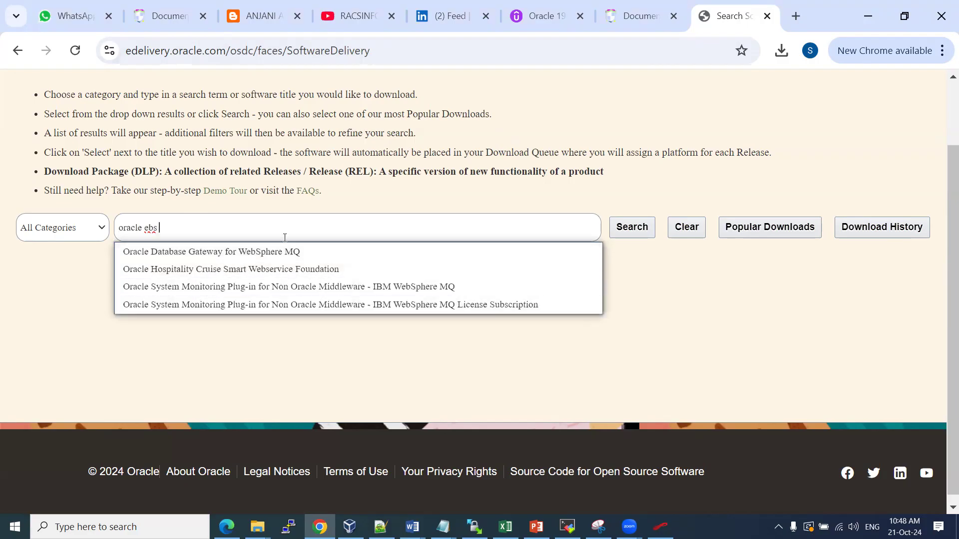
pyautogui.write('business')
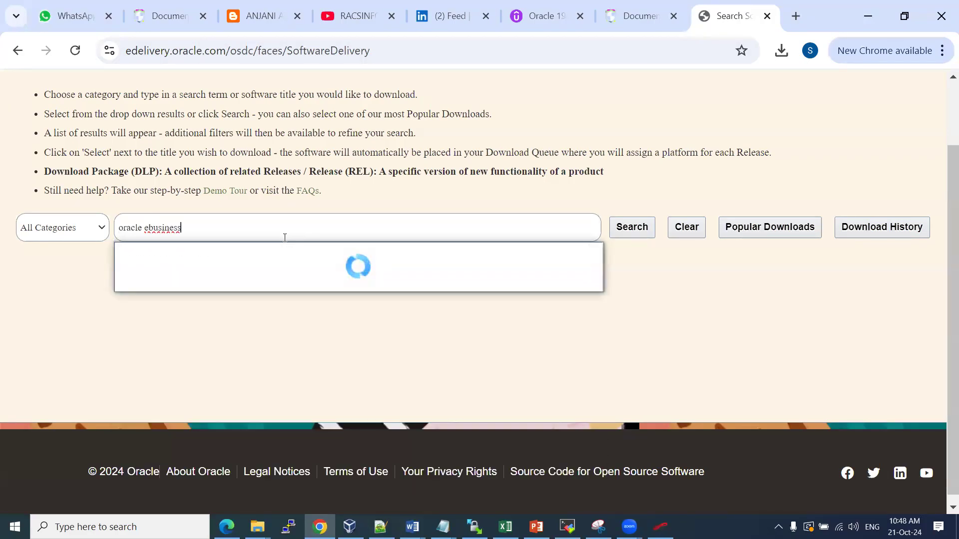
pyautogui.click(259, 265)
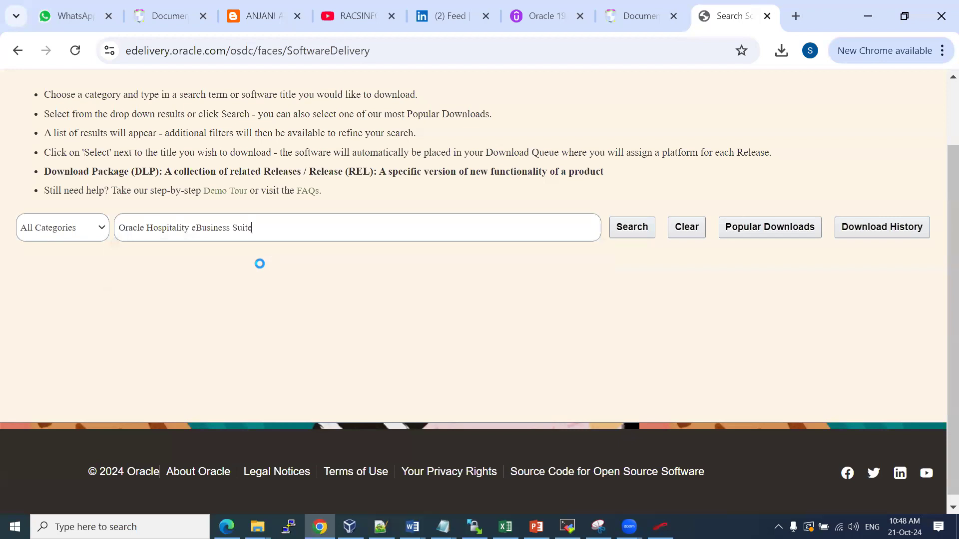
# Remove 'Hospitality' and change the search term to 'Oracle E-Business suite vision'
pyautogui.moveTo(189, 227); pyautogui.dragTo(149, 235)
pyautogui.press('BackSpace')
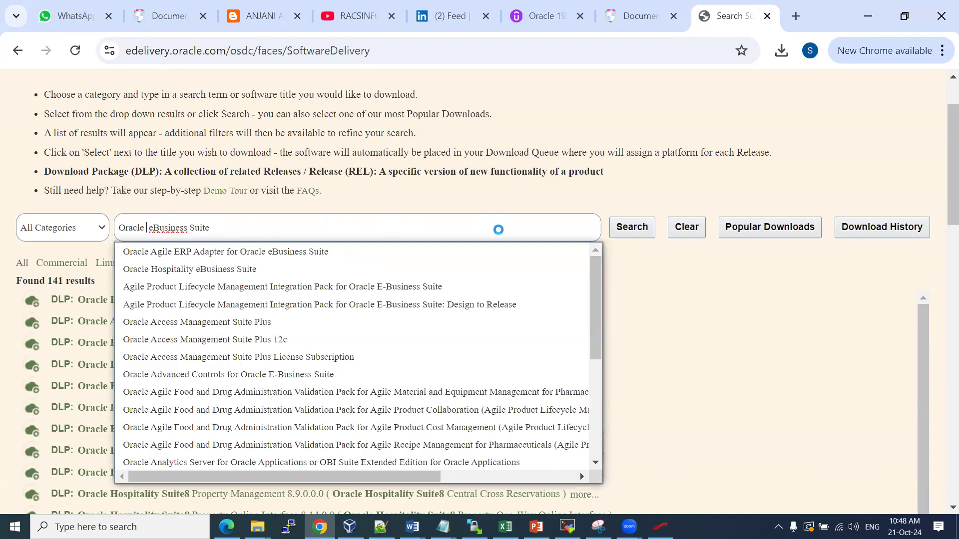
pyautogui.moveTo(215, 233); pyautogui.dragTo(150, 228)
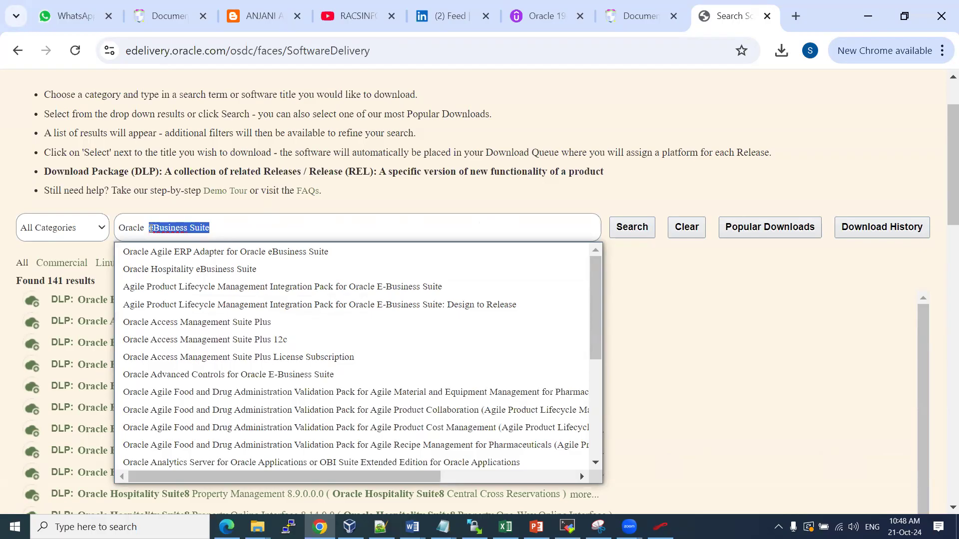
pyautogui.write('E-Business suite v')
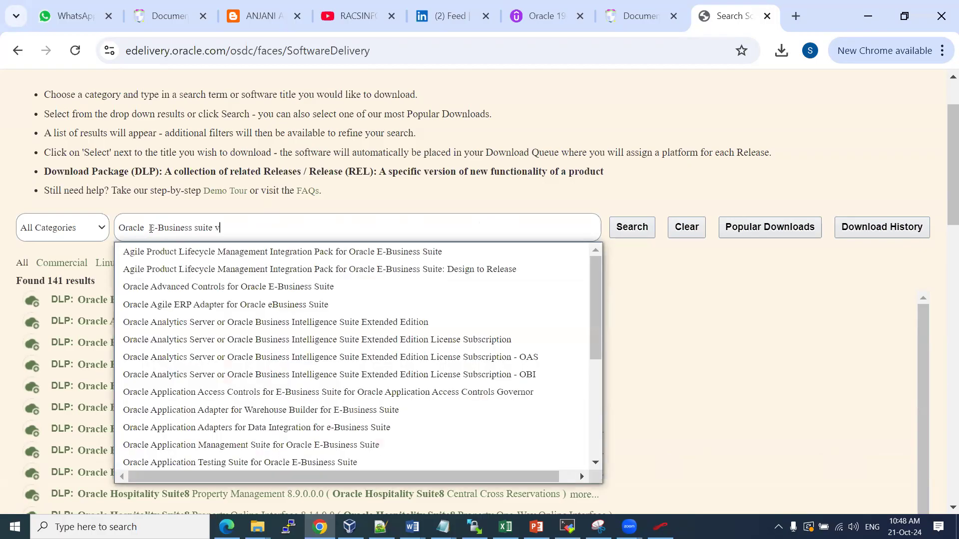
pyautogui.write('ision')
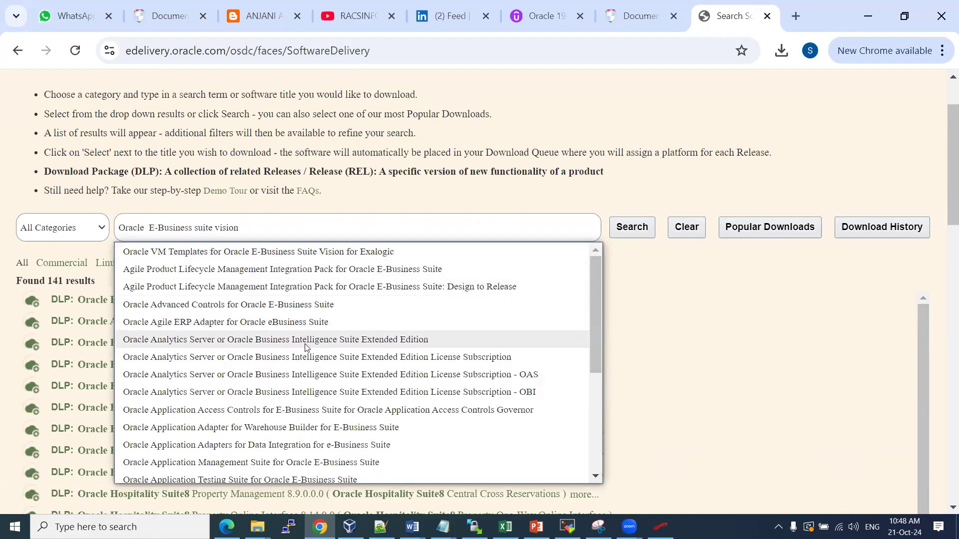
pyautogui.scroll(-5, 306, 347)
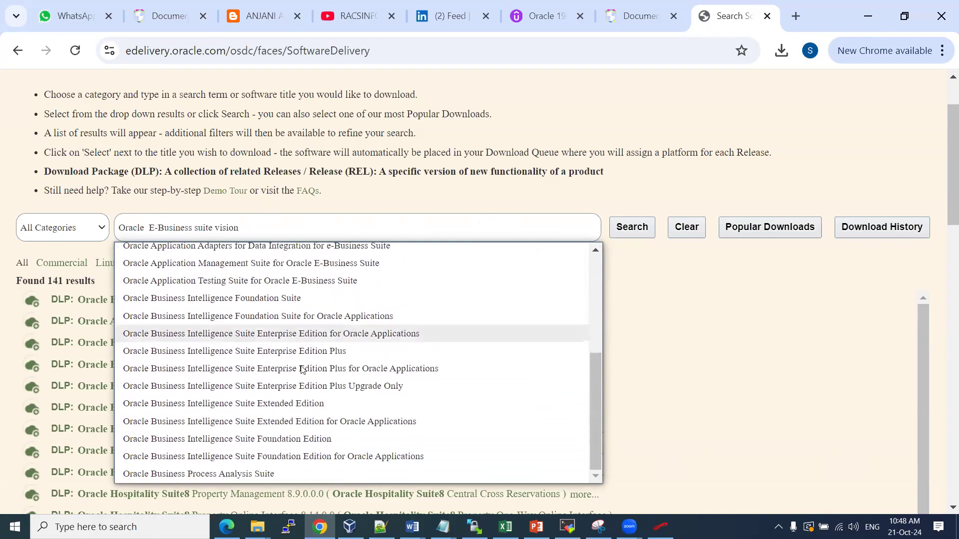
pyautogui.click(412, 527)
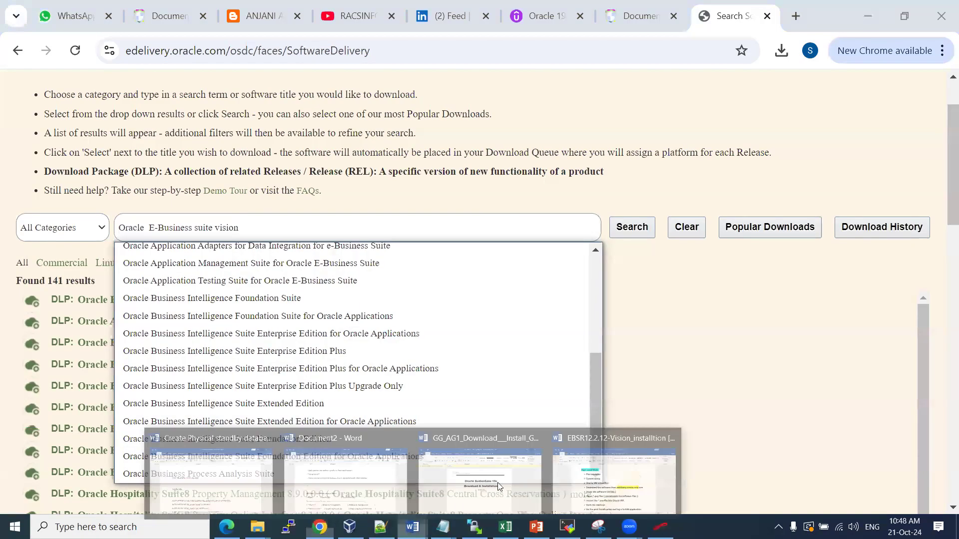
# Copy the Step 2 .ova file name from Word and select the existing eDelivery search term
pyautogui.click(612, 488)
pyautogui.scroll(-20, 286, 239)
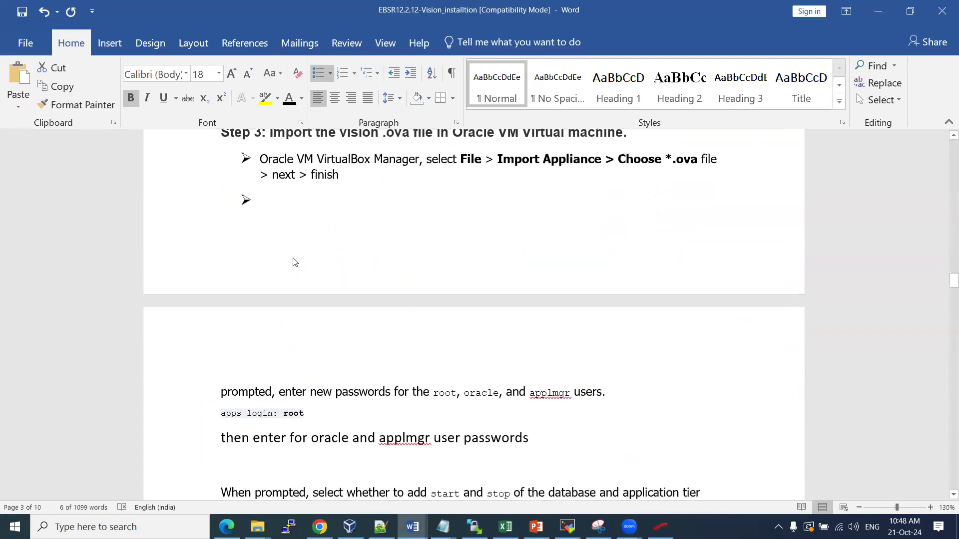
pyautogui.scroll(3, 293, 259)
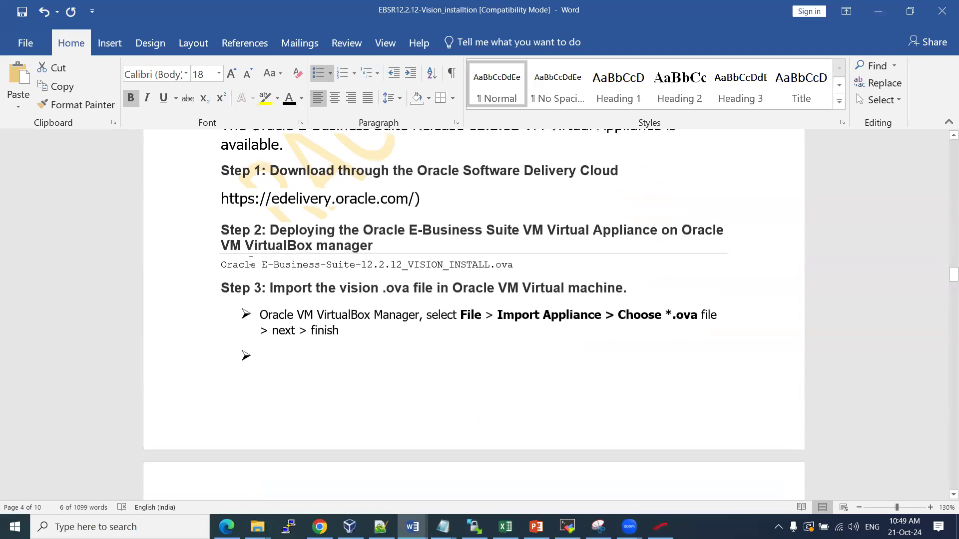
pyautogui.moveTo(221, 264); pyautogui.dragTo(443, 265)
pyautogui.hotkey('ctrl', 'c')
pyautogui.hotkey('alt', 'Tab')
pyautogui.moveTo(265, 220); pyautogui.dragTo(63, 237)
# Paste the .ova file name, trim it to 'Oracle E-Business-Suite', and run the search (7331 results)
pyautogui.hotkey('ctrl', 'v')
pyautogui.press('BackSpace')
pyautogui.press('BackSpace')
pyautogui.press('BackSpace')
pyautogui.press('BackSpace')
pyautogui.press('BackSpace')
pyautogui.press('BackSpace')
pyautogui.press('BackSpace')
pyautogui.press('BackSpace')
pyautogui.press('BackSpace')
pyautogui.press('BackSpace')
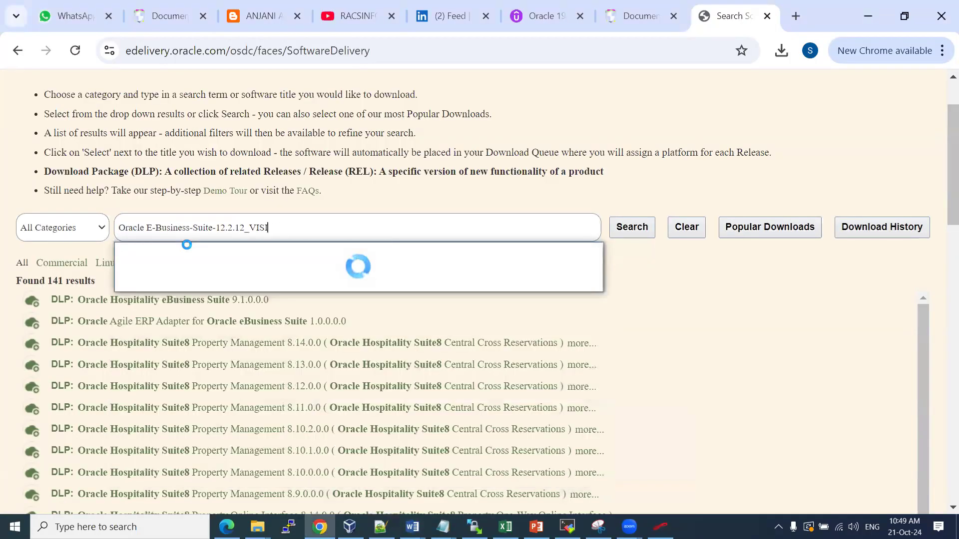
pyautogui.press('BackSpace')
pyautogui.press('BackSpace')
pyautogui.press('BackSpace')
pyautogui.press('BackSpace')
pyautogui.press('BackSpace')
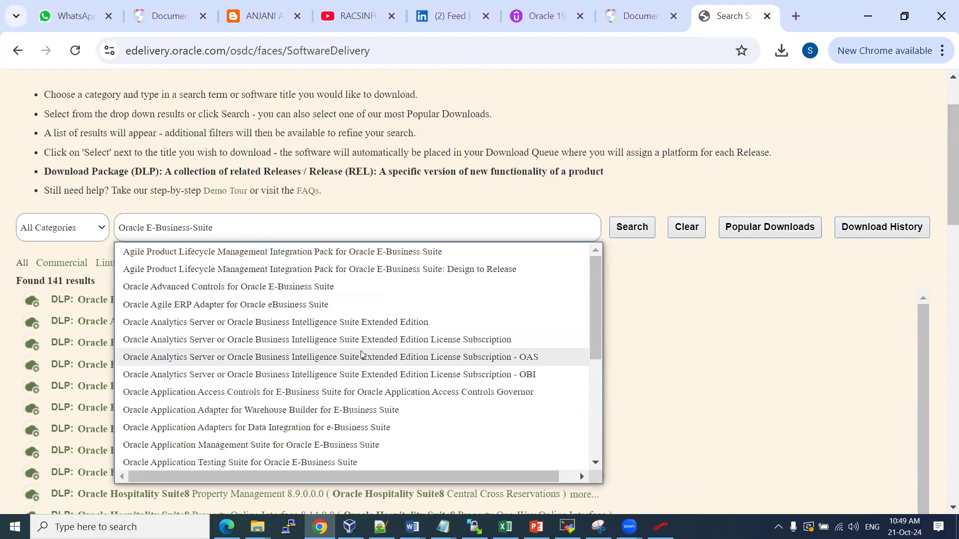
pyautogui.scroll(-4, 362, 355)
pyautogui.scroll(-5, 580, 214)
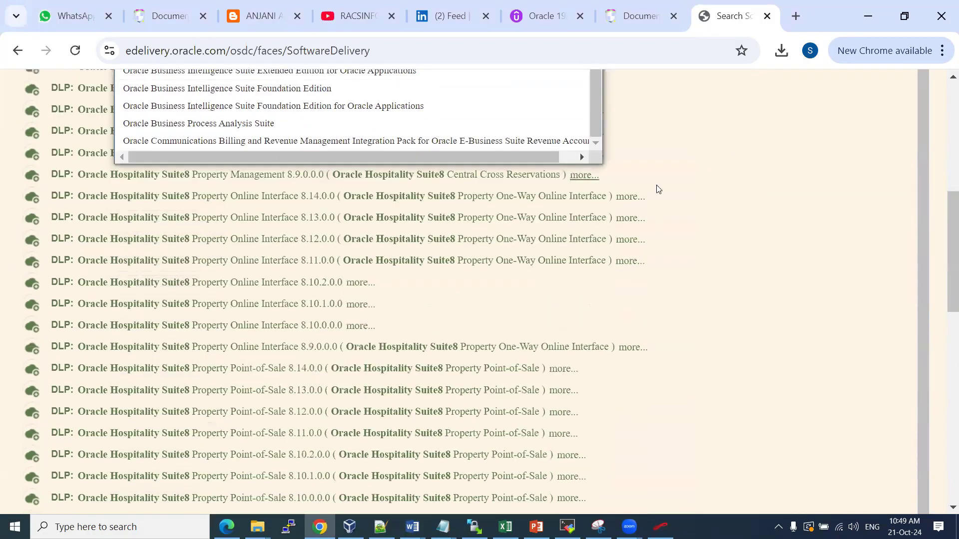
pyautogui.scroll(4, 675, 202)
pyautogui.click(646, 153)
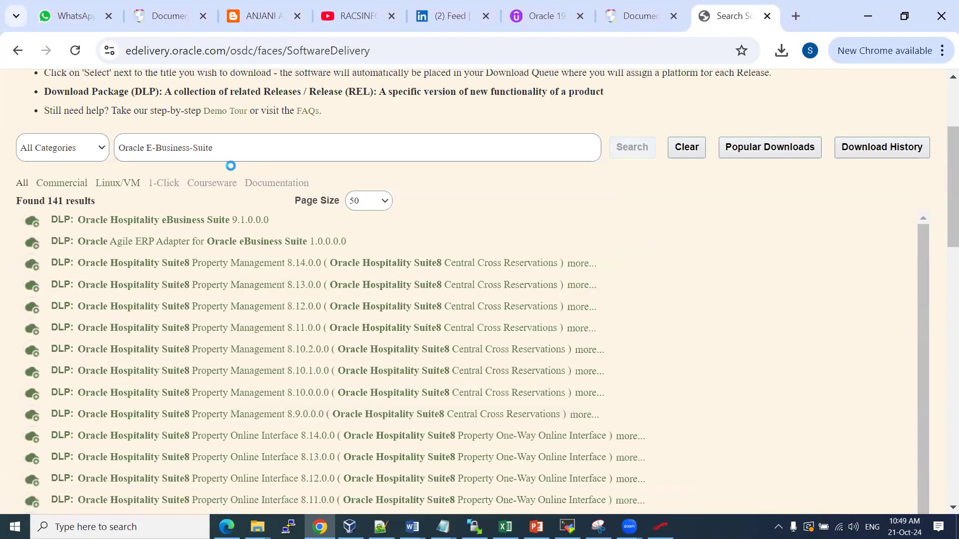
# Briefly check the My Oracle Support window, then return and open the reference blog post
pyautogui.click(196, 147)
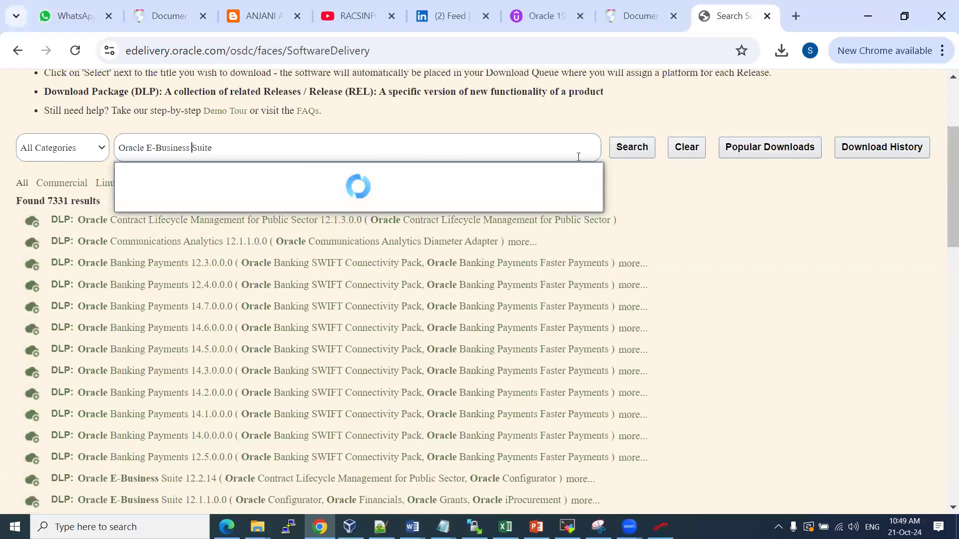
pyautogui.click(227, 526)
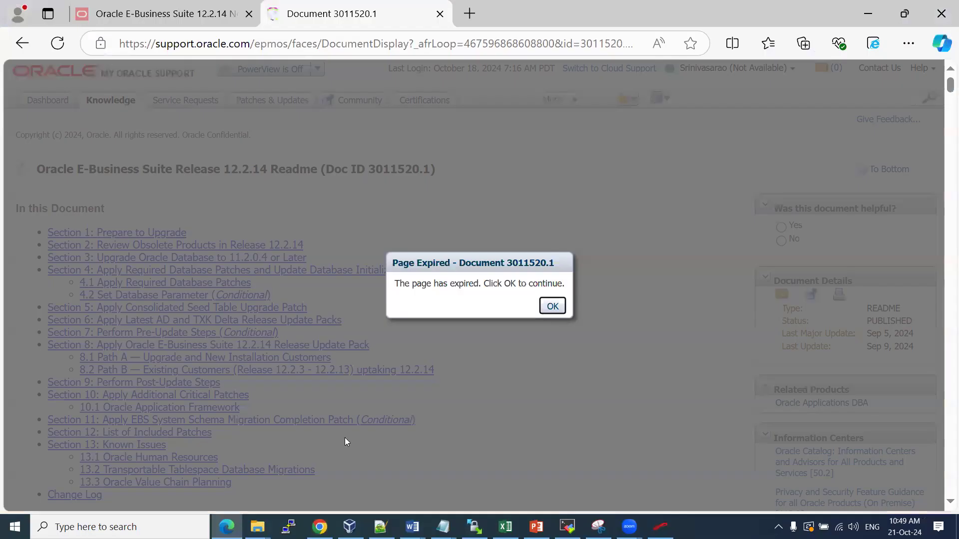
pyautogui.hotkey('alt', 'Tab')
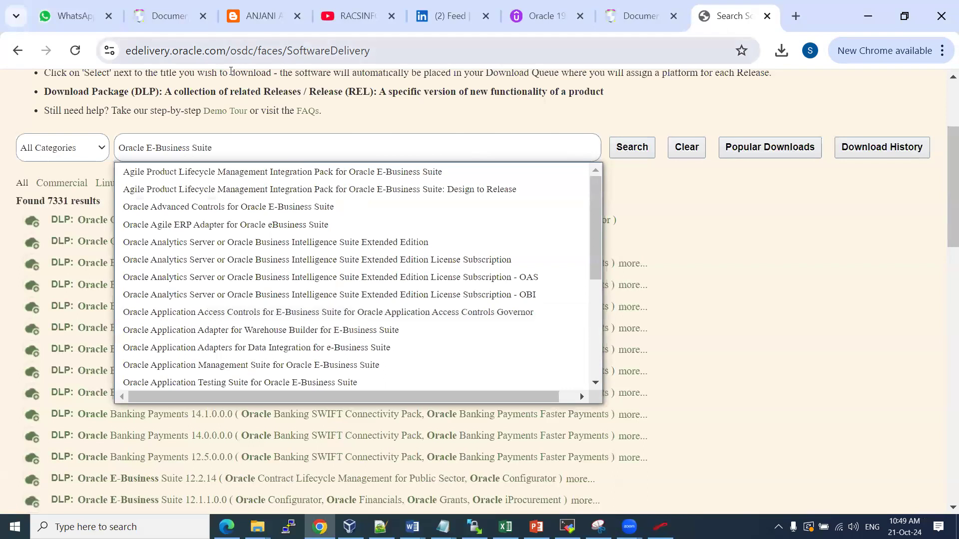
pyautogui.click(256, 16)
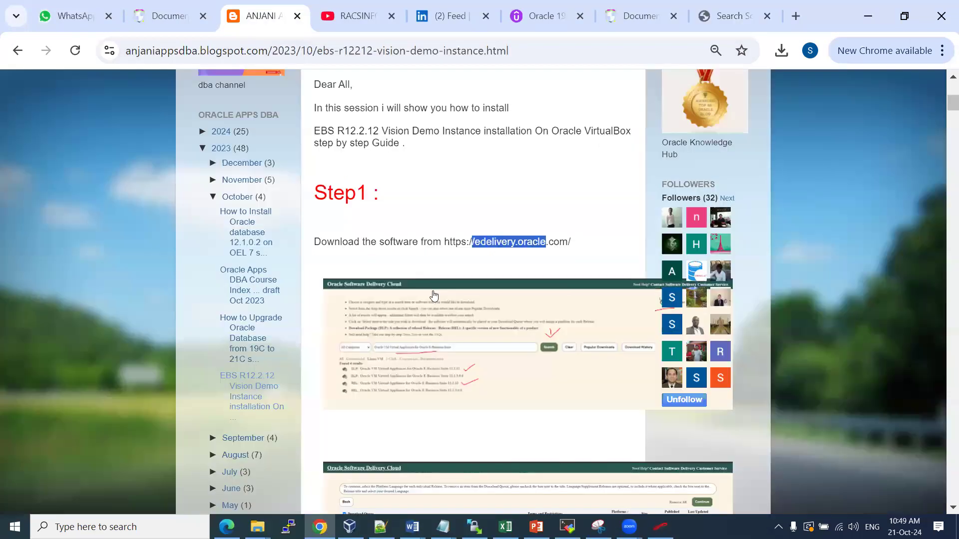
pyautogui.click(426, 346)
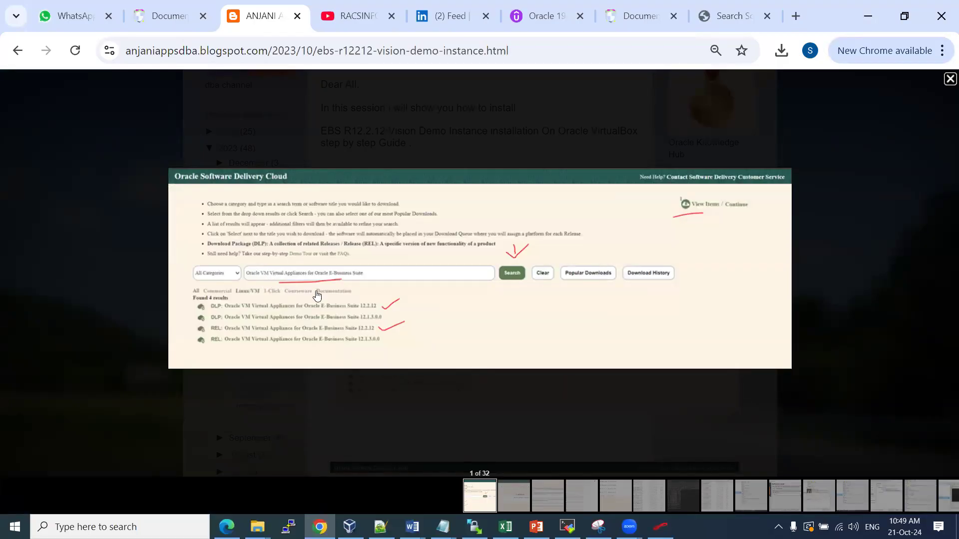
pyautogui.click(388, 305)
pyautogui.press('Left')
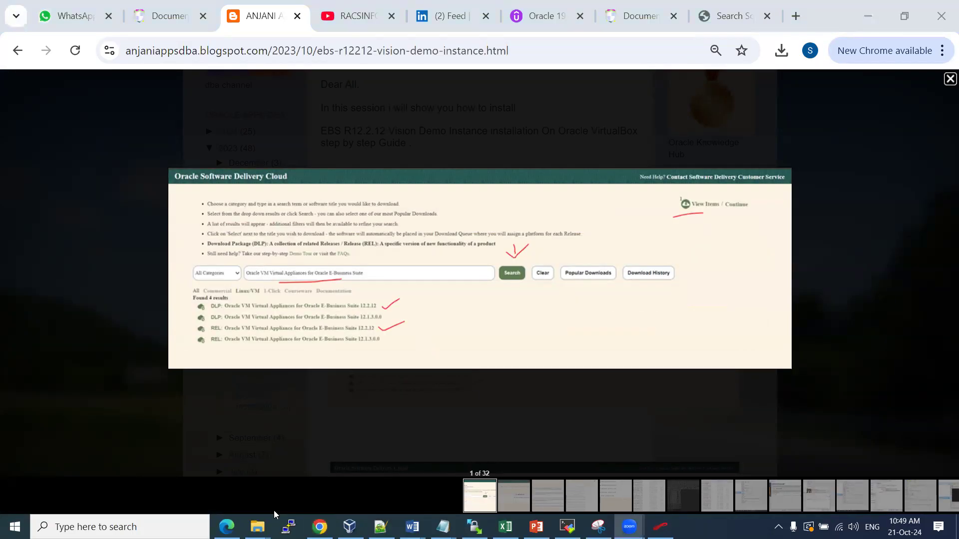
pyautogui.click(950, 78)
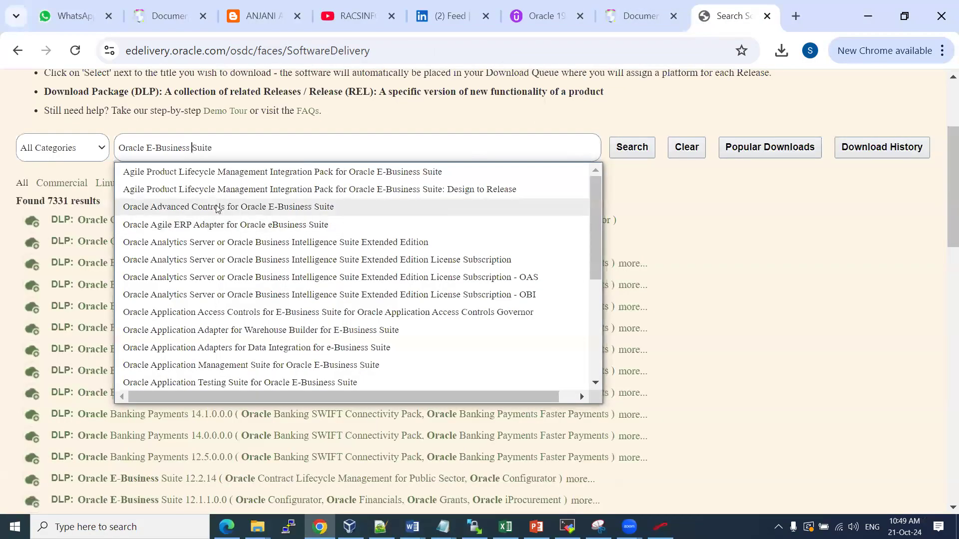
pyautogui.click(730, 15)
pyautogui.moveTo(236, 153); pyautogui.dragTo(145, 146)
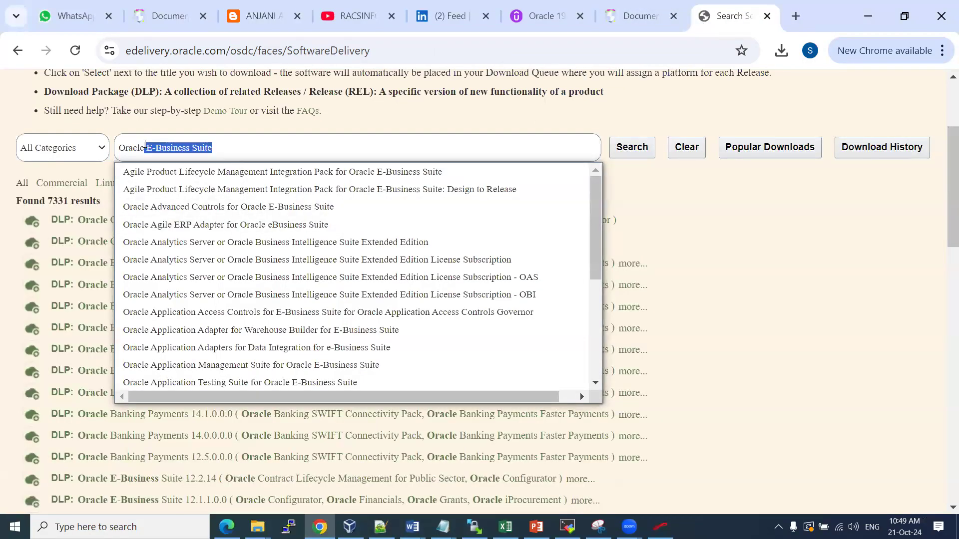
# Search eDelivery for 'Oracle VM Virtual Appliance for Oracle E-Business Suite' and copy the term
pyautogui.write('VM vitu')
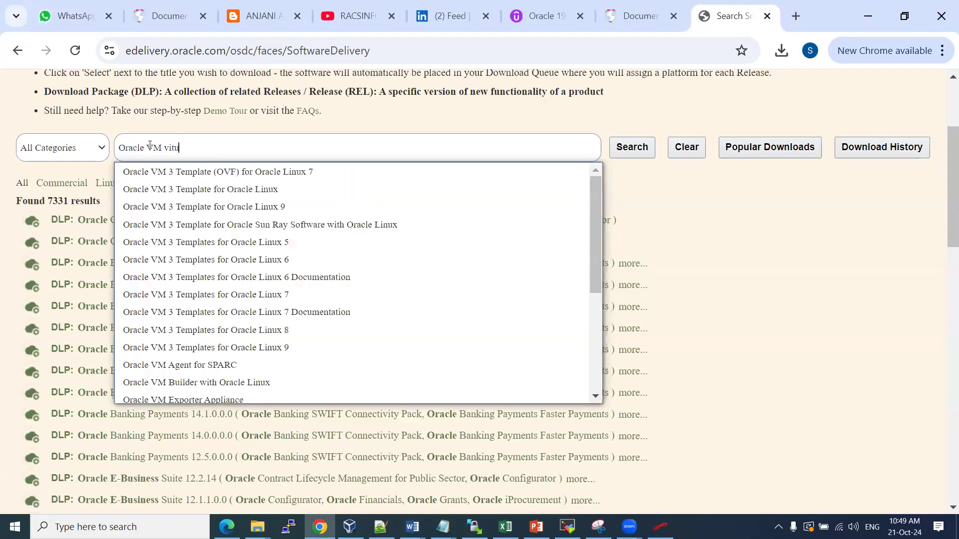
pyautogui.press('BackSpace')
pyautogui.press('BackSpace')
pyautogui.write('rtua')
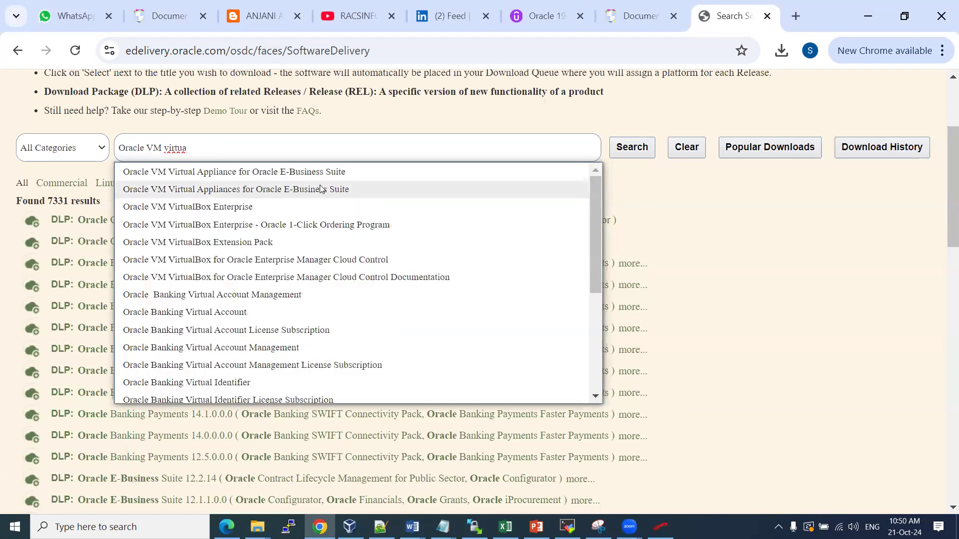
pyautogui.click(233, 172)
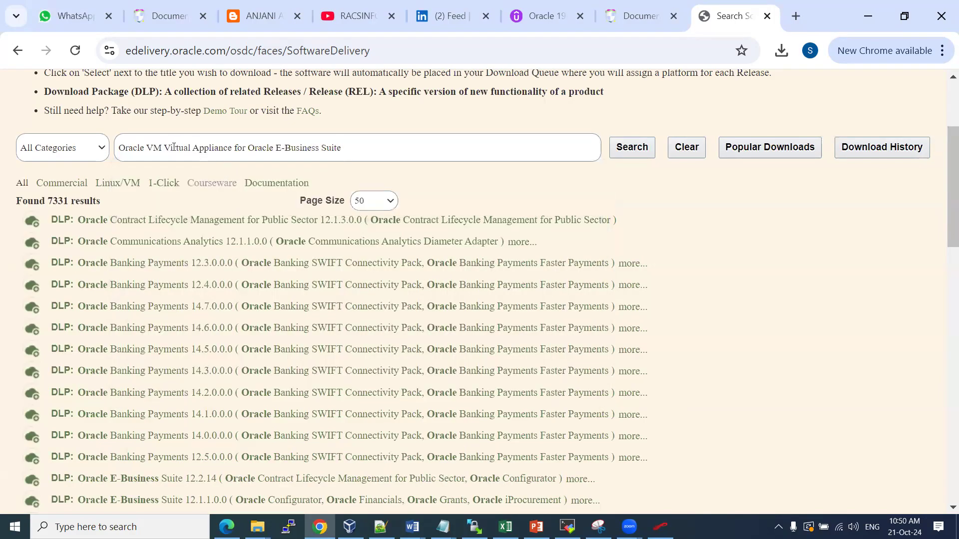
pyautogui.moveTo(269, 148); pyautogui.dragTo(133, 159)
pyautogui.moveTo(343, 216); pyautogui.dragTo(117, 222)
pyautogui.hotkey('ctrl', 'c')
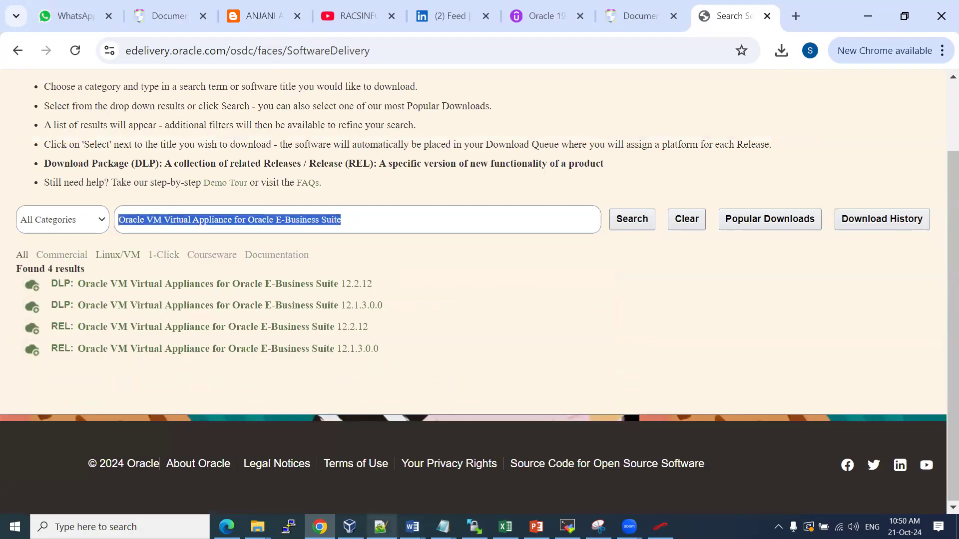
pyautogui.moveTo(412, 527)
pyautogui.click(581, 483)
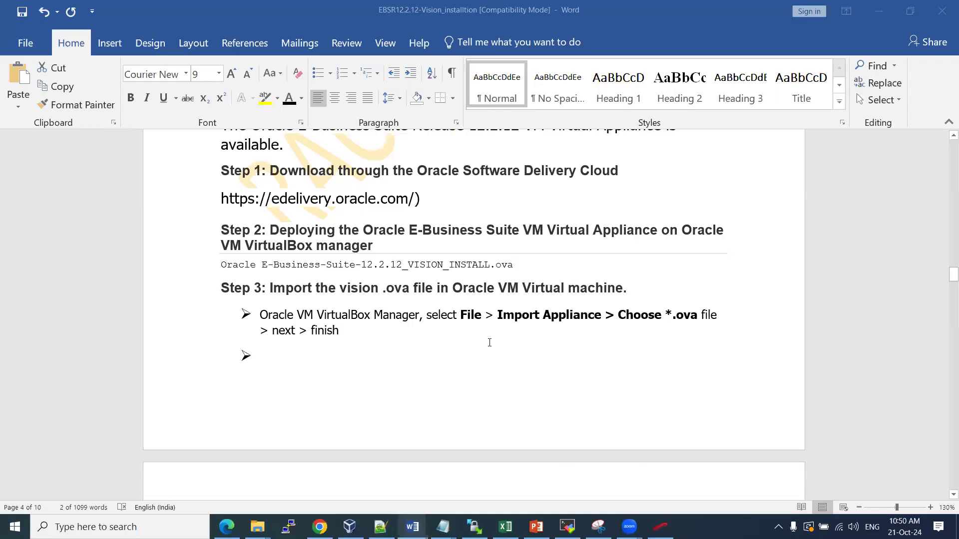
# Under Step 1's eDelivery URL, add the line 'Oracle VM Virtual Appliance for Oracle E-Business Suite'
pyautogui.click(439, 198)
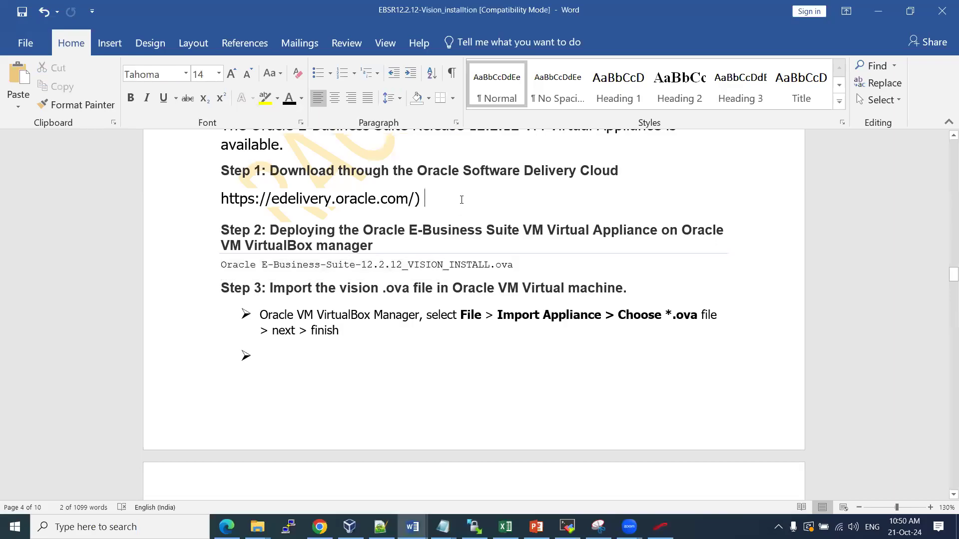
pyautogui.press('Return')
pyautogui.hotkey('ctrl', 'v')
pyautogui.press('Return')
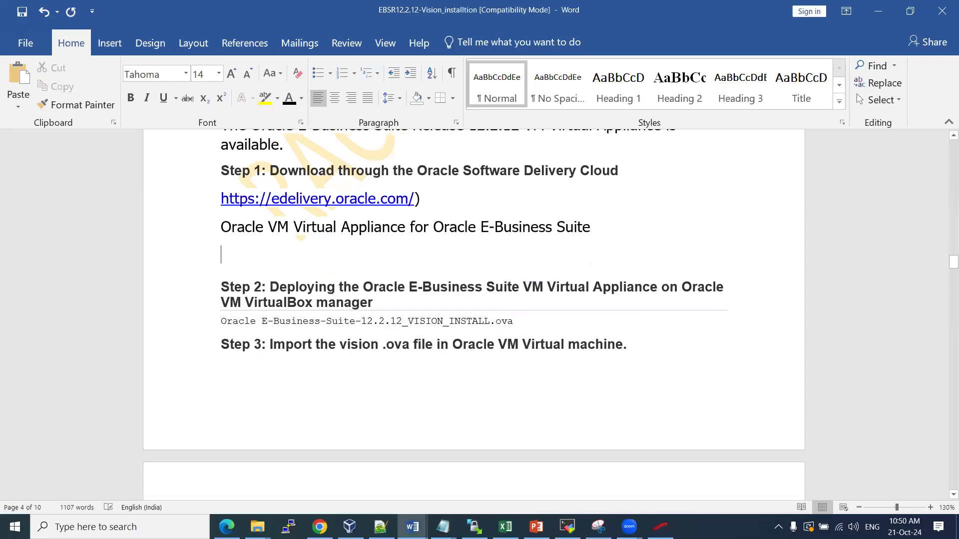
pyautogui.hotkey('alt', 'Tab')
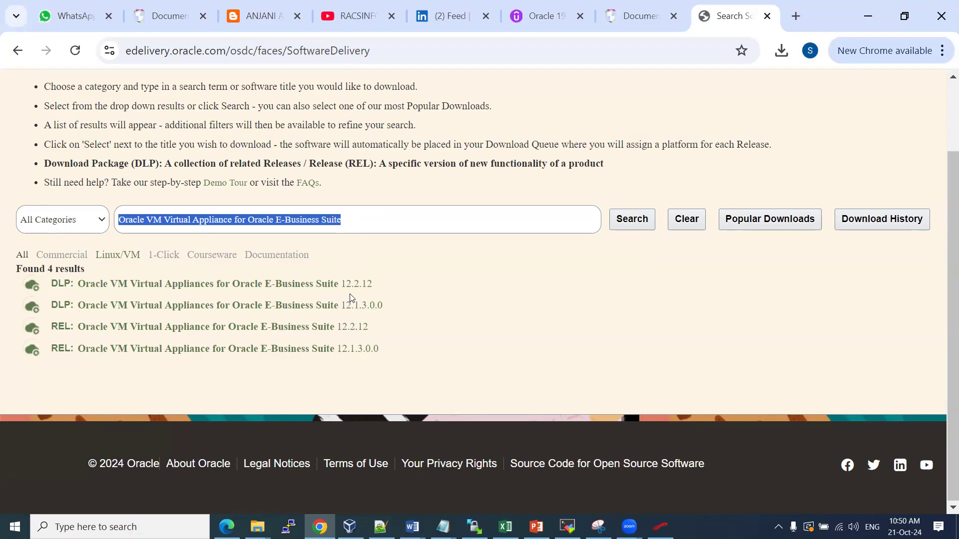
# Queue the REL 12.2.12 Virtual Appliance for download and continue to the Download Queue page
pyautogui.click(114, 327)
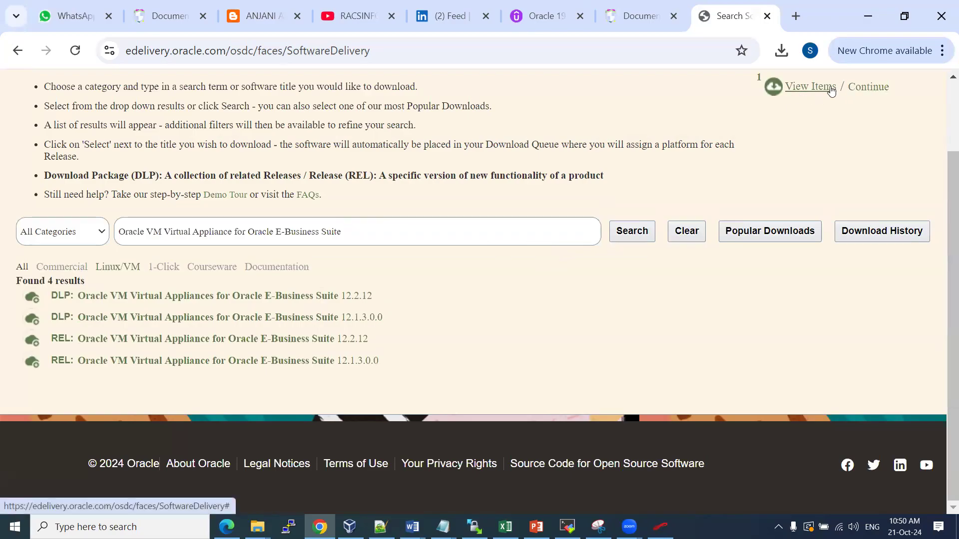
pyautogui.click(810, 89)
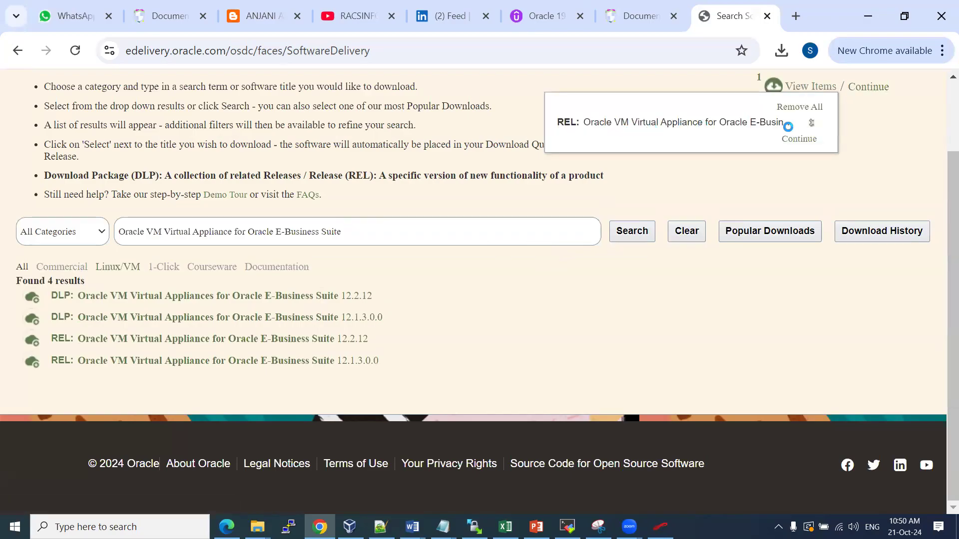
pyautogui.click(868, 90)
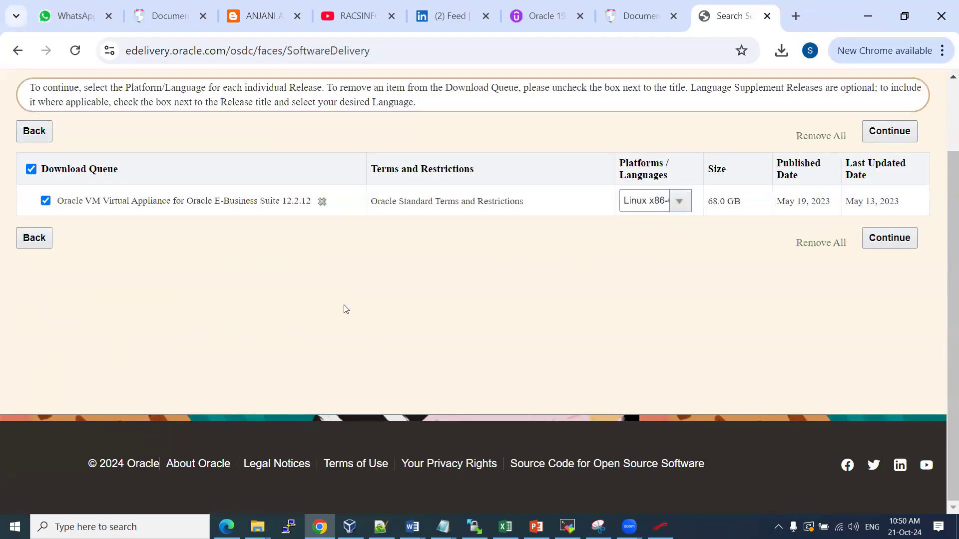
pyautogui.click(269, 17)
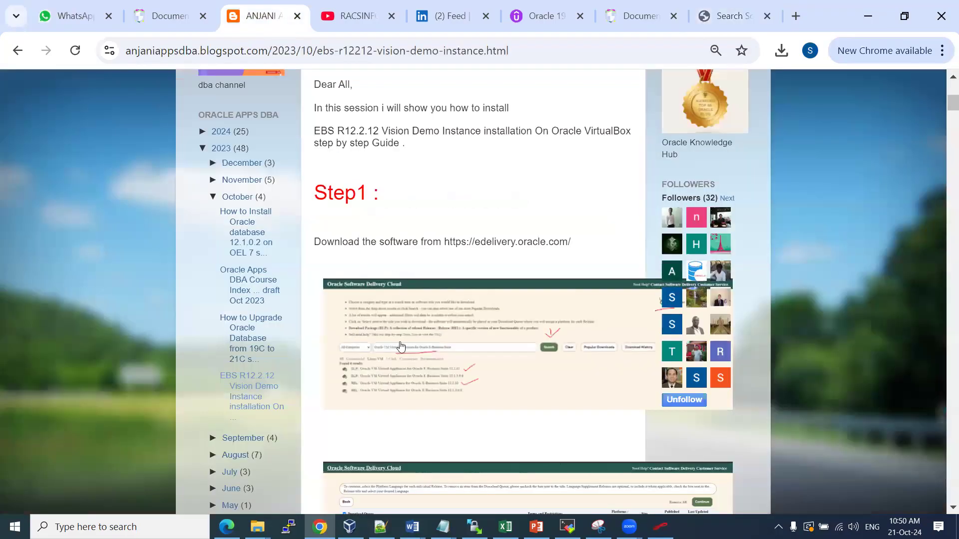
pyautogui.scroll(-5, 399, 320)
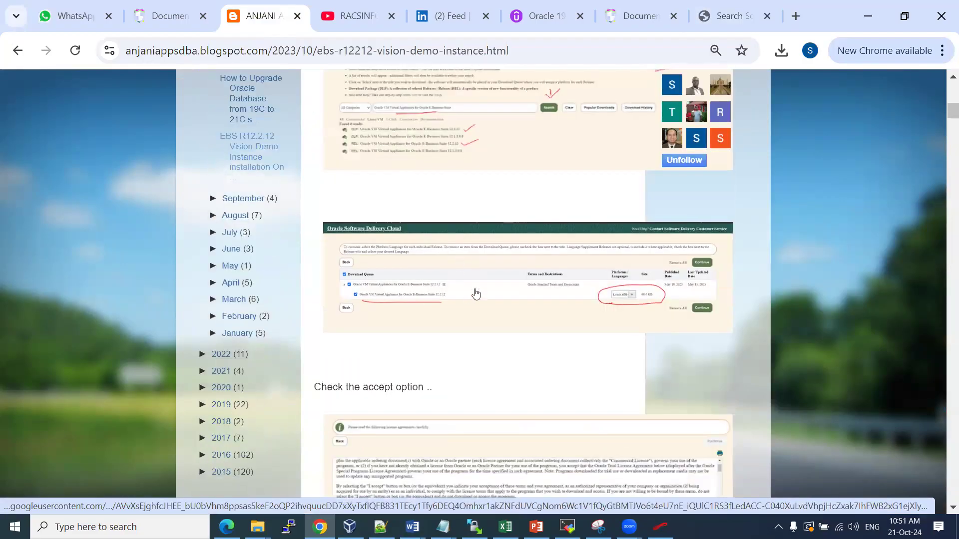
# Scroll through the blog's download screenshots, then return to the eDelivery Download Queue
pyautogui.scroll(-1, 458, 377)
pyautogui.scroll(-5, 444, 300)
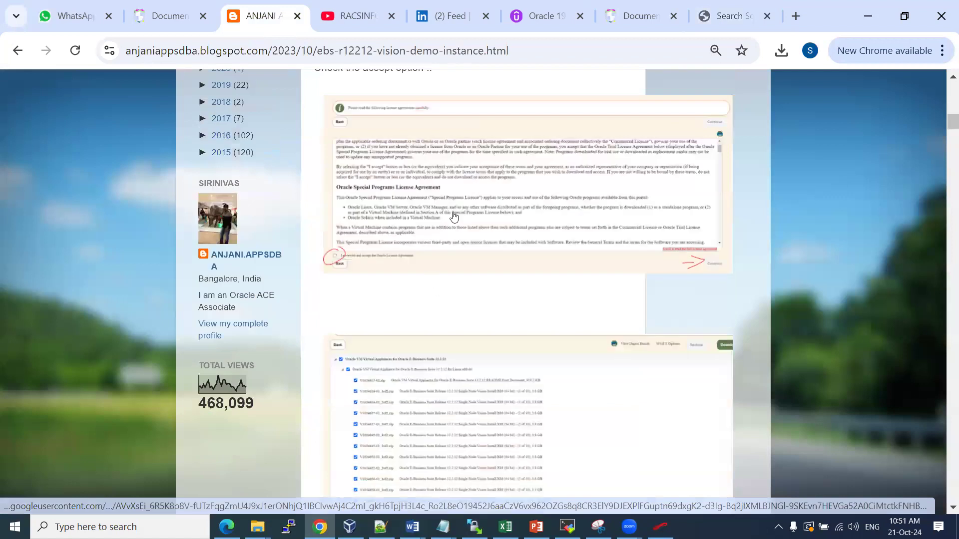
pyautogui.scroll(-5, 452, 264)
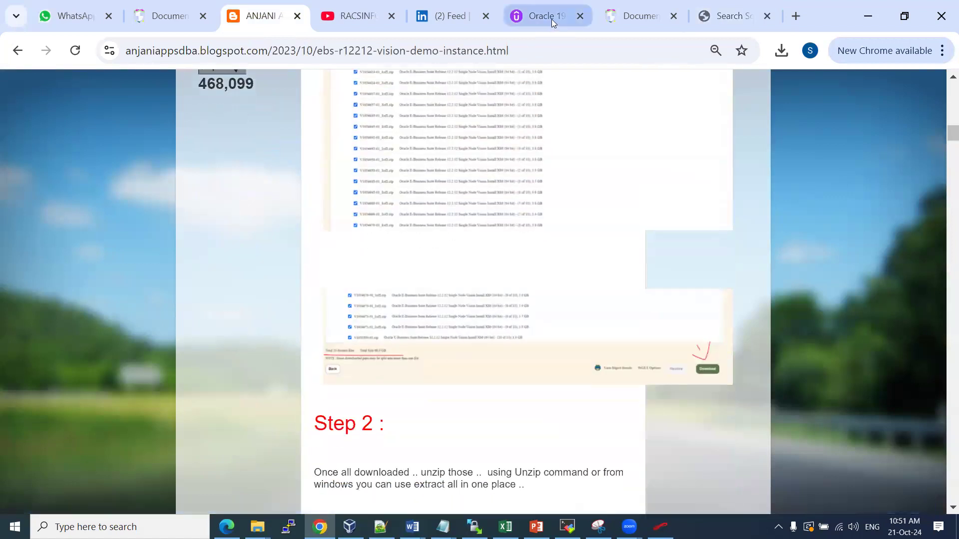
pyautogui.click(738, 15)
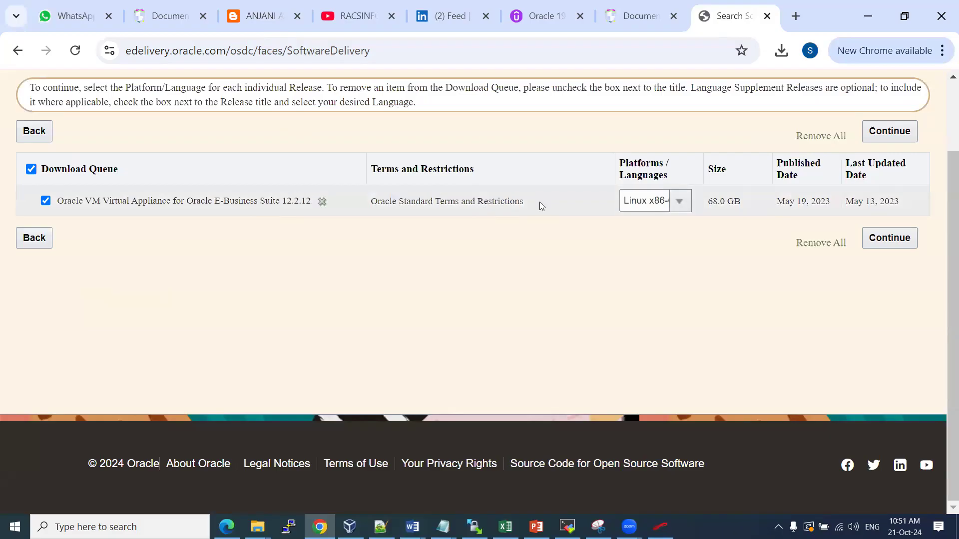
# Keep Linux x86-64 as the platform and accept the Oracle license agreement
pyautogui.click(678, 202)
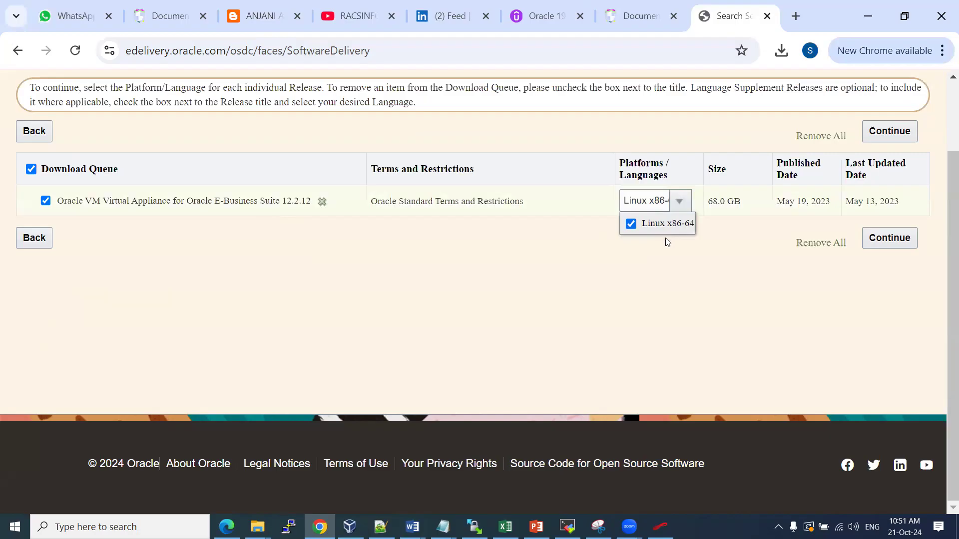
pyautogui.click(391, 151)
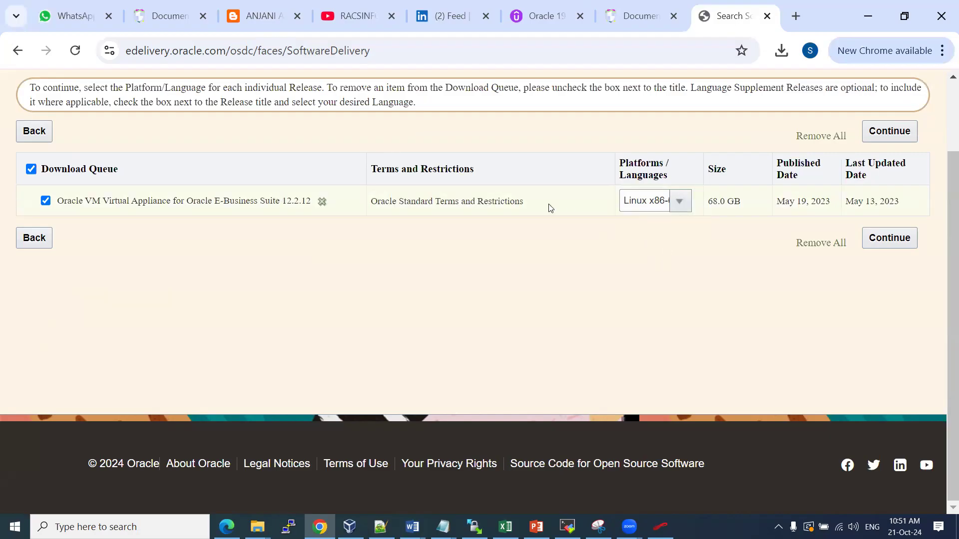
pyautogui.click(895, 238)
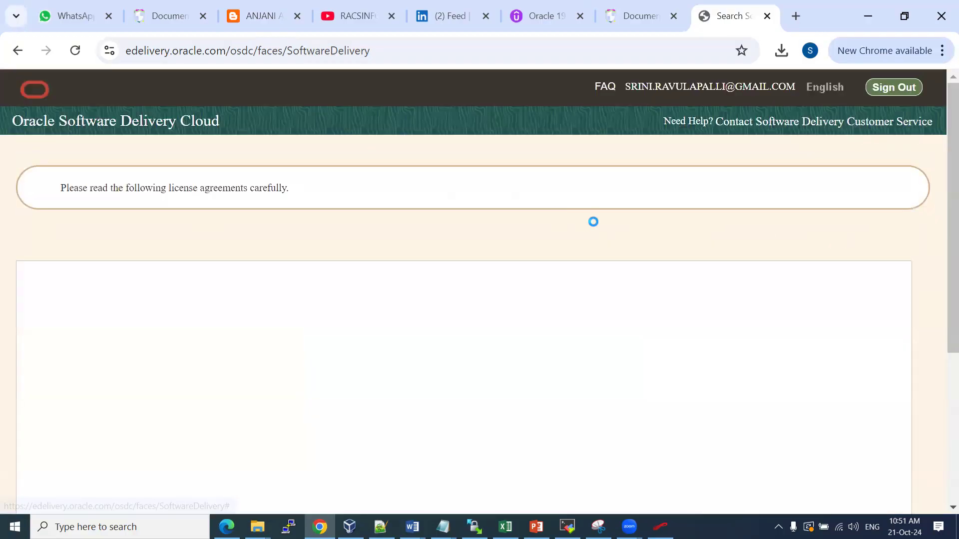
pyautogui.scroll(-5, 548, 260)
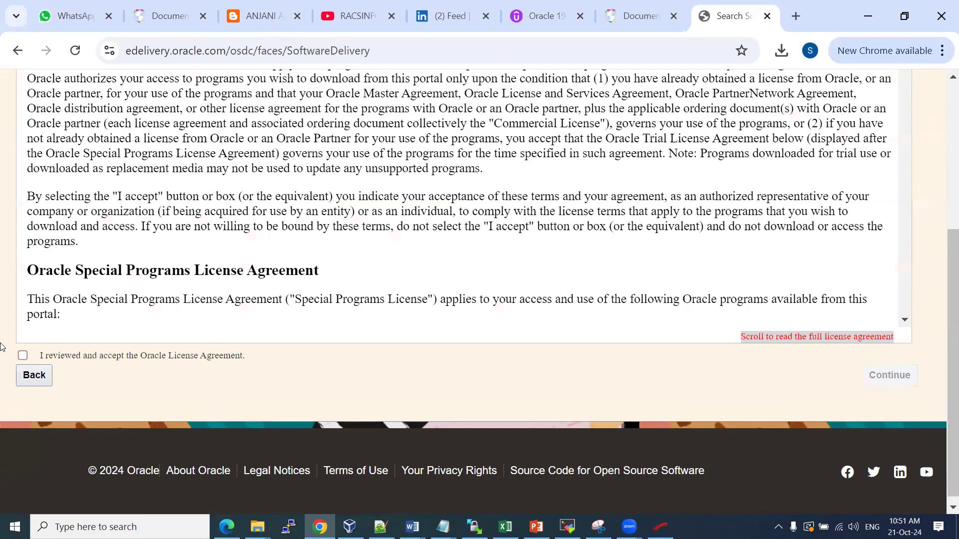
pyautogui.scroll(-2, 185, 332)
pyautogui.click(183, 355)
pyautogui.click(889, 385)
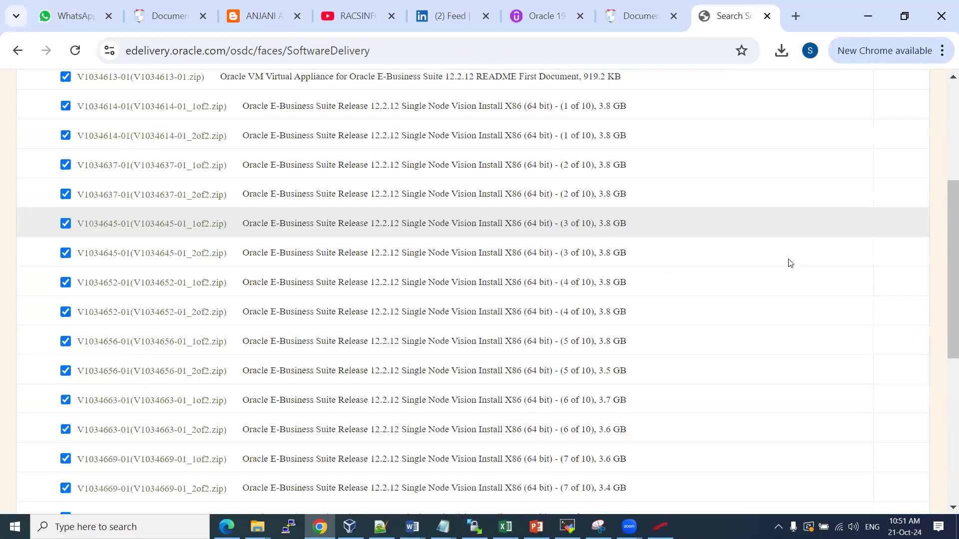
# Review the 20 files totalling 68.0 GB and download the Oracle_SSN_DLM_10210752.exe download manager
pyautogui.scroll(5, 788, 261)
pyautogui.scroll(-8, 678, 334)
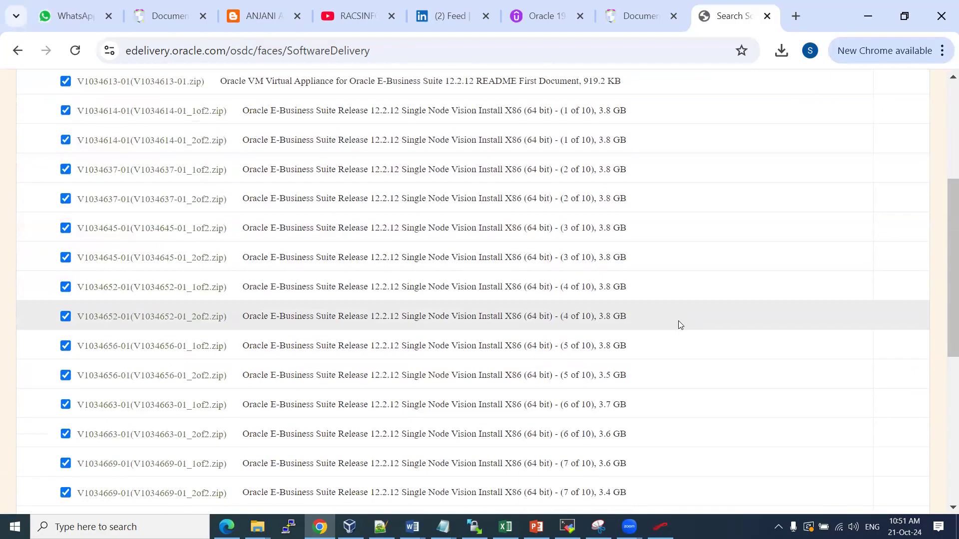
pyautogui.scroll(-3, 680, 322)
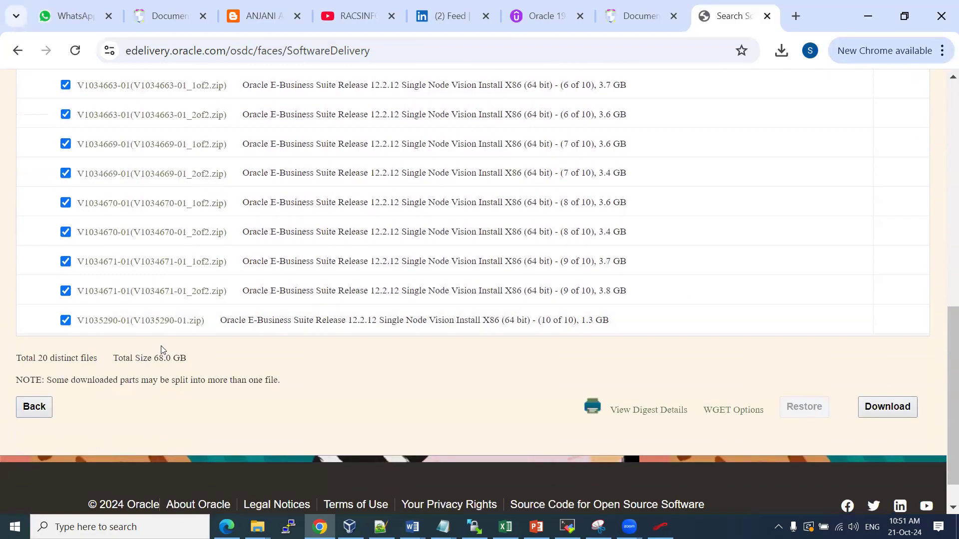
pyautogui.moveTo(40, 360); pyautogui.dragTo(86, 361)
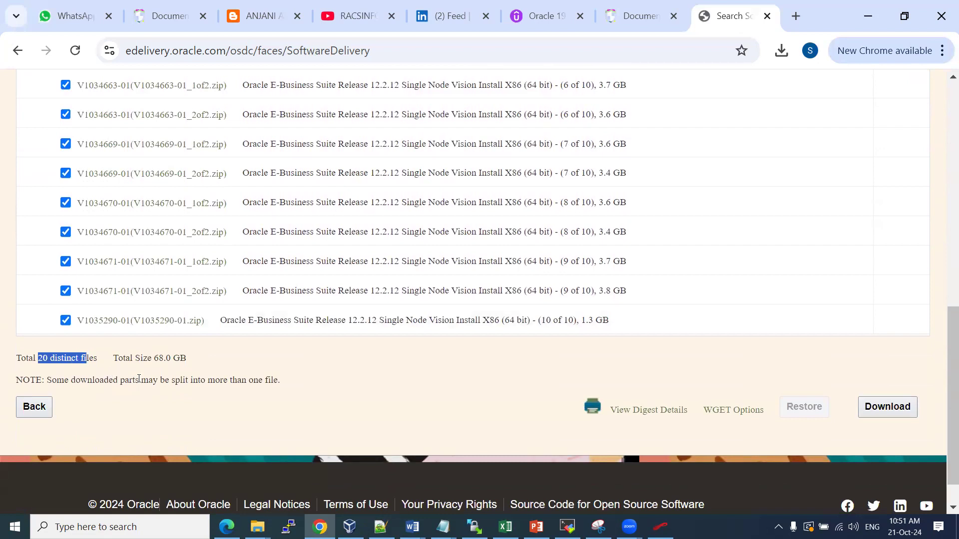
pyautogui.moveTo(117, 358); pyautogui.dragTo(185, 362)
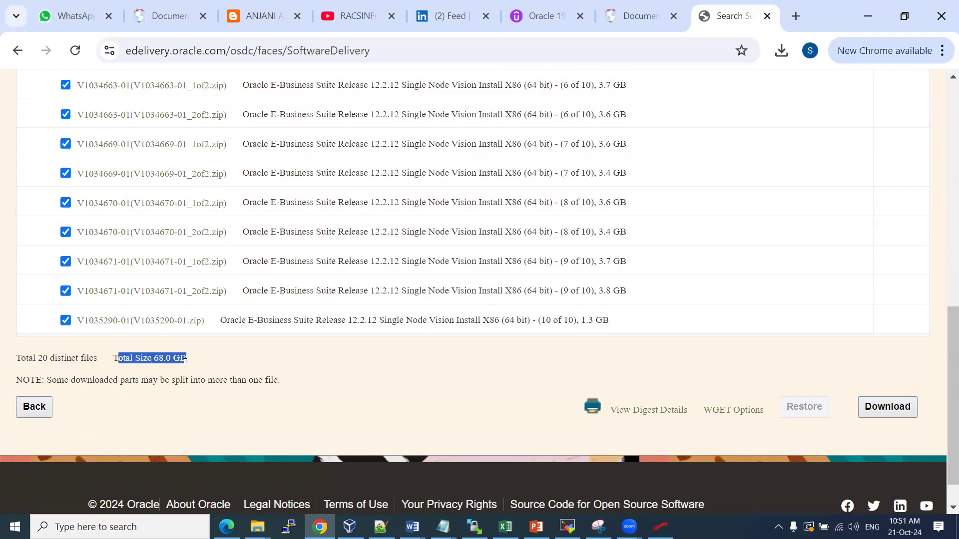
pyautogui.scroll(11, 424, 290)
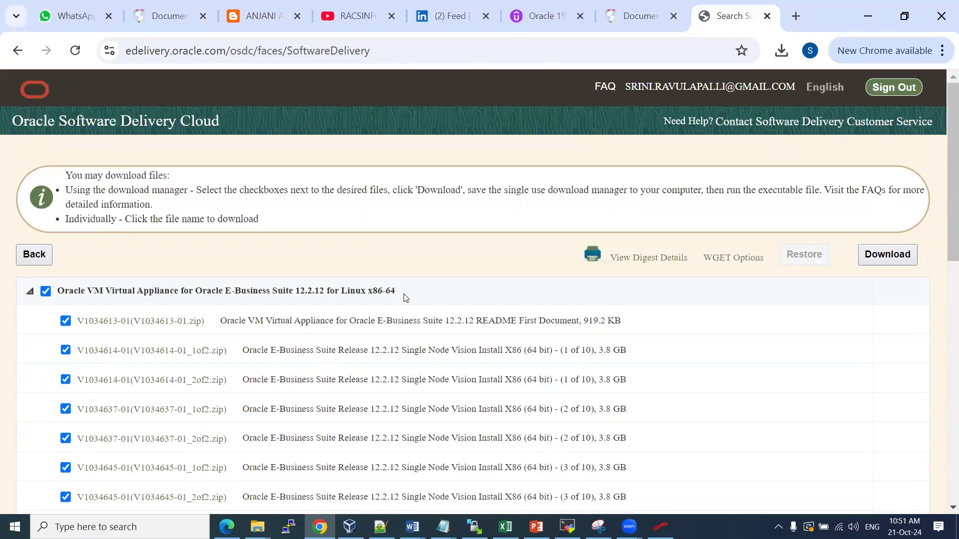
pyautogui.scroll(-2, 406, 298)
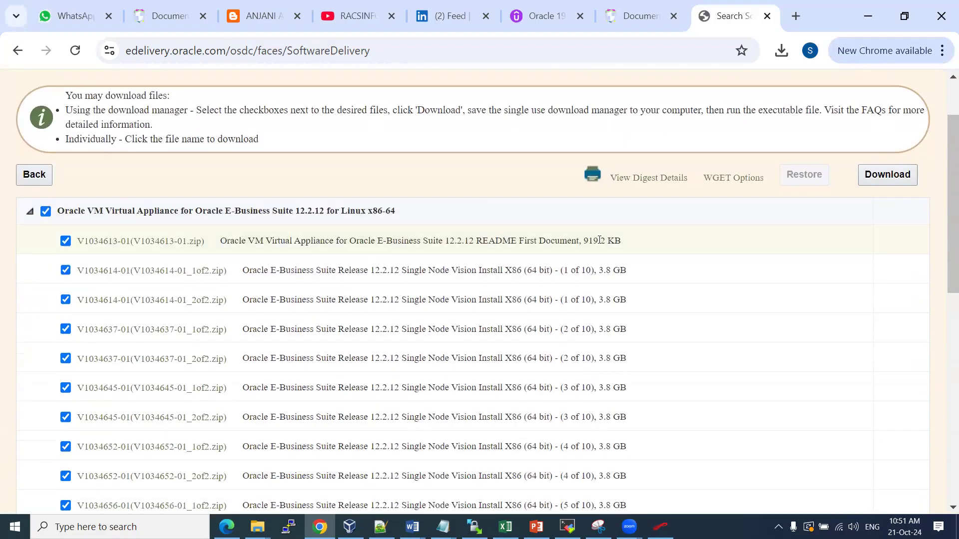
pyautogui.scroll(-10, 593, 240)
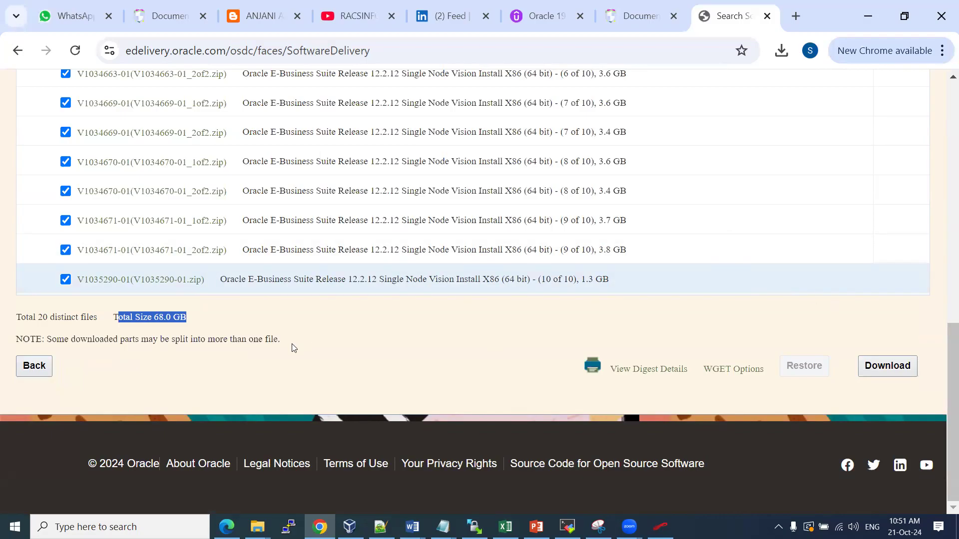
pyautogui.click(169, 334)
pyautogui.moveTo(131, 315); pyautogui.dragTo(187, 317)
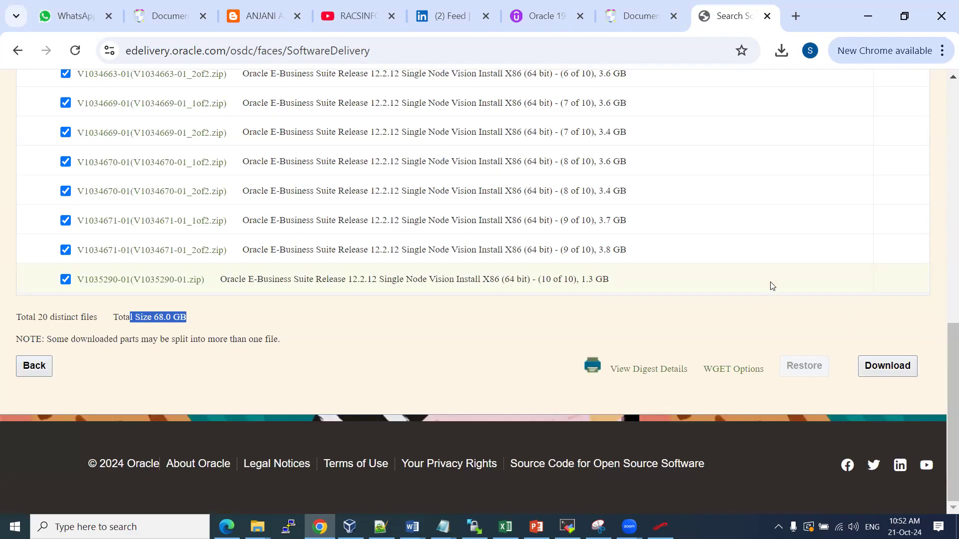
pyautogui.click(897, 367)
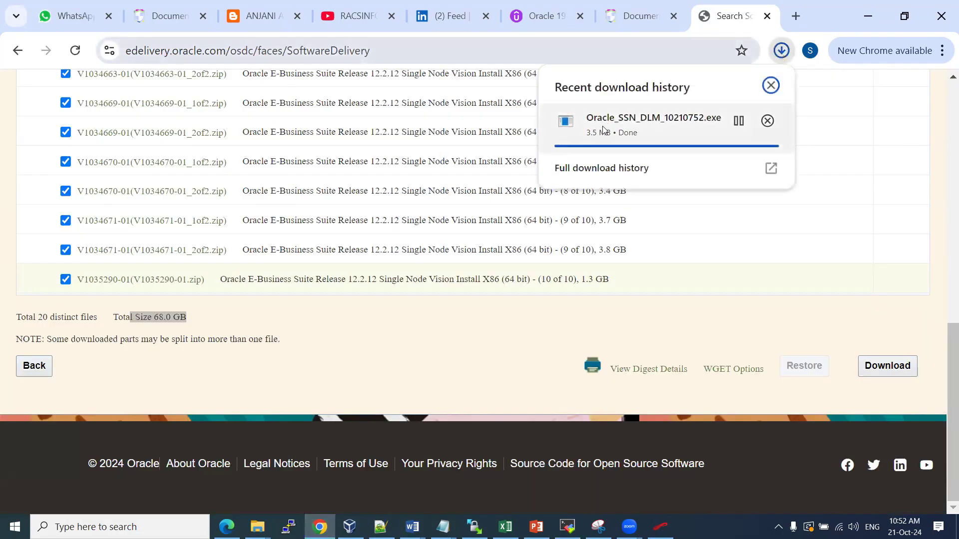
# Run the Oracle download manager to download the zip parts into Downloads, then close it
pyautogui.click(654, 125)
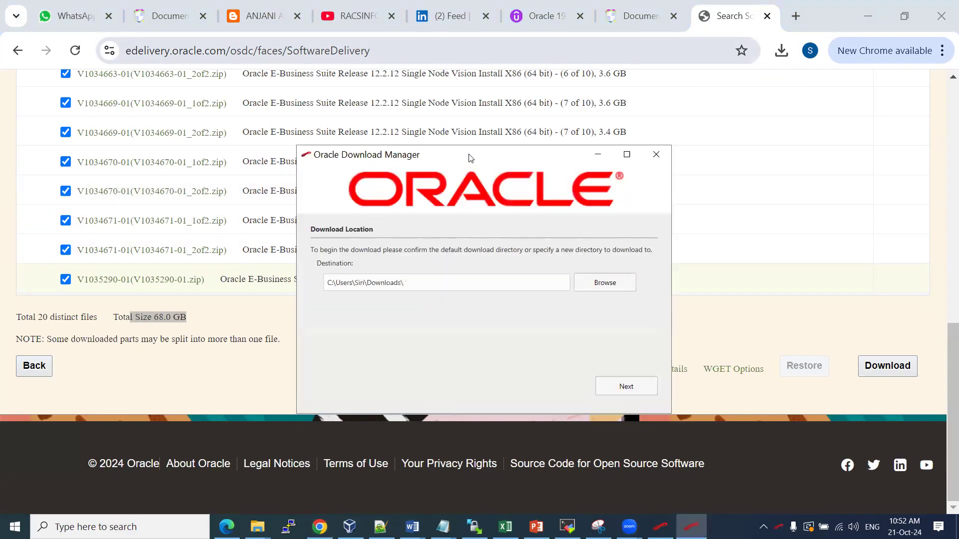
pyautogui.moveTo(470, 157); pyautogui.dragTo(479, 125)
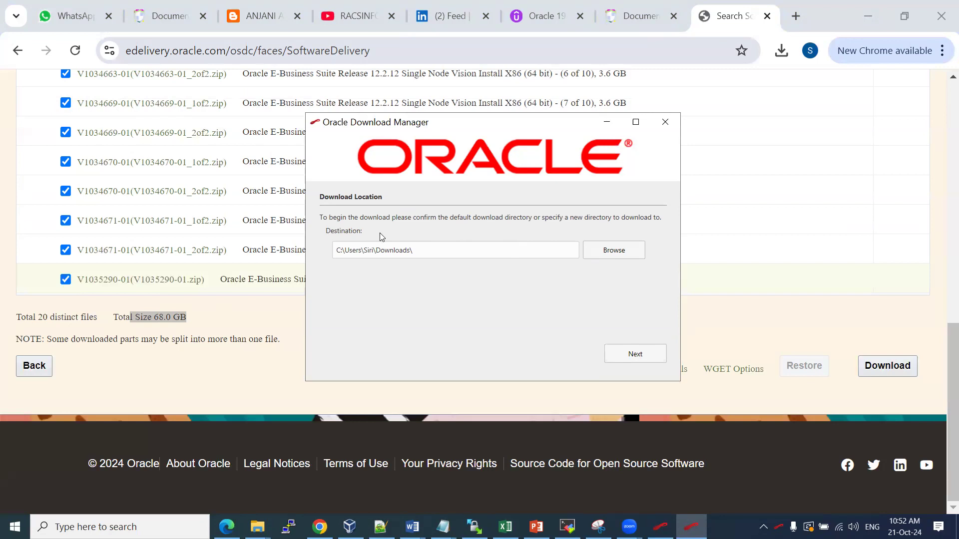
pyautogui.click(651, 357)
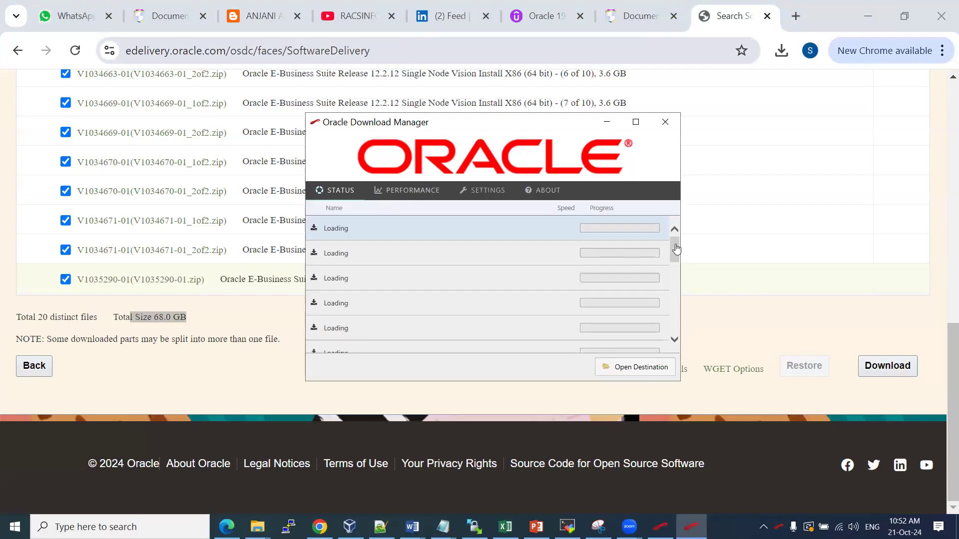
pyautogui.moveTo(676, 248); pyautogui.dragTo(673, 272)
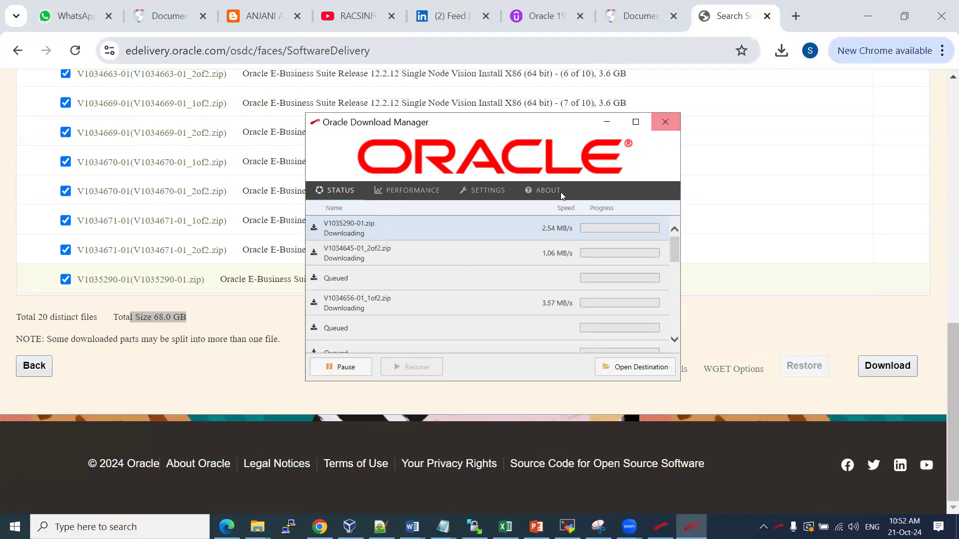
pyautogui.click(664, 124)
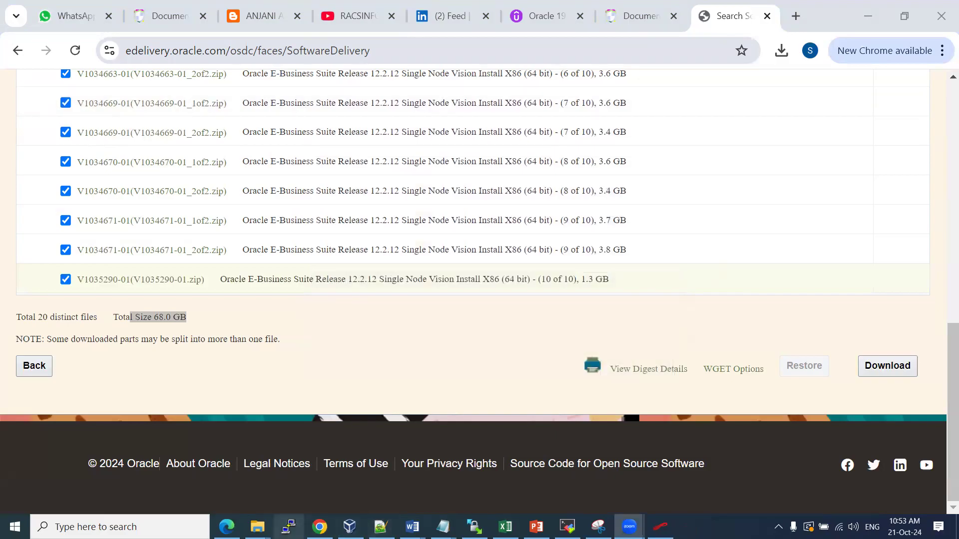
pyautogui.moveTo(257, 527)
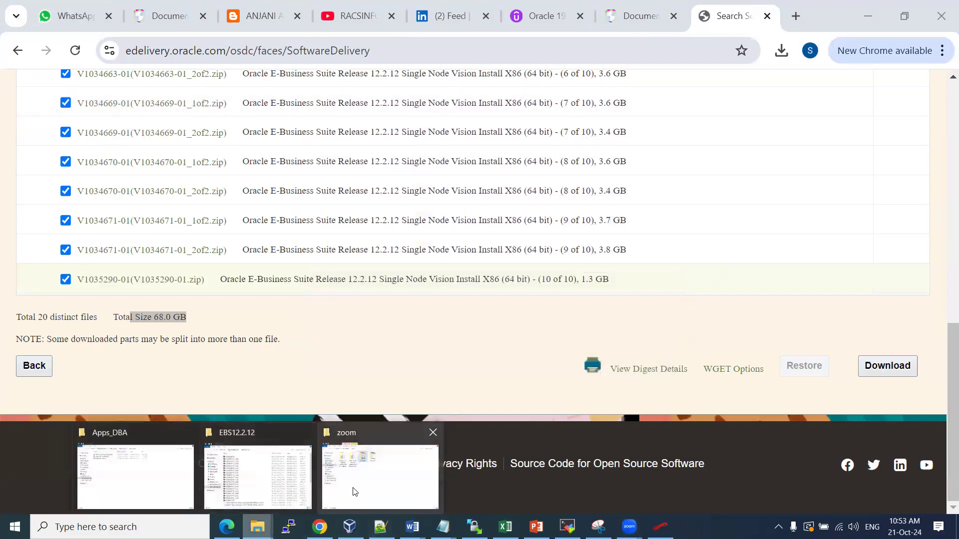
pyautogui.click(277, 489)
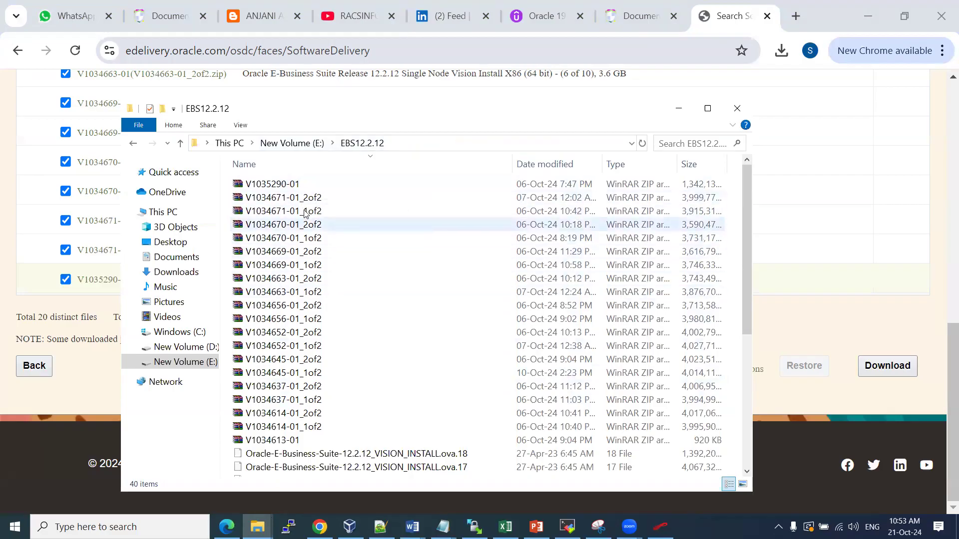
# Select the 20 zip parts from V1035290-01 onward to confirm 68.0 GB, then return to Word
pyautogui.click(301, 186)
pyautogui.hotkey('shift', 'Down')
pyautogui.hotkey('shift', 'Down')
pyautogui.hotkey('shift', 'Down')
pyautogui.hotkey('shift', 'Down')
pyautogui.hotkey('shift', 'Down')
pyautogui.hotkey('shift', 'Down')
pyautogui.hotkey('shift', 'Down')
pyautogui.hotkey('shift', 'Down')
pyautogui.hotkey('shift', 'Down')
pyautogui.hotkey('shift', 'Down')
pyautogui.hotkey('shift', 'Down')
pyautogui.hotkey('shift', 'Down')
pyautogui.hotkey('shift', 'Down')
pyautogui.hotkey('shift', 'Down')
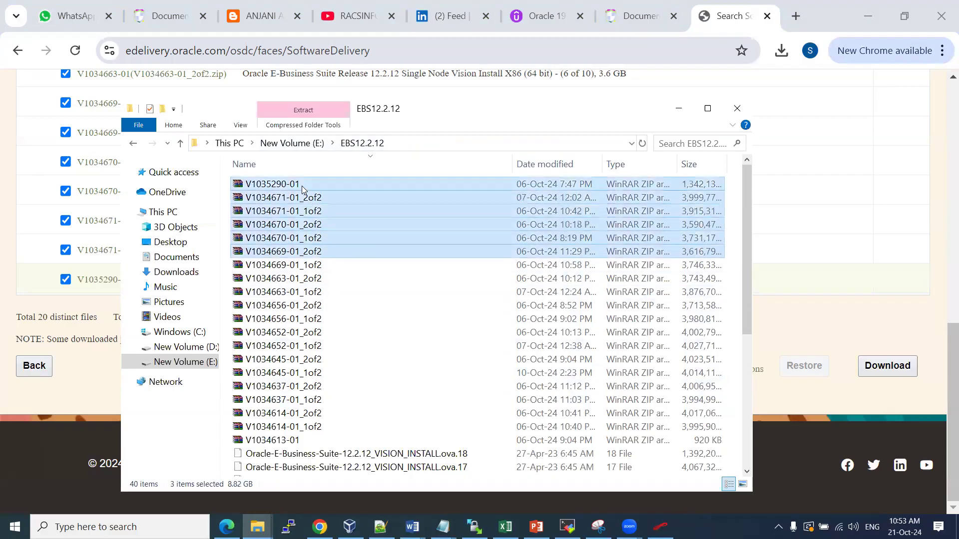
pyautogui.hotkey('shift', 'Down')
pyautogui.hotkey('shift', 'Down')
pyautogui.hotkey('shift', 'Down')
pyautogui.hotkey('shift', 'Down')
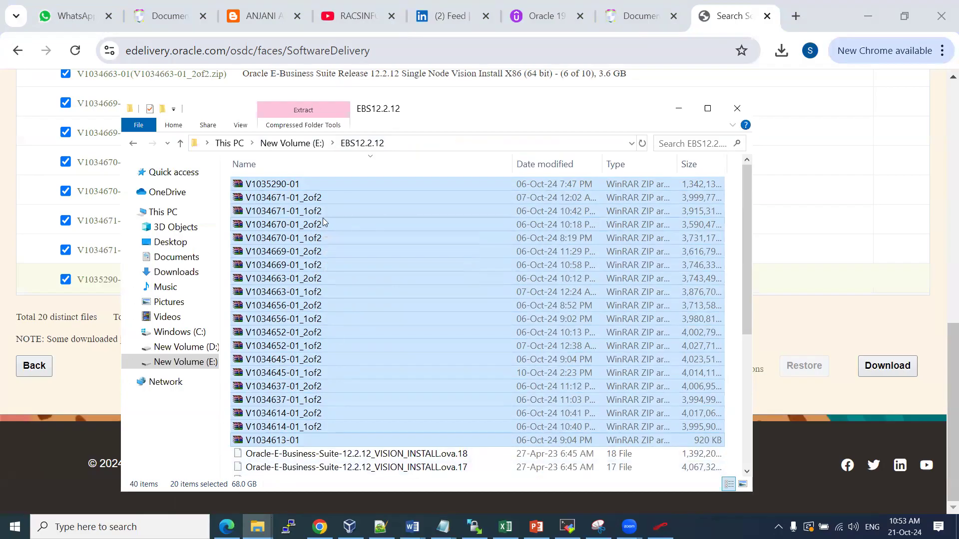
pyautogui.moveTo(412, 527)
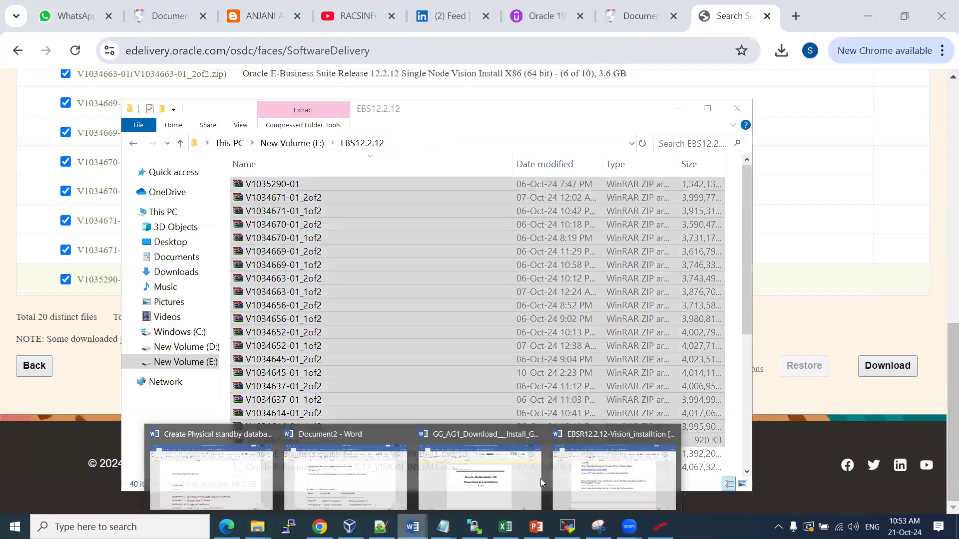
pyautogui.click(619, 478)
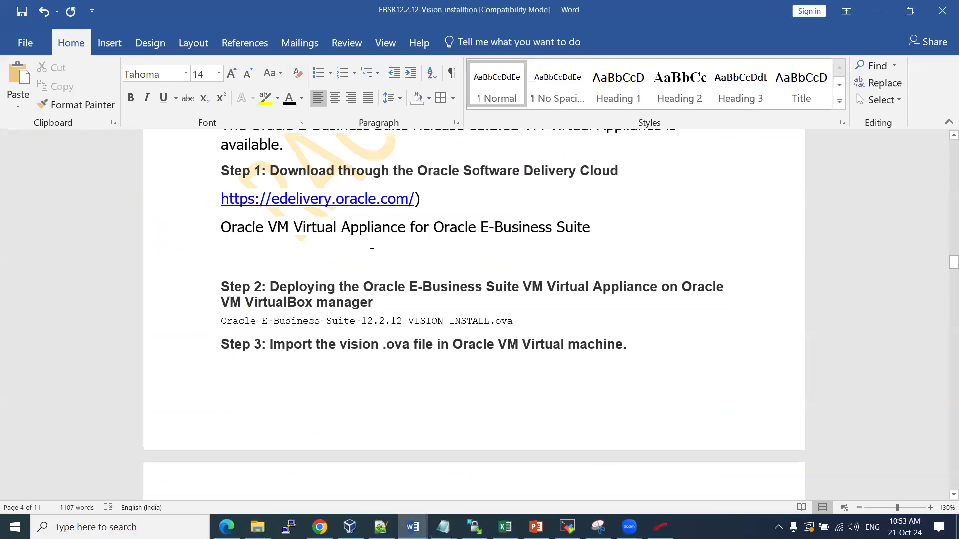
# Insert a page break so Step 3 starts on a new page
pyautogui.moveTo(282, 171); pyautogui.dragTo(466, 255)
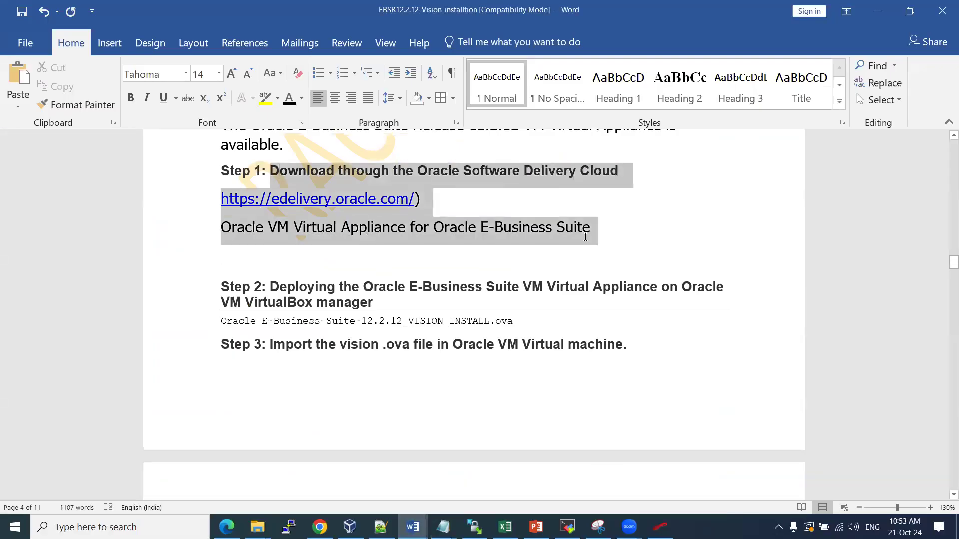
pyautogui.click(424, 258)
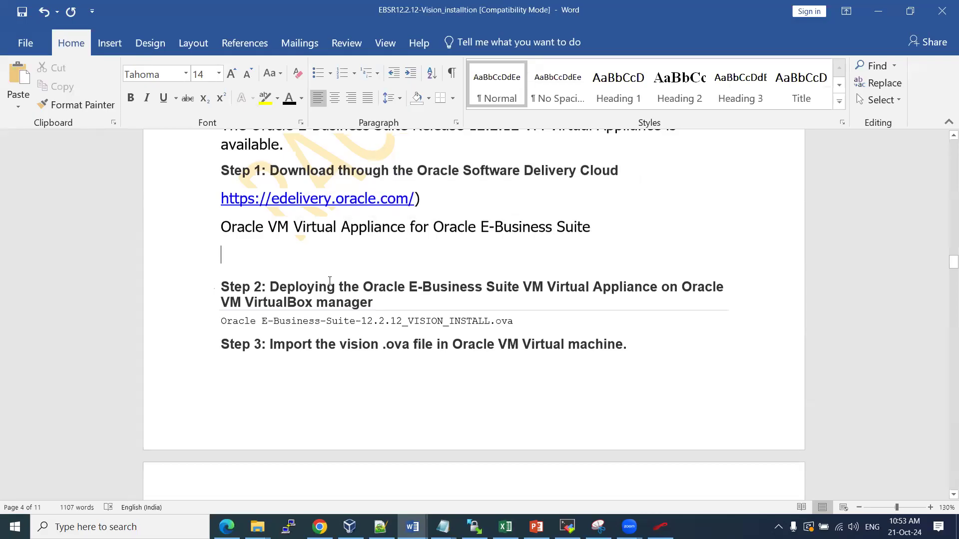
pyautogui.scroll(-1, 299, 259)
pyautogui.moveTo(272, 239); pyautogui.dragTo(568, 281)
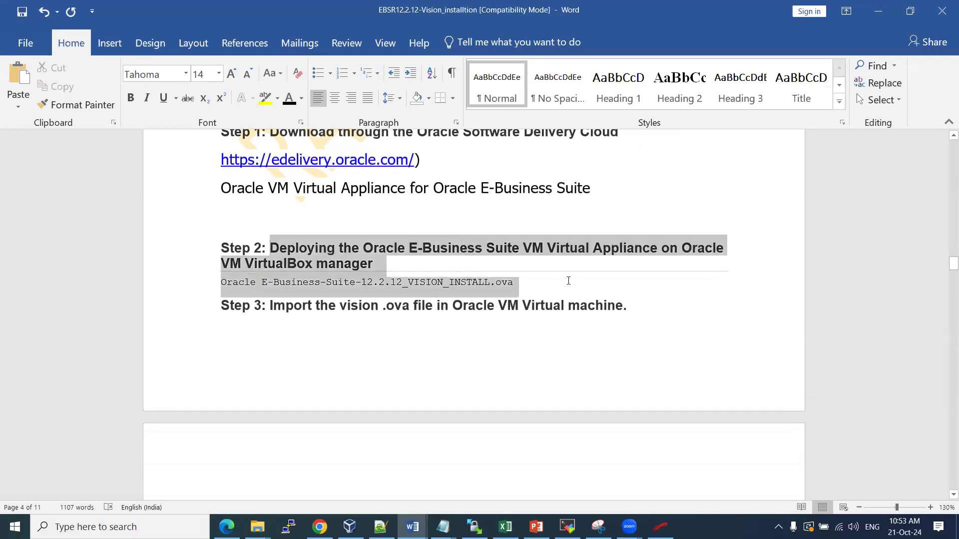
pyautogui.click(521, 278)
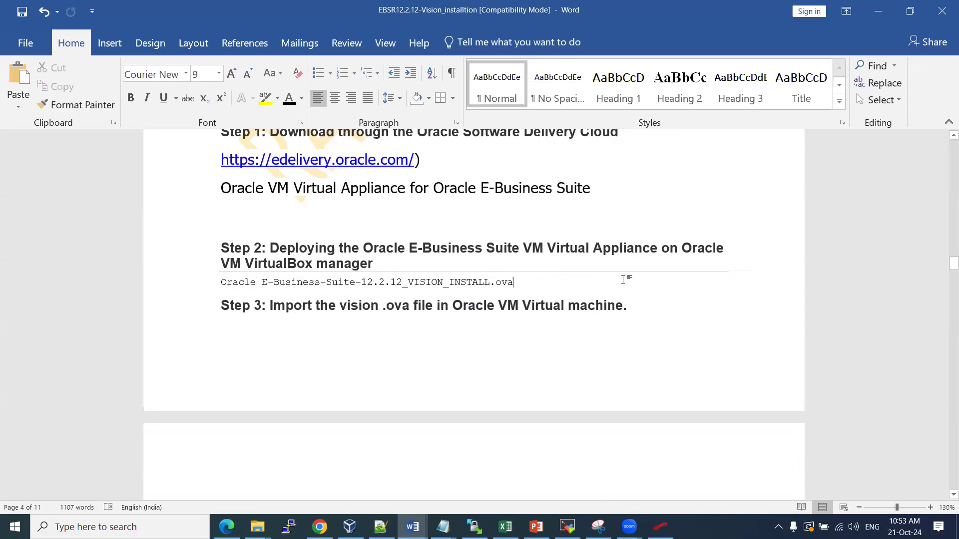
pyautogui.click(219, 302)
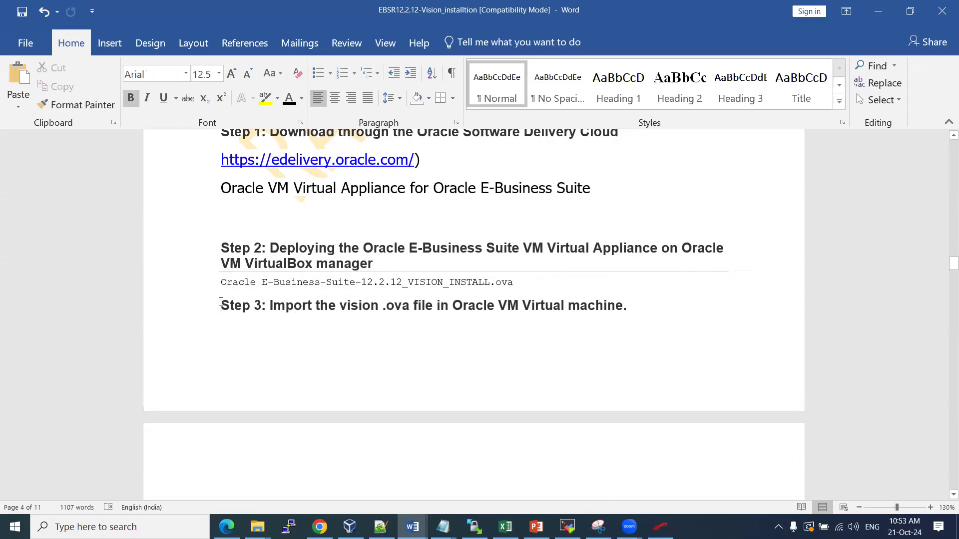
pyautogui.hotkey('ctrl', 'Return')
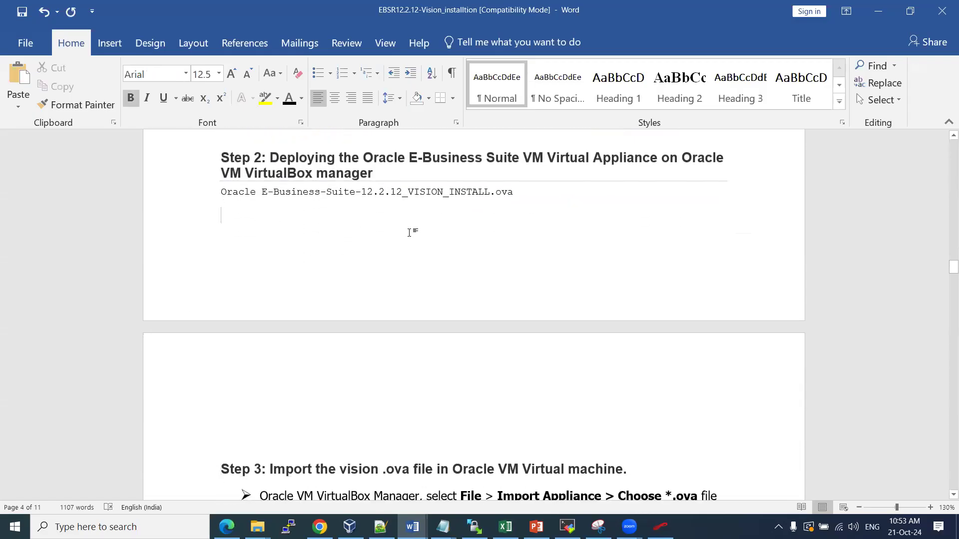
# Add the line 'Unzip all 20 files >>' on the empty line under Step 1
pyautogui.scroll(3, 409, 233)
pyautogui.click(288, 285)
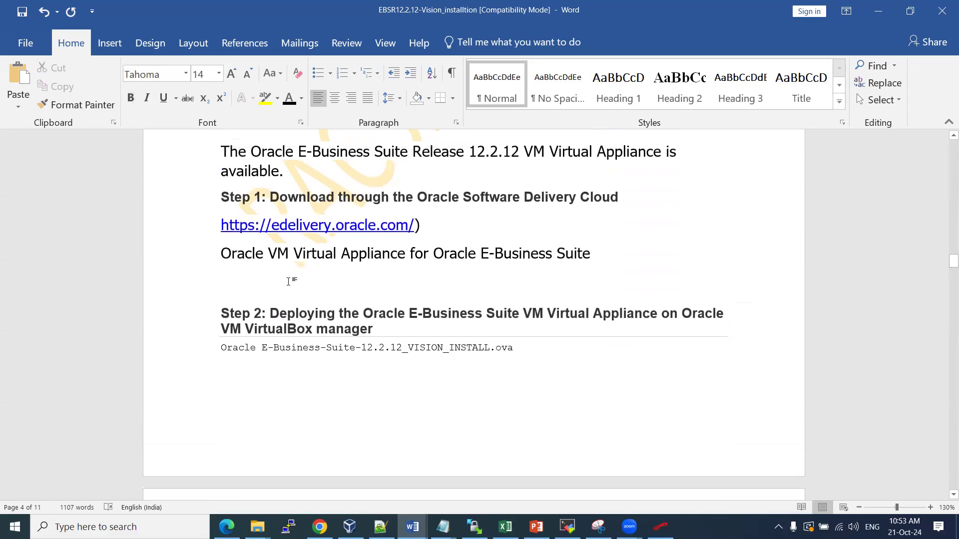
pyautogui.write('Unzip all 20 files ..')
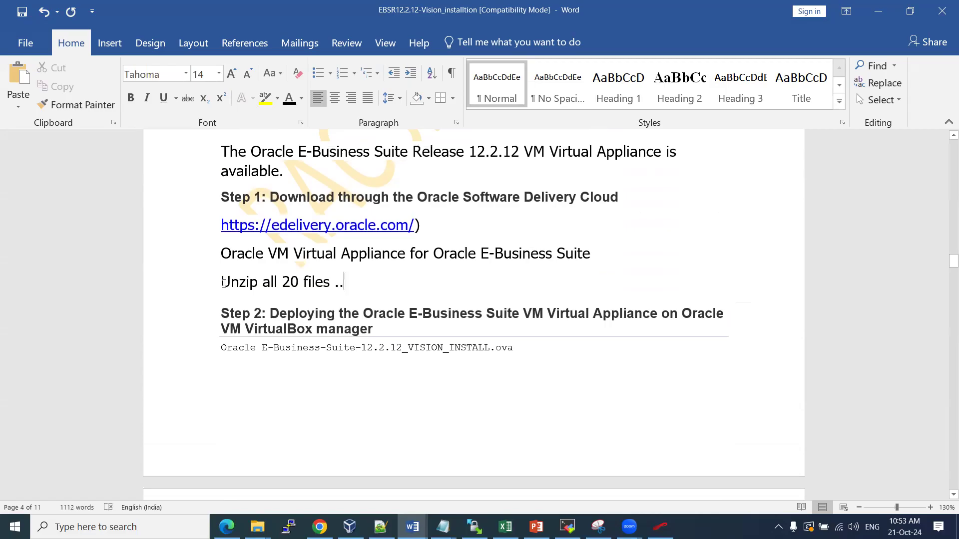
pyautogui.write('>>')
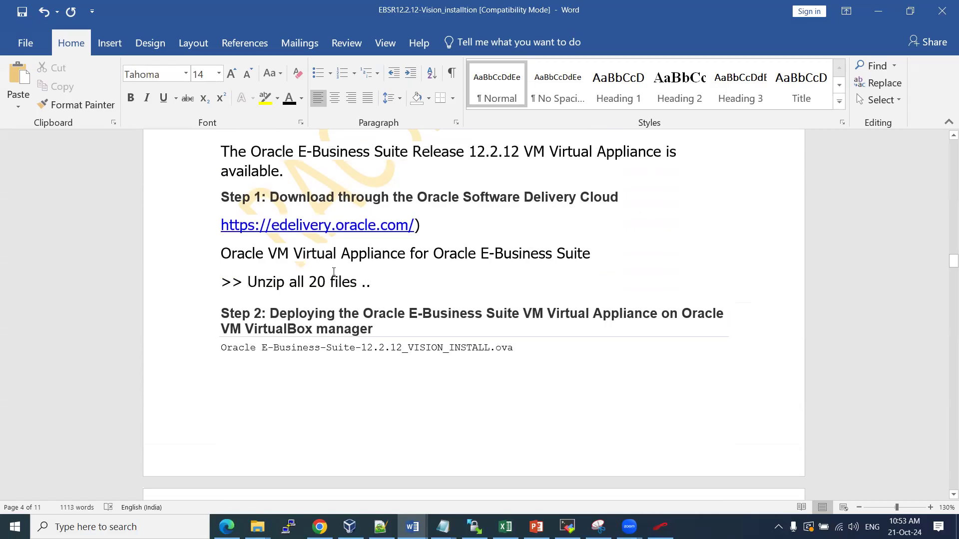
pyautogui.scroll(-10, 334, 272)
# Change the High Level Steps line to 'Unzip the software (20 files )', replacing 18
pyautogui.scroll(-4, 334, 288)
pyautogui.scroll(5, 337, 283)
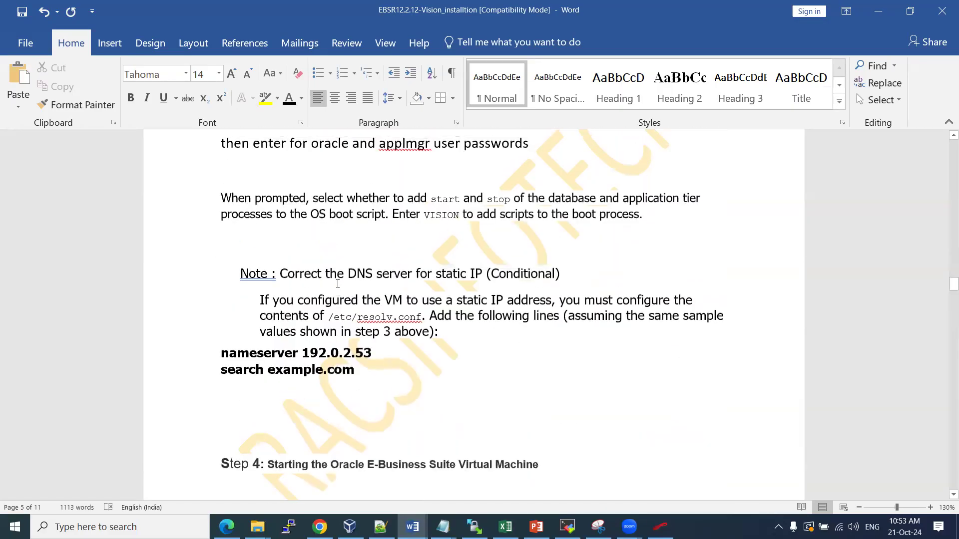
pyautogui.scroll(8, 337, 284)
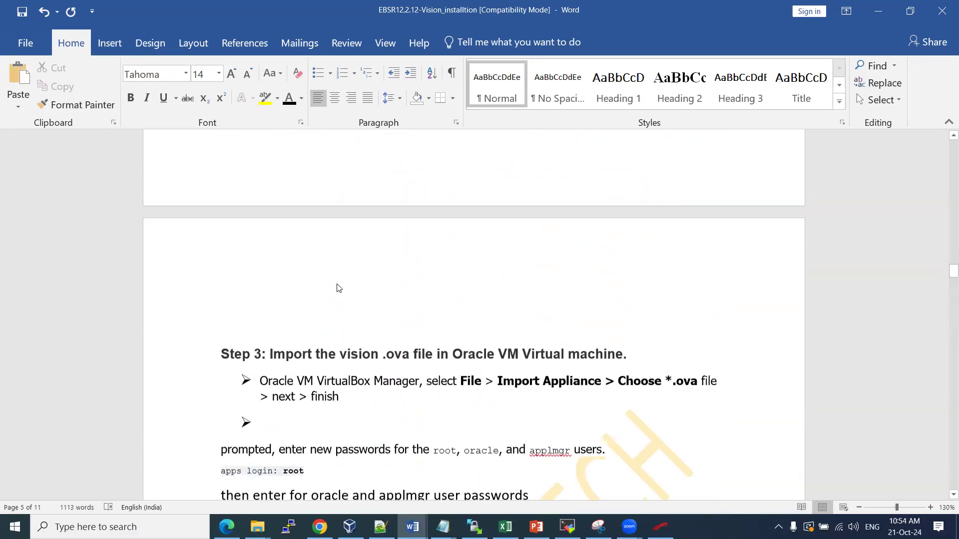
pyautogui.scroll(7, 337, 284)
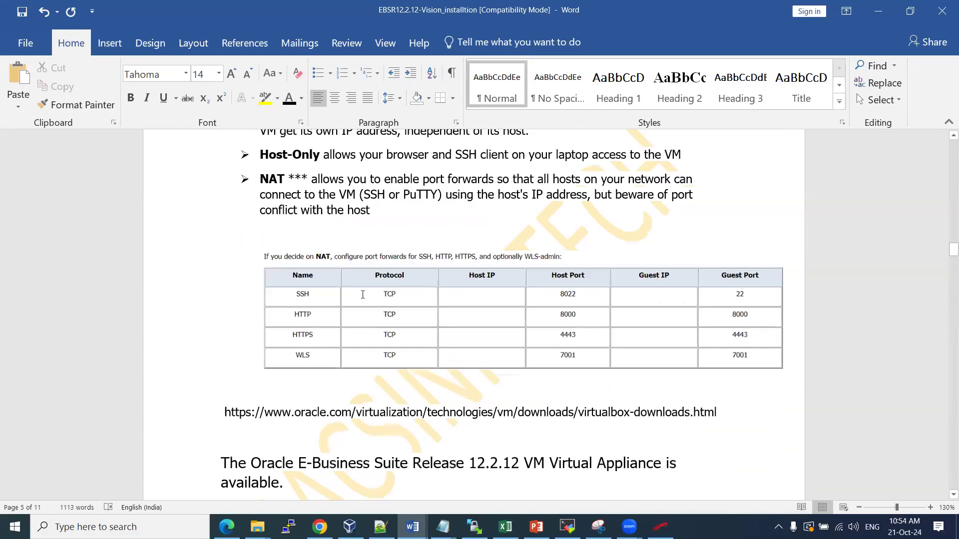
pyautogui.scroll(10, 364, 292)
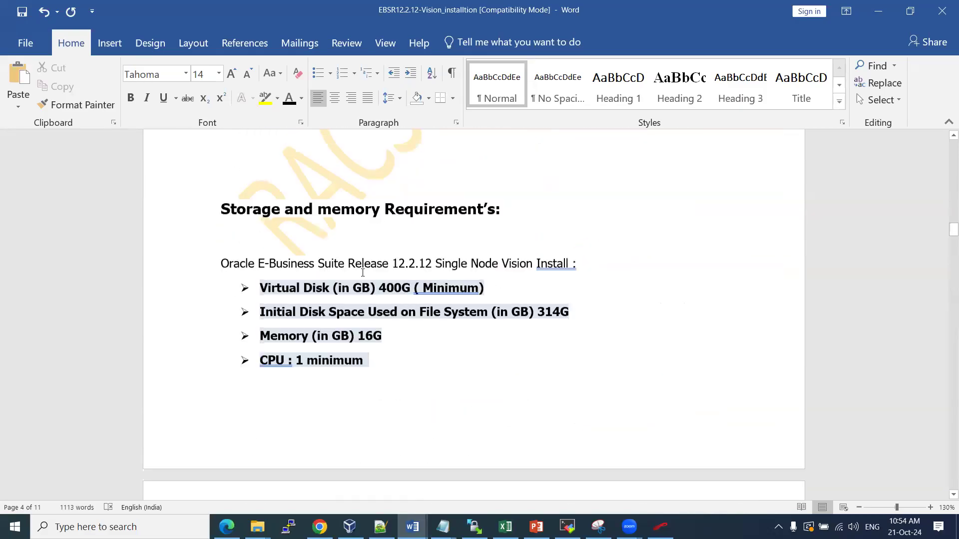
pyautogui.scroll(-3, 363, 272)
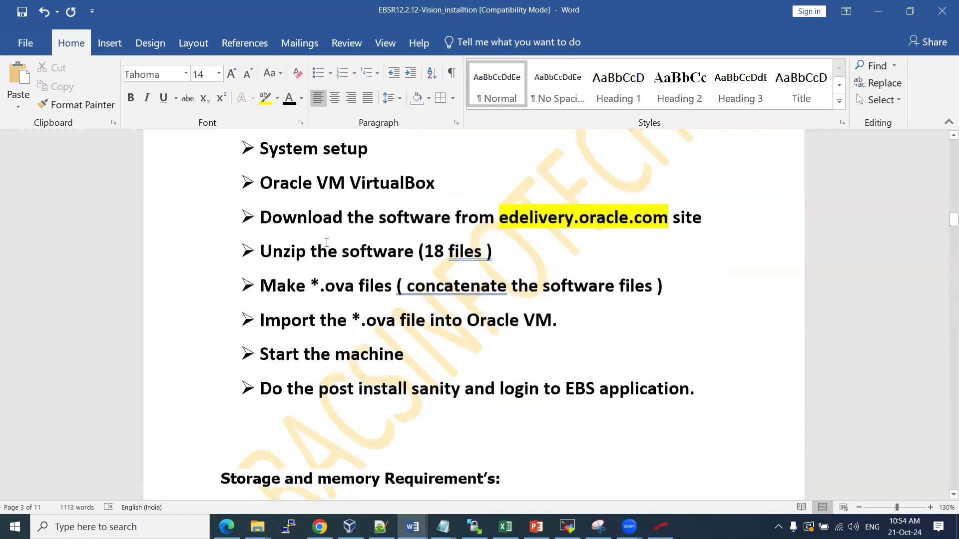
pyautogui.moveTo(264, 250); pyautogui.dragTo(515, 250)
pyautogui.click(433, 250)
pyautogui.press('BackSpace')
pyautogui.press('Delete')
pyautogui.write('20')
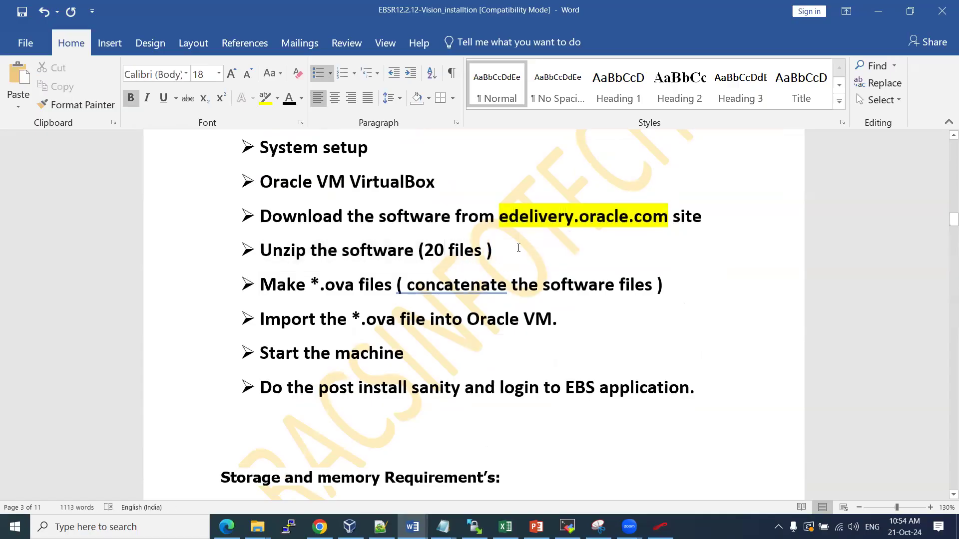
pyautogui.moveTo(503, 247); pyautogui.dragTo(260, 249)
pyautogui.hotkey('ctrl', 'c')
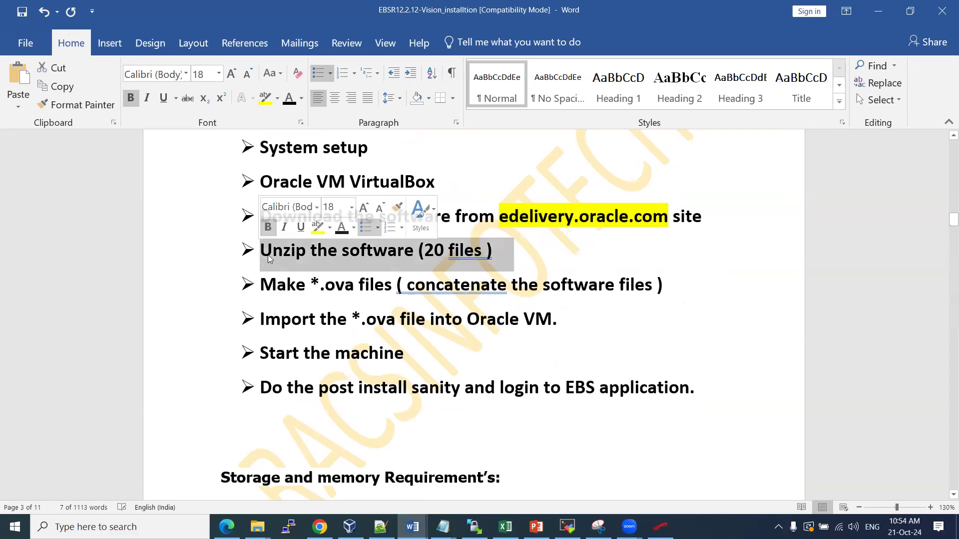
# Return to Step 1 and place the cursor after the 'Unzip all 20 files' line
pyautogui.scroll(-3, 300, 438)
pyautogui.scroll(-13, 301, 438)
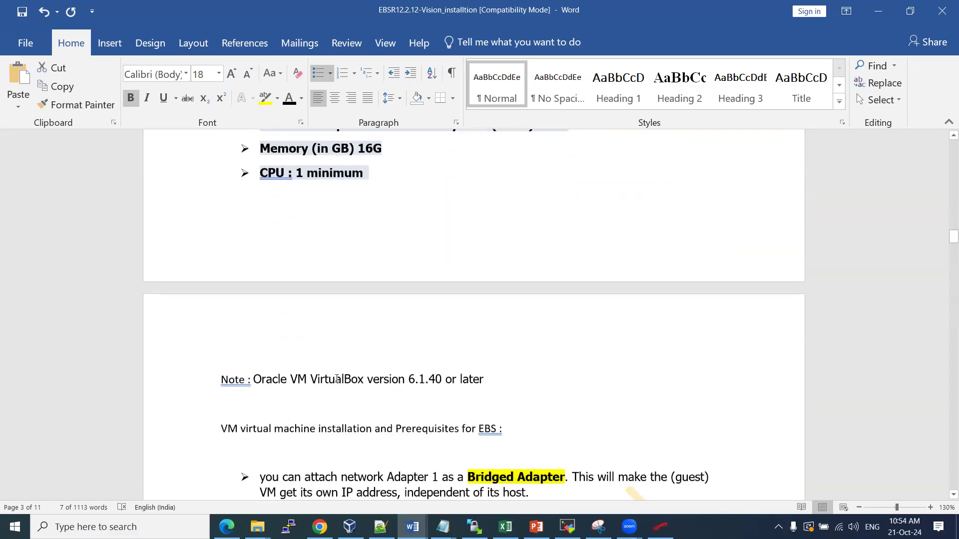
pyautogui.scroll(-15, 343, 366)
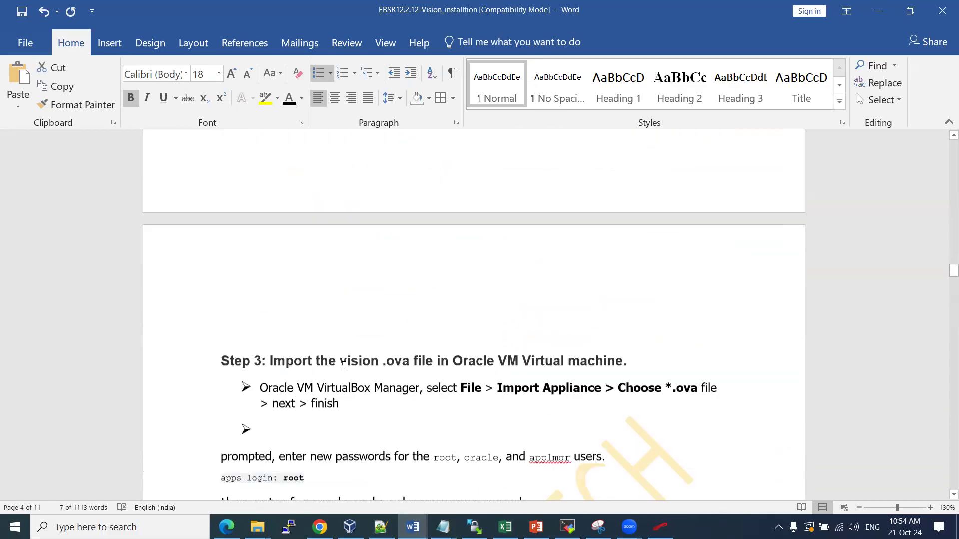
pyautogui.scroll(-3, 344, 367)
pyautogui.scroll(13, 344, 362)
pyautogui.scroll(2, 344, 358)
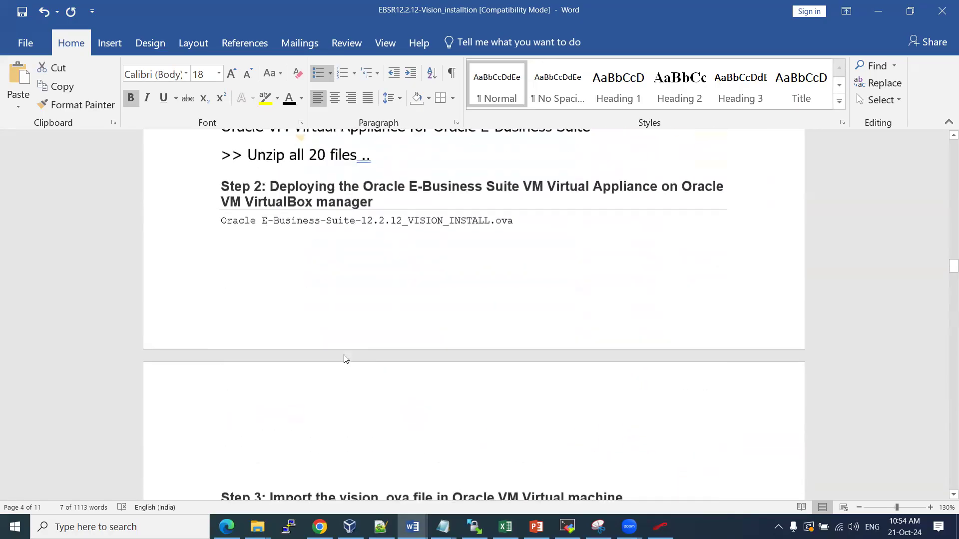
pyautogui.click(397, 166)
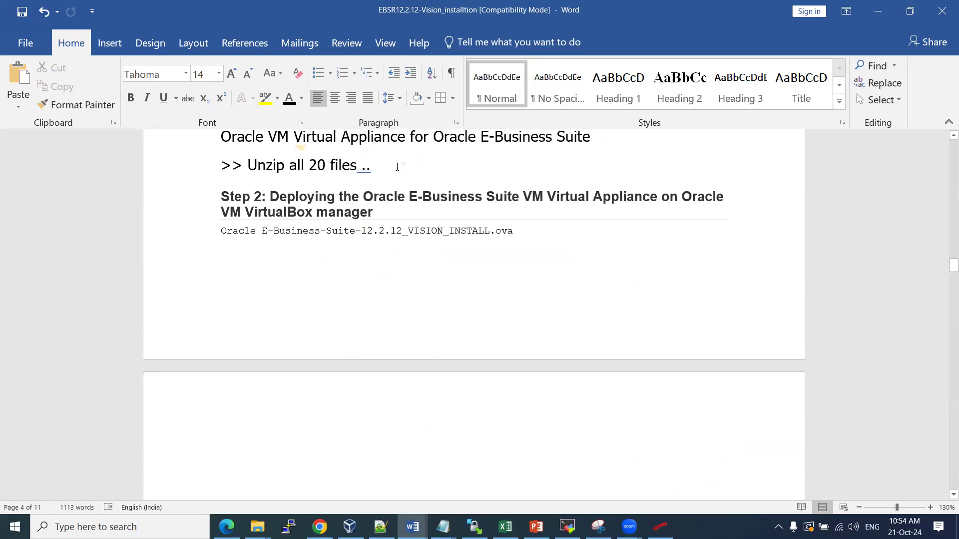
# Rewrite the line as '>> download the software' and paste the unzip step on a new '>>' line
pyautogui.press('BackSpace')
pyautogui.press('BackSpace')
pyautogui.press('BackSpace')
pyautogui.press('BackSpace')
pyautogui.press('BackSpace')
pyautogui.press('BackSpace')
pyautogui.press('BackSpace')
pyautogui.press('BackSpace')
pyautogui.press('BackSpace')
pyautogui.press('BackSpace')
pyautogui.press('BackSpace')
pyautogui.press('BackSpace')
pyautogui.press('BackSpace')
pyautogui.press('BackSpace')
pyautogui.press('BackSpace')
pyautogui.press('BackSpace')
pyautogui.press('BackSpace')
pyautogui.press('BackSpace')
pyautogui.press('BackSpace')
pyautogui.write('dowloa')
pyautogui.press('BackSpace')
pyautogui.press('BackSpace')
pyautogui.press('BackSpace')
pyautogui.write('l')
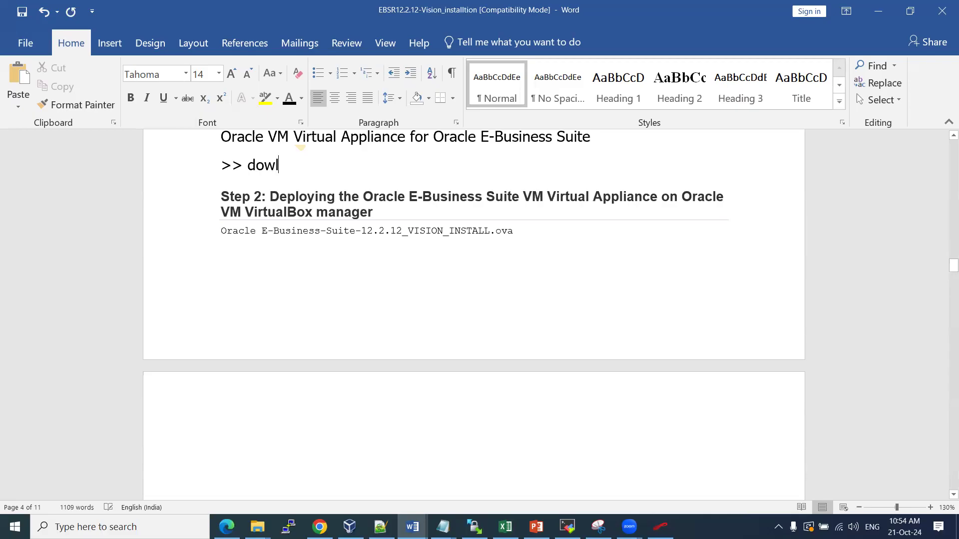
pyautogui.press('BackSpace')
pyautogui.write('nload the software')
pyautogui.press('Return')
pyautogui.write('>>')
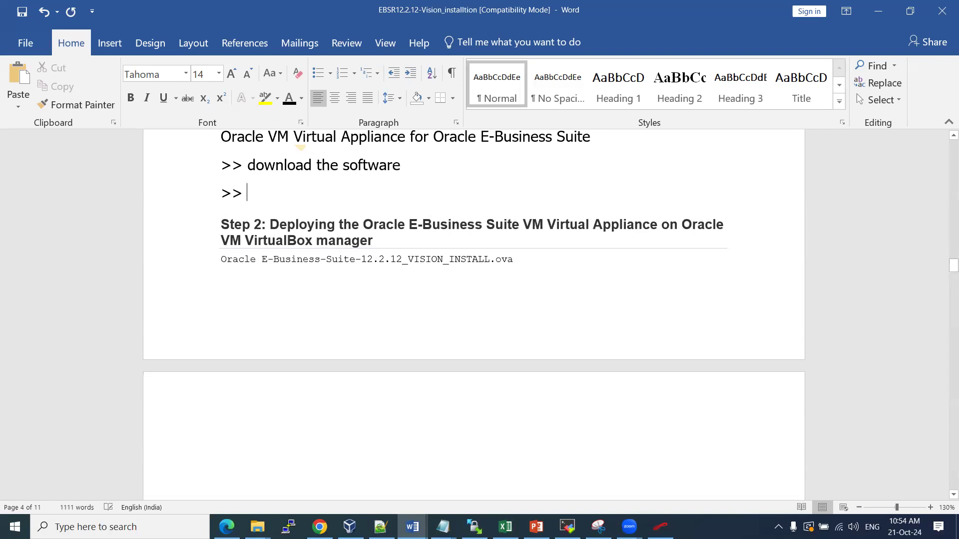
pyautogui.hotkey('ctrl', 'v')
pyautogui.press('BackSpace')
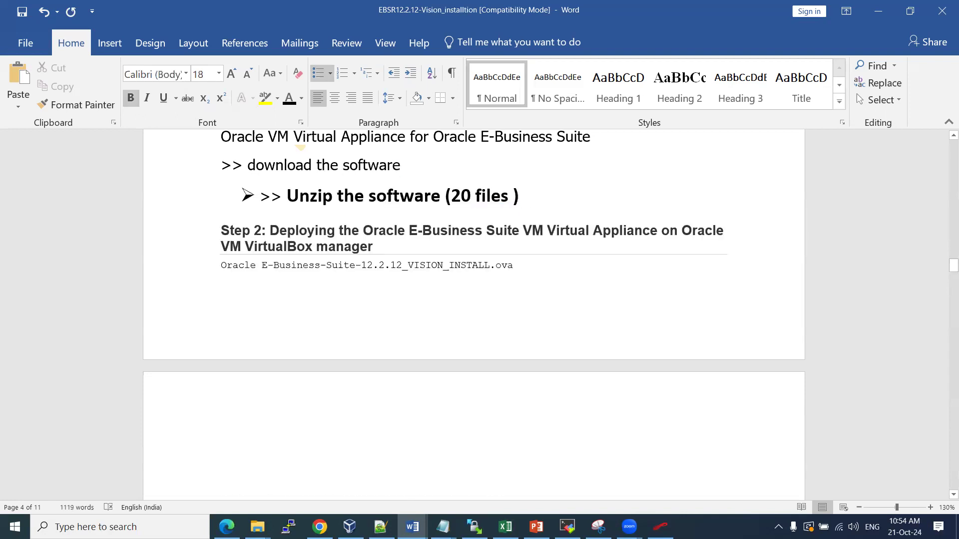
# Apply the download line's formatting to the Unzip line with Format Painter and add a blank line
pyautogui.moveTo(285, 158); pyautogui.dragTo(407, 170)
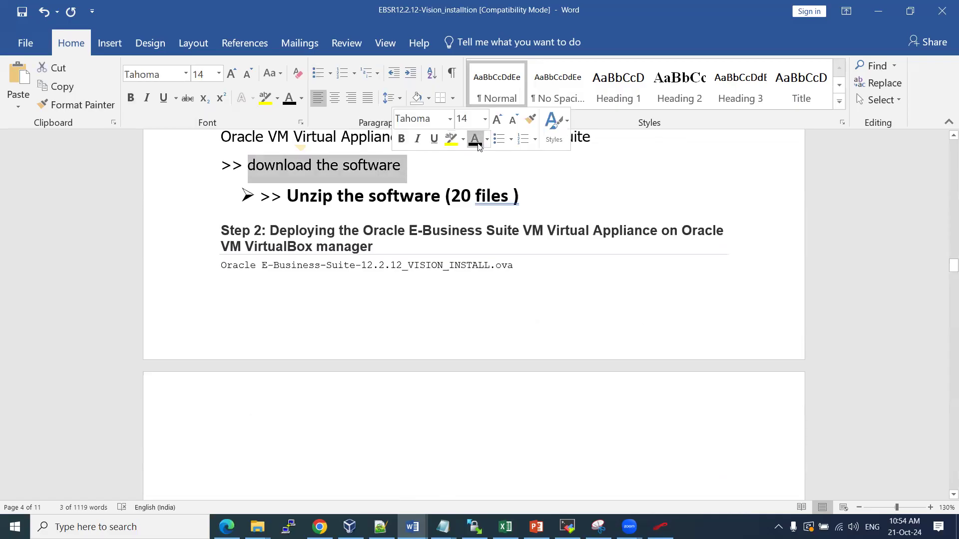
pyautogui.click(532, 120)
pyautogui.moveTo(286, 195); pyautogui.dragTo(530, 195)
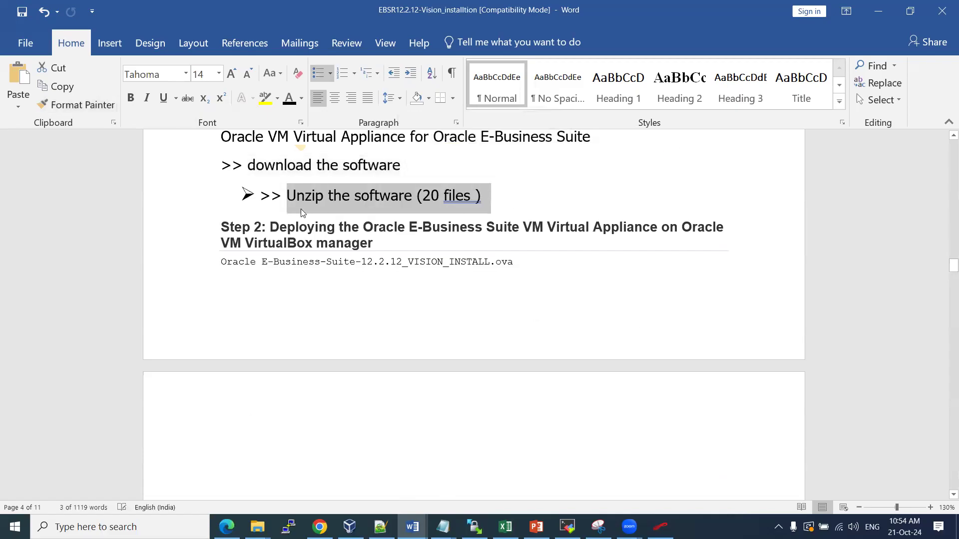
pyautogui.click(258, 193)
pyautogui.press('BackSpace')
pyautogui.press('BackSpace')
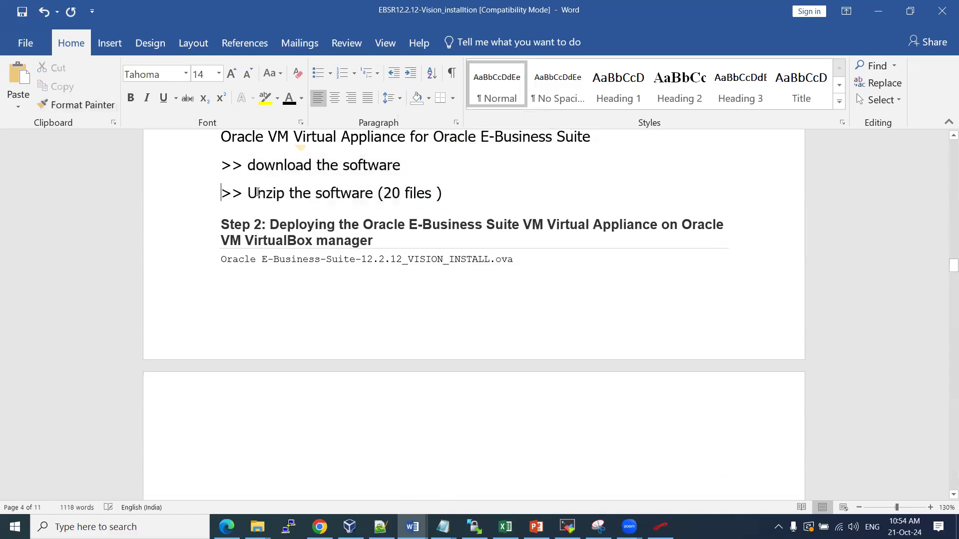
pyautogui.press('Return')
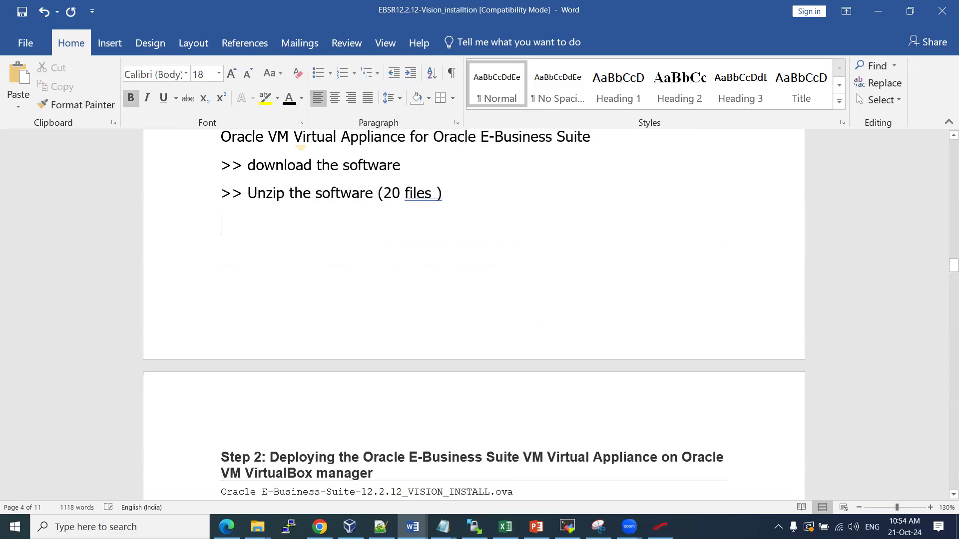
pyautogui.click(319, 527)
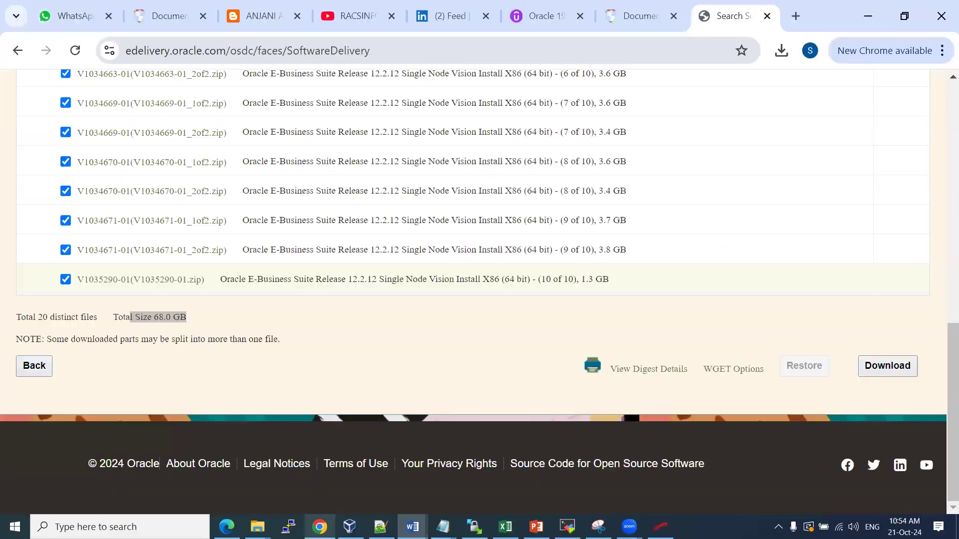
# Review the blog post's Step 2 unzip instructions and enlarge its extracted .ova file list screenshot
pyautogui.click(270, 18)
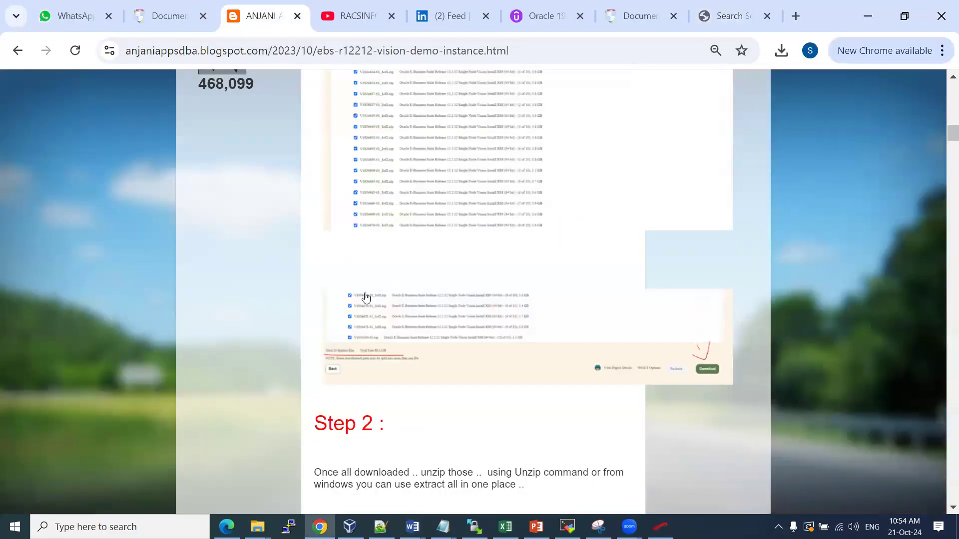
pyautogui.scroll(-3, 370, 265)
pyautogui.scroll(-1, 390, 294)
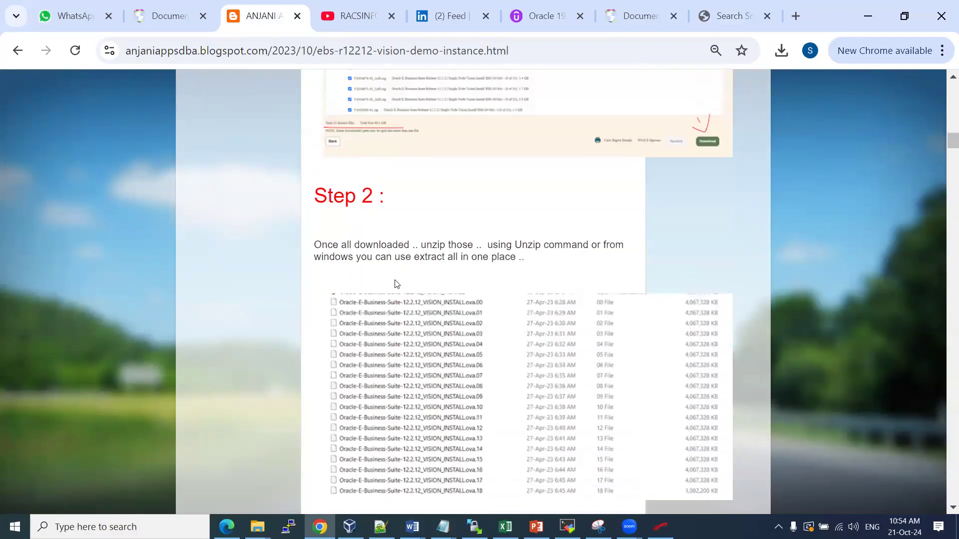
pyautogui.scroll(-2, 397, 284)
pyautogui.moveTo(334, 152); pyautogui.dragTo(559, 168)
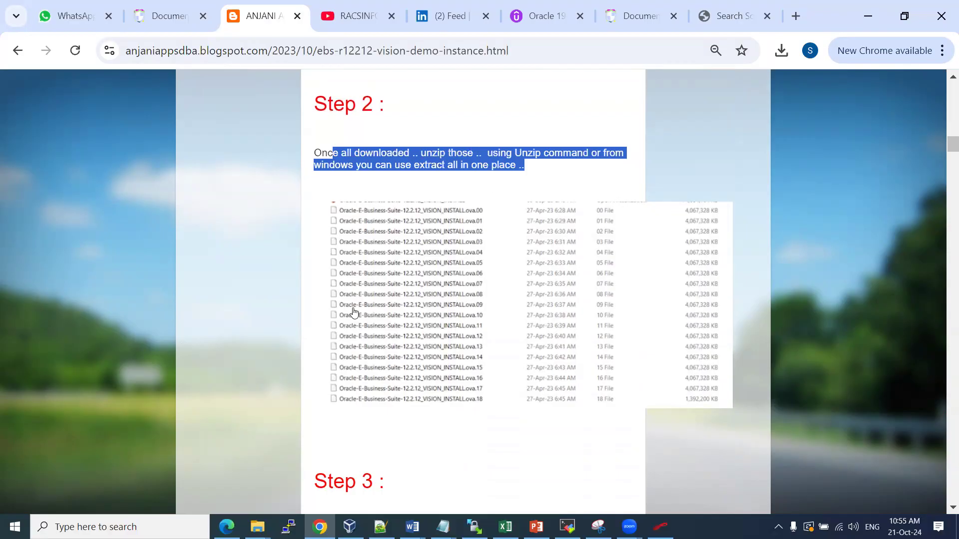
pyautogui.click(422, 282)
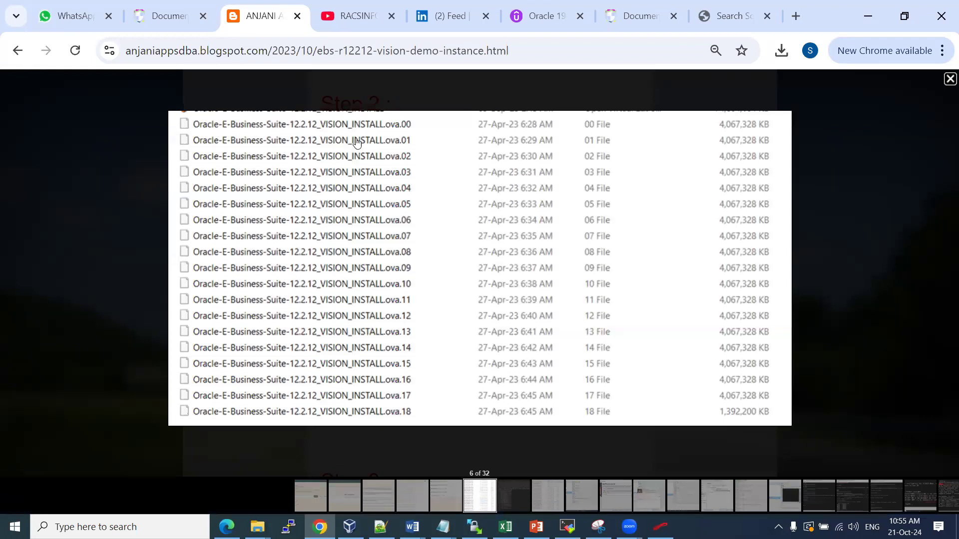
pyautogui.click(948, 79)
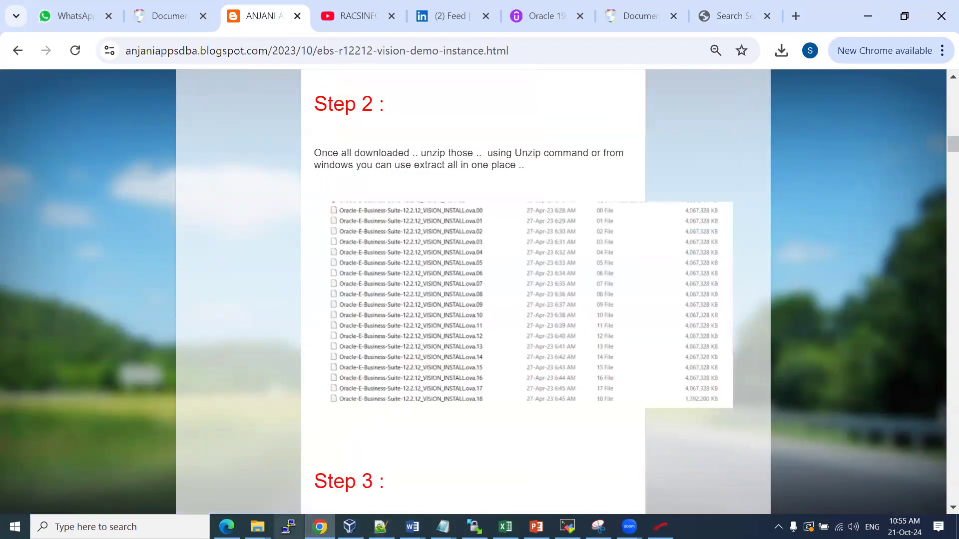
# Show the Extract Here option for the selected zips in EBS12.2.12, then return to Word
pyautogui.moveTo(257, 527)
pyautogui.click(269, 483)
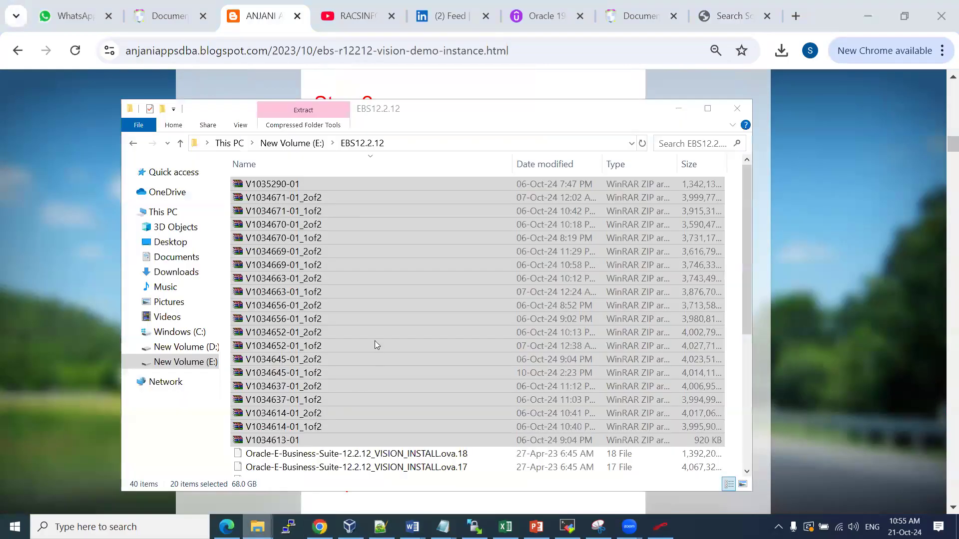
pyautogui.rightClick(374, 216)
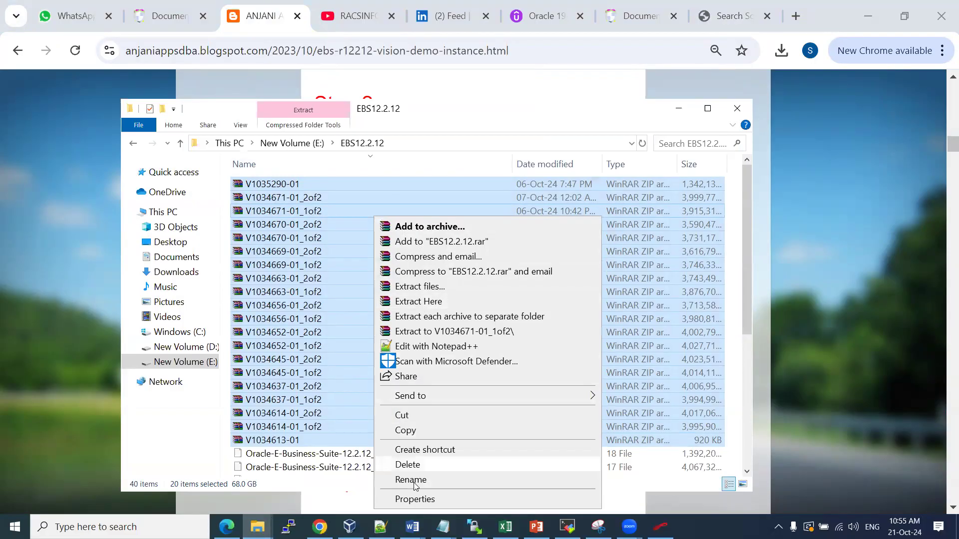
pyautogui.click(412, 527)
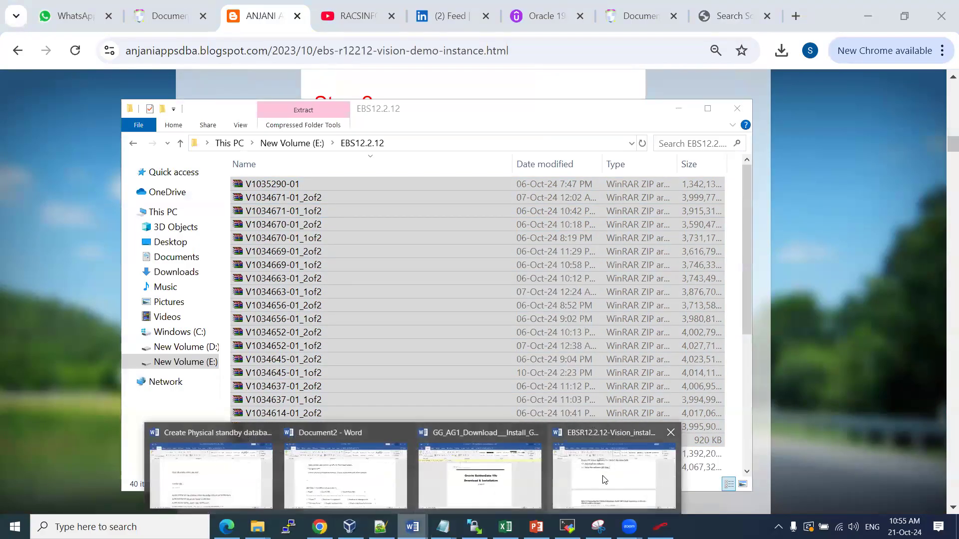
pyautogui.click(604, 480)
# Type 'Select all files .. right click then select extrac here' and paste the Explorer screenshot below
pyautogui.write('sleect')
pyautogui.press('BackSpace')
pyautogui.press('BackSpace')
pyautogui.press('BackSpace')
pyautogui.press('BackSpace')
pyautogui.press('BackSpace')
pyautogui.press('BackSpace')
pyautogui.write('elect all files .. ri')
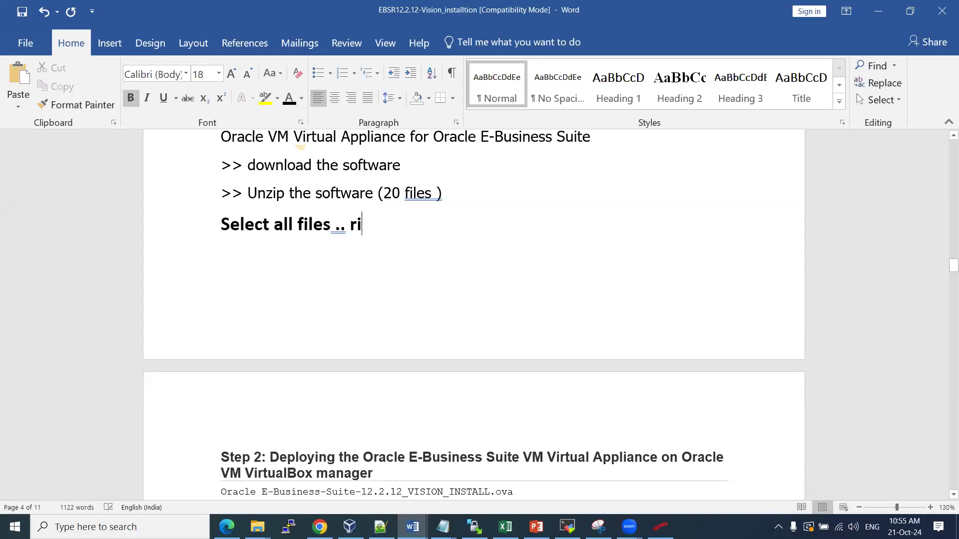
pyautogui.write('ght click ')
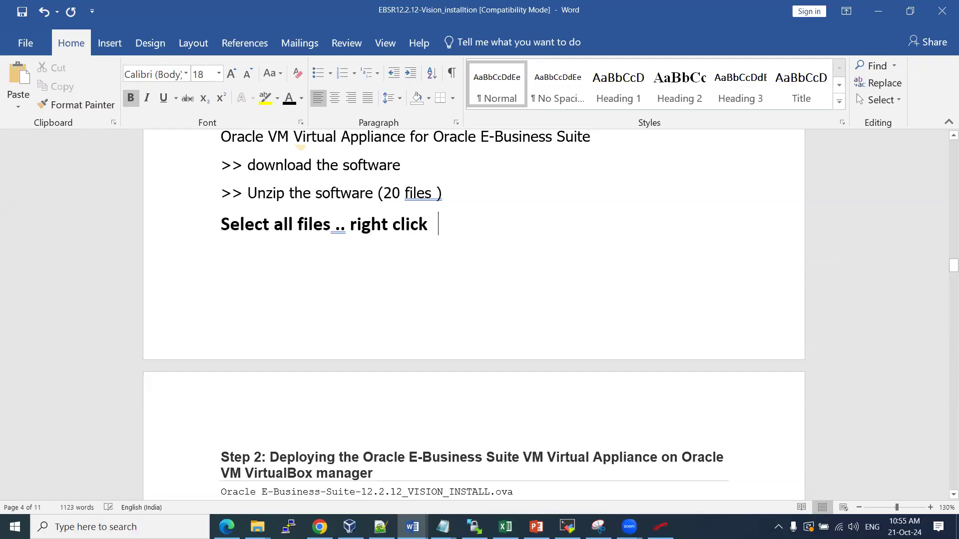
pyautogui.write('then select extrac all ..')
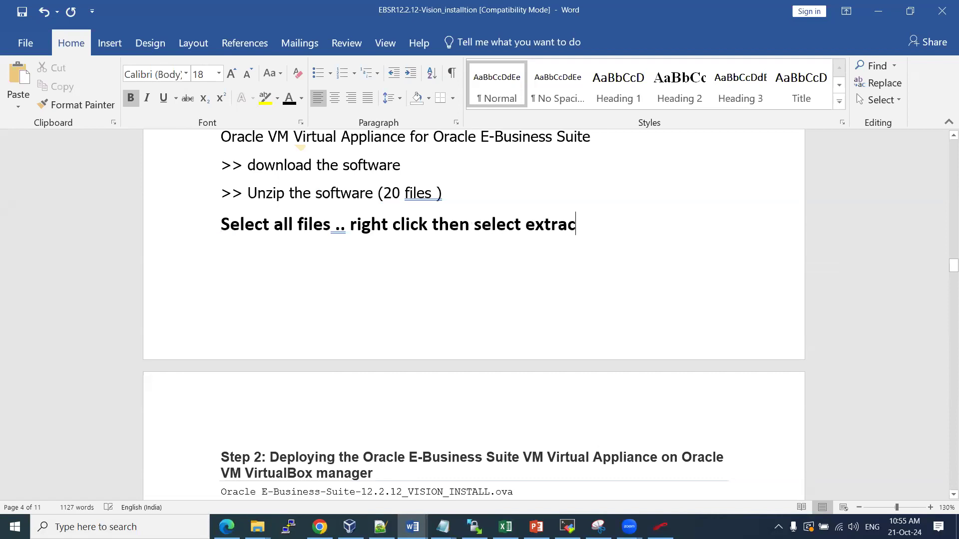
pyautogui.press('BackSpace')
pyautogui.press('BackSpace')
pyautogui.press('BackSpace')
pyautogui.press('BackSpace')
pyautogui.press('BackSpace')
pyautogui.press('BackSpace')
pyautogui.write('here ..')
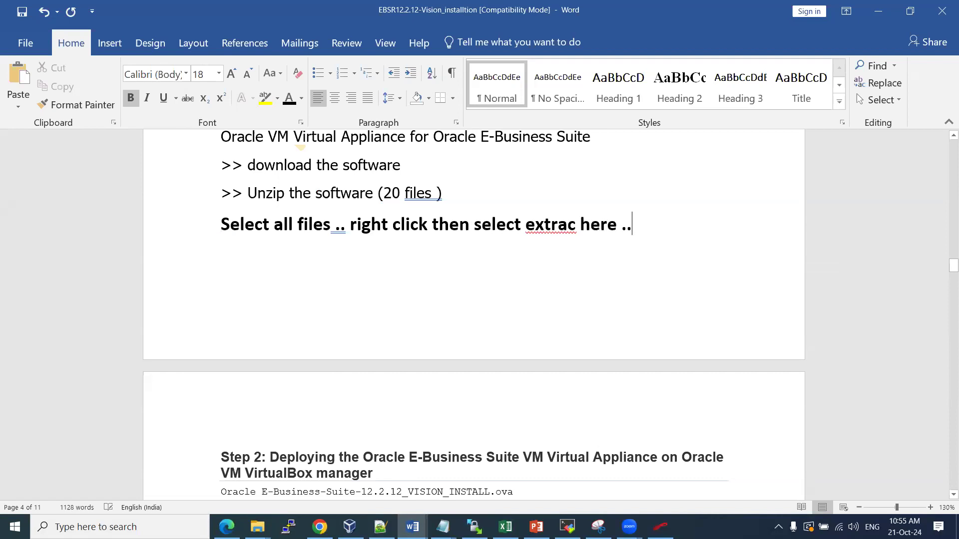
pyautogui.press('Return')
pyautogui.hotkey('ctrl', 'v')
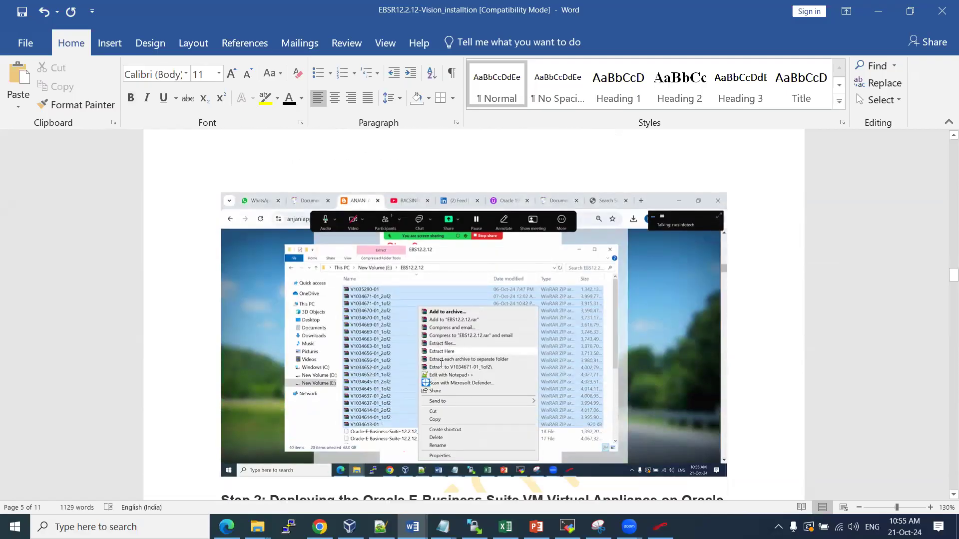
# Correct 'extrac' to 'extract', add blank lines after the screenshot, and clear Explorer's zip selection
pyautogui.scroll(5, 520, 229)
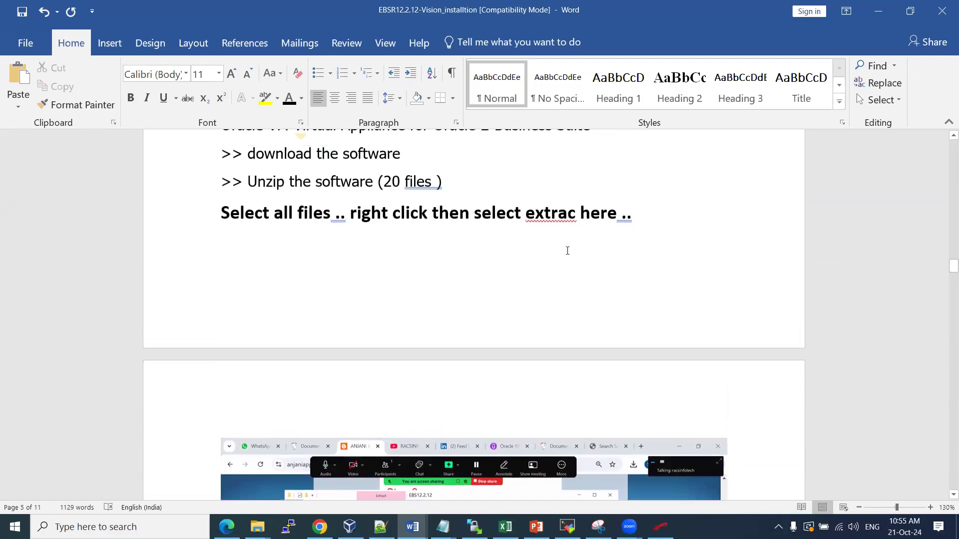
pyautogui.click(551, 241)
pyautogui.rightClick(551, 241)
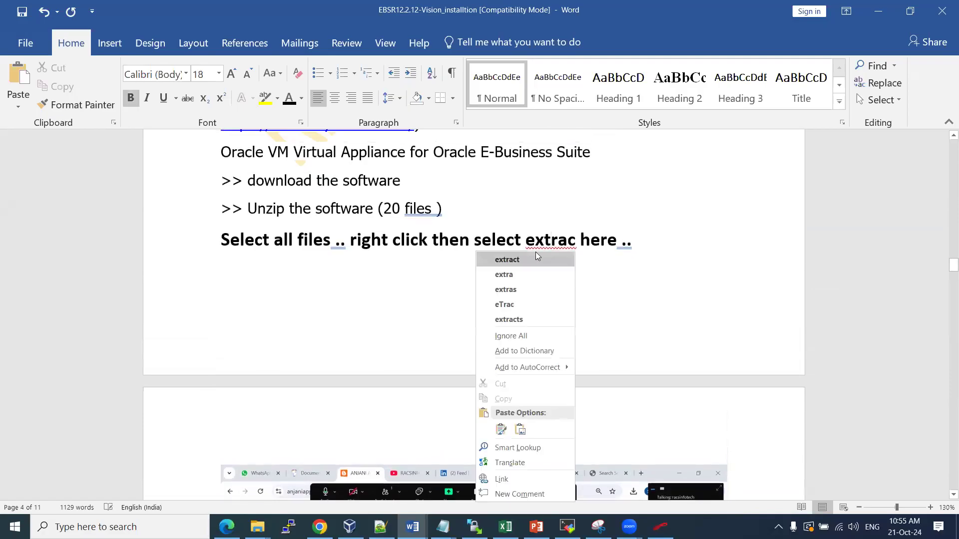
pyautogui.click(536, 253)
pyautogui.scroll(-6, 552, 283)
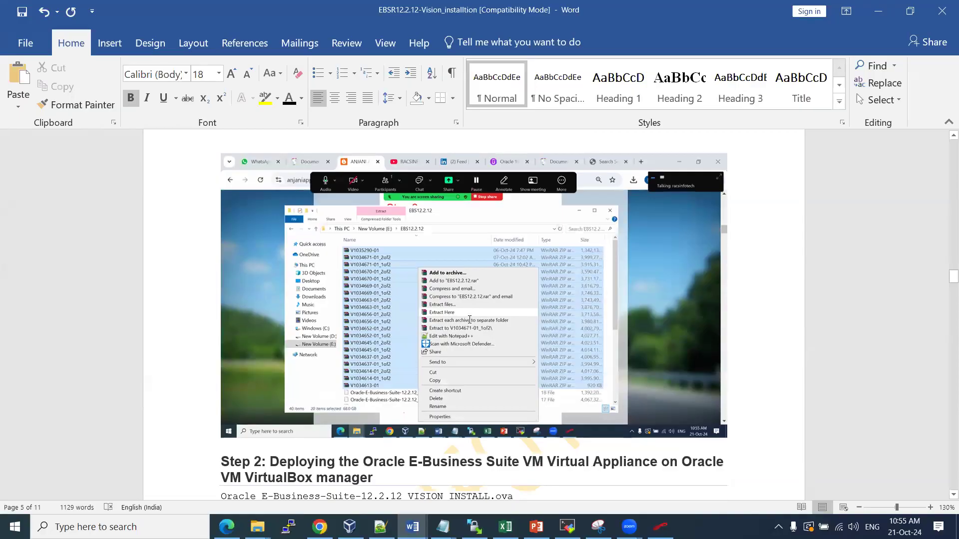
pyautogui.scroll(-3, 469, 319)
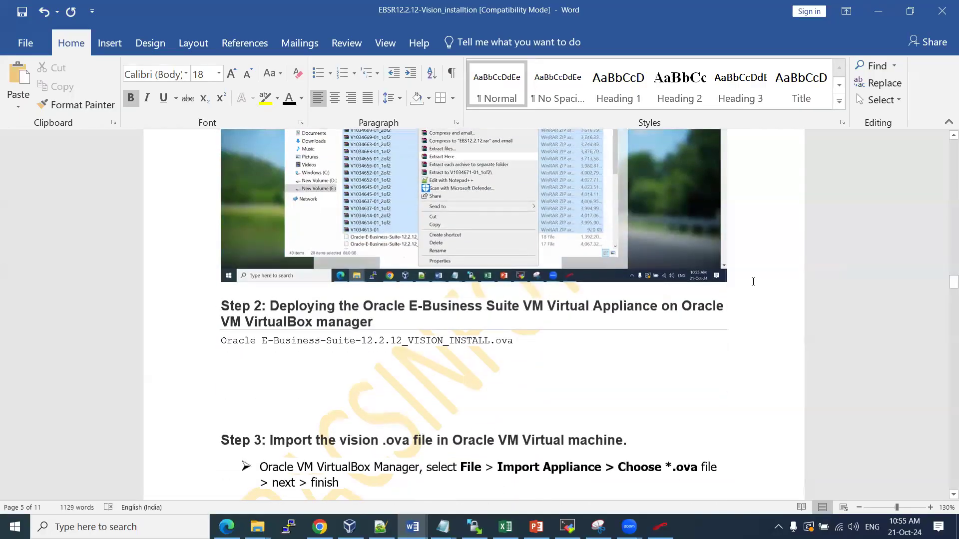
pyautogui.press('Return')
pyautogui.press('Return')
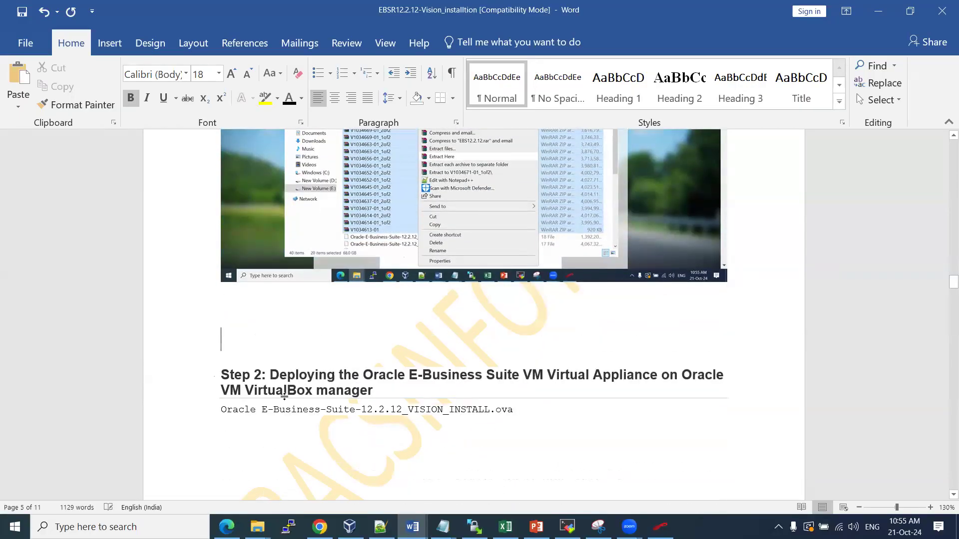
pyautogui.hotkey('alt', 'Tab')
pyautogui.click(337, 334)
pyautogui.scroll(-6, 337, 334)
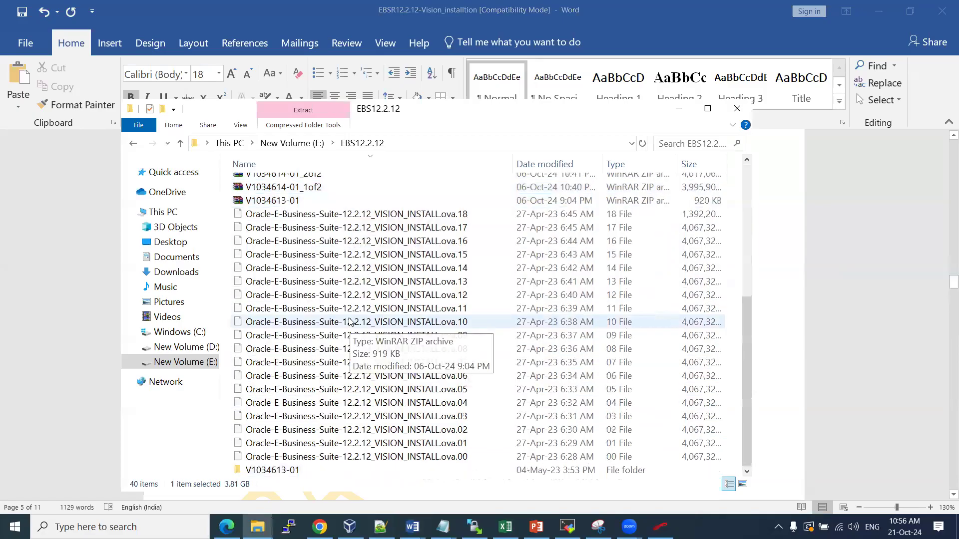
# Select .ova parts .18 through .00 (19 parts, 71.1 GB) after briefly checking folder V1034613-01
pyautogui.click(280, 219)
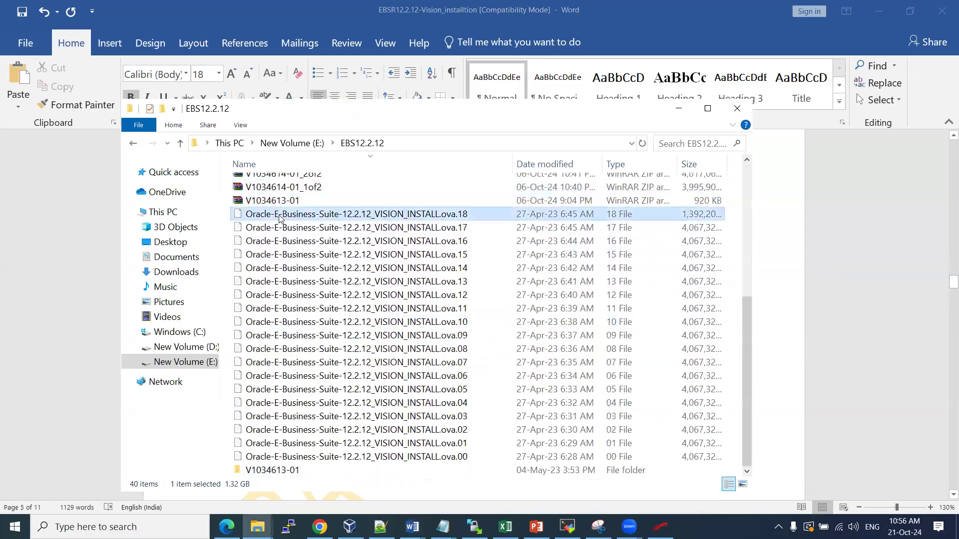
pyautogui.hotkey('shift', 'Down')
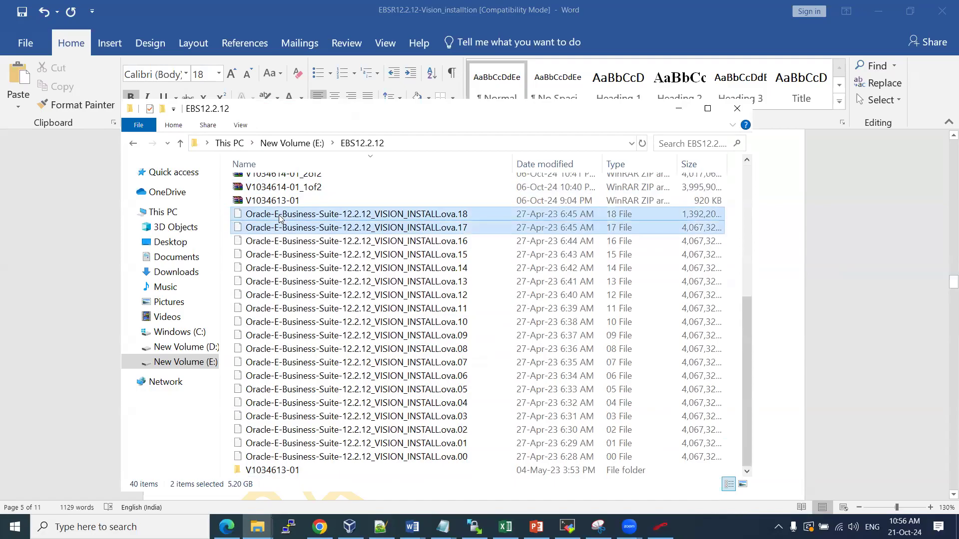
pyautogui.doubleClick(298, 470)
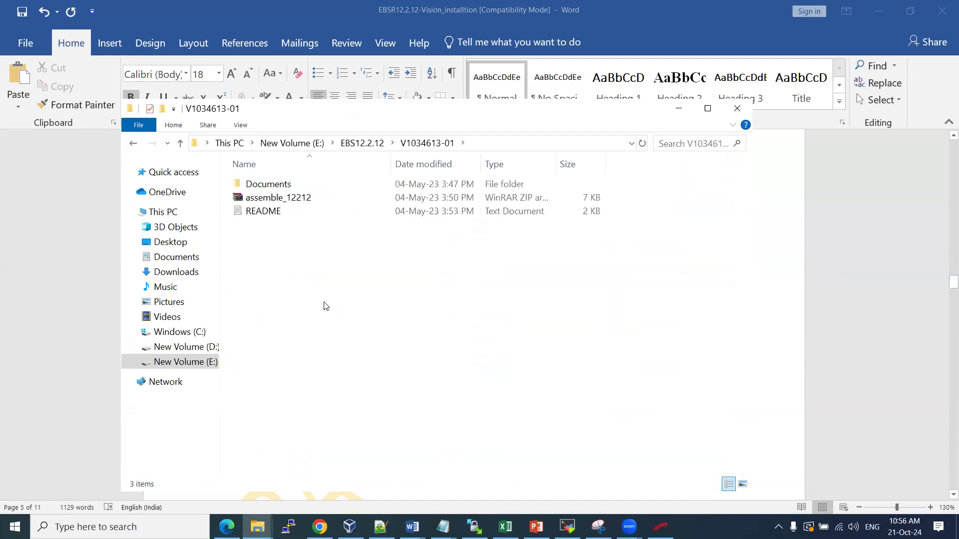
pyautogui.click(363, 143)
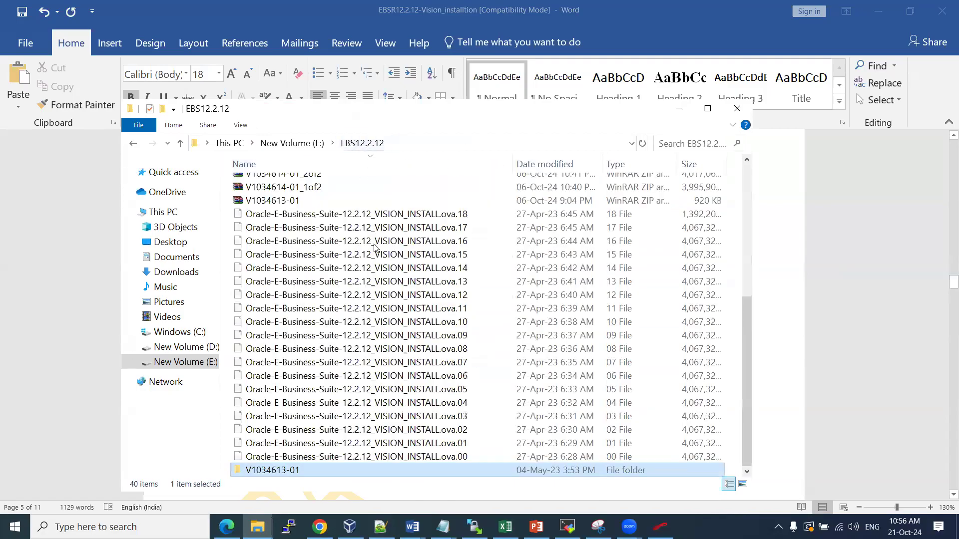
pyautogui.click(389, 215)
pyautogui.hotkey('shift', 'Down')
pyautogui.hotkey('shift', 'Down')
pyautogui.hotkey('shift', 'Down')
pyautogui.hotkey('shift', 'Down')
pyautogui.hotkey('shift', 'Down')
pyautogui.hotkey('shift', 'Down')
pyautogui.hotkey('shift', 'Down')
pyautogui.hotkey('shift', 'Down')
pyautogui.hotkey('shift', 'Down')
pyautogui.hotkey('shift', 'Down')
pyautogui.hotkey('shift', 'Down')
pyautogui.hotkey('shift', 'Down')
pyautogui.hotkey('shift', 'Down')
pyautogui.hotkey('shift', 'Down')
pyautogui.hotkey('shift', 'Down')
pyautogui.hotkey('shift', 'Down')
pyautogui.hotkey('shift', 'Down')
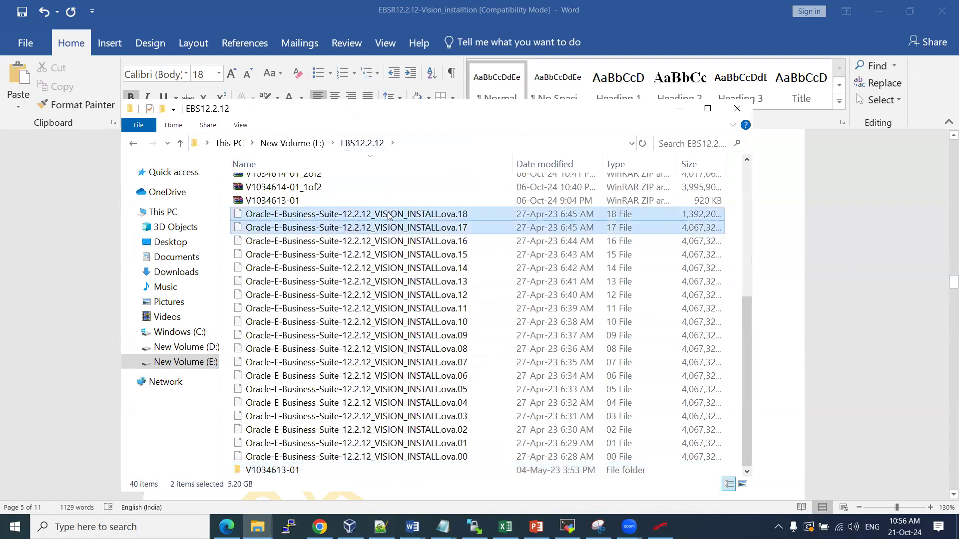
pyautogui.hotkey('shift', 'Down')
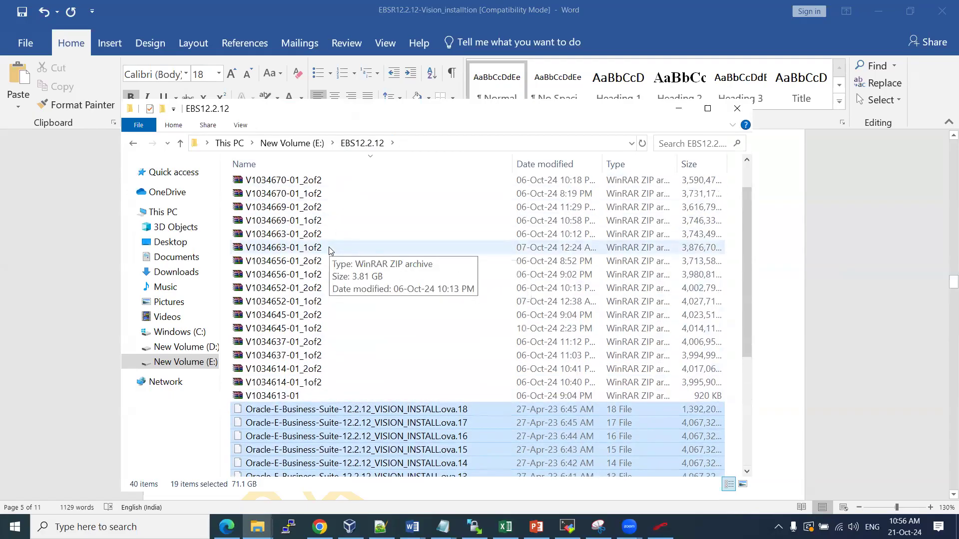
pyautogui.scroll(-4, 344, 324)
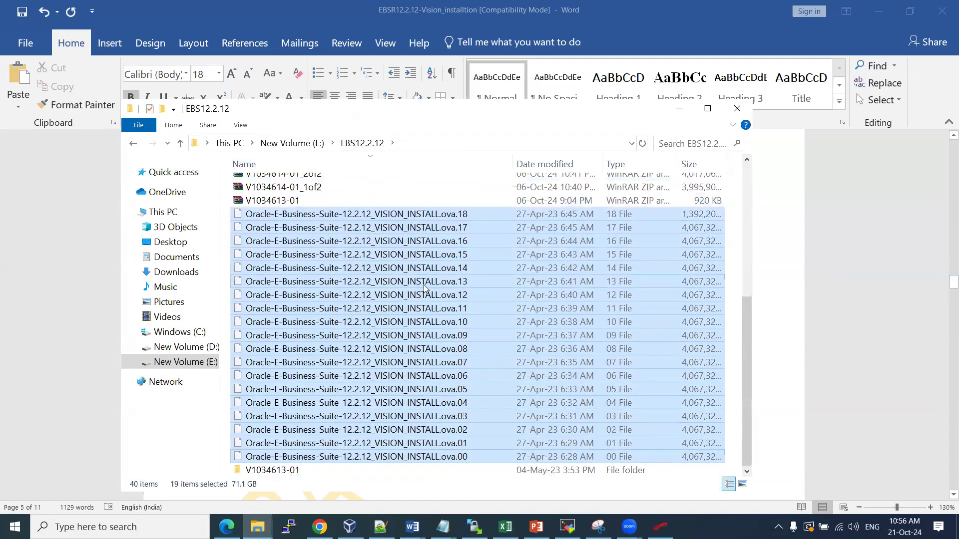
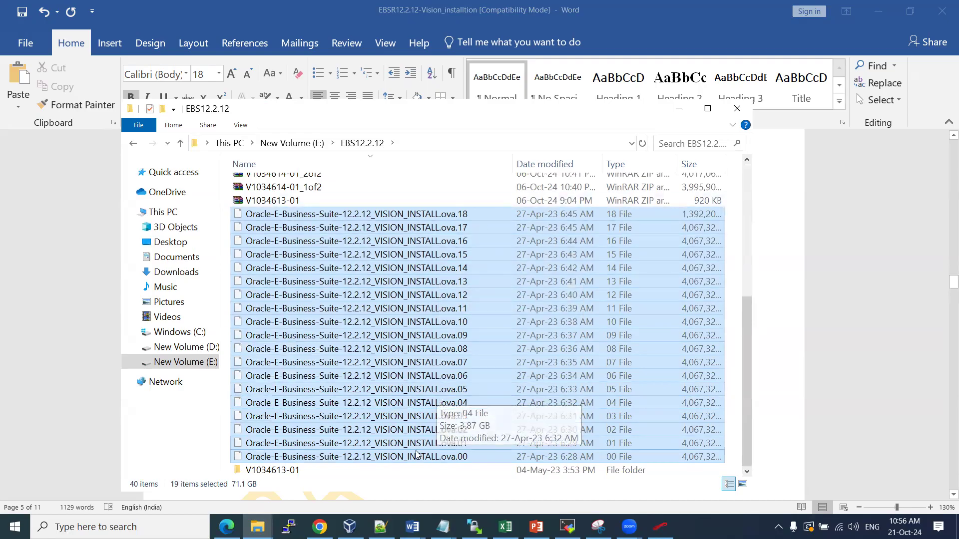
# Bring the blog post forward and scroll down to its Step 3 copy /b command
pyautogui.moveTo(320, 527)
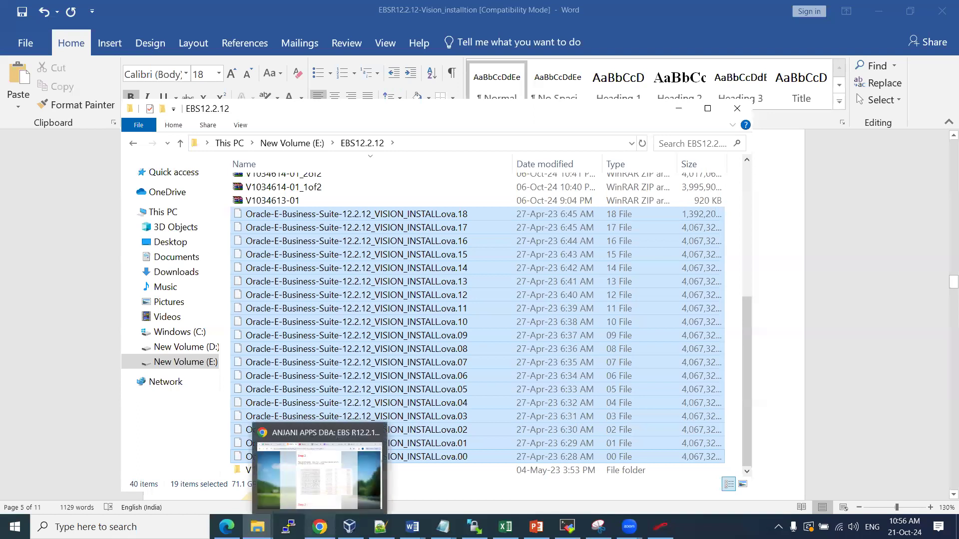
pyautogui.click(320, 474)
pyautogui.scroll(-8, 388, 246)
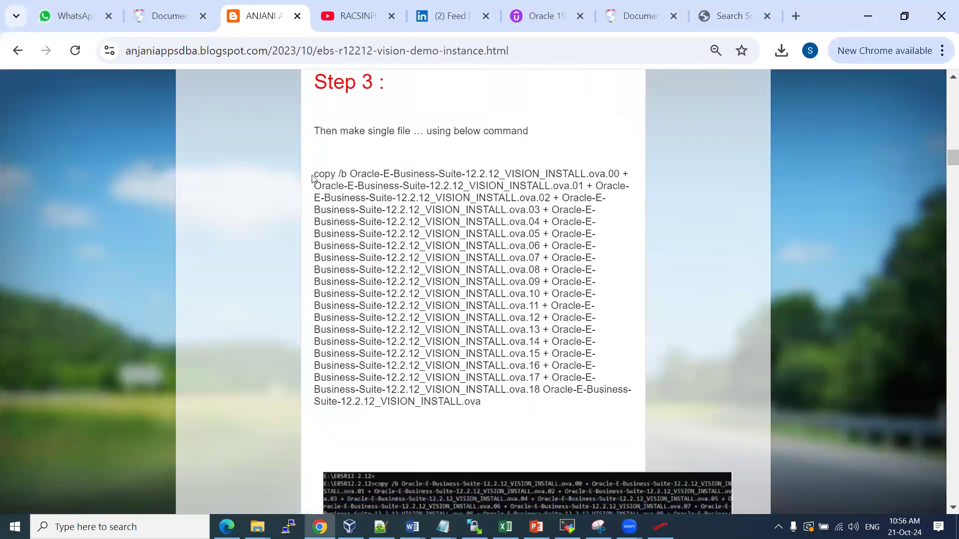
# Select the blog's full Step 3 copy /b command and return to the EBSR12.2.12-Vision_installtion Word guide
pyautogui.moveTo(317, 174); pyautogui.dragTo(487, 402)
pyautogui.hotkey('ctrl', 'c')
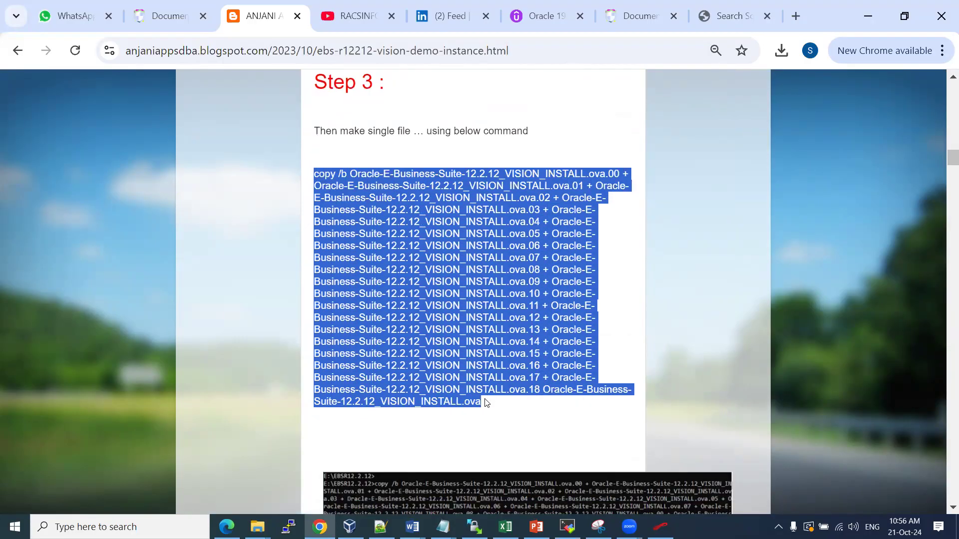
pyautogui.click(411, 527)
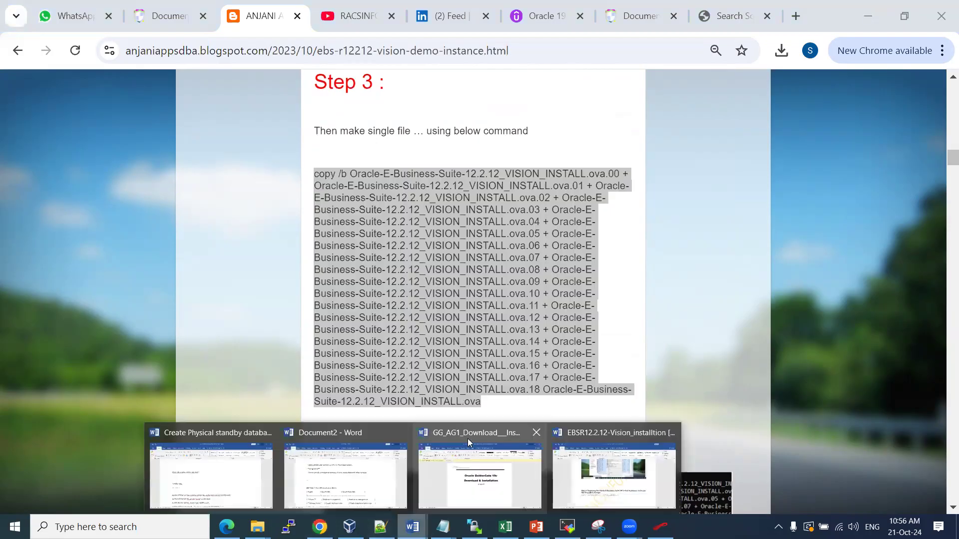
pyautogui.click(636, 474)
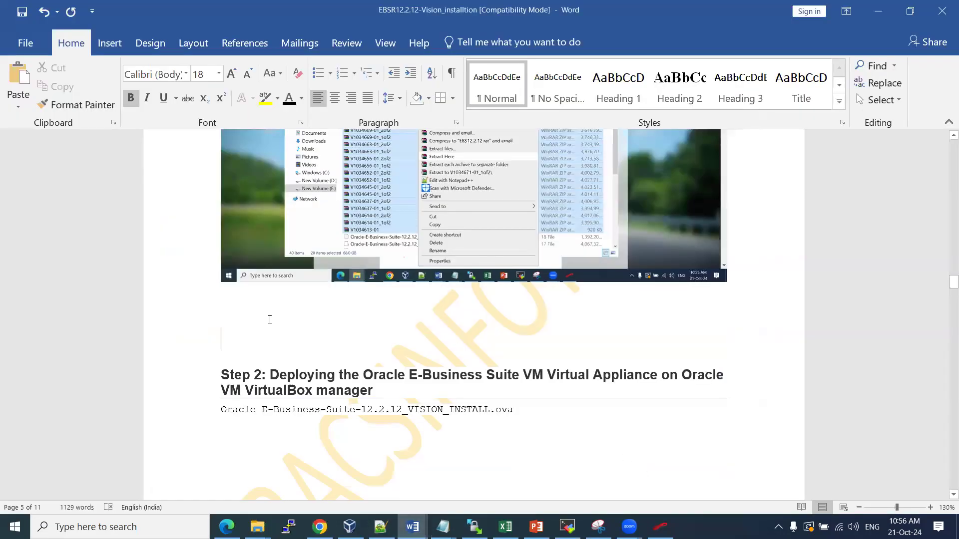
# Add the heading '>> Concatinate / make single .ova file installed of 18 individual files ...' with the copy /b command pasted below
pyautogui.press('Return')
pyautogui.write('>> ')
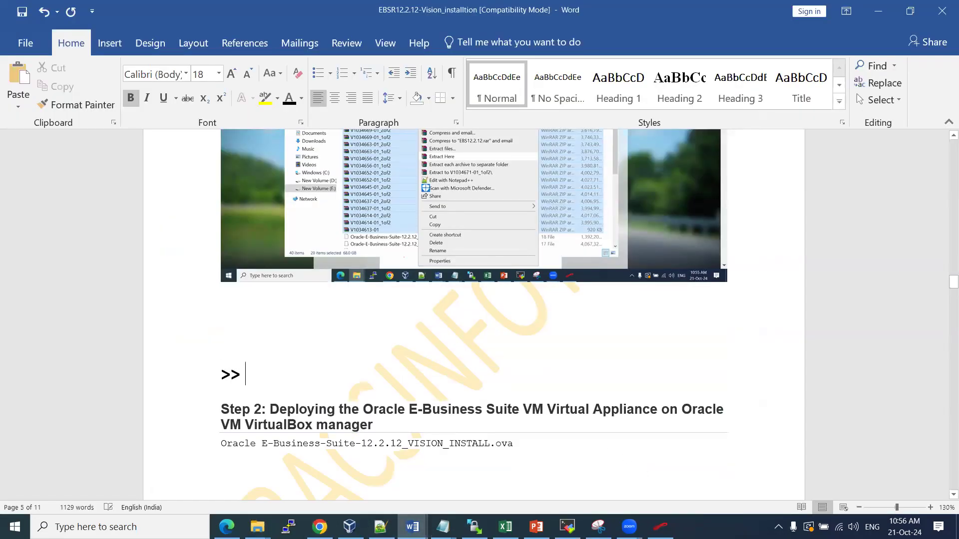
pyautogui.write('Concatinate / ')
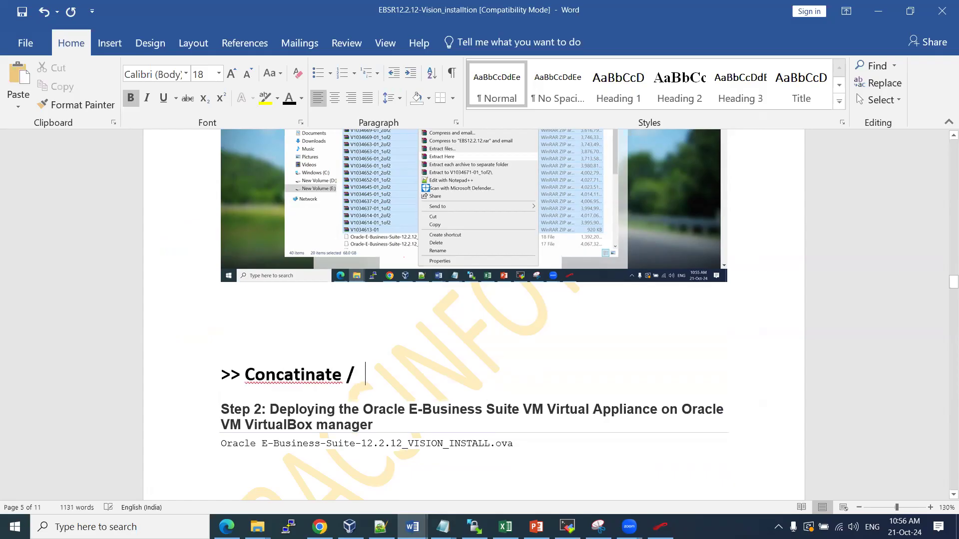
pyautogui.write('make sil')
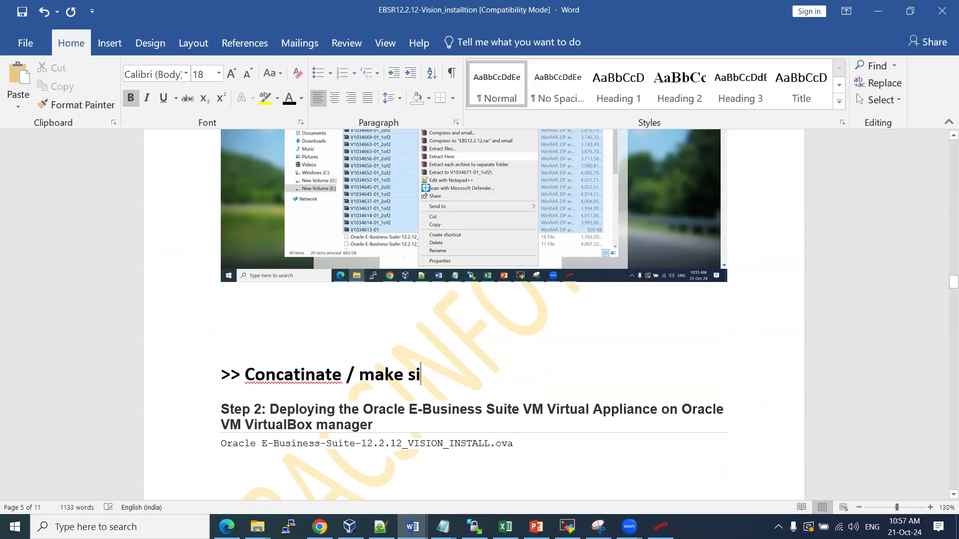
pyautogui.press('BackSpace')
pyautogui.write('ble')
pyautogui.press('BackSpace')
pyautogui.press('BackSpace')
pyautogui.press('BackSpace')
pyautogui.write('gl')
pyautogui.press('BackSpace')
pyautogui.press('BackSpace')
pyautogui.press('BackSpace')
pyautogui.write('ingle .ov')
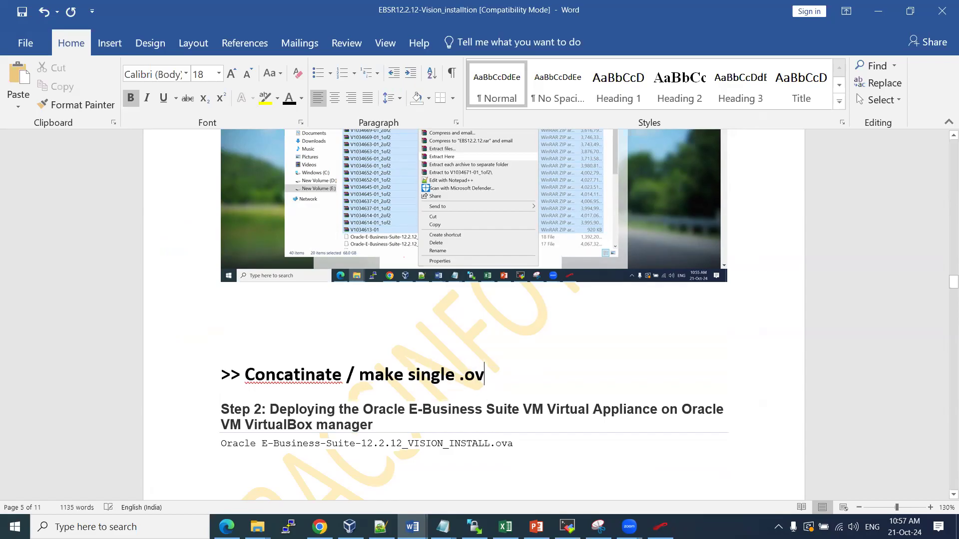
pyautogui.write('a file instal')
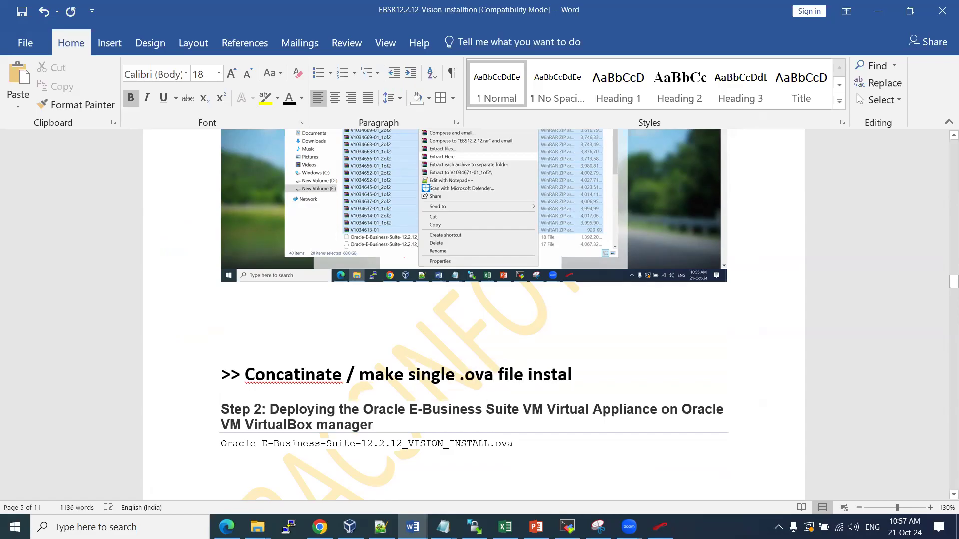
pyautogui.write('led of 18 indivi')
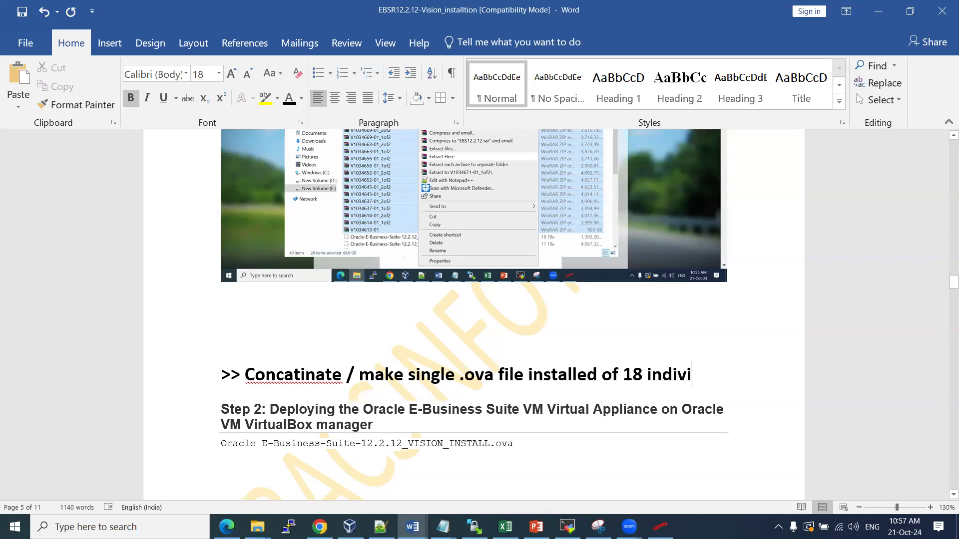
pyautogui.write('dual fi')
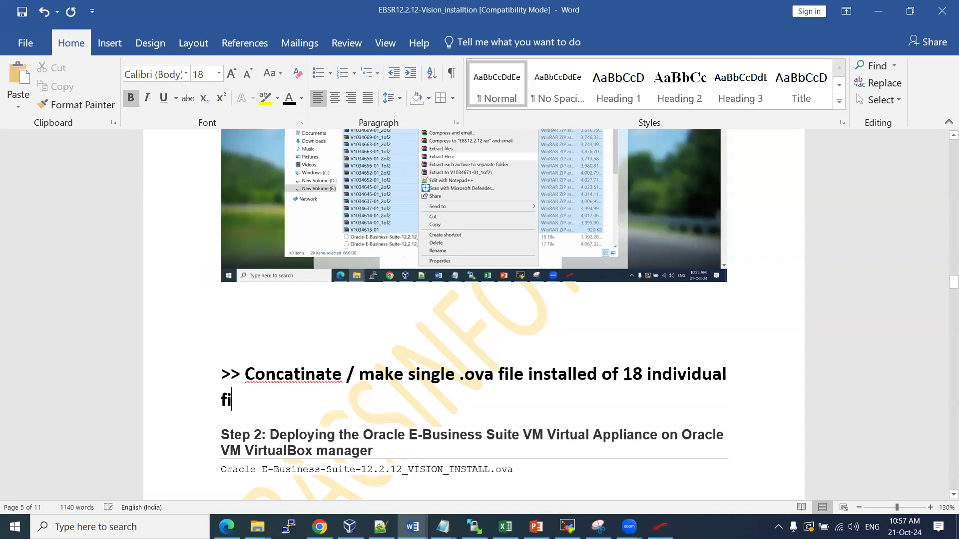
pyautogui.write('les ...')
pyautogui.press('Return')
pyautogui.hotkey('ctrl', 'v')
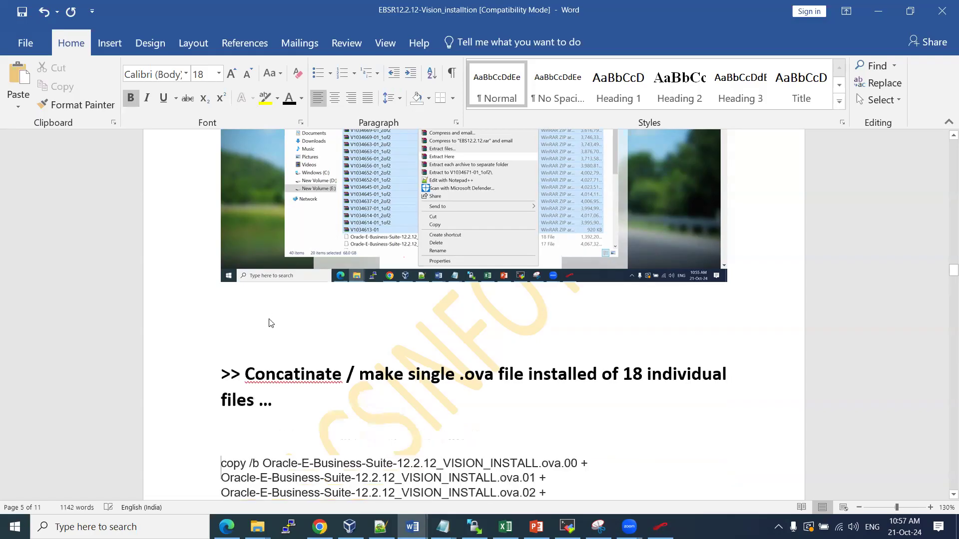
# Correct the heading's misspelled 'Concatinate' to 'Concatenate' using Word's spelling suggestion
pyautogui.scroll(5, 327, 330)
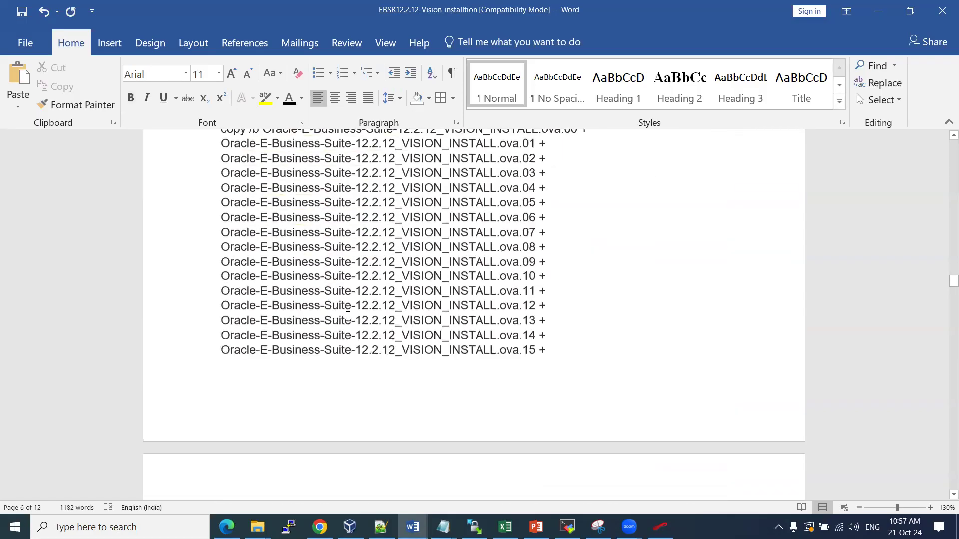
pyautogui.click(305, 159)
pyautogui.rightClick(306, 159)
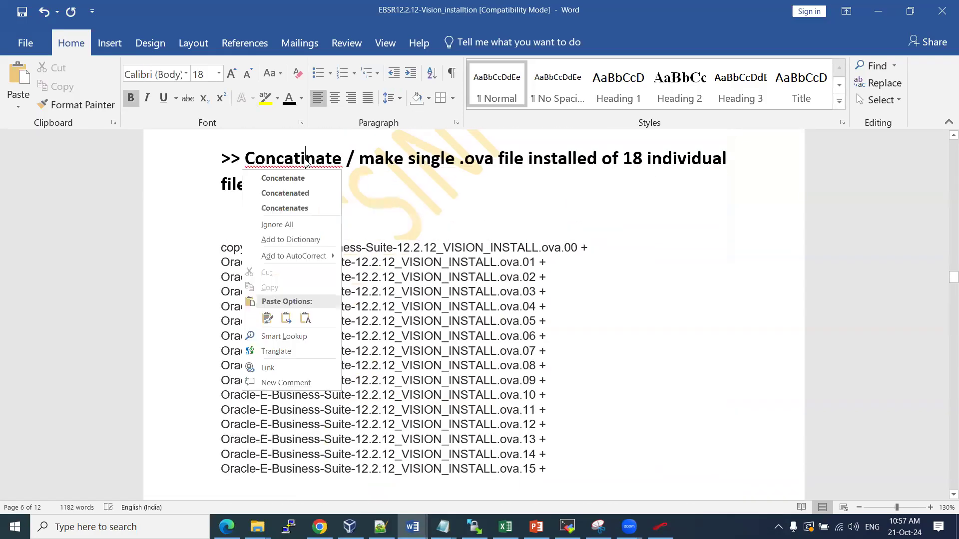
pyautogui.click(308, 193)
pyautogui.press('BackSpace')
pyautogui.press('BackSpace')
pyautogui.write('e')
pyautogui.scroll(-2, 407, 263)
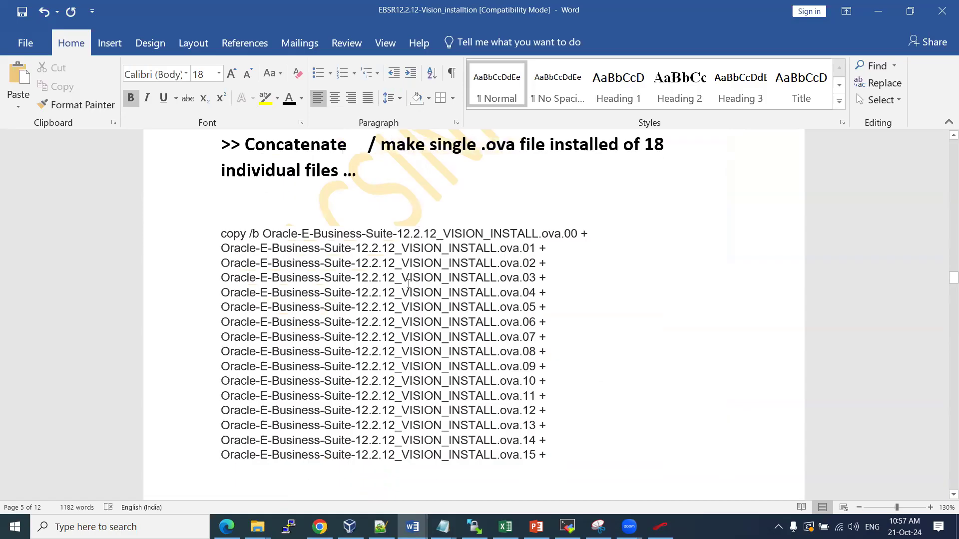
pyautogui.scroll(-1, 397, 247)
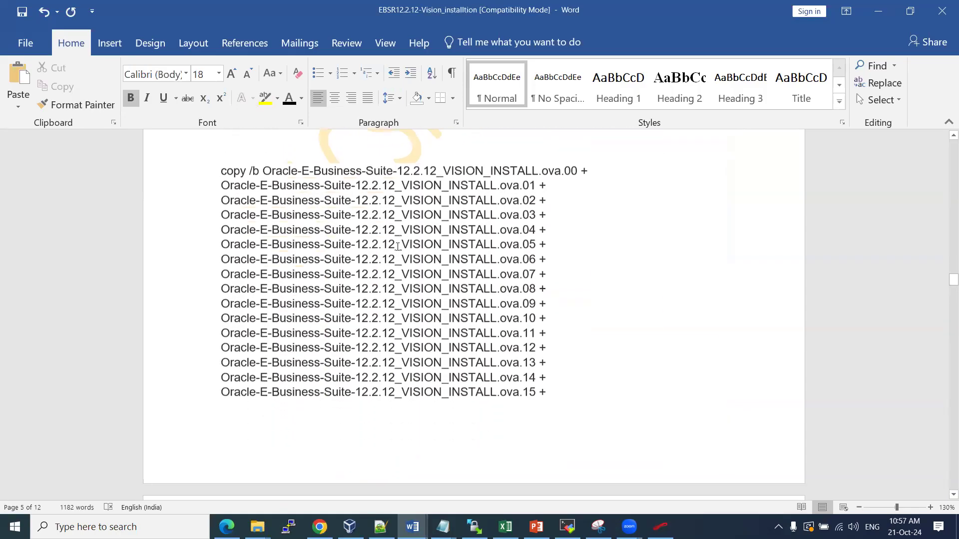
pyautogui.hotkey('alt', 'Tab')
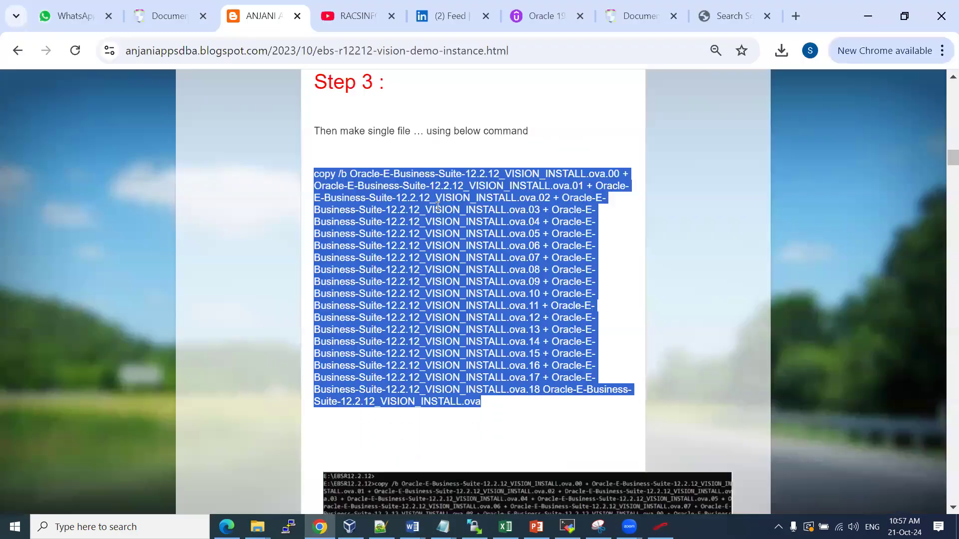
pyautogui.click(384, 206)
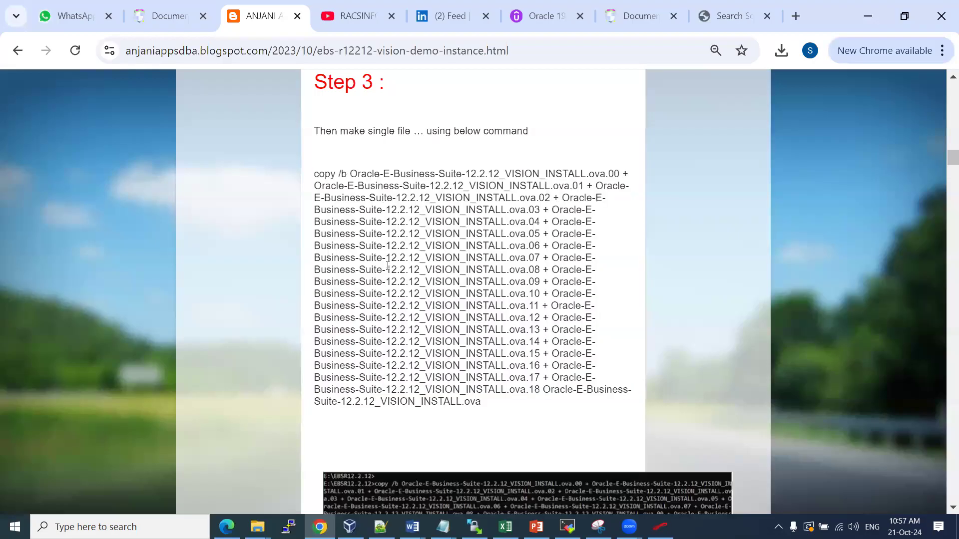
pyautogui.click(260, 525)
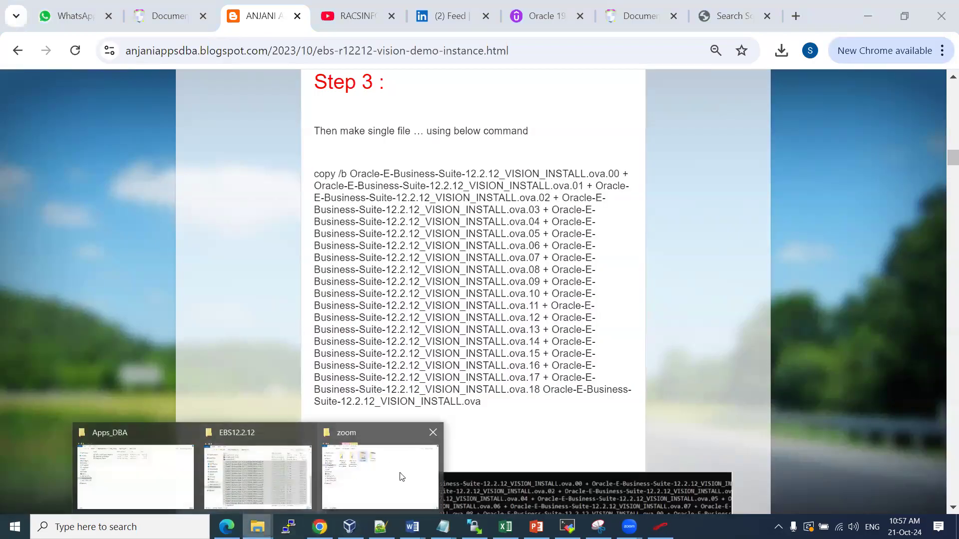
pyautogui.click(284, 478)
pyautogui.click(370, 293)
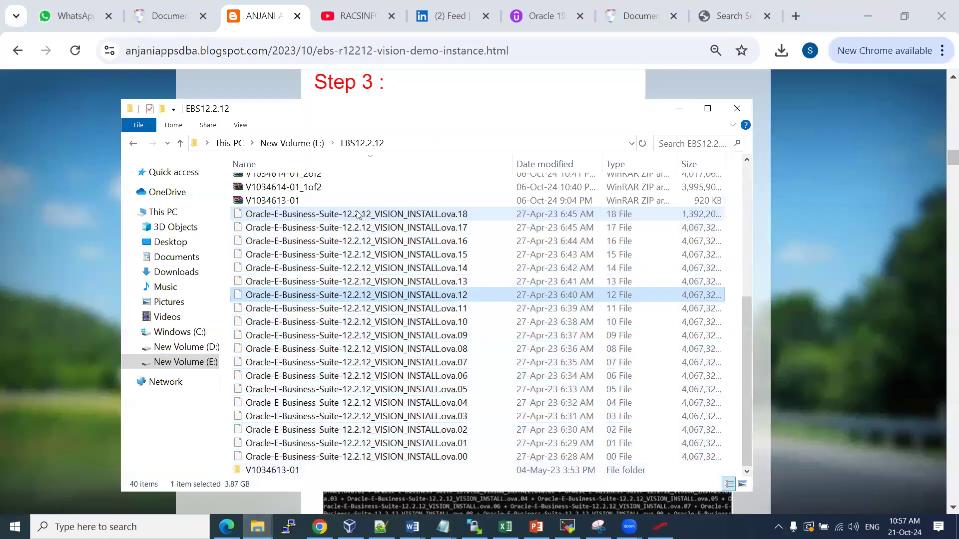
pyautogui.click(357, 215)
pyautogui.press('F2')
pyautogui.hotkey('ctrl', 'c')
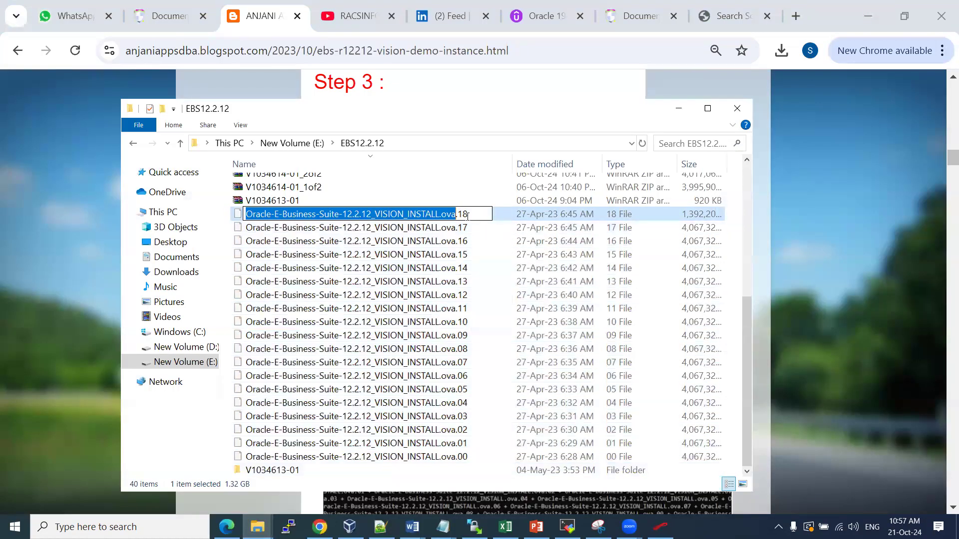
pyautogui.hotkey('alt', 'Tab')
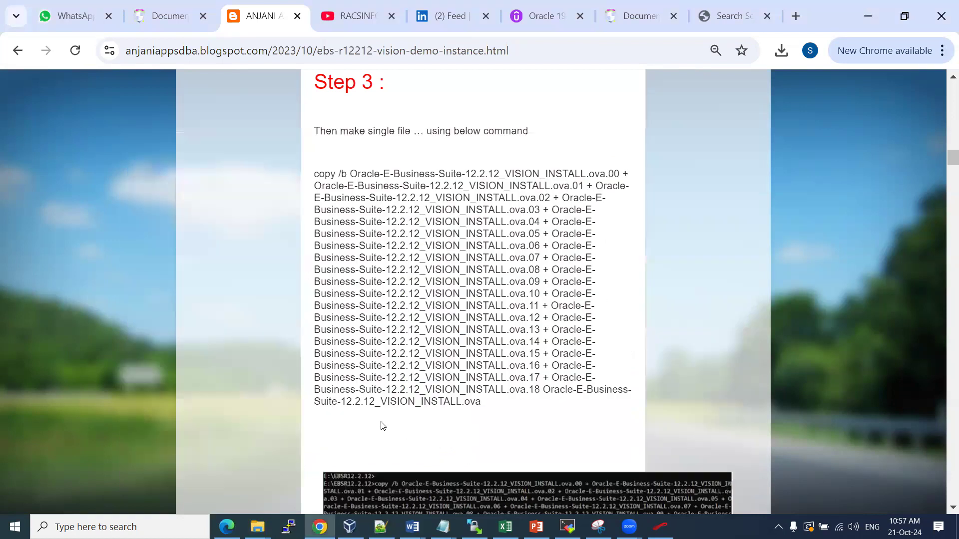
pyautogui.click(412, 527)
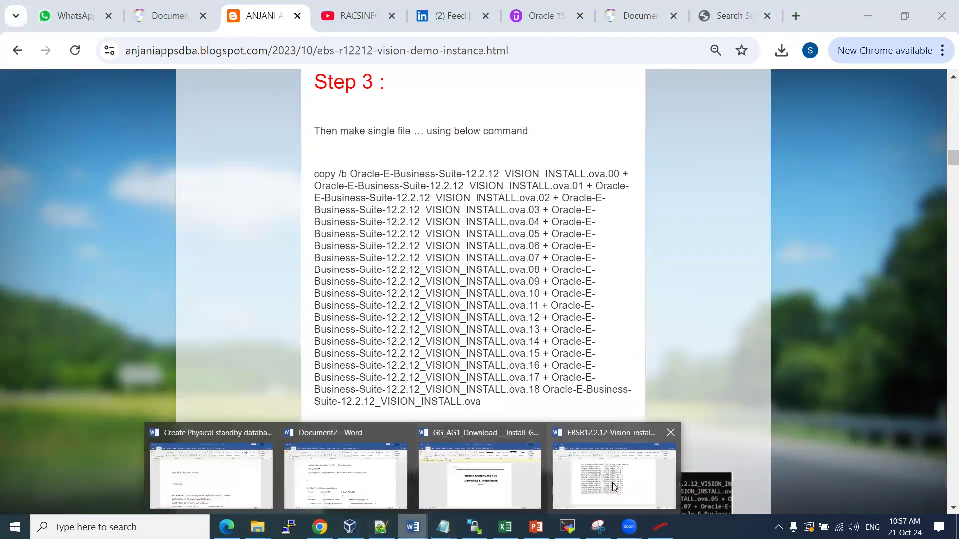
pyautogui.click(614, 479)
pyautogui.scroll(-4, 368, 387)
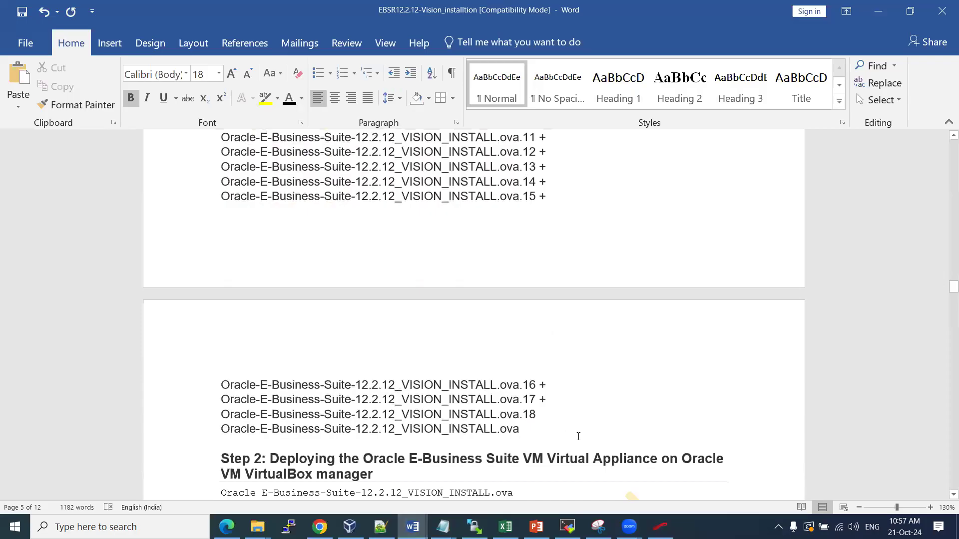
# Paste the combined .ova file name onto its own line and delete the duplicate and blank lines
pyautogui.click(550, 416)
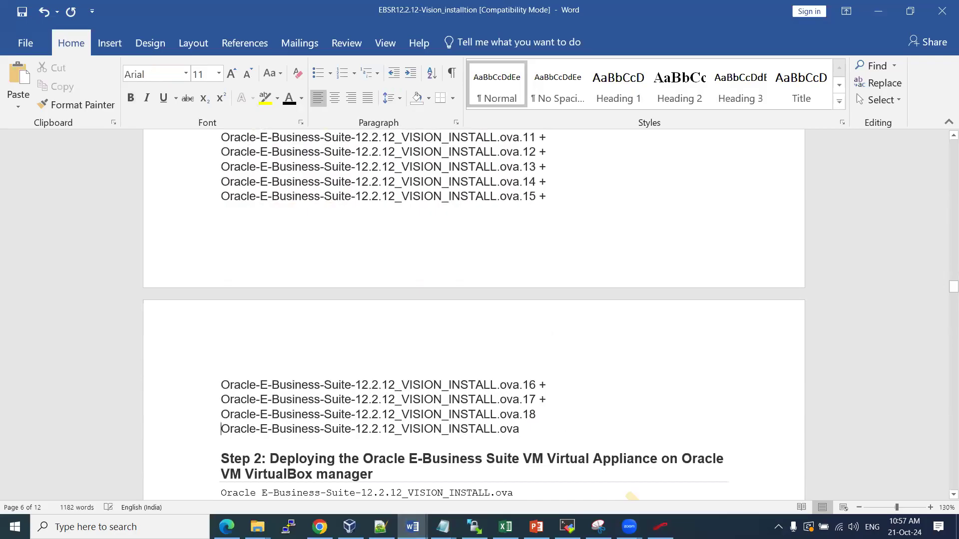
pyautogui.hotkey('ctrl', 'v')
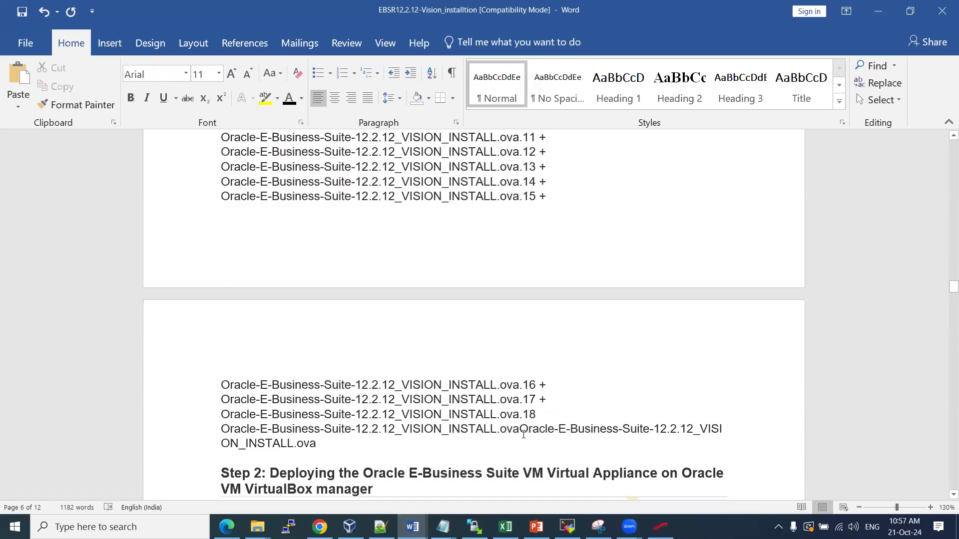
pyautogui.press('Return')
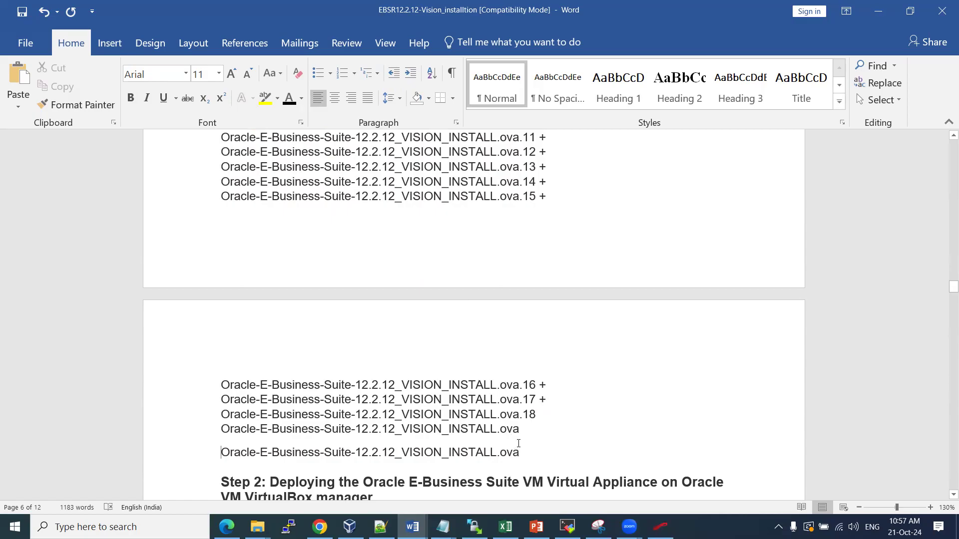
pyautogui.click(520, 427)
pyautogui.moveTo(525, 427); pyautogui.dragTo(230, 433)
pyautogui.press('Delete')
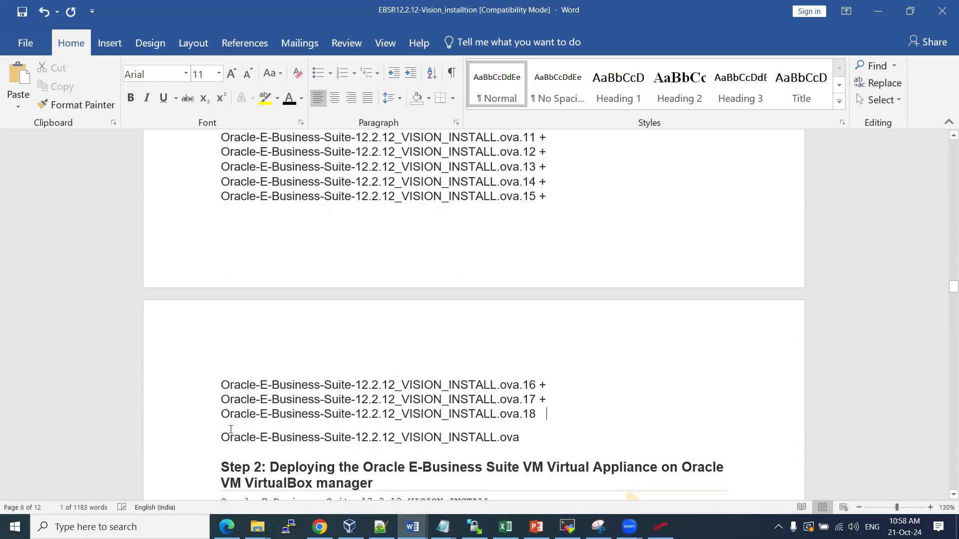
pyautogui.press('Delete')
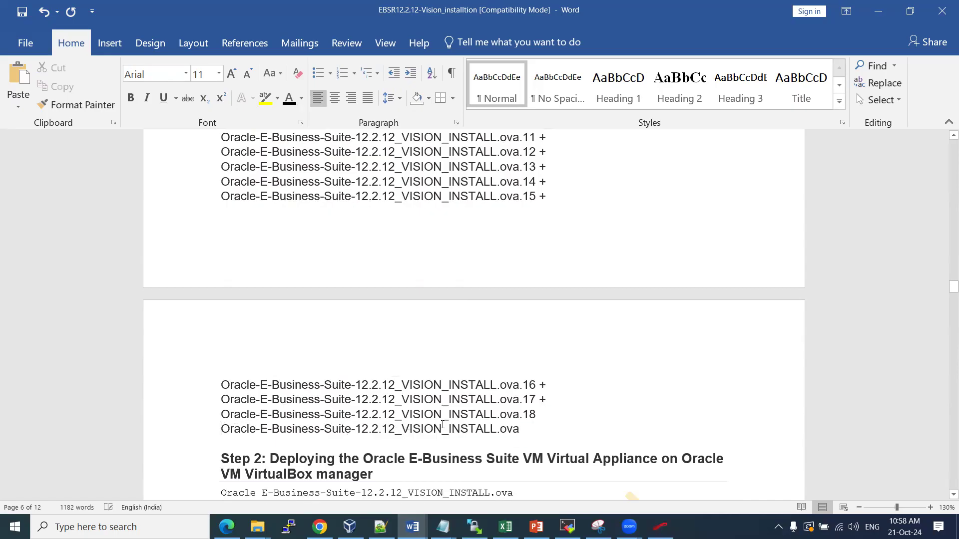
# Highlight Oracle-E-Business-Suite-12.2.12_VISION_INSTALL.ova in yellow, then select the split-part lines
pyautogui.doubleClick(486, 414)
pyautogui.moveTo(509, 430); pyautogui.dragTo(232, 432)
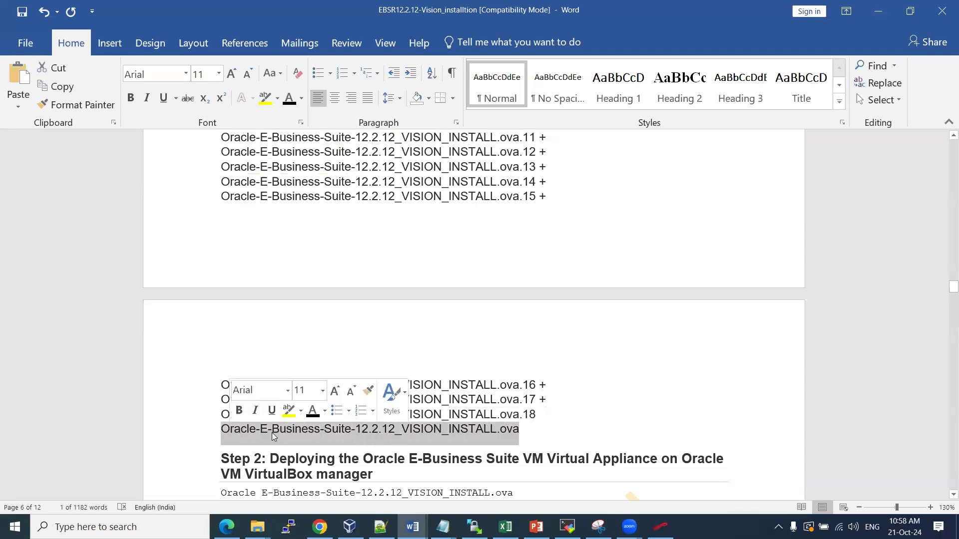
pyautogui.click(288, 411)
pyautogui.click(532, 432)
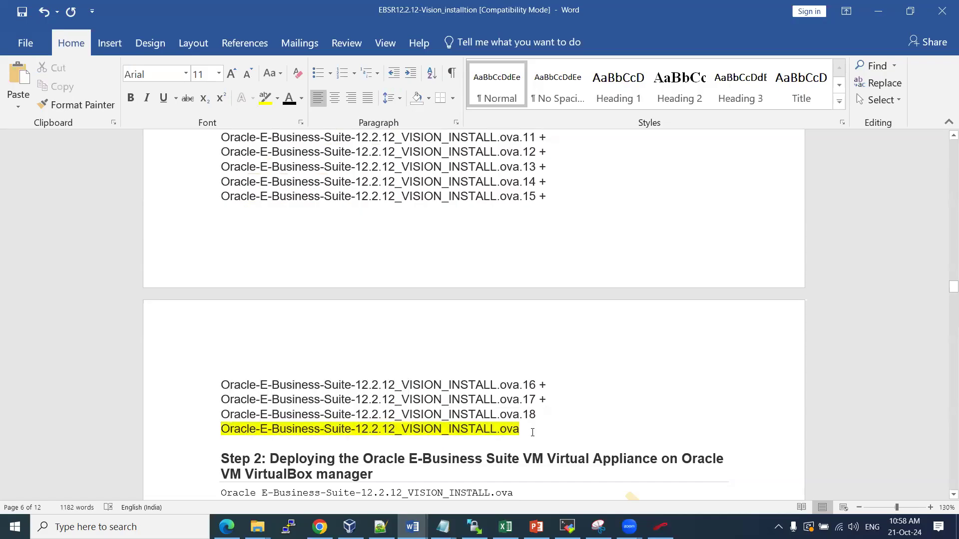
pyautogui.moveTo(520, 432); pyautogui.dragTo(220, 156)
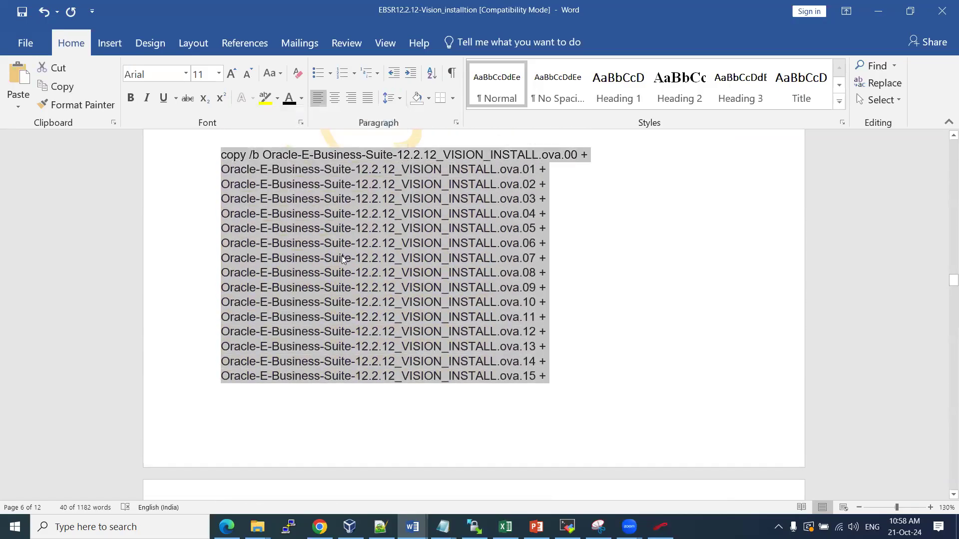
pyautogui.scroll(2, 327, 269)
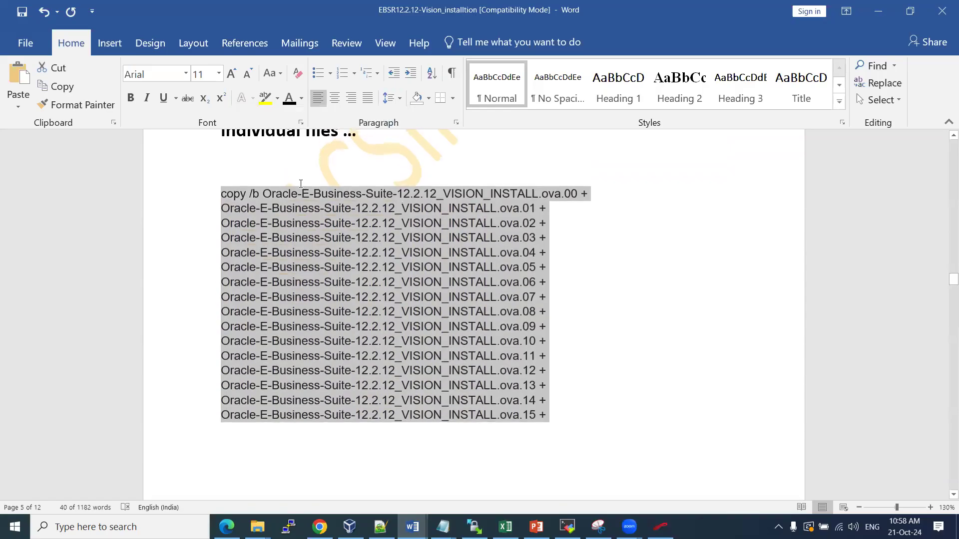
# Add the note '>> connect cmd and go to the location of below files then copy past the below command' above the copy lines
pyautogui.click(269, 168)
pyautogui.write('conn')
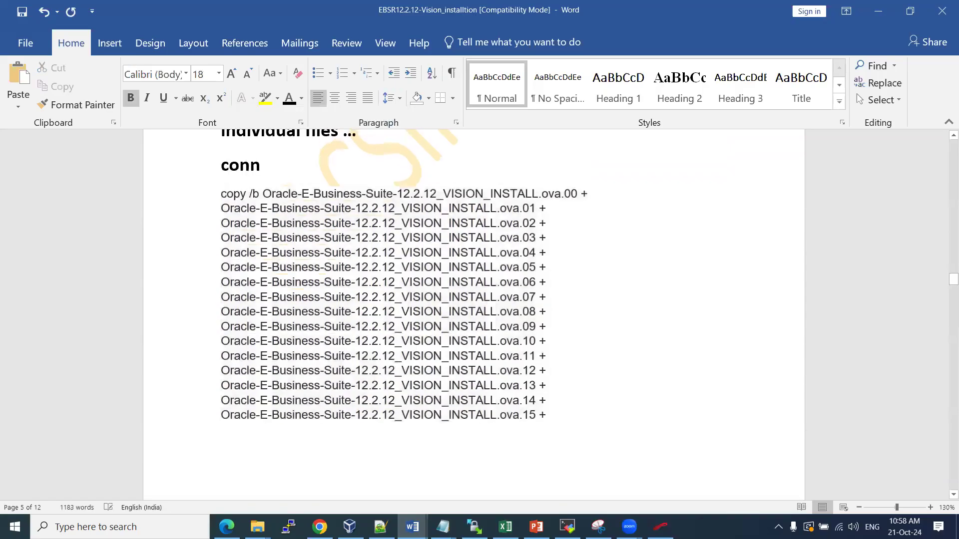
pyautogui.press('BackSpace')
pyautogui.press('BackSpace')
pyautogui.press('BackSpace')
pyautogui.press('BackSpace')
pyautogui.write('>> connect cmd ')
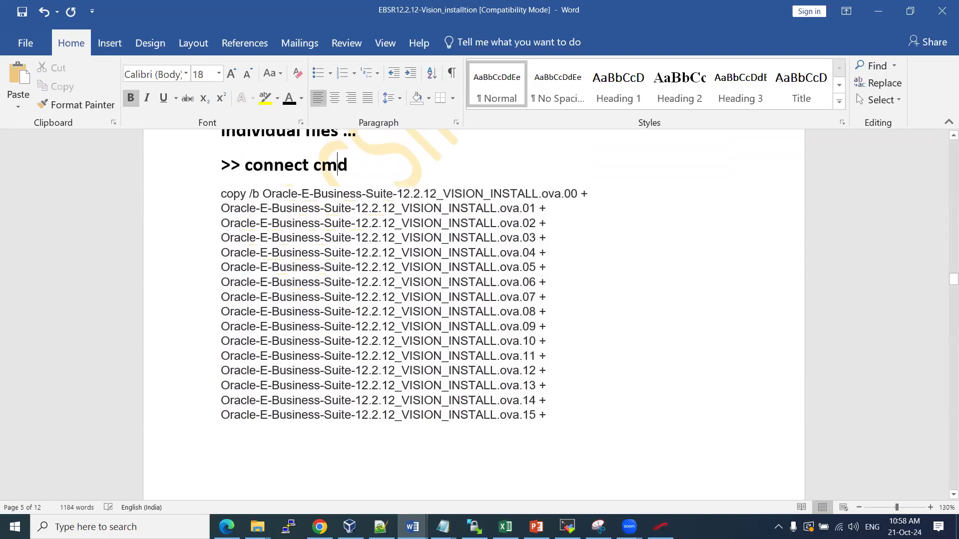
pyautogui.write('and go to the location of bel')
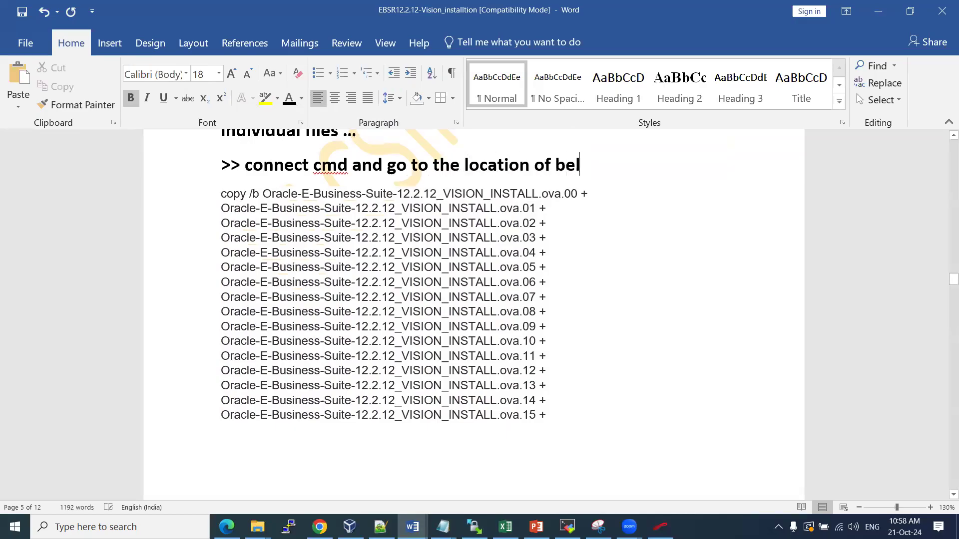
pyautogui.write('ow files the')
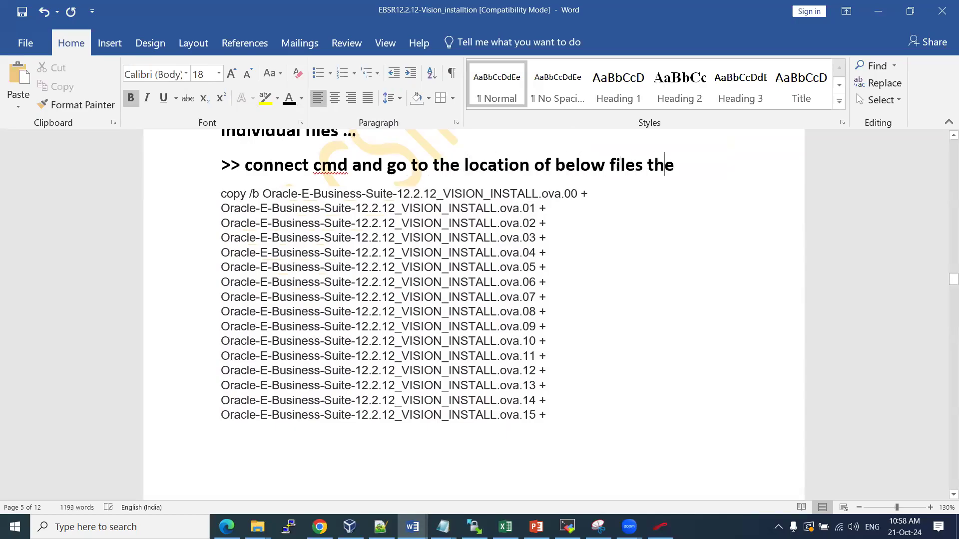
pyautogui.write('n copy')
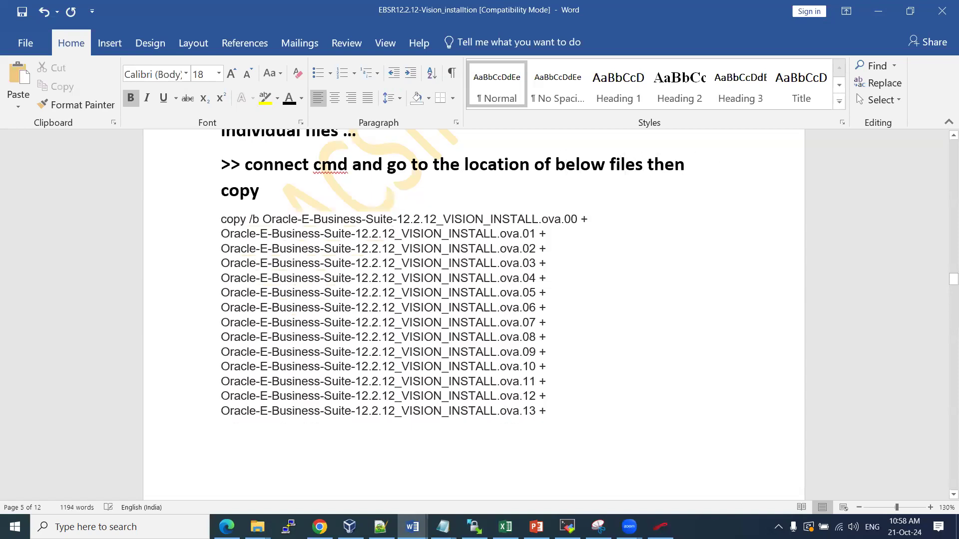
pyautogui.write(' past the be')
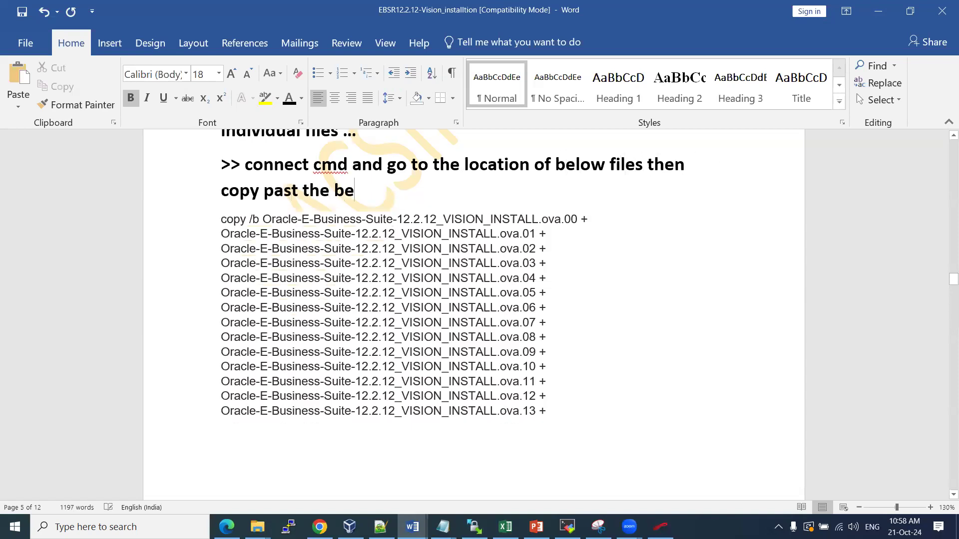
pyautogui.write('low command.')
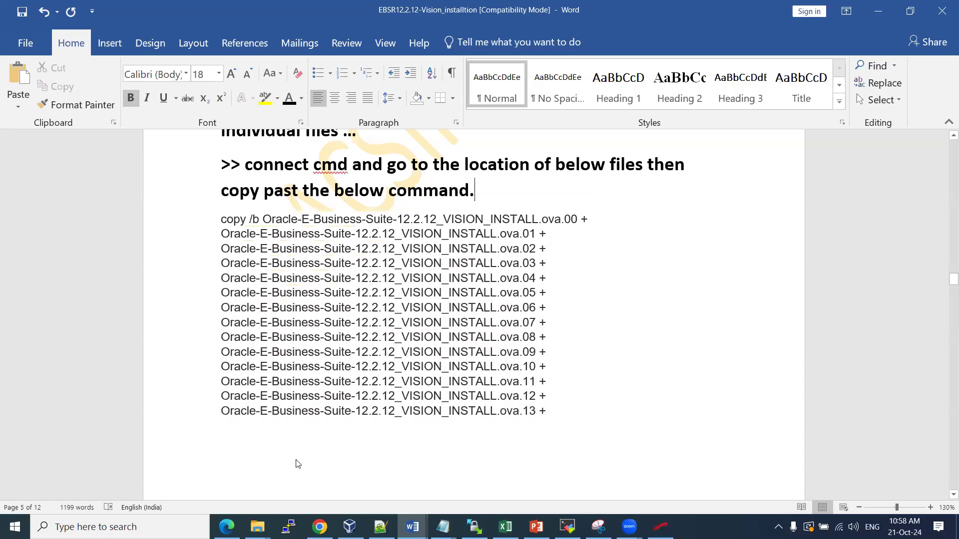
pyautogui.click(320, 527)
pyautogui.scroll(-5, 379, 210)
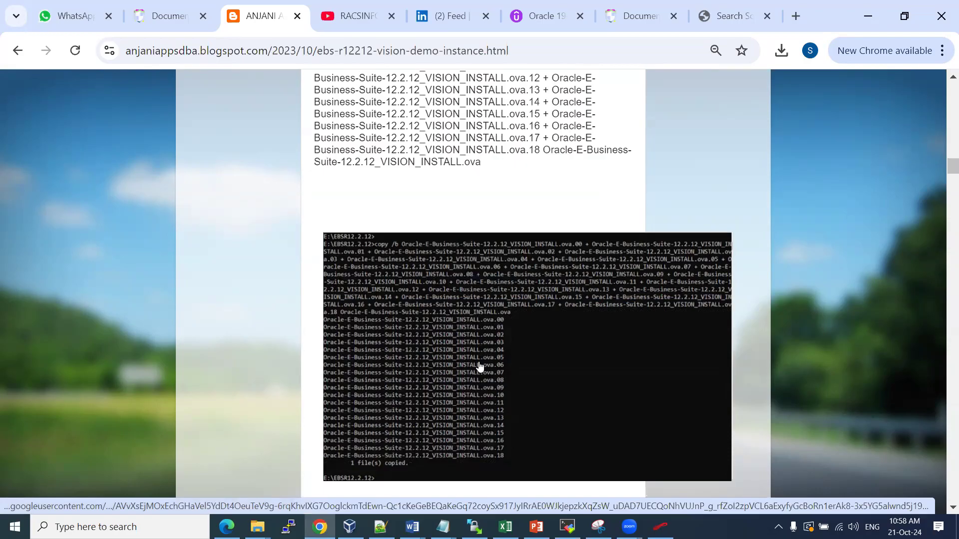
# Copy the blog's complete Step 3 copy /b command and bring up the Notepad++ note with E:\EBS12.2.12
pyautogui.scroll(-6, 460, 340)
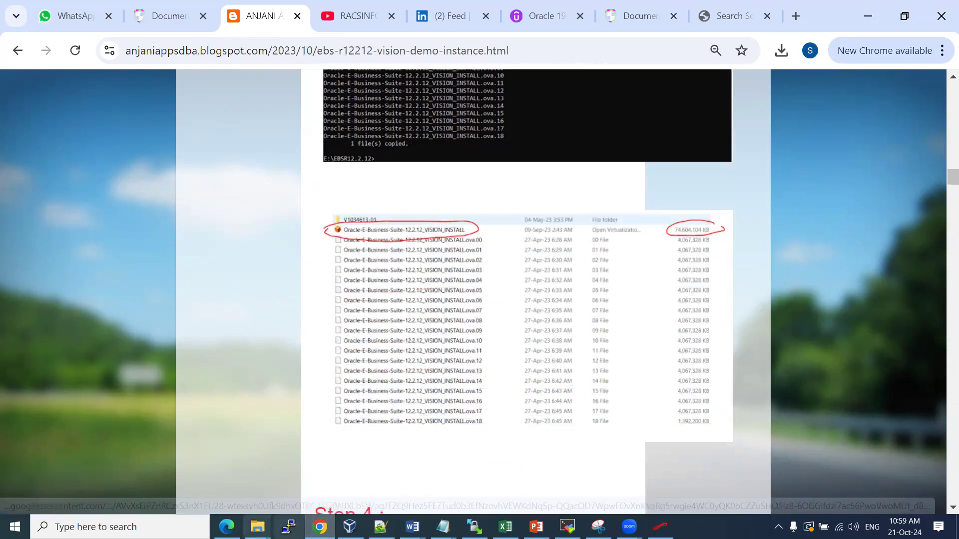
pyautogui.moveTo(257, 527)
pyautogui.click(387, 467)
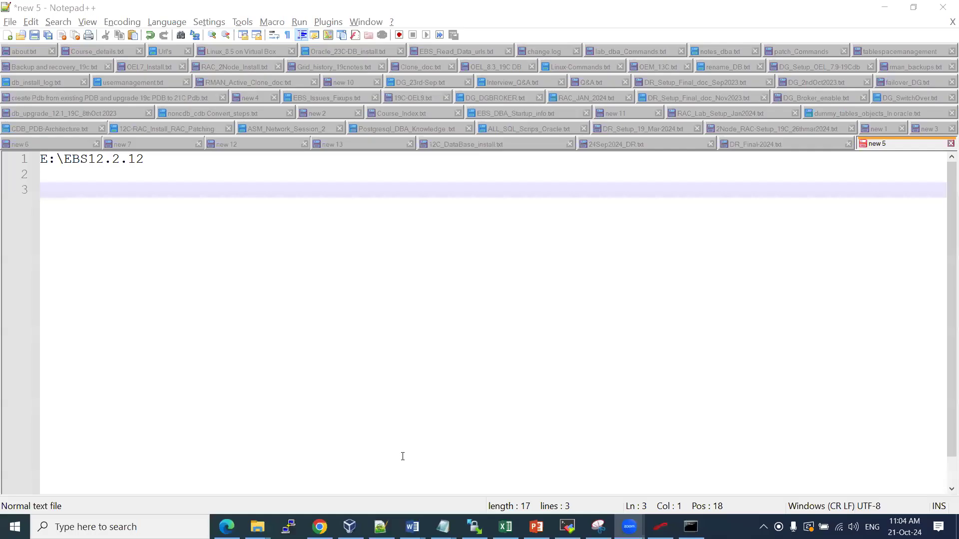
pyautogui.hotkey('alt', 'Tab')
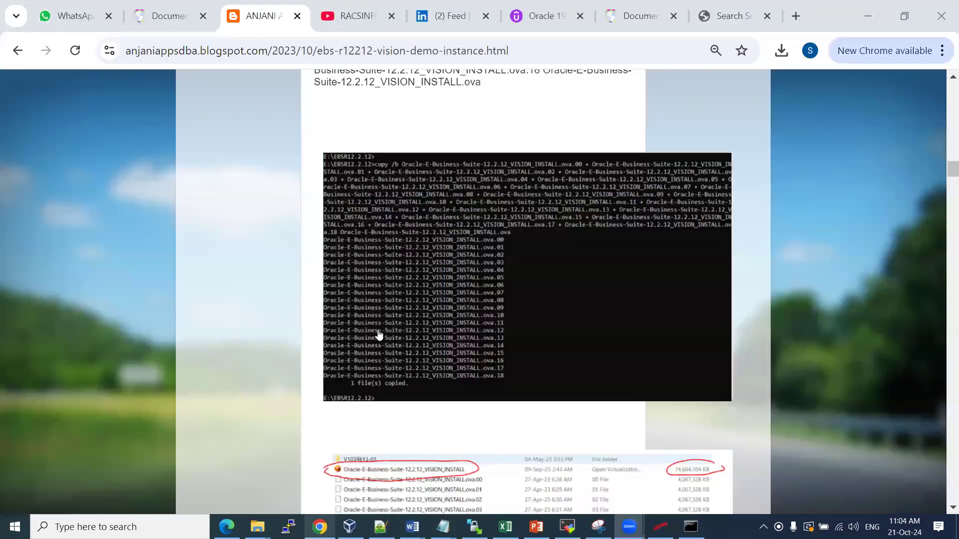
pyautogui.scroll(3, 390, 180)
pyautogui.scroll(5, 411, 198)
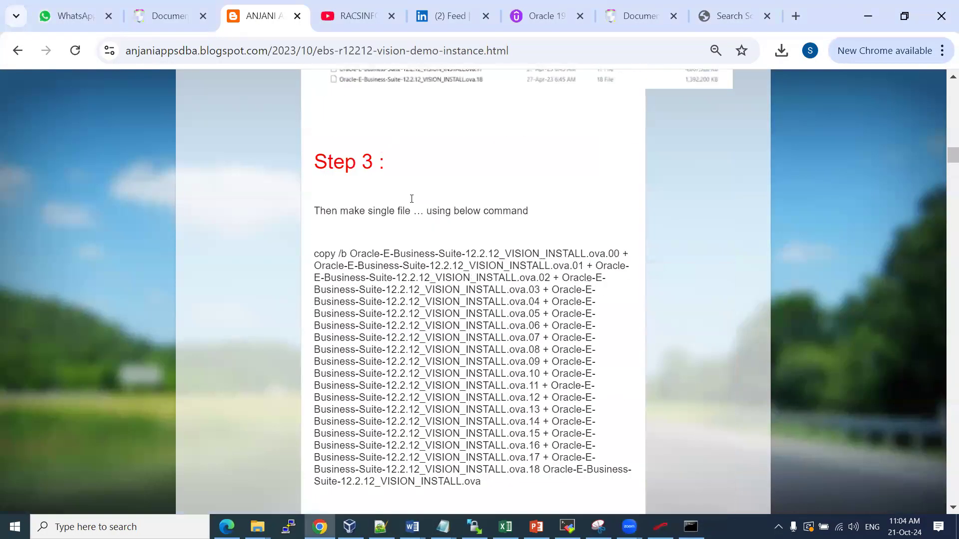
pyautogui.moveTo(315, 253); pyautogui.dragTo(479, 480)
pyautogui.press('super+c')
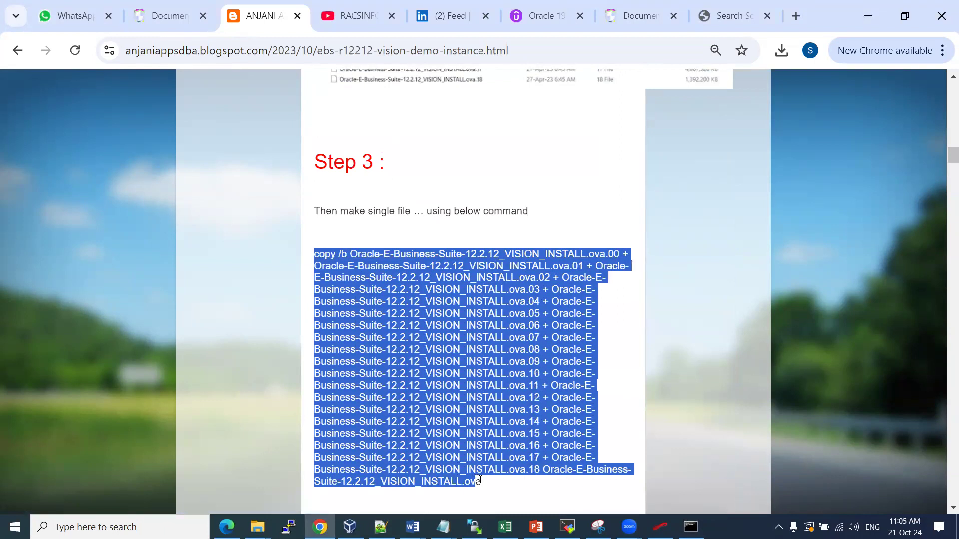
pyautogui.click(380, 526)
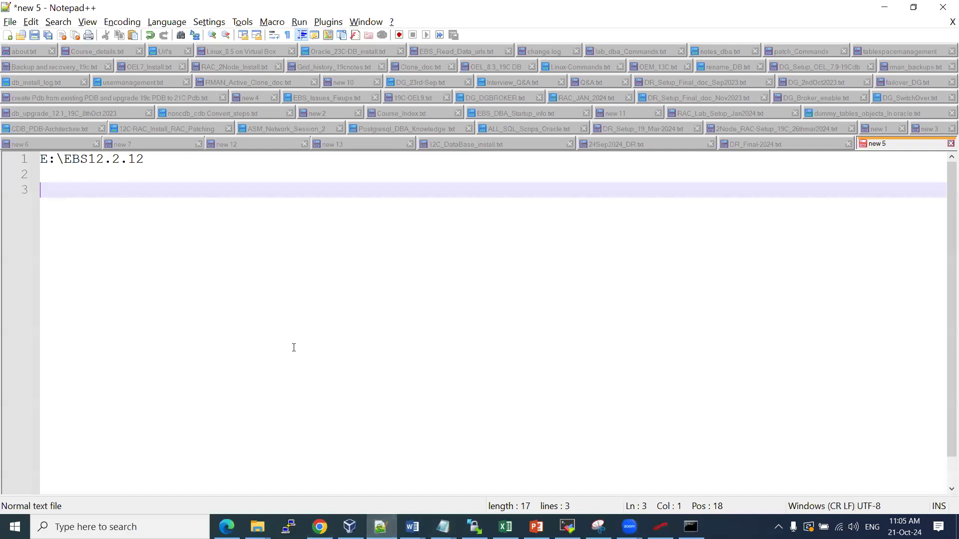
# Paste the copy /b join command onto line 3 of the Notepad++ note and select that line
pyautogui.write('...ova.17 + Oracle-E-Business-Suite-12.2.12_VISION_INSTALL.ova.18 Oracle-E-Business-Suite-12.2.12_VISION_INSTALL.ova')
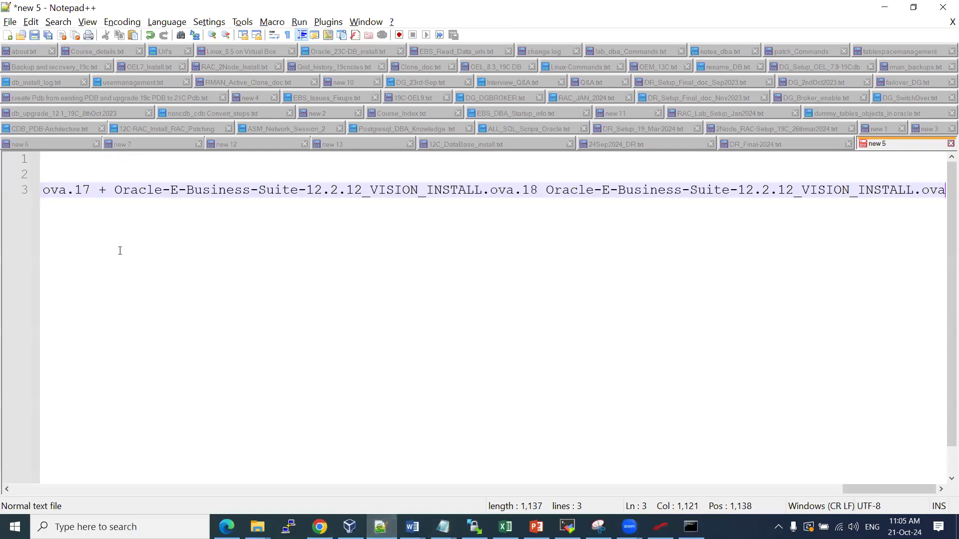
pyautogui.press('Return')
pyautogui.press('Return')
pyautogui.click(41, 190)
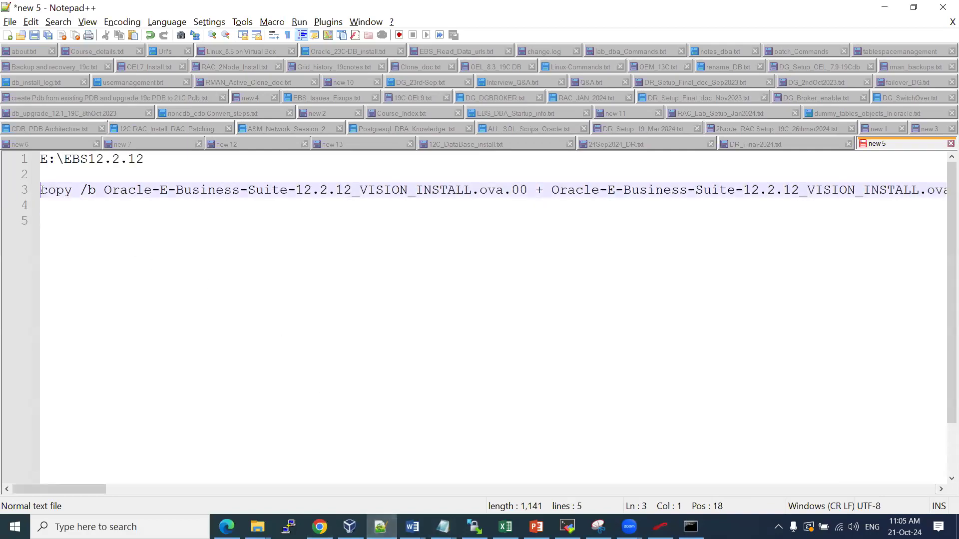
pyautogui.hotkey('shift', 'End')
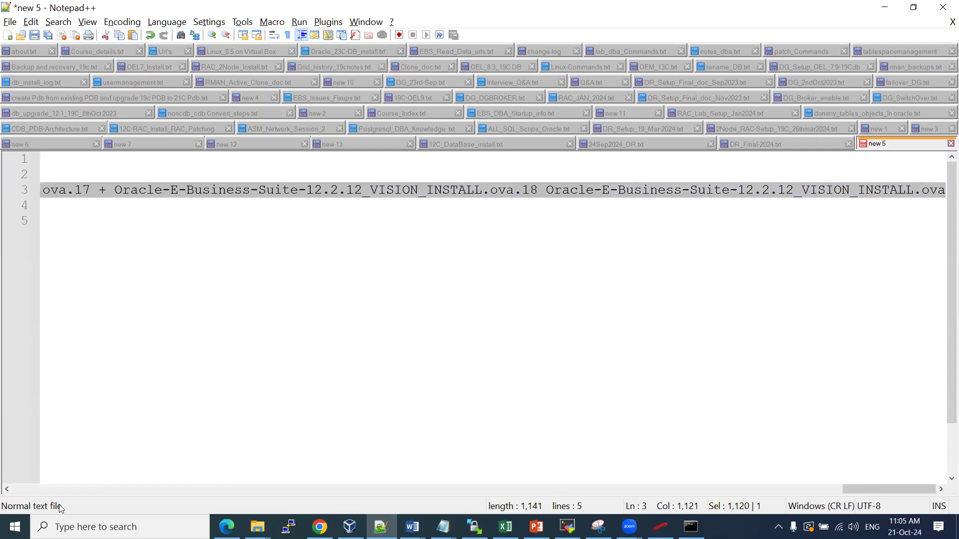
pyautogui.moveTo(849, 489); pyautogui.dragTo(18, 469)
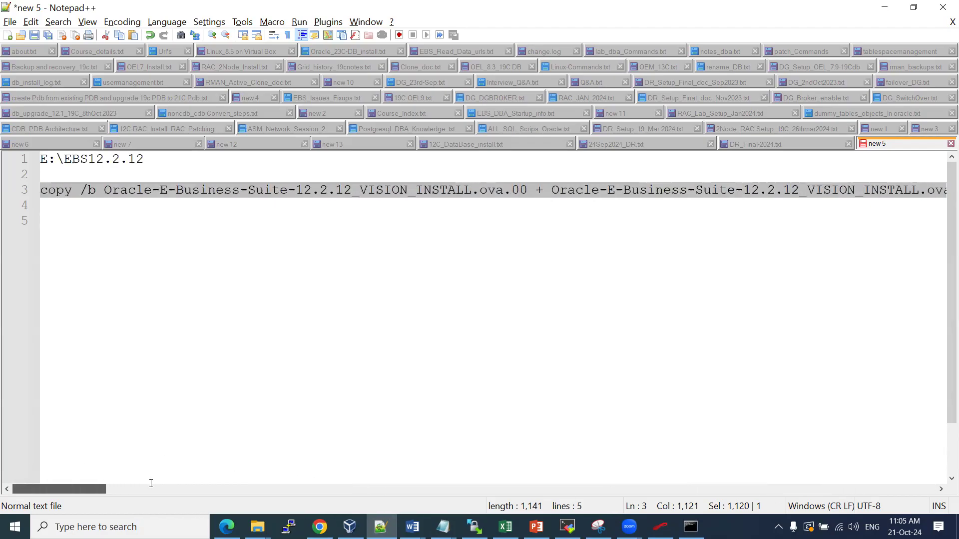
pyautogui.click(690, 527)
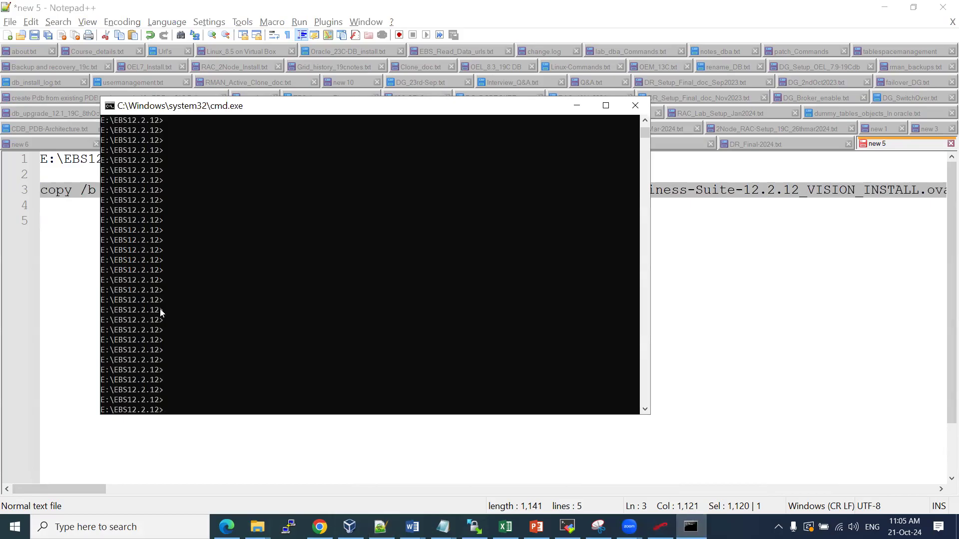
# Run the pasted copy /b join in Command Prompt and watch the VISION_INSTALL .ova grow in EBS12.2.12
pyautogui.click(257, 527)
pyautogui.click(258, 480)
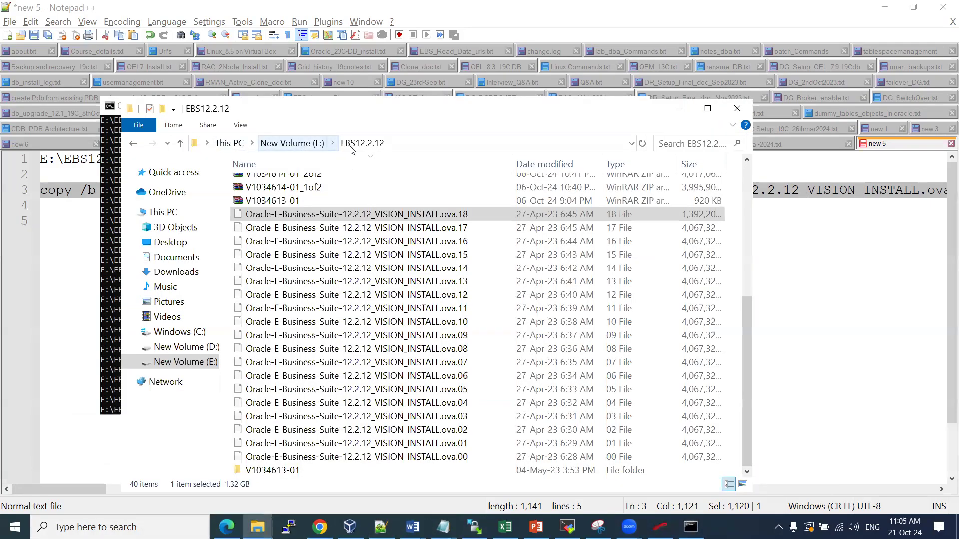
pyautogui.click(69, 232)
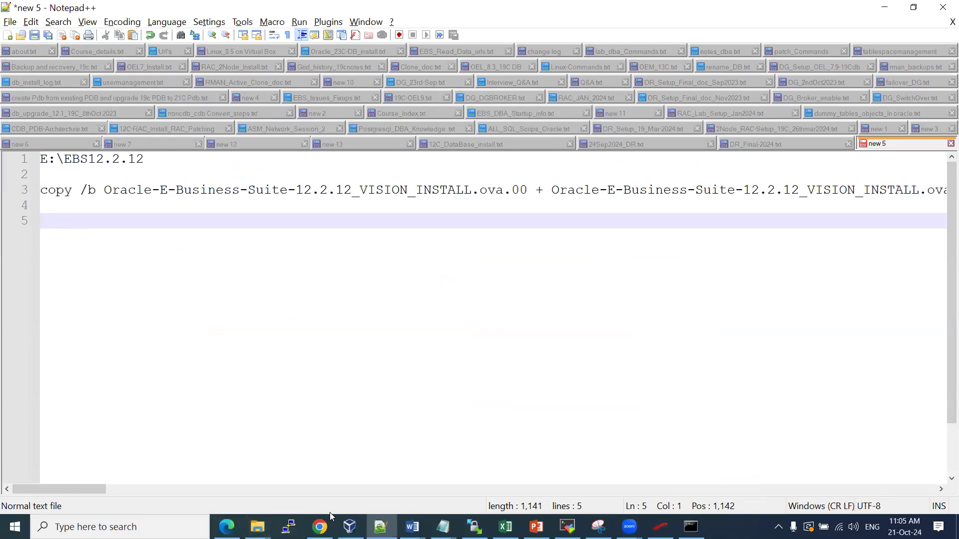
pyautogui.click(690, 527)
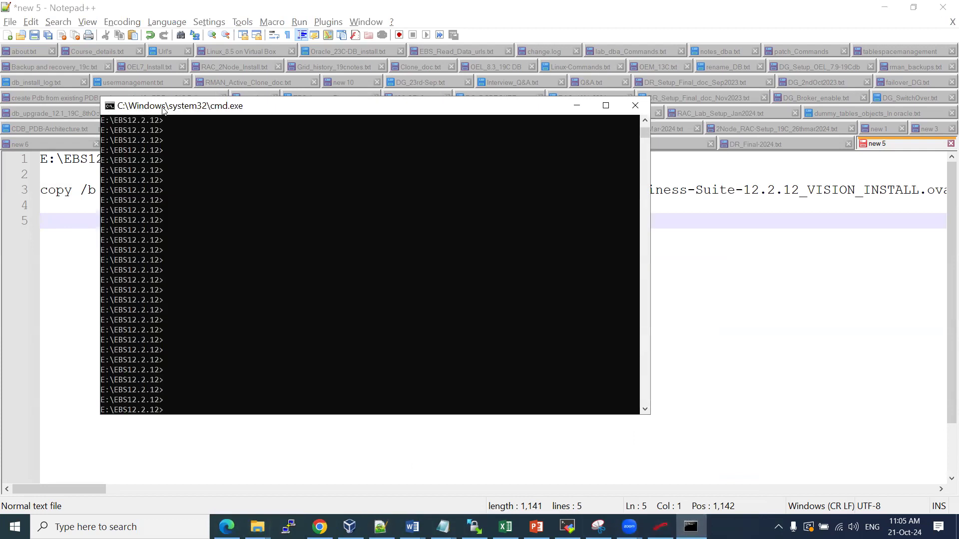
pyautogui.rightClick(285, 210)
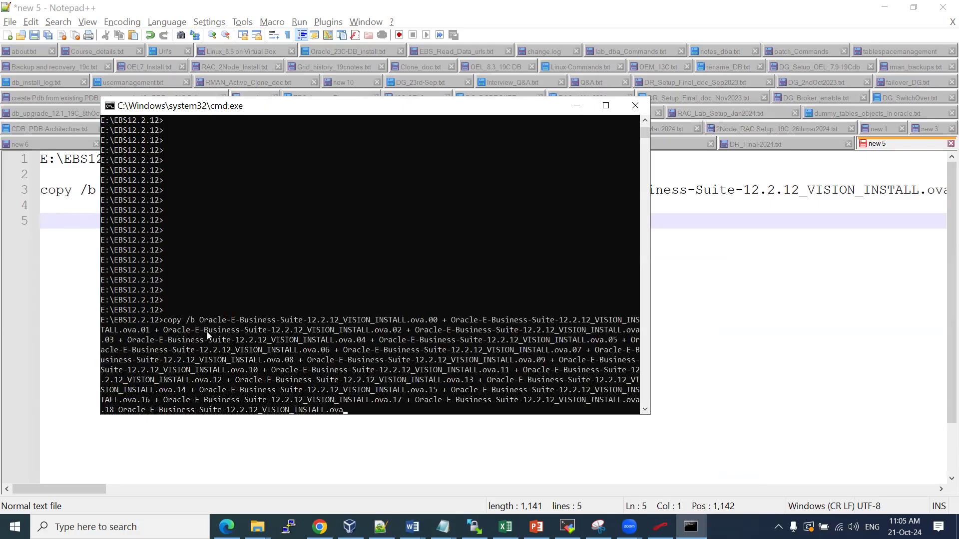
pyautogui.press('Return')
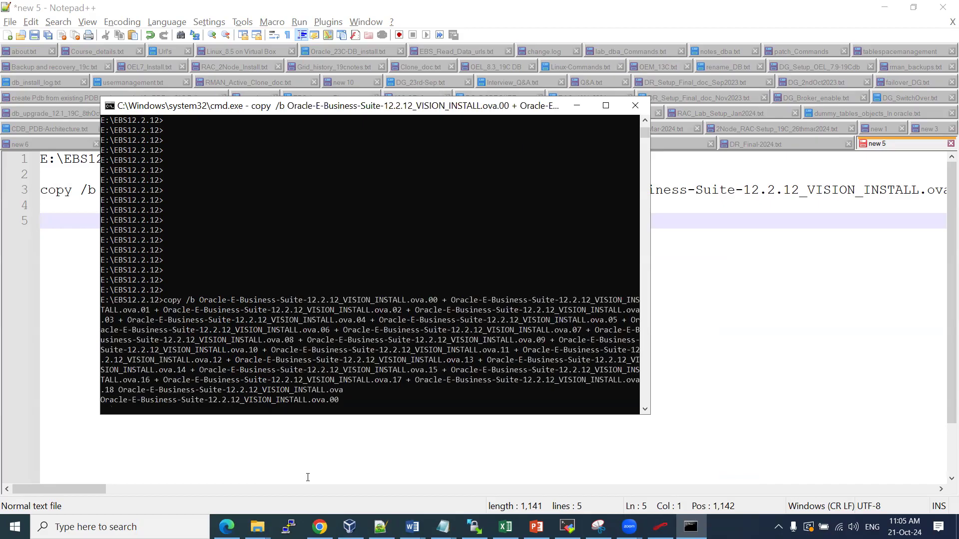
pyautogui.click(256, 527)
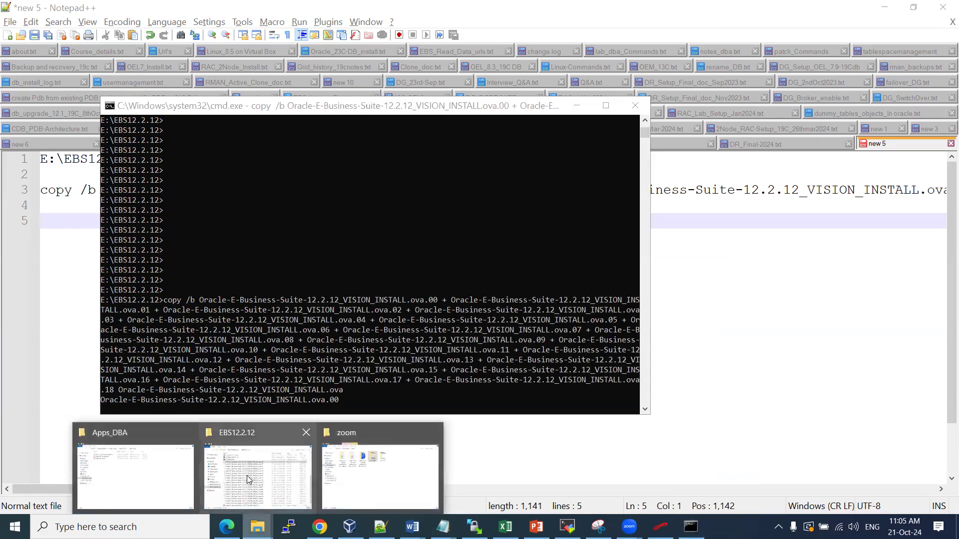
pyautogui.click(248, 480)
pyautogui.scroll(-4, 358, 297)
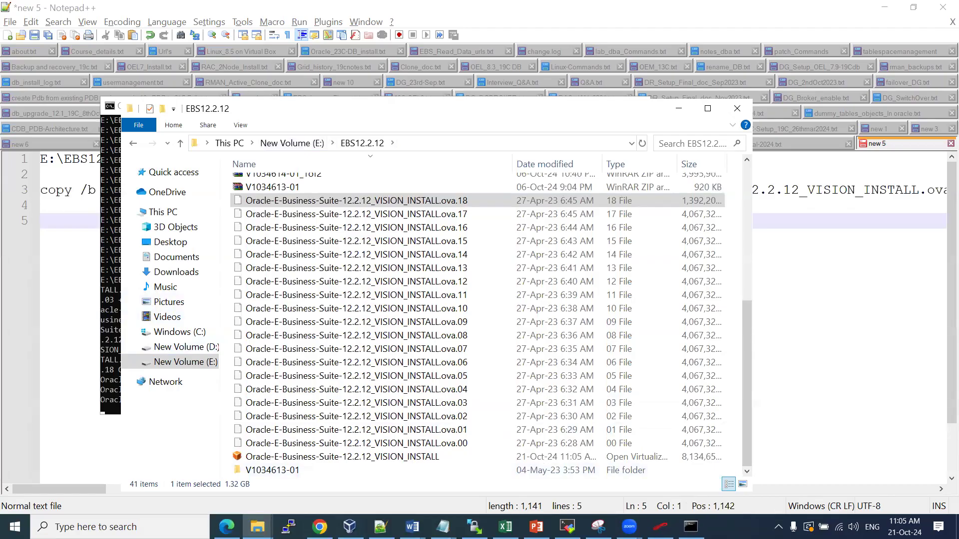
# Wait until Command Prompt reports '1 file(s) copied' and the combined .ova reaches about 74.6 GB
pyautogui.click(690, 526)
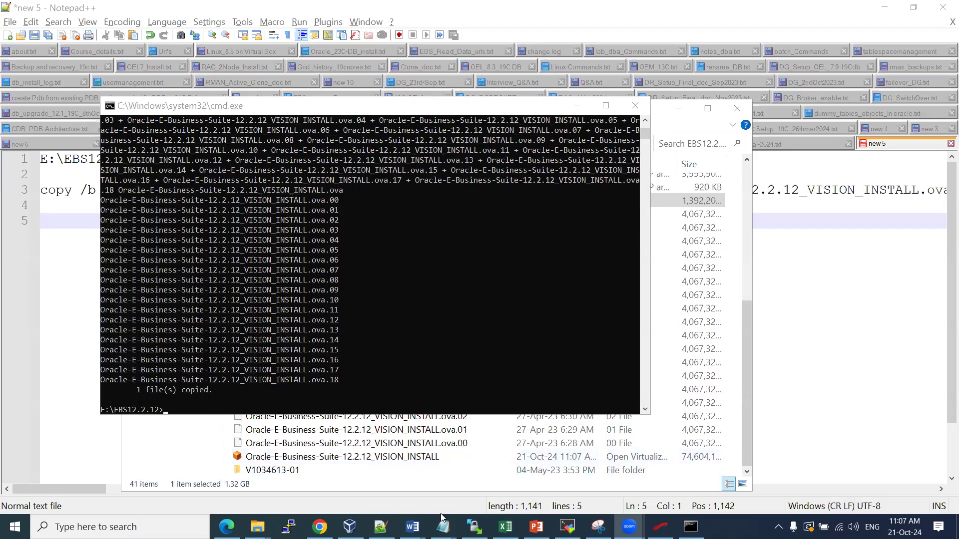
pyautogui.moveTo(257, 527)
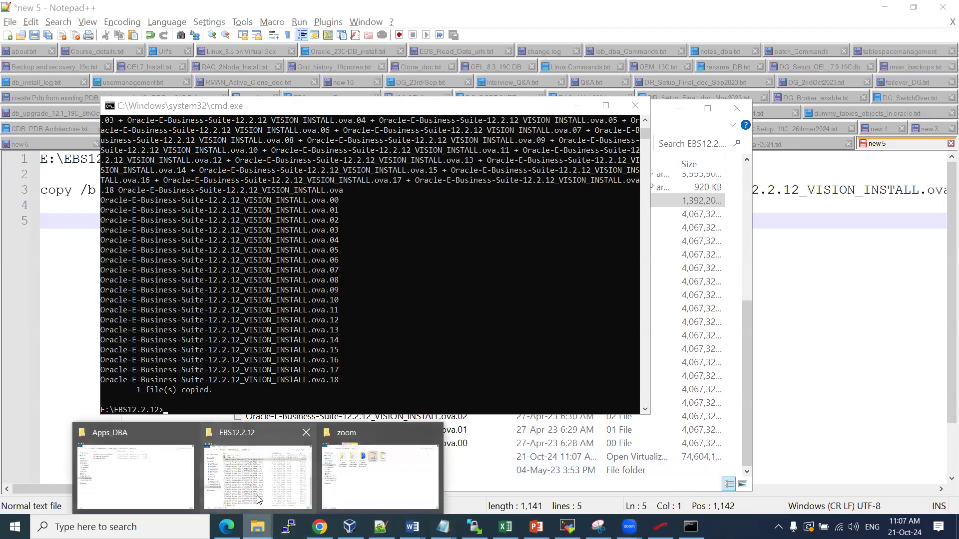
pyautogui.click(299, 459)
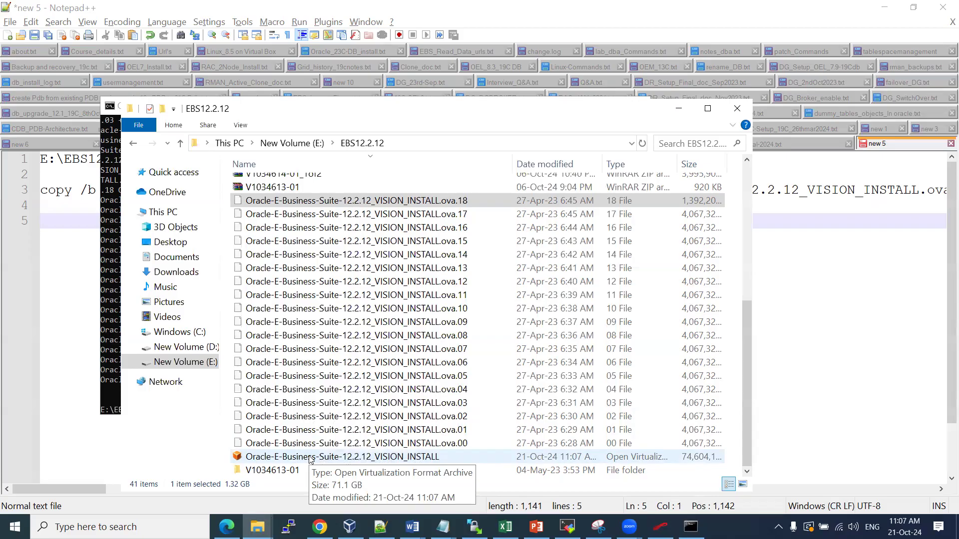
pyautogui.click(289, 187)
pyautogui.scroll(5, 289, 200)
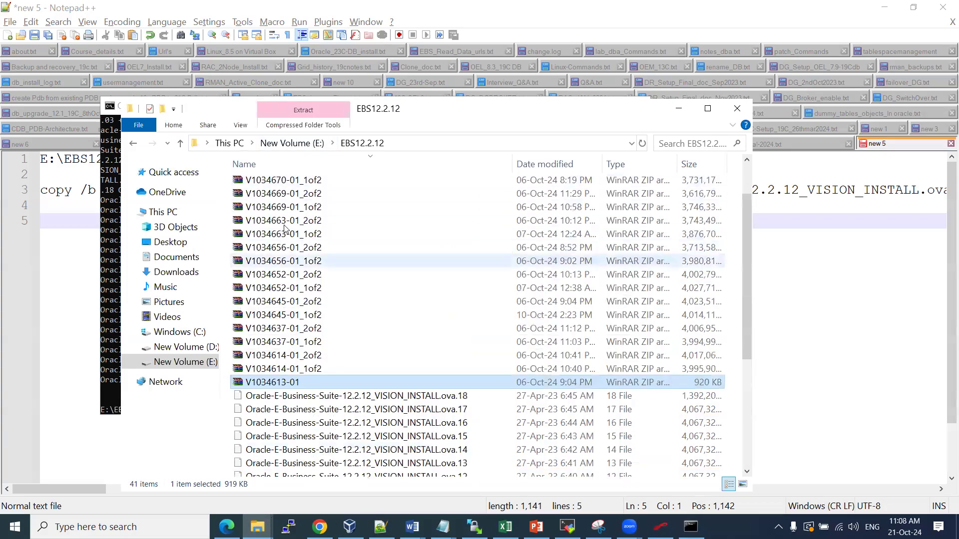
pyautogui.scroll(-3, 297, 244)
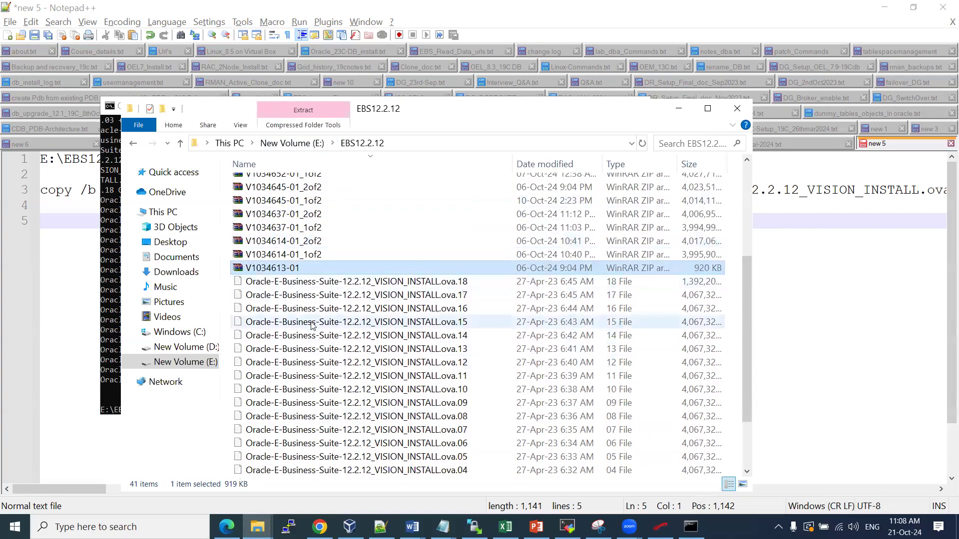
pyautogui.scroll(-2, 316, 311)
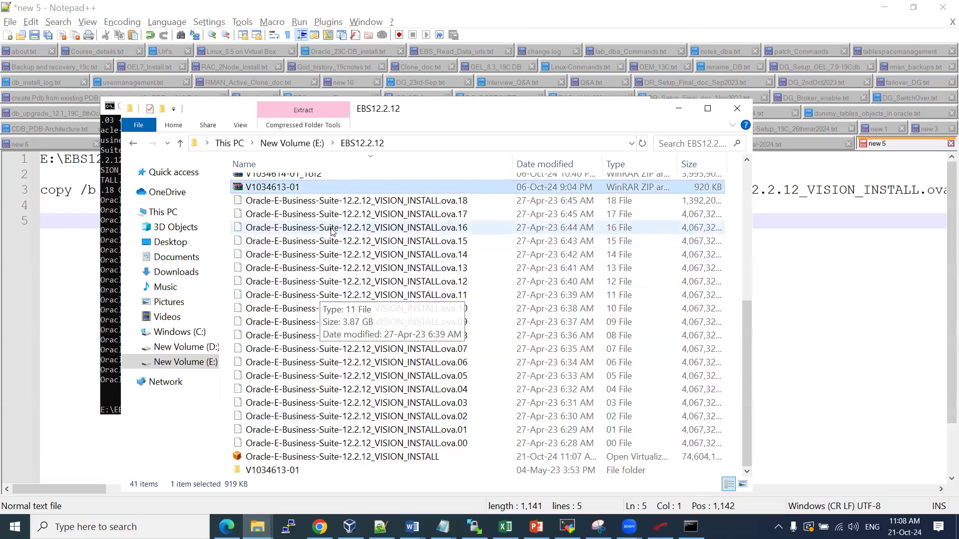
pyautogui.moveTo(316, 459)
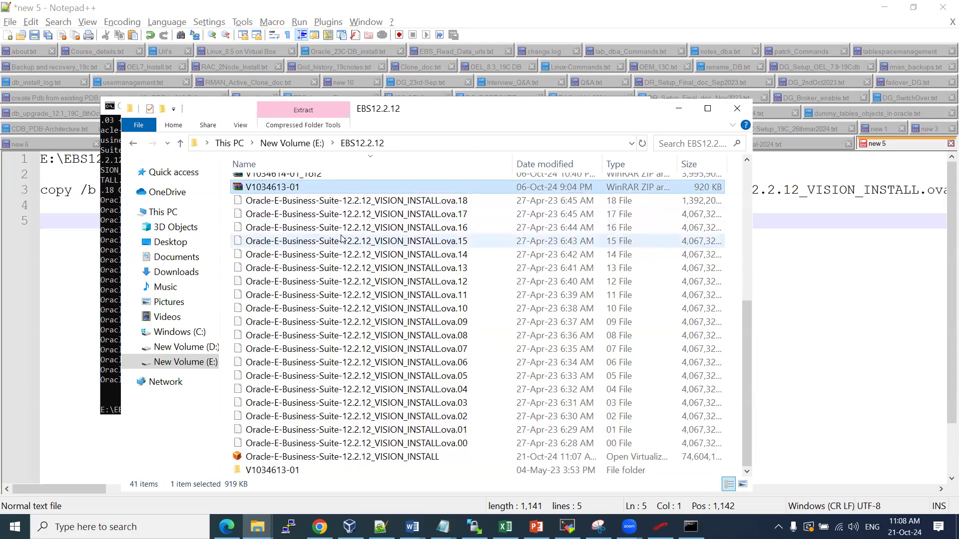
pyautogui.click(678, 108)
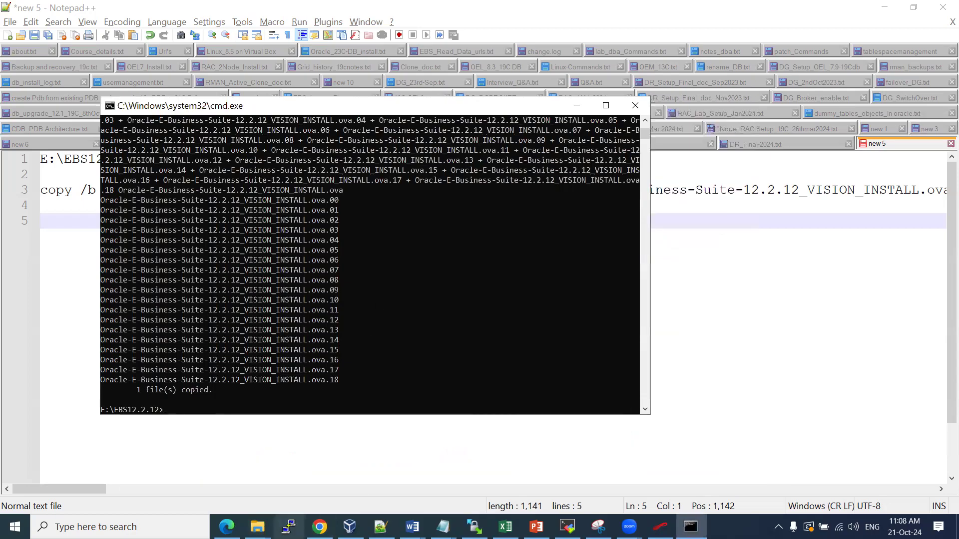
pyautogui.moveTo(260, 526)
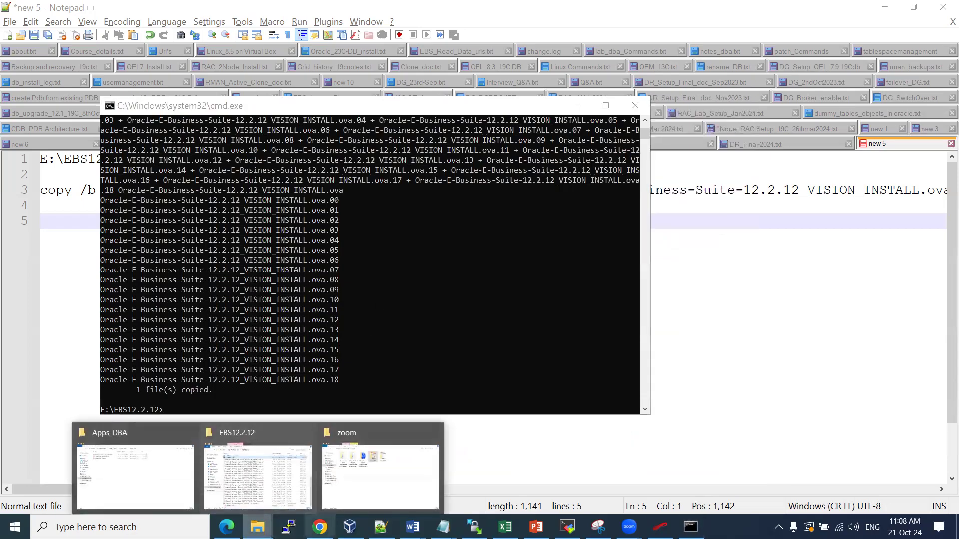
# Reread the Word guide's Step 2 deployment and Step 3 import instructions, then go to VirtualBox Manager
pyautogui.moveTo(412, 527)
pyautogui.click(561, 471)
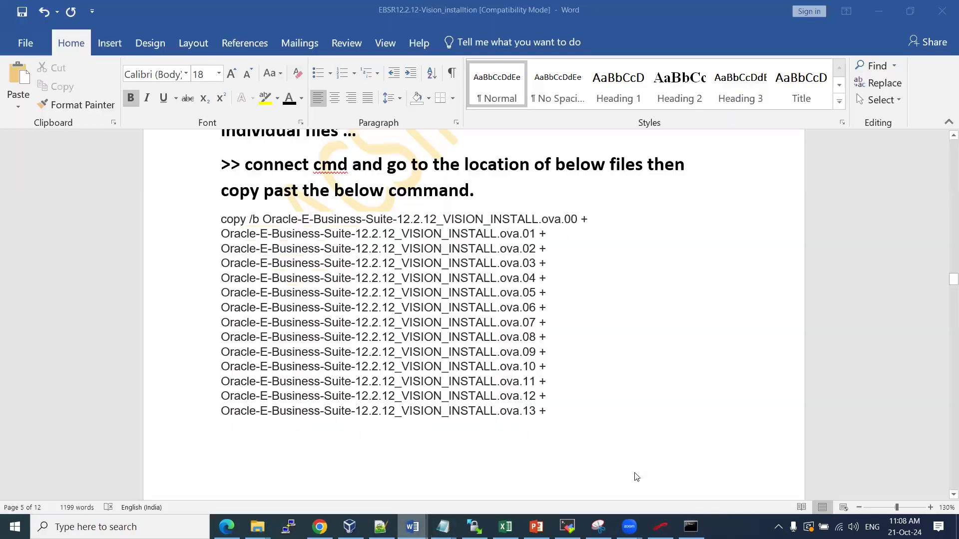
pyautogui.scroll(-10, 522, 331)
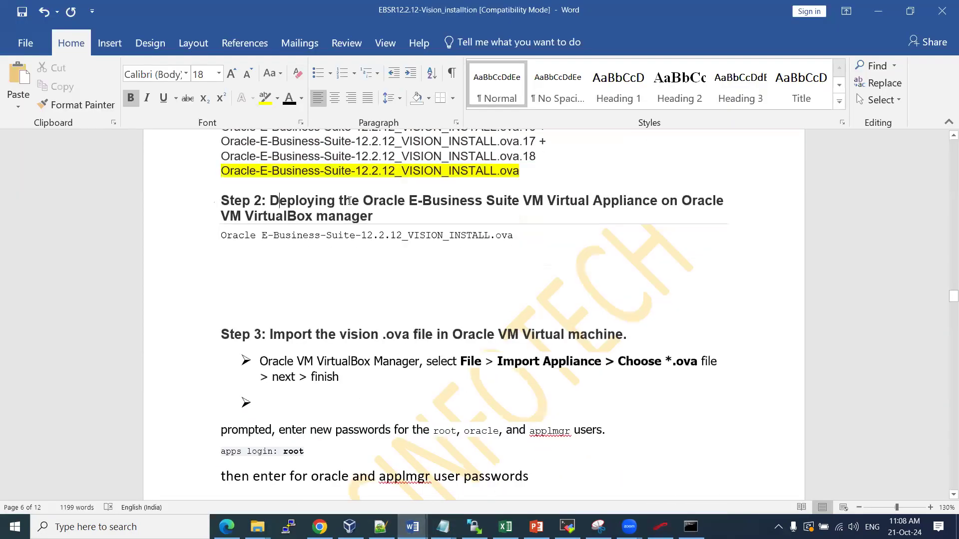
pyautogui.moveTo(269, 200); pyautogui.dragTo(383, 221)
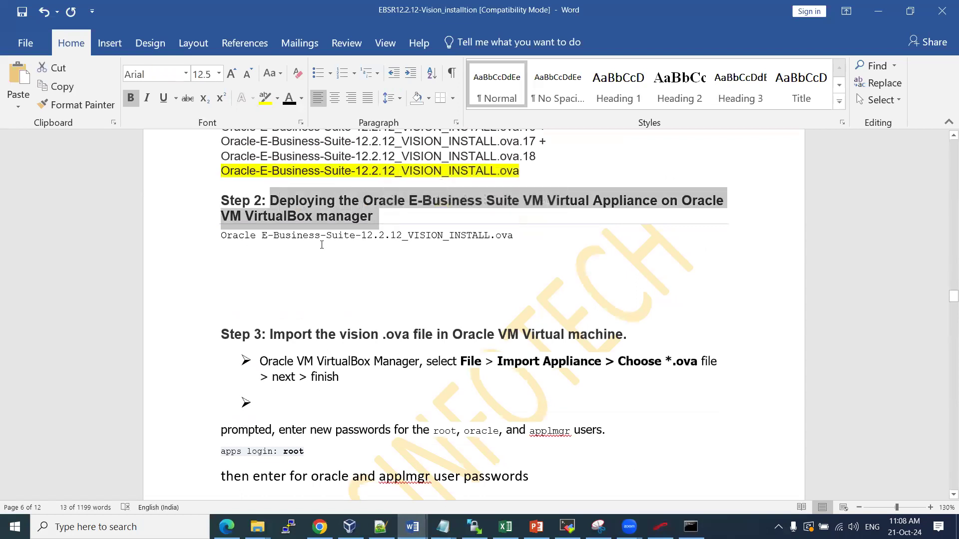
pyautogui.click(279, 299)
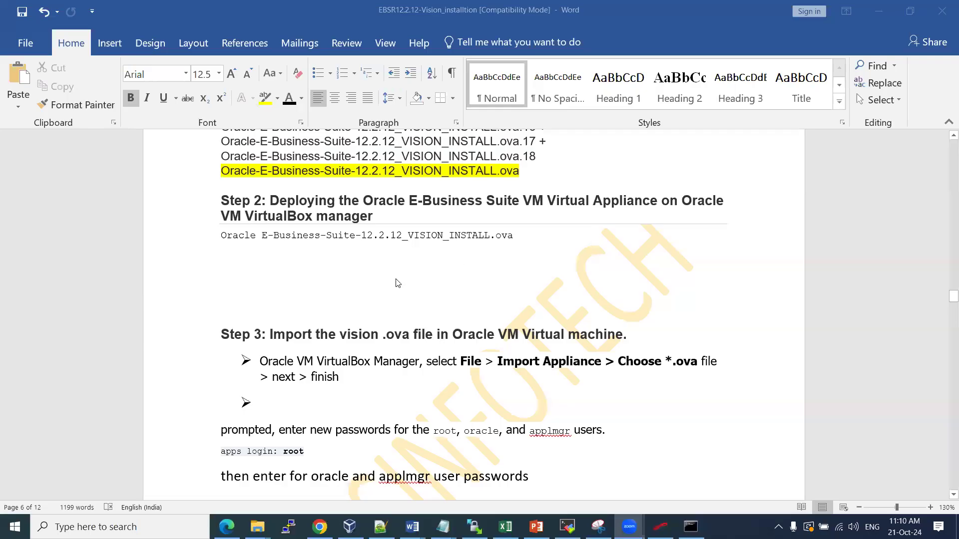
pyautogui.scroll(-1, 398, 283)
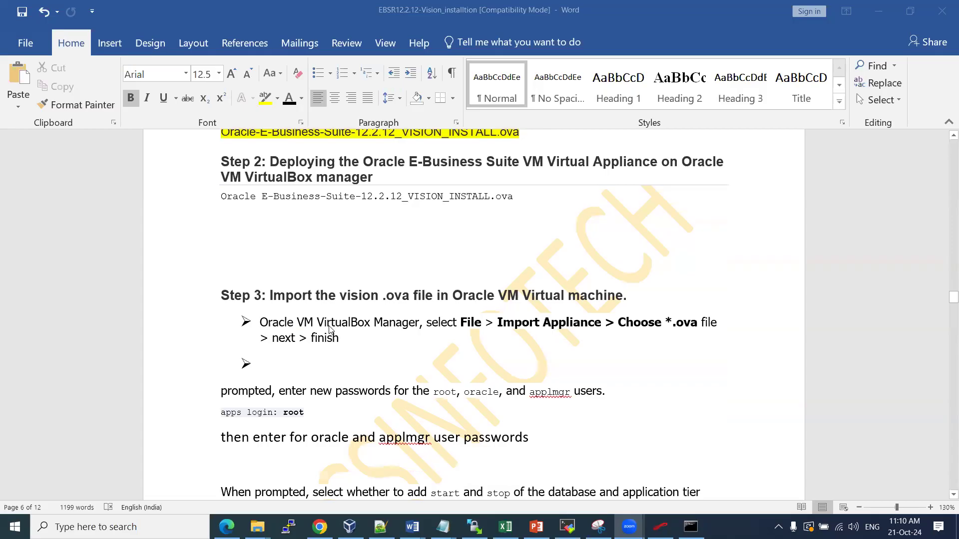
pyautogui.click(382, 329)
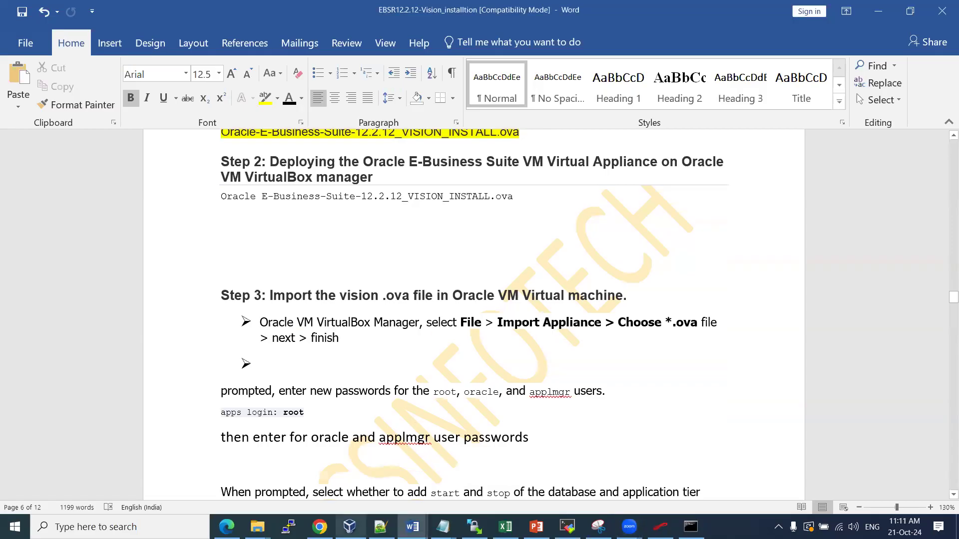
pyautogui.click(349, 527)
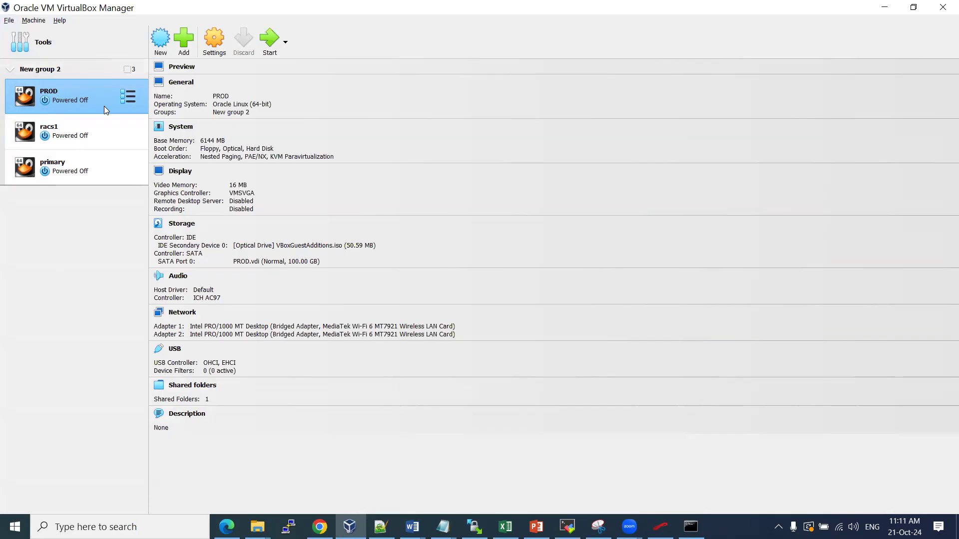
# Start importing the Vision INSTALL .ova appliance from E:\EBS12.2.12
pyautogui.click(9, 20)
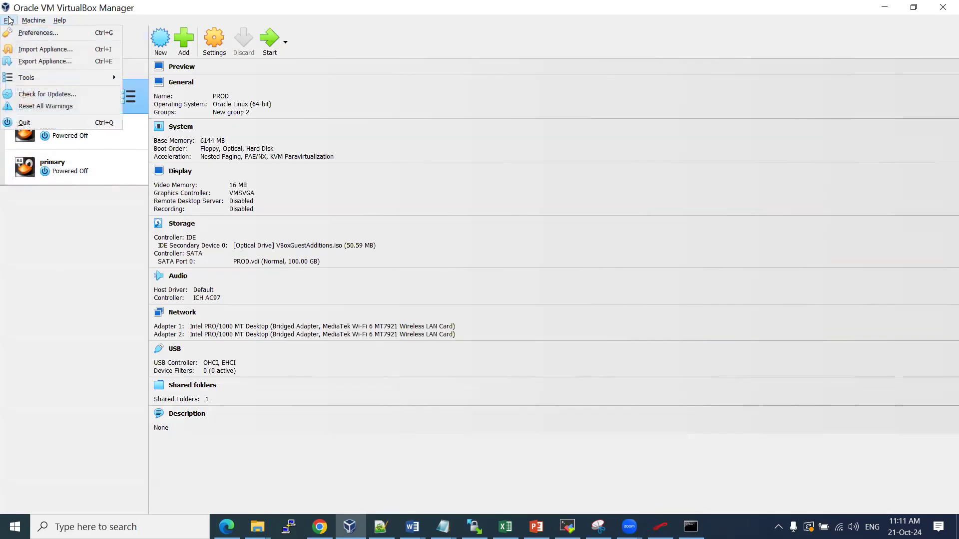
pyautogui.click(56, 50)
pyautogui.click(643, 247)
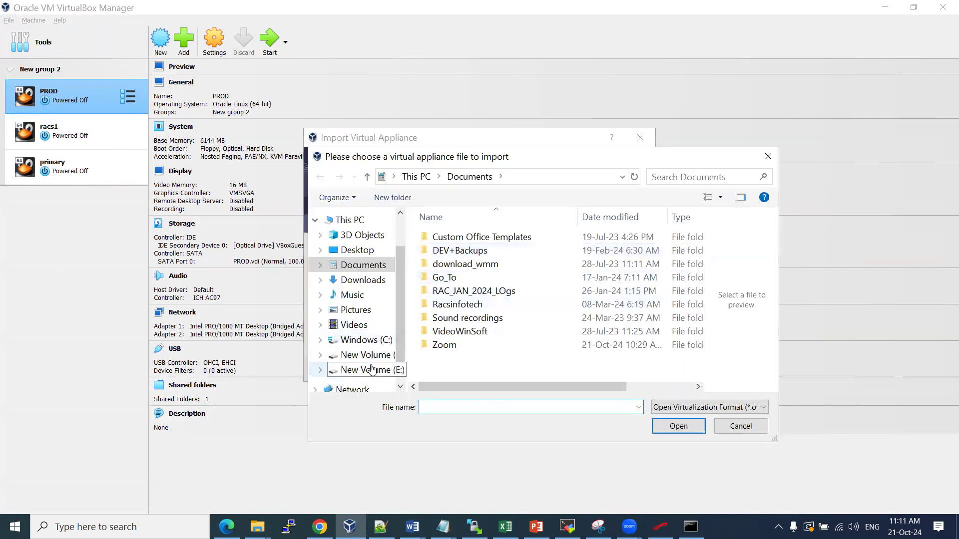
pyautogui.click(372, 369)
pyautogui.doubleClick(467, 251)
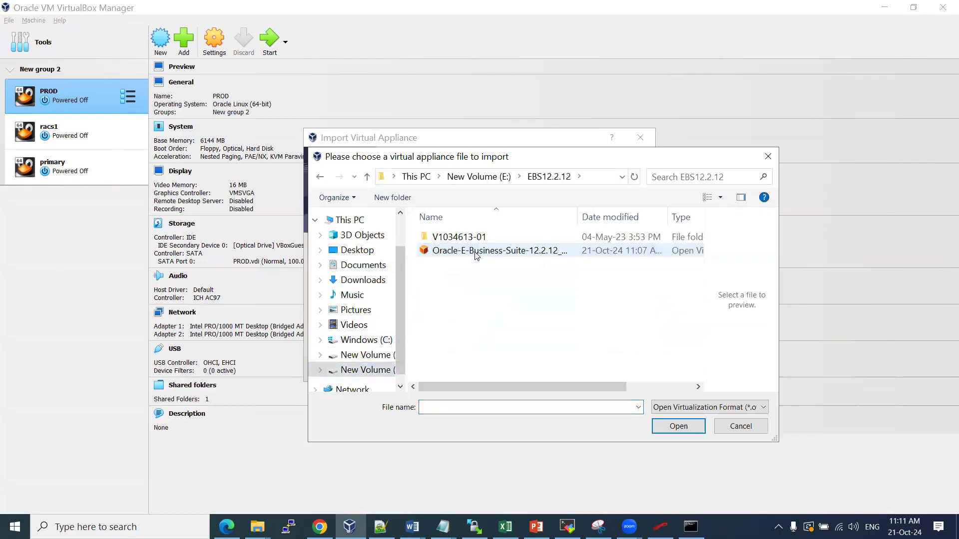
pyautogui.click(507, 252)
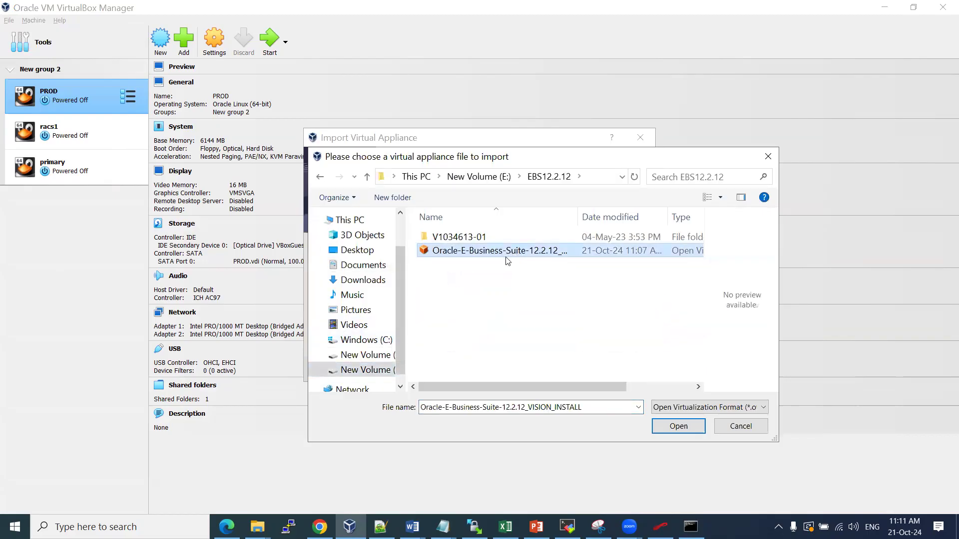
pyautogui.click(673, 428)
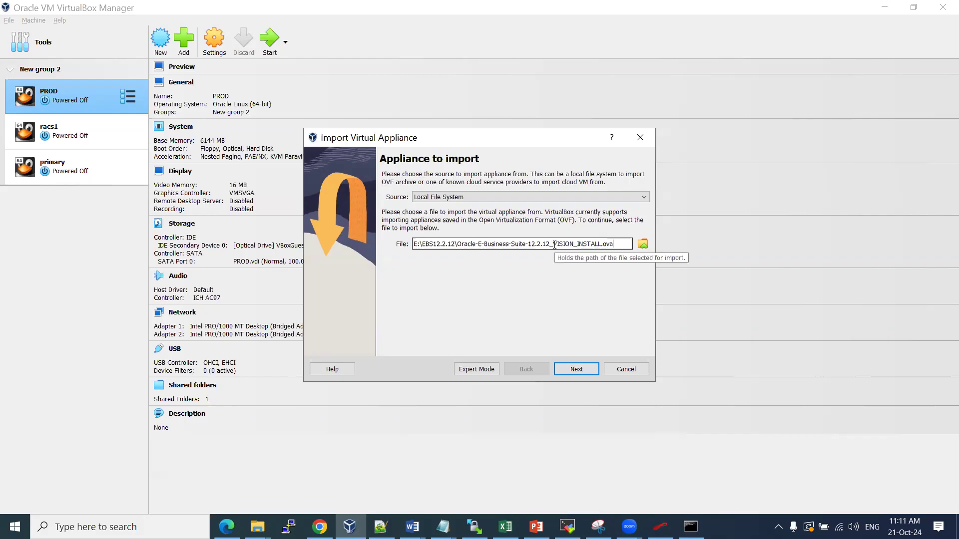
pyautogui.click(584, 369)
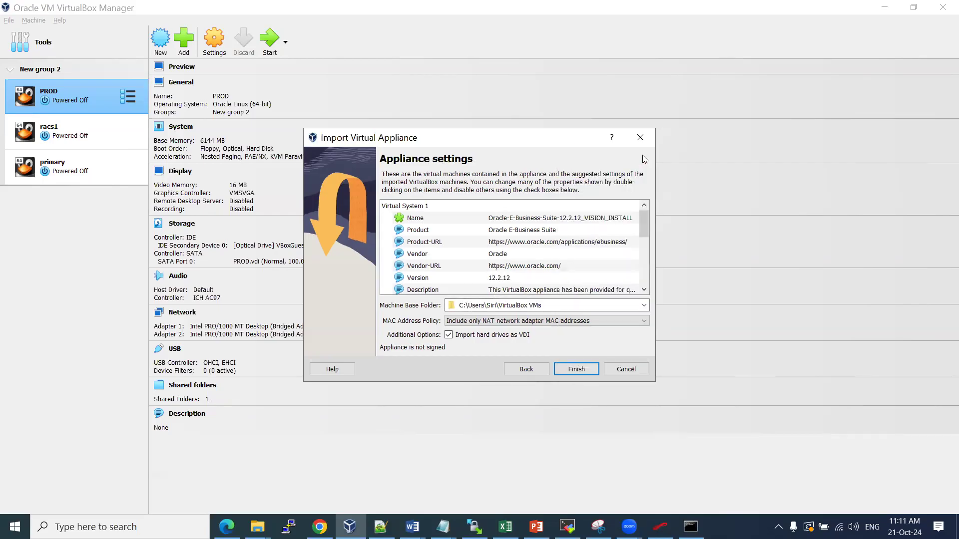
# Set the appliance's Machine Base Folder to the New Volume (E:) drive
pyautogui.click(643, 307)
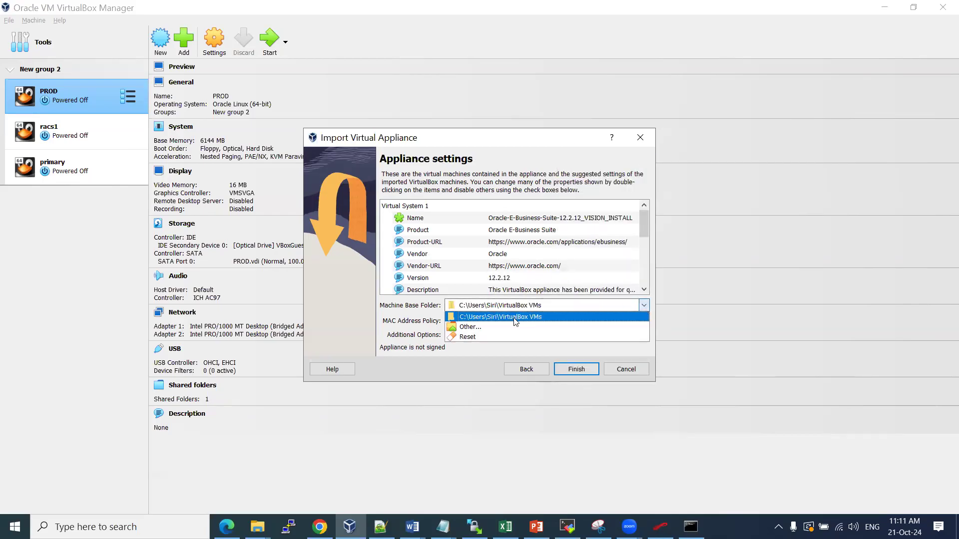
pyautogui.click(482, 330)
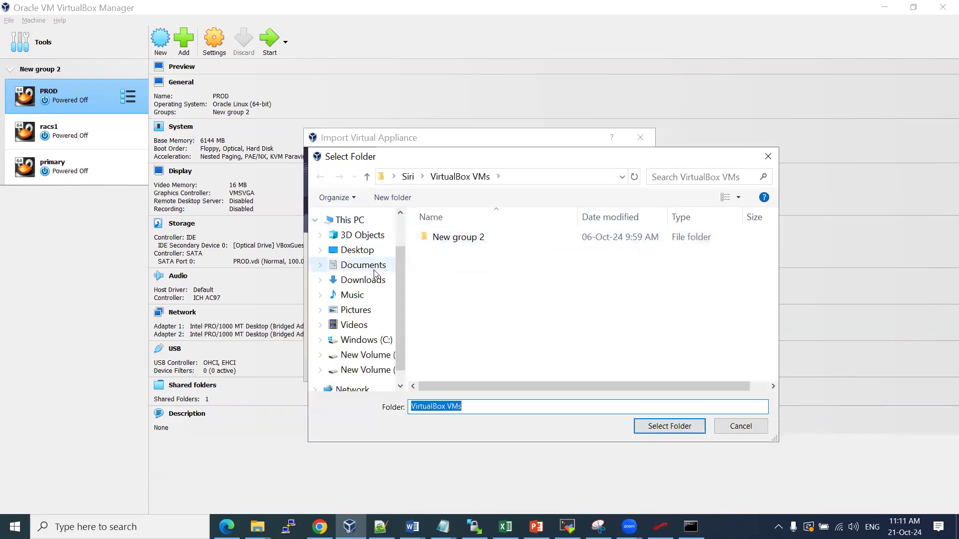
pyautogui.click(349, 224)
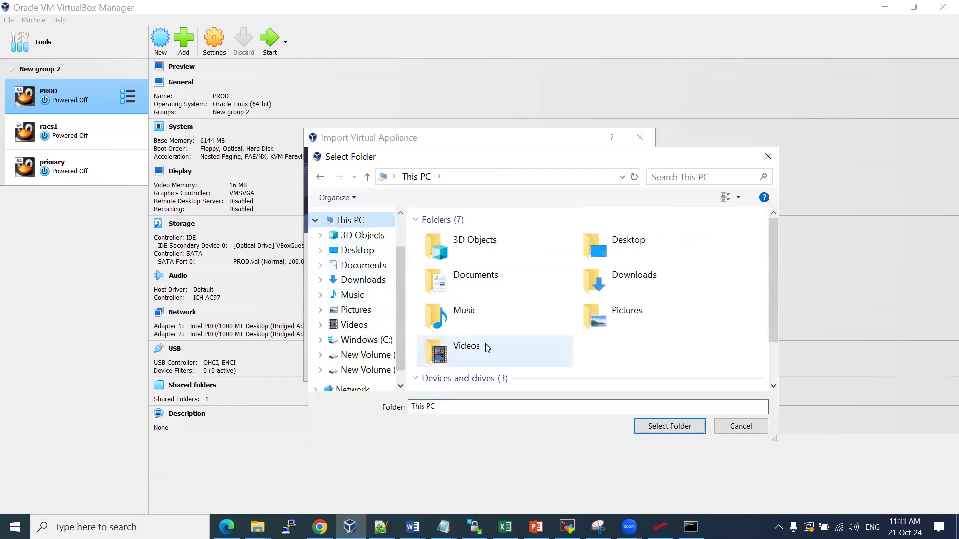
pyautogui.scroll(-2, 492, 345)
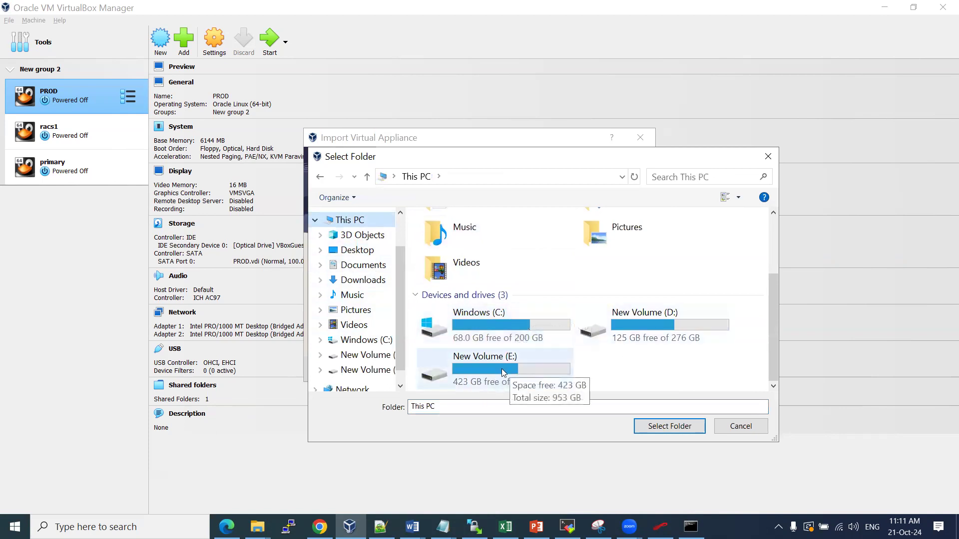
pyautogui.click(354, 371)
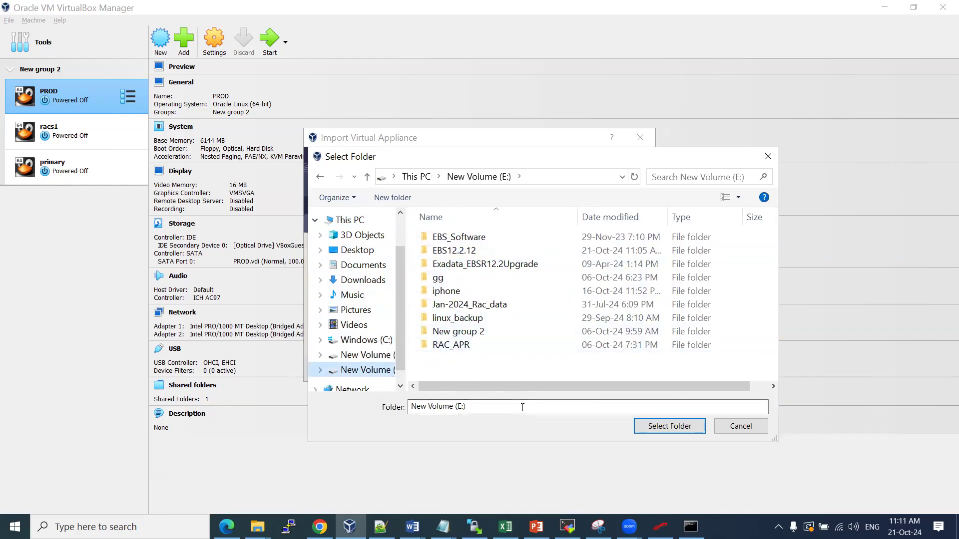
pyautogui.click(669, 426)
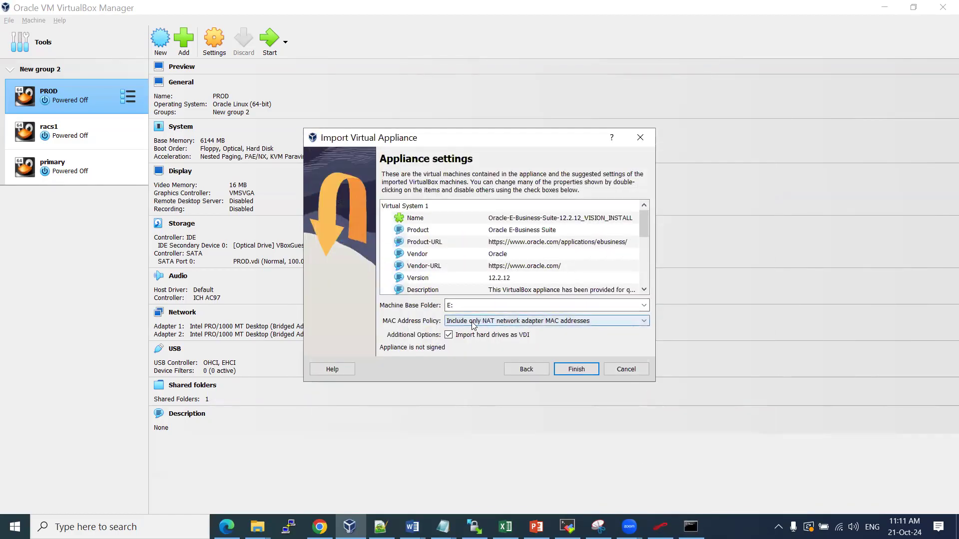
pyautogui.click(533, 323)
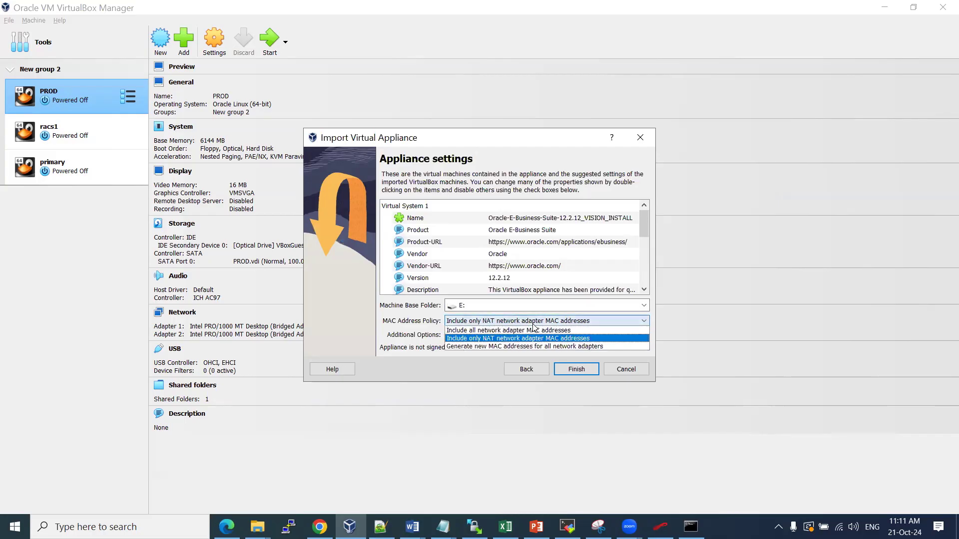
pyautogui.click(484, 338)
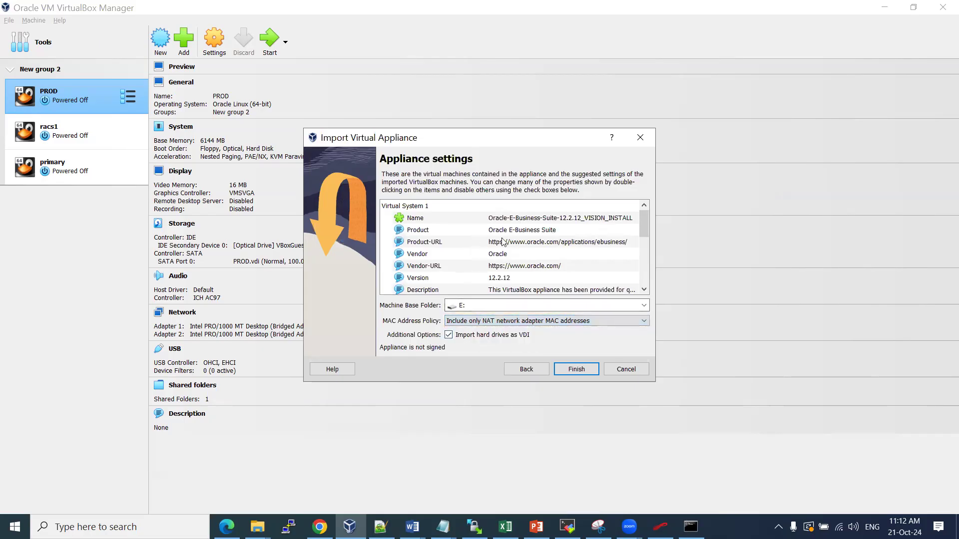
pyautogui.moveTo(643, 223); pyautogui.dragTo(644, 245)
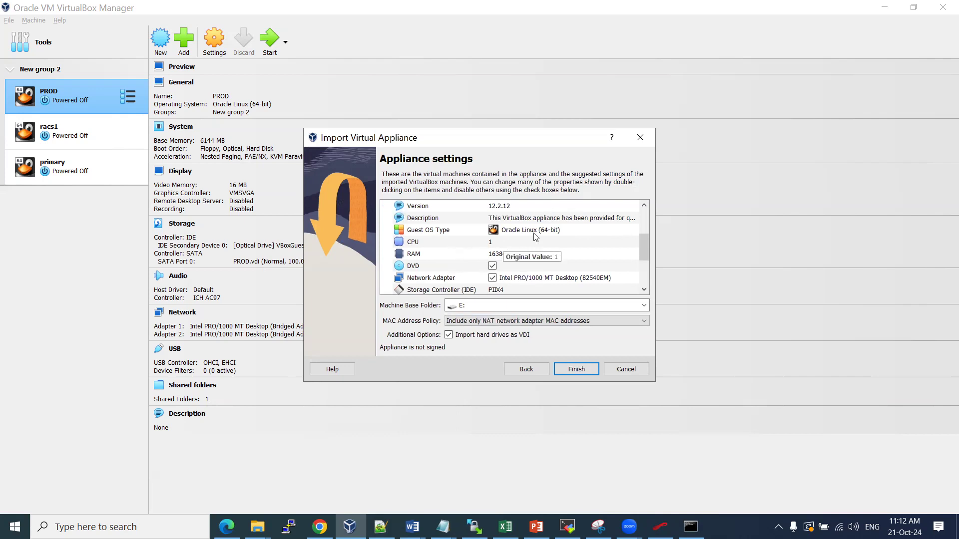
pyautogui.click(576, 370)
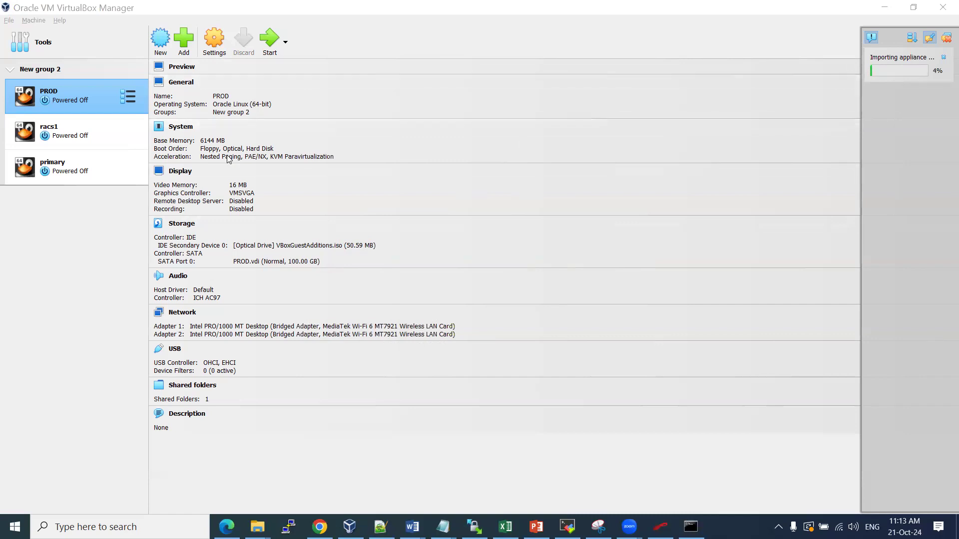
# Let the appliance import reach 100%, then dismiss its notification panel
pyautogui.click(892, 38)
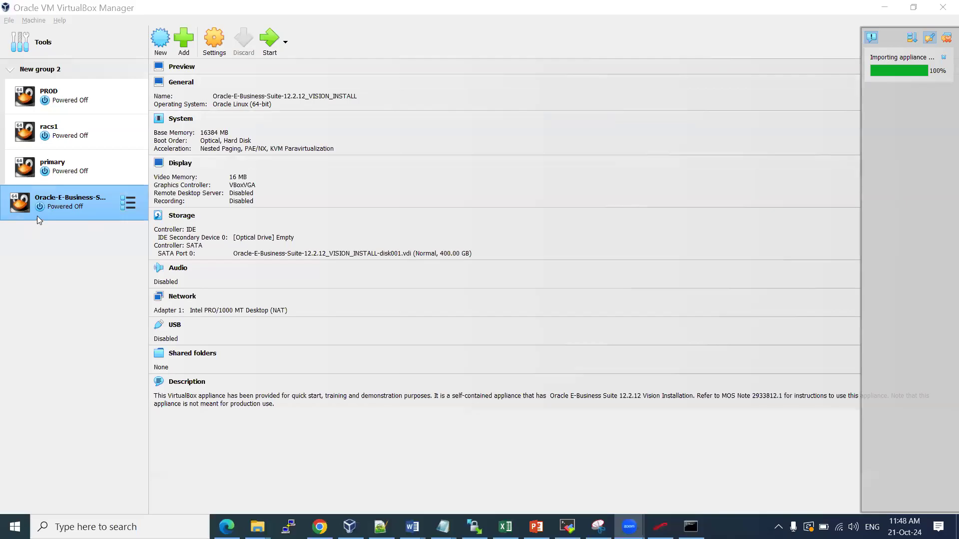
pyautogui.click(945, 40)
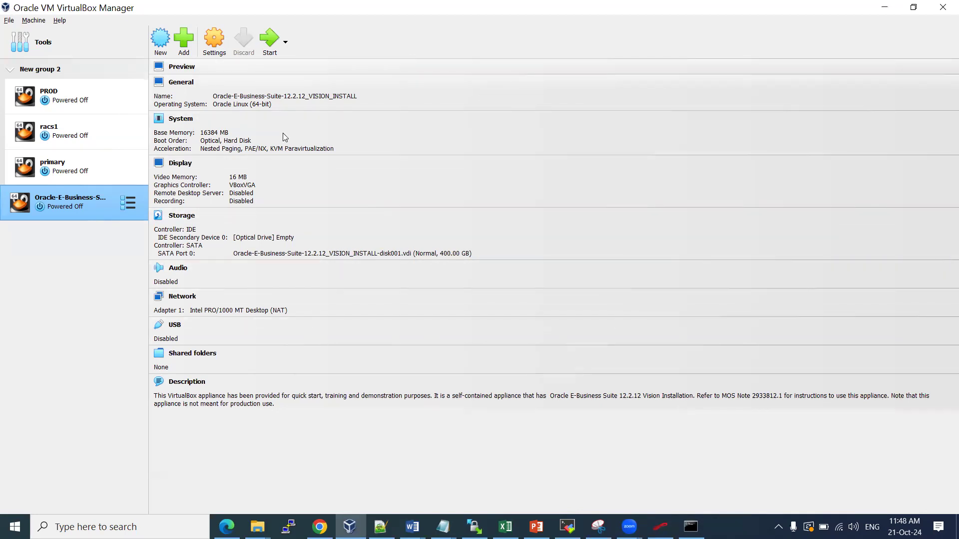
# Circle the Vision VM and sketch a disk box with a labelled lower section and a circled 120 note
pyautogui.moveTo(751, 110)
pyautogui.mouseDown()
pyautogui.moveTo(821, 257)
pyautogui.moveTo(728, 122)
pyautogui.moveTo(747, 111)
pyautogui.mouseUp()
pyautogui.moveTo(50, 188)
pyautogui.mouseDown()
pyautogui.moveTo(103, 180)
pyautogui.moveTo(75, 233)
pyautogui.moveTo(32, 215)
pyautogui.moveTo(47, 179)
pyautogui.moveTo(63, 181)
pyautogui.mouseUp()
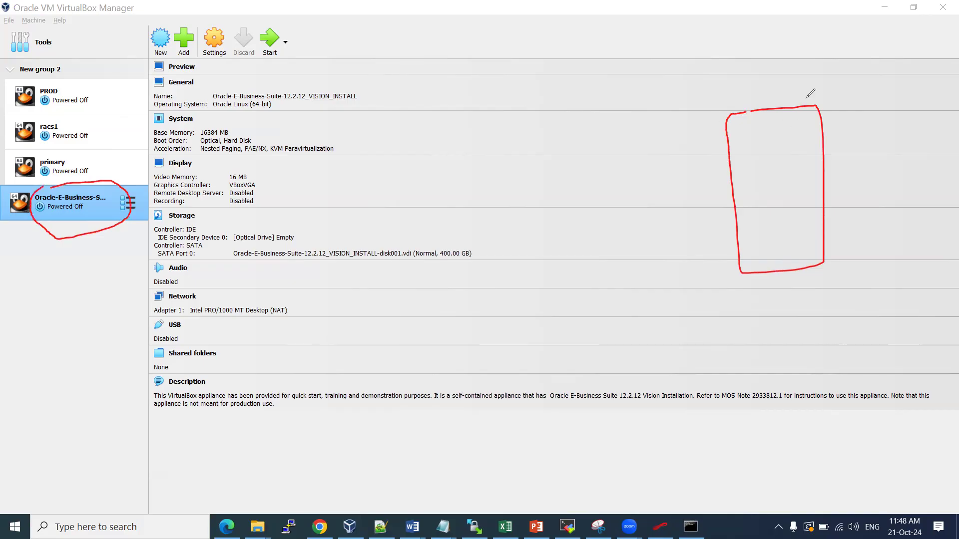
pyautogui.moveTo(776, 100); pyautogui.dragTo(840, 85)
pyautogui.moveTo(741, 244); pyautogui.dragTo(825, 231)
pyautogui.moveTo(768, 247); pyautogui.dragTo(797, 257)
pyautogui.moveTo(694, 278); pyautogui.dragTo(725, 267)
pyautogui.moveTo(718, 260)
pyautogui.mouseDown()
pyautogui.moveTo(737, 259)
pyautogui.moveTo(732, 308)
pyautogui.moveTo(804, 267)
pyautogui.mouseUp()
pyautogui.moveTo(731, 279)
pyautogui.mouseDown()
pyautogui.moveTo(806, 280)
pyautogui.moveTo(800, 268)
pyautogui.mouseUp()
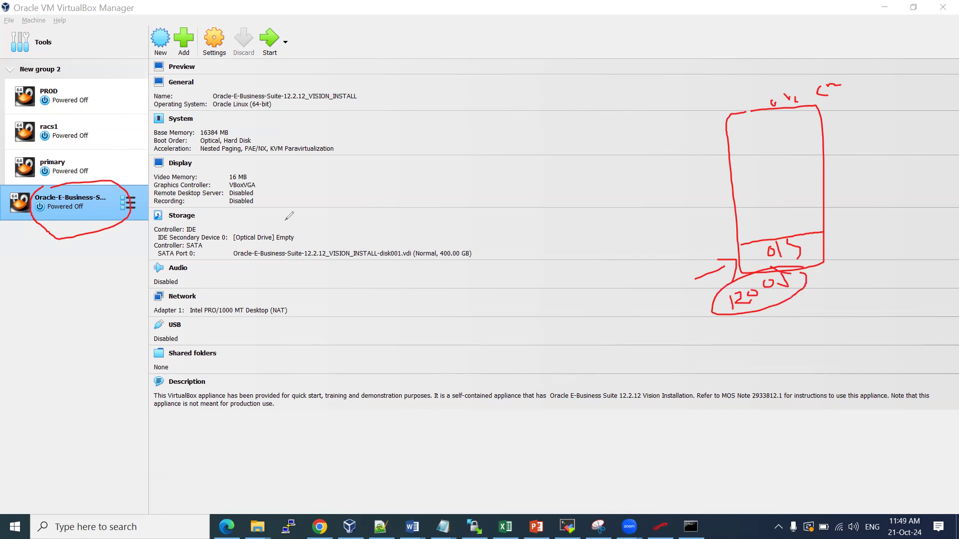
# Divide off two more disk sections, each with a label, arrow and side note
pyautogui.moveTo(735, 205); pyautogui.dragTo(815, 198)
pyautogui.moveTo(678, 231)
pyautogui.mouseDown()
pyautogui.moveTo(720, 220)
pyautogui.moveTo(694, 265)
pyautogui.moveTo(719, 261)
pyautogui.mouseUp()
pyautogui.moveTo(648, 215)
pyautogui.mouseDown()
pyautogui.moveTo(679, 221)
pyautogui.moveTo(698, 210)
pyautogui.mouseUp()
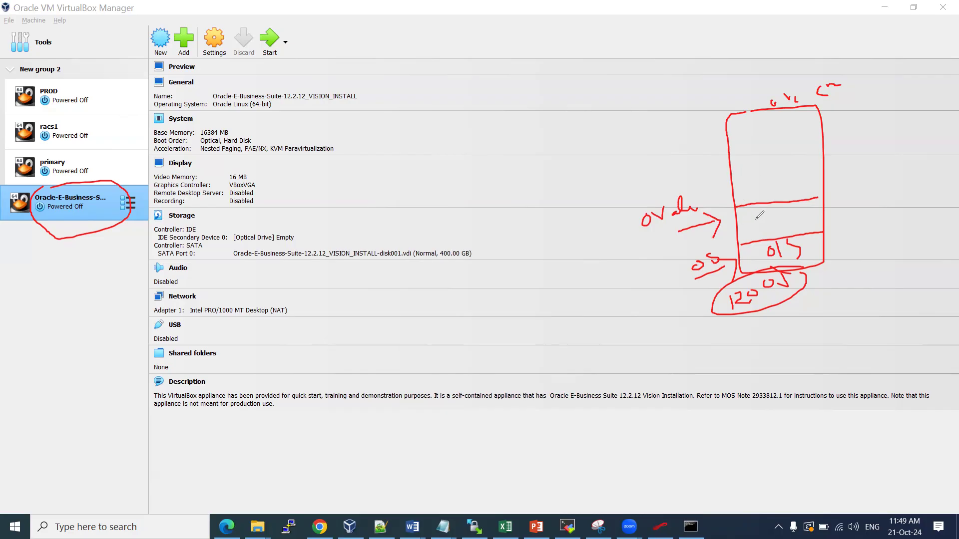
pyautogui.moveTo(759, 208); pyautogui.dragTo(788, 215)
pyautogui.moveTo(701, 198)
pyautogui.mouseDown()
pyautogui.moveTo(648, 221)
pyautogui.moveTo(702, 199)
pyautogui.mouseUp()
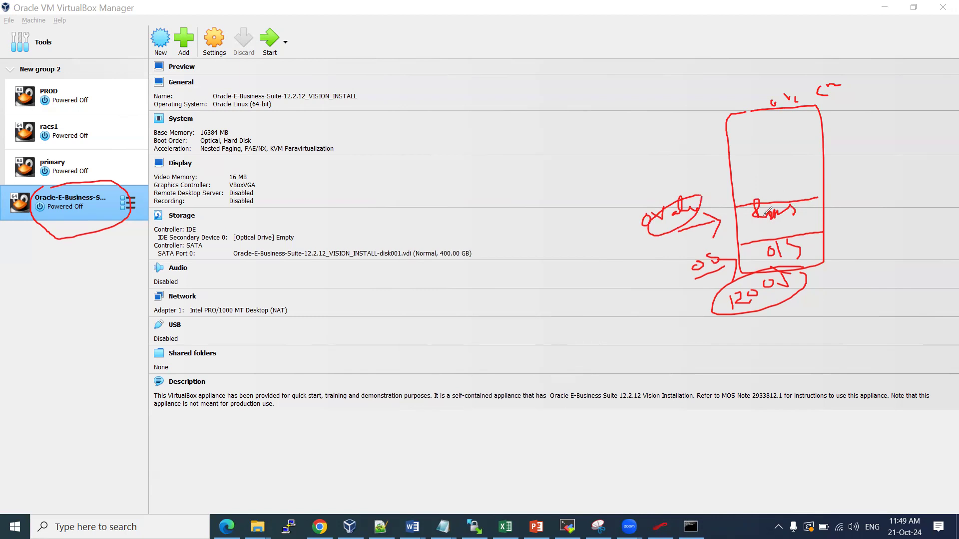
pyautogui.moveTo(733, 173); pyautogui.dragTo(815, 161)
pyautogui.click(757, 181)
pyautogui.moveTo(757, 181)
pyautogui.mouseDown()
pyautogui.moveTo(769, 193)
pyautogui.moveTo(772, 182)
pyautogui.moveTo(789, 187)
pyautogui.mouseUp()
pyautogui.moveTo(703, 189)
pyautogui.mouseDown()
pyautogui.moveTo(728, 182)
pyautogui.moveTo(725, 197)
pyautogui.mouseUp()
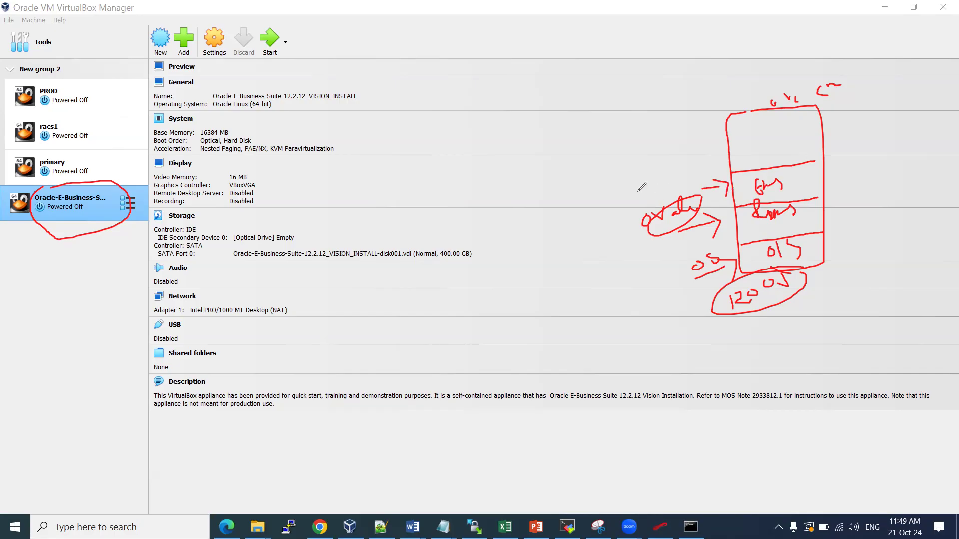
pyautogui.moveTo(635, 190)
pyautogui.mouseDown()
pyautogui.moveTo(665, 176)
pyautogui.moveTo(680, 180)
pyautogui.moveTo(693, 168)
pyautogui.moveTo(637, 173)
pyautogui.moveTo(683, 169)
pyautogui.mouseUp()
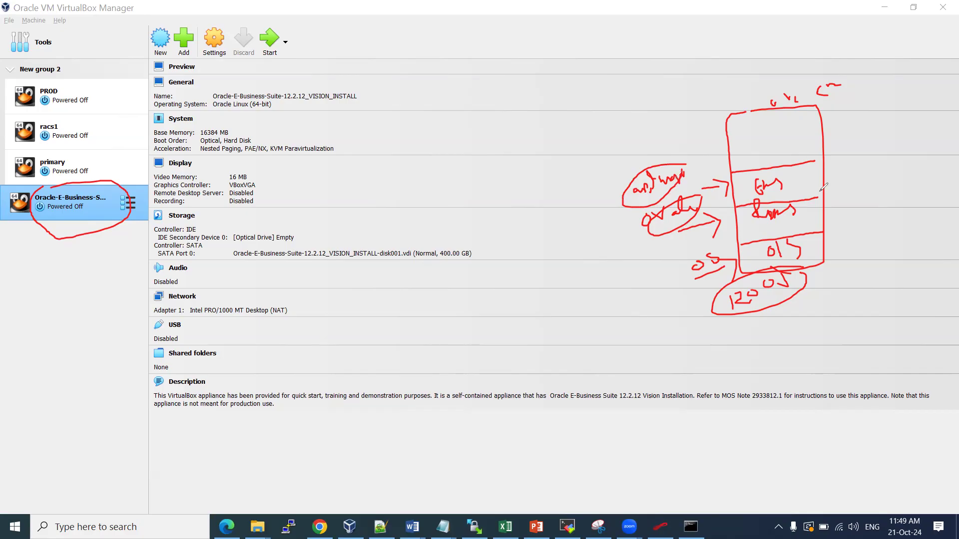
# Tick, number and circle the sketch's labels and notes, and draw a dividing line across it
pyautogui.moveTo(817, 175)
pyautogui.mouseDown()
pyautogui.moveTo(822, 181)
pyautogui.moveTo(843, 161)
pyautogui.mouseUp()
pyautogui.moveTo(632, 192); pyautogui.dragTo(737, 187)
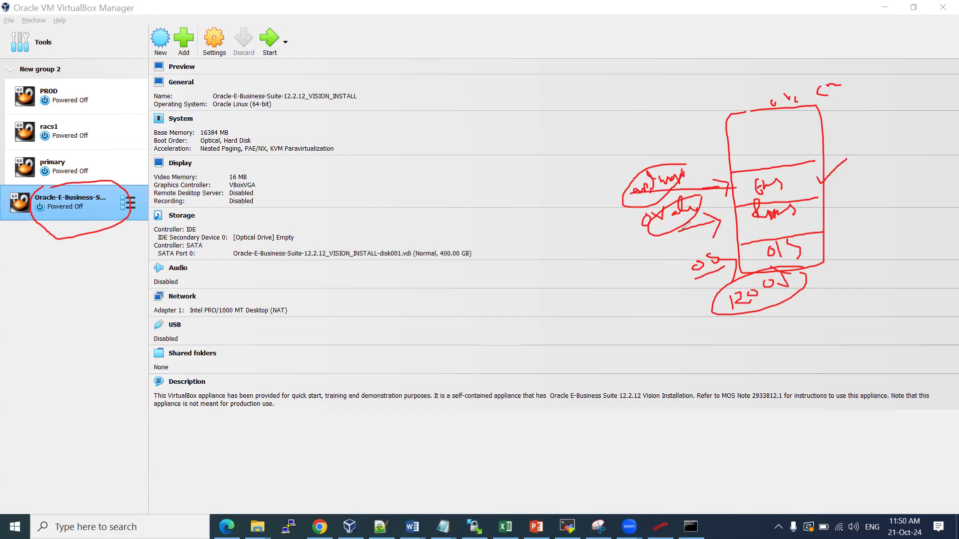
pyautogui.moveTo(736, 92)
pyautogui.mouseDown()
pyautogui.moveTo(735, 100)
pyautogui.moveTo(744, 78)
pyautogui.mouseUp()
pyautogui.moveTo(692, 206)
pyautogui.mouseDown()
pyautogui.moveTo(722, 197)
pyautogui.moveTo(717, 220)
pyautogui.moveTo(733, 216)
pyautogui.moveTo(725, 235)
pyautogui.moveTo(730, 220)
pyautogui.mouseUp()
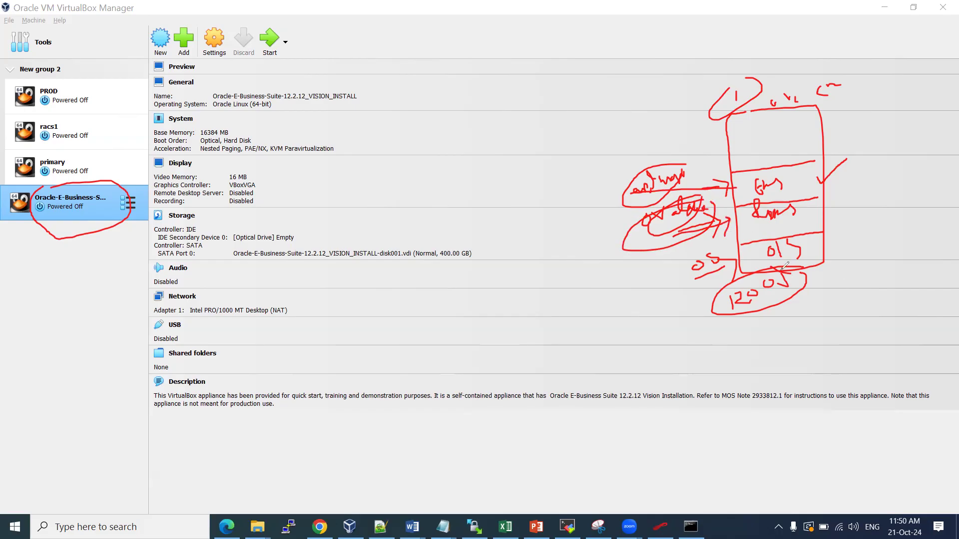
pyautogui.moveTo(767, 251)
pyautogui.mouseDown()
pyautogui.moveTo(792, 229)
pyautogui.moveTo(811, 254)
pyautogui.moveTo(766, 258)
pyautogui.mouseUp()
pyautogui.moveTo(788, 268)
pyautogui.mouseDown()
pyautogui.moveTo(732, 291)
pyautogui.moveTo(774, 301)
pyautogui.moveTo(798, 272)
pyautogui.mouseUp()
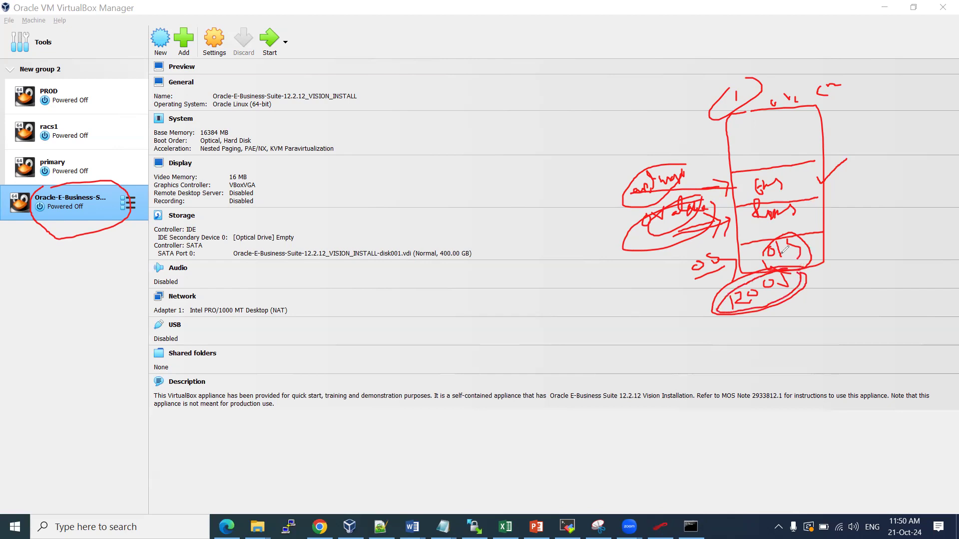
pyautogui.moveTo(674, 259); pyautogui.dragTo(885, 226)
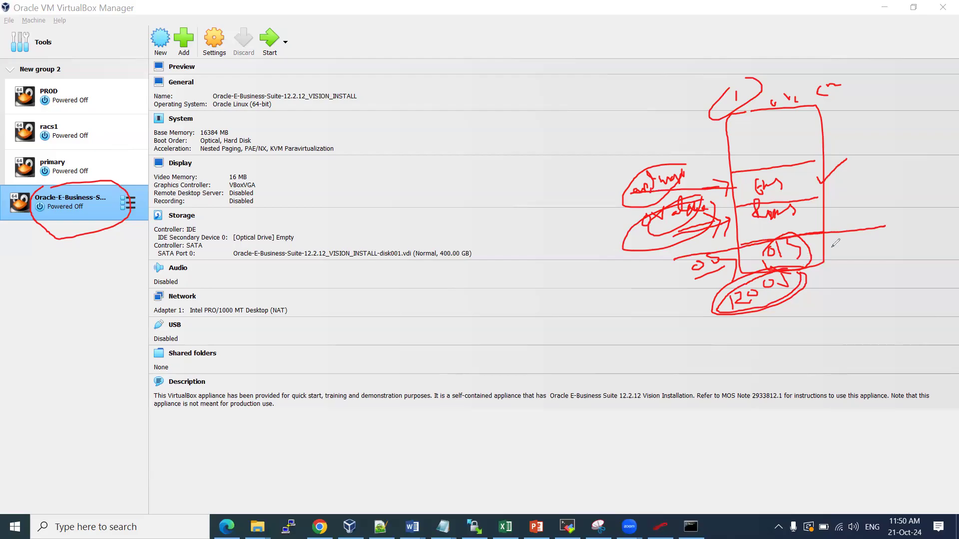
# Add a Unix note, bracket the upper sections, tick the notes and select all annotations
pyautogui.moveTo(830, 264); pyautogui.dragTo(859, 253)
pyautogui.click(848, 249)
pyautogui.moveTo(859, 249); pyautogui.dragTo(836, 285)
pyautogui.moveTo(827, 300)
pyautogui.mouseDown()
pyautogui.moveTo(885, 267)
pyautogui.moveTo(780, 314)
pyautogui.moveTo(842, 279)
pyautogui.mouseUp()
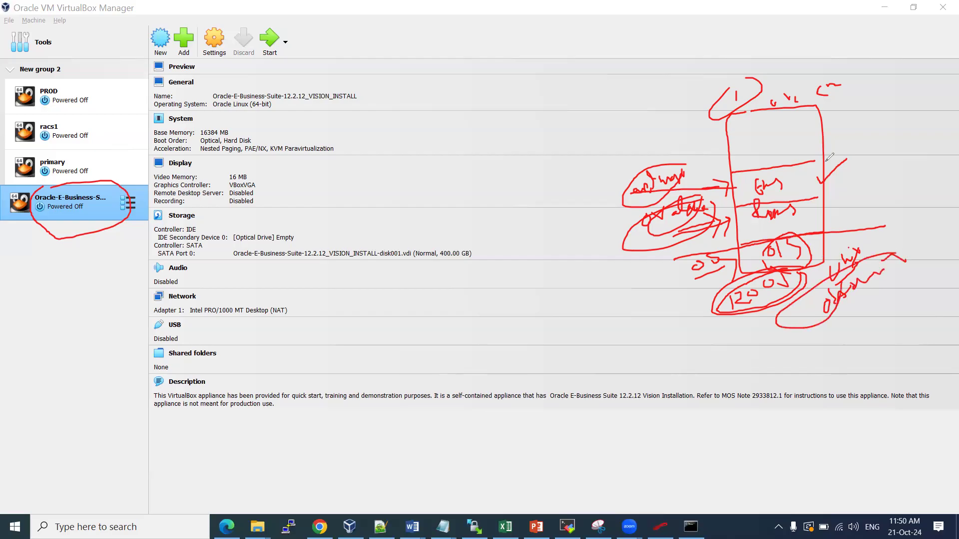
pyautogui.moveTo(827, 151)
pyautogui.mouseDown()
pyautogui.moveTo(853, 195)
pyautogui.moveTo(837, 222)
pyautogui.mouseUp()
pyautogui.moveTo(556, 192); pyautogui.dragTo(667, 134)
pyautogui.moveTo(613, 235); pyautogui.dragTo(629, 222)
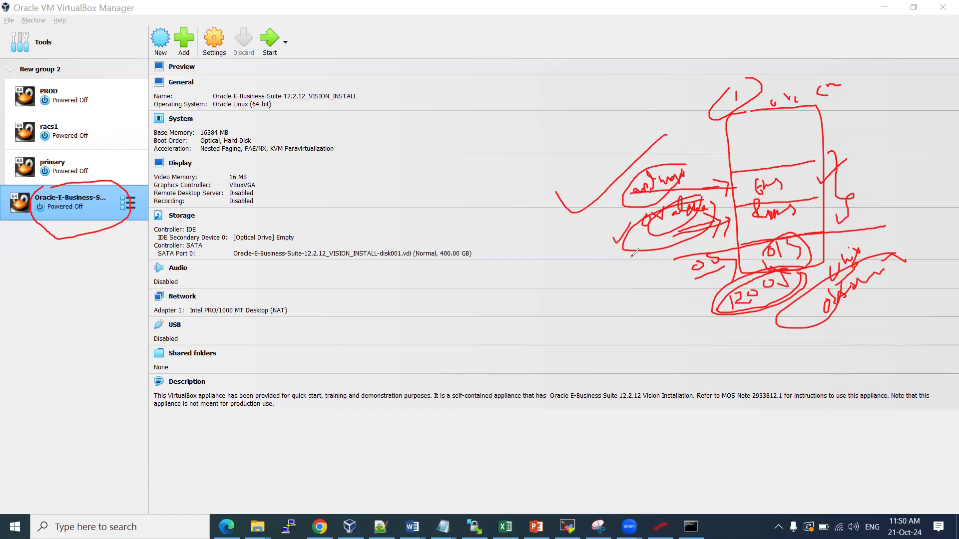
pyautogui.moveTo(644, 291); pyautogui.dragTo(692, 257)
pyautogui.hotkey('ctrl', 'a')
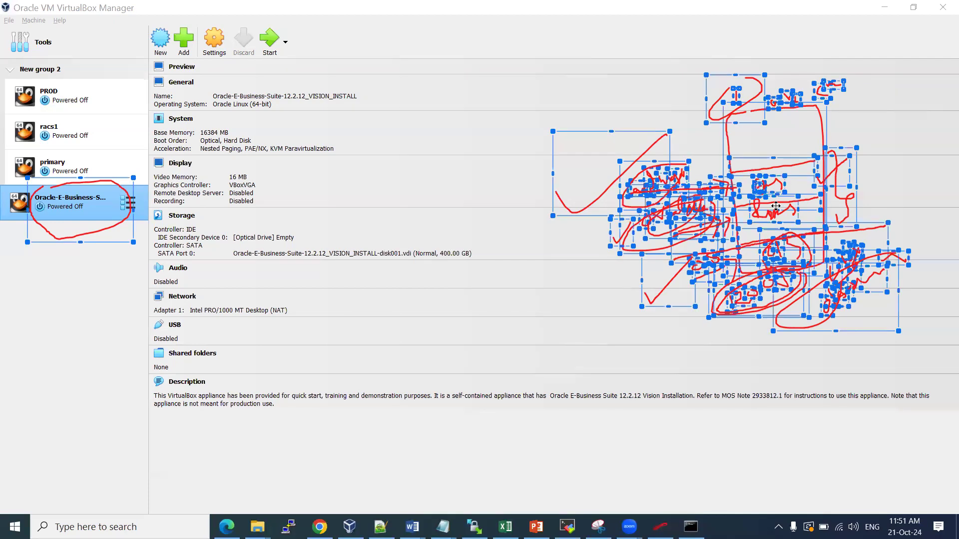
# Erase the annotations and open the Vision VM's System settings, selecting Hard Disk in boot order
pyautogui.press('Delete')
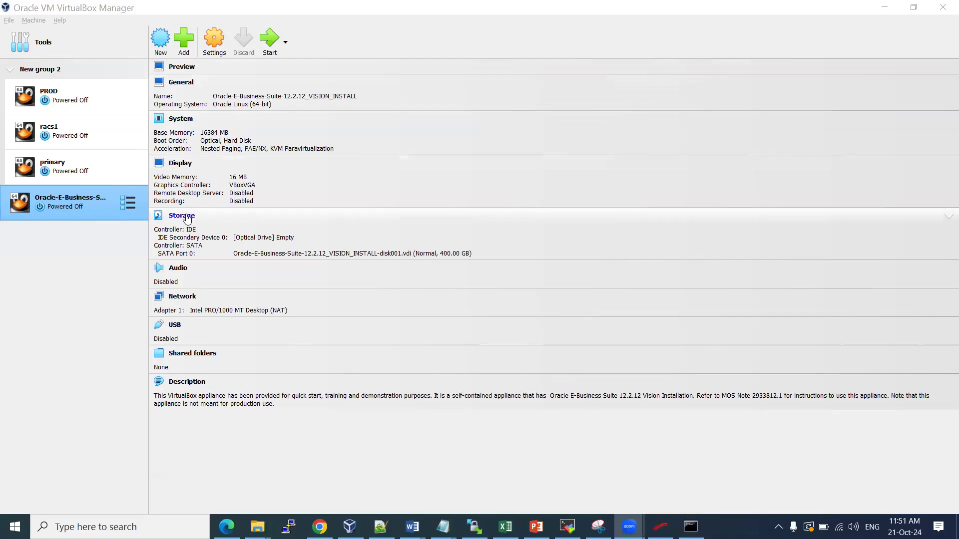
pyautogui.click(187, 122)
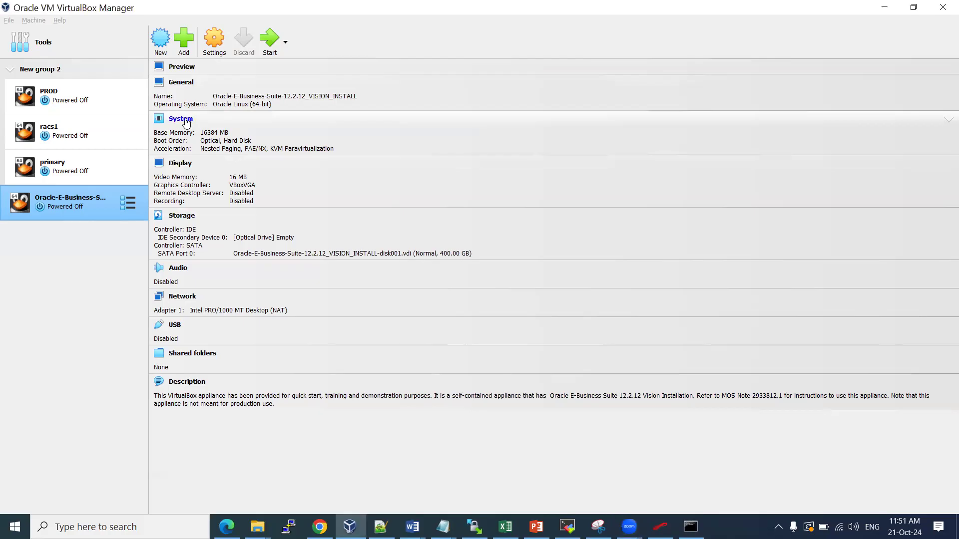
pyautogui.click(190, 119)
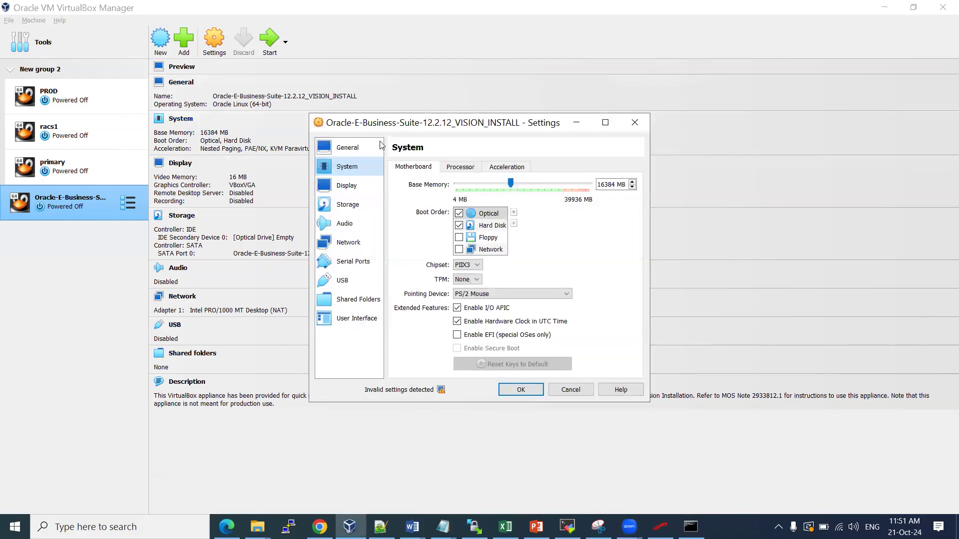
pyautogui.click(490, 226)
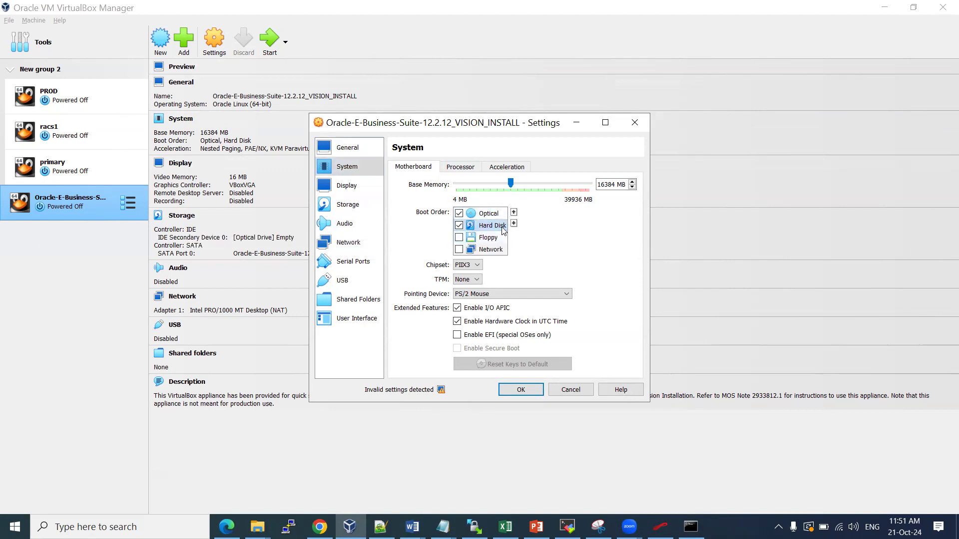
# Move Hard Disk and then Floppy up the boot order, then cancel the Settings dialog
pyautogui.click(513, 213)
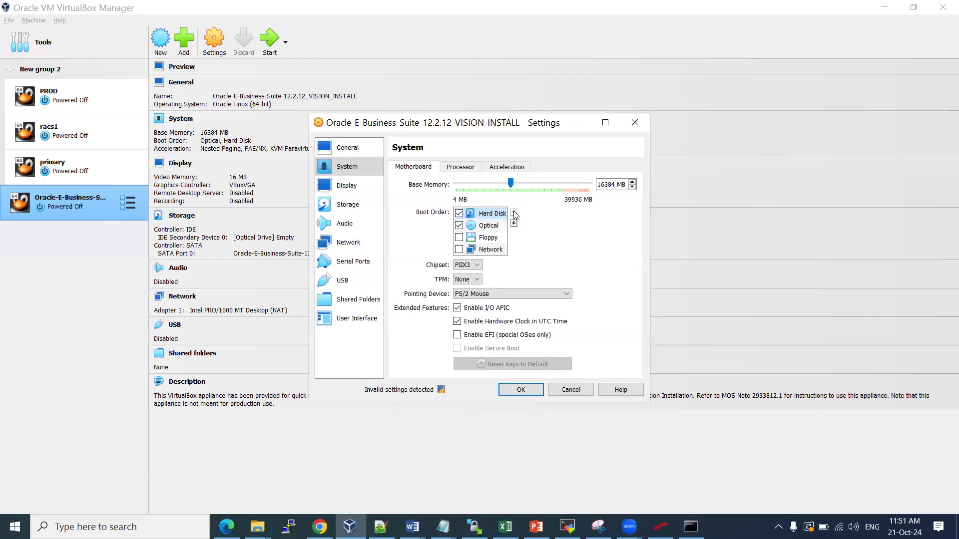
pyautogui.click(500, 238)
pyautogui.click(513, 213)
pyautogui.click(513, 213)
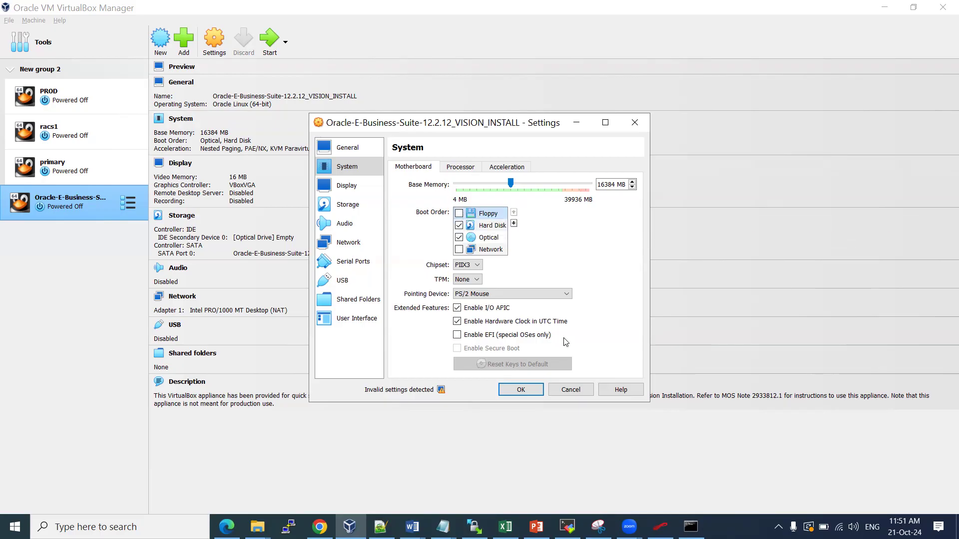
pyautogui.click(569, 390)
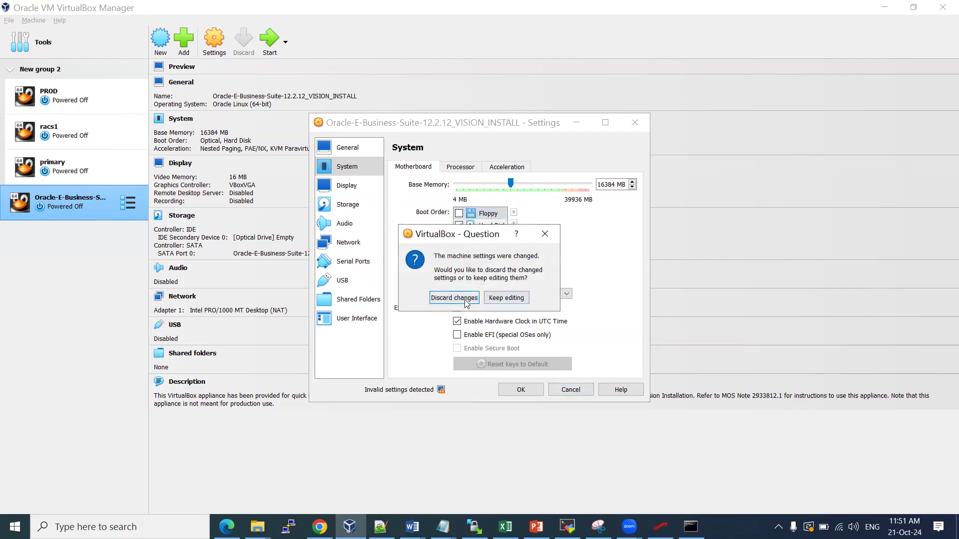
# Discard the boot-order edits and reopen the System settings on the Processor page
pyautogui.click(466, 301)
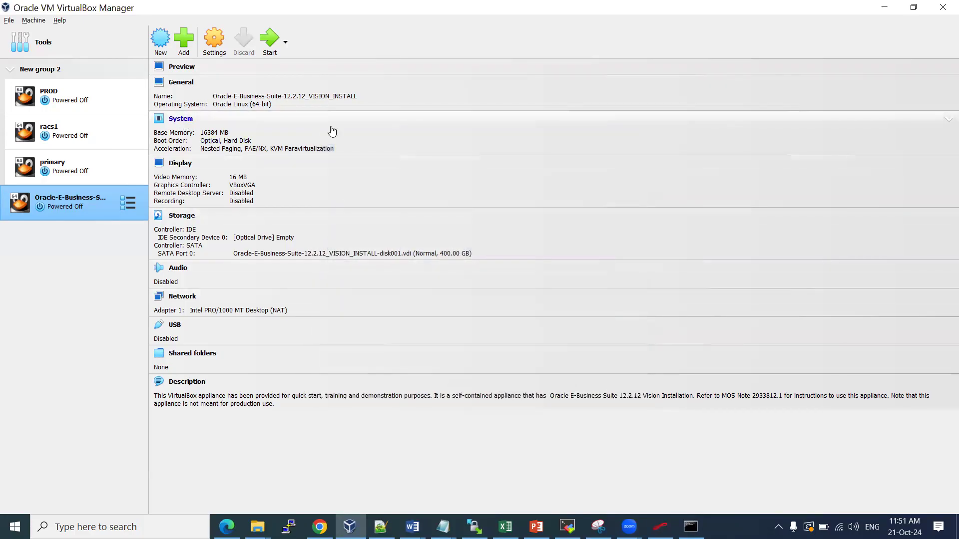
pyautogui.click(331, 128)
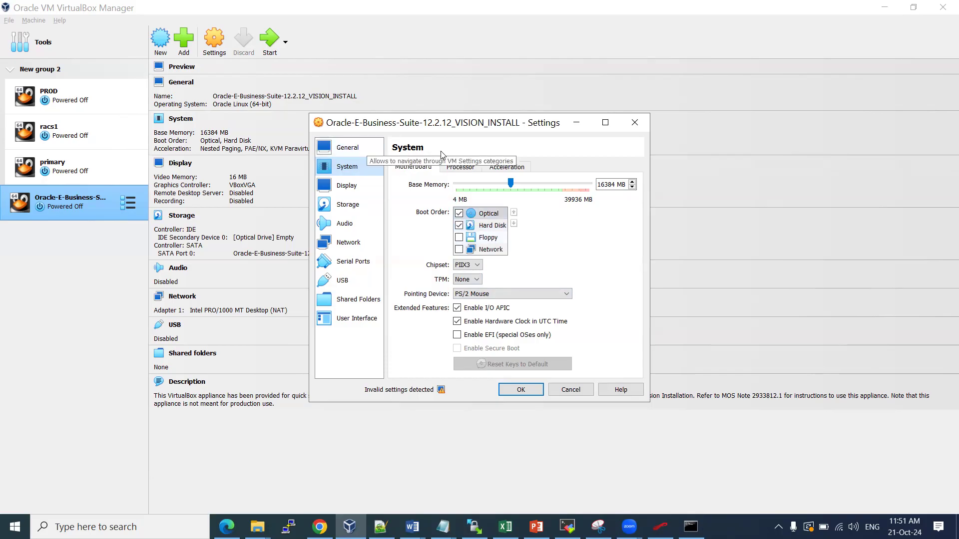
pyautogui.click(458, 168)
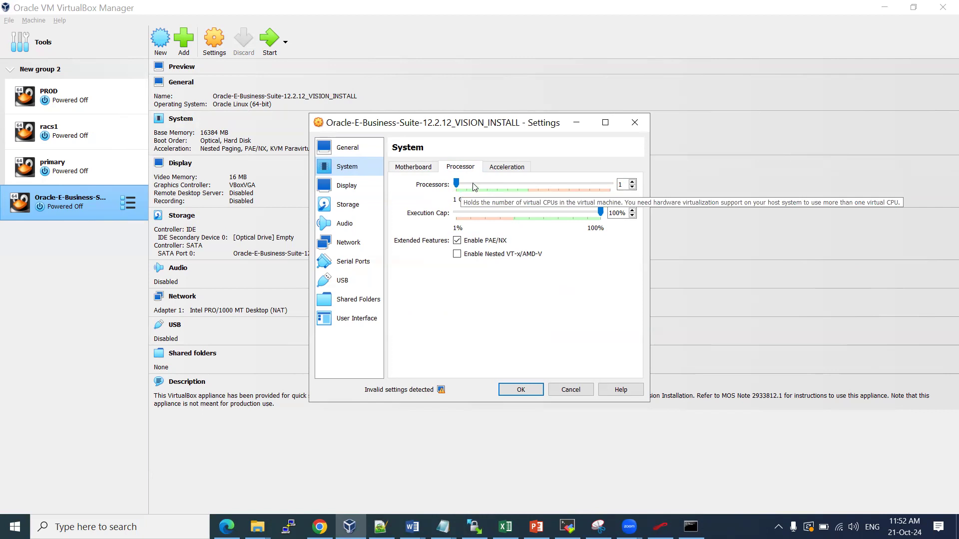
# Set the VM's virtual processor count to 4
pyautogui.click(527, 184)
pyautogui.click(527, 185)
pyautogui.click(527, 184)
pyautogui.click(527, 184)
pyautogui.click(527, 185)
pyautogui.click(527, 184)
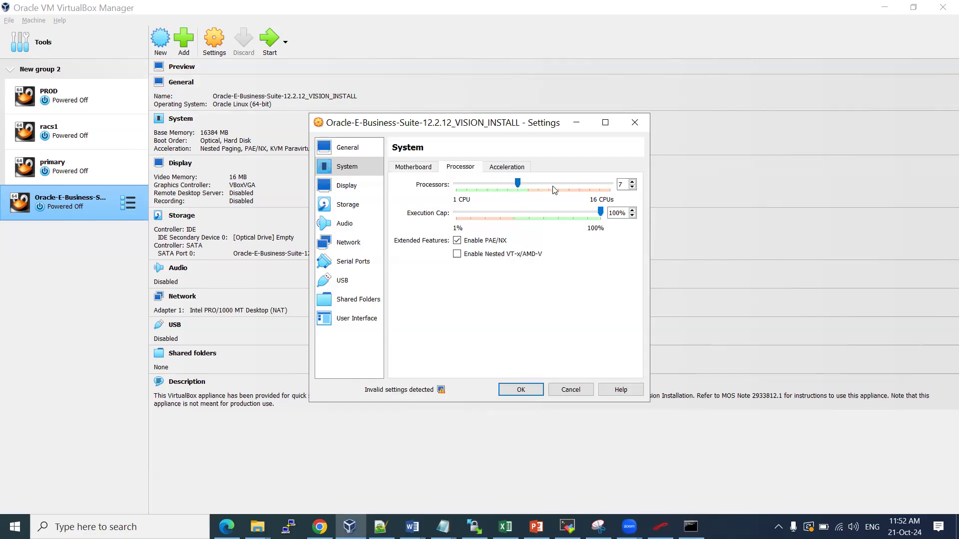
pyautogui.click(486, 188)
pyautogui.click(491, 187)
pyautogui.click(488, 184)
# Raise base memory to about 17418 MB and save the System settings
pyautogui.click(421, 170)
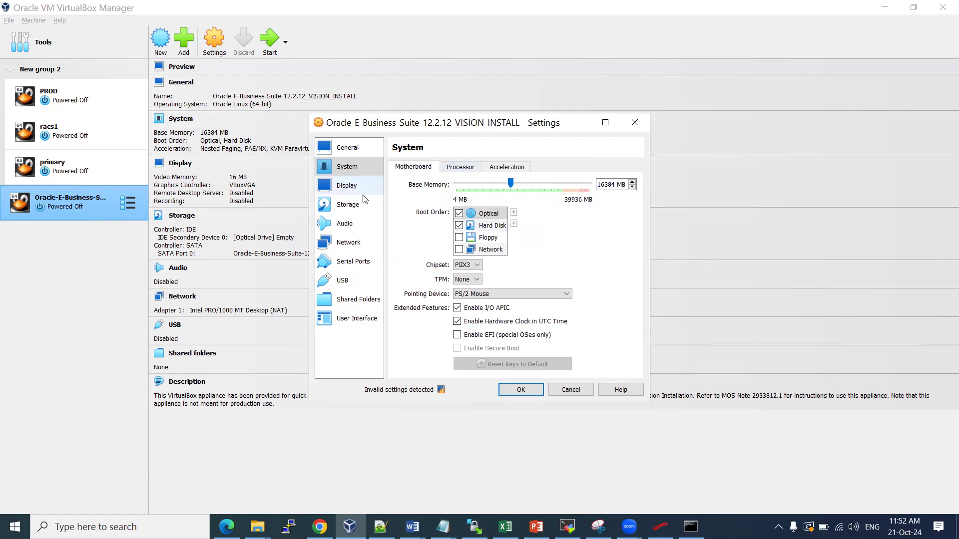
pyautogui.click(461, 169)
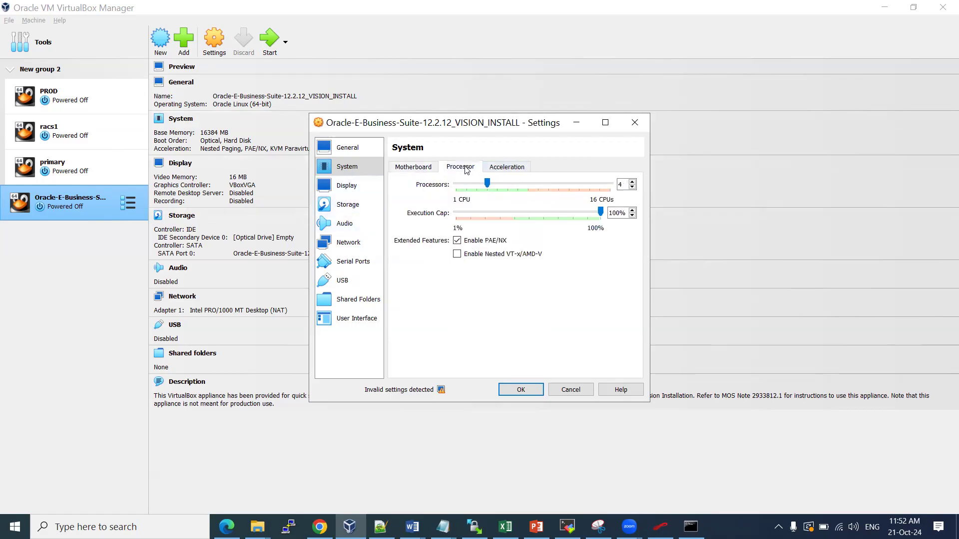
pyautogui.click(364, 187)
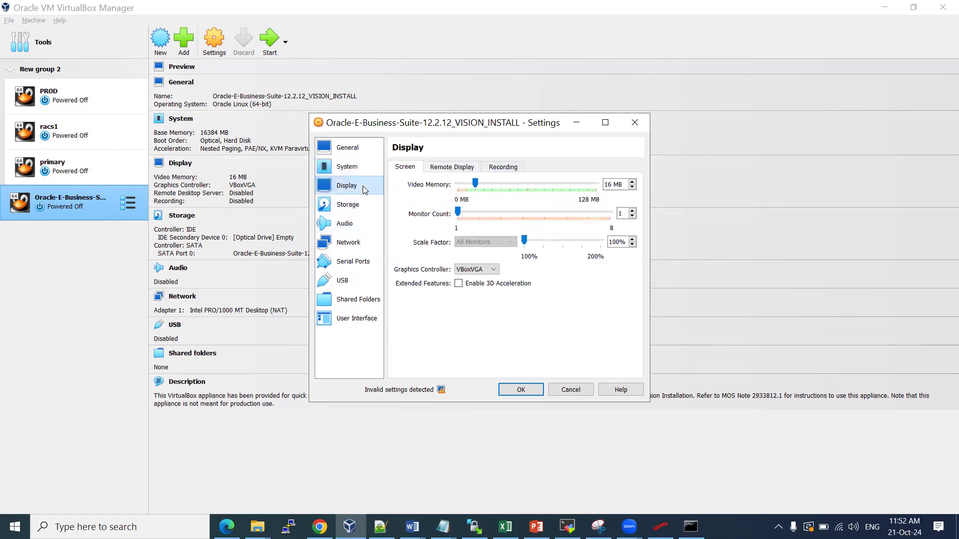
pyautogui.click(358, 212)
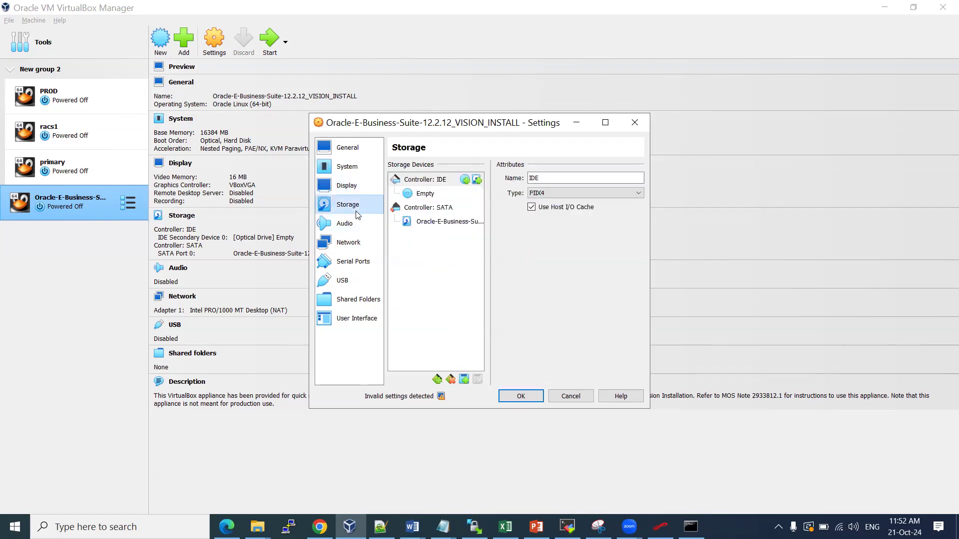
pyautogui.click(360, 173)
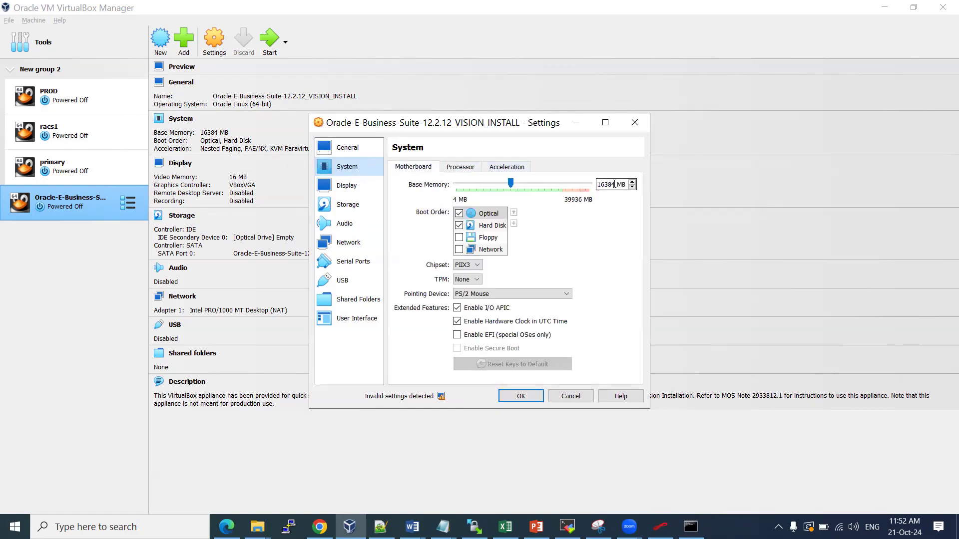
pyautogui.moveTo(512, 184); pyautogui.dragTo(515, 184)
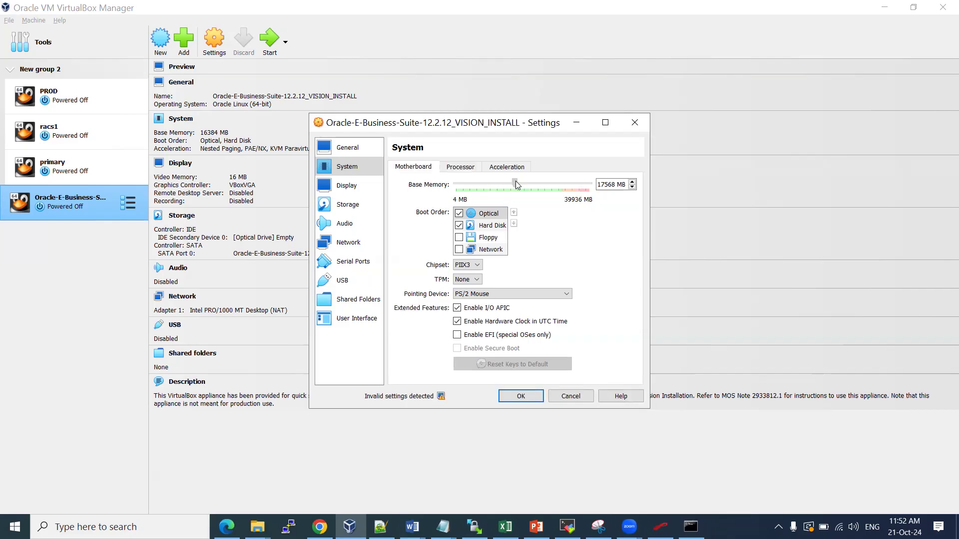
pyautogui.moveTo(516, 181); pyautogui.dragTo(515, 181)
pyautogui.click(518, 395)
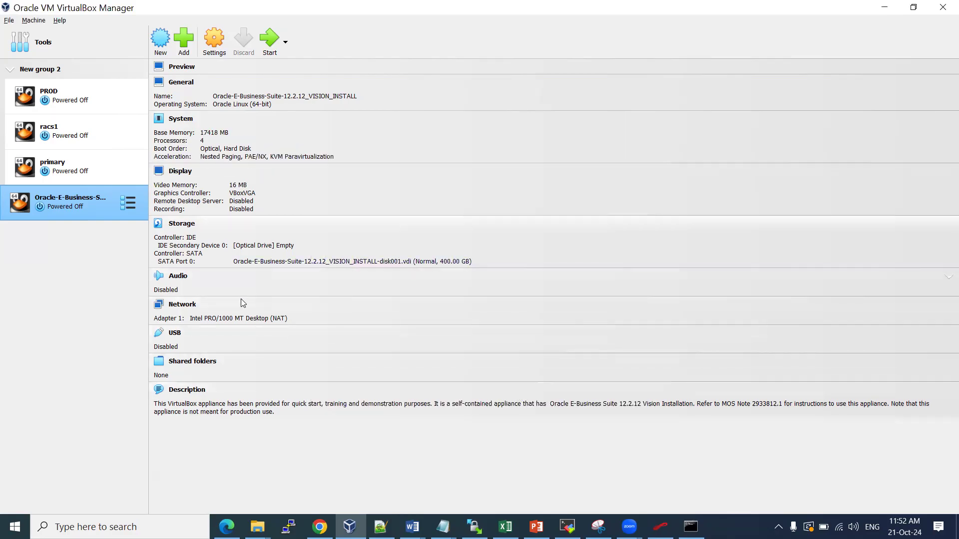
# Attach Adapter 1 as a Bridged Adapter on the MediaTek Wi-Fi 6 MT7921 card
pyautogui.click(184, 305)
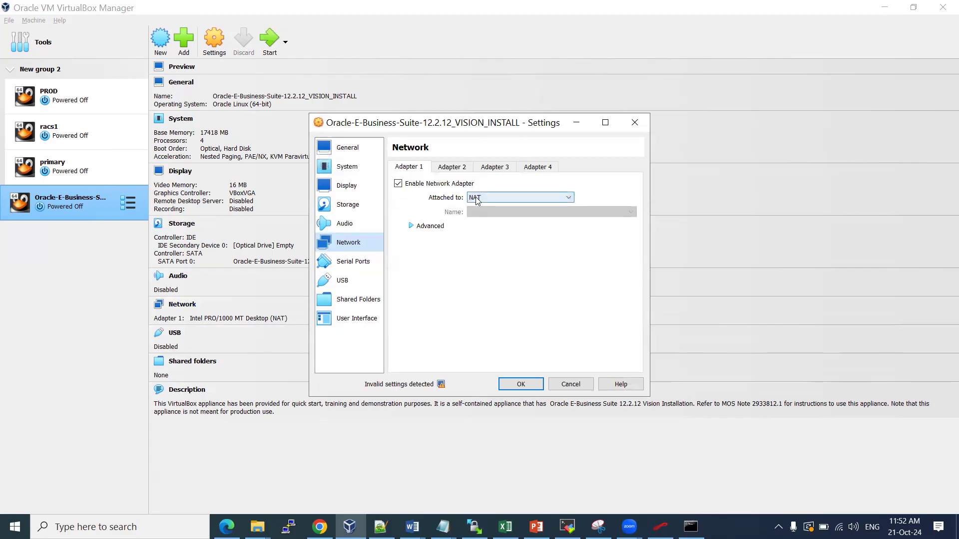
pyautogui.click(492, 198)
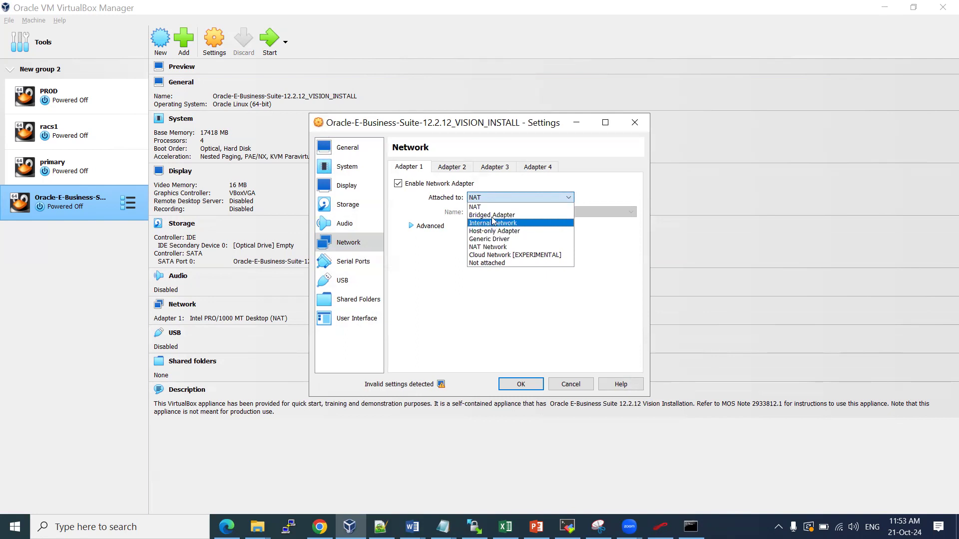
pyautogui.click(492, 216)
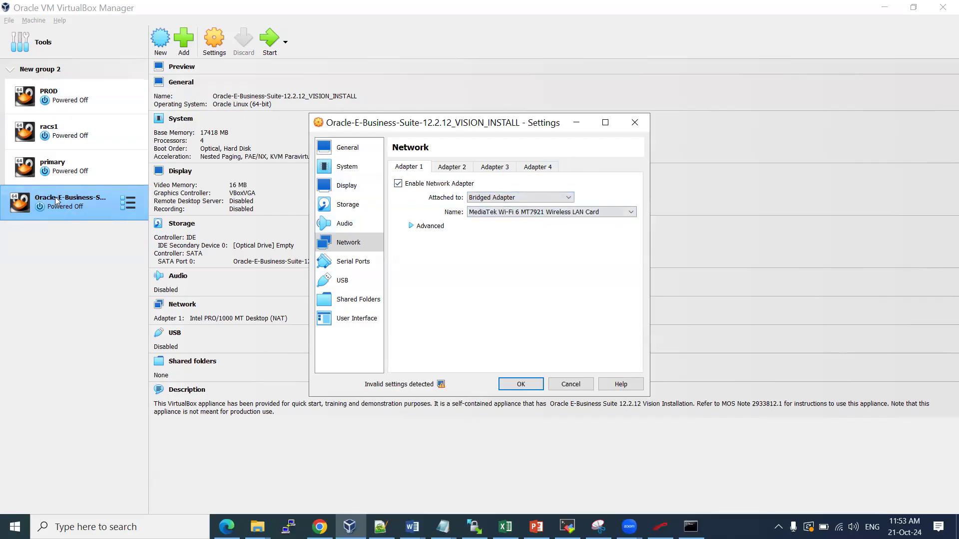
pyautogui.moveTo(412, 526)
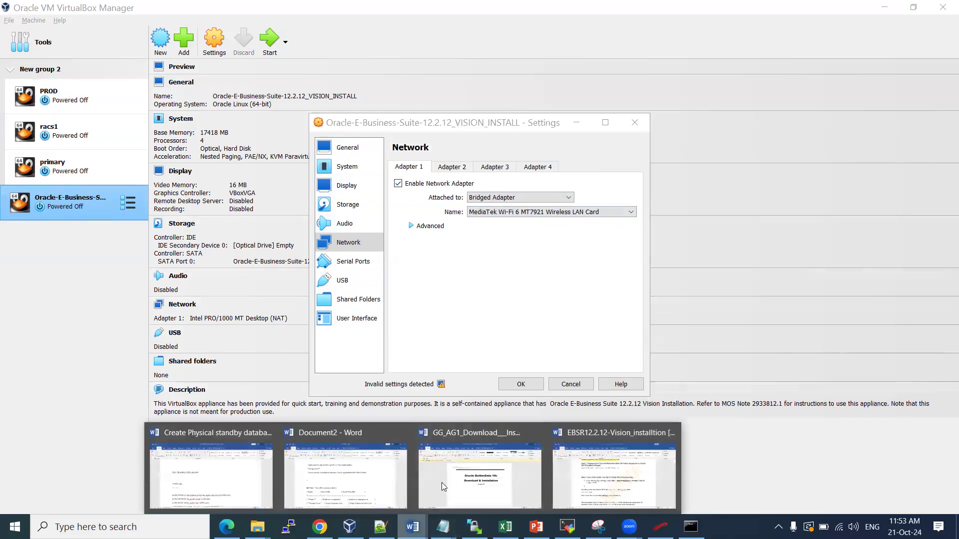
pyautogui.click(617, 492)
pyautogui.scroll(10, 433, 266)
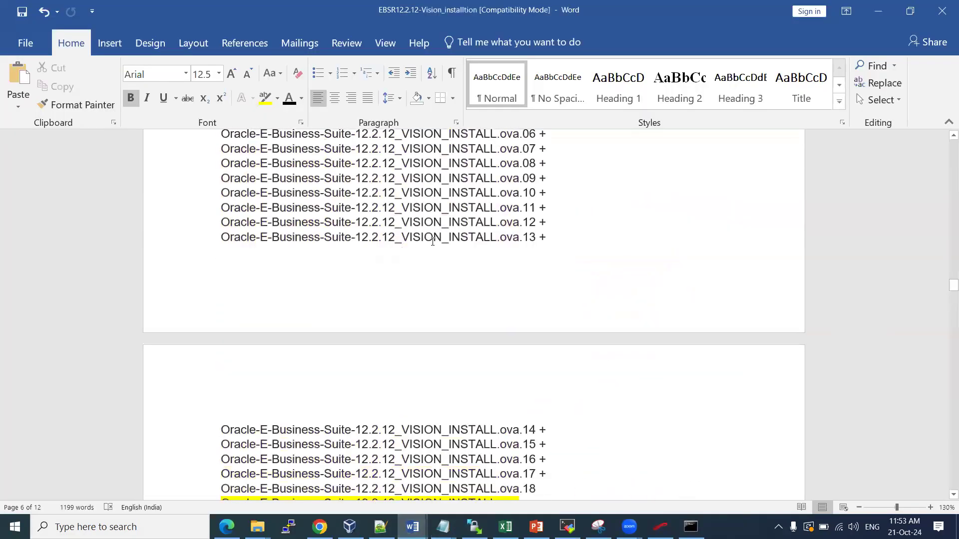
pyautogui.scroll(-7, 438, 205)
pyautogui.scroll(-5, 437, 204)
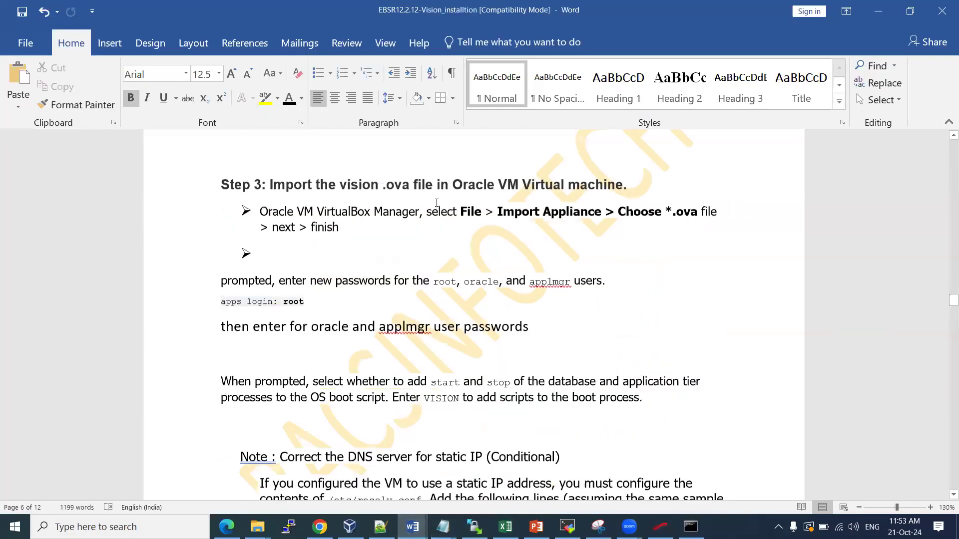
pyautogui.scroll(-13, 437, 203)
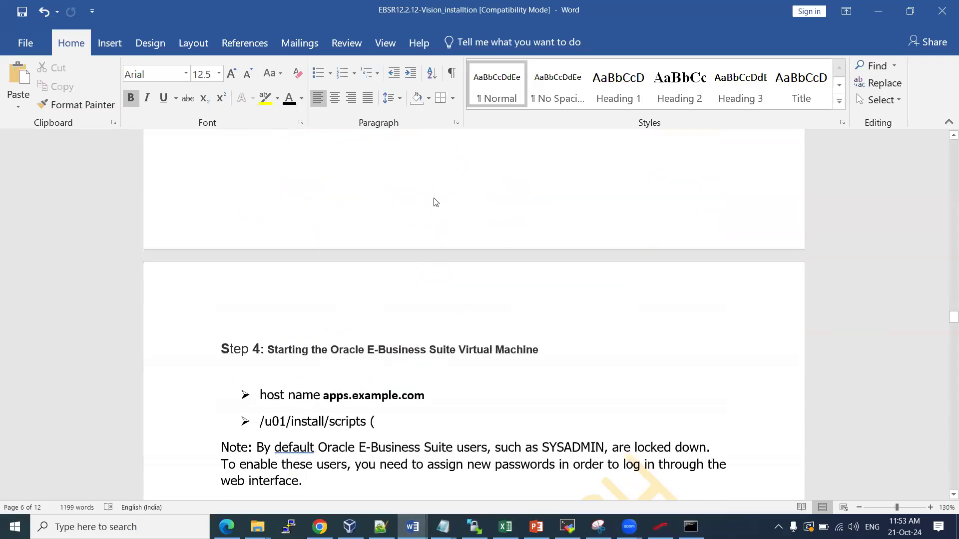
pyautogui.scroll(-5, 434, 199)
pyautogui.scroll(12, 434, 199)
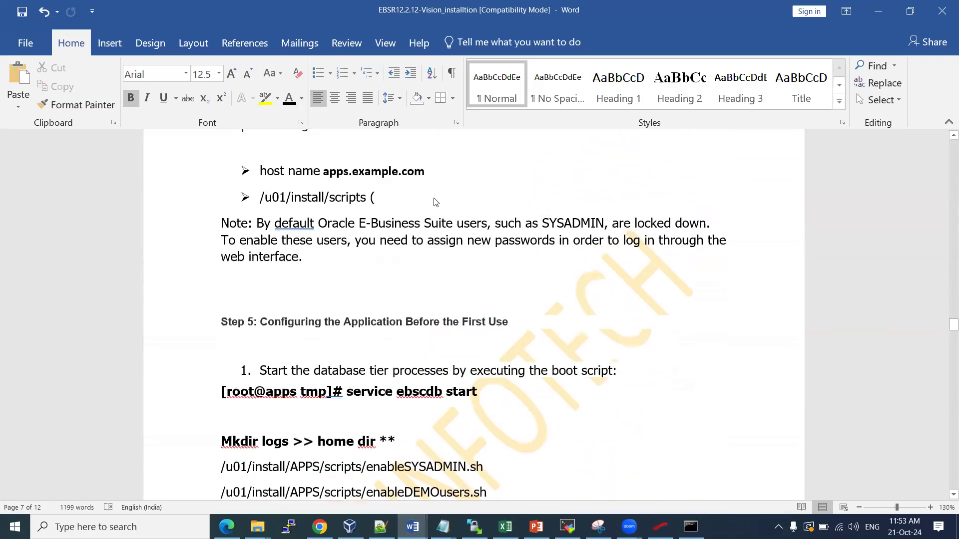
pyautogui.scroll(15, 434, 198)
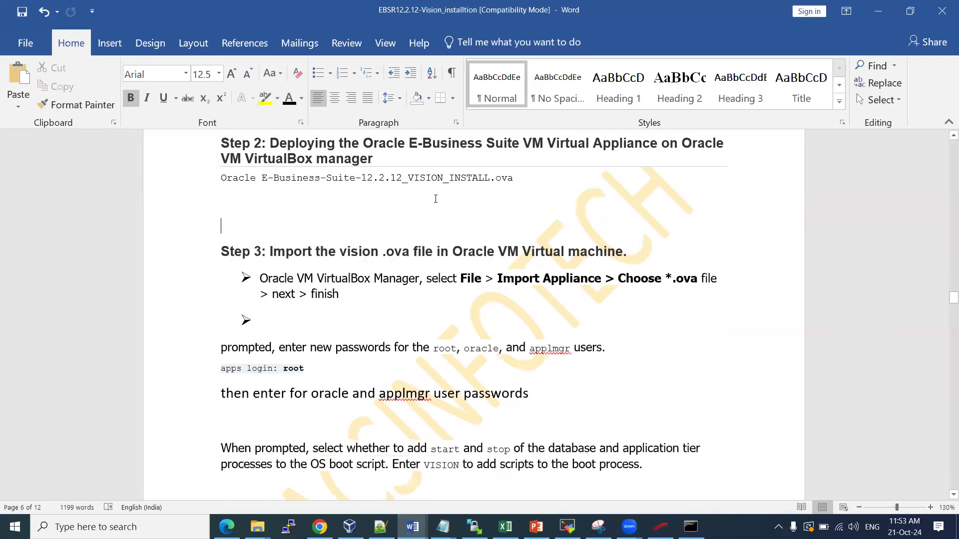
pyautogui.scroll(12, 437, 199)
pyautogui.scroll(15, 451, 198)
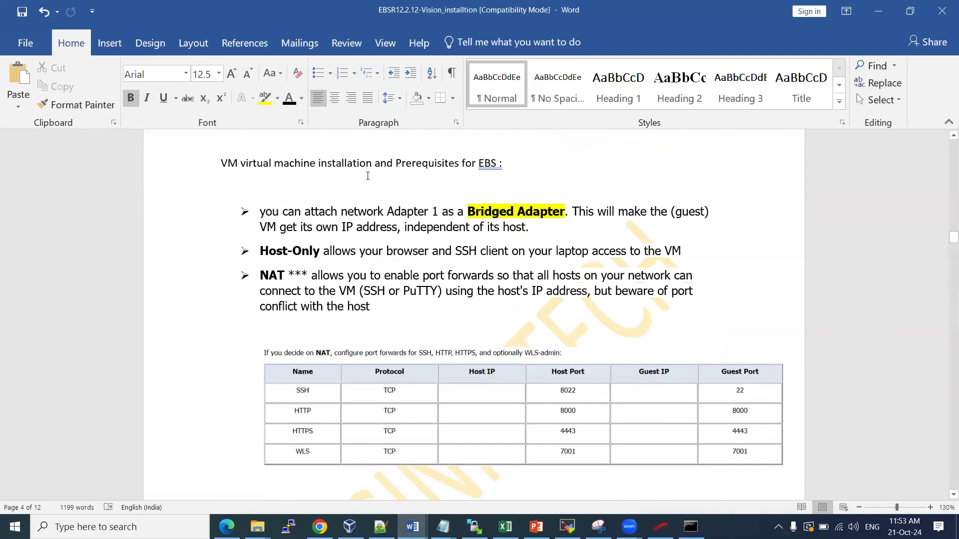
pyautogui.moveTo(354, 212); pyautogui.dragTo(415, 212)
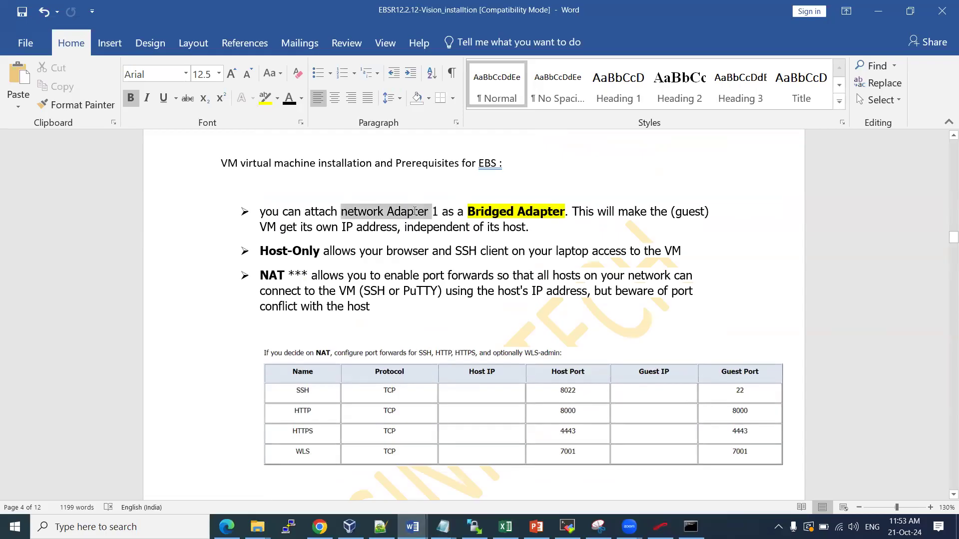
pyautogui.moveTo(415, 214); pyautogui.dragTo(414, 214)
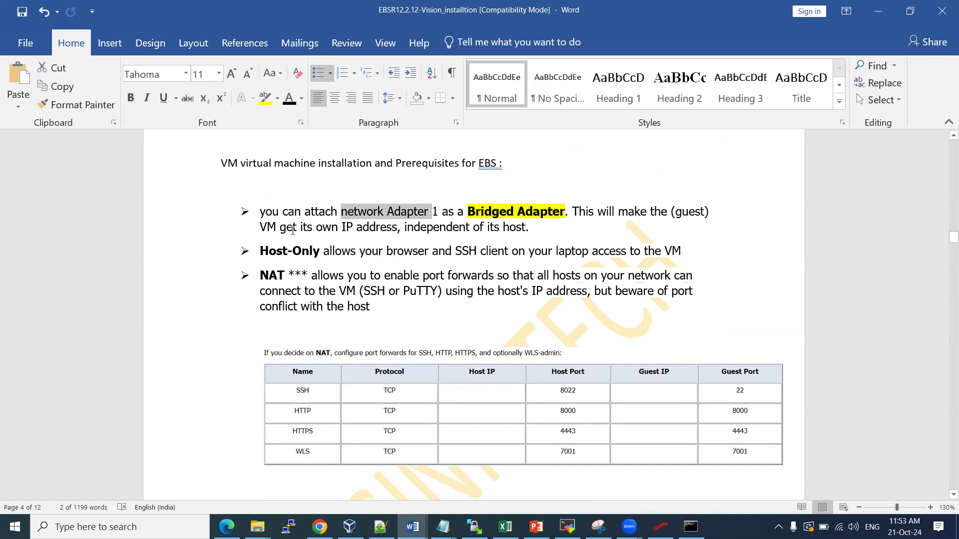
pyautogui.moveTo(281, 228); pyautogui.dragTo(397, 227)
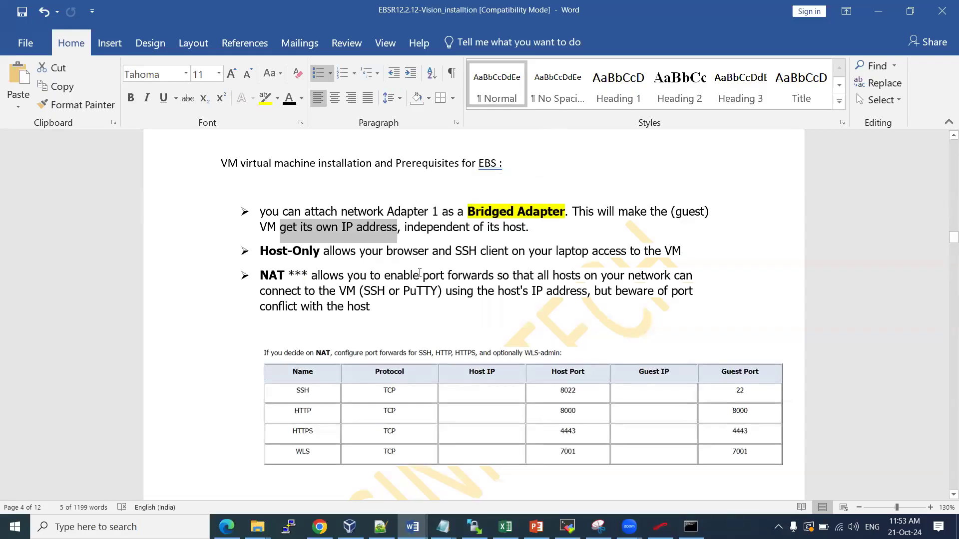
pyautogui.moveTo(290, 273); pyautogui.dragTo(389, 312)
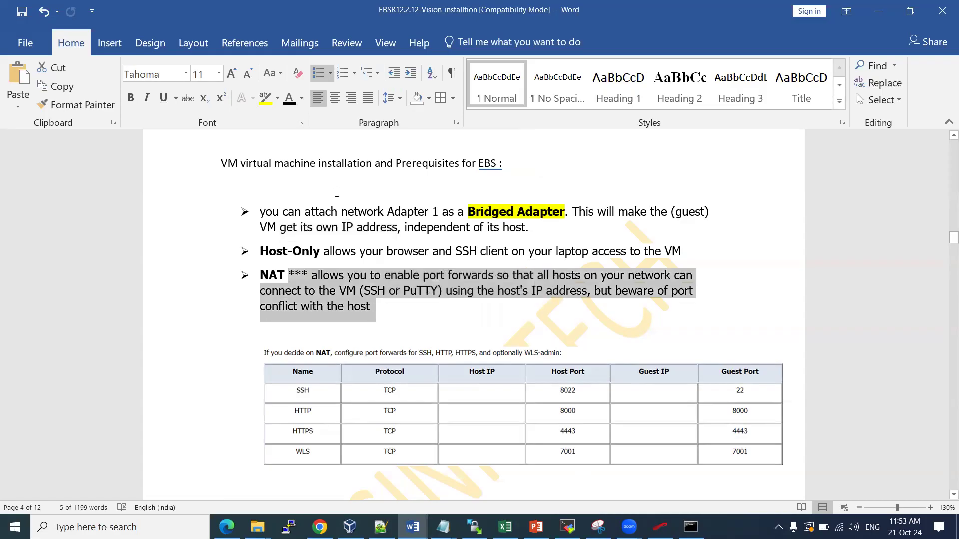
pyautogui.click(297, 187)
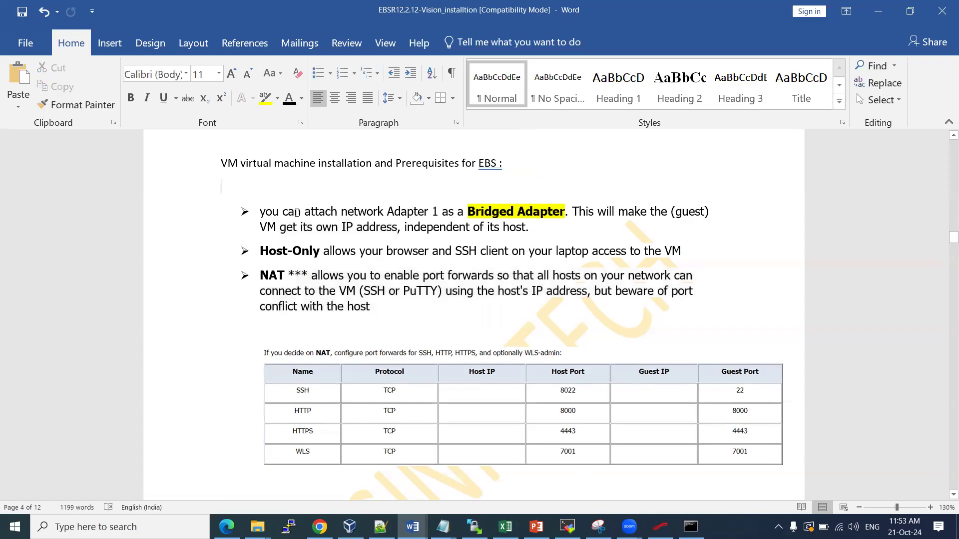
pyautogui.click(536, 204)
pyautogui.moveTo(458, 212); pyautogui.dragTo(581, 229)
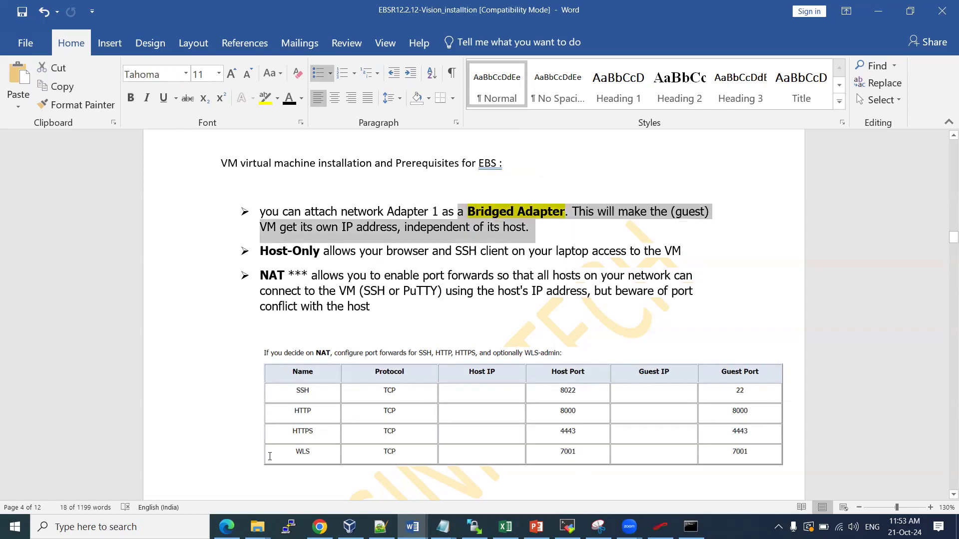
pyautogui.click(350, 526)
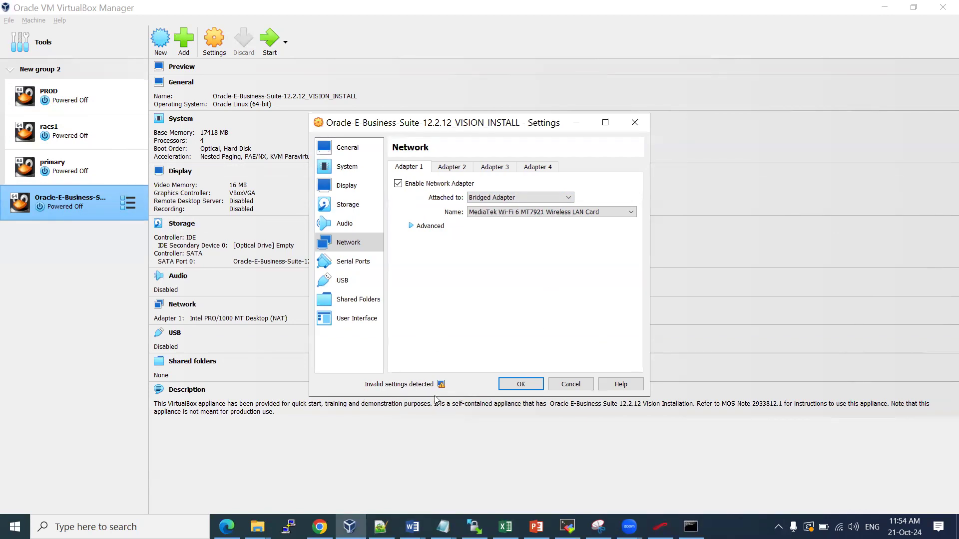
# Add a new shared folder pointing to D:\db_Soft\VM_Softwares
pyautogui.click(357, 299)
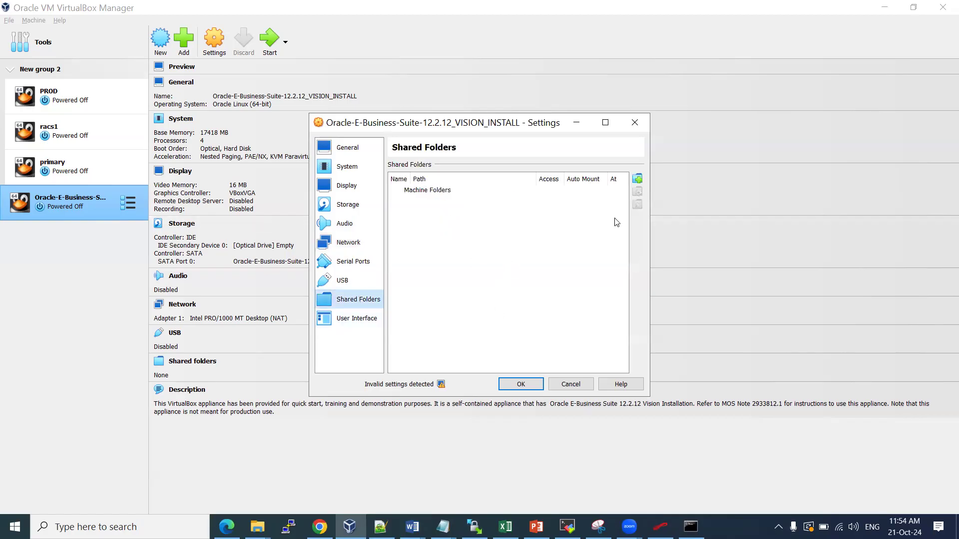
pyautogui.click(638, 179)
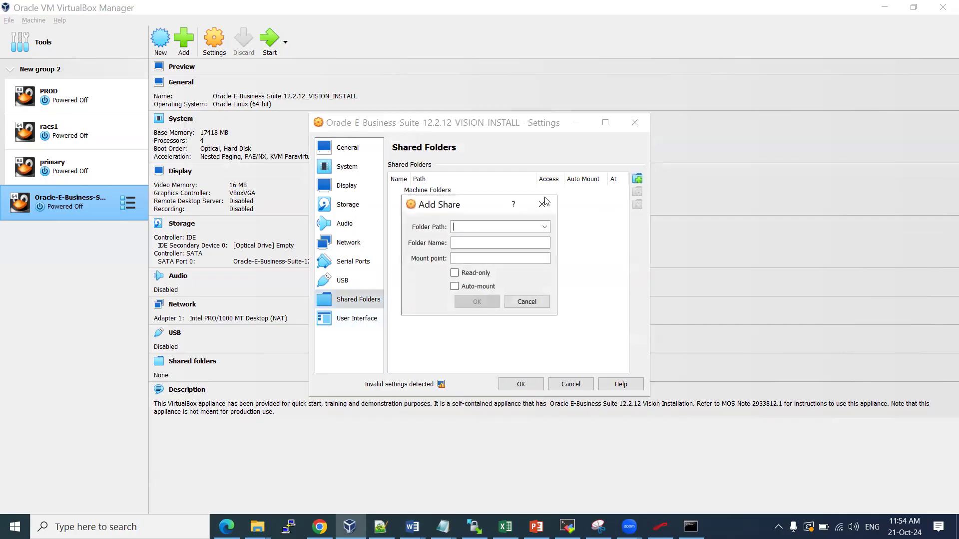
pyautogui.click(543, 226)
pyautogui.click(480, 248)
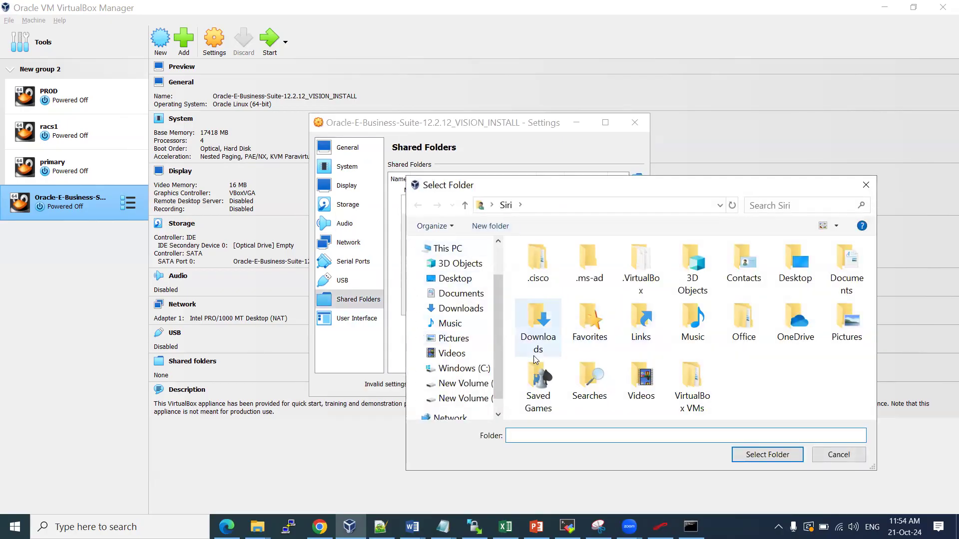
pyautogui.click(478, 386)
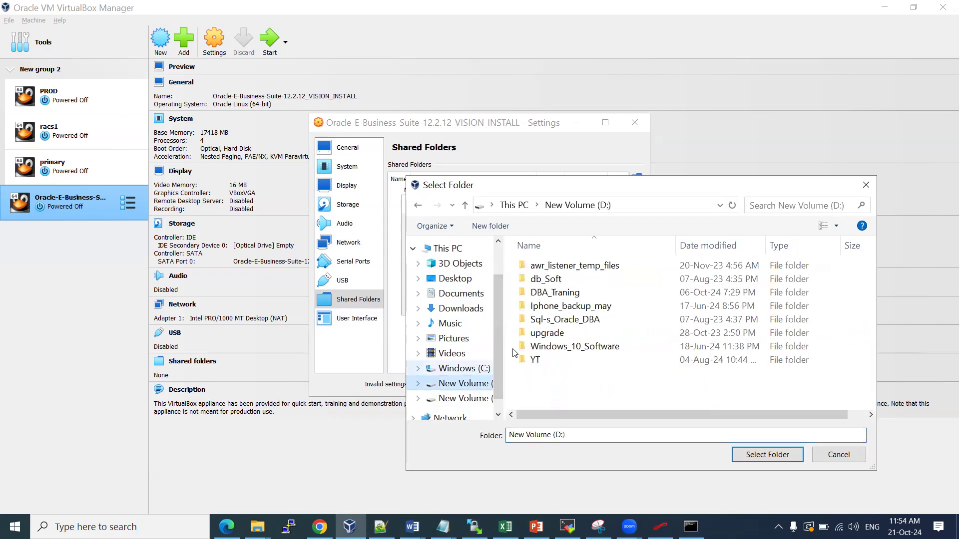
pyautogui.doubleClick(569, 279)
pyautogui.doubleClick(569, 278)
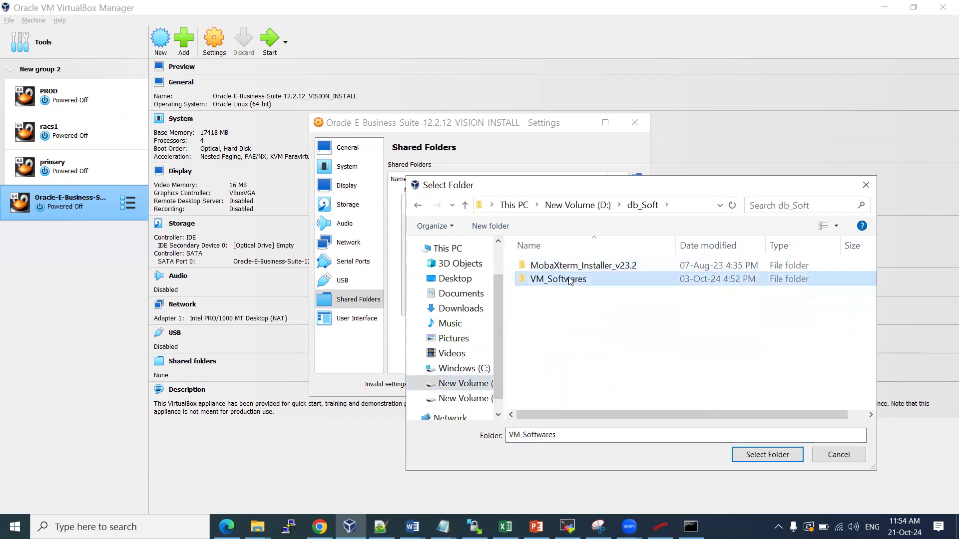
pyautogui.scroll(-1, 609, 332)
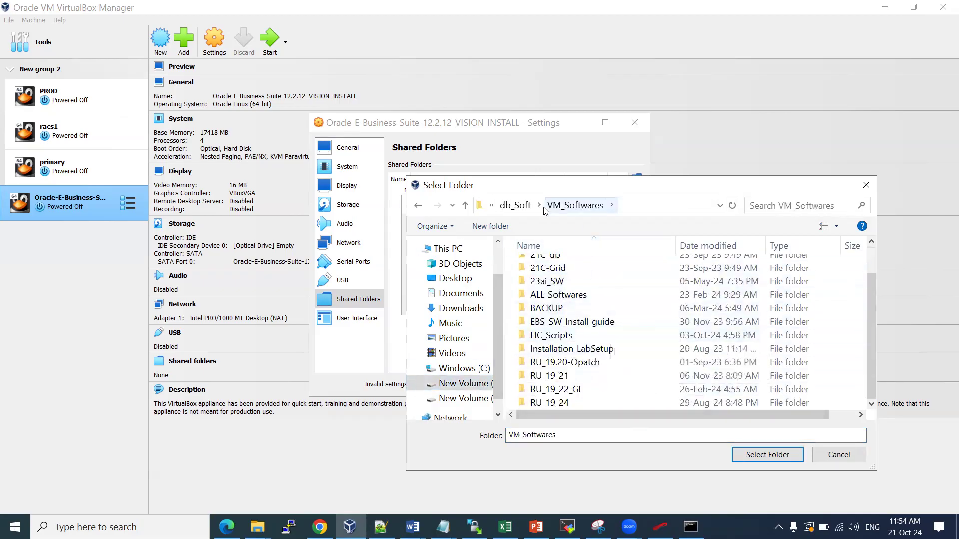
pyautogui.click(766, 456)
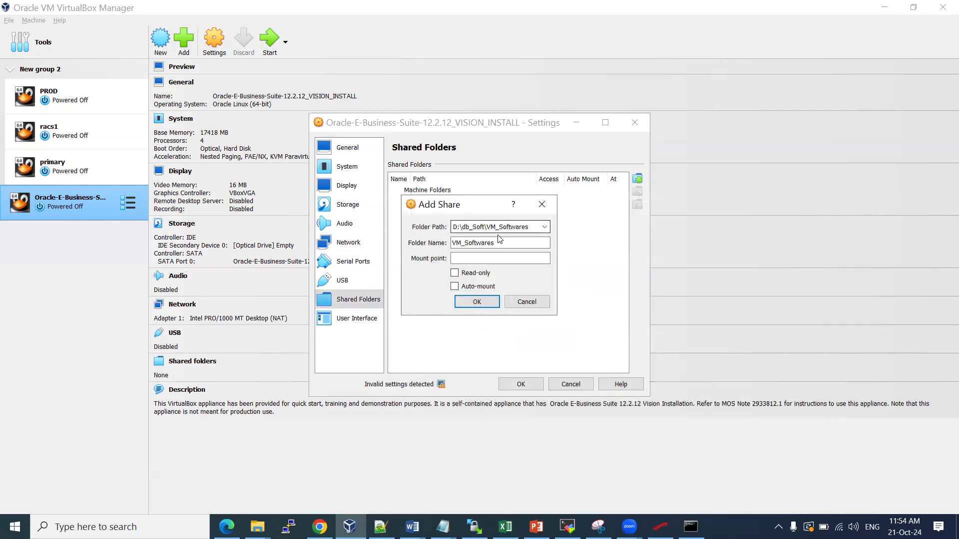
# Keep the share writable, enable Auto-mount and confirm the VM_Softwares share
pyautogui.click(465, 275)
pyautogui.click(479, 286)
pyautogui.click(472, 274)
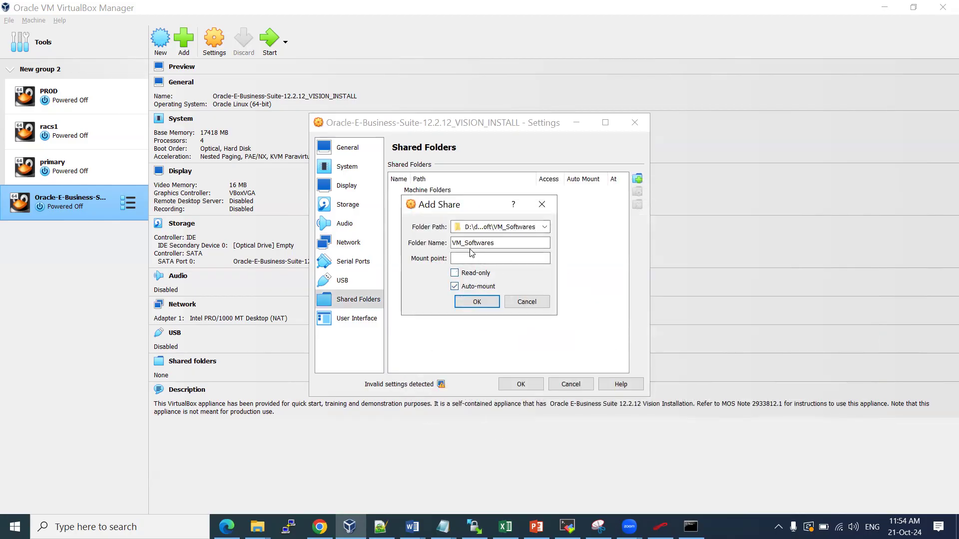
pyautogui.click(484, 302)
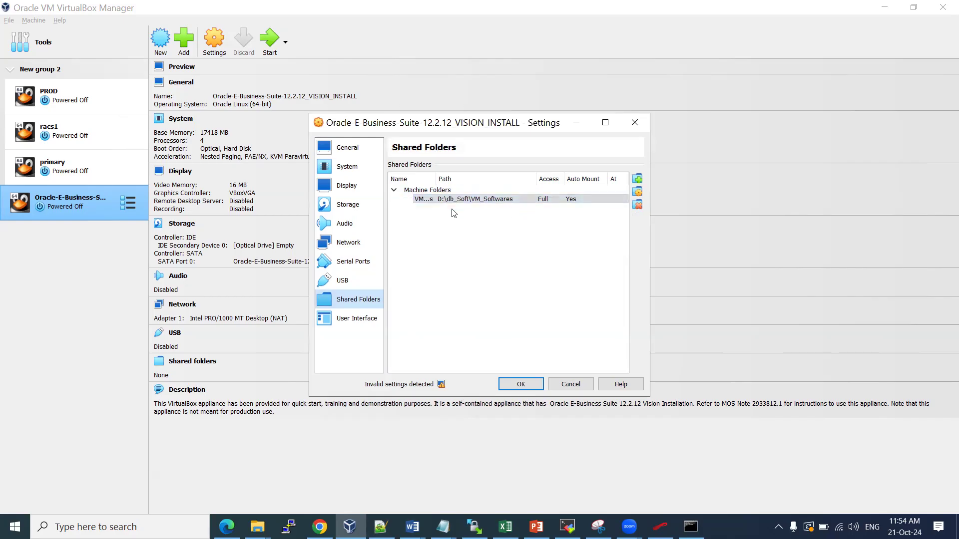
# Set Shared Clipboard and Drag'n'Drop to Bidirectional in the General Advanced settings
pyautogui.click(356, 150)
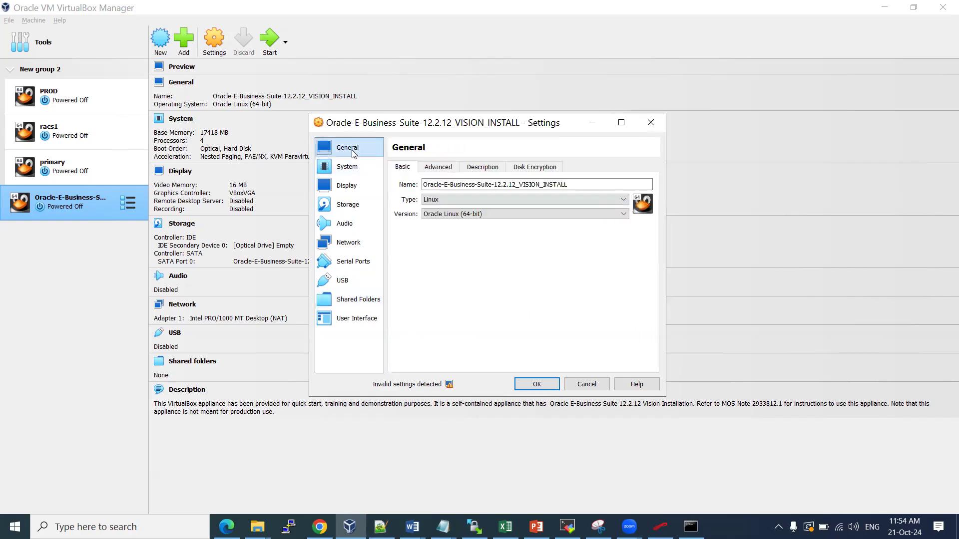
pyautogui.click(433, 168)
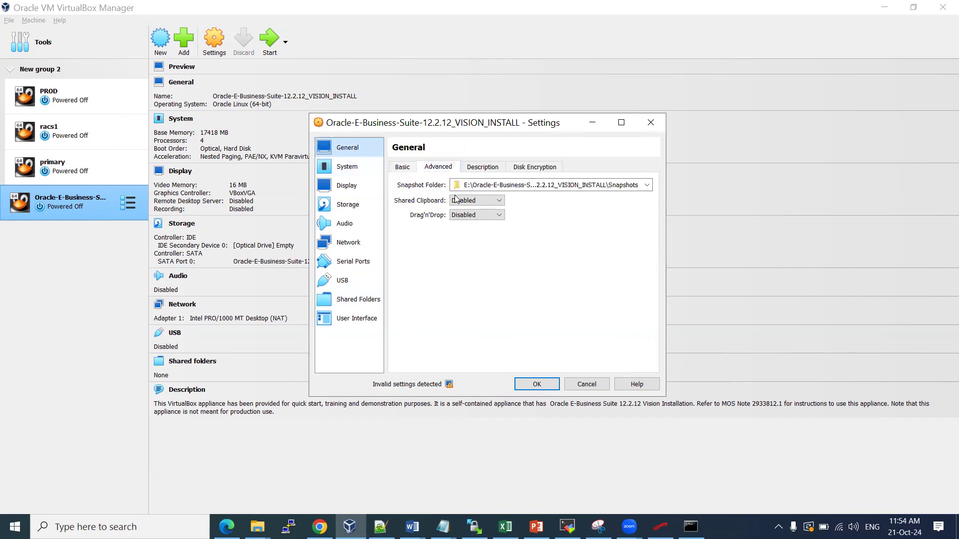
pyautogui.click(503, 201)
pyautogui.click(487, 233)
pyautogui.click(499, 216)
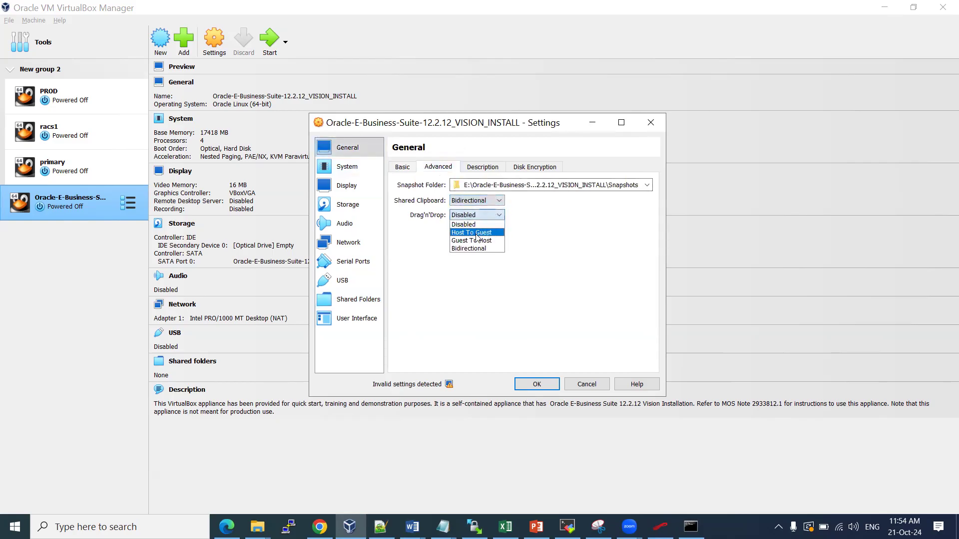
pyautogui.click(477, 245)
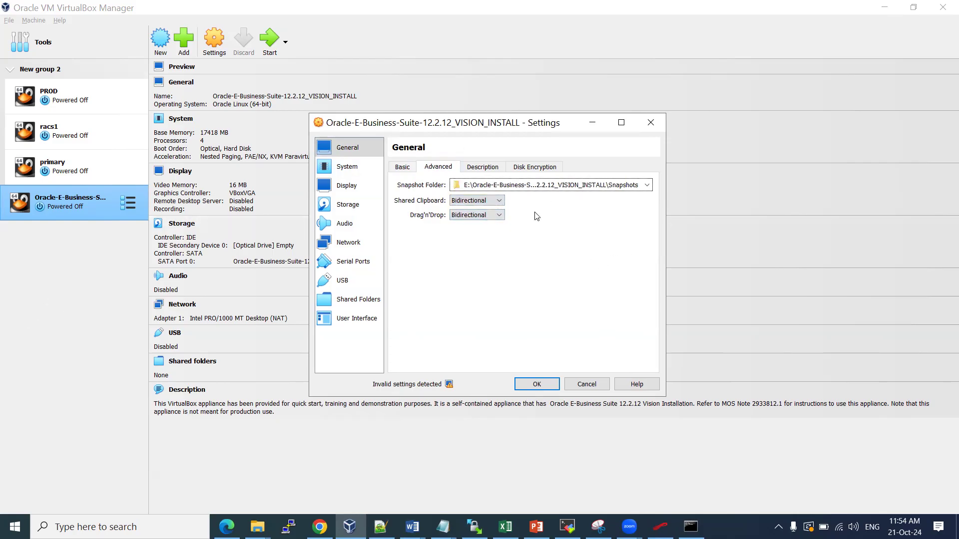
# Review the General Basic and Advanced pages, then go to the System page
pyautogui.click(403, 166)
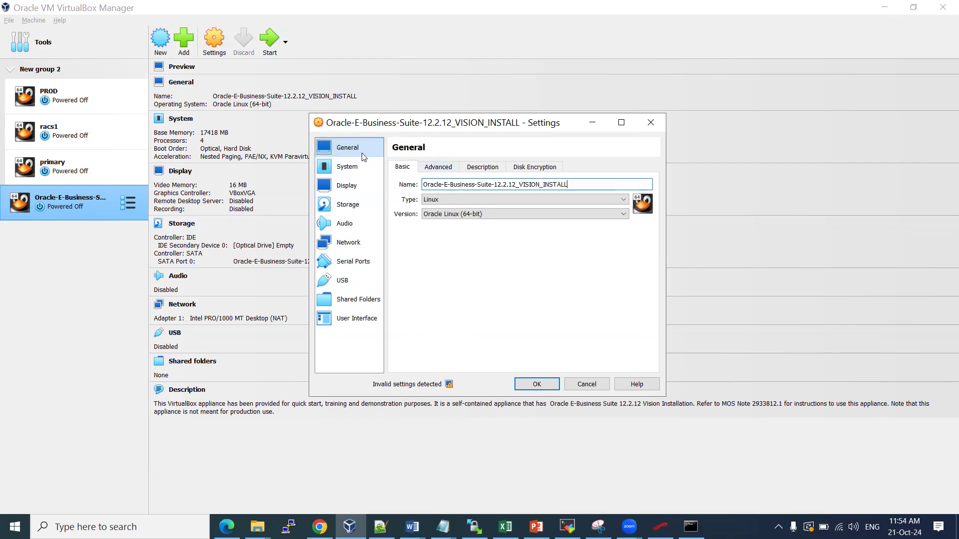
pyautogui.click(436, 167)
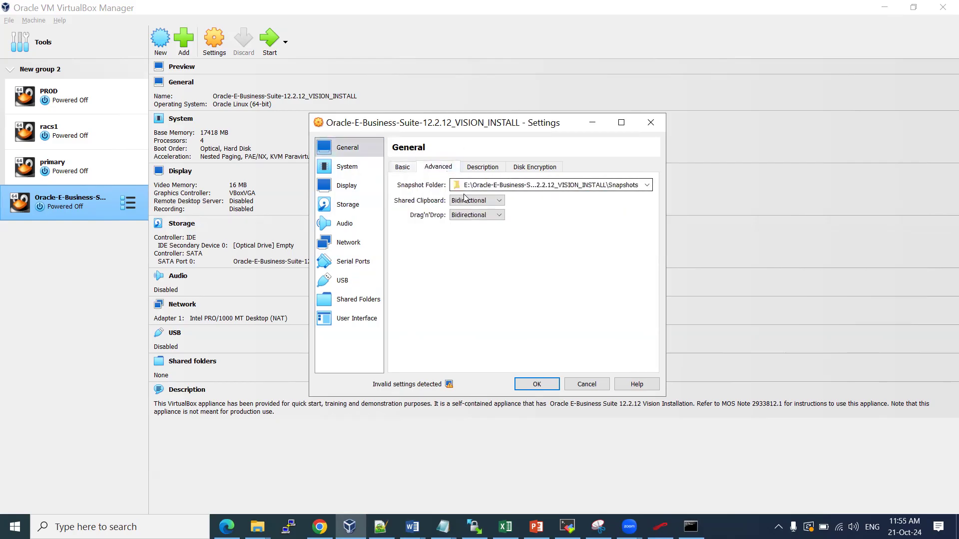
pyautogui.click(351, 169)
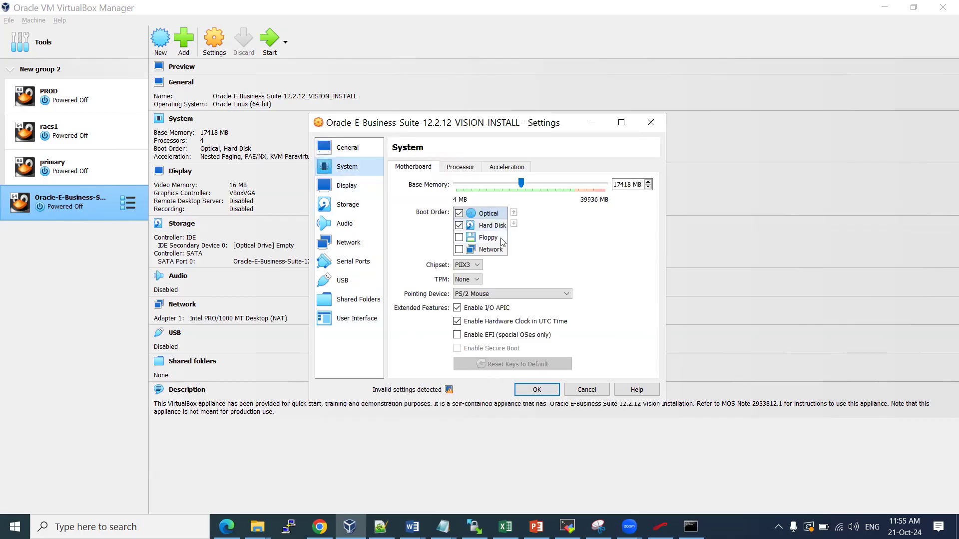
# Set the boot order to Hard Disk, Optical, Floppy, reviewing Processor, Network and Shared Folders pages
pyautogui.moveTo(496, 229); pyautogui.dragTo(483, 217)
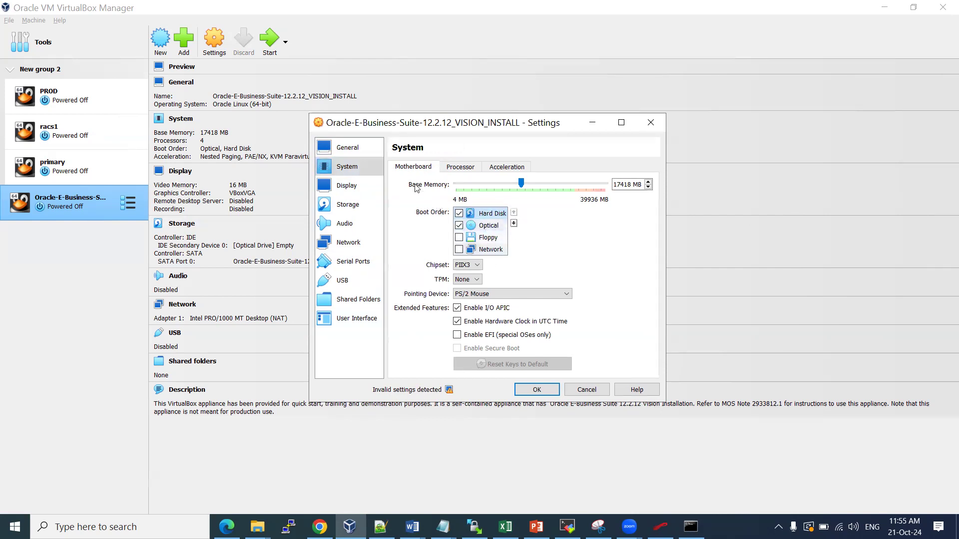
pyautogui.click(459, 171)
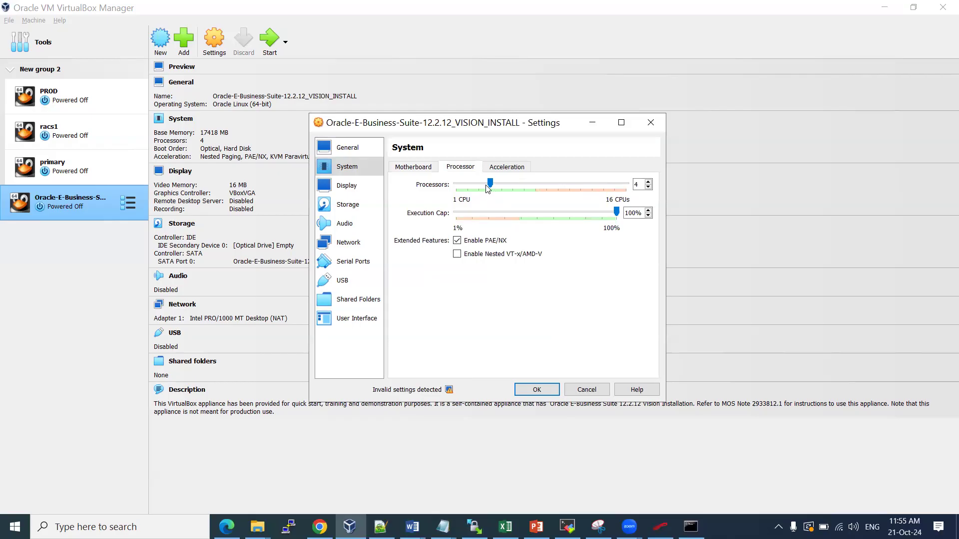
pyautogui.click(413, 168)
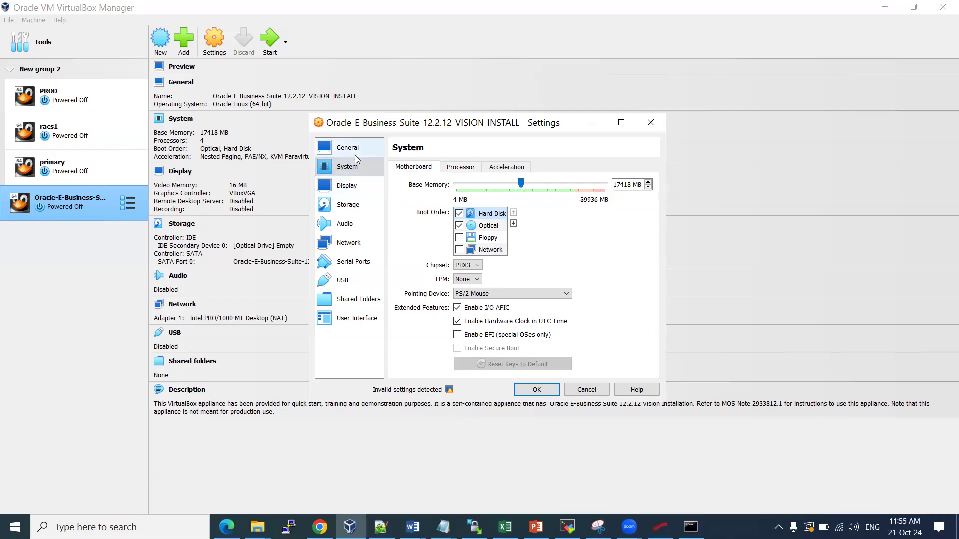
pyautogui.click(364, 240)
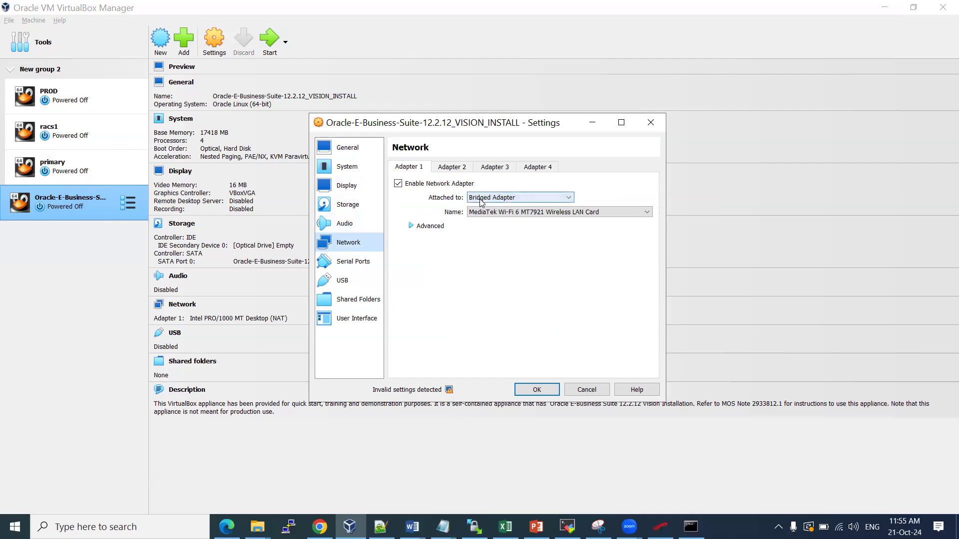
pyautogui.click(352, 299)
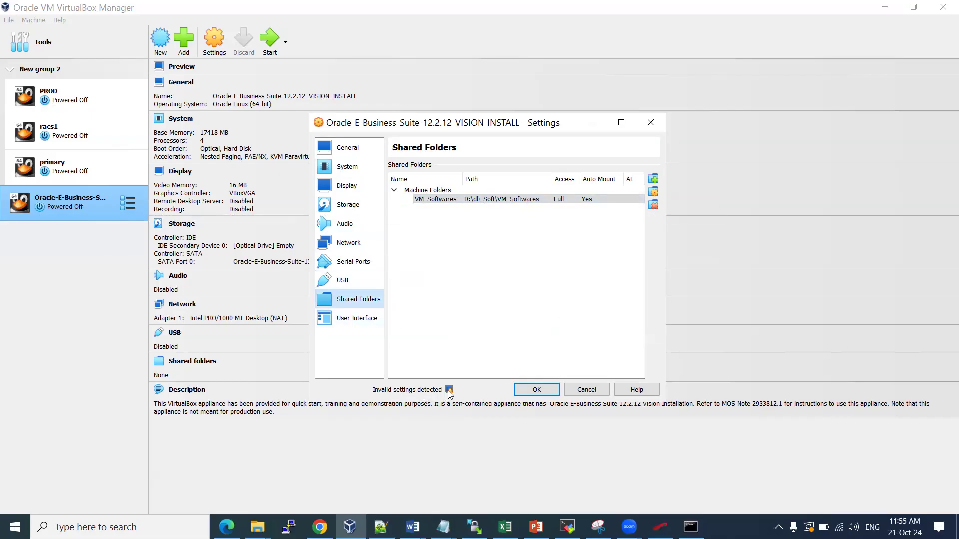
pyautogui.moveTo(450, 392)
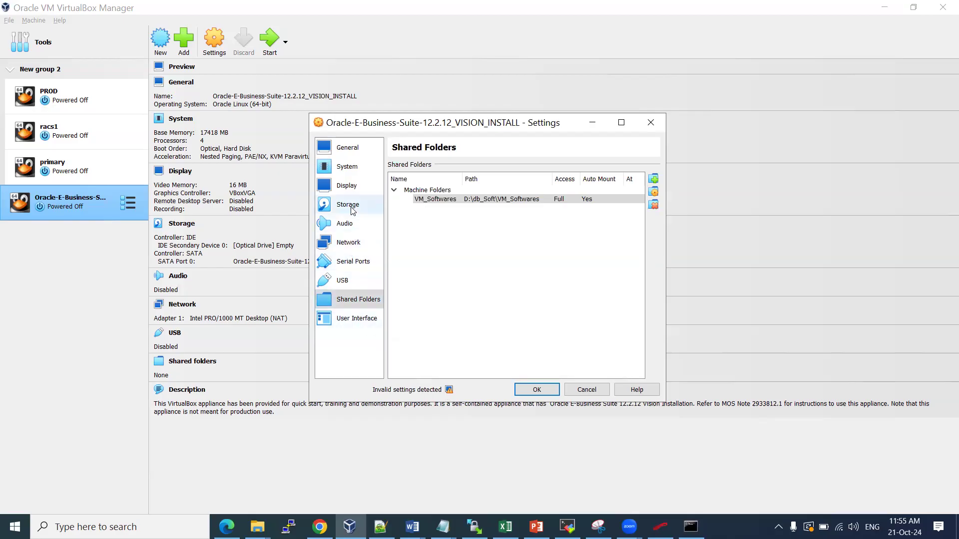
pyautogui.click(350, 168)
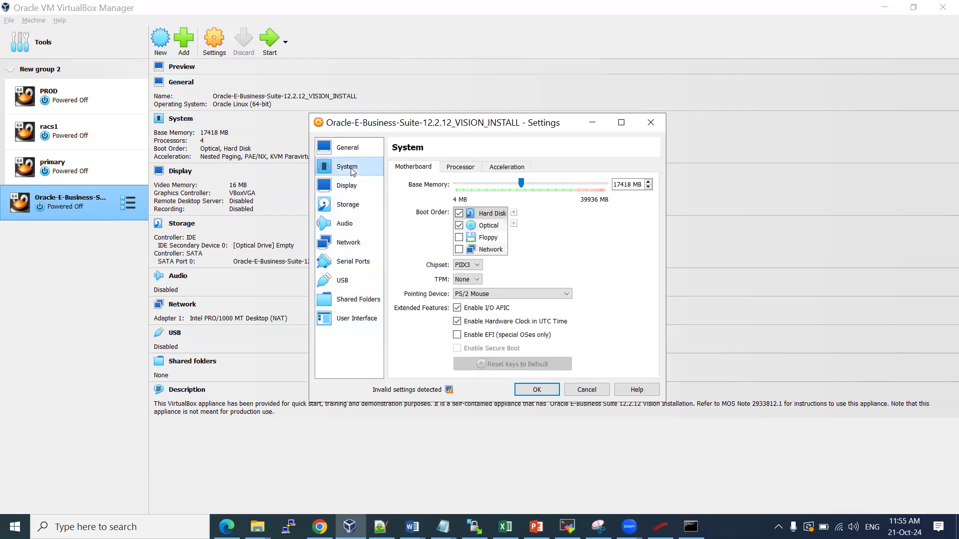
pyautogui.click(475, 240)
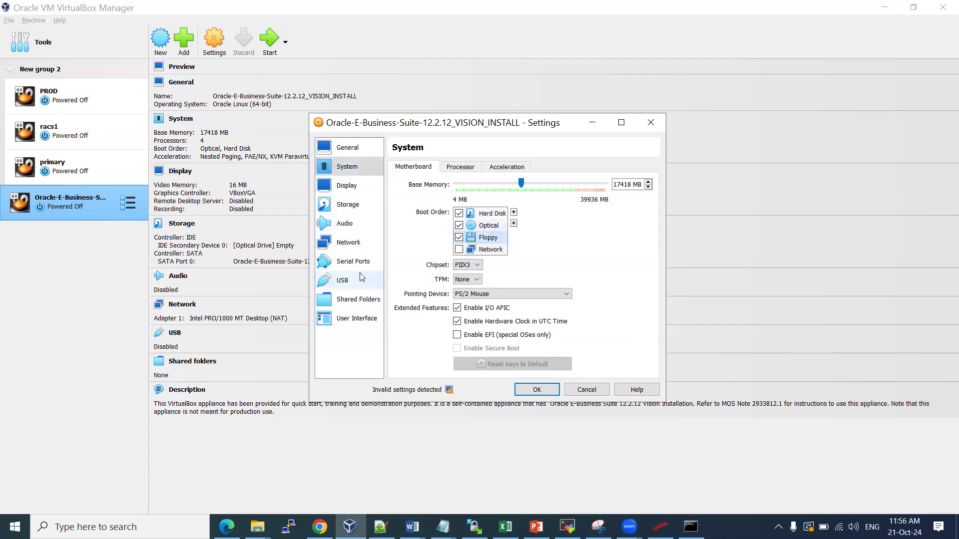
pyautogui.moveTo(449, 390)
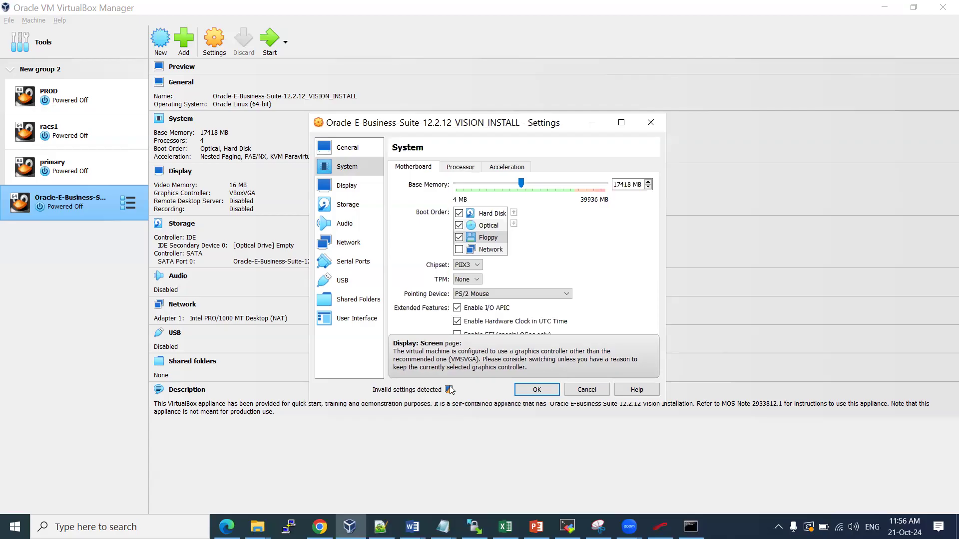
pyautogui.click(342, 224)
# Attach Adapter 1 as a Bridged Adapter on the MediaTek Wi-Fi 6 MT7921 card
pyautogui.click(340, 243)
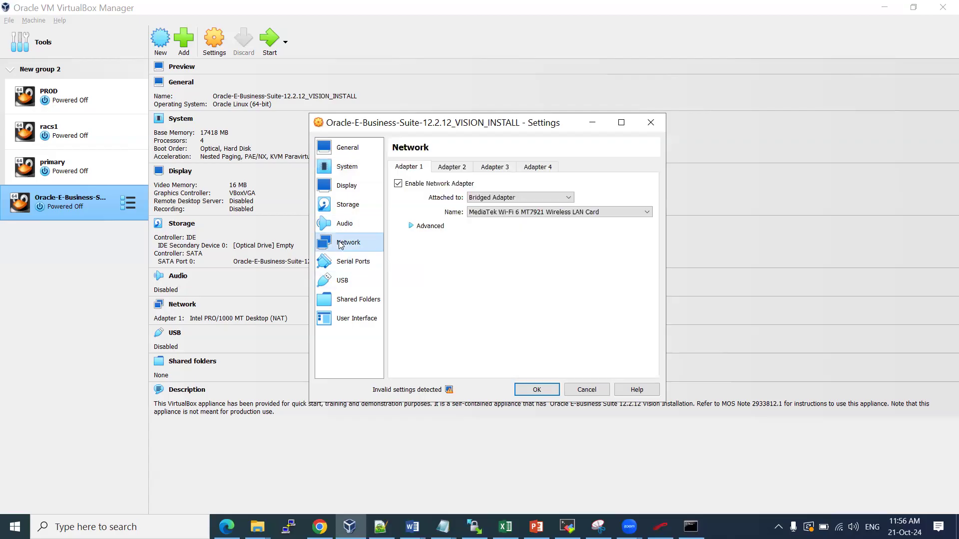
pyautogui.click(493, 198)
pyautogui.click(487, 218)
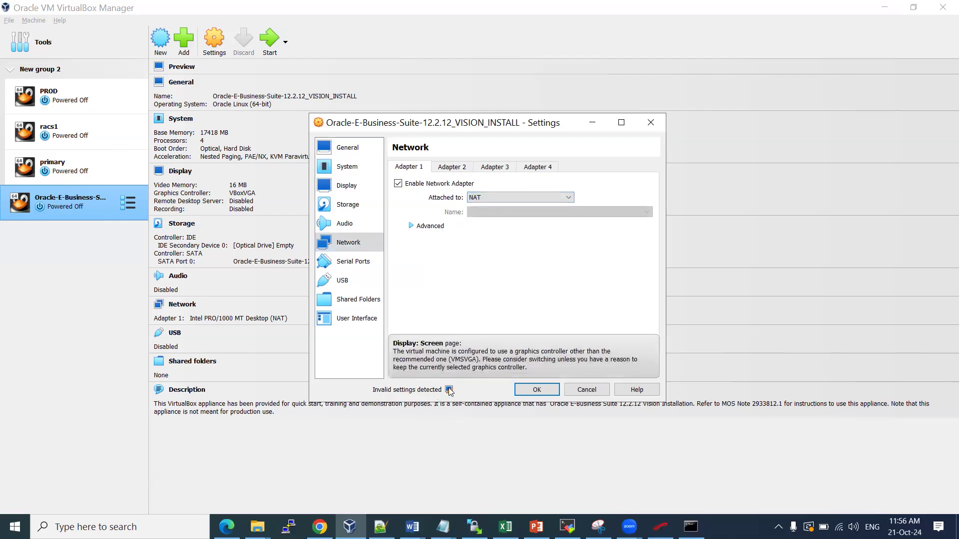
pyautogui.click(490, 198)
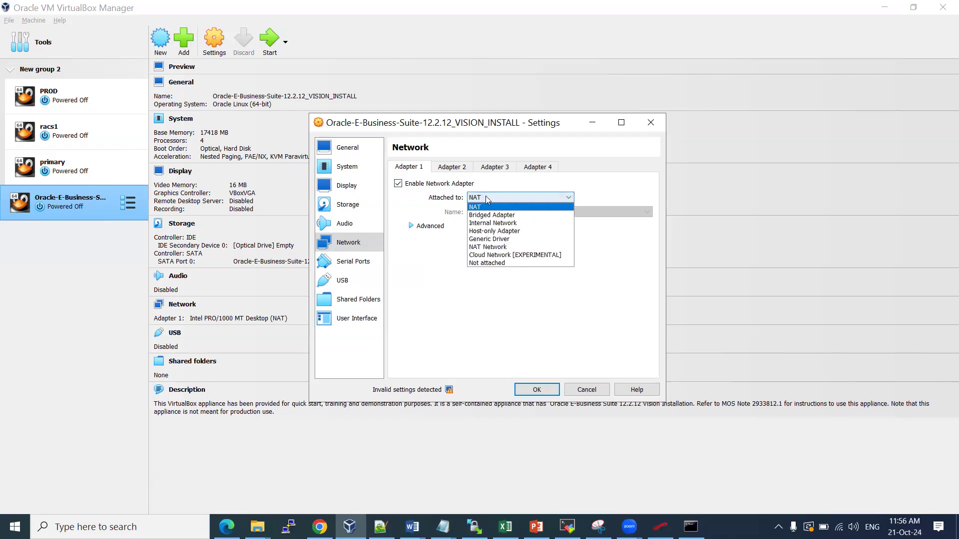
pyautogui.click(489, 216)
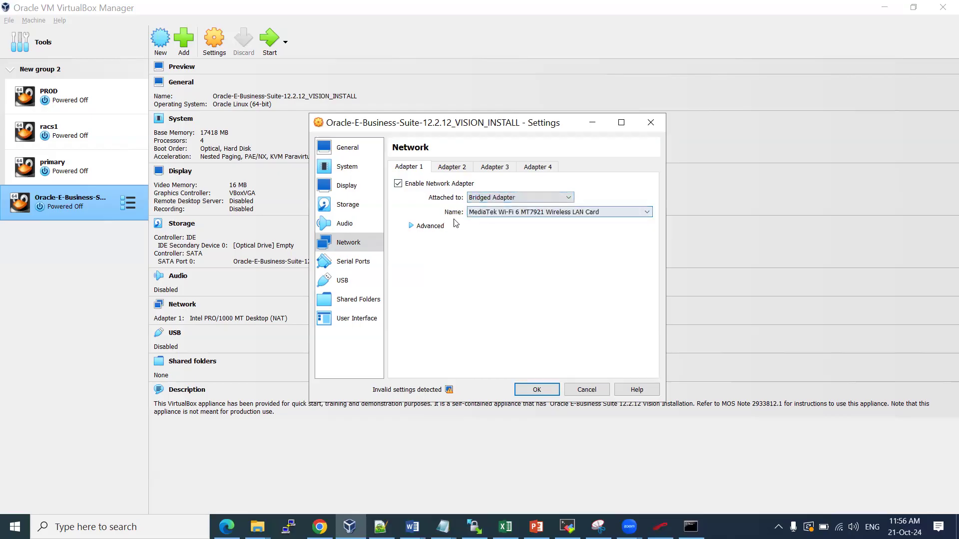
# Set Adapter 1's promiscuous mode to Allow All and save the network settings
pyautogui.click(418, 227)
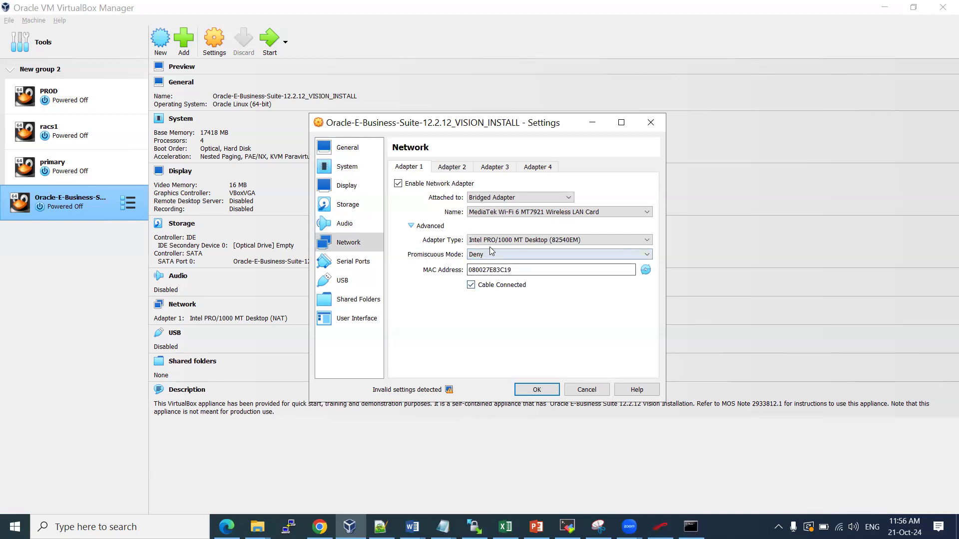
pyautogui.click(641, 255)
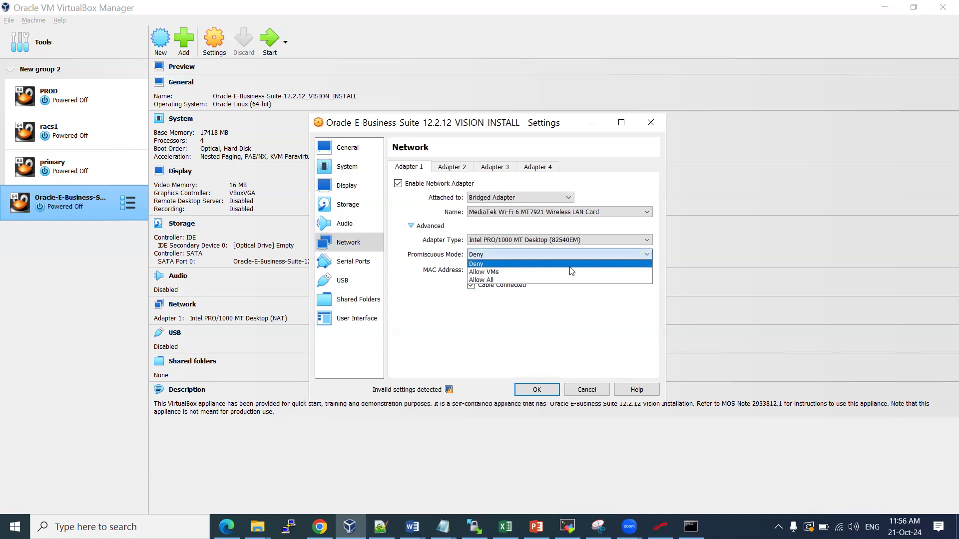
pyautogui.click(544, 280)
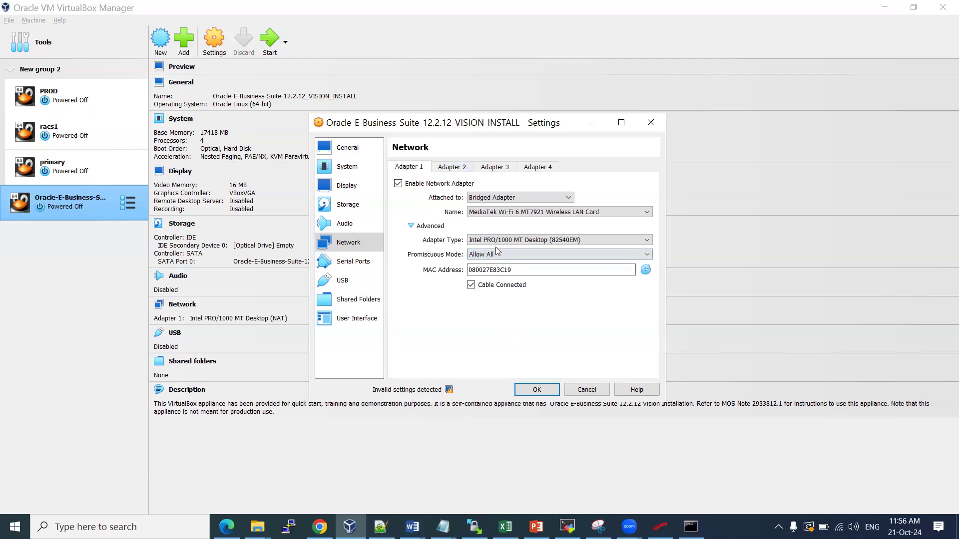
pyautogui.click(509, 272)
pyautogui.click(451, 167)
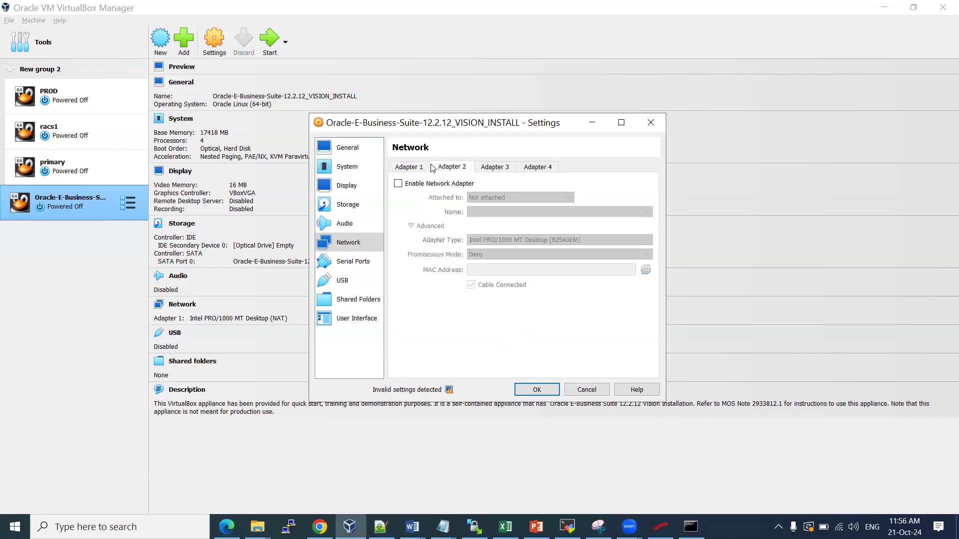
pyautogui.click(413, 169)
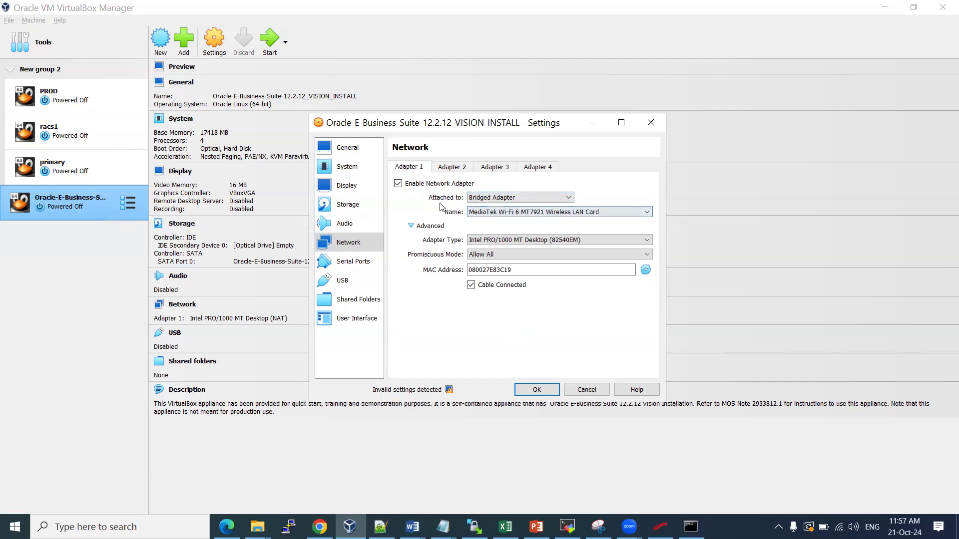
pyautogui.click(536, 389)
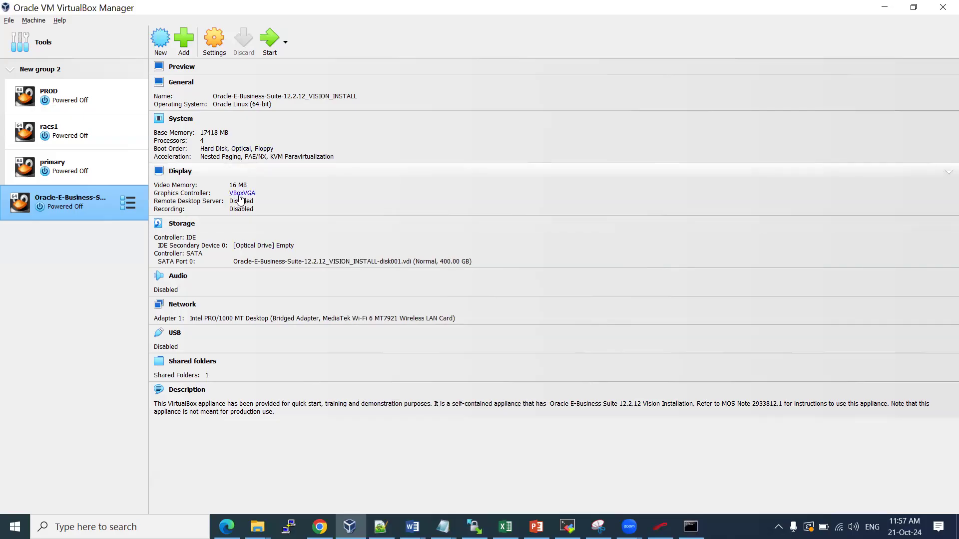
pyautogui.click(172, 176)
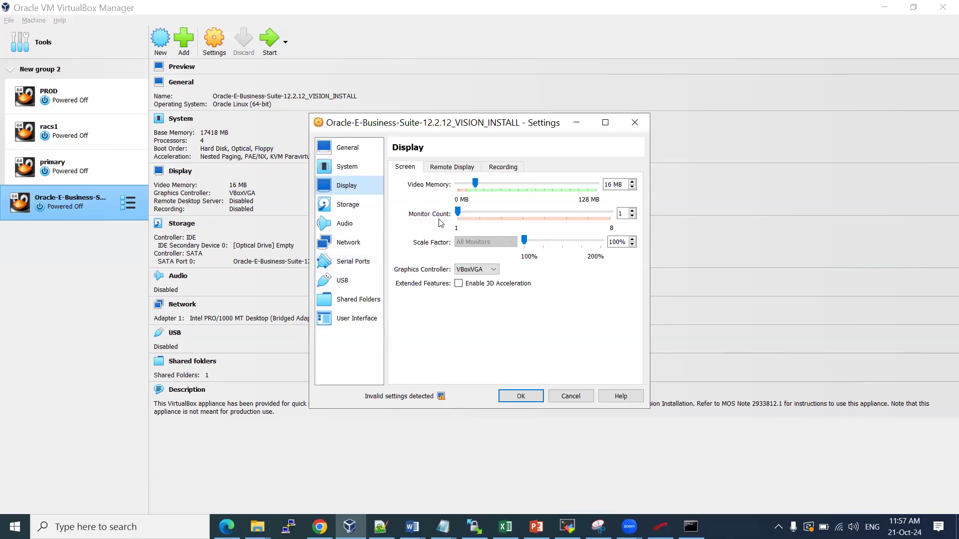
# Change the graphics controller from VBoxVGA to VMSVGA and save the display settings
pyautogui.click(496, 271)
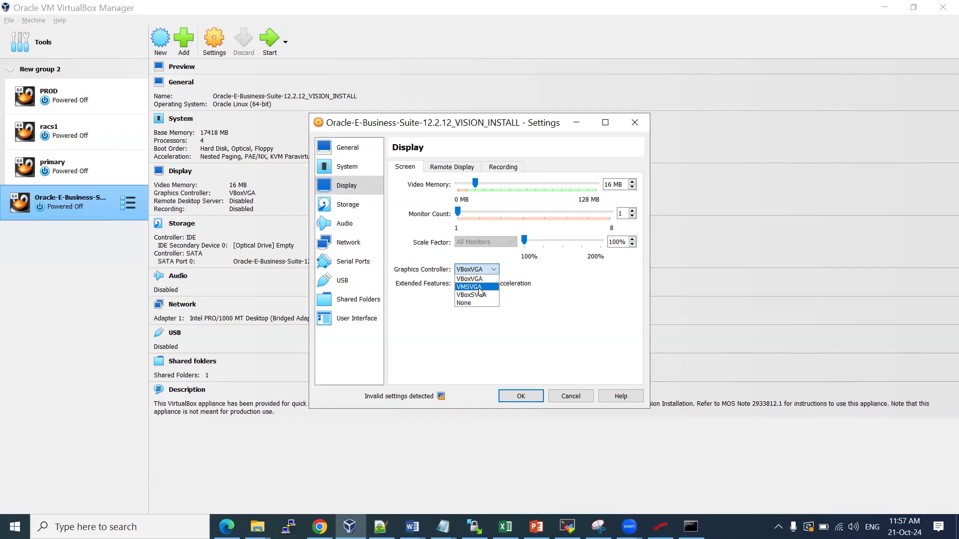
pyautogui.click(530, 298)
pyautogui.moveTo(440, 397)
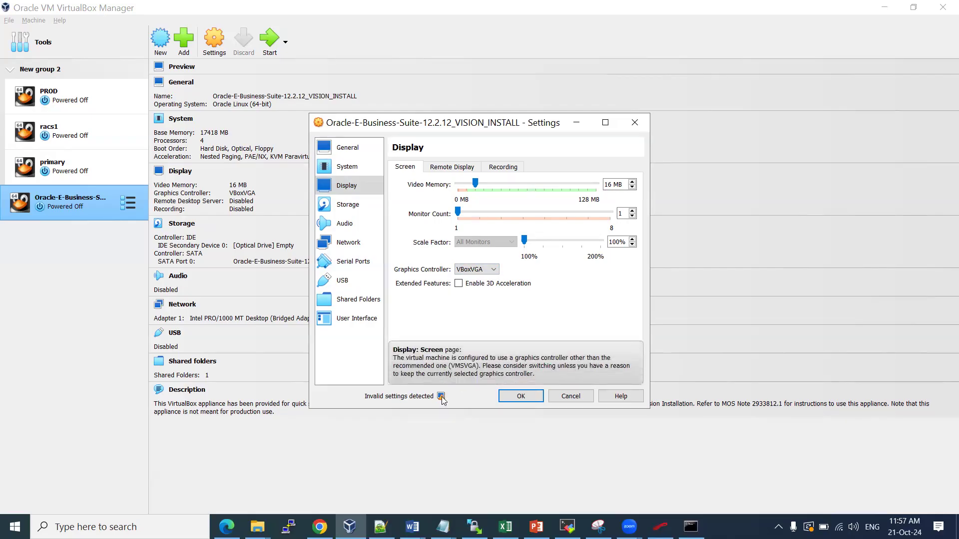
pyautogui.click(492, 270)
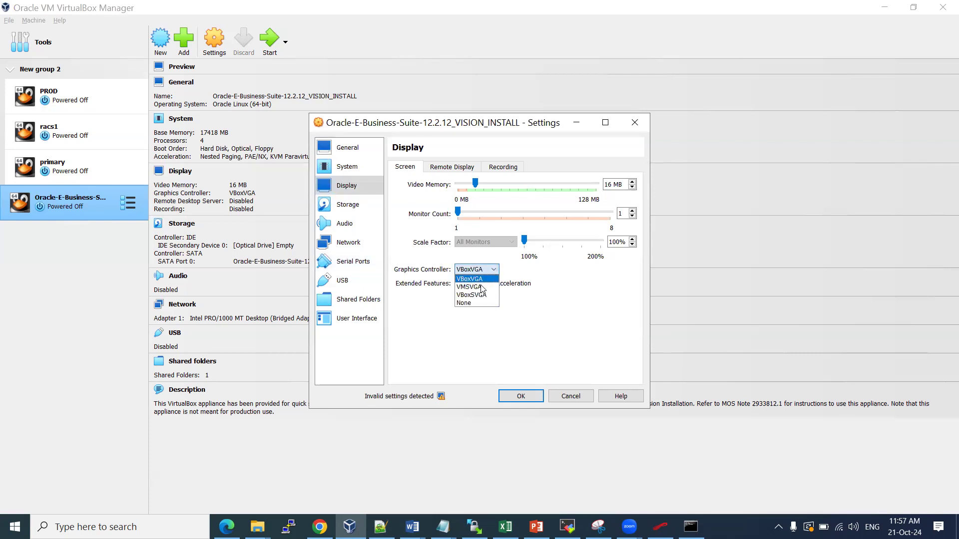
pyautogui.click(472, 286)
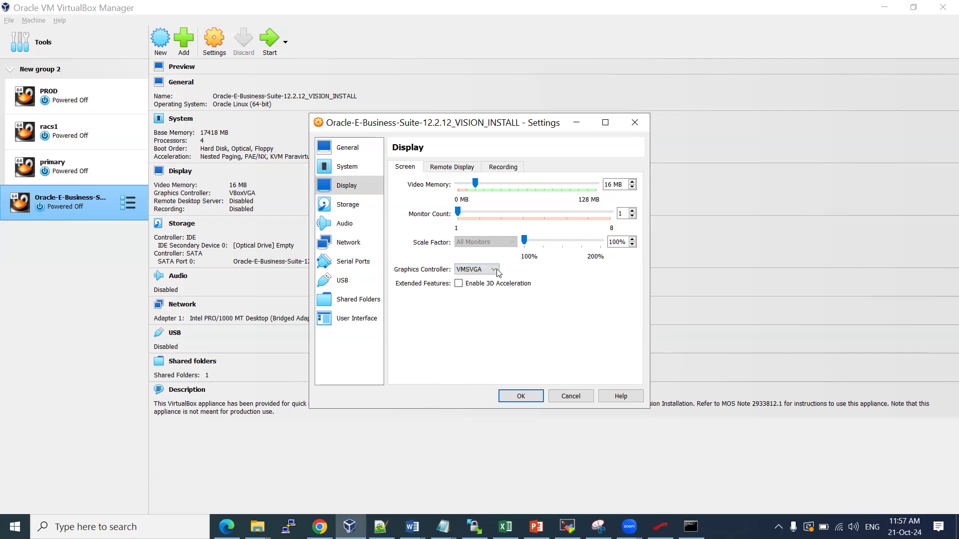
pyautogui.click(481, 270)
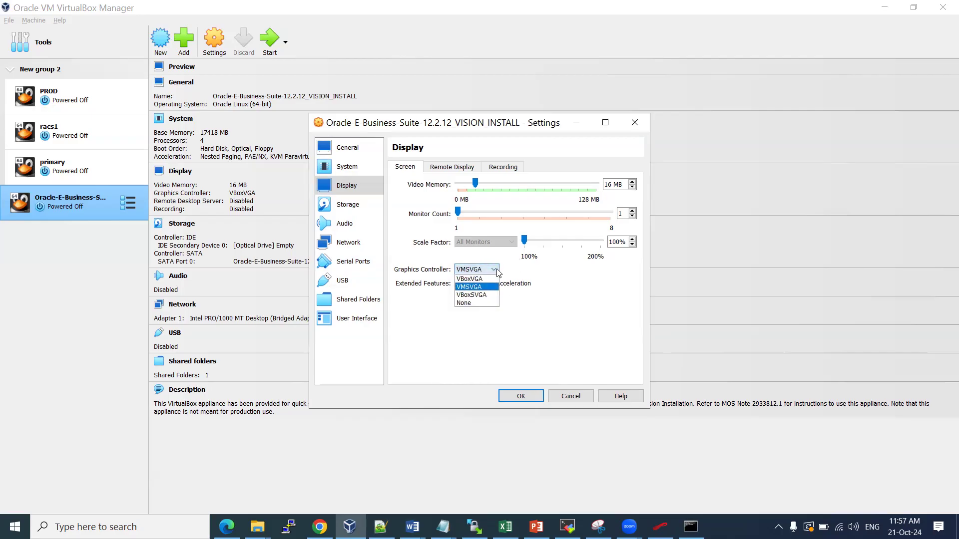
pyautogui.click(545, 292)
pyautogui.click(513, 398)
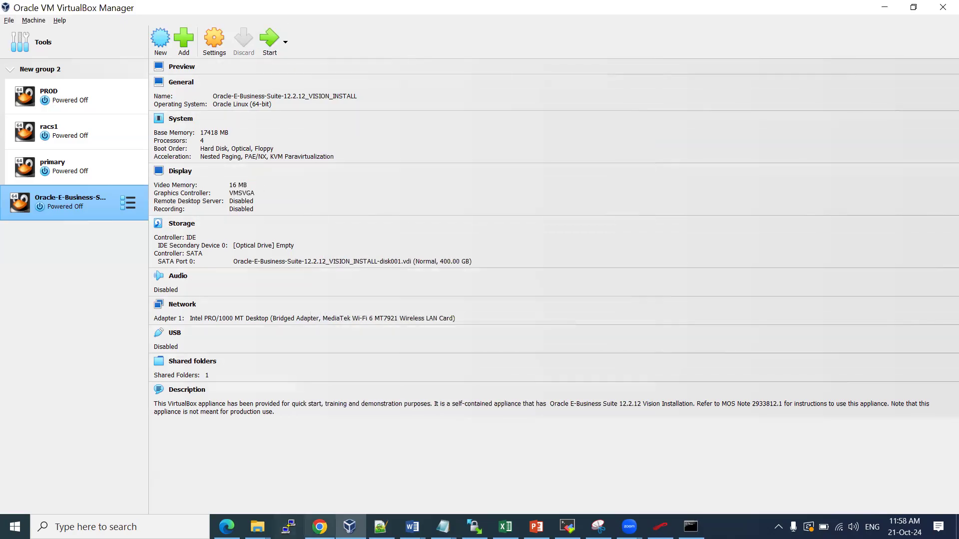
pyautogui.click(412, 527)
# In the EBS Vision installation notes, type 'Click on the start' on the empty Step 3 bullet
pyautogui.click(626, 452)
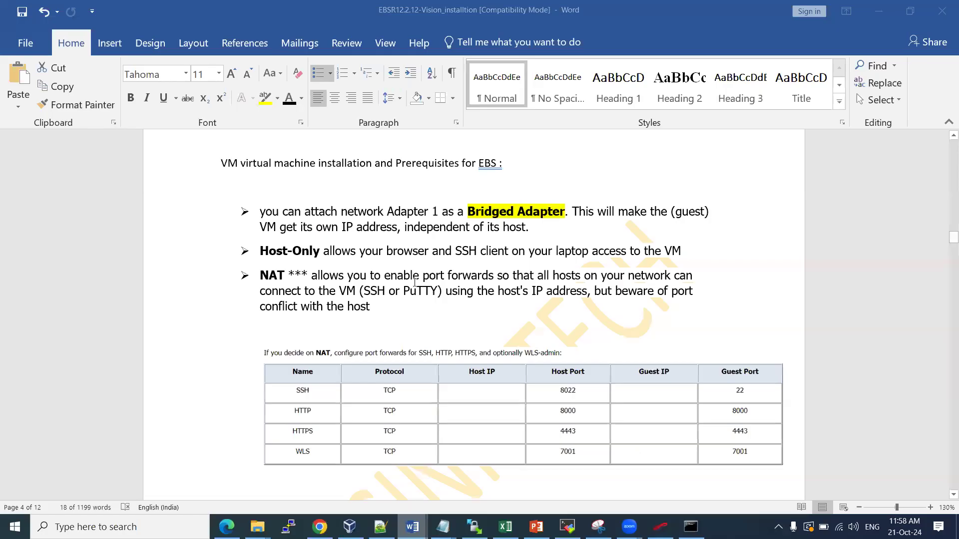
pyautogui.scroll(6, 413, 269)
pyautogui.scroll(8, 413, 263)
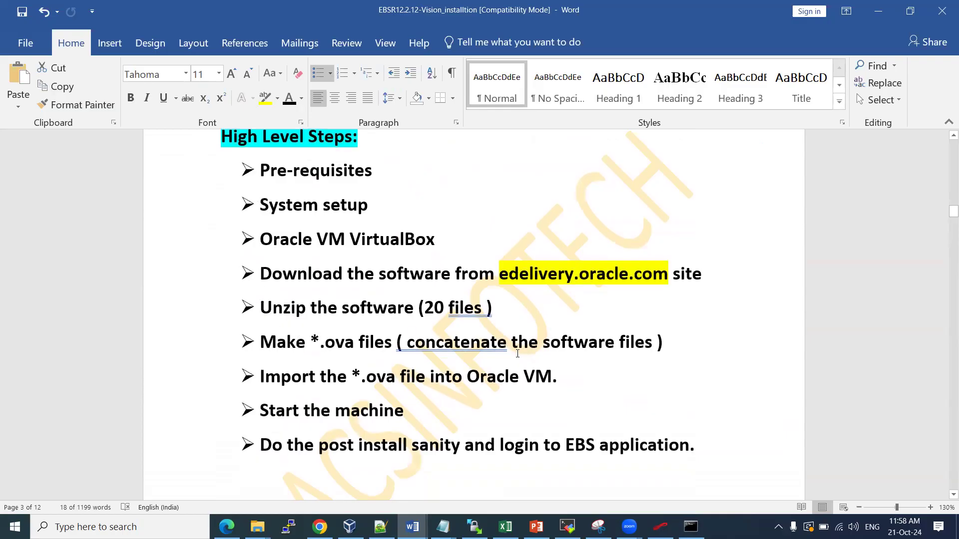
pyautogui.moveTo(309, 410); pyautogui.dragTo(404, 411)
pyautogui.moveTo(320, 444); pyautogui.dragTo(543, 444)
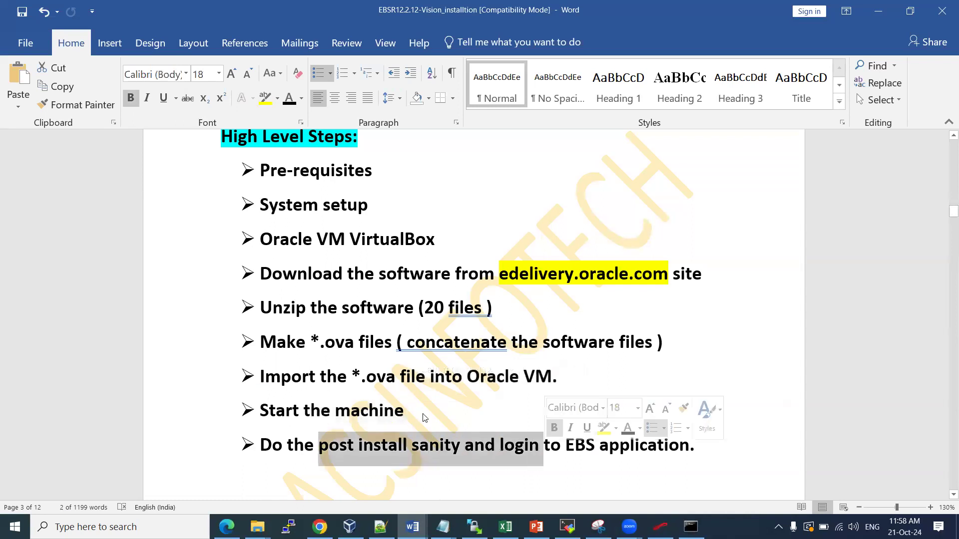
pyautogui.scroll(-8, 298, 285)
pyautogui.scroll(-12, 297, 285)
pyautogui.scroll(-8, 340, 232)
pyautogui.scroll(-5, 340, 231)
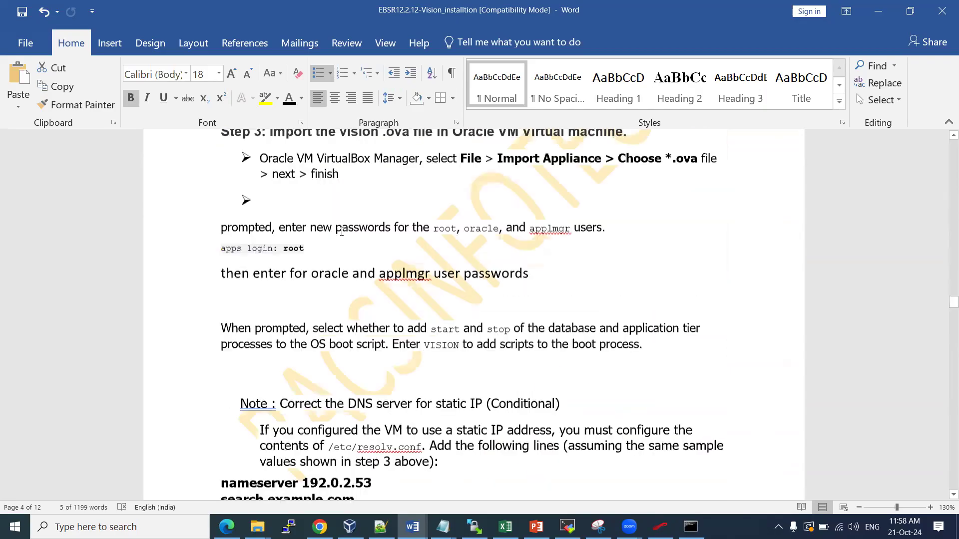
pyautogui.scroll(-1, 341, 231)
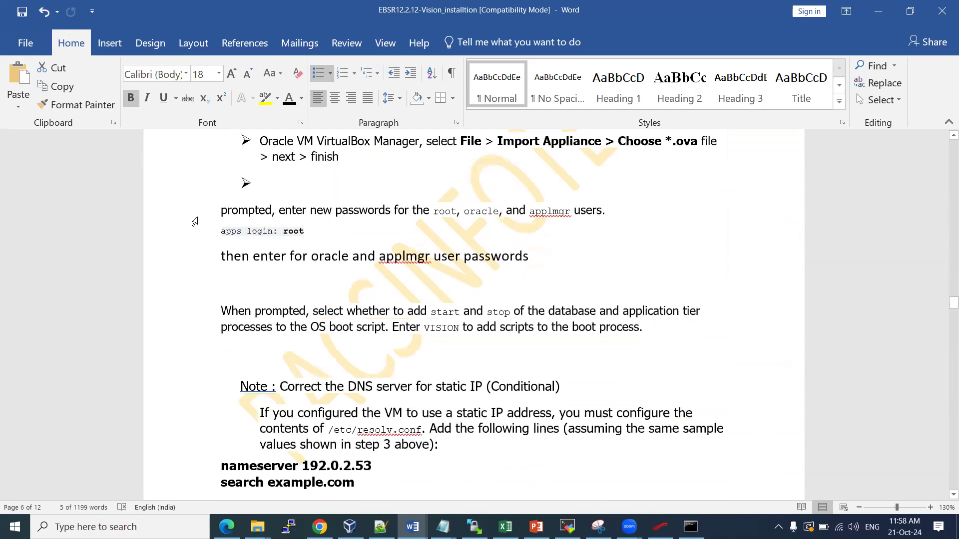
pyautogui.click(280, 190)
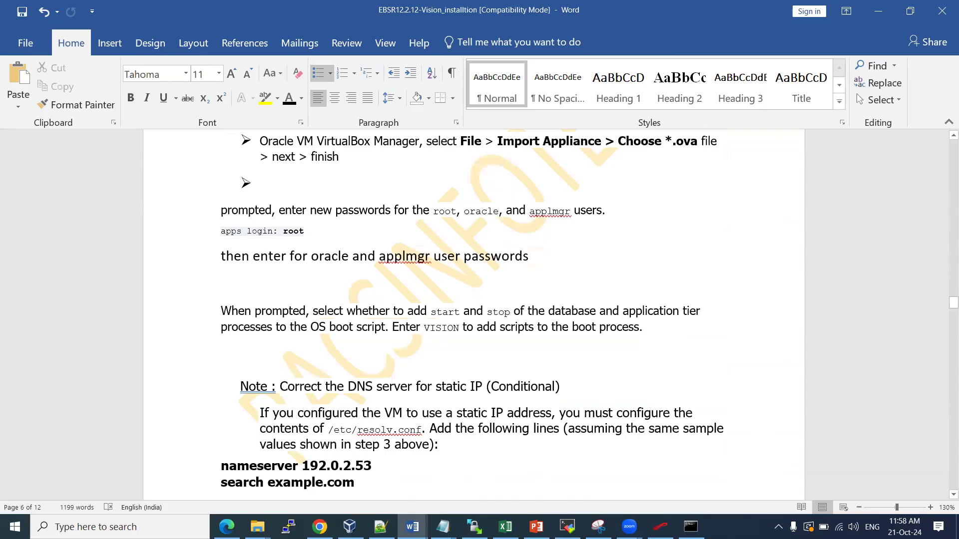
pyautogui.write('Click on the start …')
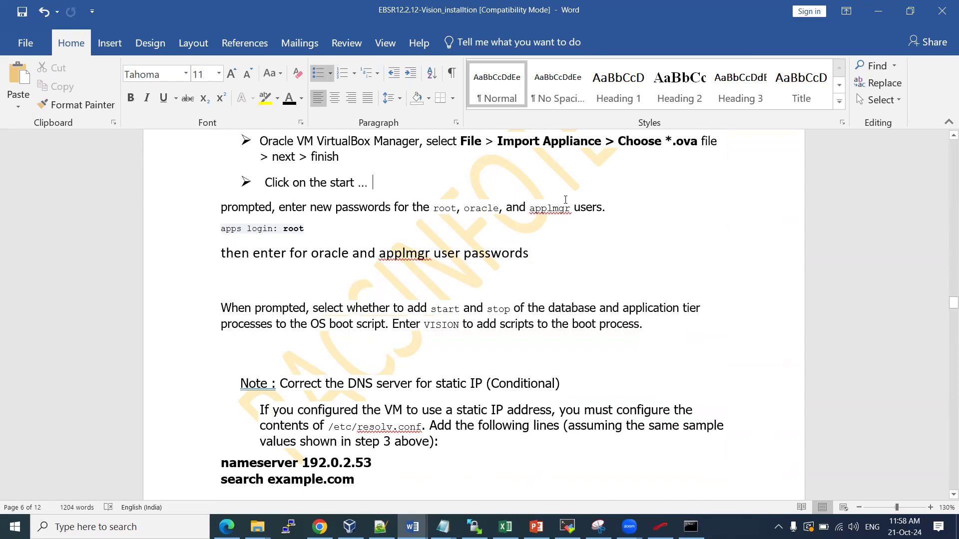
# Format Paint the 'enter new passwords' style onto the root, oracle and applmgr lines
pyautogui.moveTo(284, 207); pyautogui.dragTo(393, 208)
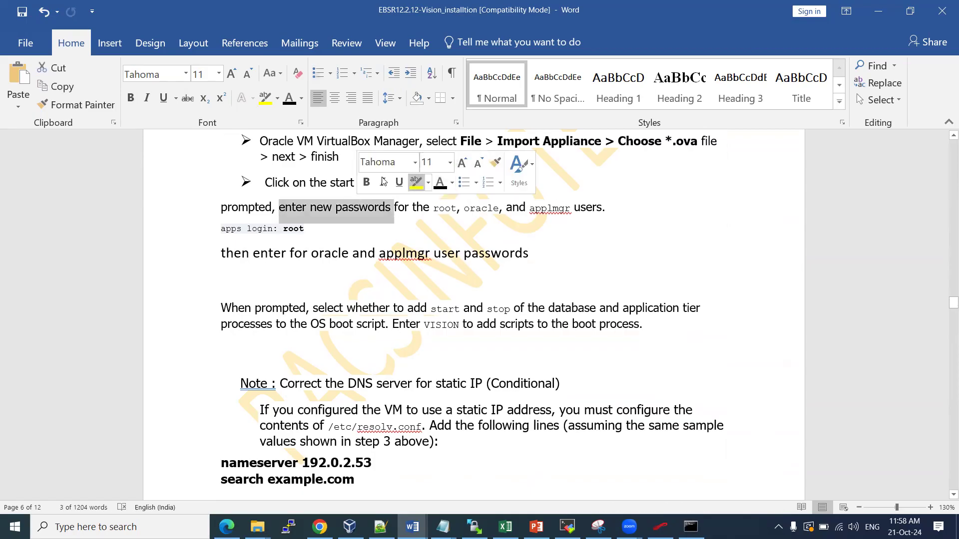
pyautogui.click(495, 162)
pyautogui.moveTo(432, 207); pyautogui.dragTo(468, 237)
pyautogui.click(348, 292)
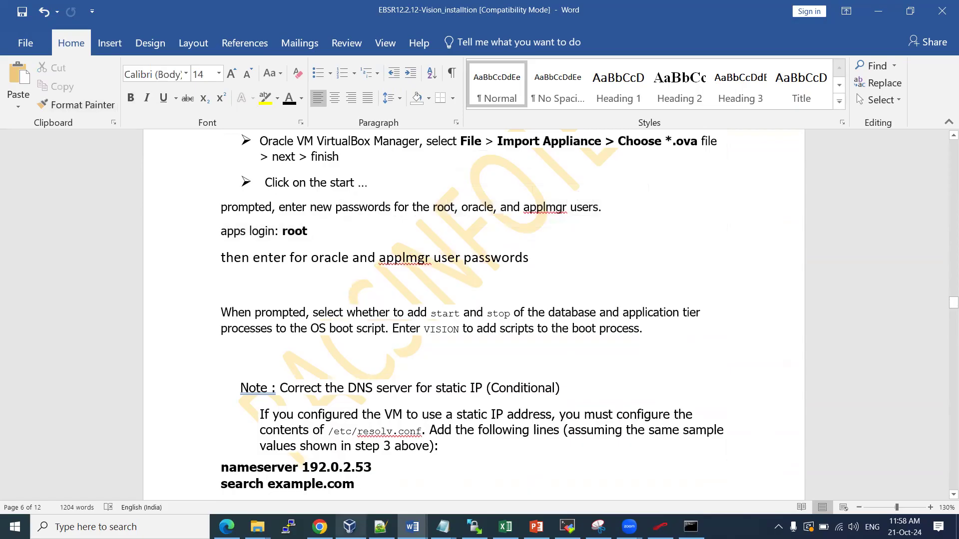
pyautogui.moveTo(320, 526)
pyautogui.click(295, 432)
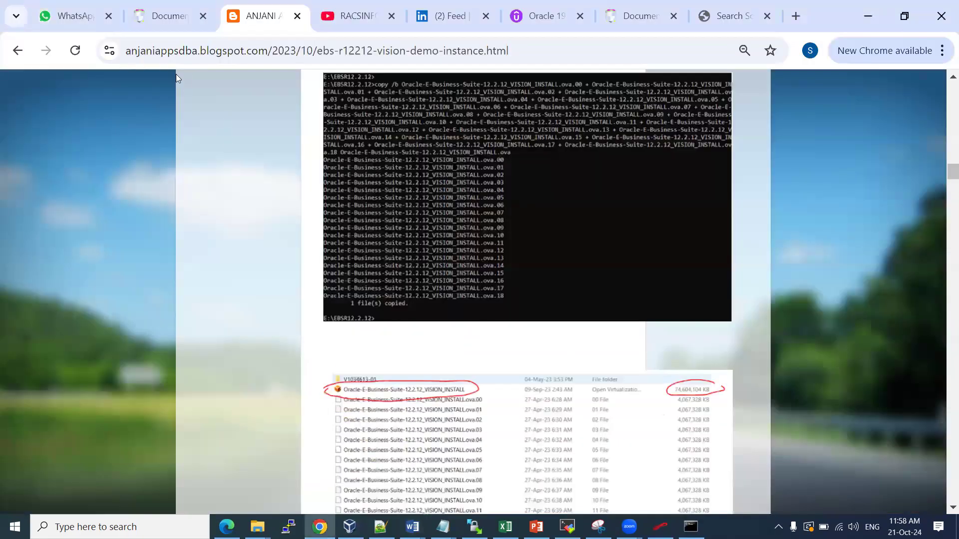
# Read the blog through the import and network steps down to Step 5, then return to VirtualBox
pyautogui.scroll(3, 360, 195)
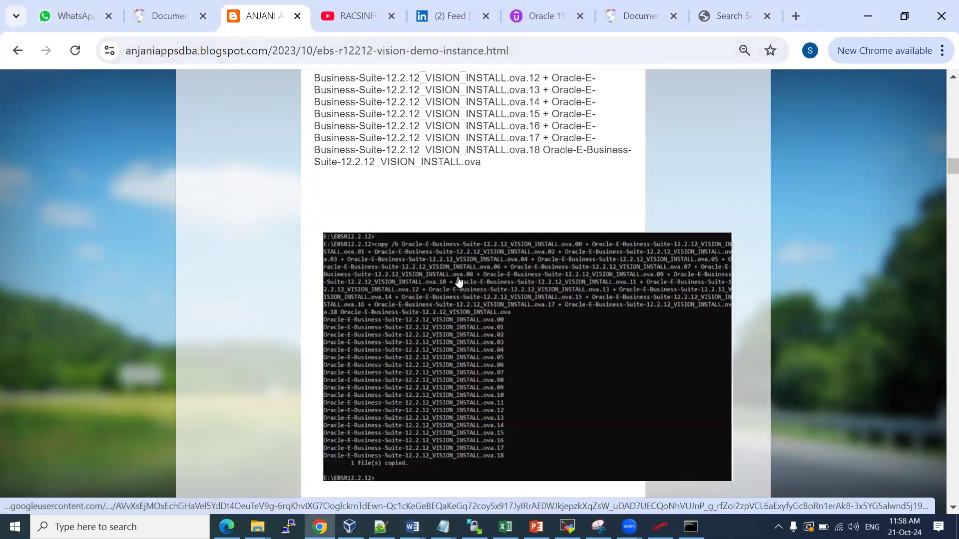
pyautogui.scroll(-6, 460, 280)
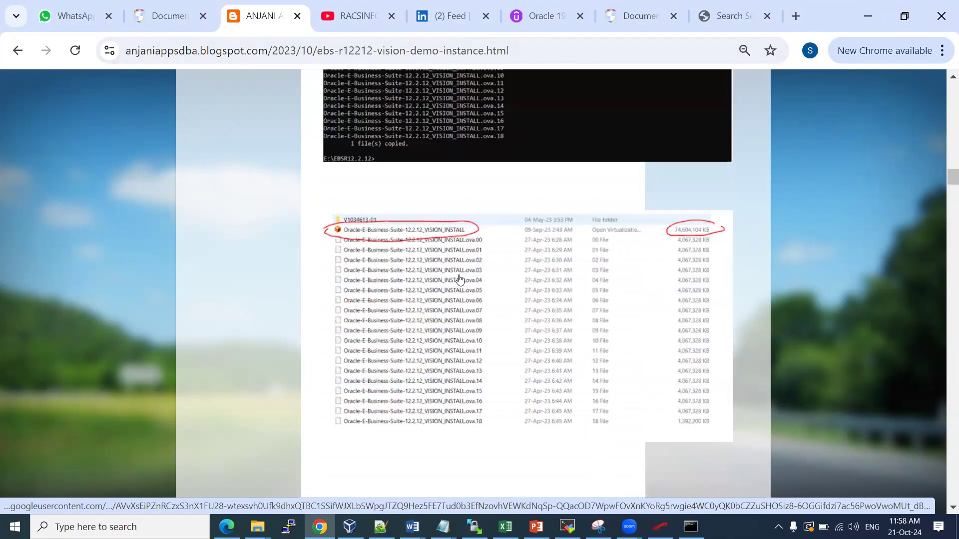
pyautogui.scroll(-8, 459, 279)
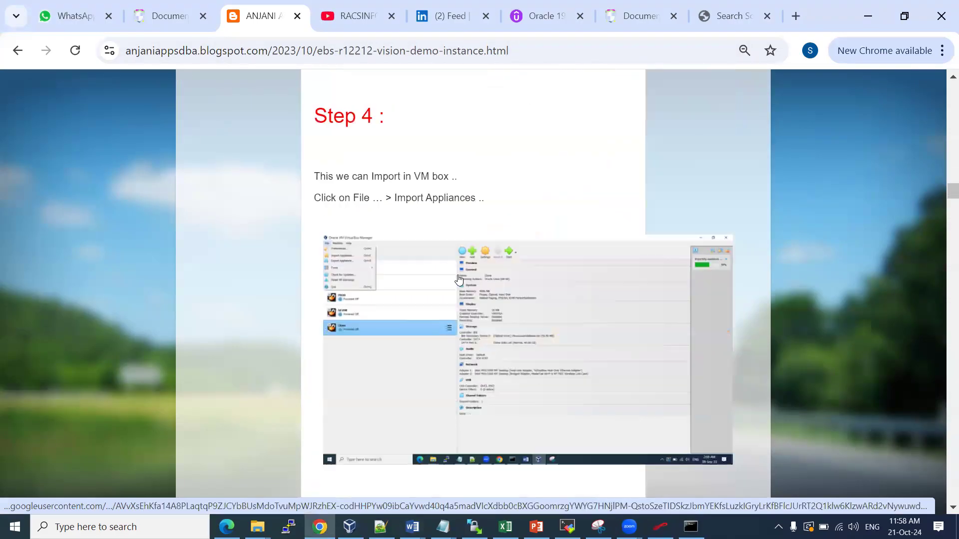
pyautogui.scroll(-2, 458, 278)
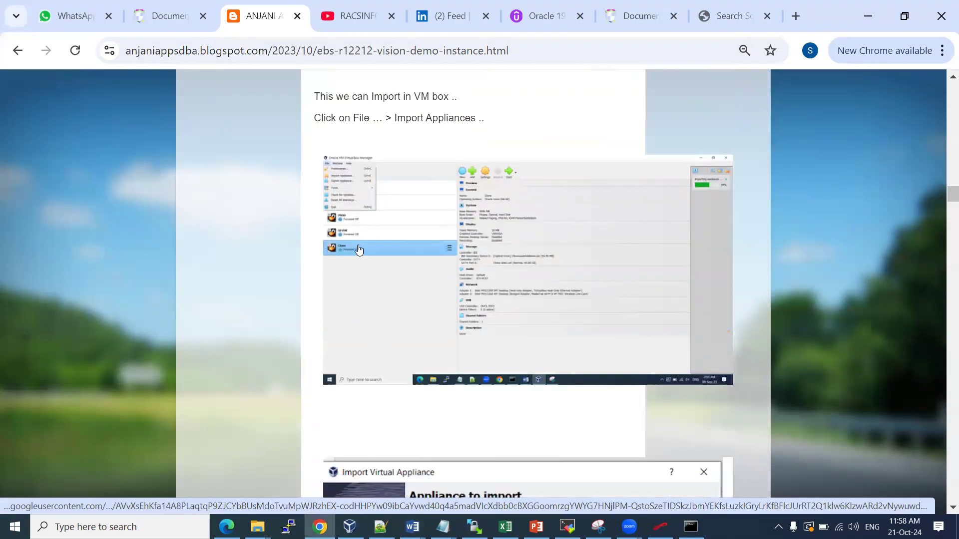
pyautogui.scroll(-6, 387, 262)
pyautogui.scroll(-7, 479, 286)
pyautogui.scroll(-6, 458, 247)
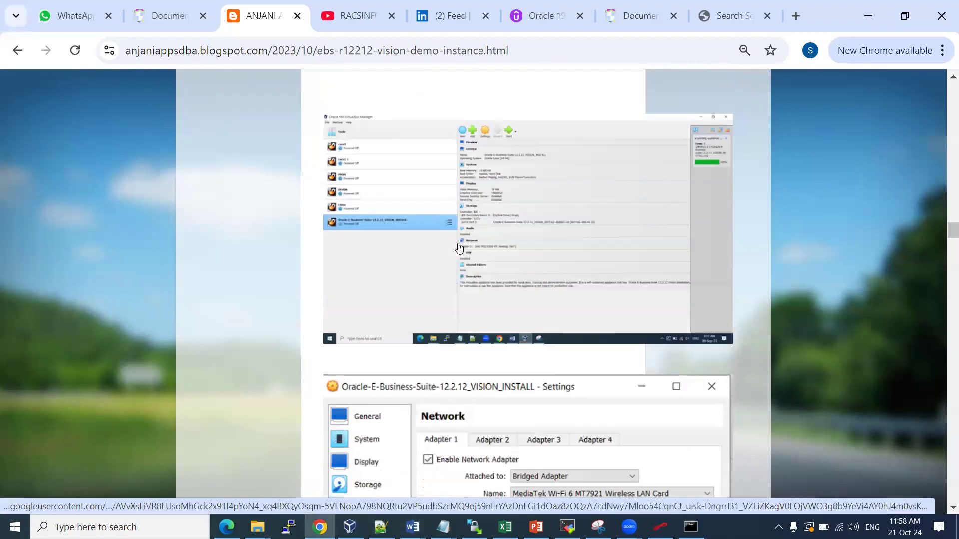
pyautogui.scroll(-5, 434, 272)
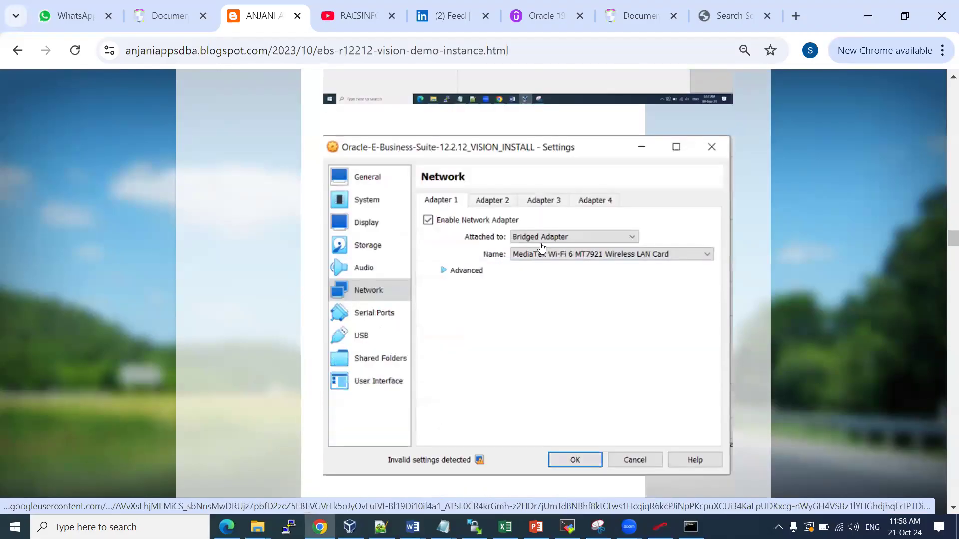
pyautogui.scroll(-9, 542, 246)
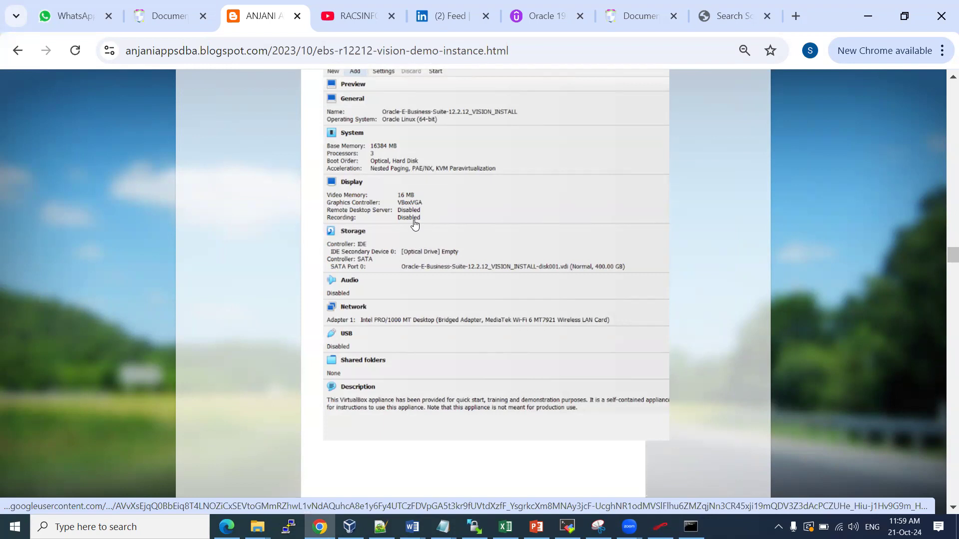
pyautogui.scroll(-10, 414, 224)
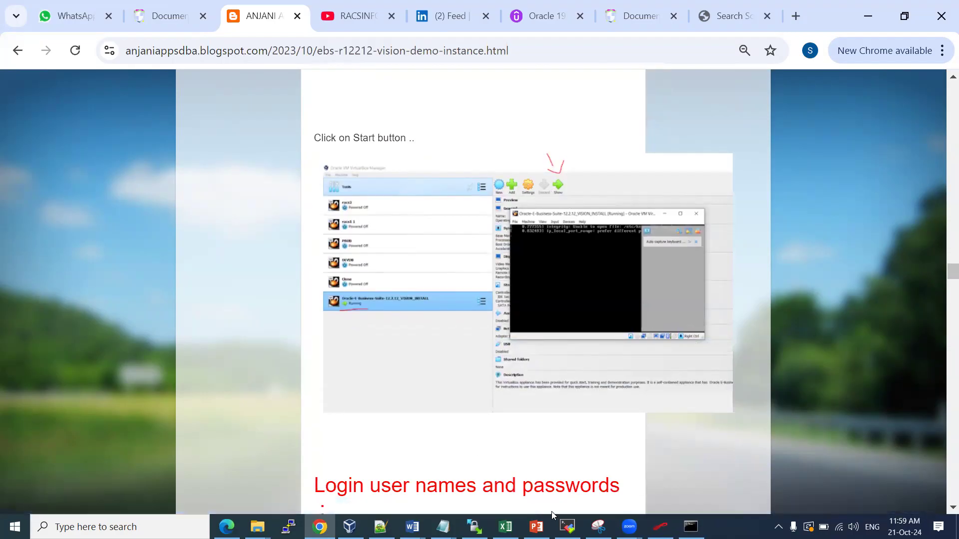
pyautogui.click(349, 527)
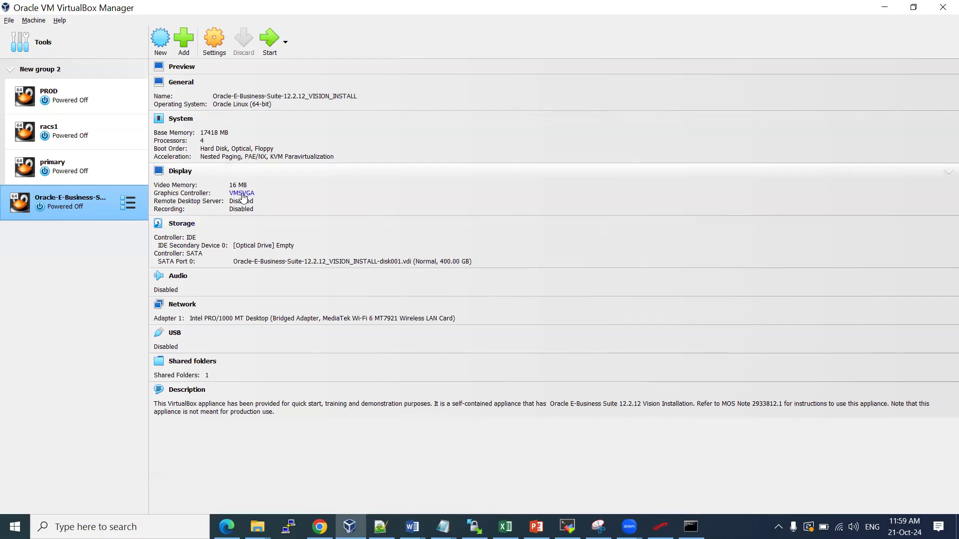
# Start the Oracle-E-Business-Suite-12.2.12_VISION_INSTALL VM and let it boot to the localhost login prompt
pyautogui.click(266, 41)
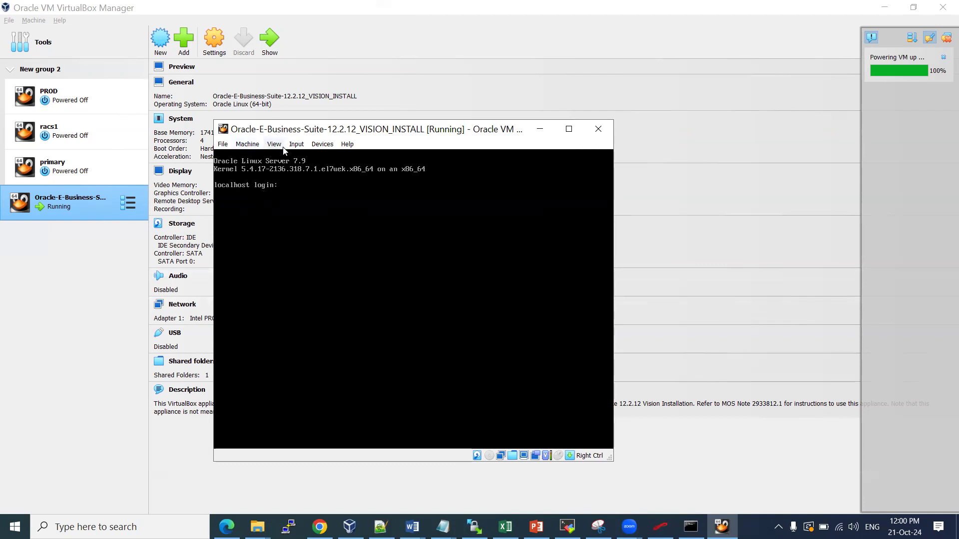
# Review the blog's login user names and passwords section, then focus the running VM console
pyautogui.click(320, 527)
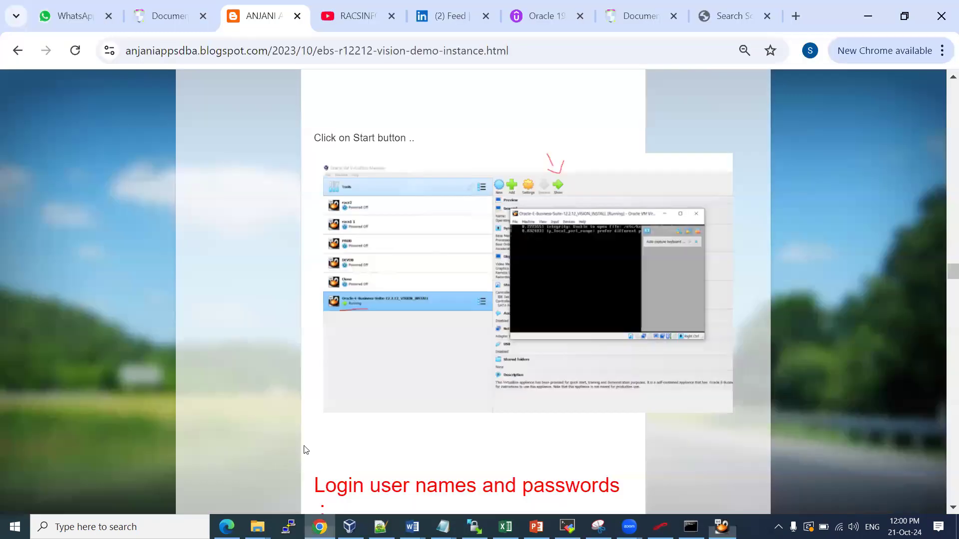
pyautogui.scroll(-8, 507, 249)
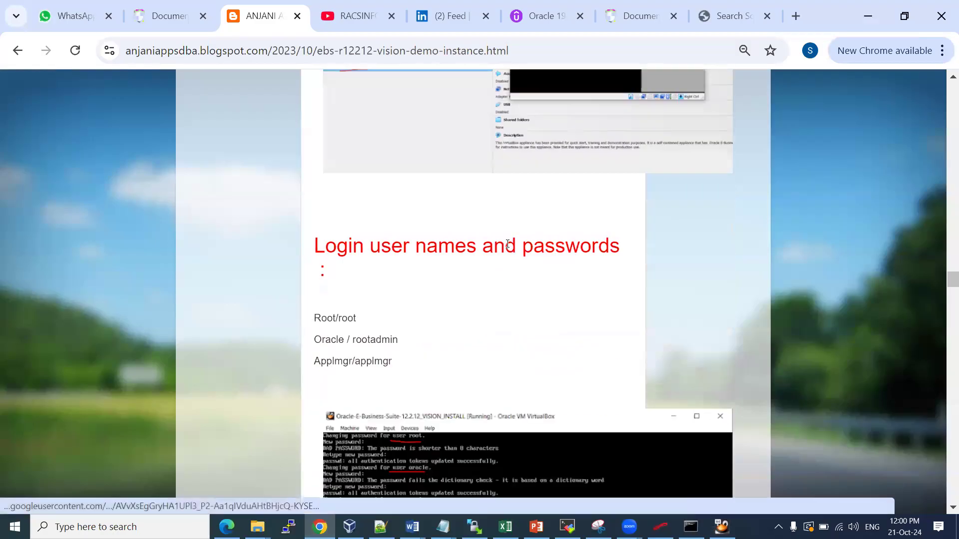
pyautogui.scroll(-3, 398, 194)
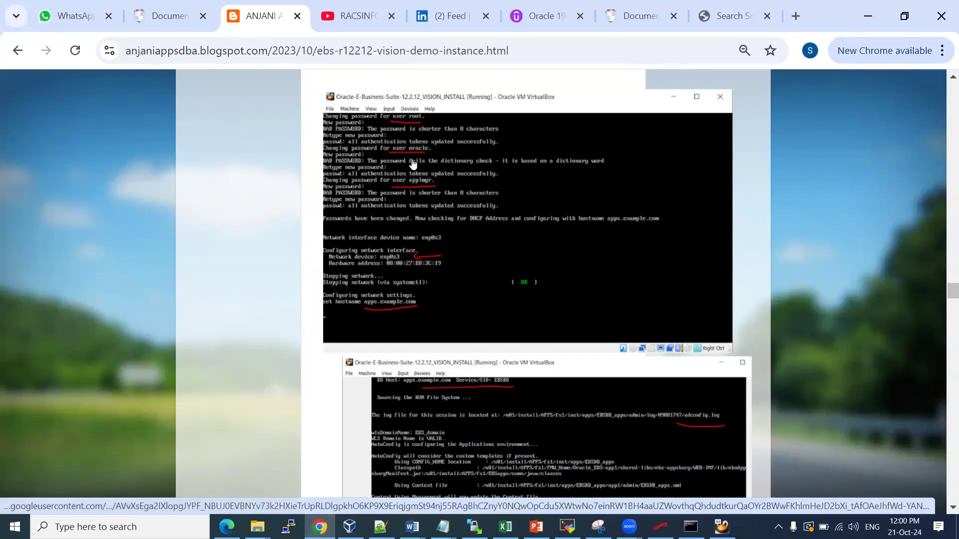
pyautogui.hotkey('alt', 'Tab')
pyautogui.click(310, 194)
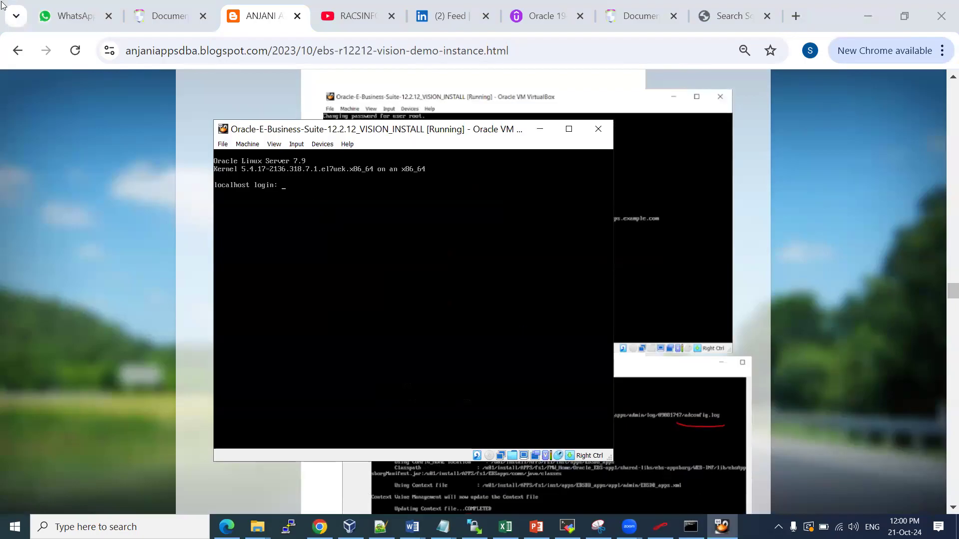
# Log in as root and enter and confirm new passwords for root, oracle and applmgr
pyautogui.write('root')
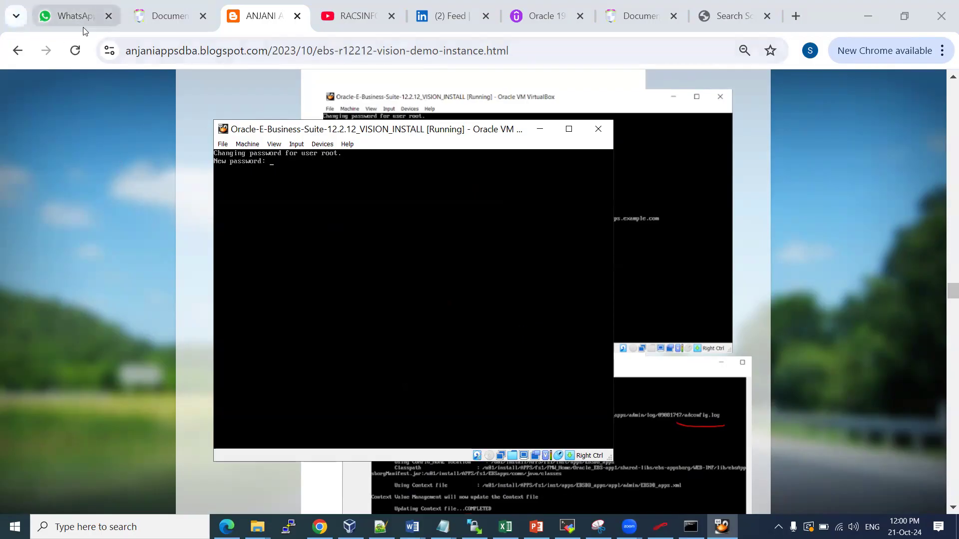
pyautogui.moveTo(83, 27)
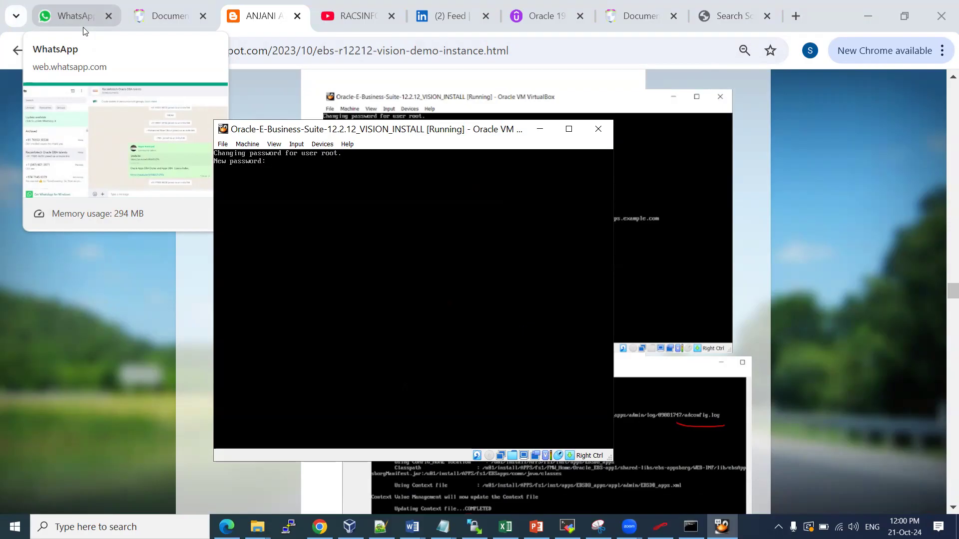
pyautogui.press('Return')
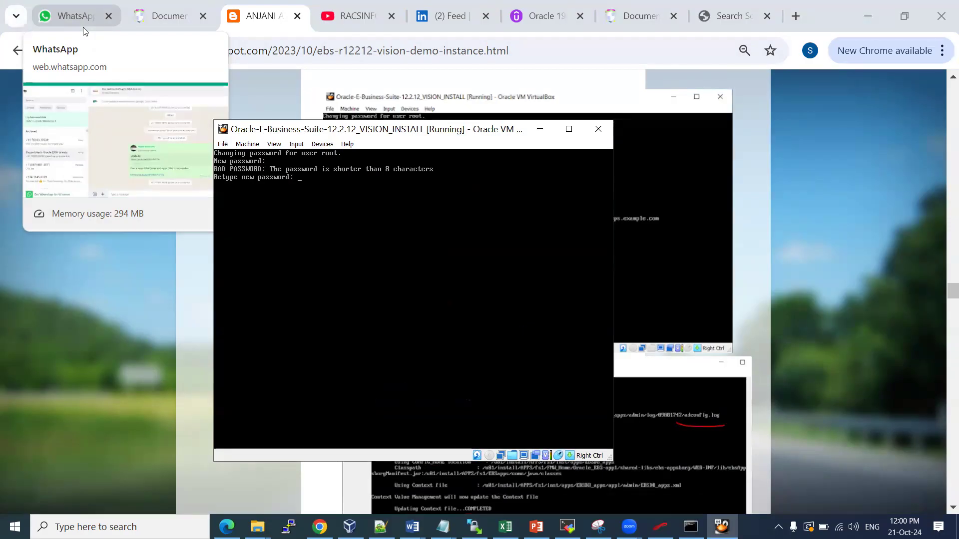
pyautogui.press('Return')
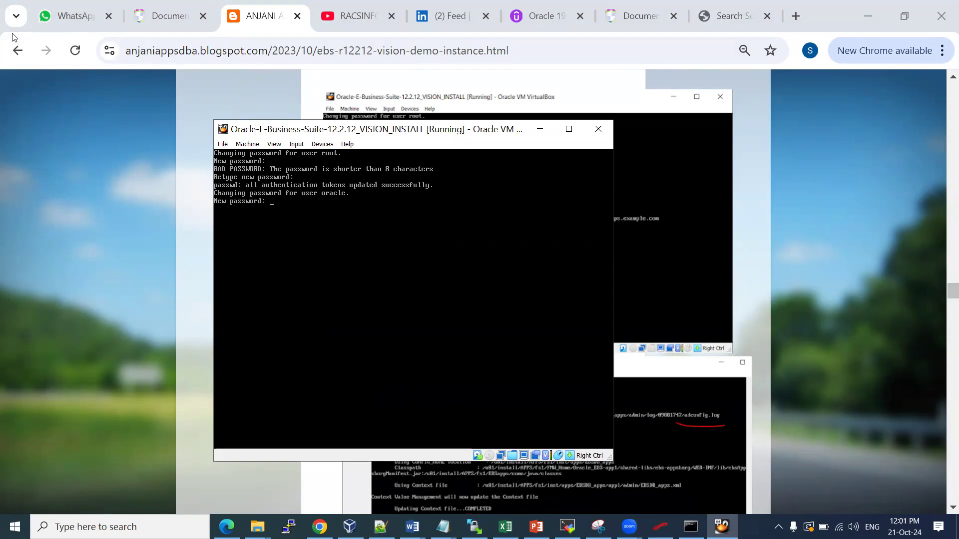
pyautogui.press('Return')
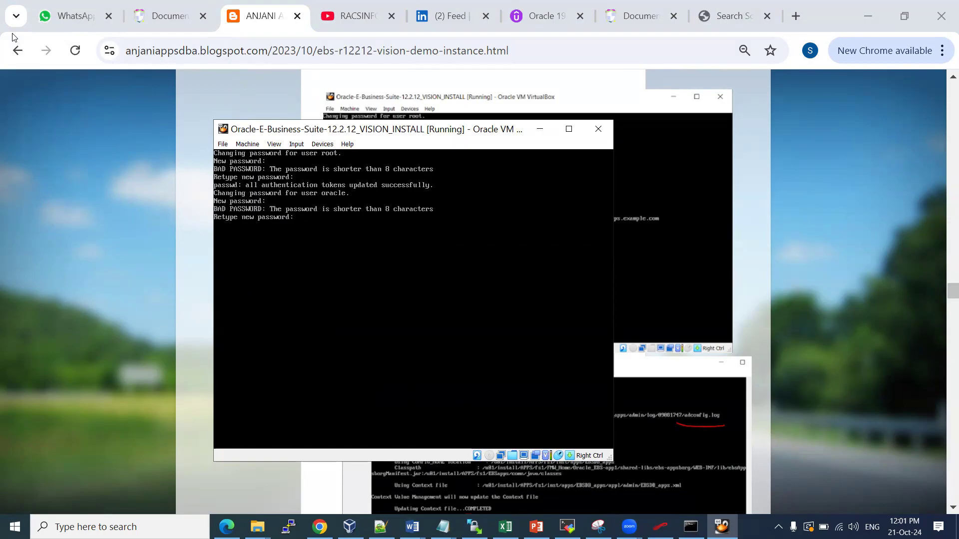
pyautogui.press('Return')
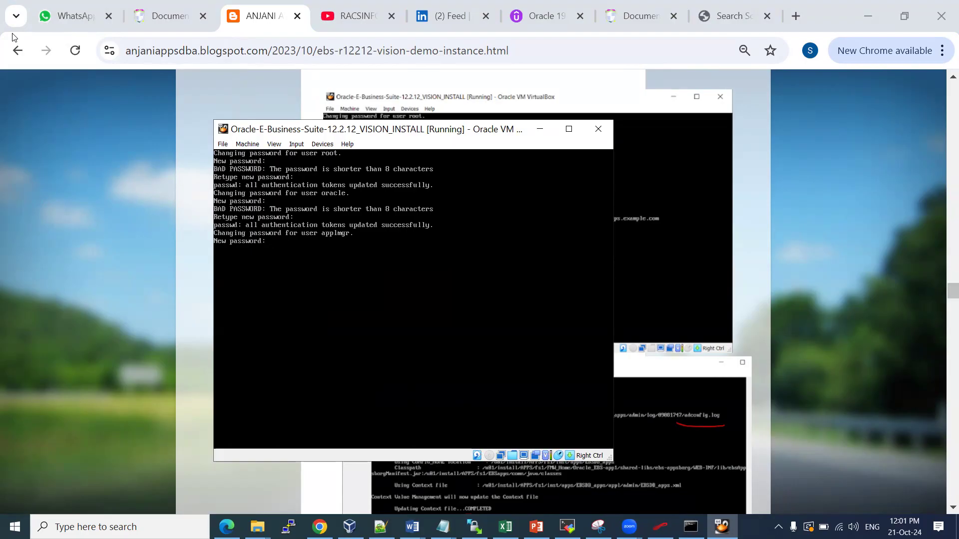
pyautogui.press('Return')
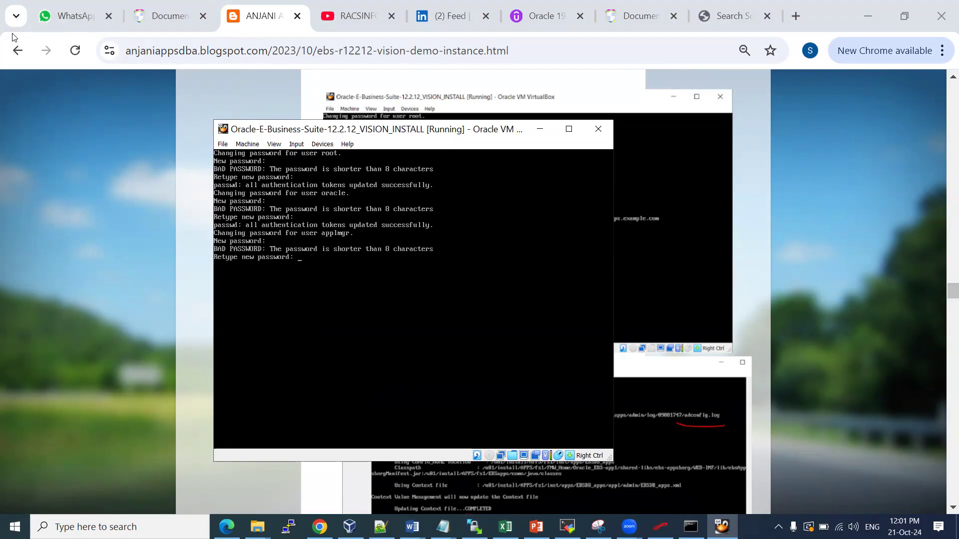
pyautogui.press('Return')
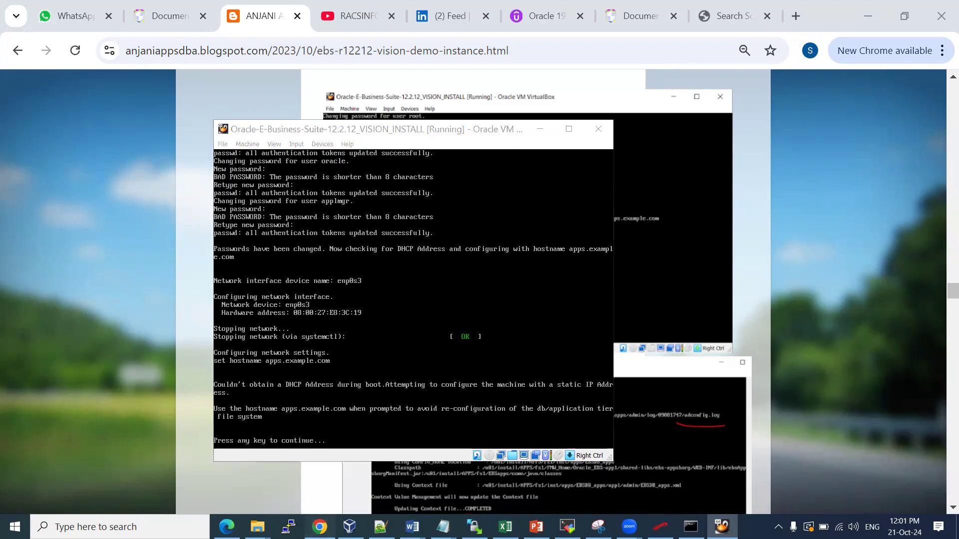
pyautogui.click(320, 527)
# Bring up the open Word document previews over the blog's console screenshots
pyautogui.scroll(-6, 422, 248)
pyautogui.scroll(5, 422, 248)
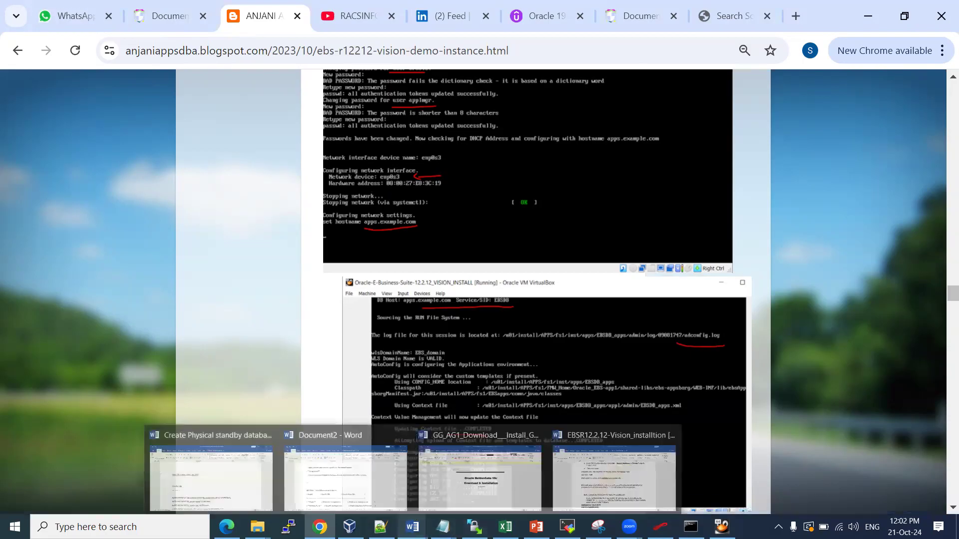
pyautogui.click(412, 525)
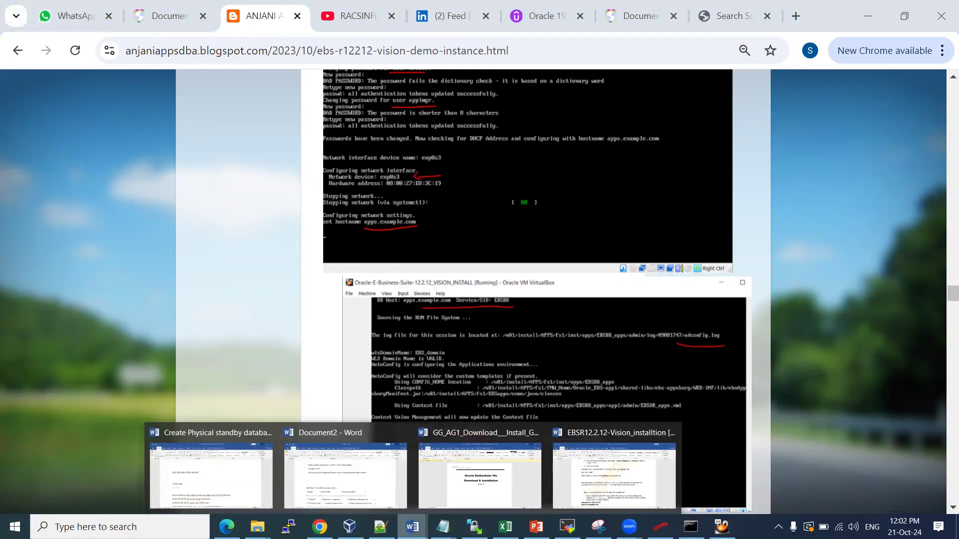
# Read Steps 4 and 5 in the EBSR12.2.12 installation notes, then bring the VM console forward
pyautogui.click(617, 477)
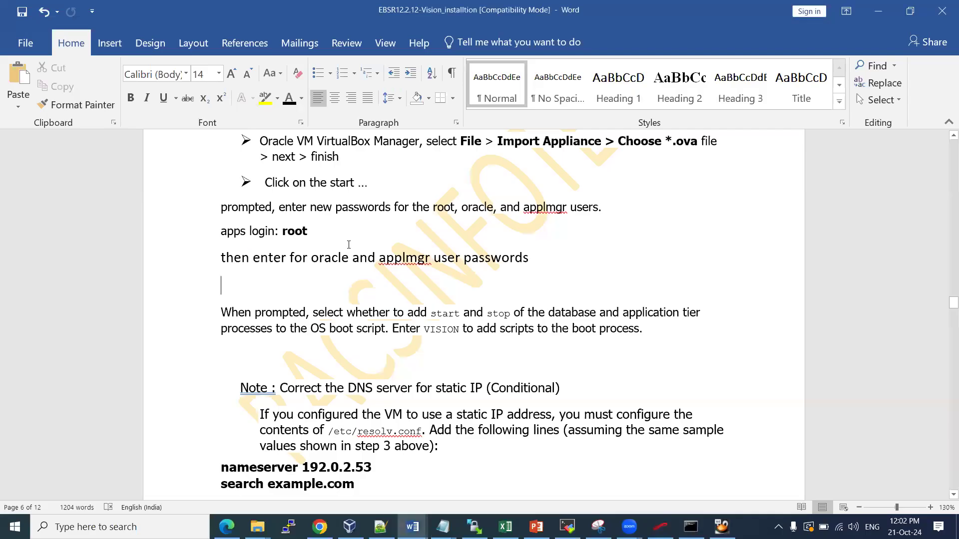
pyautogui.scroll(-3, 349, 245)
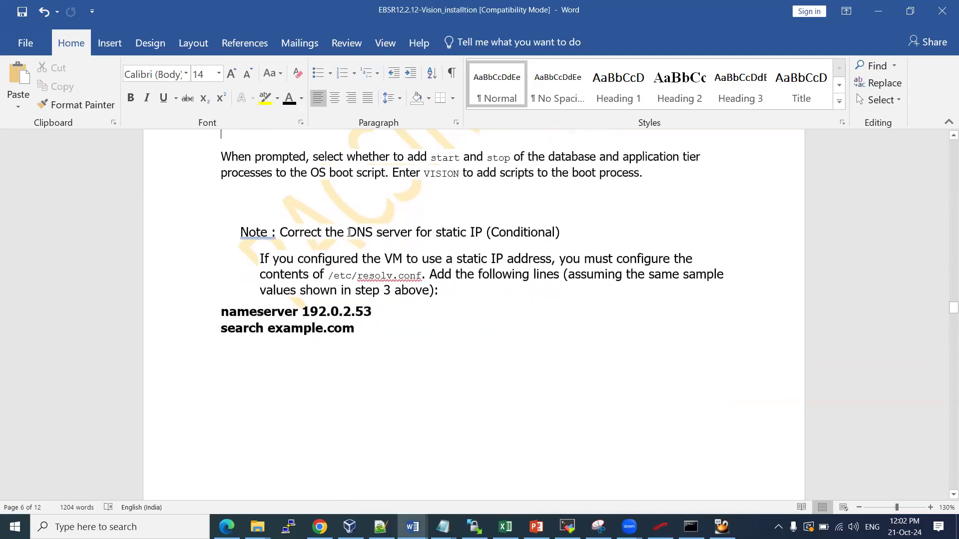
pyautogui.scroll(-7, 349, 232)
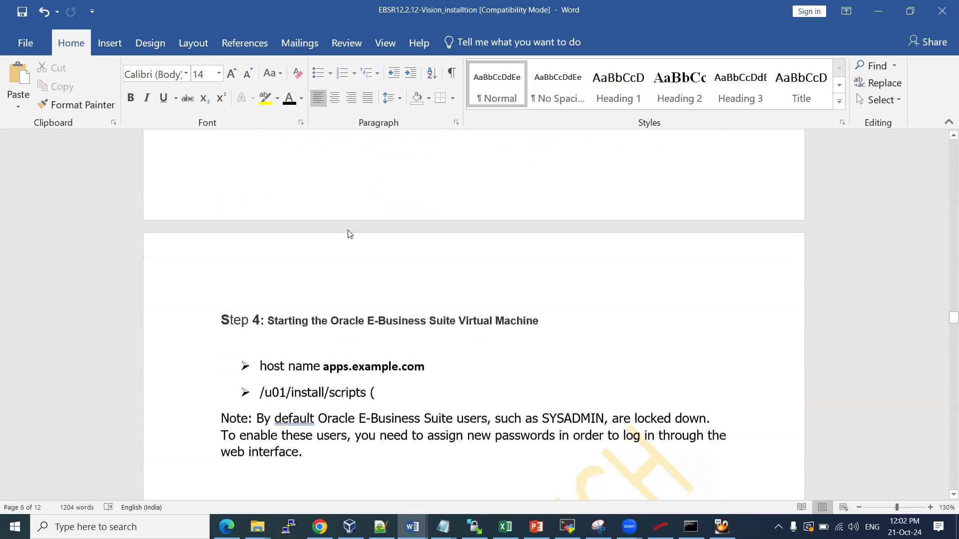
pyautogui.scroll(-3, 348, 230)
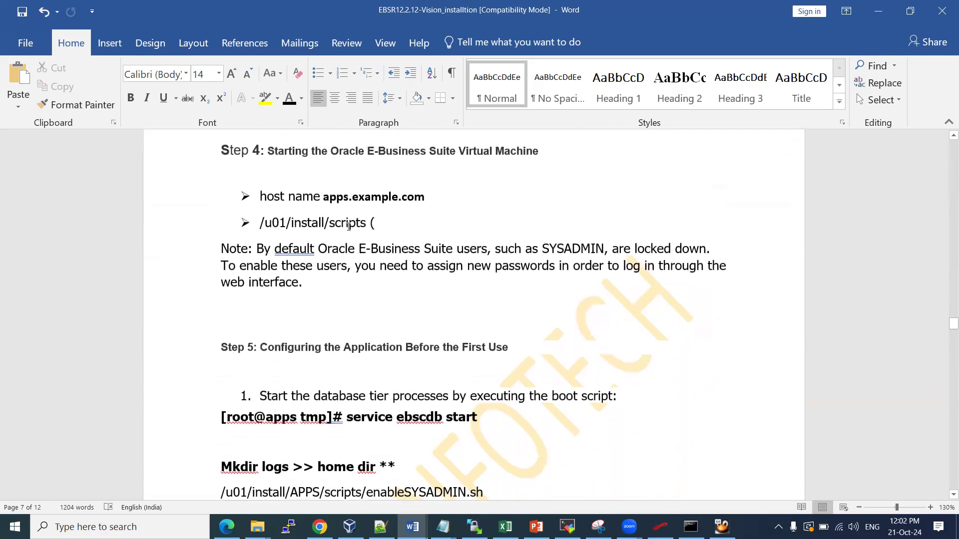
pyautogui.scroll(-4, 349, 224)
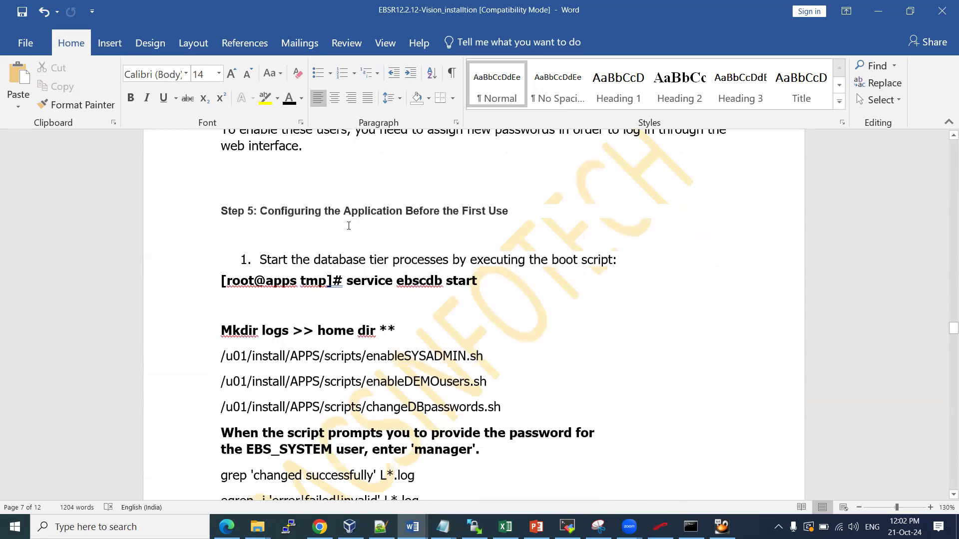
pyautogui.scroll(2, 355, 235)
pyautogui.scroll(5, 356, 235)
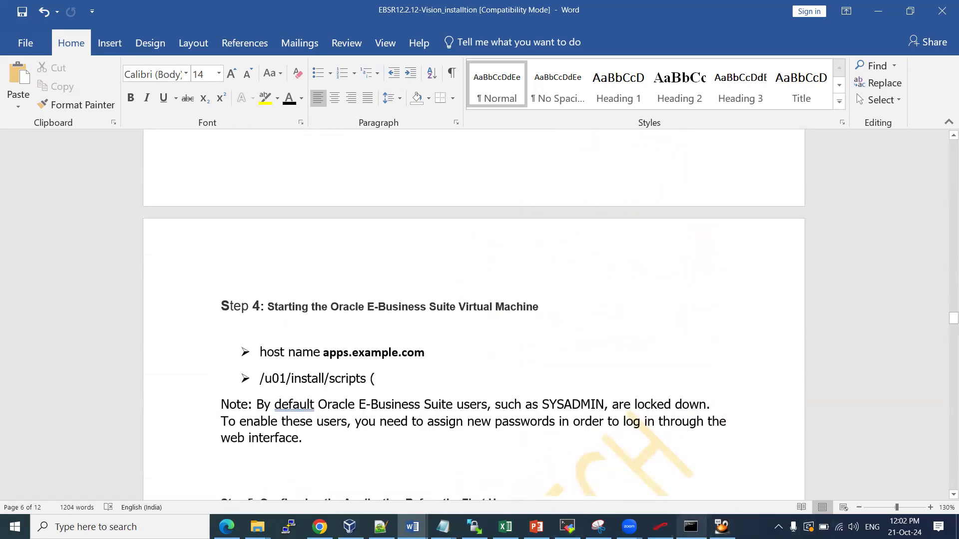
pyautogui.click(722, 527)
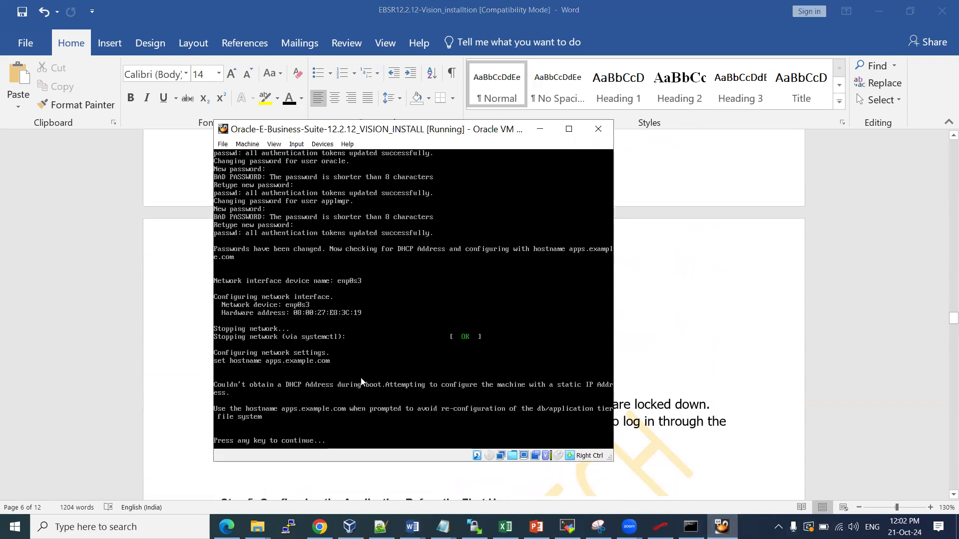
# Continue past the DHCP failure notice, check the blog guide, and refocus the VM console
pyautogui.click(364, 426)
pyautogui.press('Return')
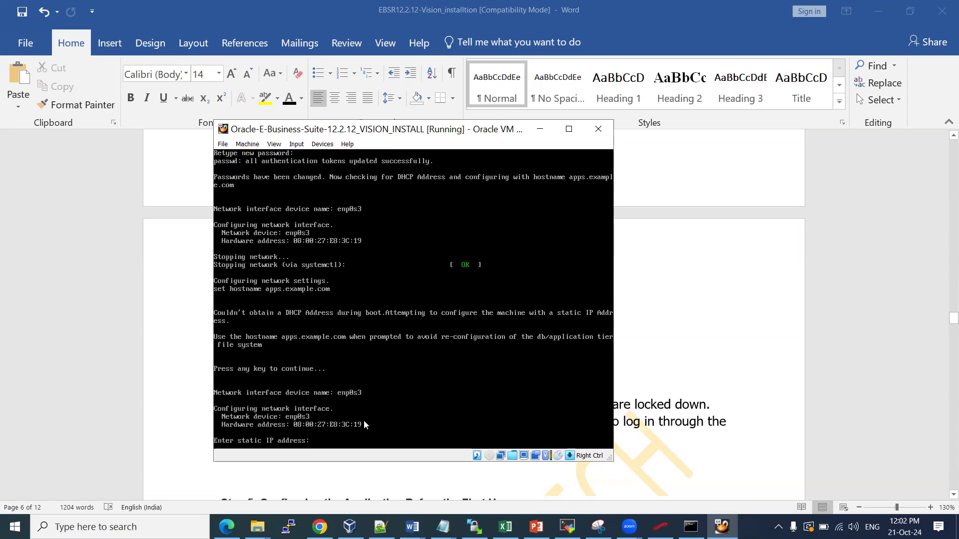
pyautogui.click(320, 527)
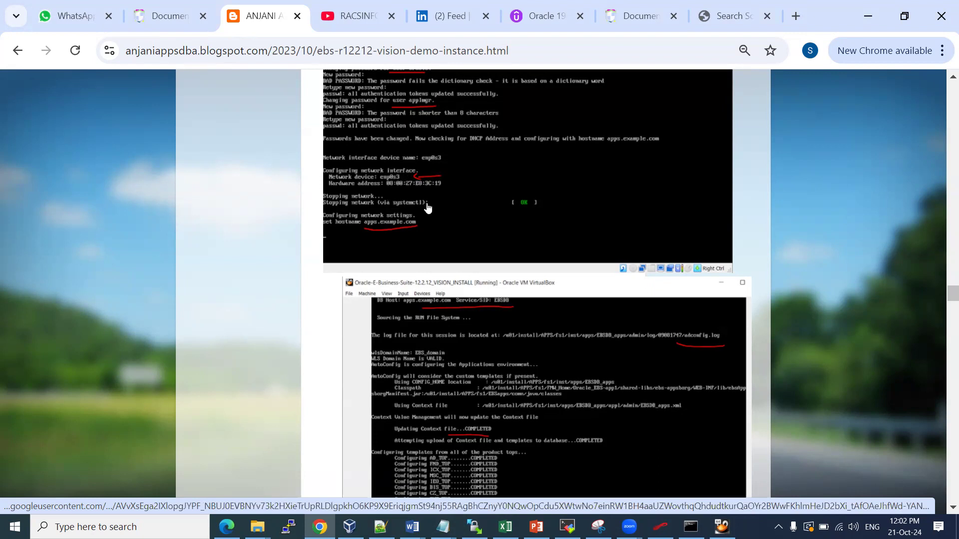
pyautogui.scroll(-3, 430, 206)
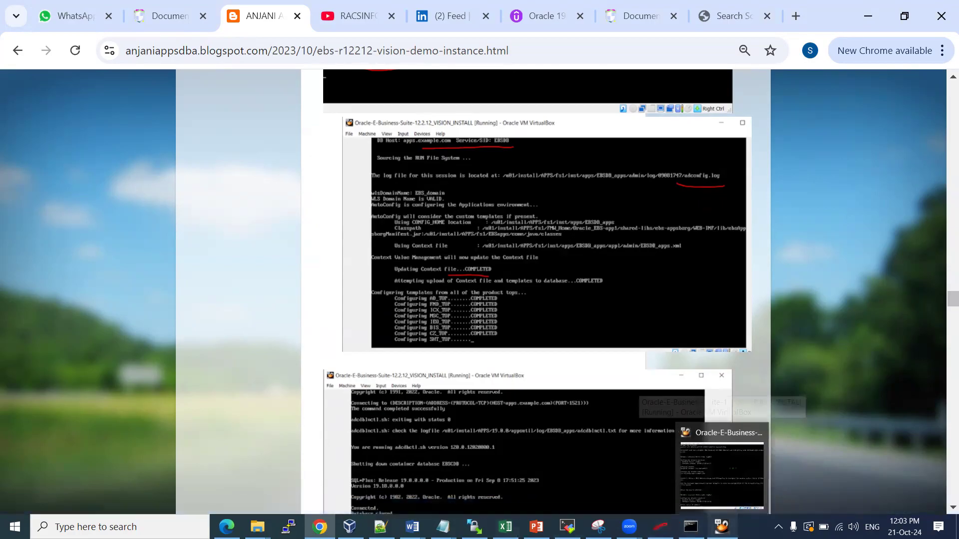
pyautogui.click(722, 527)
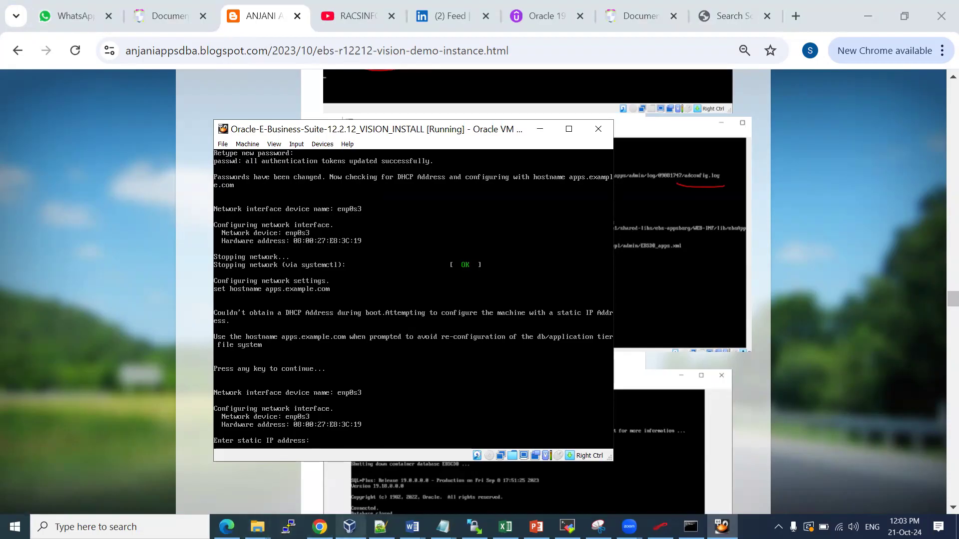
pyautogui.moveTo(350, 527)
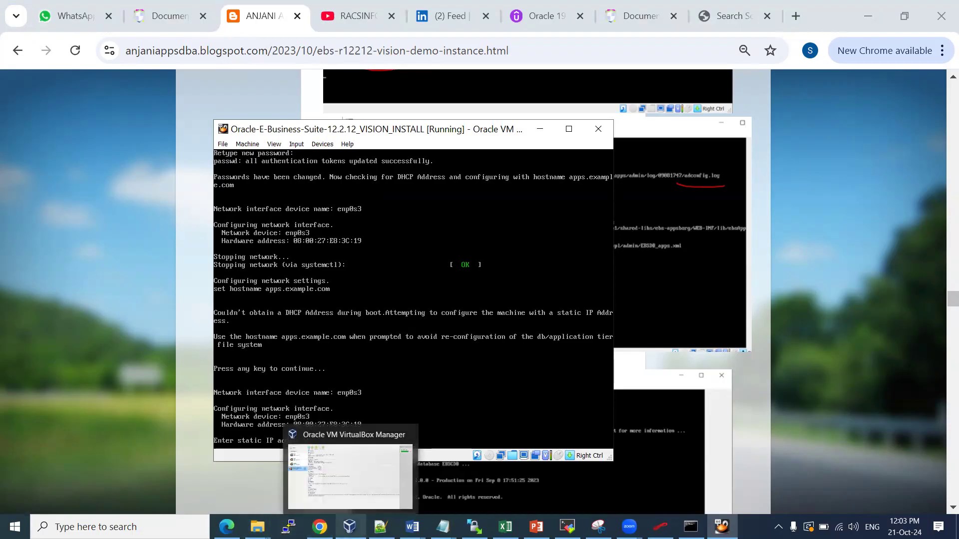
pyautogui.click(438, 100)
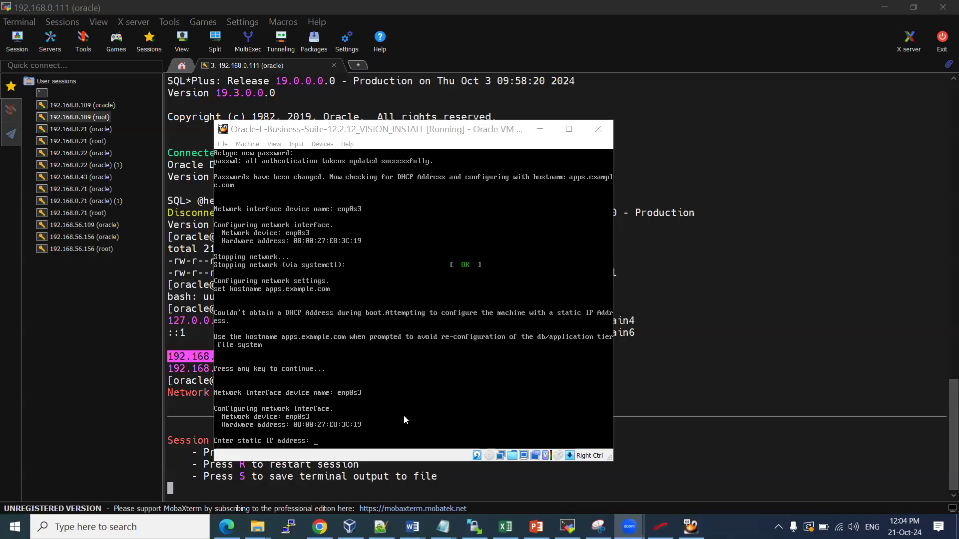
pyautogui.click(404, 422)
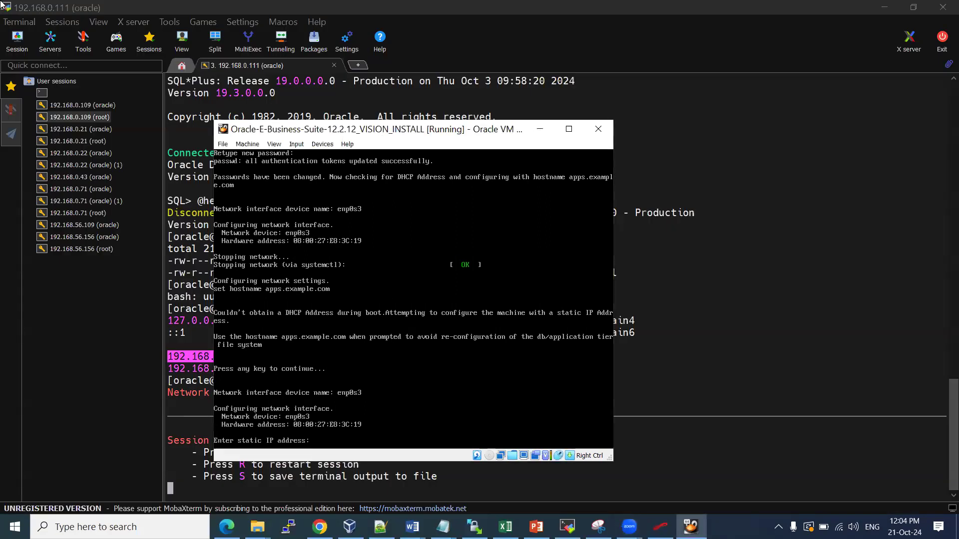
# Enter static IP 192.168.0.123, accept netmask 255.255.255.0, and leave the gateway blank for now
pyautogui.write('192.168.0.1')
pyautogui.write('23')
pyautogui.press('Return')
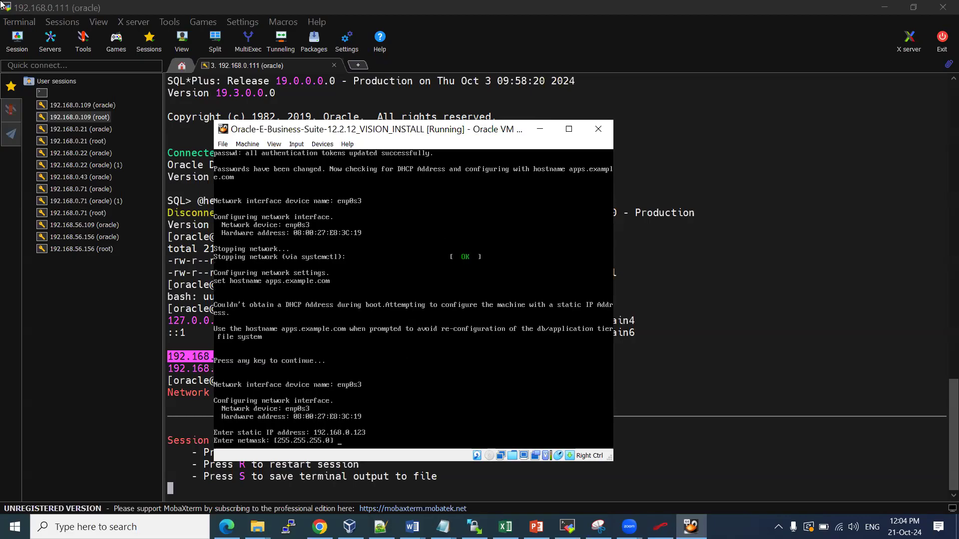
pyautogui.press('Return')
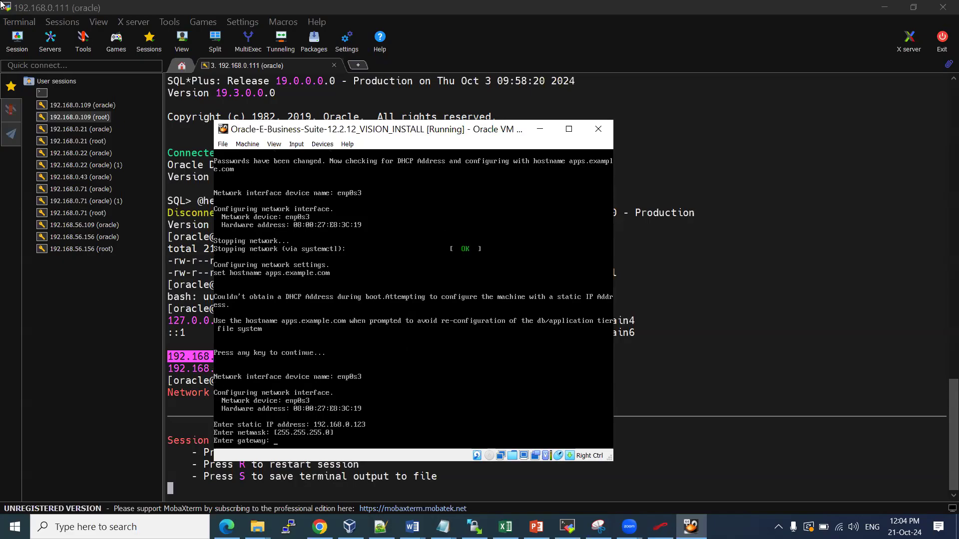
pyautogui.press('Return')
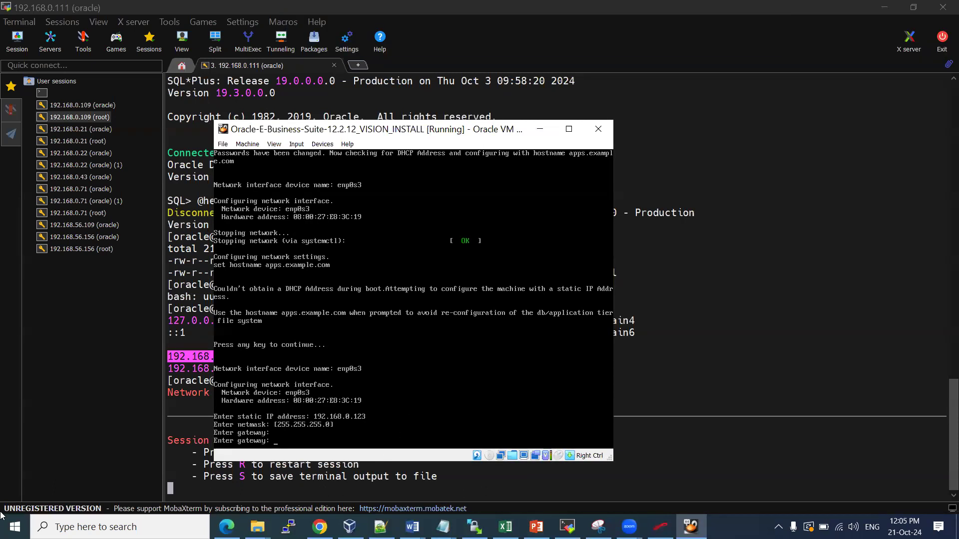
# Search Windows for 'cmd' to find Command Prompt
pyautogui.click(15, 527)
pyautogui.write('m')
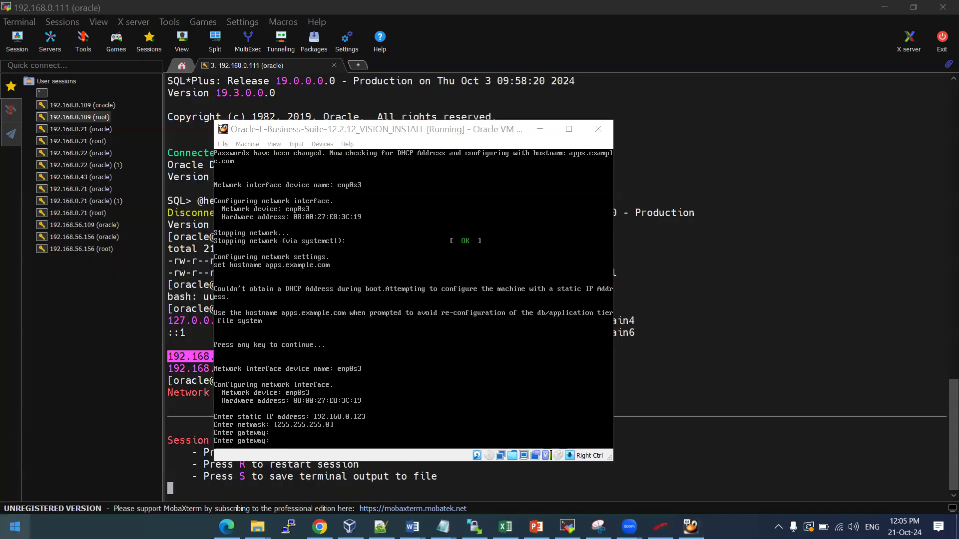
pyautogui.press('BackSpace')
pyautogui.write('cmd')
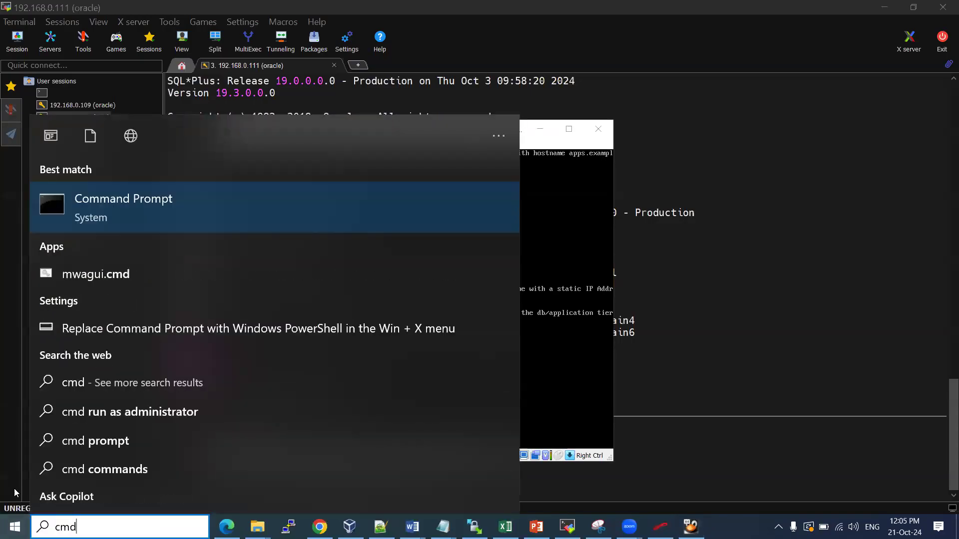
# Run ipconfig to find the host gateway 192.168.0.1 and type it at the VM's gateway prompt
pyautogui.click(223, 197)
pyautogui.write('ipconfig')
pyautogui.press('Return')
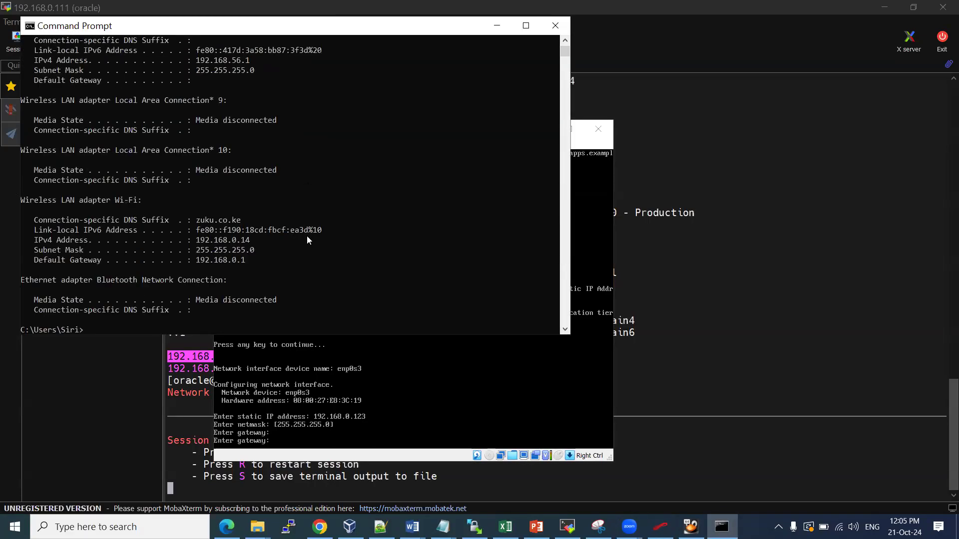
pyautogui.doubleClick(222, 261)
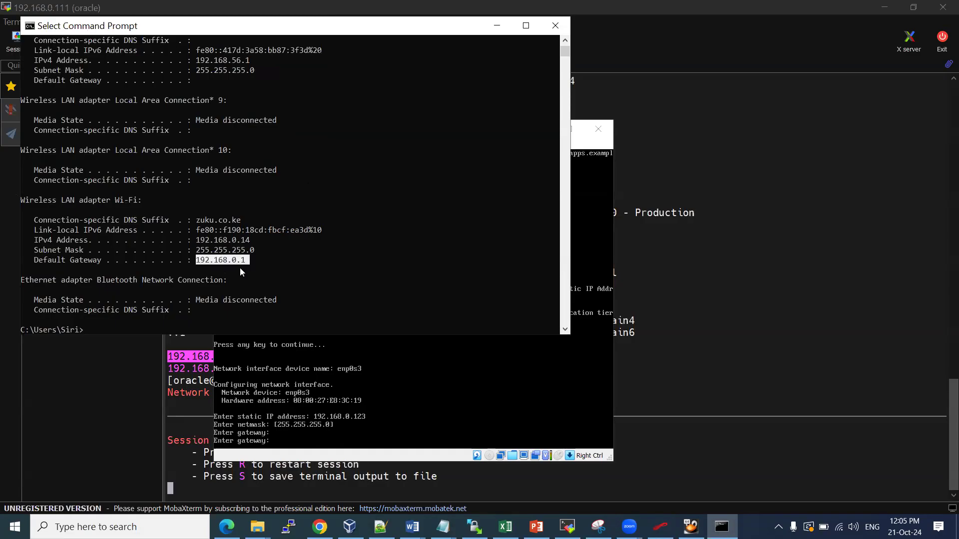
pyautogui.click(313, 436)
pyautogui.write('192.1')
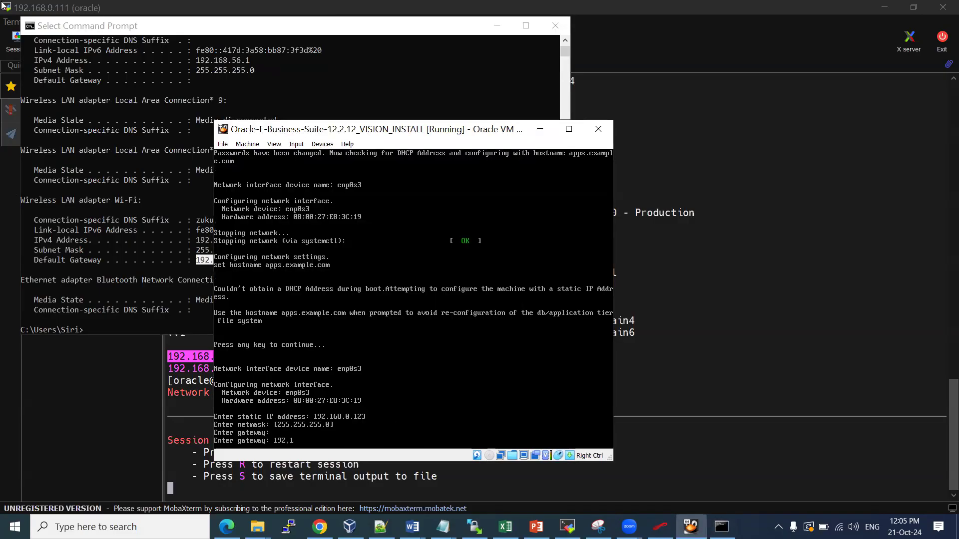
pyautogui.write('68.0.1')
# Submit gateway 192.168.0.1 and set the DNS server to 192.168.0.1 to apply the static network
pyautogui.press('Return')
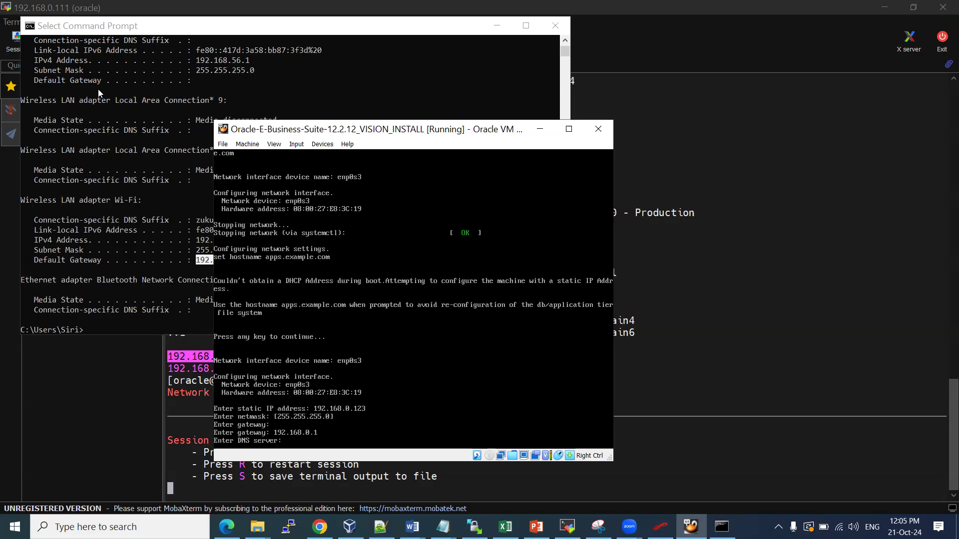
pyautogui.press('Return')
pyautogui.write('192')
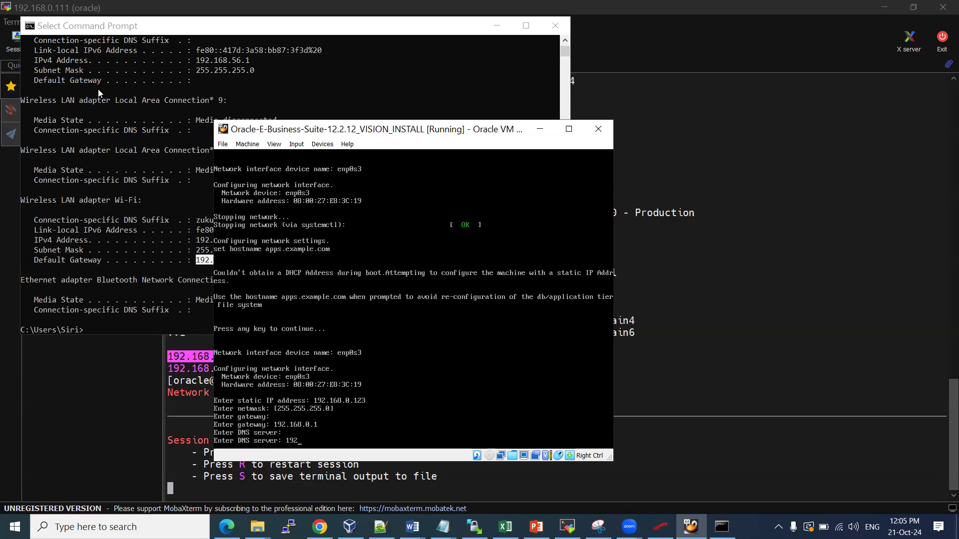
pyautogui.write('.168.0.1')
pyautogui.press('Return')
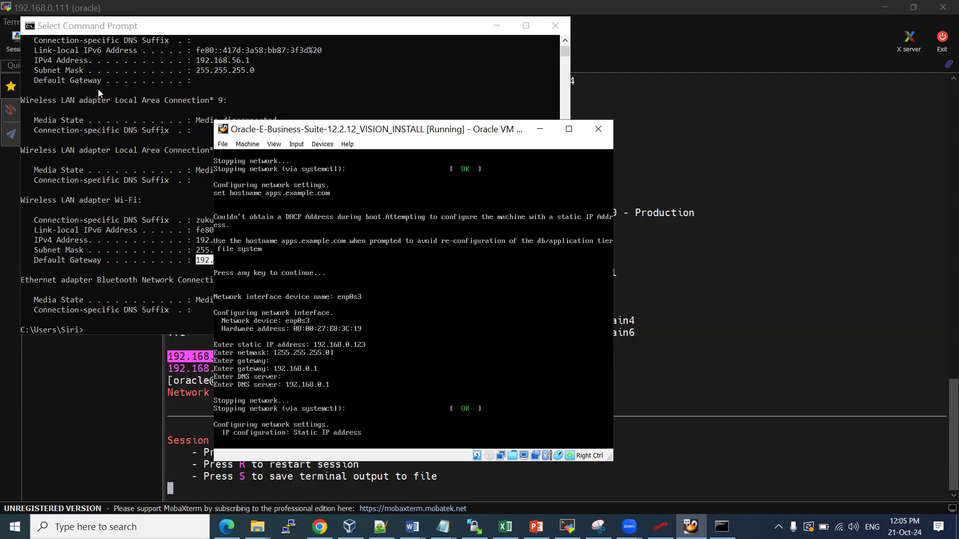
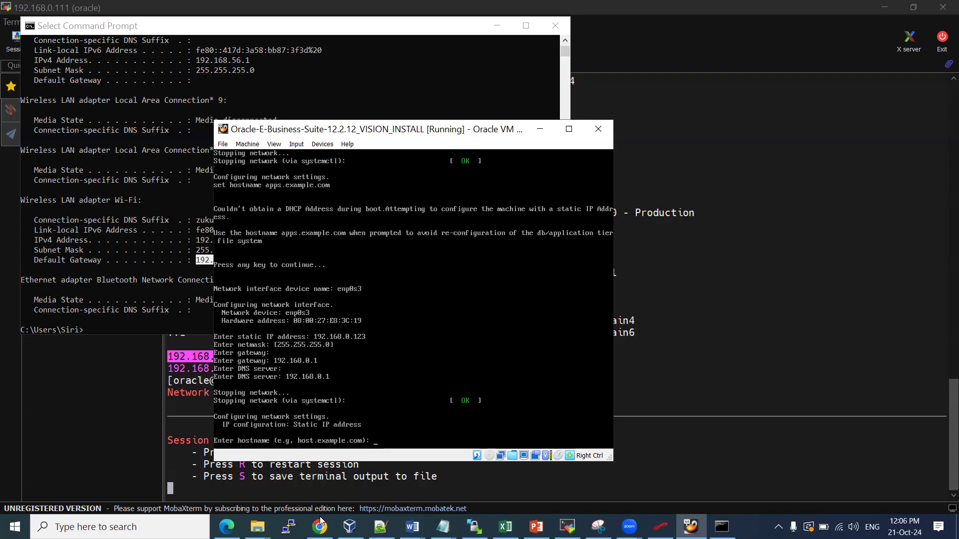
# Open the EBS Vision Word notes and select the Step 4 host name apps.example.com
pyautogui.click(320, 525)
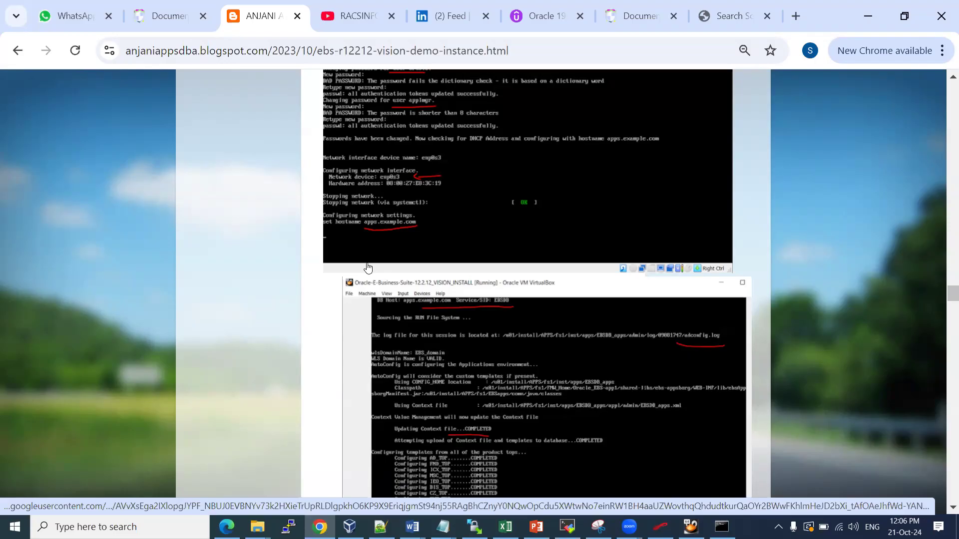
pyautogui.click(412, 527)
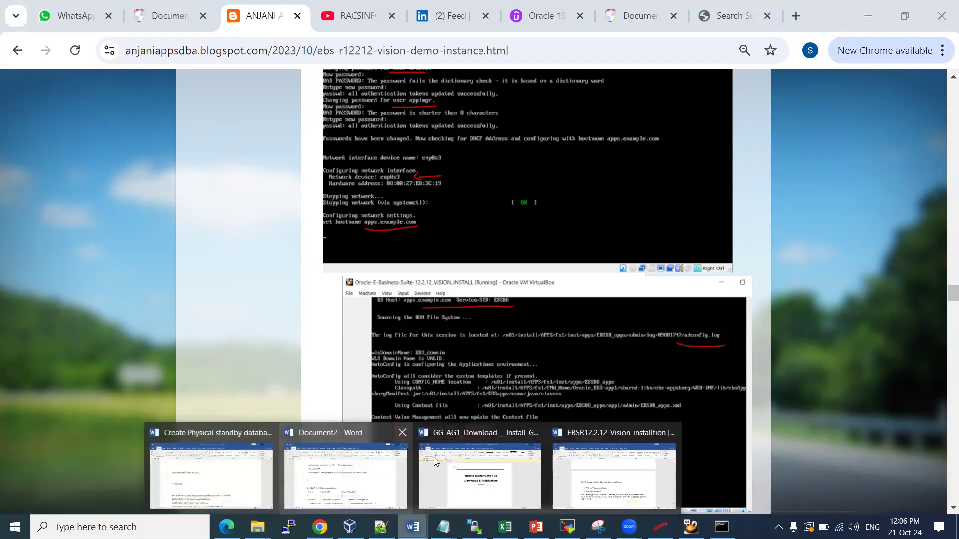
pyautogui.click(575, 476)
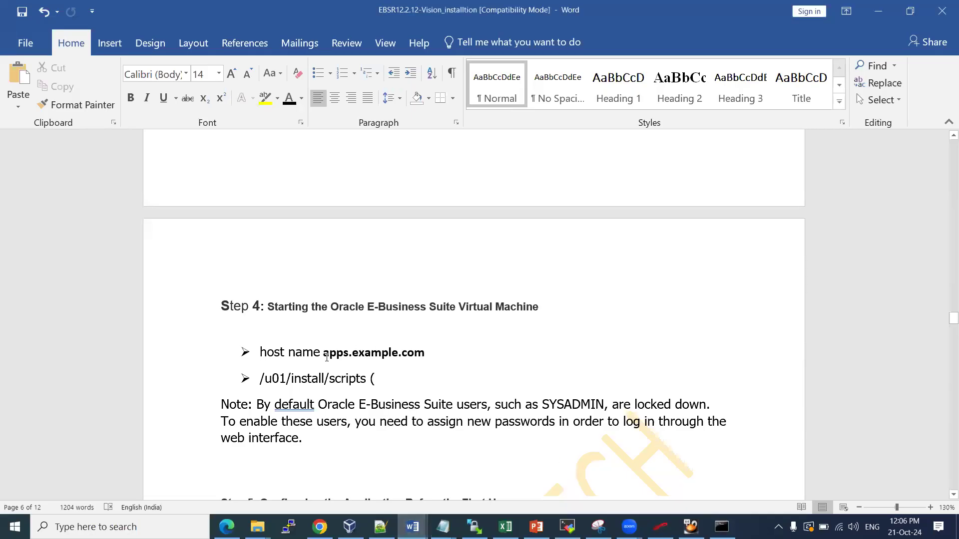
pyautogui.moveTo(327, 357); pyautogui.dragTo(420, 355)
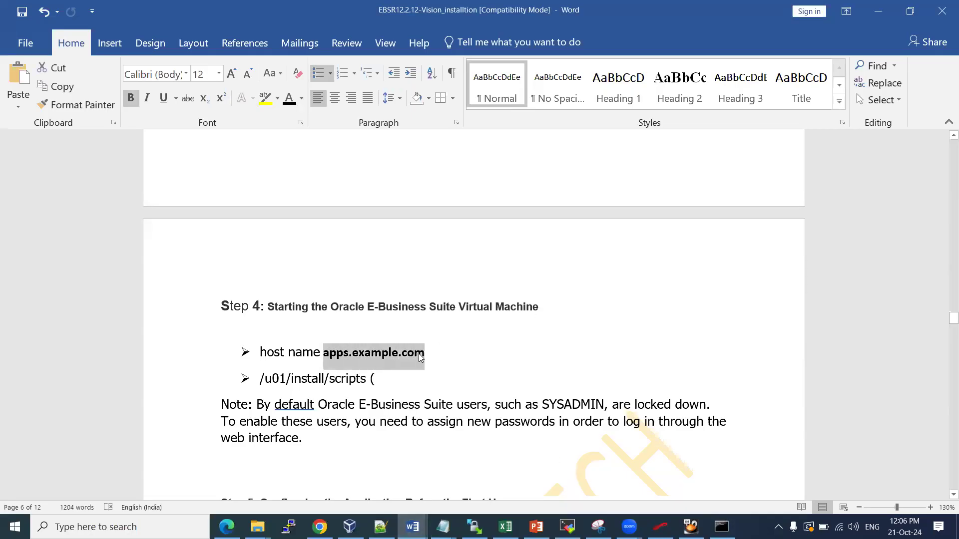
# Recheck the gateway output in Command Prompt, then bring the stopped MobaXterm session forward
pyautogui.click(722, 527)
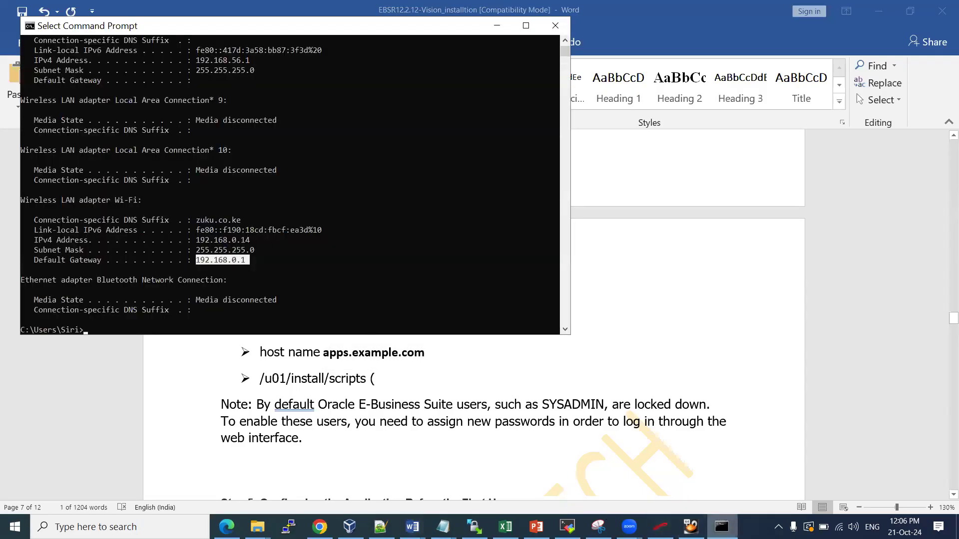
pyautogui.click(721, 527)
pyautogui.click(568, 527)
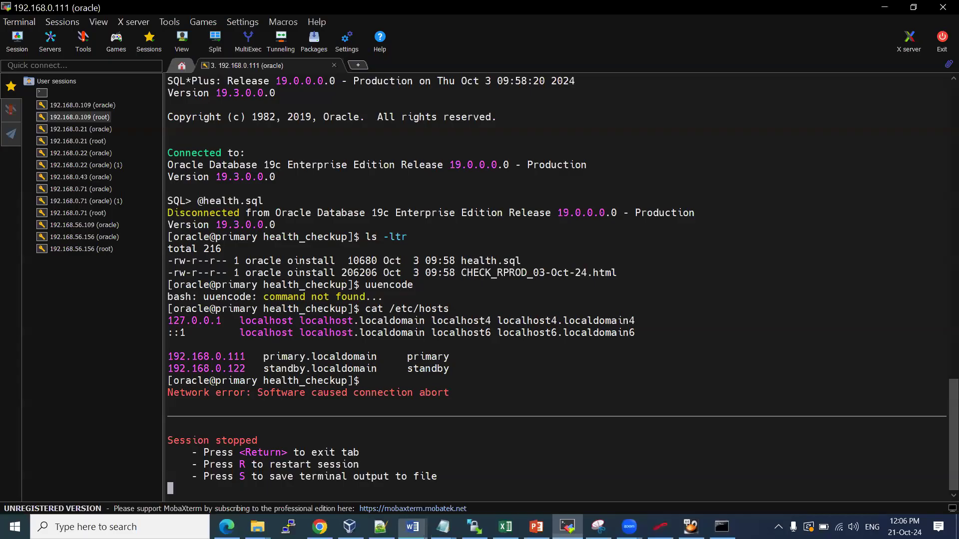
# Enter apps.example.com as the hostname at the VirtualBox VM console prompt
pyautogui.click(690, 527)
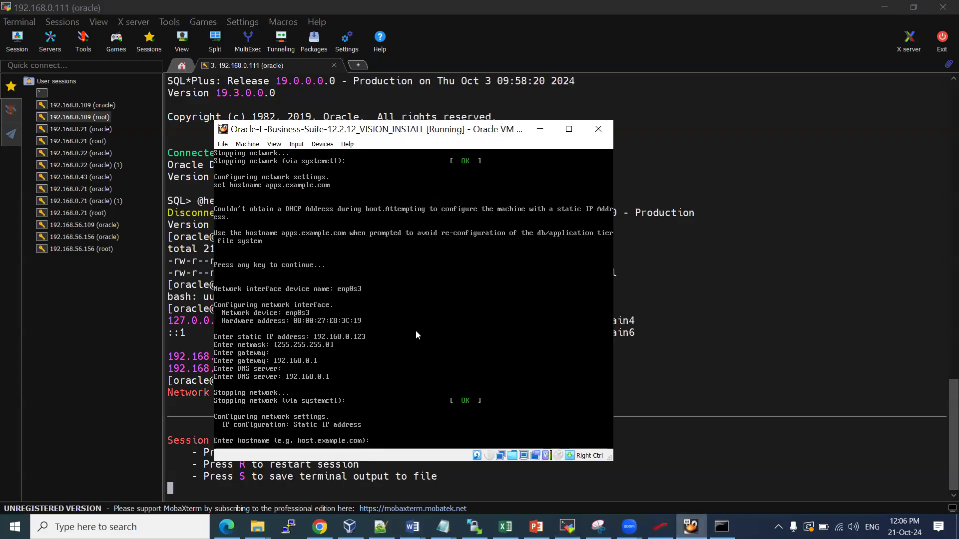
pyautogui.click(416, 331)
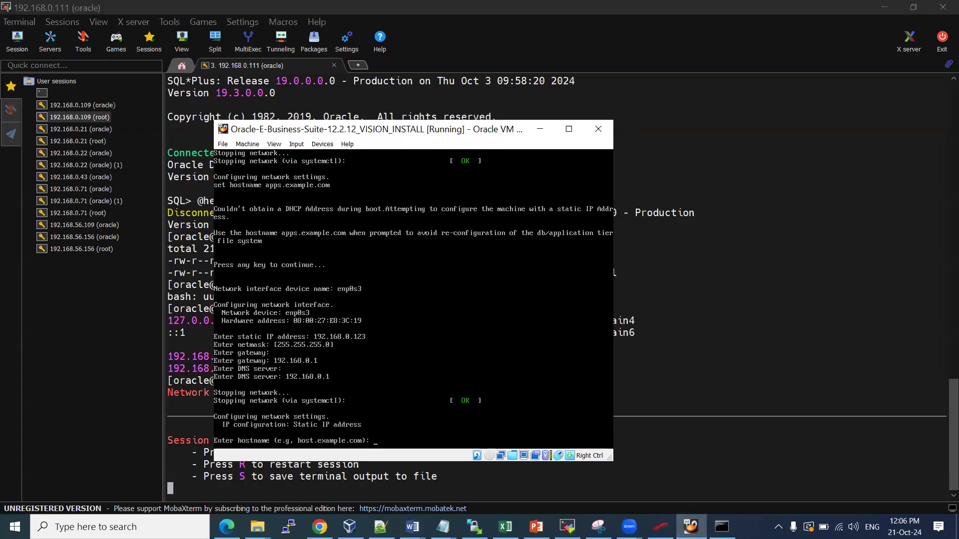
pyautogui.click(19, 8)
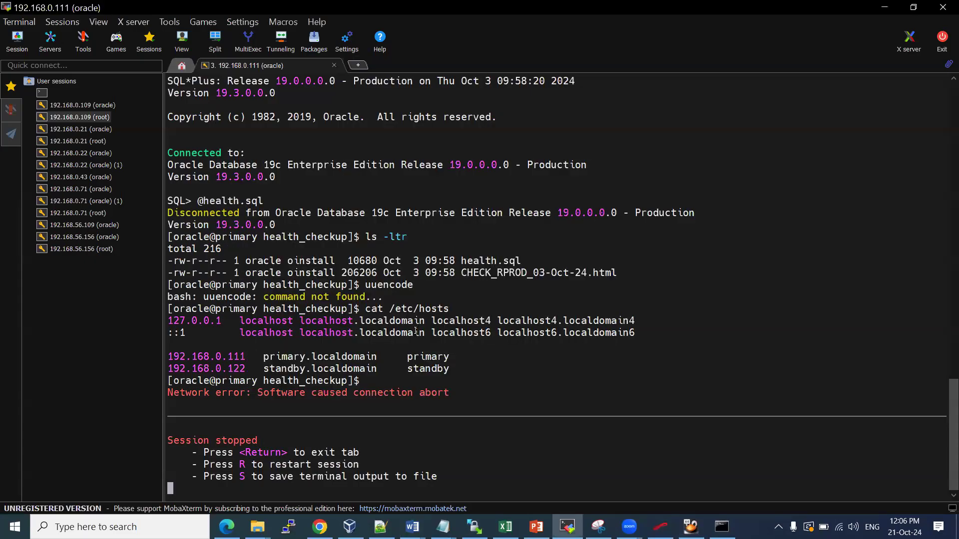
pyautogui.hotkey('alt', 'Tab')
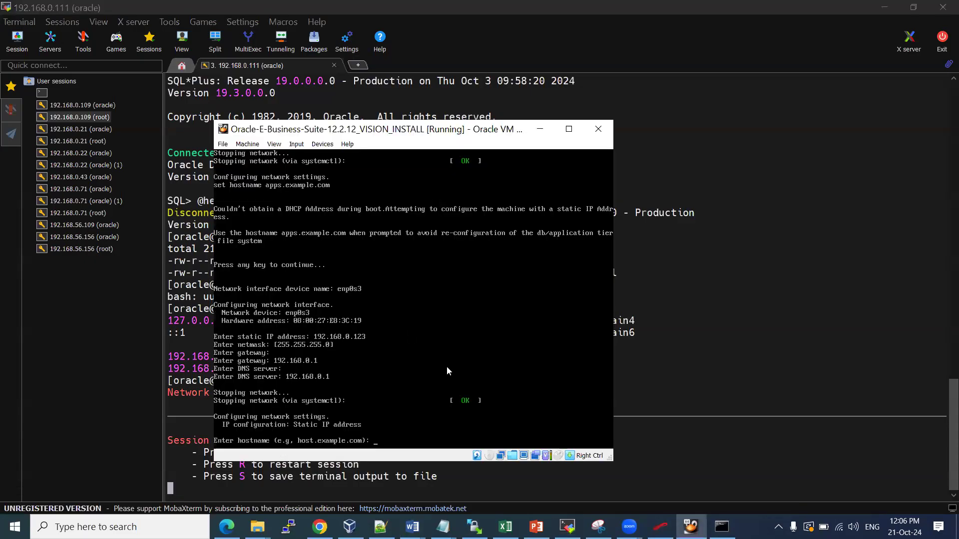
pyautogui.write('apps.example.com')
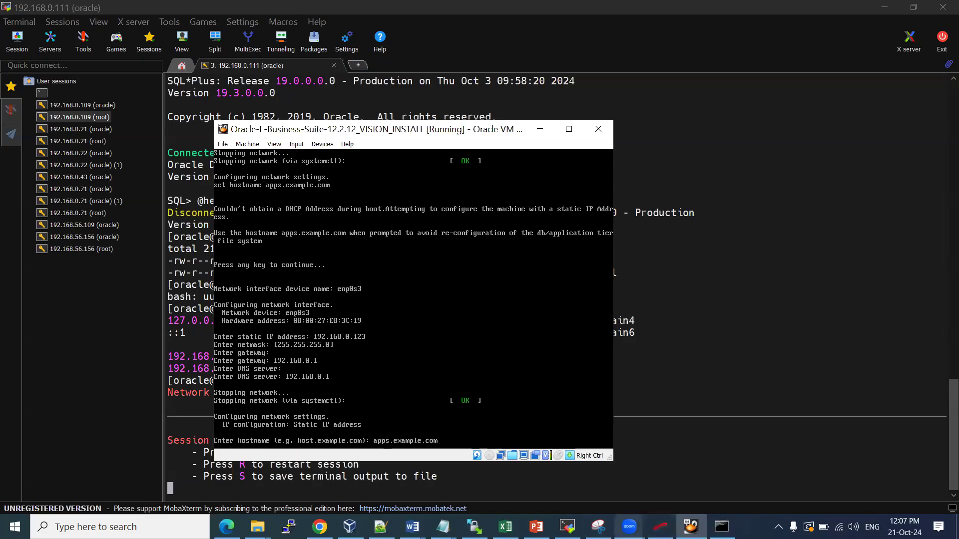
pyautogui.moveTo(412, 527)
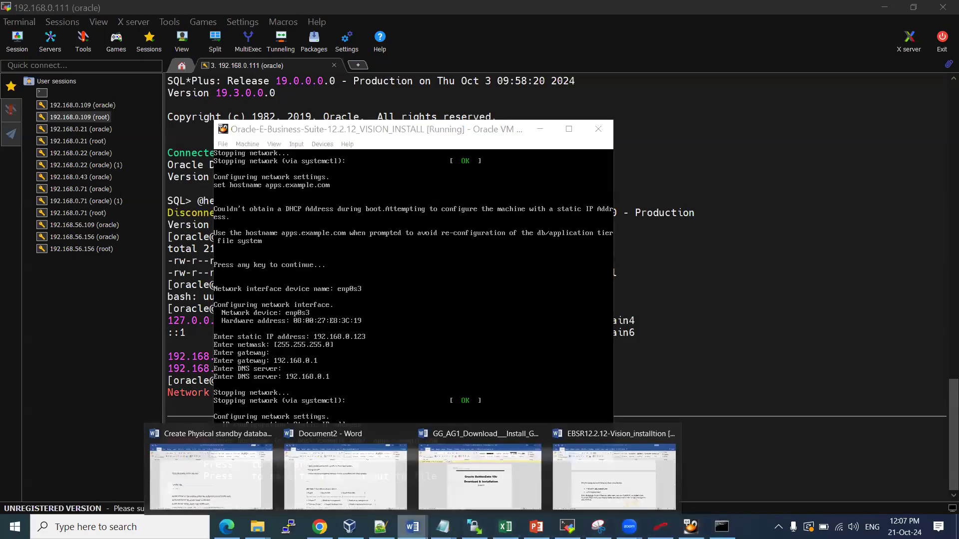
pyautogui.click(657, 477)
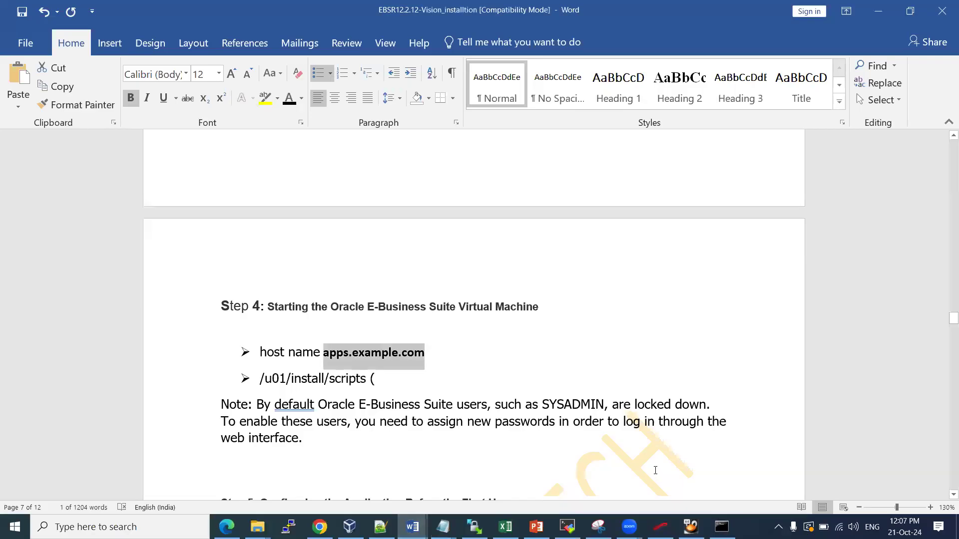
pyautogui.hotkey('alt', 'Tab')
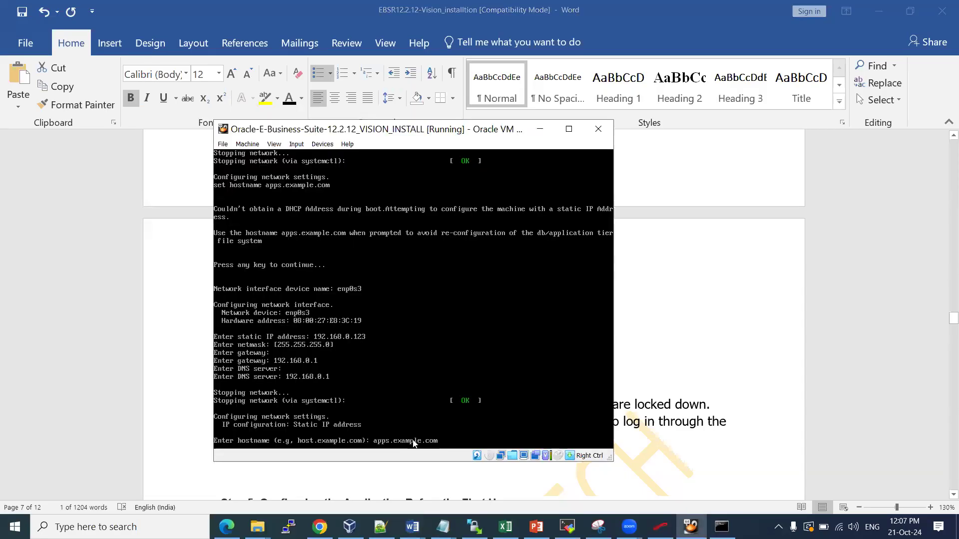
pyautogui.press('Return')
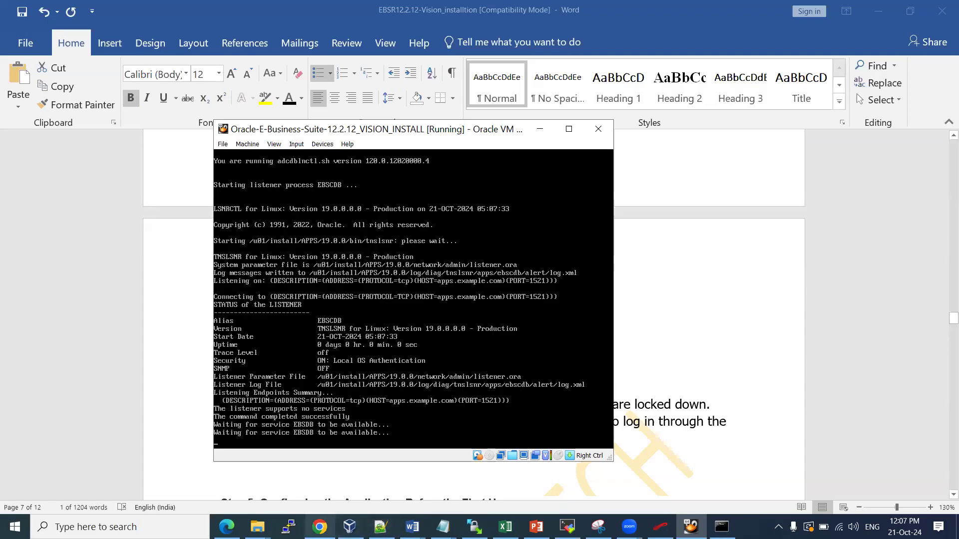
# Bring up the Chrome blog guide and scroll to its AutoConfig step
pyautogui.click(320, 527)
pyautogui.scroll(-3, 462, 370)
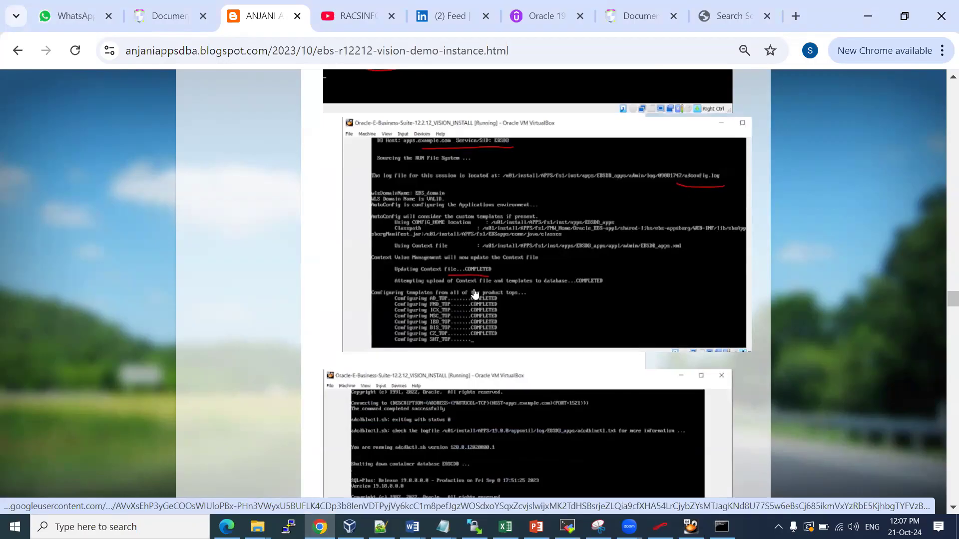
# Review the blog's VM password and hostname screenshots, then switch to VirtualBox Manager
pyautogui.scroll(-3, 475, 290)
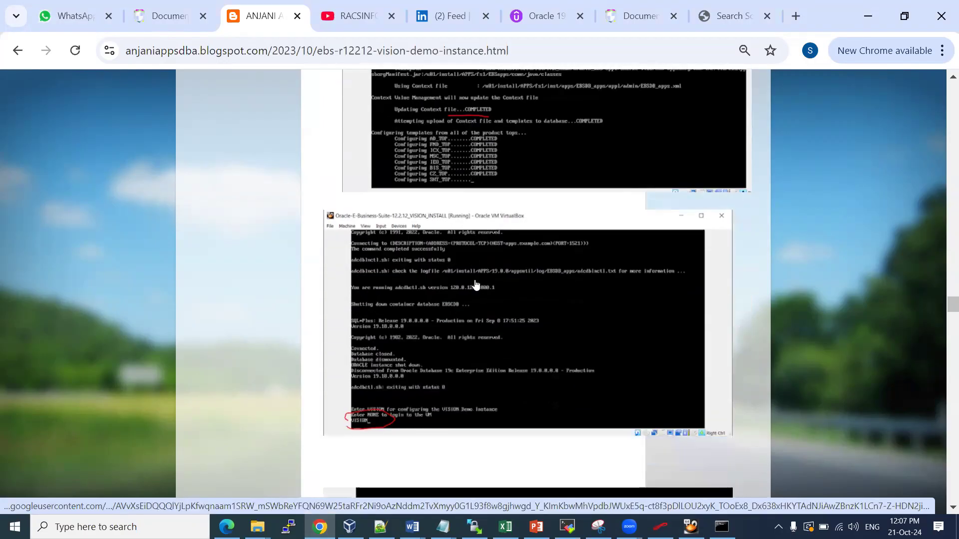
pyautogui.scroll(2, 498, 194)
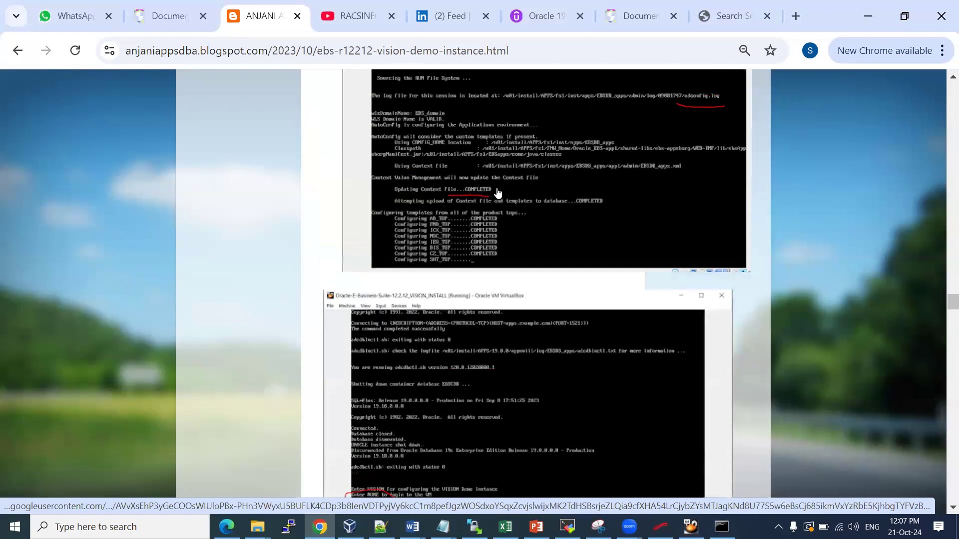
pyautogui.scroll(2, 498, 193)
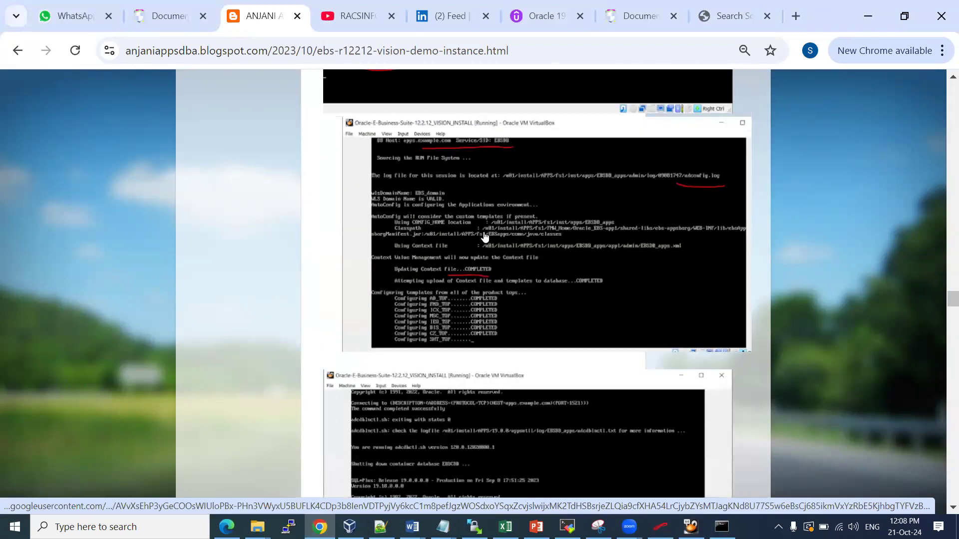
pyautogui.scroll(4, 485, 230)
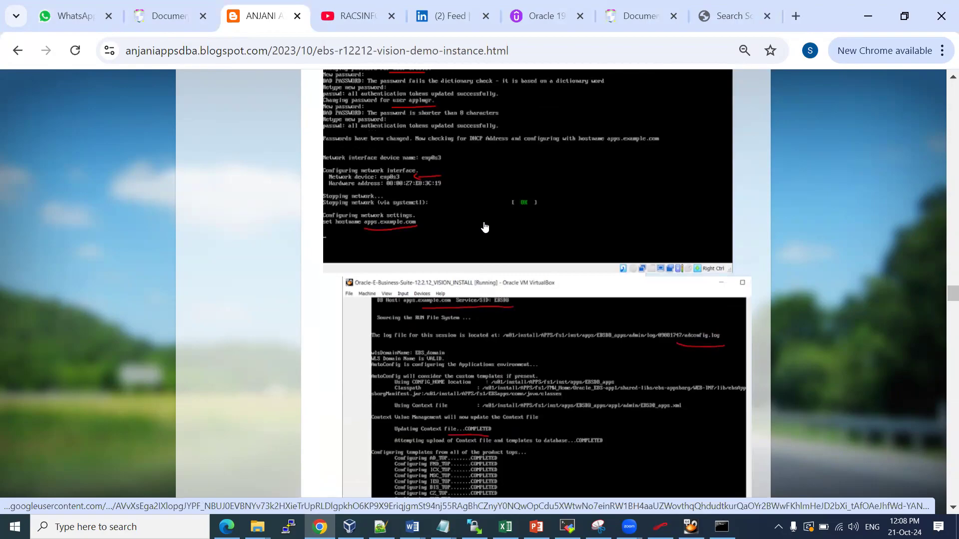
pyautogui.scroll(2, 485, 227)
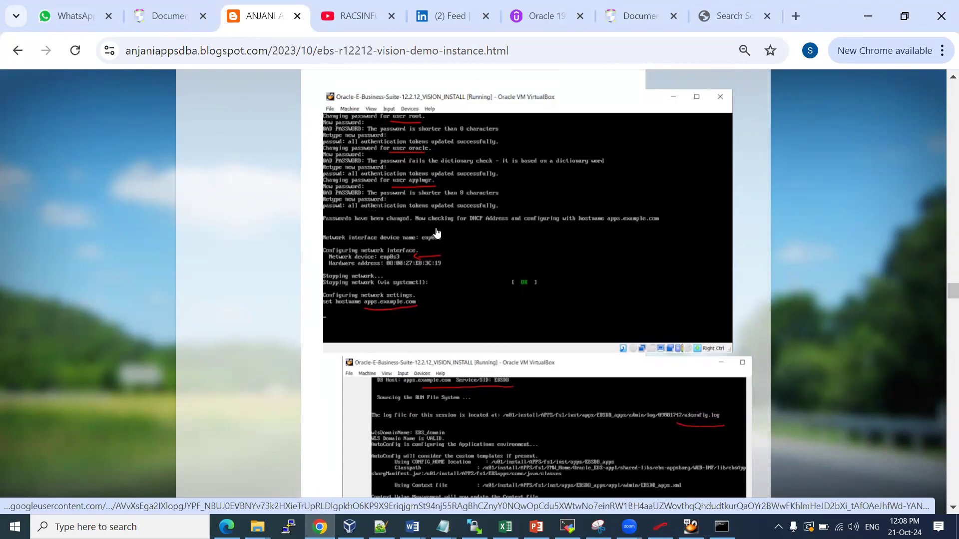
pyautogui.click(350, 527)
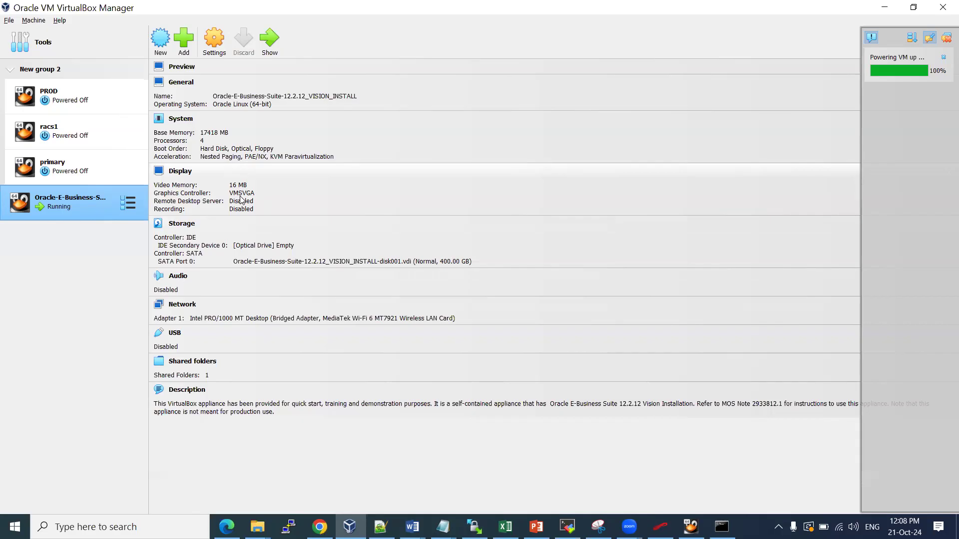
# Review the VM's Display, Network, System and General settings pages, then return to Chrome
pyautogui.click(181, 171)
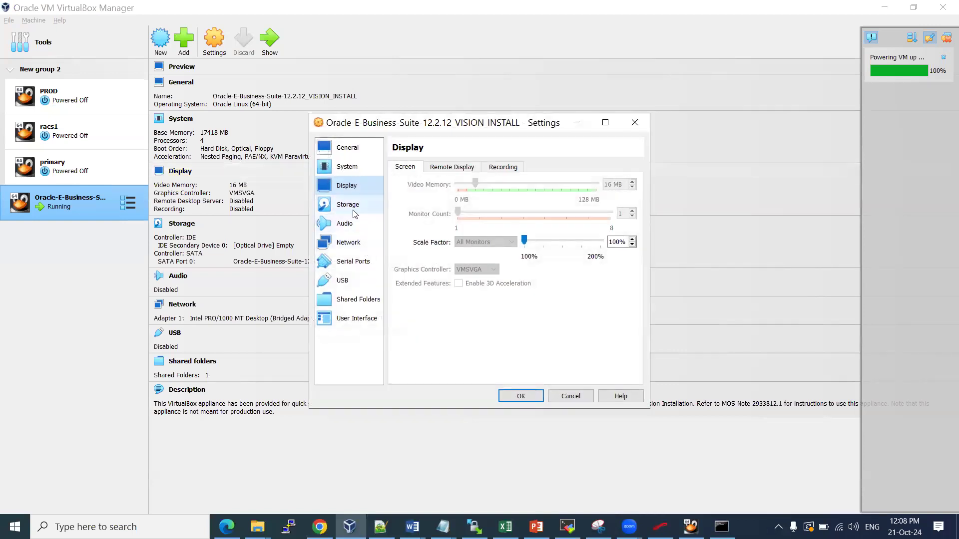
pyautogui.click(349, 261)
pyautogui.click(353, 240)
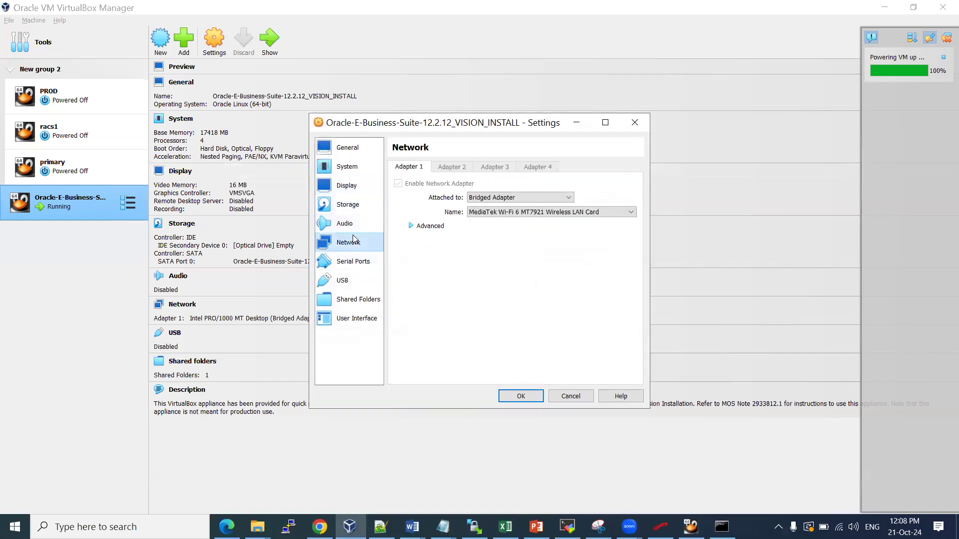
pyautogui.click(352, 172)
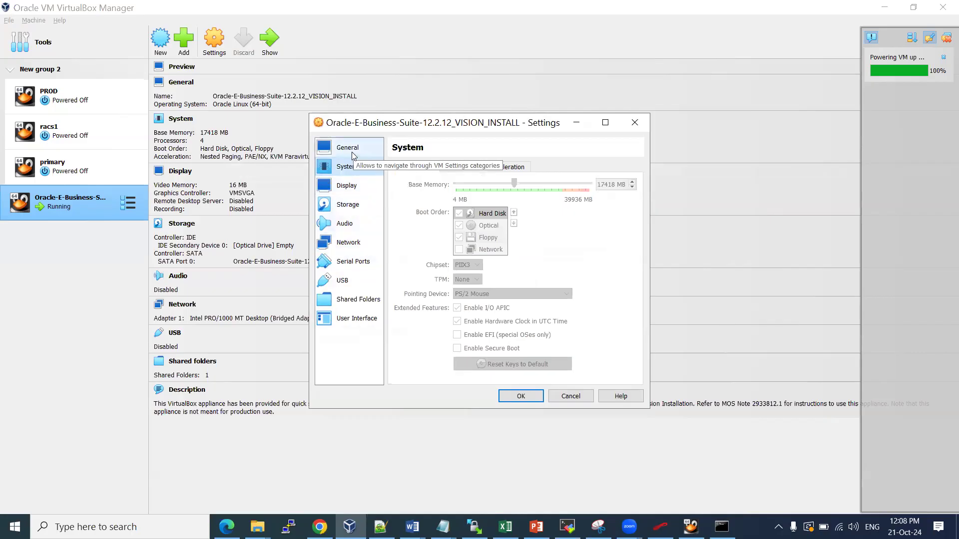
pyautogui.click(352, 150)
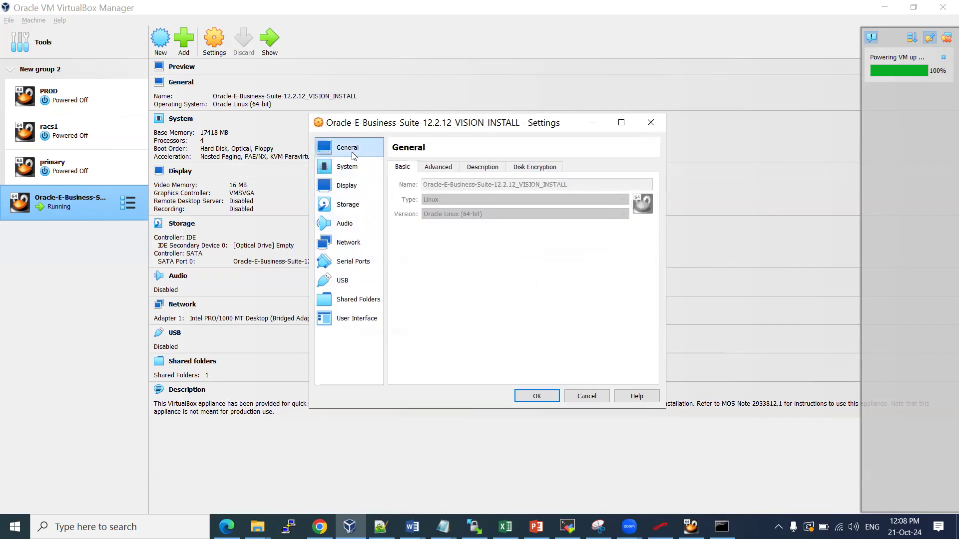
pyautogui.click(347, 245)
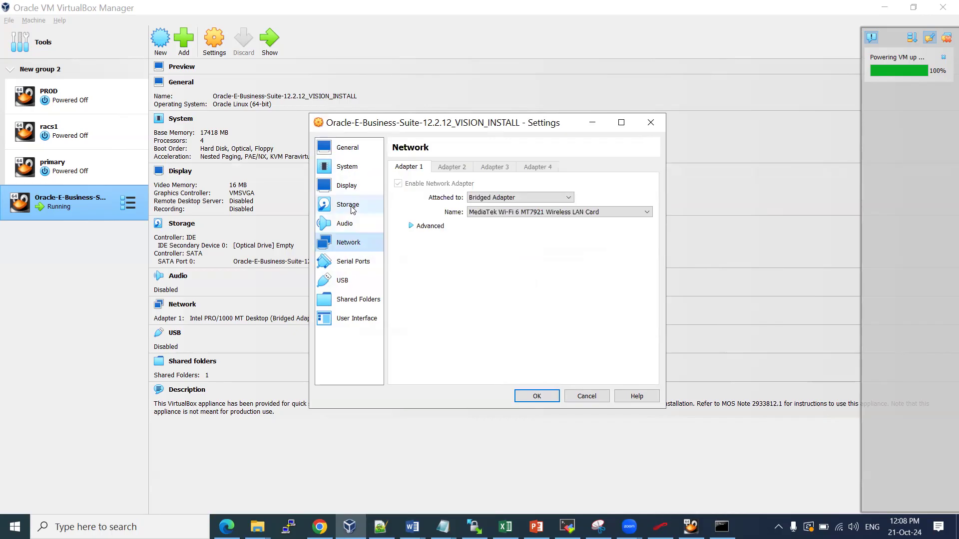
pyautogui.click(352, 187)
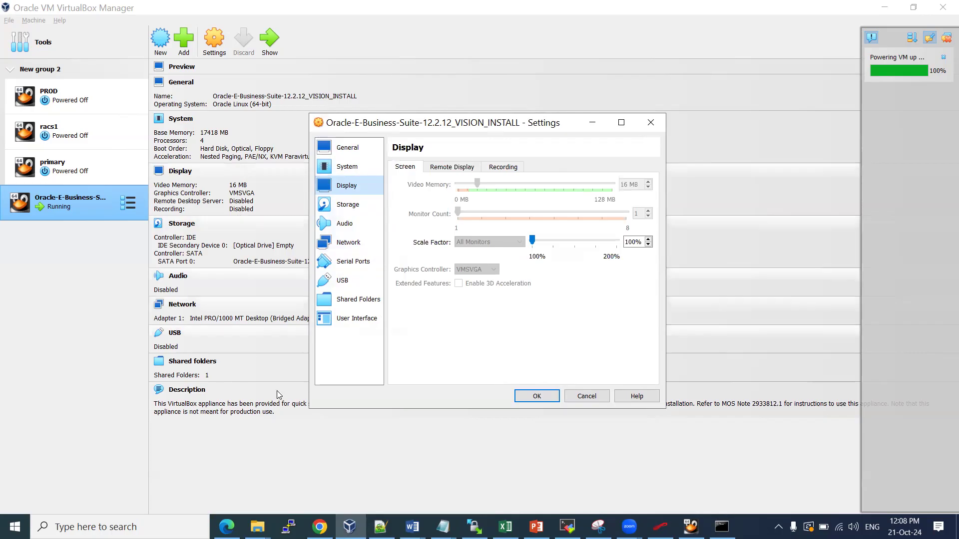
pyautogui.click(319, 527)
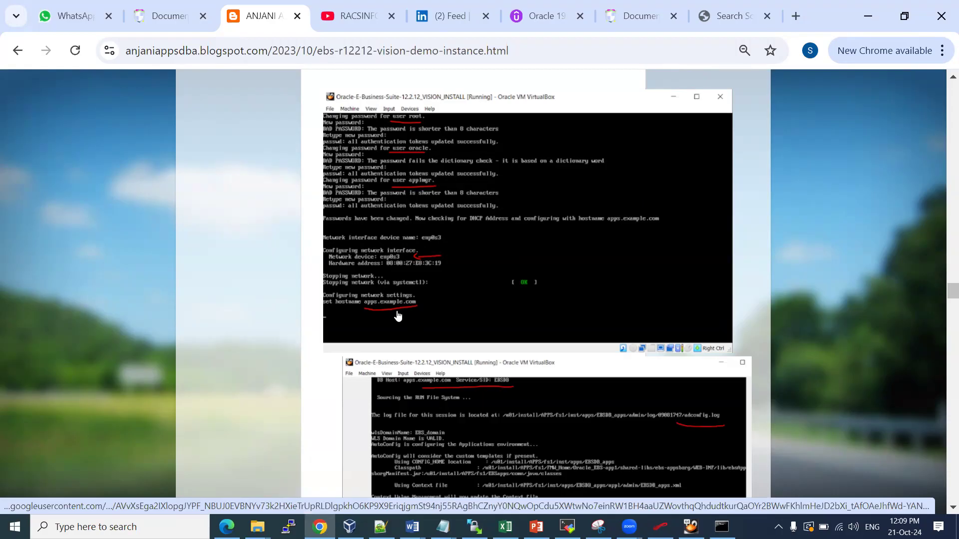
# Scroll further in the blog guide and bring the AutoConfig VM console to the front
pyautogui.scroll(-3, 398, 314)
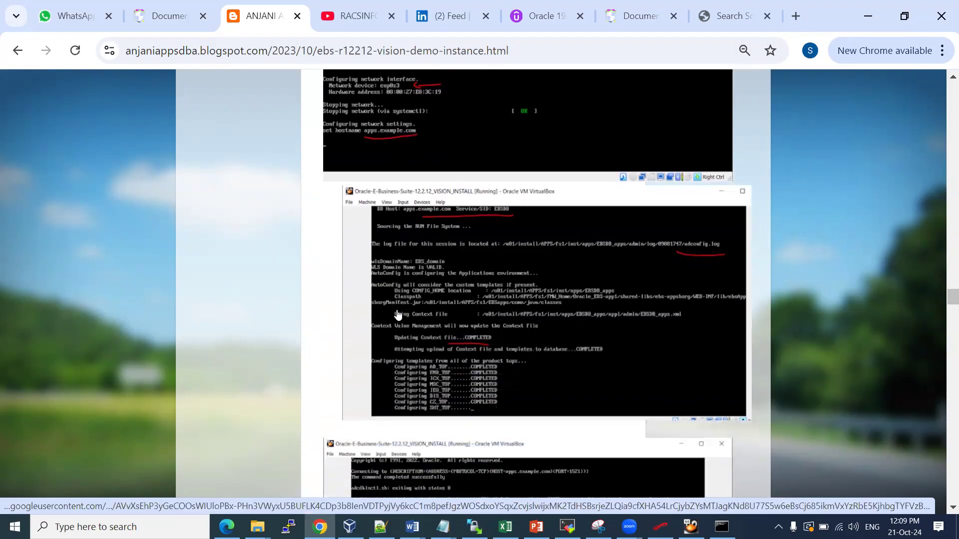
pyautogui.scroll(-1, 398, 314)
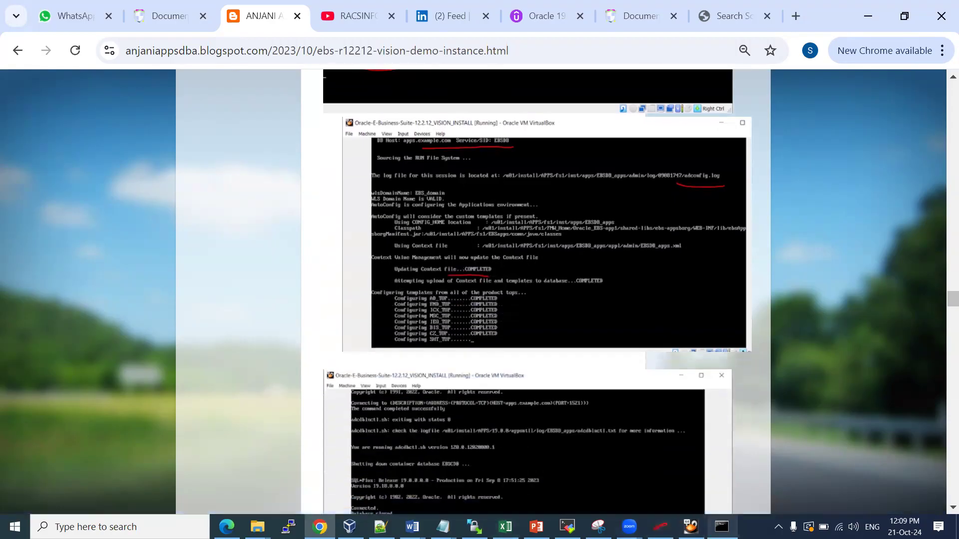
pyautogui.click(690, 527)
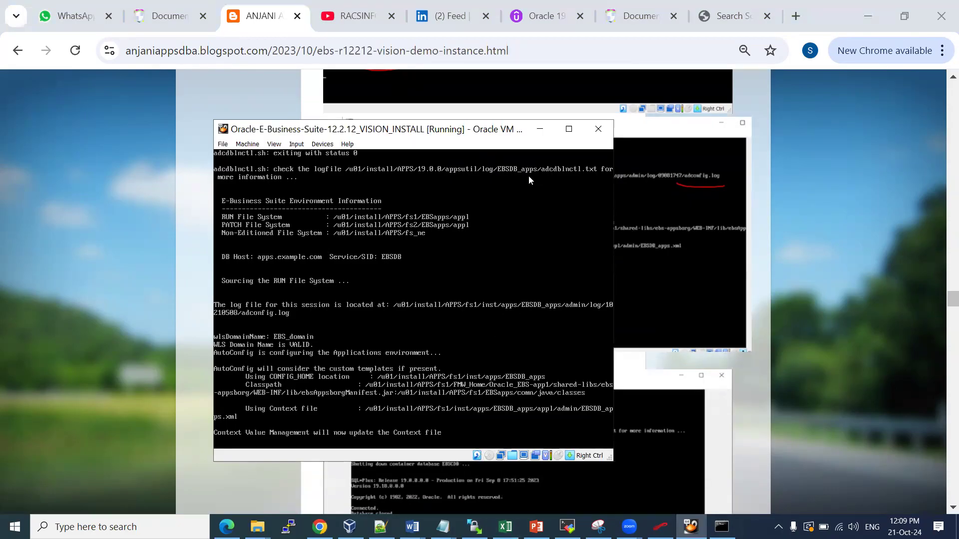
# Maximize and restore the VM window, then drag its corner to widen it
pyautogui.click(569, 129)
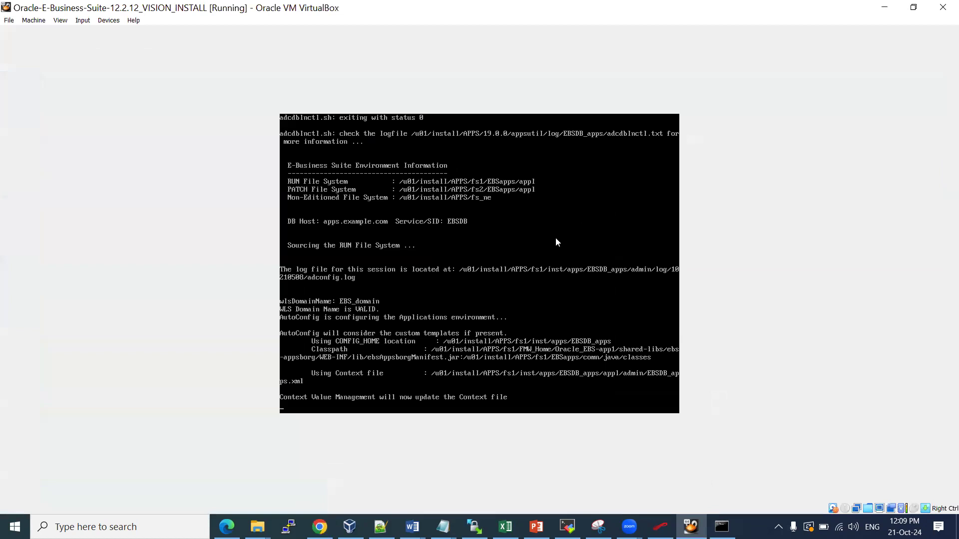
pyautogui.click(913, 7)
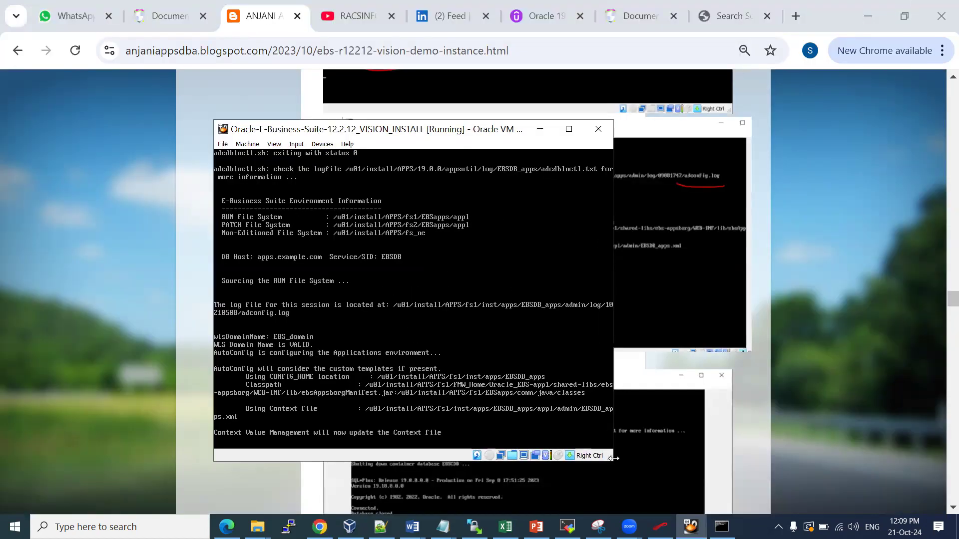
pyautogui.moveTo(613, 458); pyautogui.dragTo(717, 457)
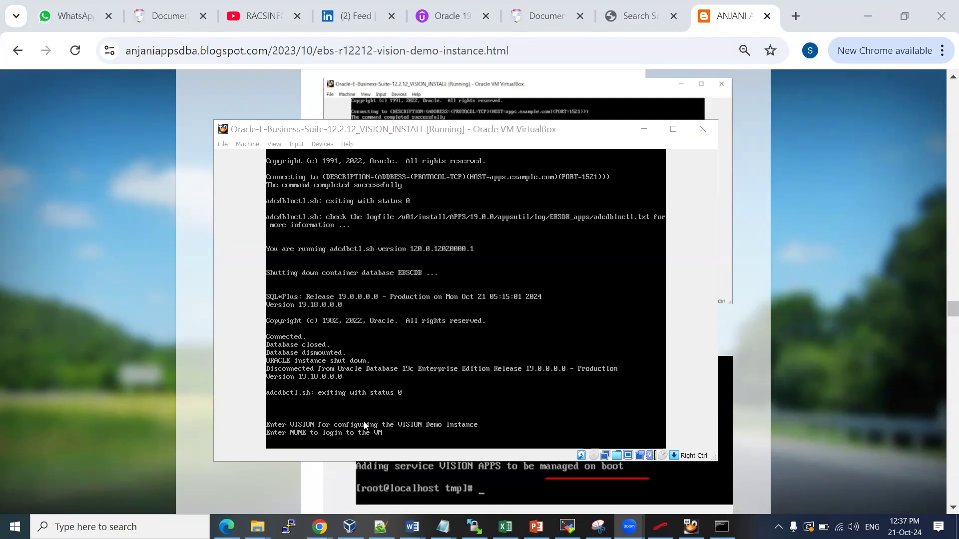
# Enter VISION at the VM prompt to configure the demo instance, then release the mouse
pyautogui.click(340, 431)
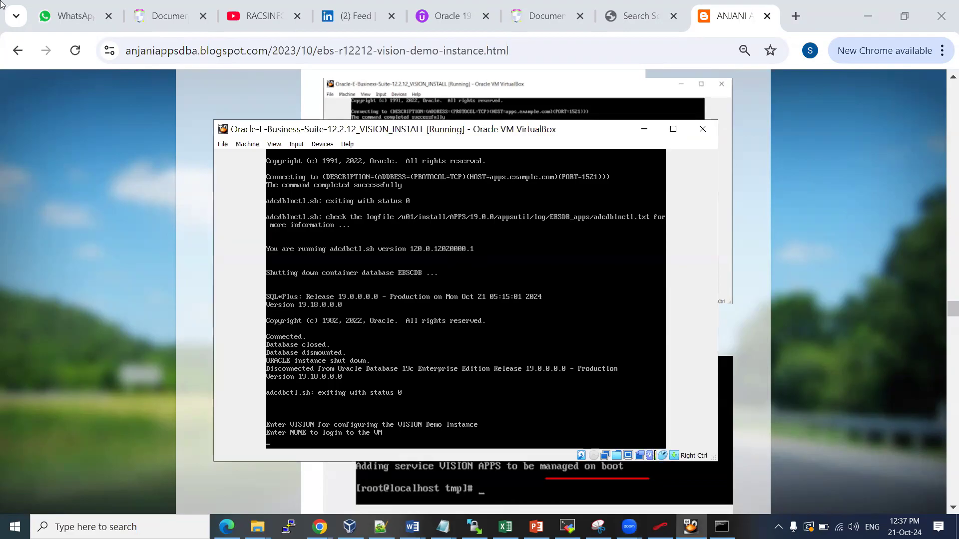
pyautogui.write('VISION')
pyautogui.press('Return')
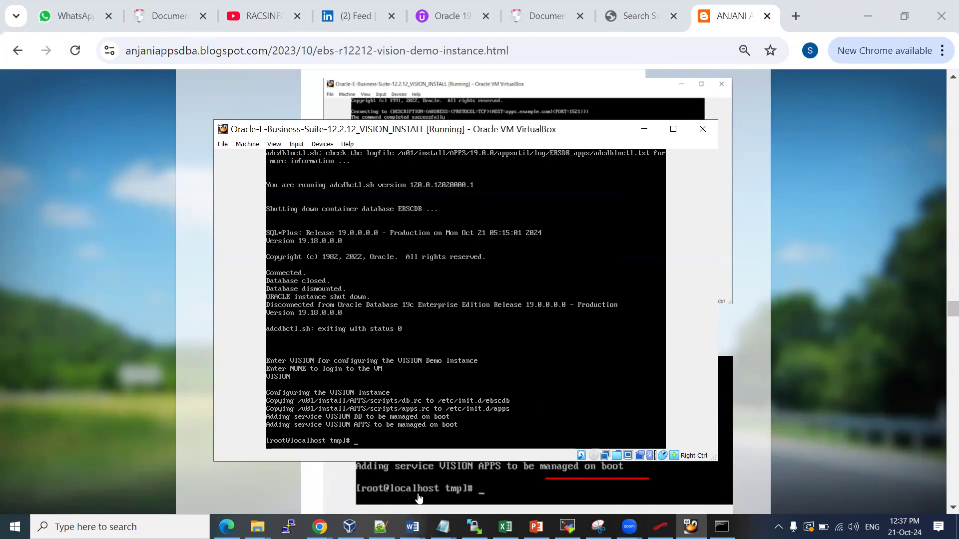
pyautogui.moveTo(41, 2)
pyautogui.press('Control_R')
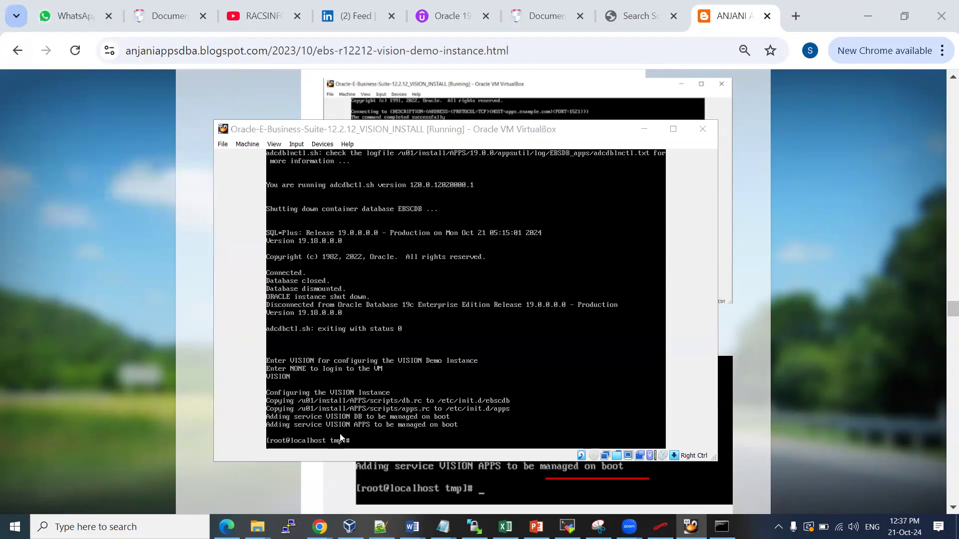
pyautogui.click(86, 247)
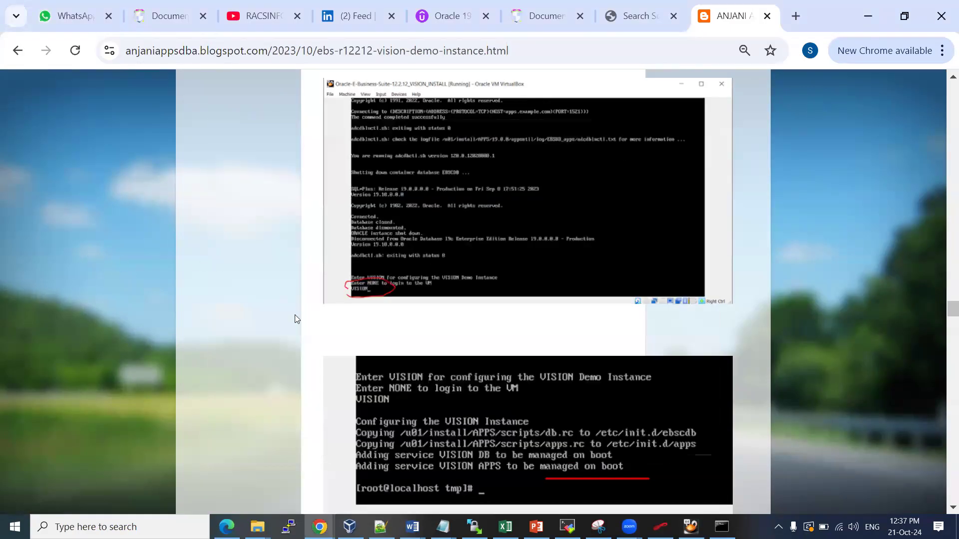
# Read the blog's Step 6 startapps.sh and login instructions, then open the Word installation notes
pyautogui.scroll(-3, 295, 318)
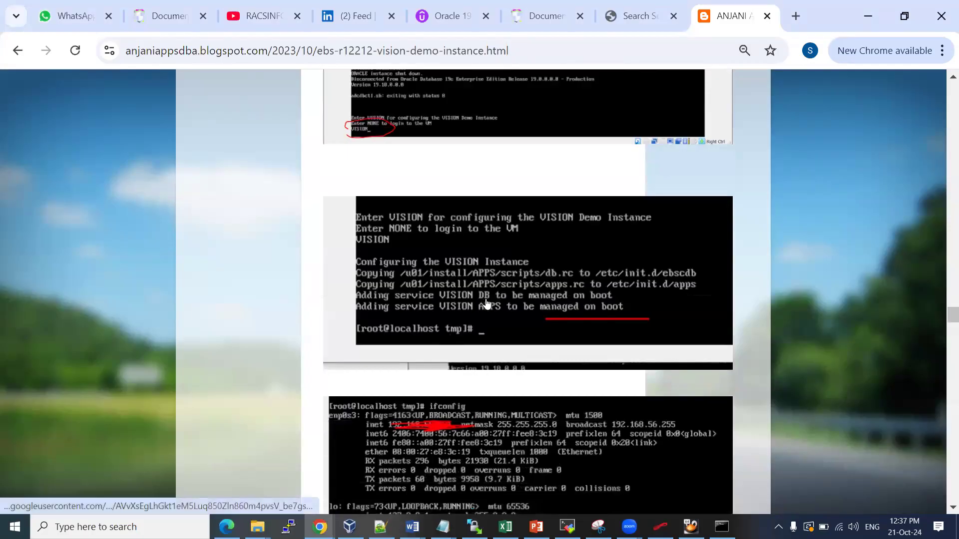
pyautogui.scroll(-3, 528, 313)
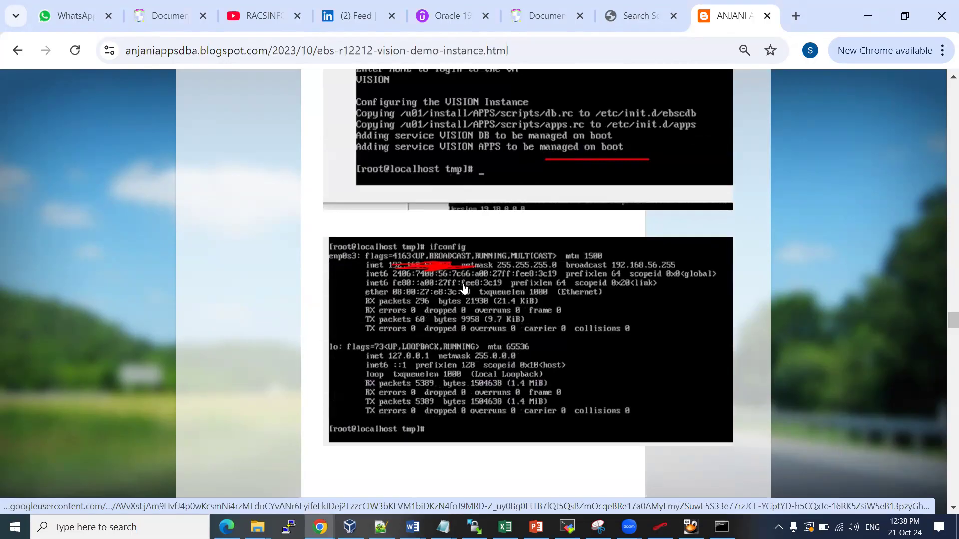
pyautogui.scroll(-2, 464, 289)
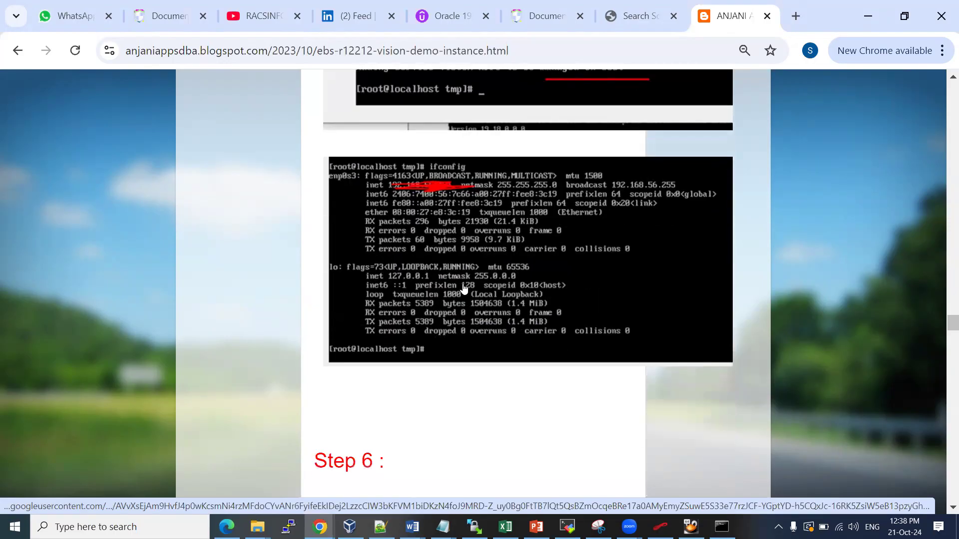
pyautogui.scroll(-4, 463, 289)
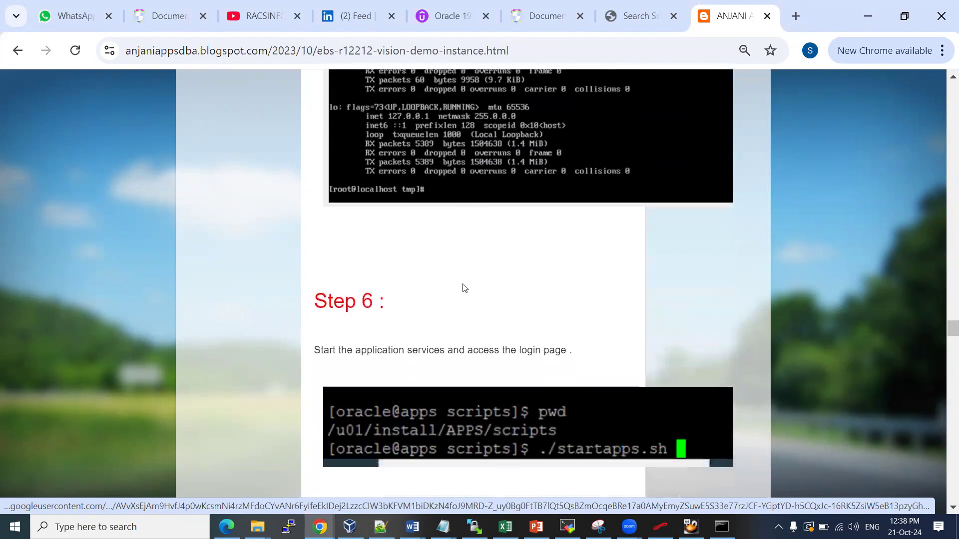
pyautogui.scroll(-4, 464, 285)
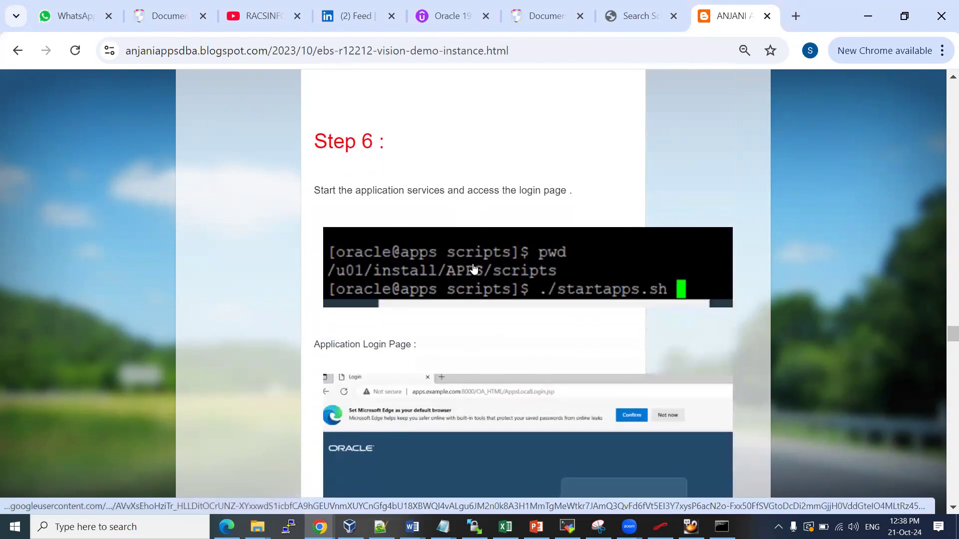
pyautogui.moveTo(412, 527)
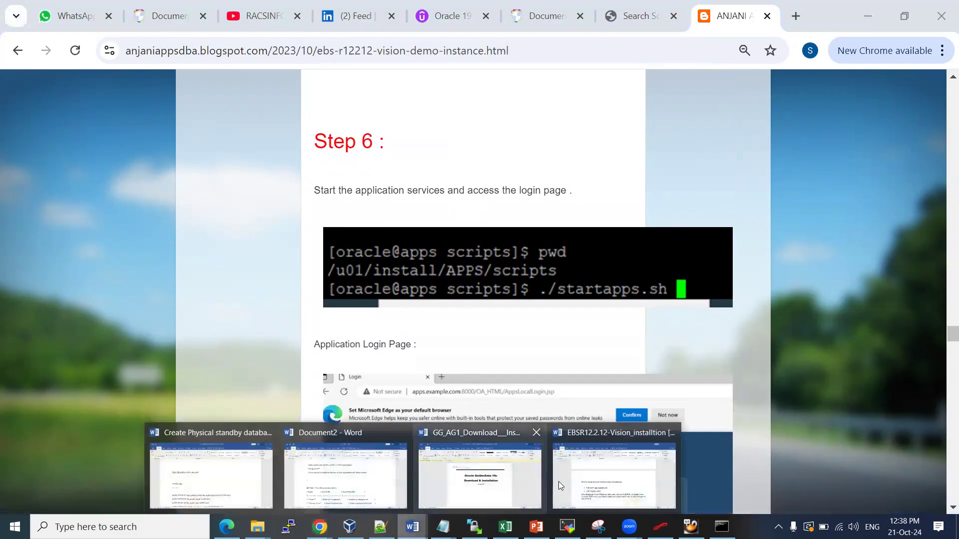
pyautogui.click(591, 487)
# Select Step 5's three password-reset script lines in Word and return keyboard control to the VM console
pyautogui.scroll(-3, 470, 337)
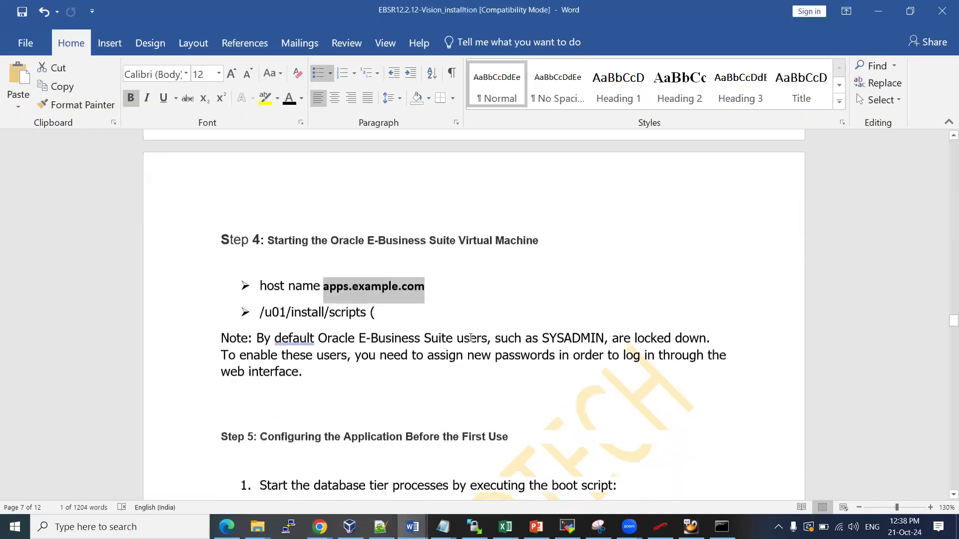
pyautogui.scroll(-3, 470, 337)
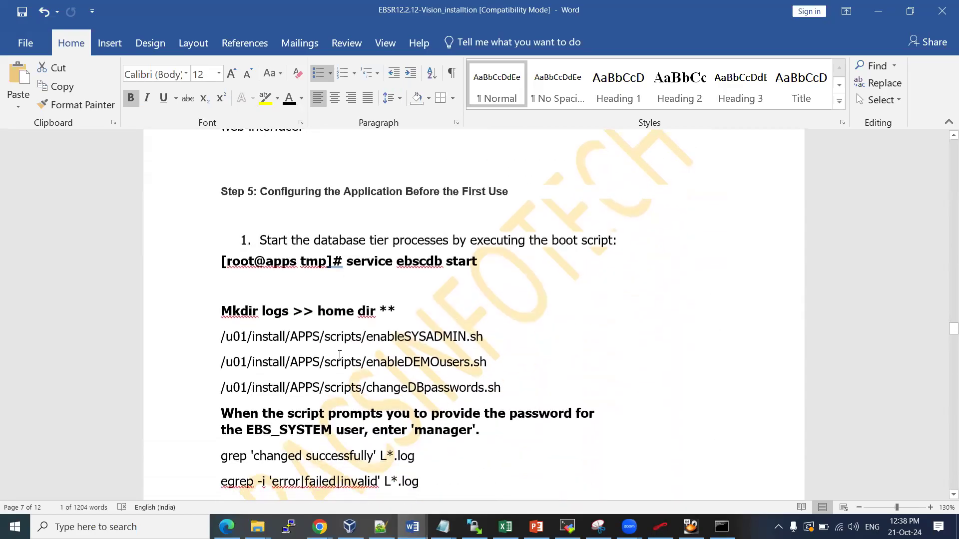
pyautogui.moveTo(229, 336); pyautogui.dragTo(517, 387)
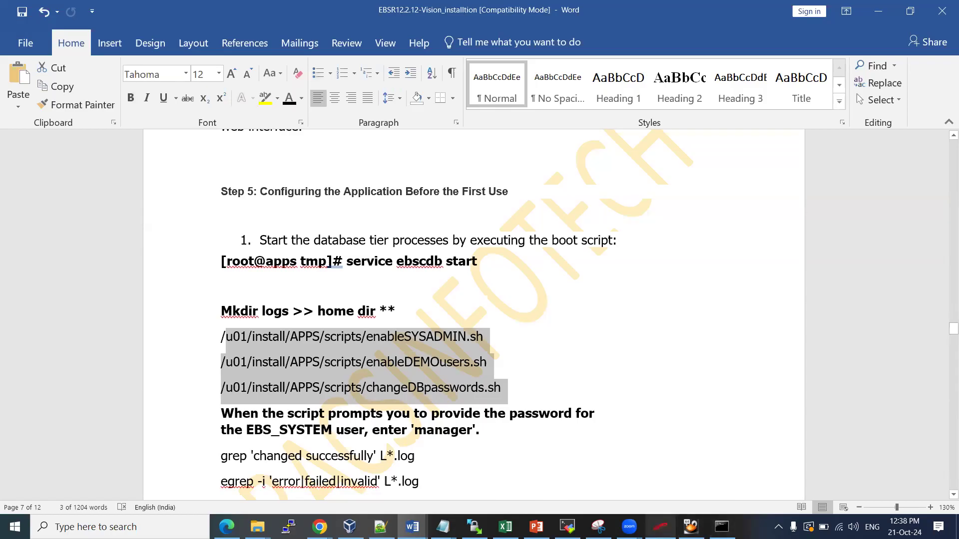
pyautogui.click(690, 527)
pyautogui.click(545, 390)
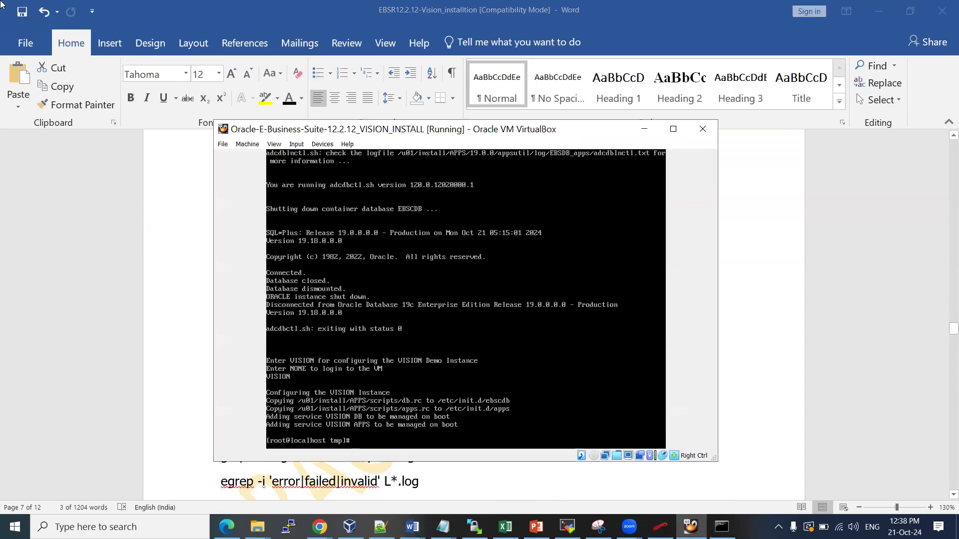
# Check that the VM's IP is 192.168.0.123 and /etc/hosts lists apps.example.com
pyautogui.write('ifconfig')
pyautogui.press('Return')
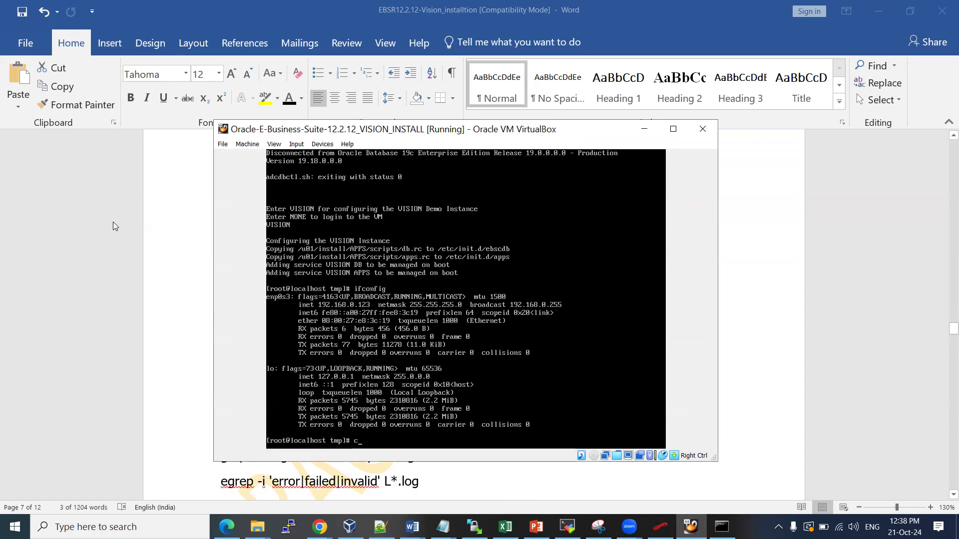
pyautogui.write('et/')
pyautogui.write('/hosts')
pyautogui.press('Return')
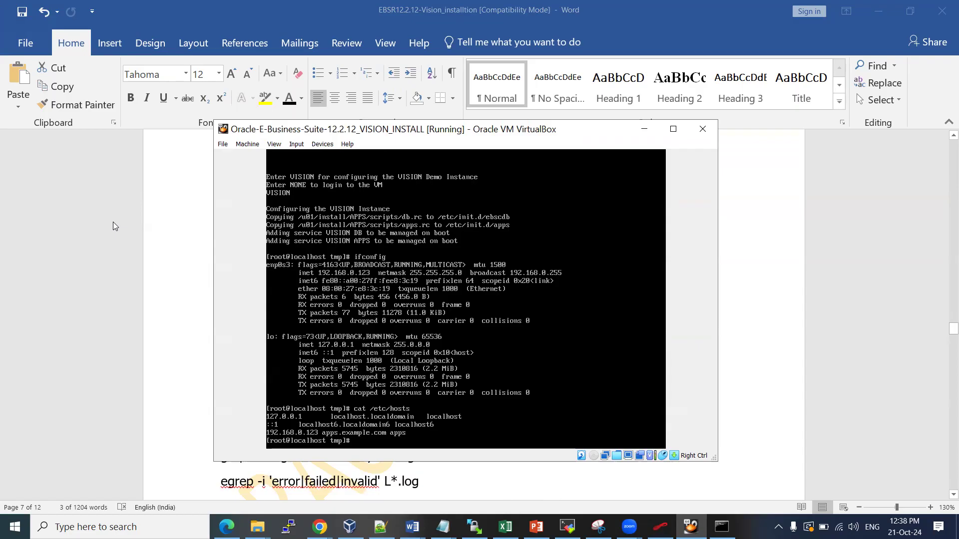
# Confirm the VM hostname is apps, then bring the Word installation notes back
pyautogui.write('hostname')
pyautogui.press('Return')
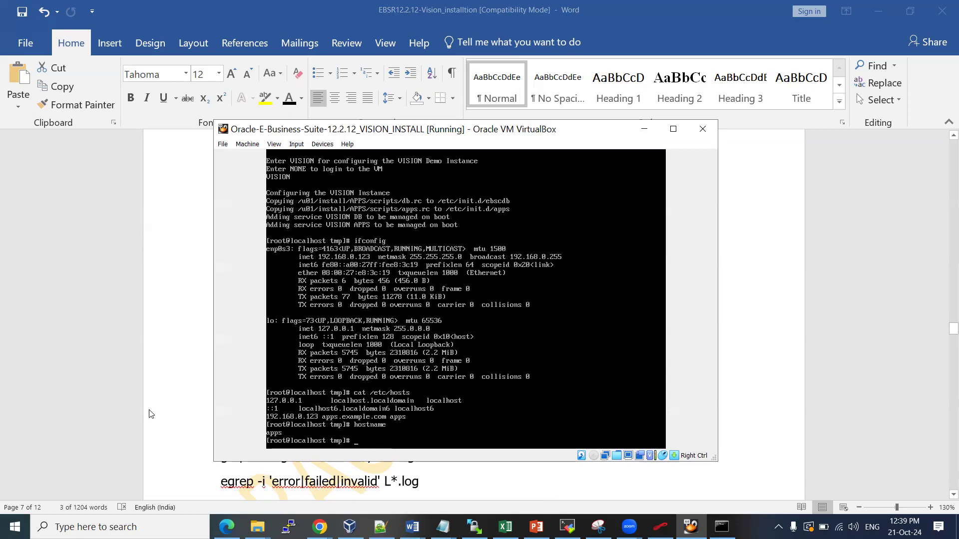
pyautogui.click(319, 527)
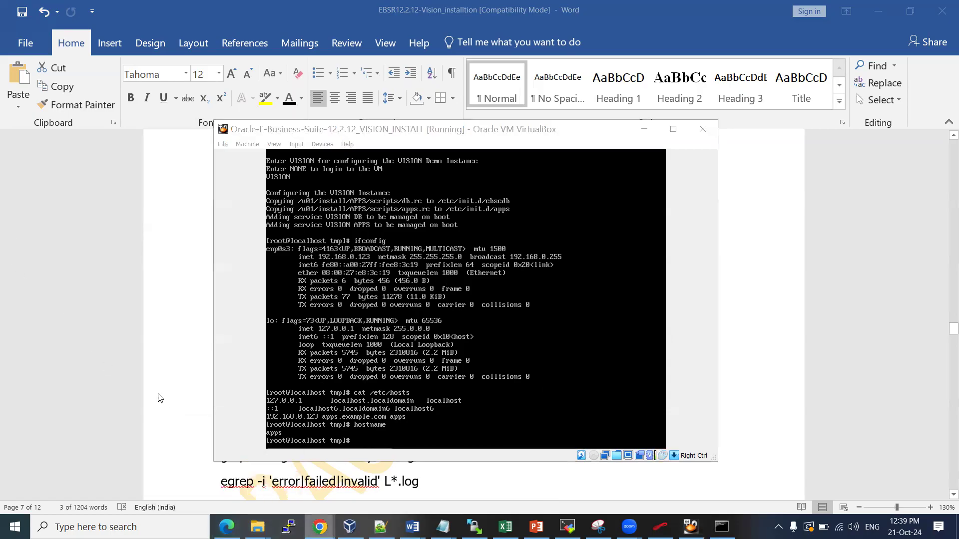
pyautogui.click(86, 421)
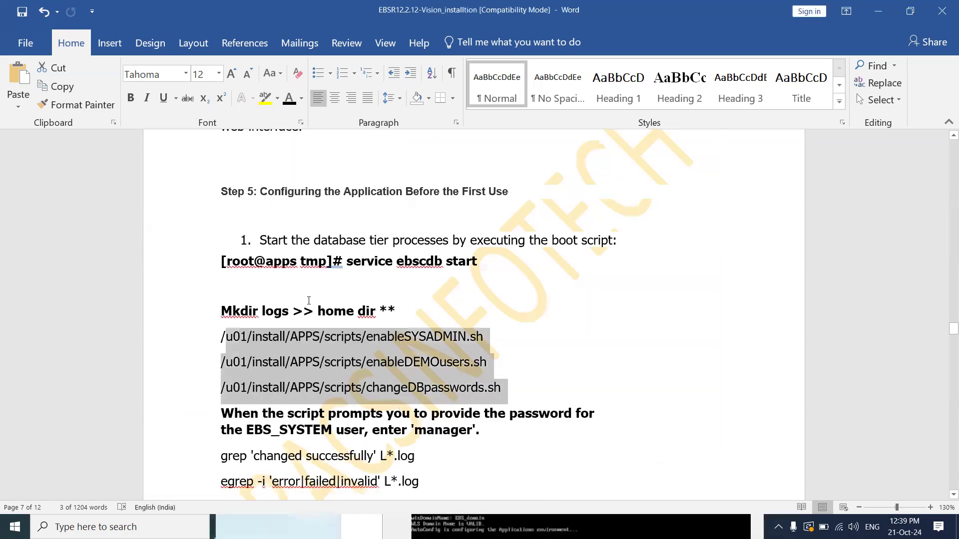
# Review the blog's startapps.sh screenshots in Chrome, then return to Word's Step 4 notes
pyautogui.hotkey('alt', 'Tab')
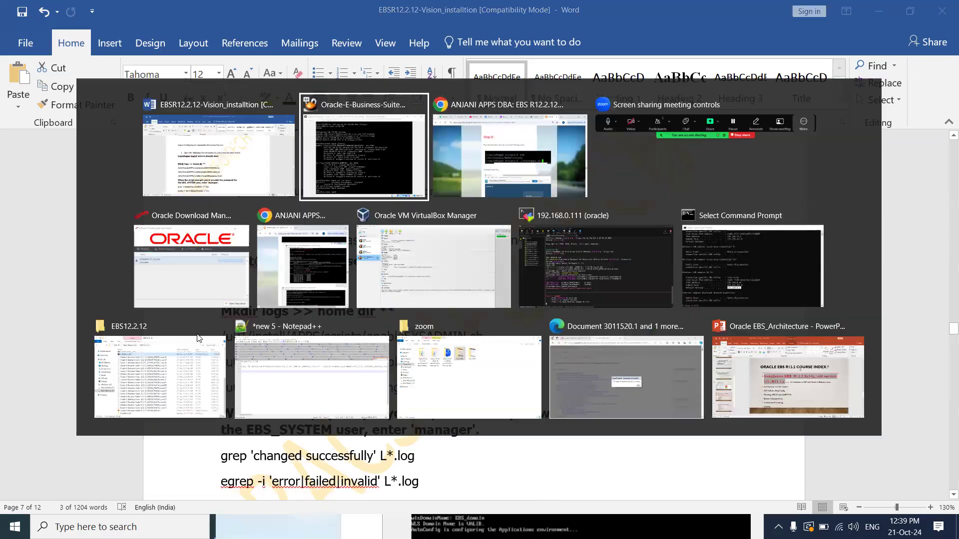
pyautogui.press('Tab')
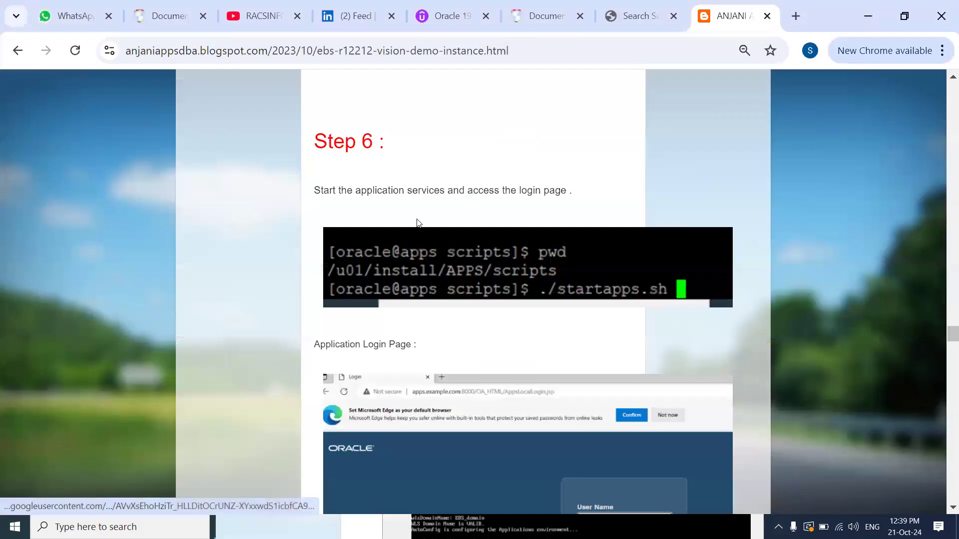
pyautogui.scroll(4, 418, 221)
pyautogui.scroll(2, 418, 221)
pyautogui.scroll(-2, 434, 269)
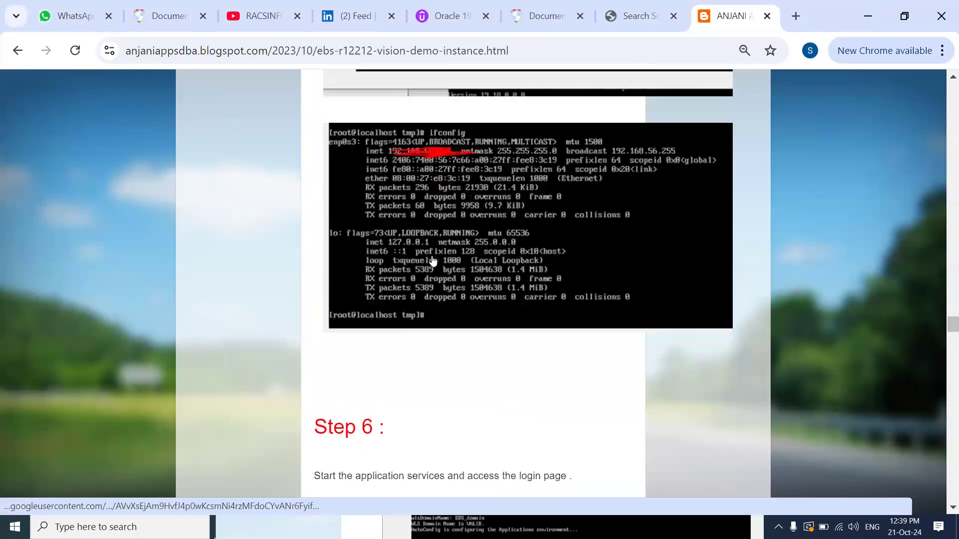
pyautogui.scroll(-4, 431, 254)
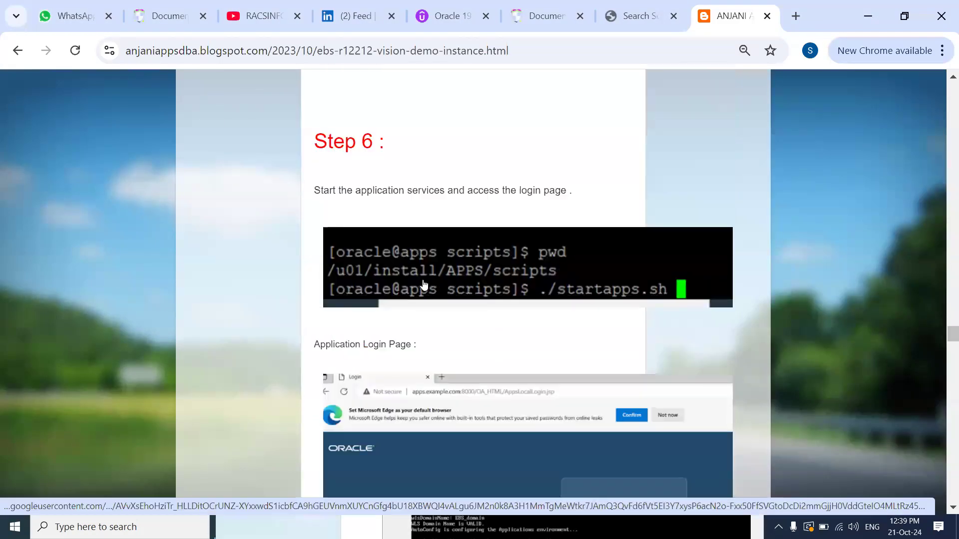
pyautogui.scroll(-2, 499, 285)
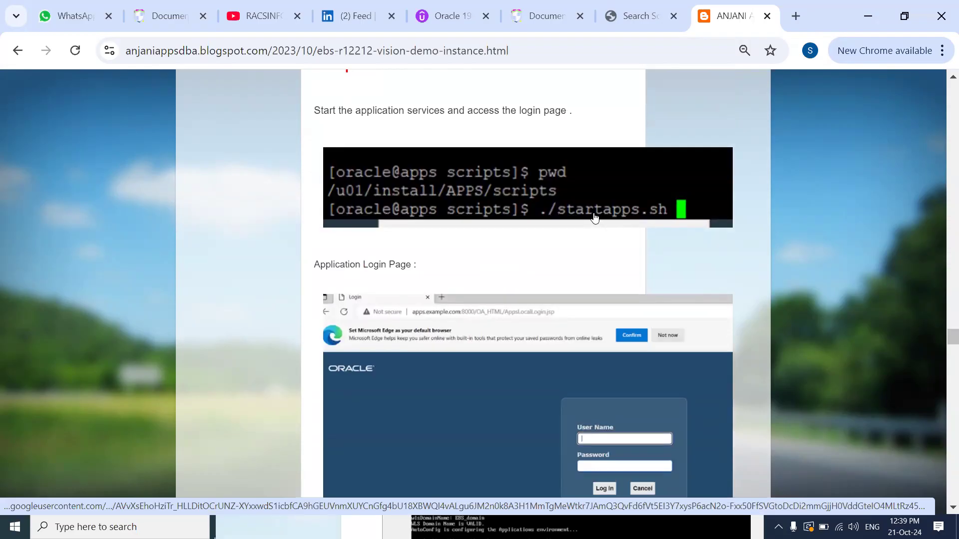
pyautogui.scroll(-2, 595, 215)
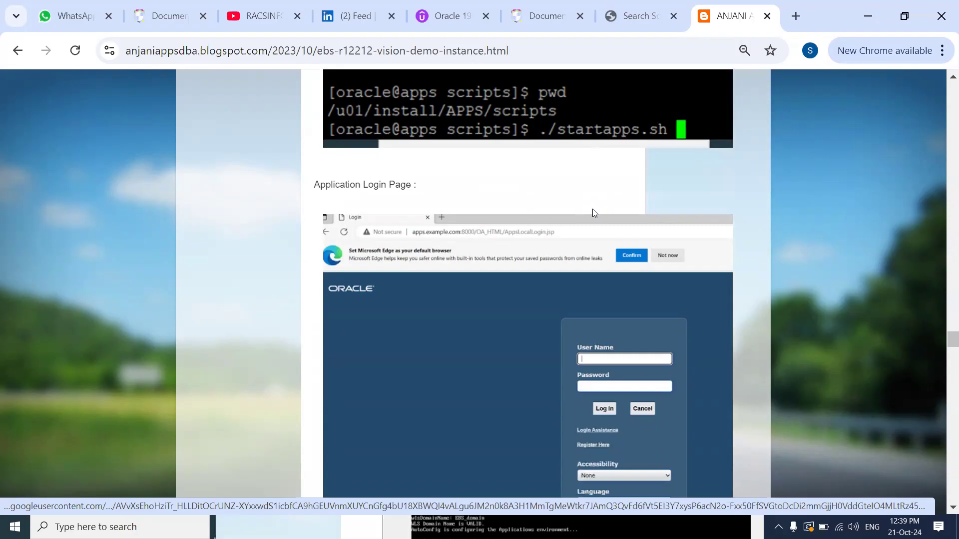
pyautogui.scroll(-6, 567, 199)
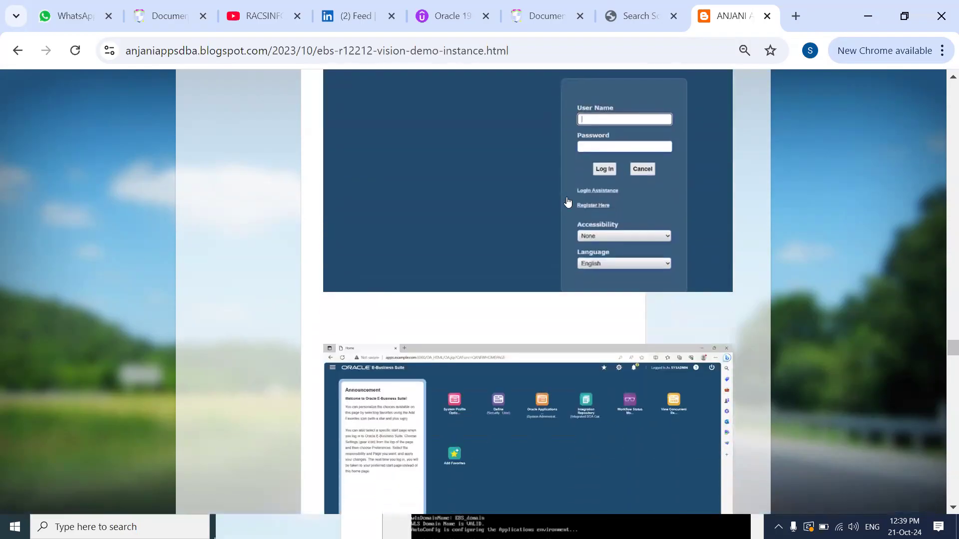
pyautogui.hotkey('alt', 'Tab')
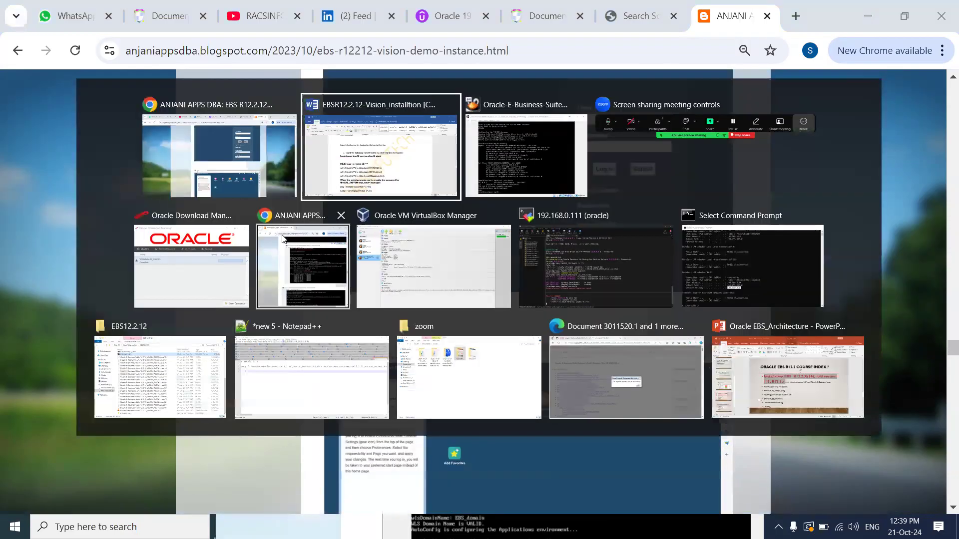
pyautogui.scroll(7, 423, 280)
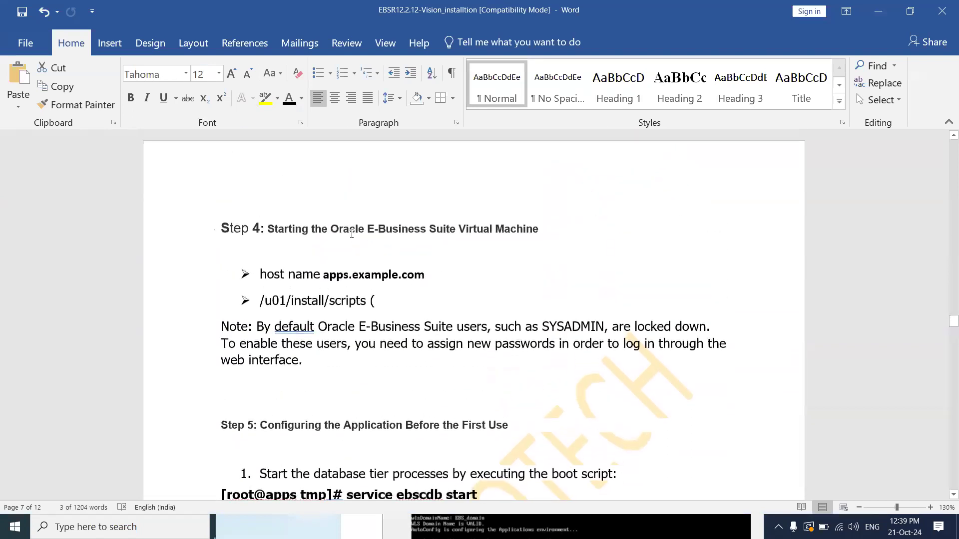
# Highlight the apps.example.com host name and /u01/install/scripts path, then show the desktop
pyautogui.moveTo(307, 281); pyautogui.dragTo(424, 278)
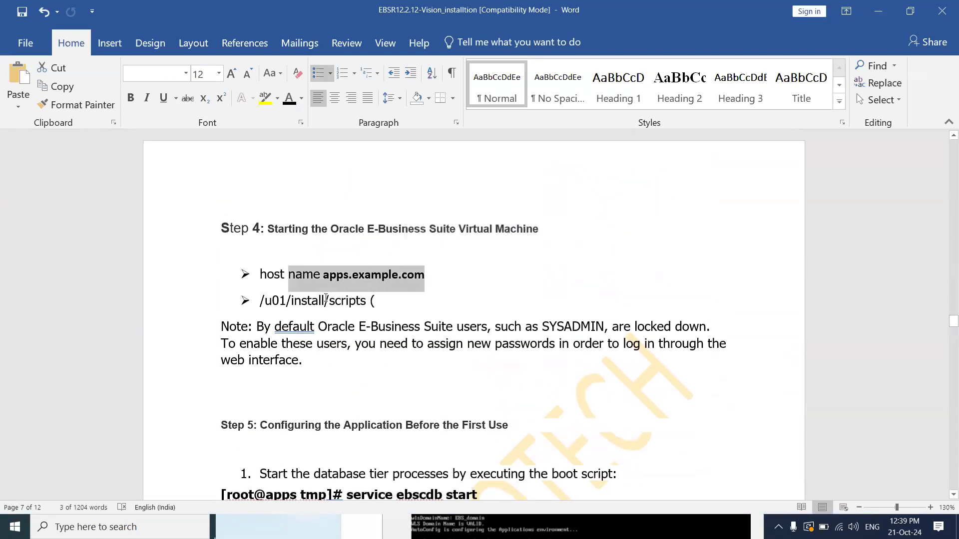
pyautogui.moveTo(261, 300); pyautogui.dragTo(364, 300)
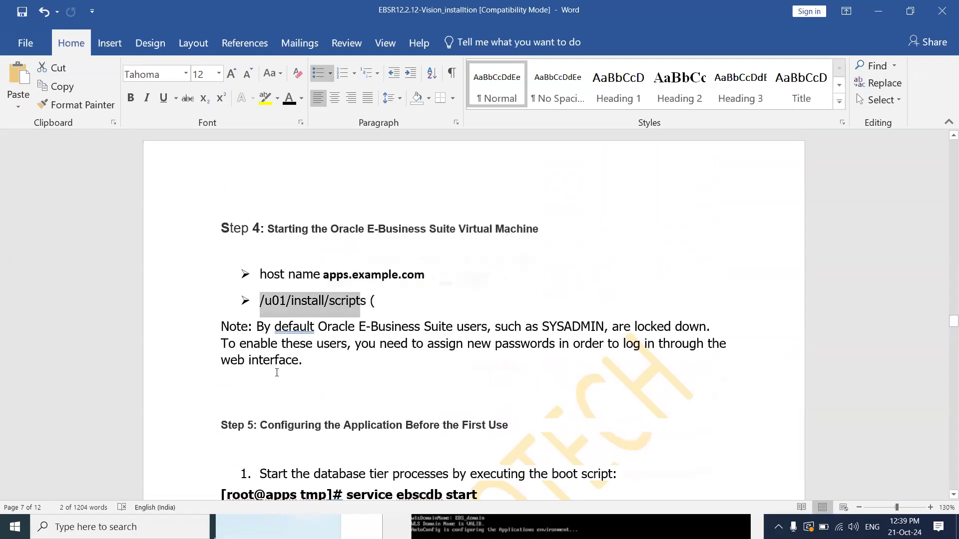
pyautogui.hotkey('alt', 'Tab')
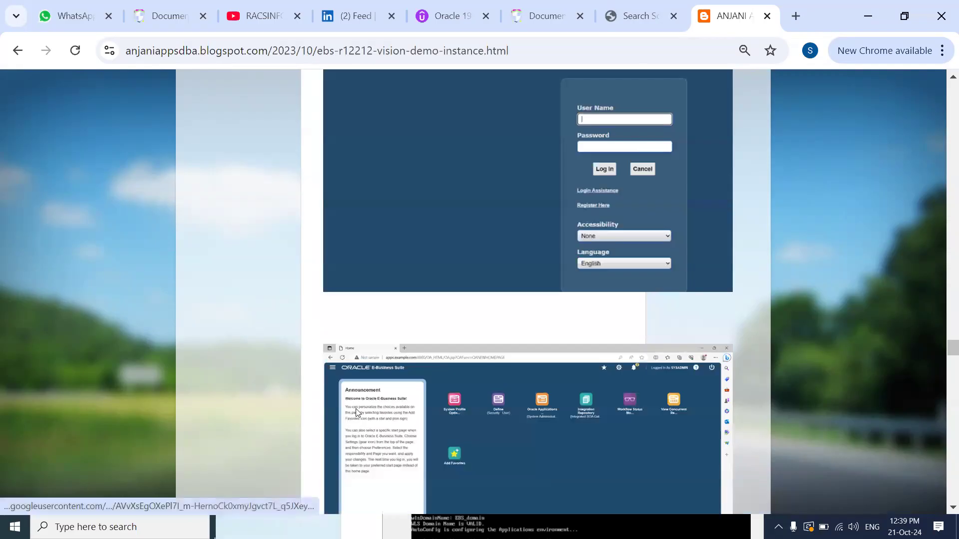
pyautogui.press('super+d')
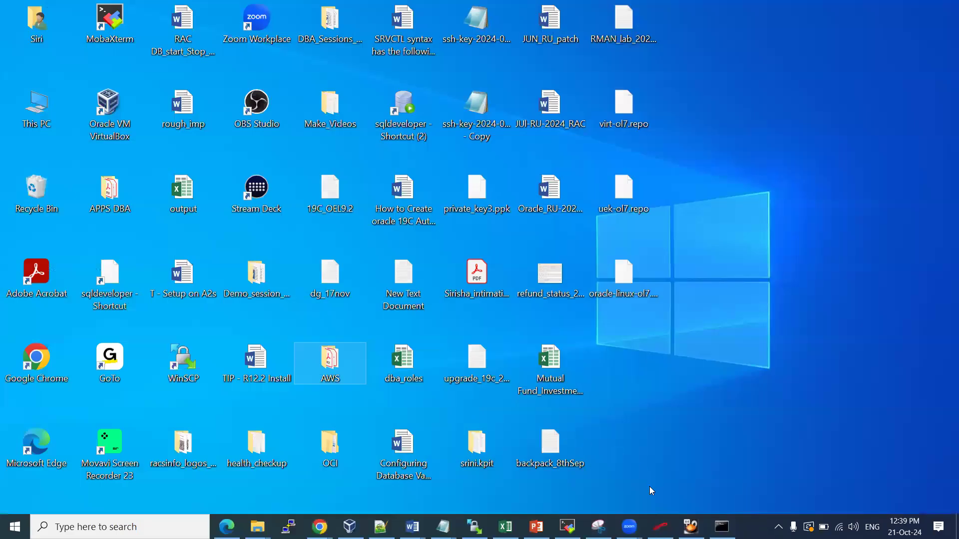
# Create a MobaXterm SSH session to 192.168.0.123 with username root
pyautogui.click(567, 527)
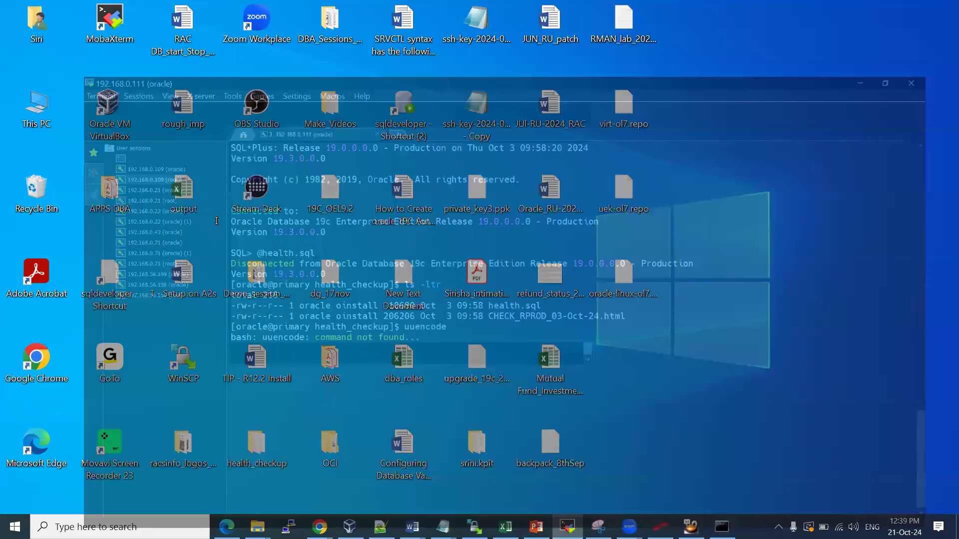
pyautogui.click(9, 36)
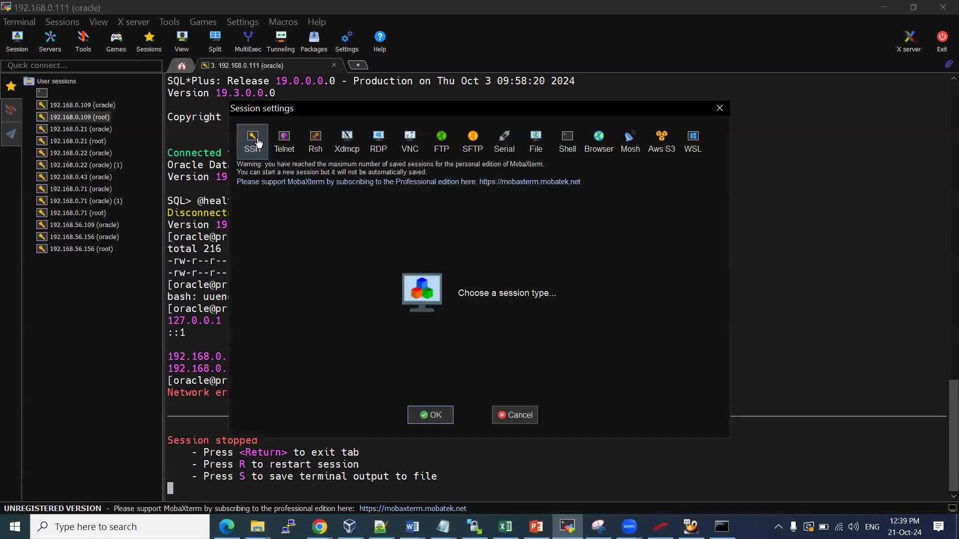
pyautogui.click(256, 142)
pyautogui.write('192')
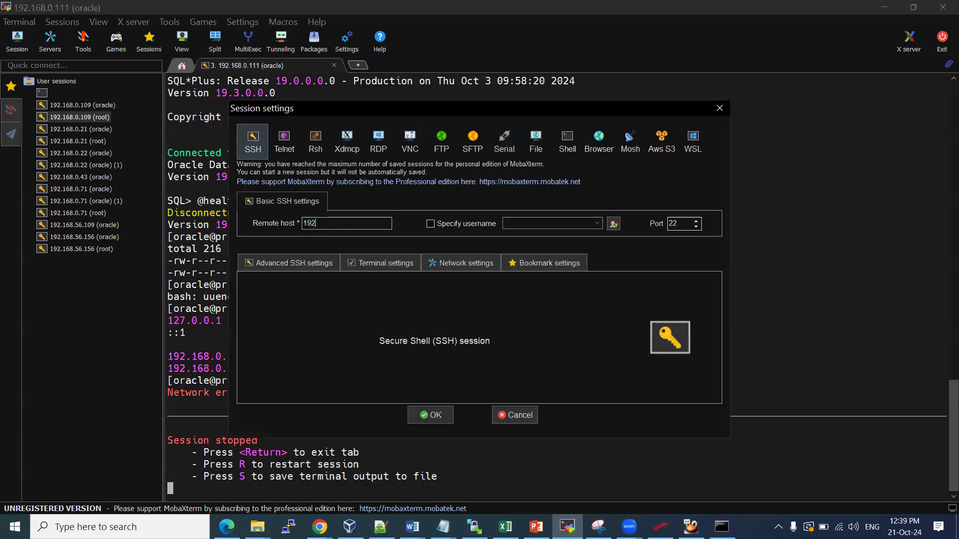
pyautogui.write('.168.0.123')
pyautogui.click(452, 222)
pyautogui.write('root')
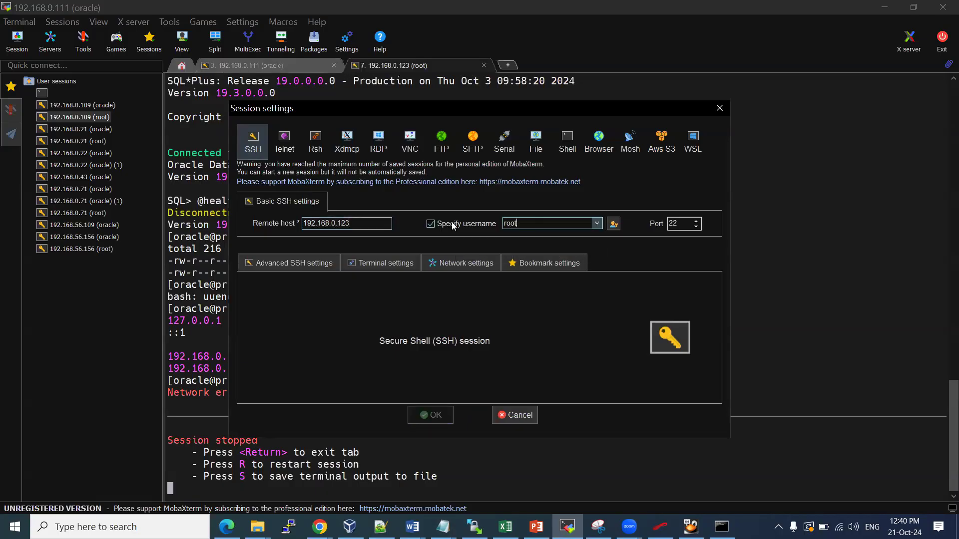
pyautogui.press('Return')
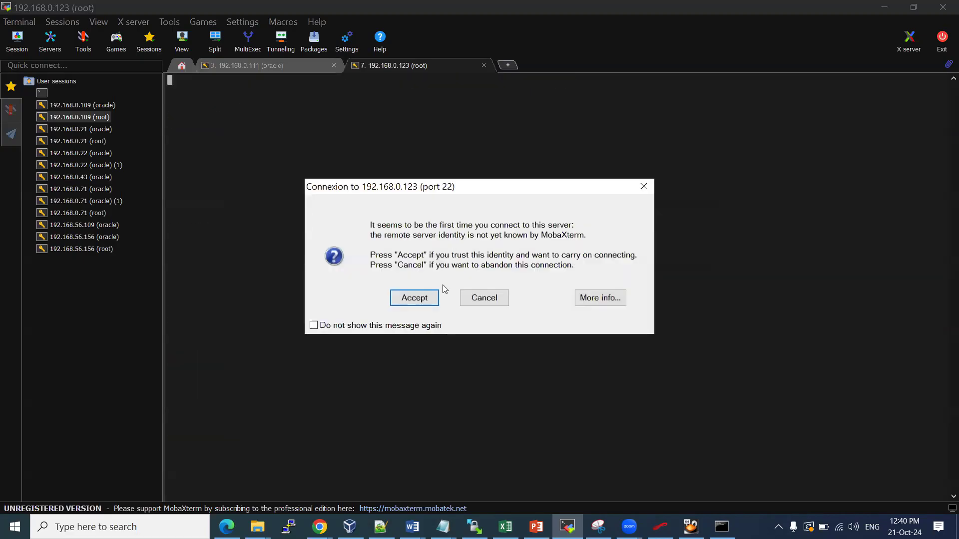
# Accept the host key, log in as root, then switch to VirtualBox Manager
pyautogui.click(405, 298)
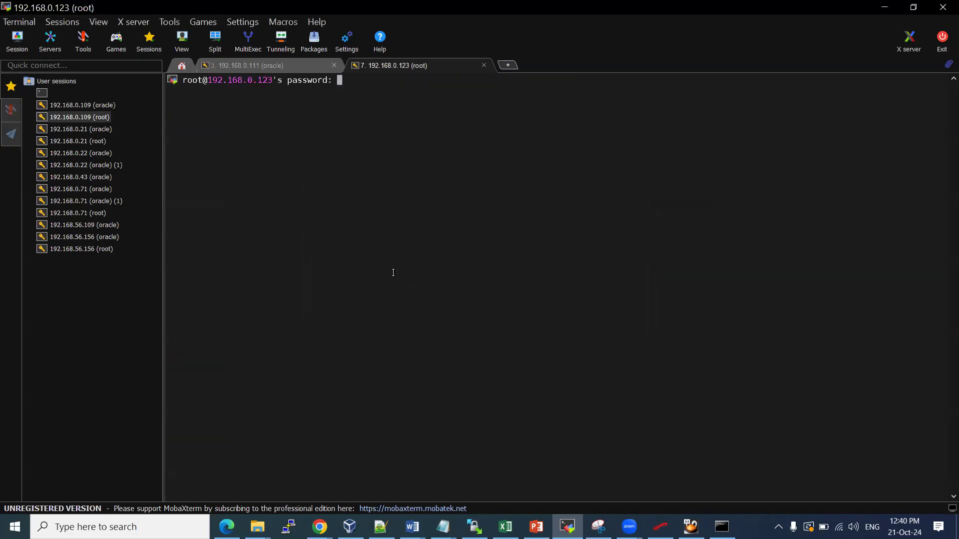
pyautogui.press('Return')
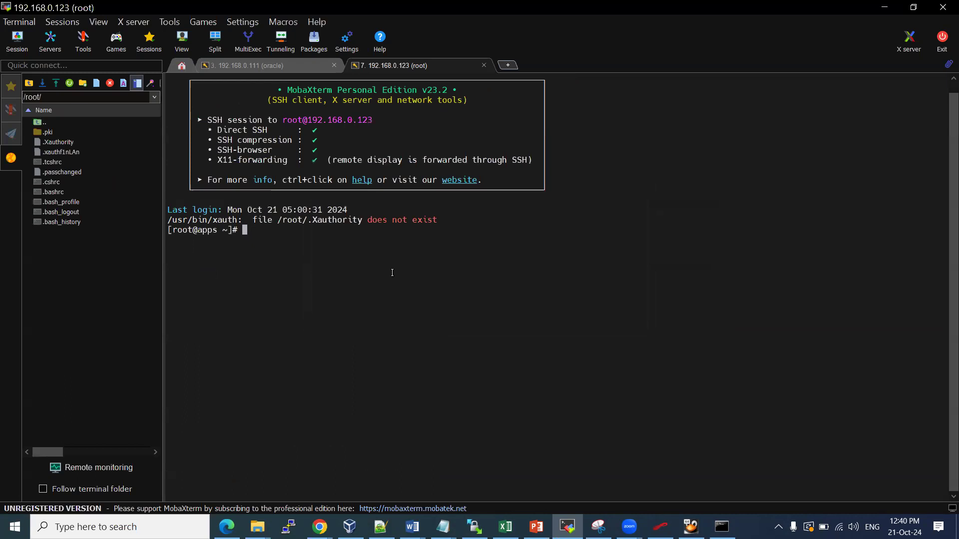
pyautogui.scroll(2, 426, 333)
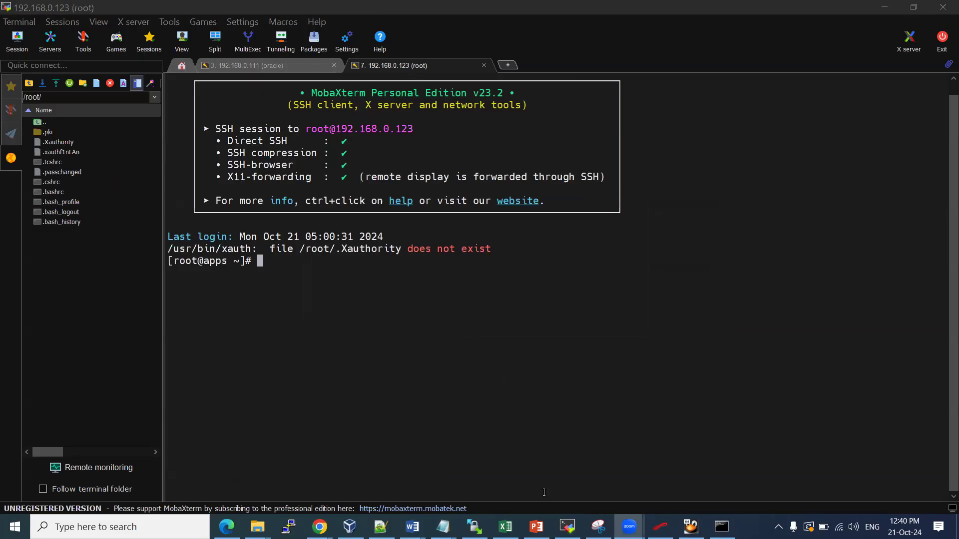
pyautogui.click(349, 526)
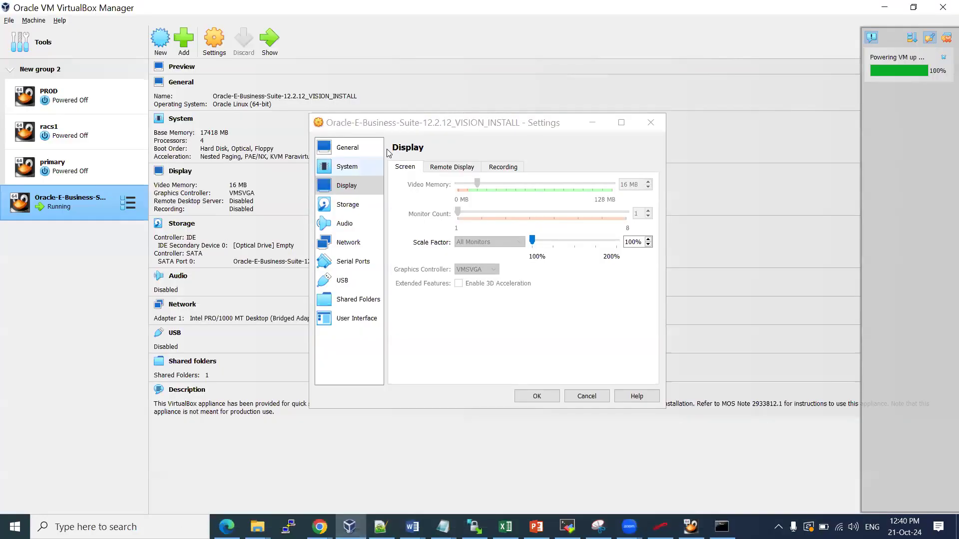
# Cancel the VM settings dialog, check the running VM console, and return to MobaXterm
pyautogui.click(603, 395)
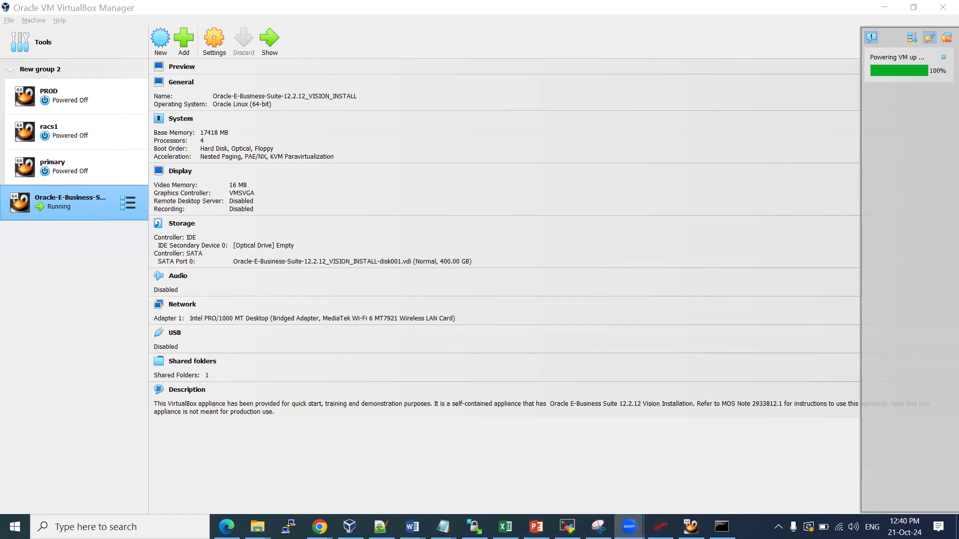
pyautogui.click(690, 527)
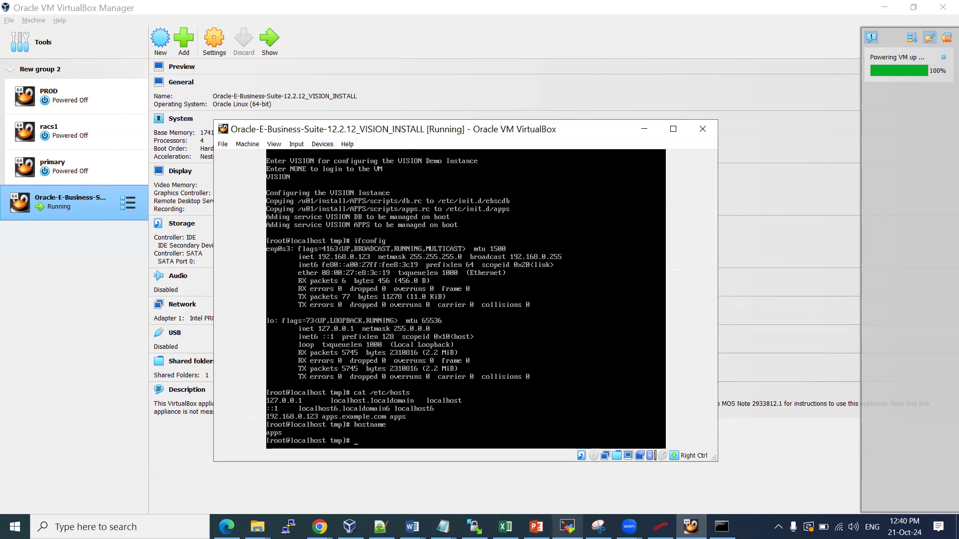
pyautogui.click(567, 526)
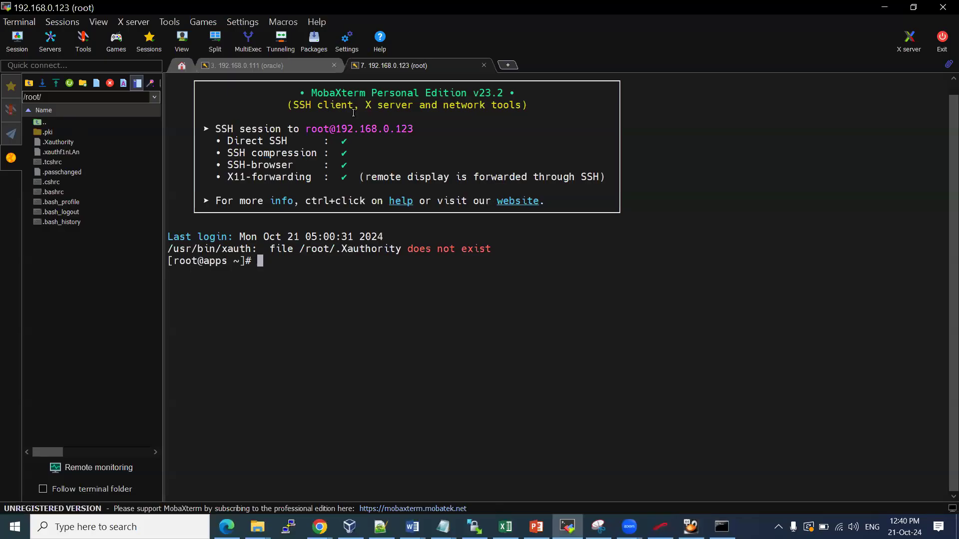
# Colour the 192.168.0.123 root session tab green and duplicate it into a second session
pyautogui.rightClick(385, 67)
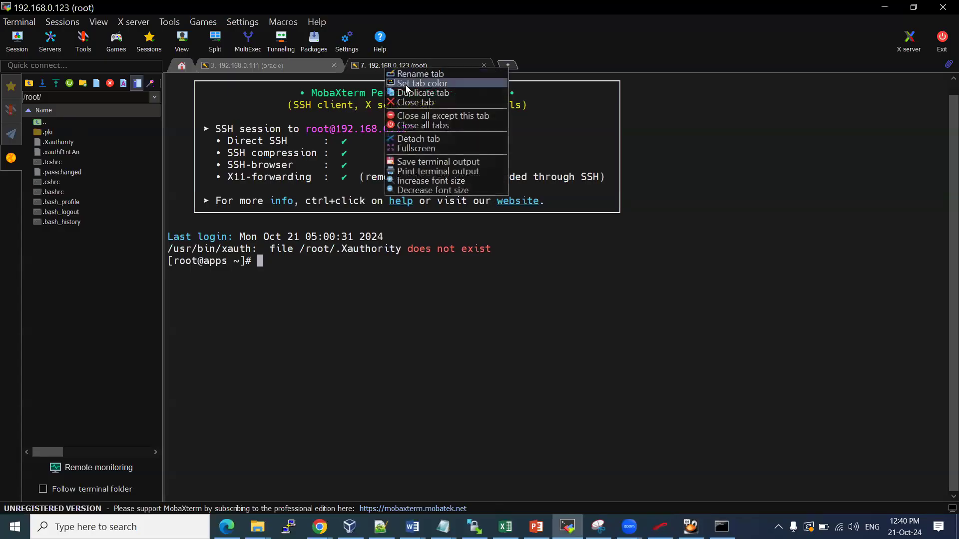
pyautogui.click(423, 83)
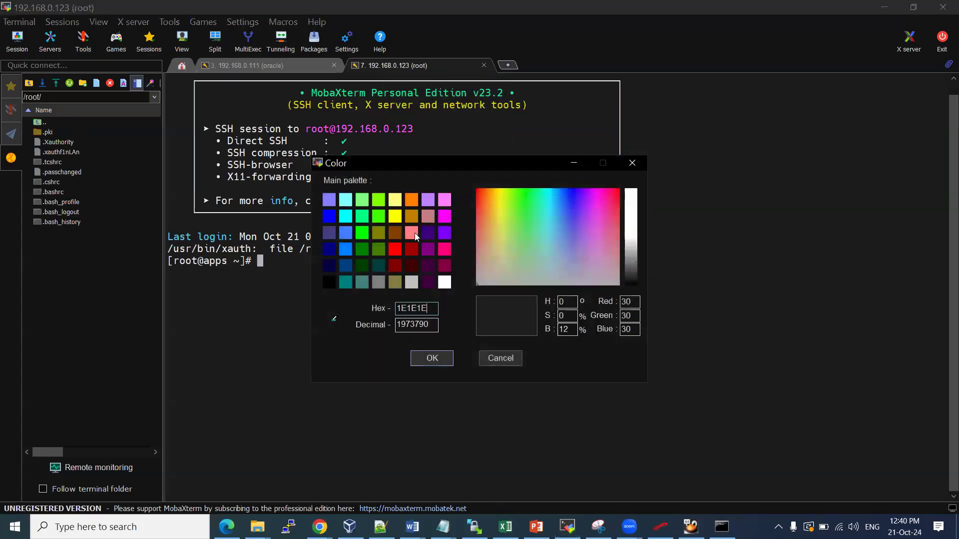
pyautogui.click(361, 234)
pyautogui.click(432, 358)
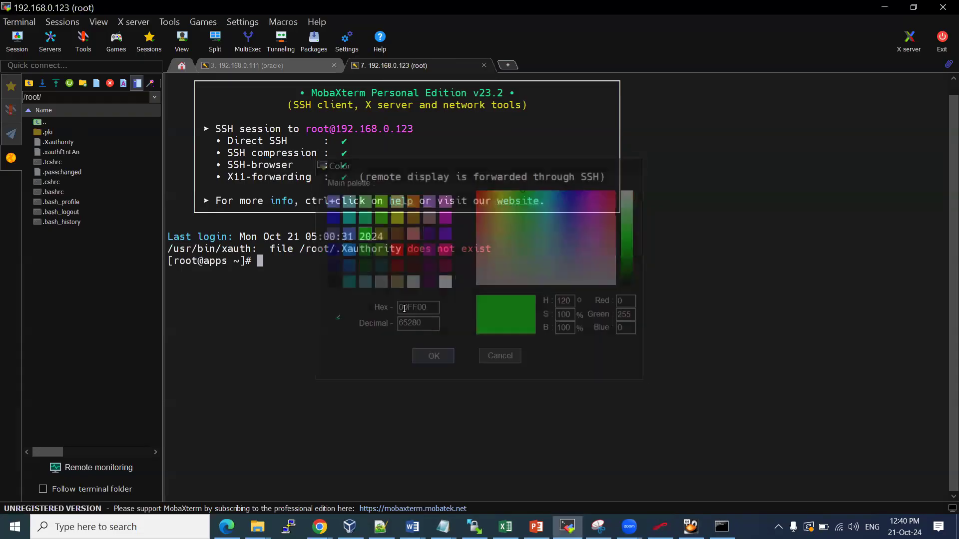
pyautogui.scroll(2, 384, 298)
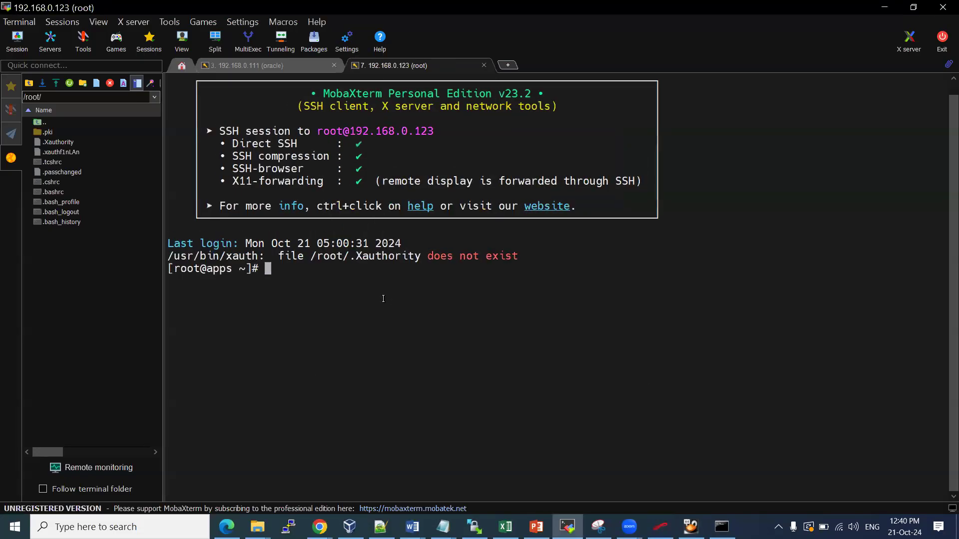
pyautogui.rightClick(429, 66)
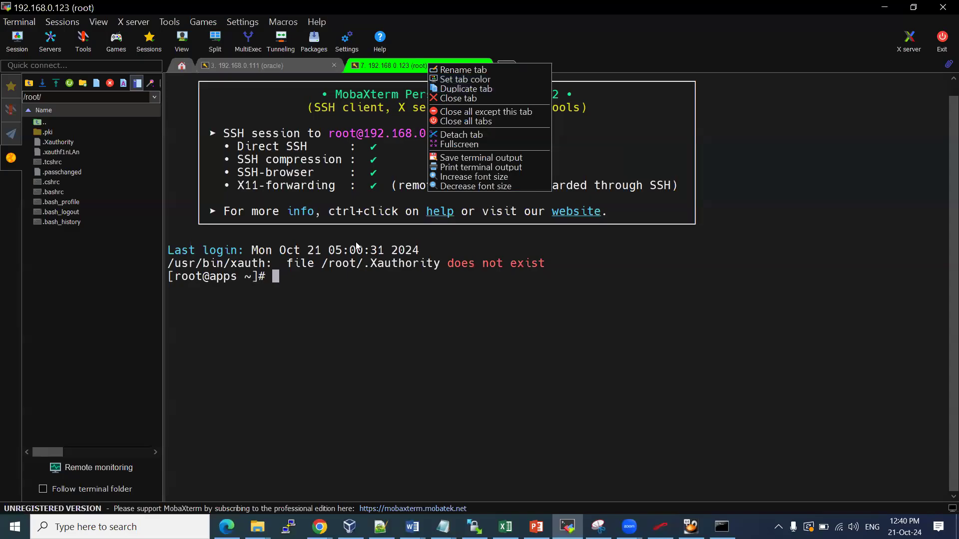
pyautogui.click(475, 89)
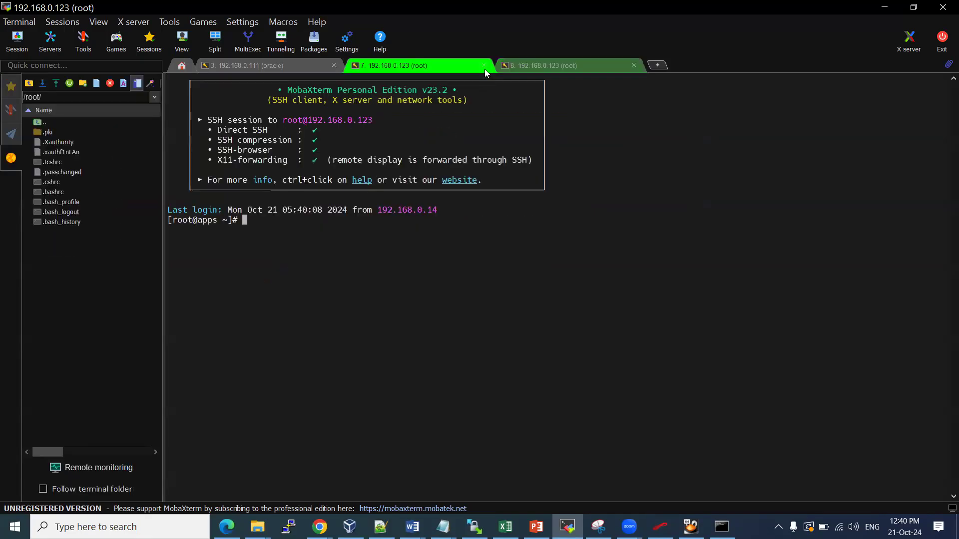
# Close tab 7 and check with ps -ef |grep smon that no smon process runs
pyautogui.click(483, 66)
pyautogui.scroll(2, 408, 270)
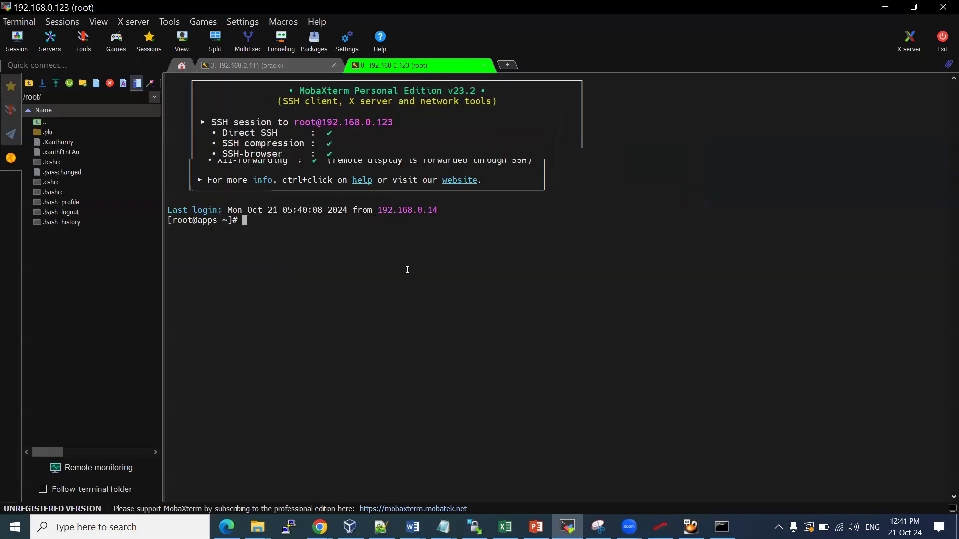
pyautogui.write('ps -ef |grep s,on')
pyautogui.press('Return')
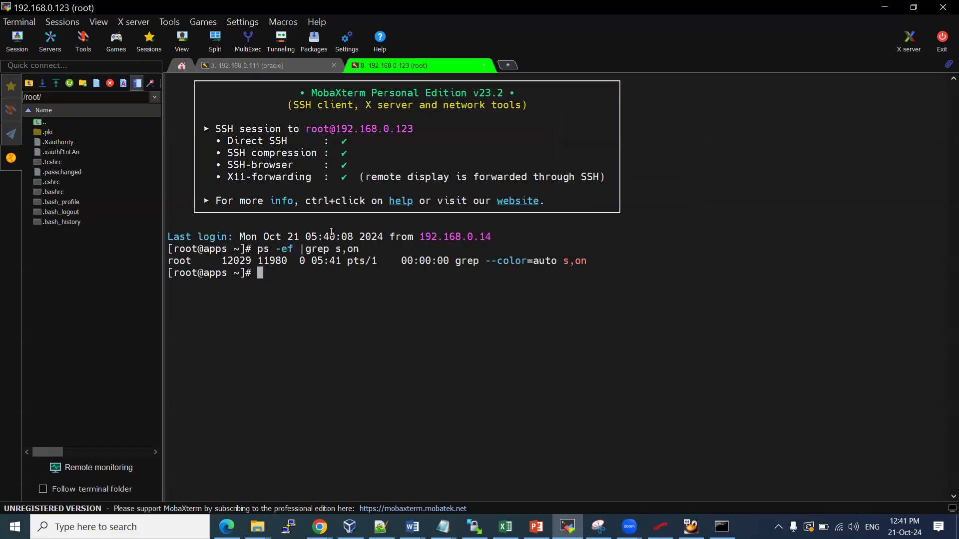
pyautogui.press('Up')
pyautogui.press('BackSpace')
pyautogui.press('BackSpace')
pyautogui.press('BackSpace')
pyautogui.write('mon')
pyautogui.press('Return')
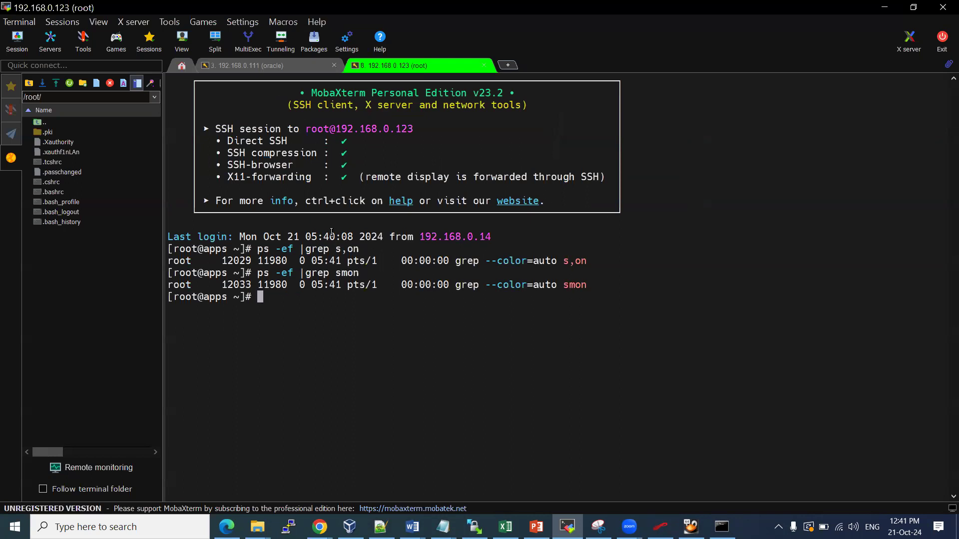
# Check disk usage with df -kh, marking /u01's 341G size and 301G used
pyautogui.write('df -kh')
pyautogui.press('Return')
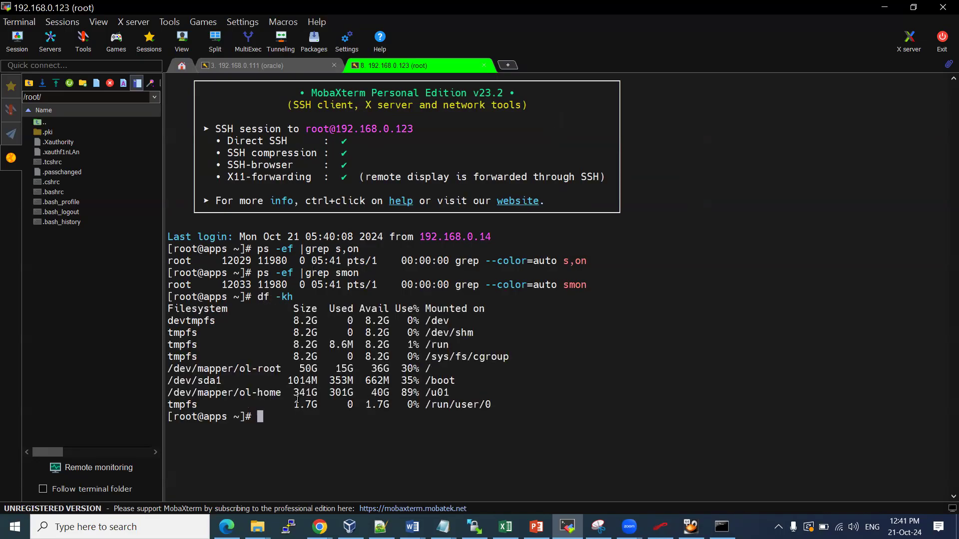
pyautogui.moveTo(307, 396); pyautogui.dragTo(409, 393)
pyautogui.moveTo(330, 392); pyautogui.dragTo(355, 393)
pyautogui.write('free -gh')
pyautogui.press('Return')
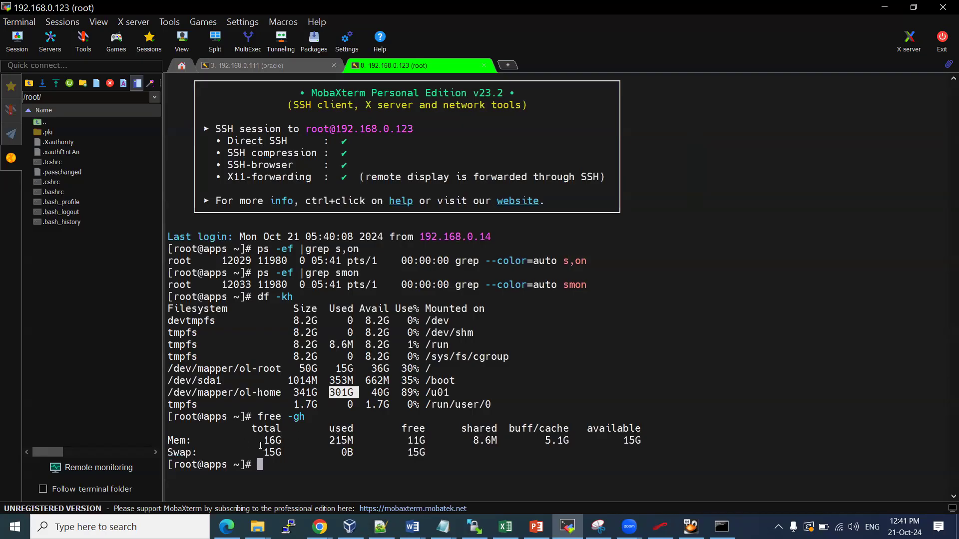
pyautogui.moveTo(263, 453); pyautogui.dragTo(281, 452)
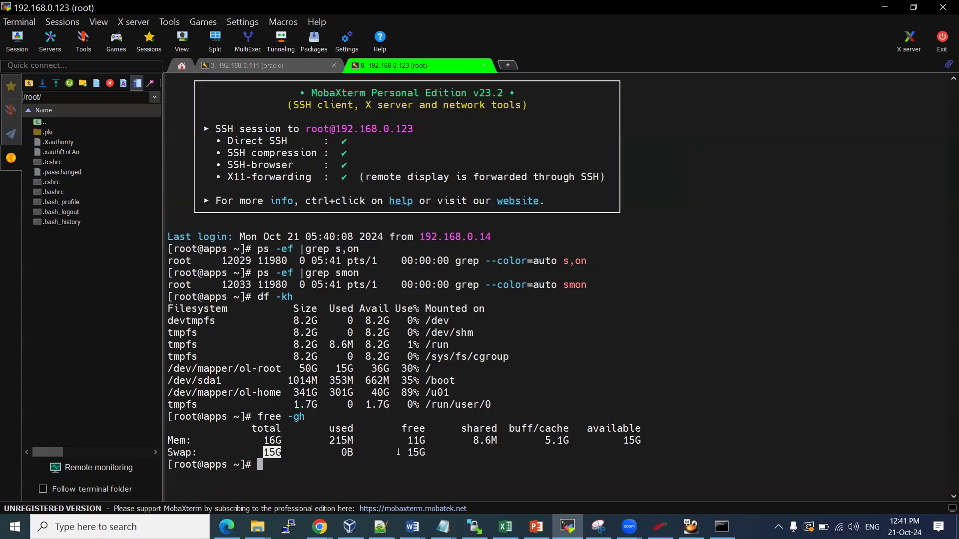
pyautogui.moveTo(425, 453); pyautogui.dragTo(413, 452)
pyautogui.moveTo(544, 440); pyautogui.dragTo(556, 440)
pyautogui.moveTo(622, 441); pyautogui.dragTo(641, 441)
pyautogui.moveTo(178, 440); pyautogui.dragTo(341, 441)
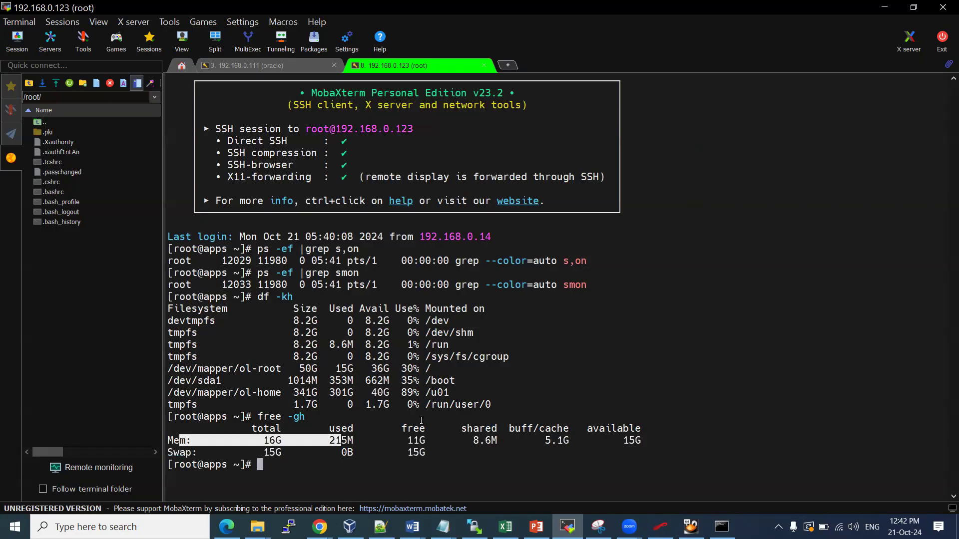
# Navigate into /u01/install/scripts and list its scripts with ls -ltr
pyautogui.write('cd /u01/')
pyautogui.press('Return')
pyautogui.write('ls')
pyautogui.press('Return')
pyautogui.write('d')
pyautogui.press('BackSpace')
pyautogui.write('cd install/')
pyautogui.press('Return')
pyautogui.write('ls')
pyautogui.press('Return')
pyautogui.write('cd scripts/')
pyautogui.press('Return')
pyautogui.write('ls')
pyautogui.press('Return')
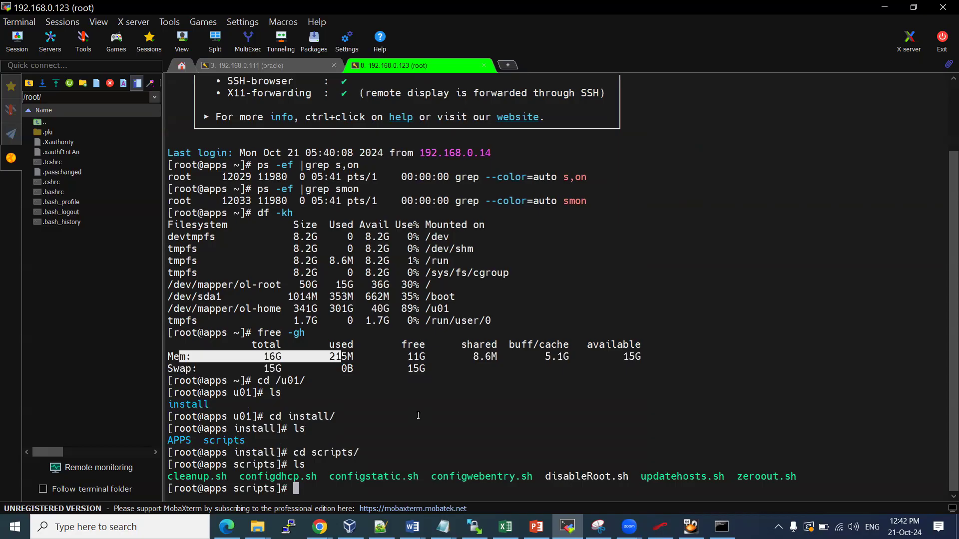
pyautogui.write('ls -ltr')
pyautogui.press('Return')
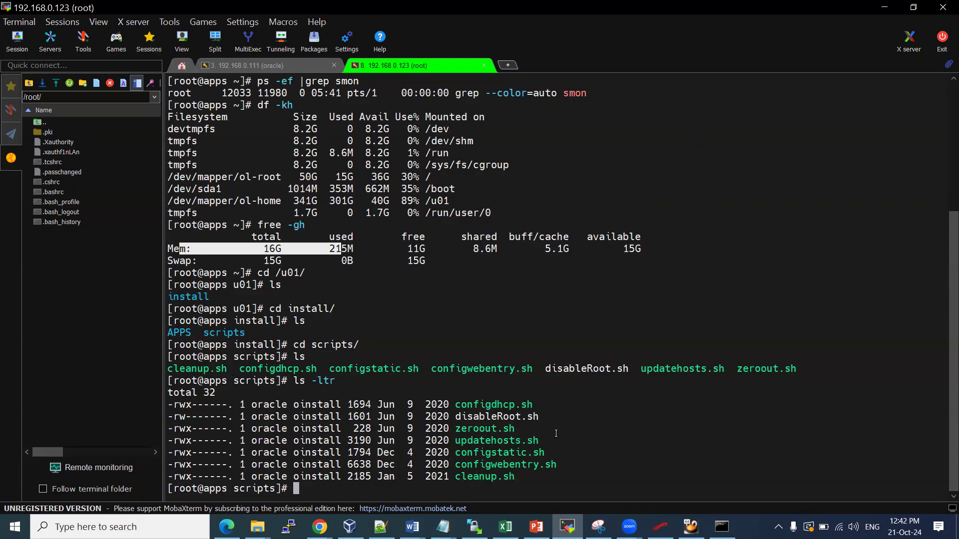
# Print the contents of updatehosts.sh with cat
pyautogui.doubleClick(517, 439)
pyautogui.write('cat')
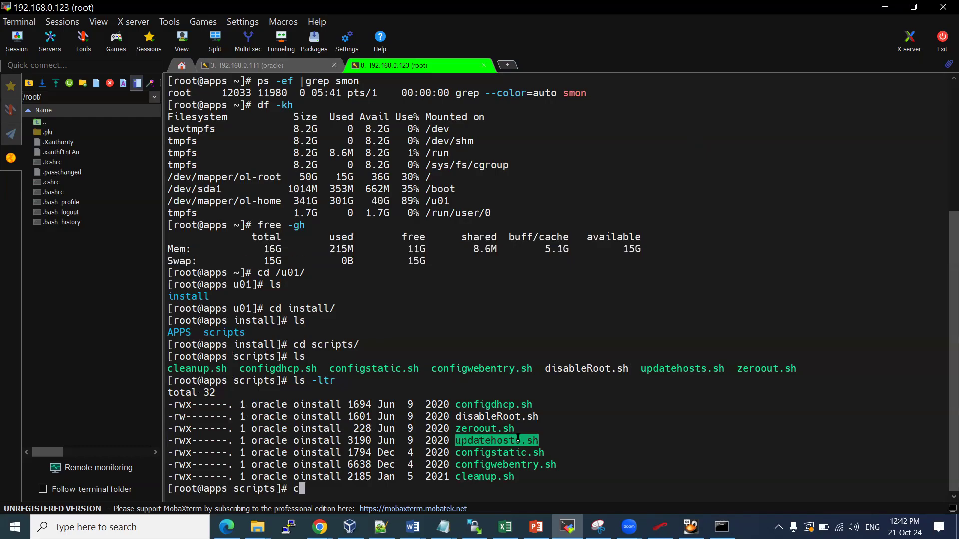
pyautogui.rightClick(518, 438)
pyautogui.press('Return')
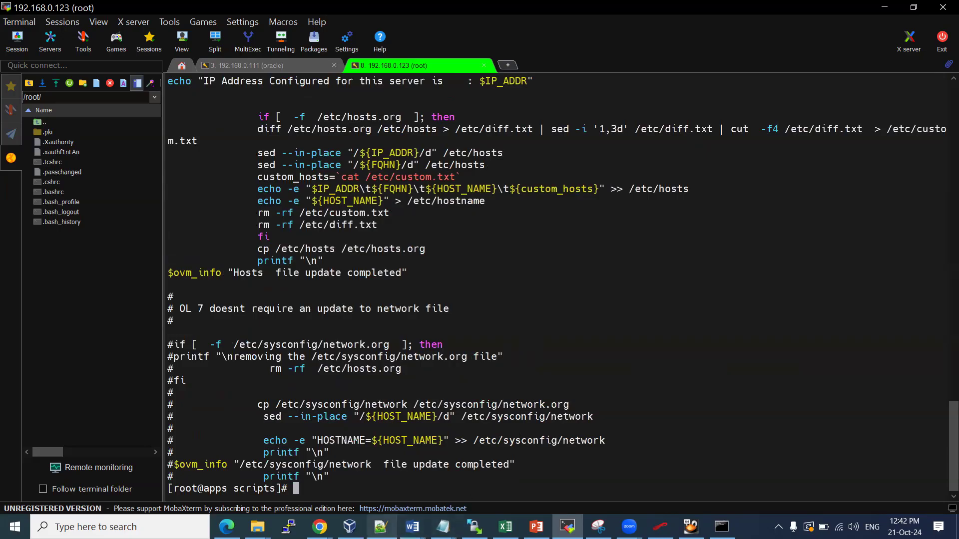
pyautogui.click(379, 519)
pyautogui.click(380, 522)
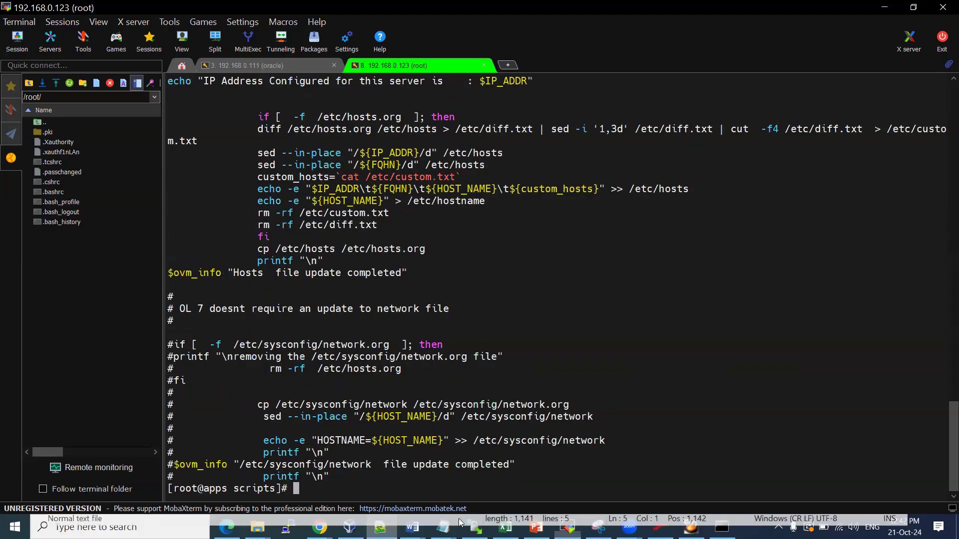
pyautogui.moveTo(412, 526)
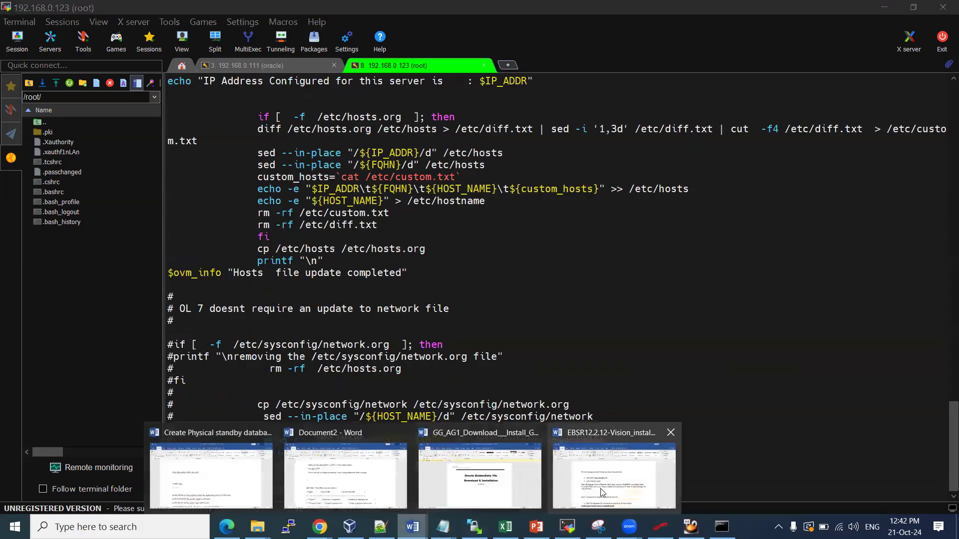
pyautogui.click(603, 492)
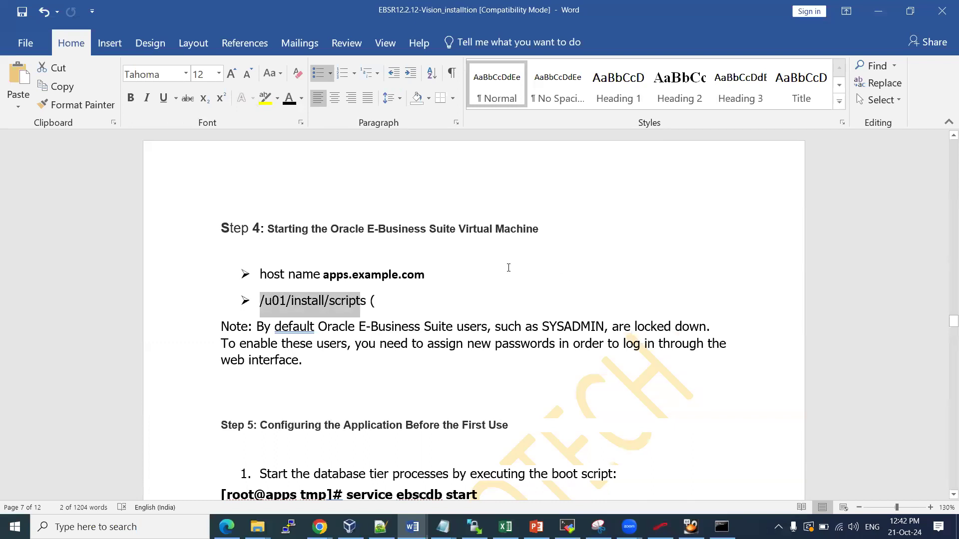
pyautogui.scroll(-1, 464, 266)
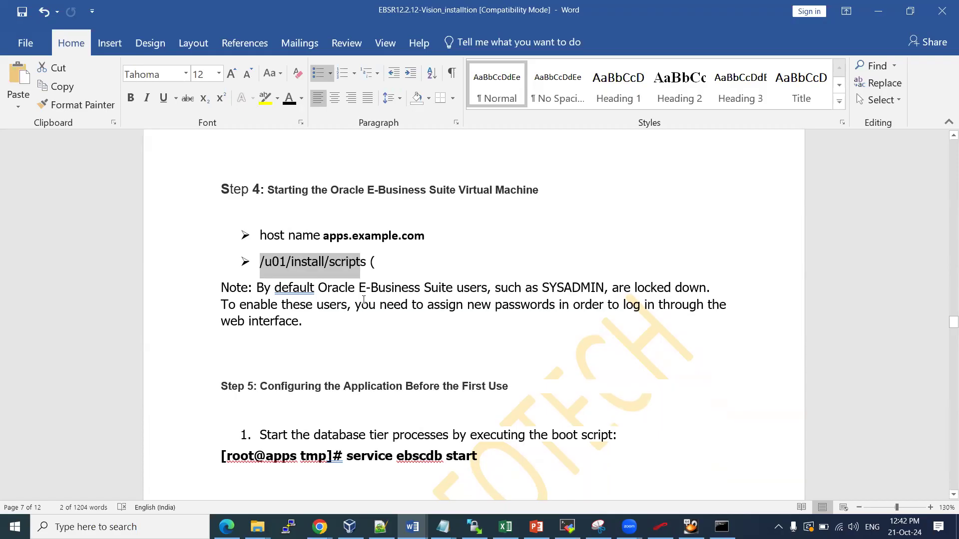
pyautogui.scroll(-4, 363, 298)
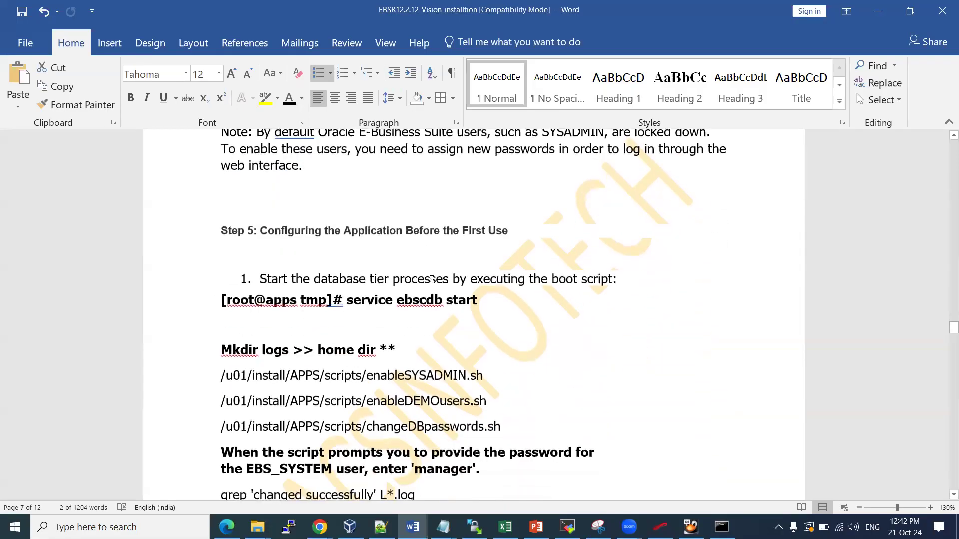
pyautogui.moveTo(347, 299); pyautogui.dragTo(470, 300)
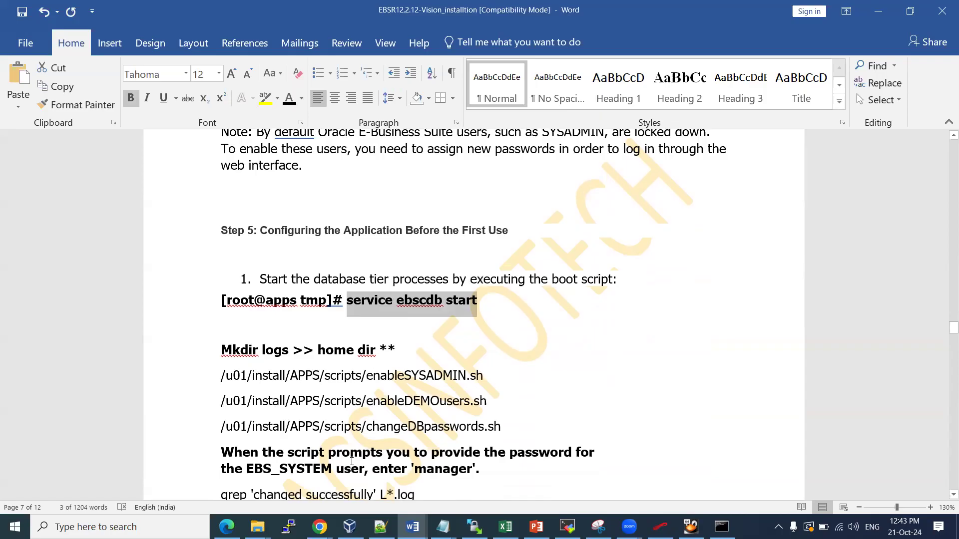
pyautogui.click(567, 527)
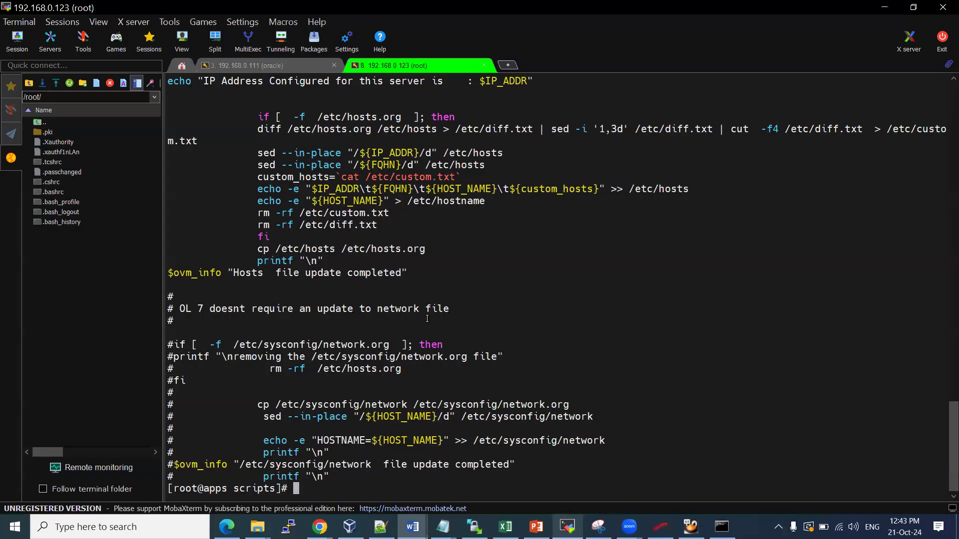
# Change into /tmp and list its contents
pyautogui.write('cd /tmp/')
pyautogui.press('Return')
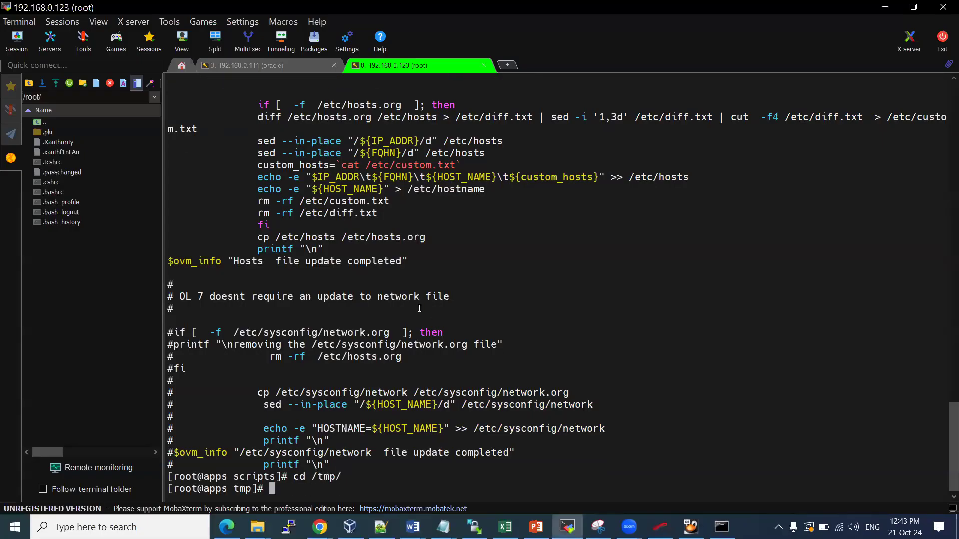
pyautogui.write('ls')
pyautogui.press('Return')
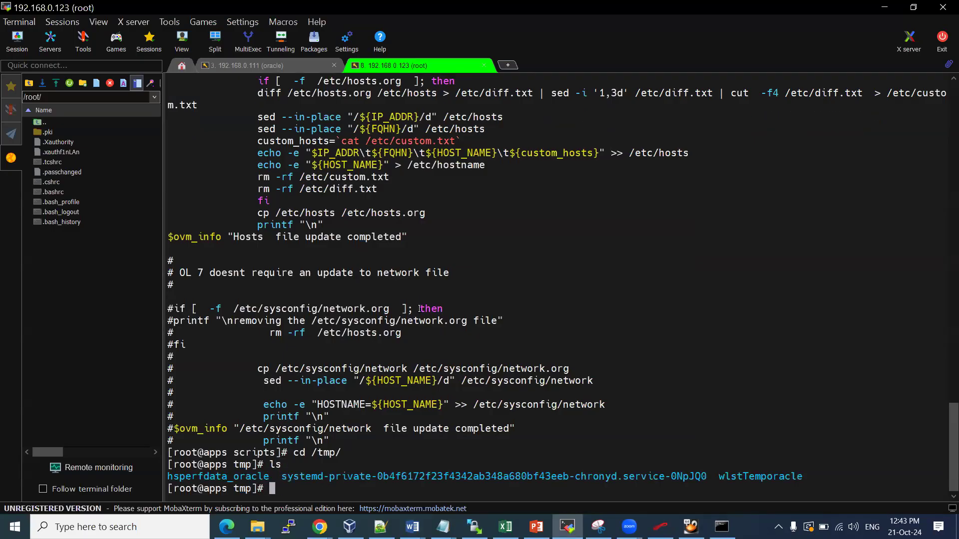
# Run 'service ebscdb start' and confirm the EBSCDB listener starts
pyautogui.press('Up')
pyautogui.press('Up')
pyautogui.press('Up')
pyautogui.press('Up')
pyautogui.press('Up')
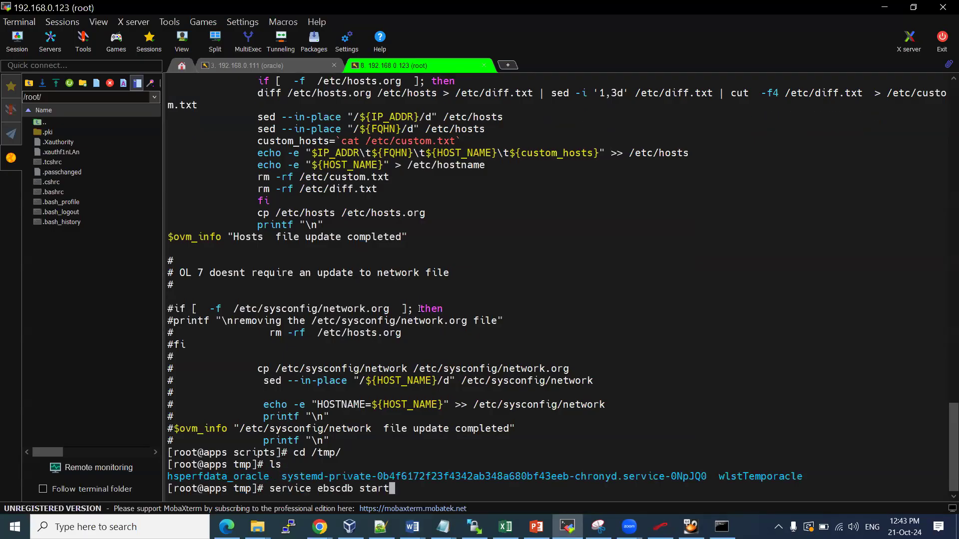
pyautogui.press('Return')
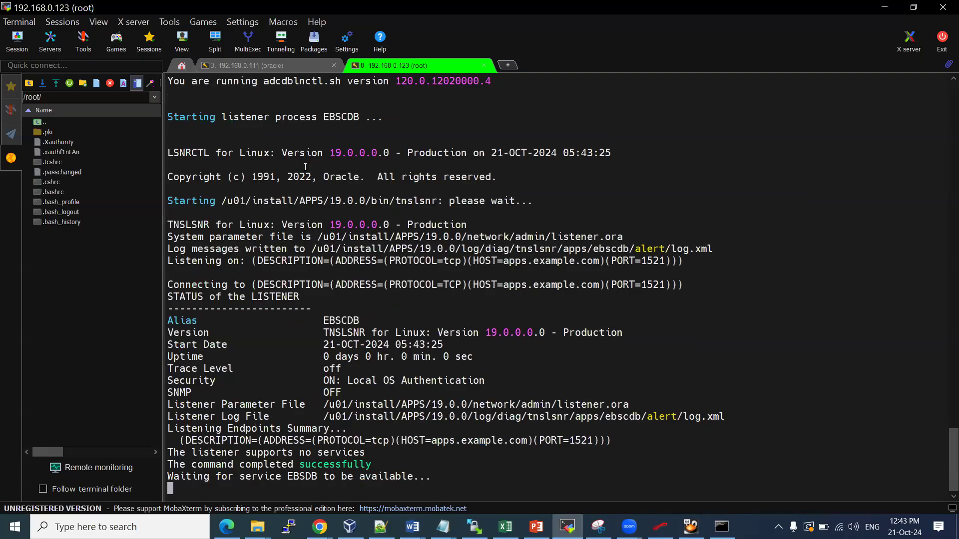
pyautogui.moveTo(324, 117); pyautogui.dragTo(353, 117)
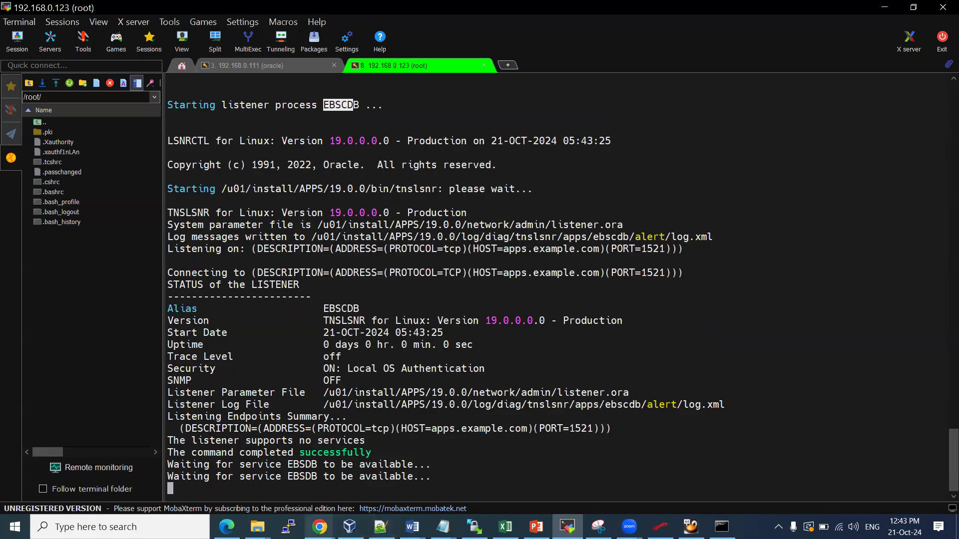
pyautogui.click(412, 527)
pyautogui.click(589, 480)
pyautogui.click(387, 303)
pyautogui.scroll(-3, 374, 312)
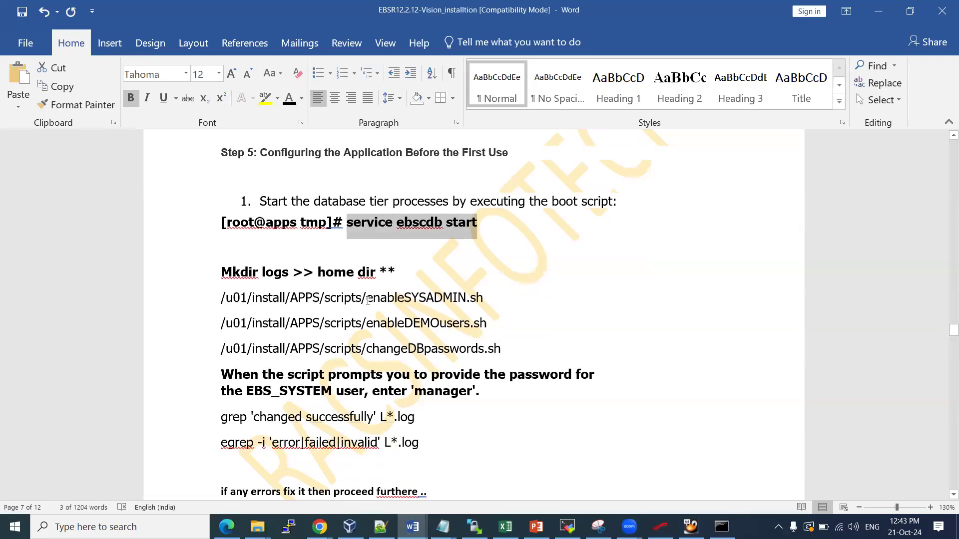
pyautogui.moveTo(291, 298)
pyautogui.mouseDown()
pyautogui.moveTo(476, 299)
pyautogui.moveTo(495, 348)
pyautogui.mouseUp()
pyautogui.click(418, 298)
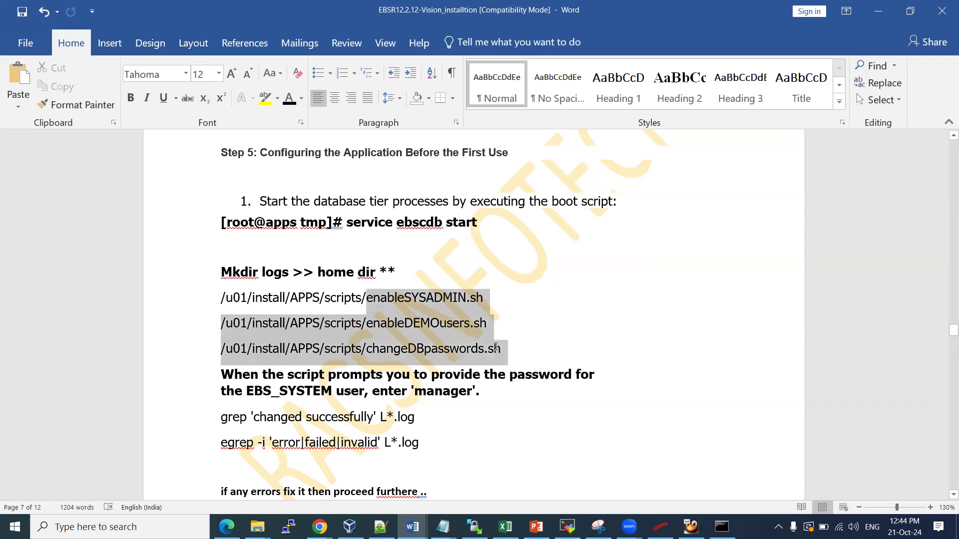
pyautogui.click(324, 335)
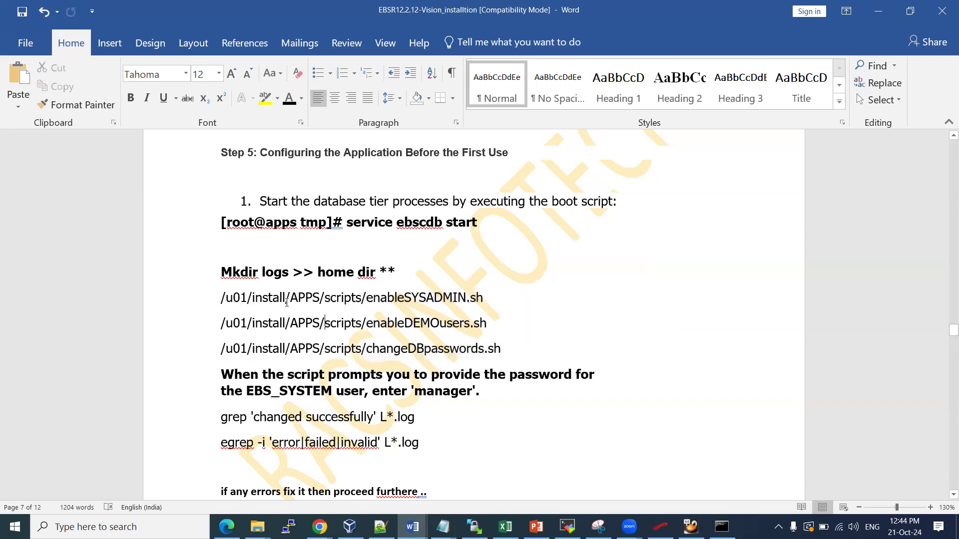
pyautogui.hotkey('alt', 'Tab')
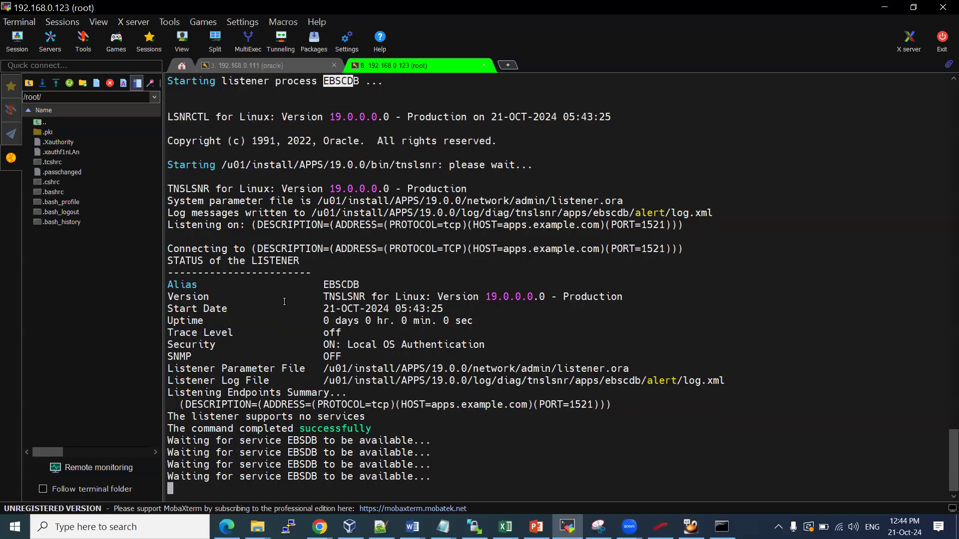
# Duplicate the root session and change into /u01/install/APPS/scripts
pyautogui.rightClick(434, 67)
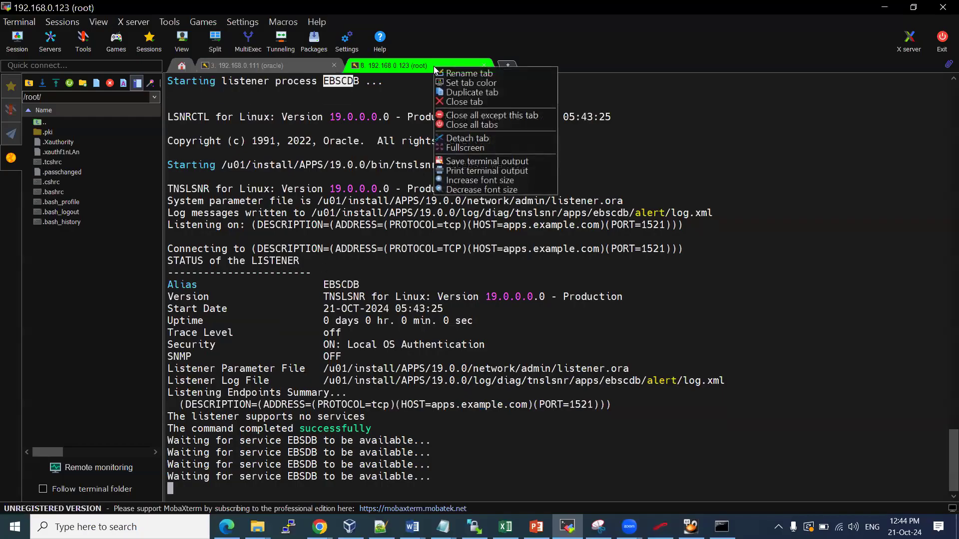
pyautogui.click(462, 93)
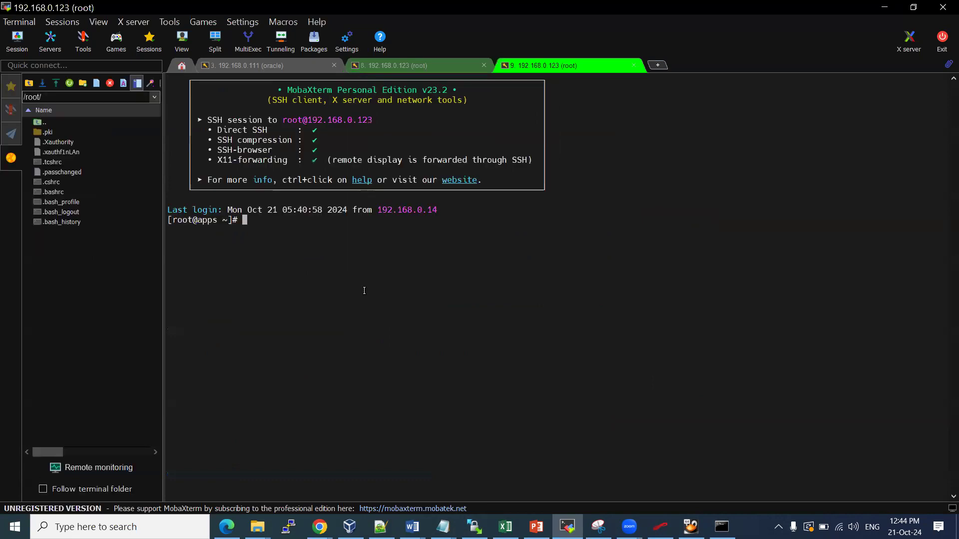
pyautogui.write('cd /u01/i')
pyautogui.press('Tab')
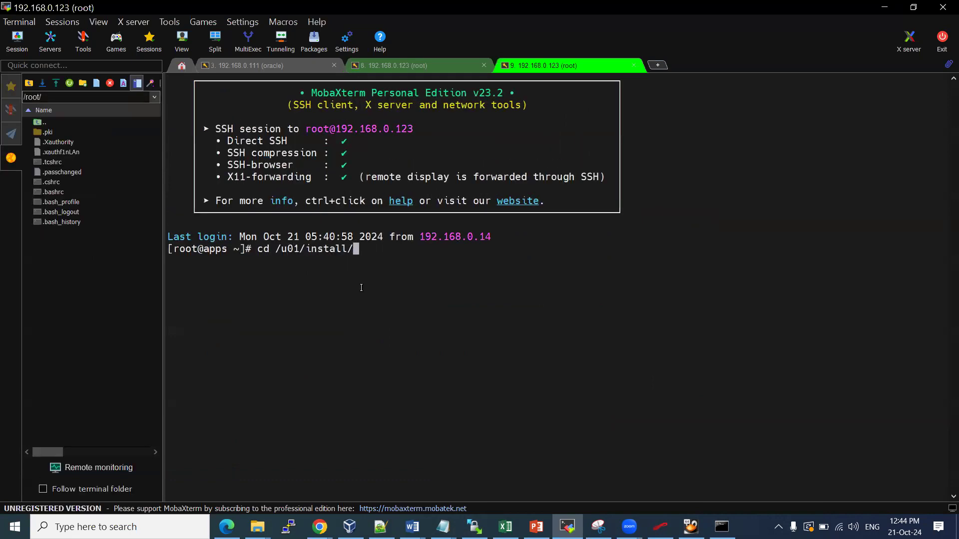
pyautogui.write('A')
pyautogui.press('Tab')
pyautogui.write('sc')
pyautogui.press('Tab')
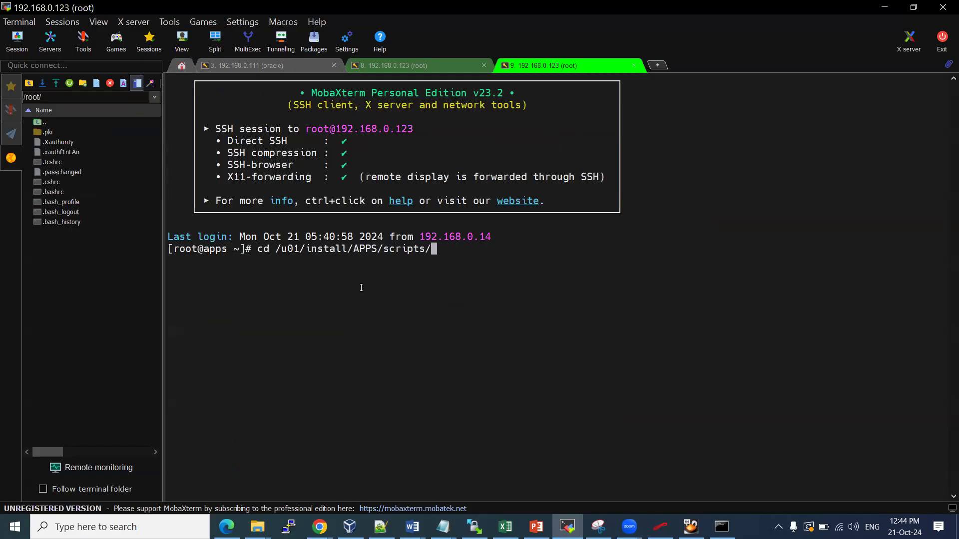
pyautogui.press('Return')
# List the APPS scripts with ls -ltr, then return to the database-start session
pyautogui.write(';s -;')
pyautogui.press('BackSpace')
pyautogui.press('BackSpace')
pyautogui.press('BackSpace')
pyautogui.press('BackSpace')
pyautogui.press('BackSpace')
pyautogui.write('ls -ltr')
pyautogui.press('Return')
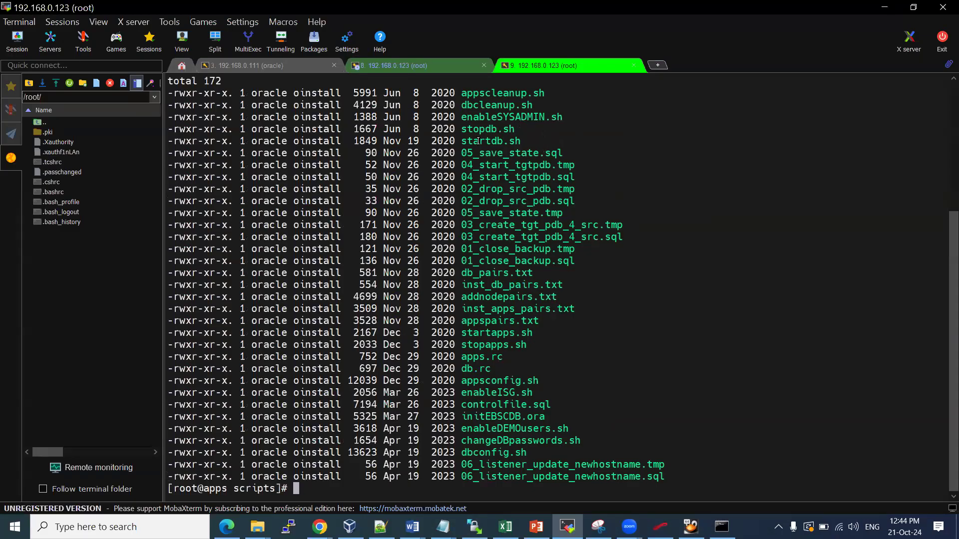
pyautogui.click(391, 69)
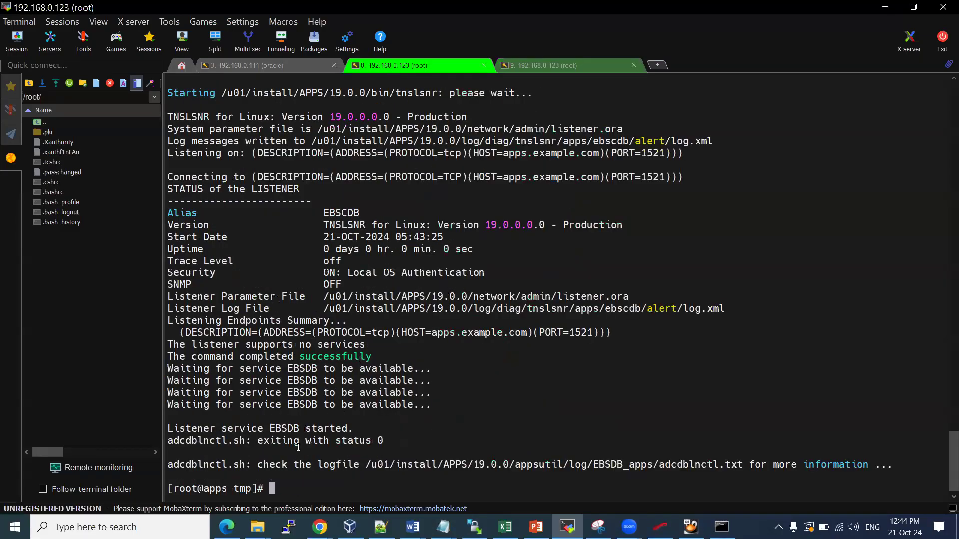
# Confirm the ora_smon_EBSCDB process is running with ps -ef | grep smon, then return to the scripts-listing root session
pyautogui.moveTo(217, 426); pyautogui.dragTo(389, 433)
pyautogui.write('ps -')
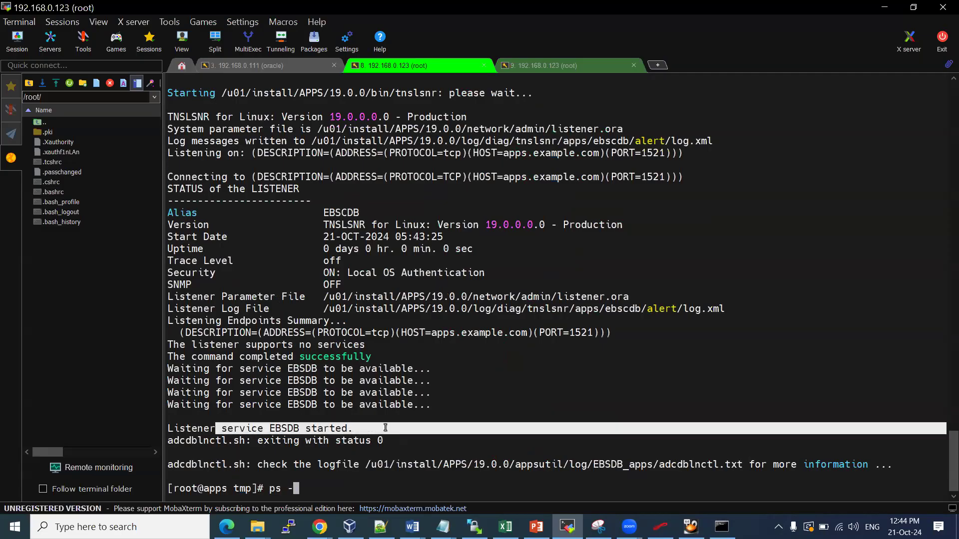
pyautogui.write('ef |grep smon')
pyautogui.press('Return')
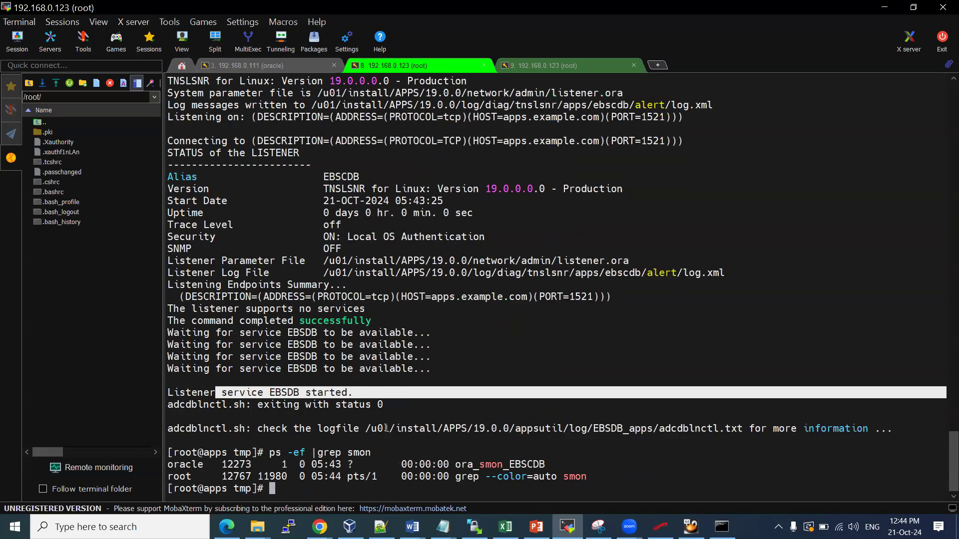
pyautogui.moveTo(509, 464); pyautogui.dragTo(538, 464)
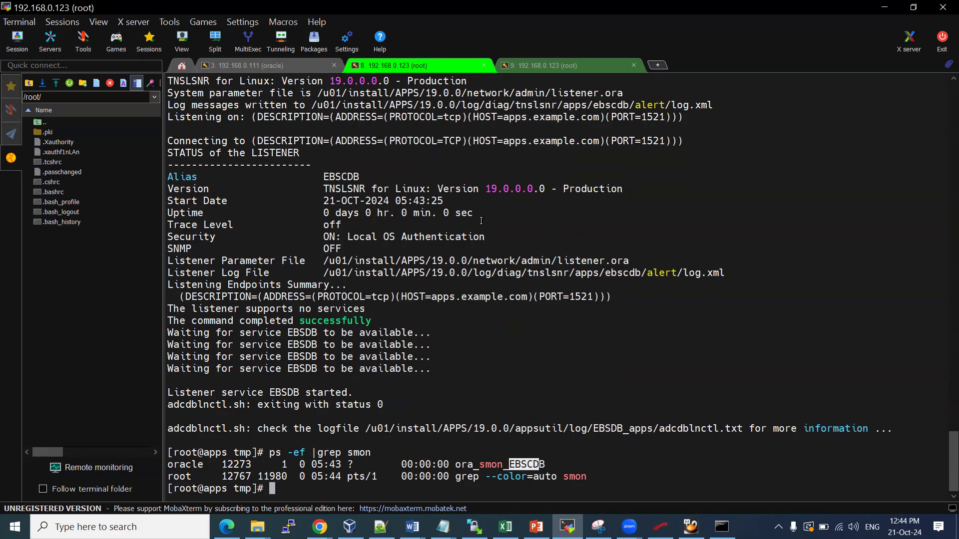
pyautogui.click(543, 67)
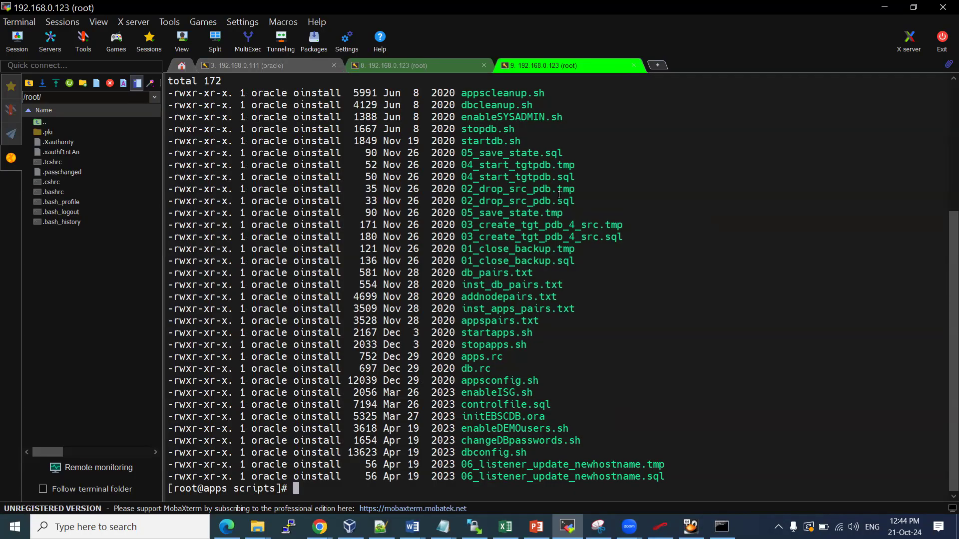
# Run sh enableSYSADMIN.sh from the scripts folder and enter the new SYSADMIN password twice
pyautogui.doubleClick(488, 336)
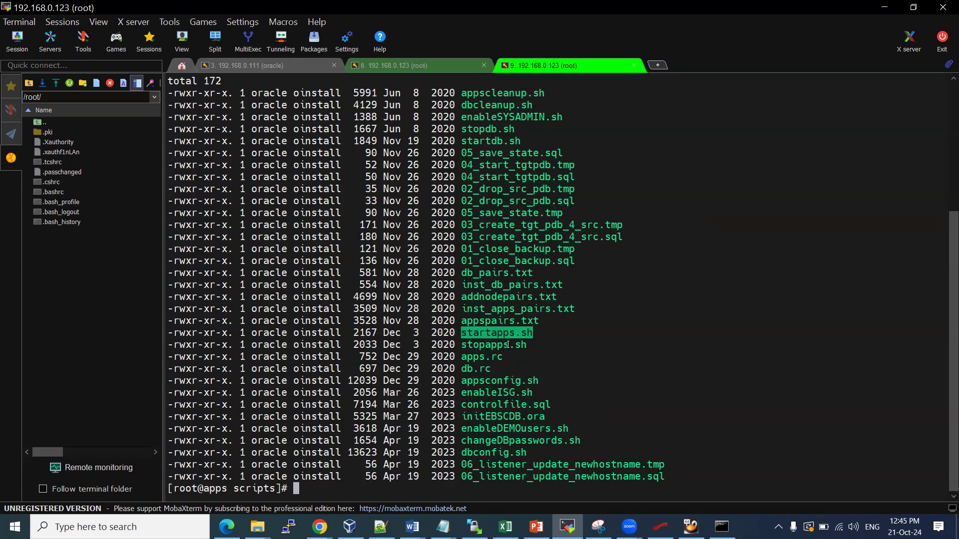
pyautogui.scroll(2, 499, 313)
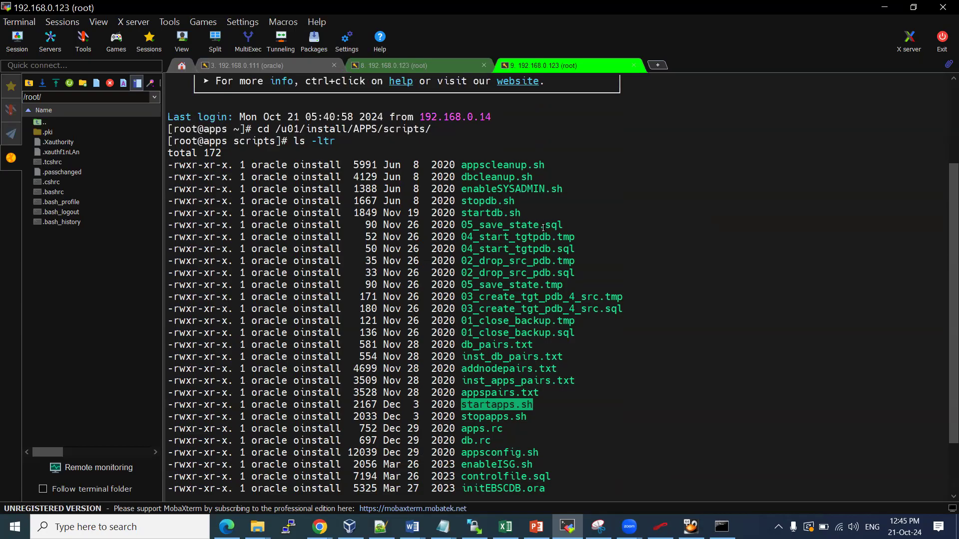
pyautogui.doubleClick(497, 189)
pyautogui.press('super+c')
pyautogui.write('sh')
pyautogui.rightClick(497, 190)
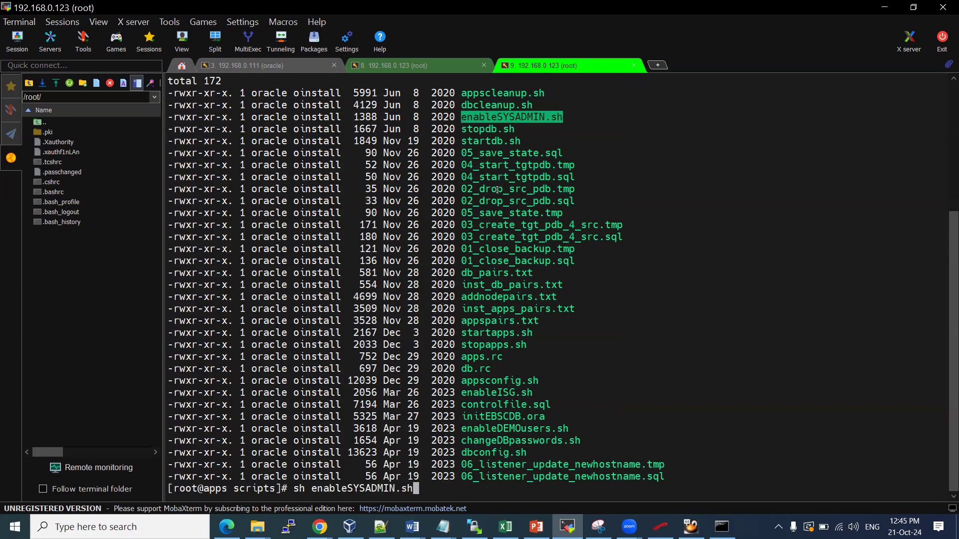
pyautogui.press('Return')
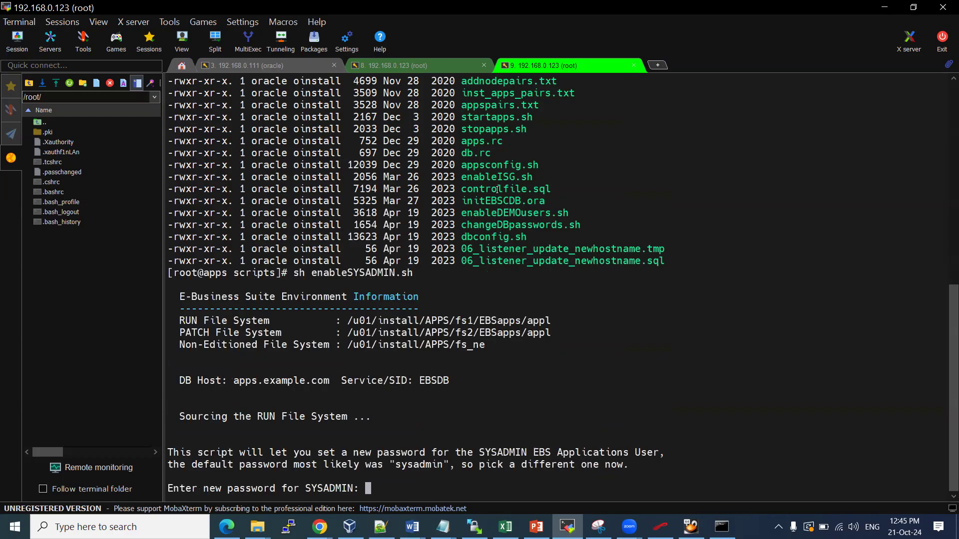
pyautogui.press('Return')
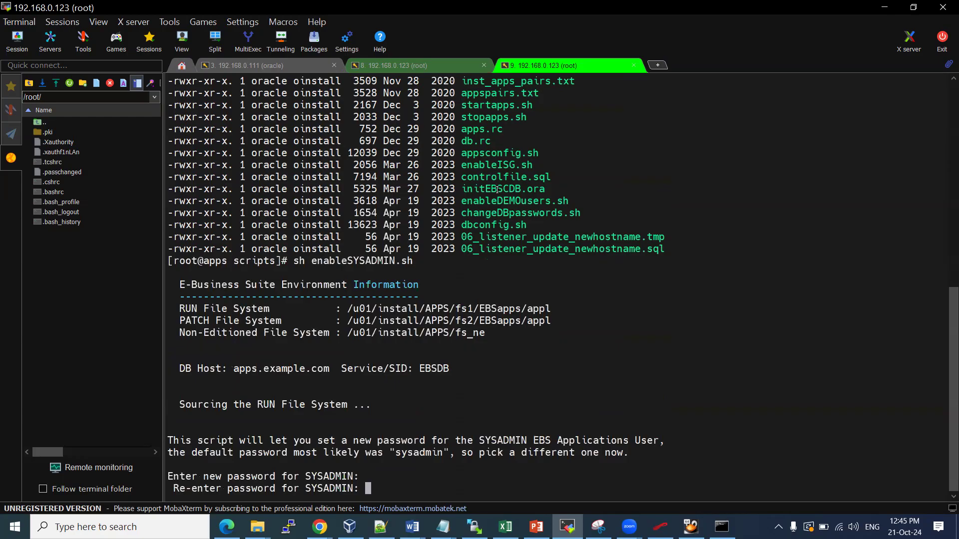
pyautogui.press('Return')
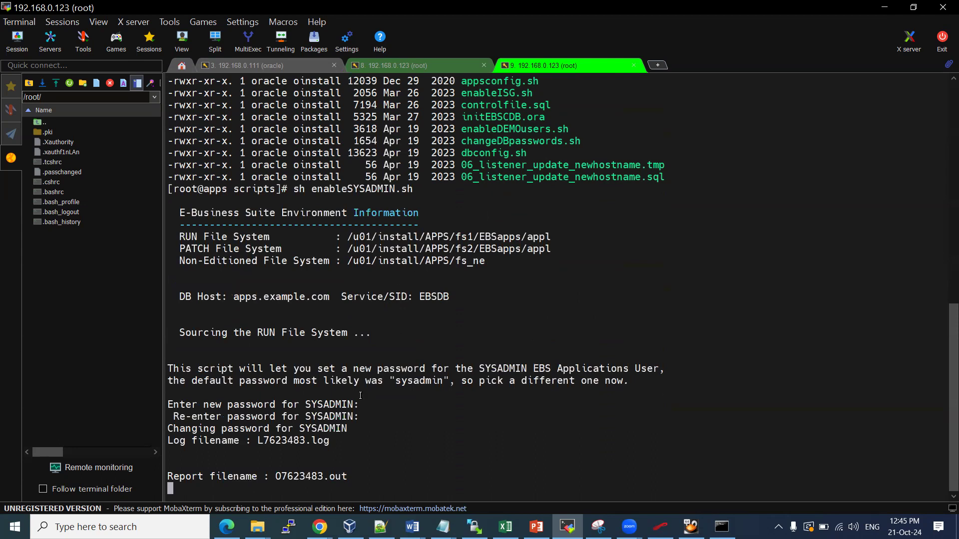
# Display the printed L7623483.log and mark its password-changed-successfully message for SYSADMIN
pyautogui.doubleClick(308, 440)
pyautogui.write('cat')
pyautogui.rightClick(308, 440)
pyautogui.press('Return')
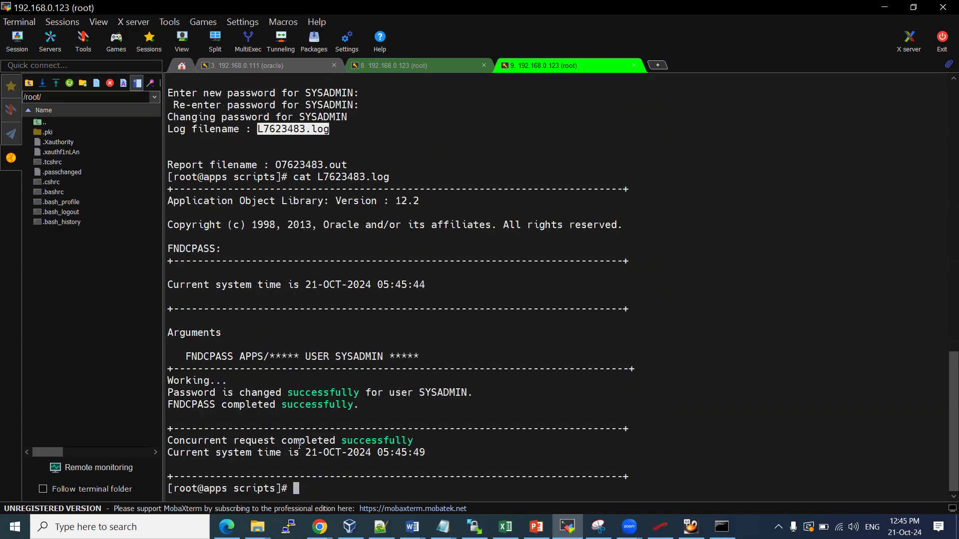
pyautogui.moveTo(269, 393); pyautogui.dragTo(477, 392)
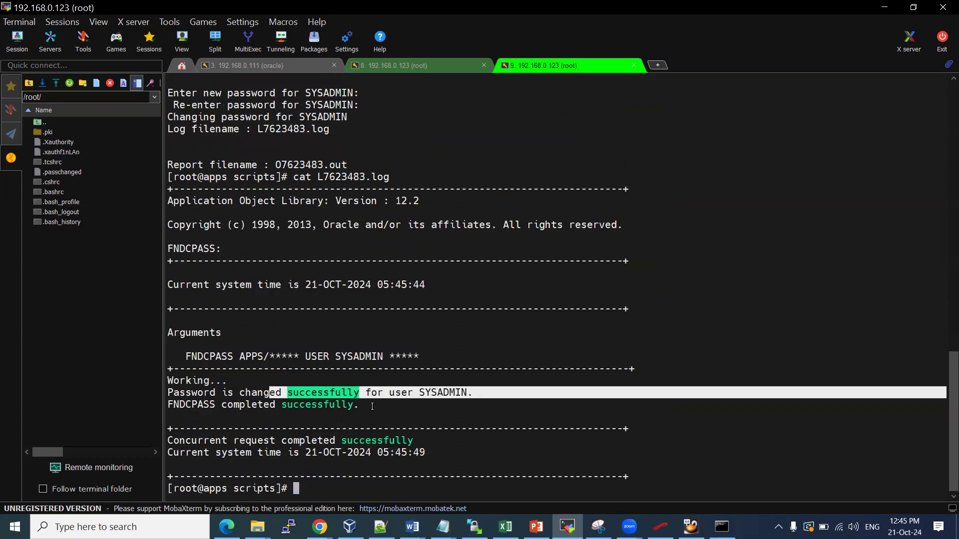
pyautogui.hotkey('alt', 'Tab')
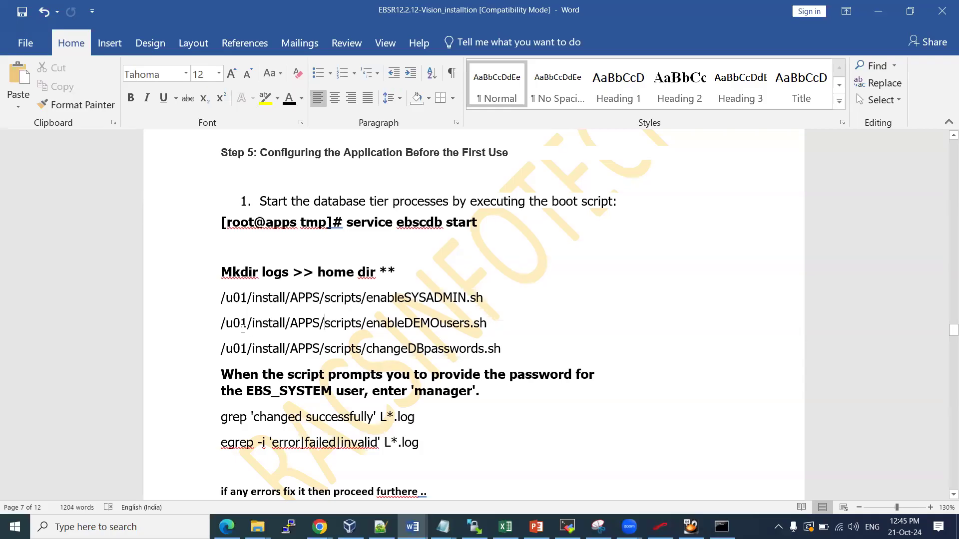
# Copy enableDEMOusers.sh from the guide, run it with sh in the terminal, and submit a DEMO users password
pyautogui.moveTo(371, 323); pyautogui.dragTo(480, 323)
pyautogui.click(480, 323)
pyautogui.moveTo(367, 323); pyautogui.dragTo(487, 323)
pyautogui.press('super+c')
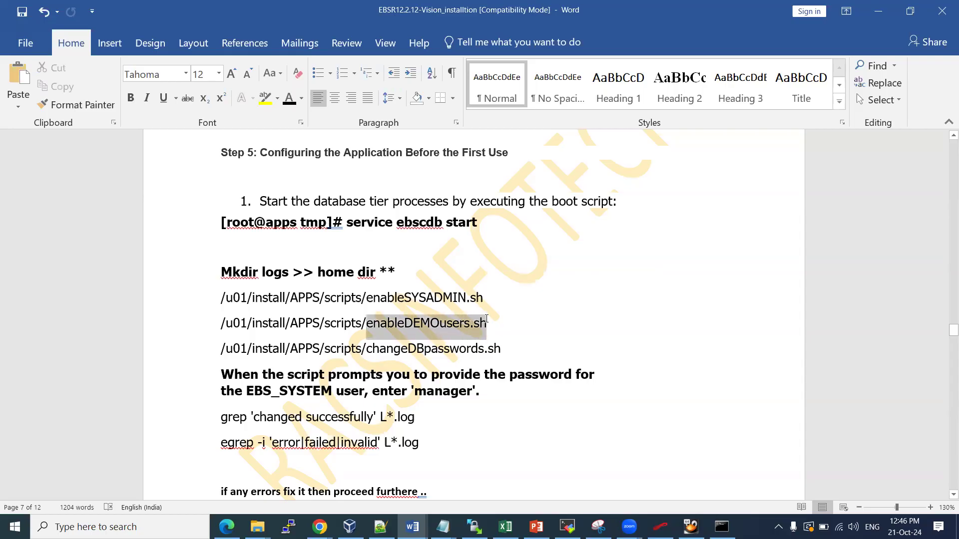
pyautogui.hotkey('alt', 'Tab')
pyautogui.write('sh')
pyautogui.rightClick(453, 323)
pyautogui.press('Return')
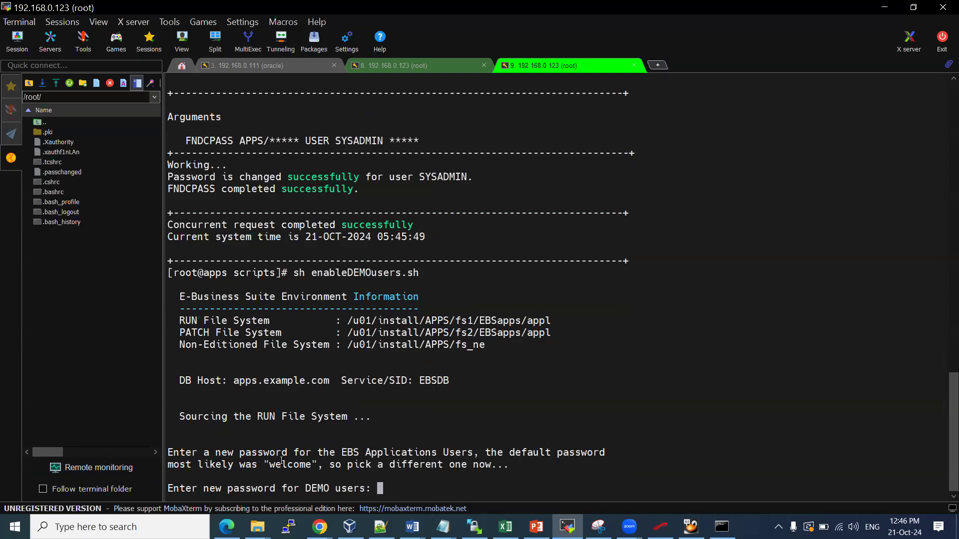
pyautogui.press('Return')
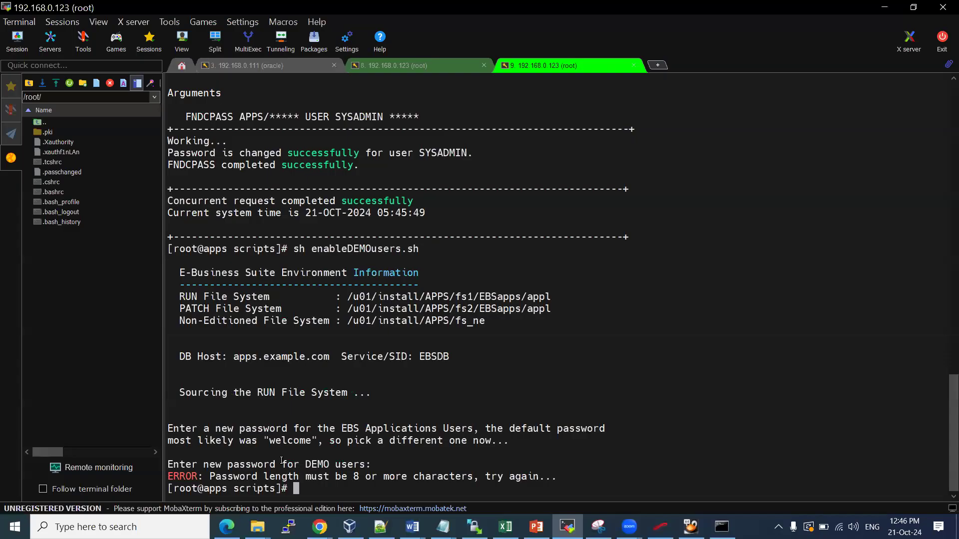
# Rerun enableDEMOusers.sh after the too-short error, entering an 8+ character DEMO password twice
pyautogui.press('Up')
pyautogui.press('Return')
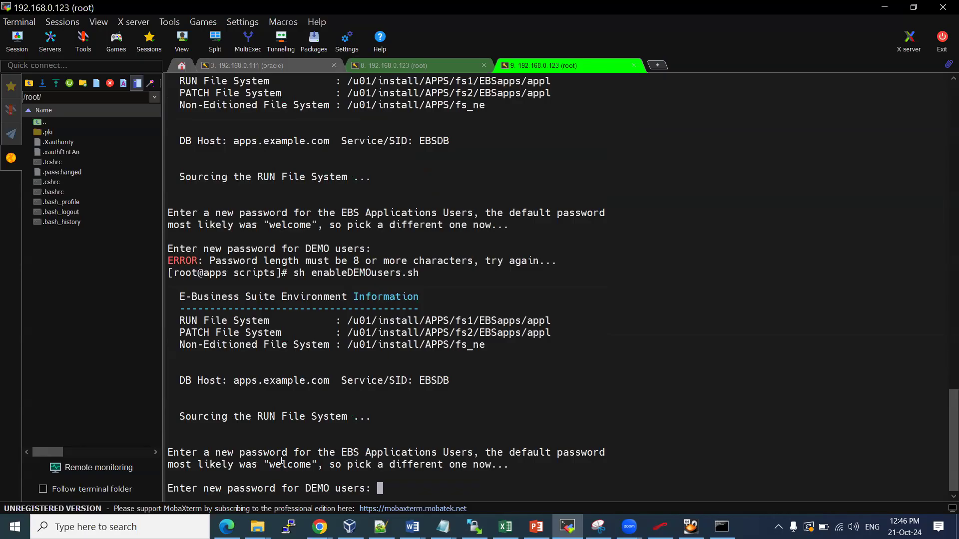
pyautogui.press('Return')
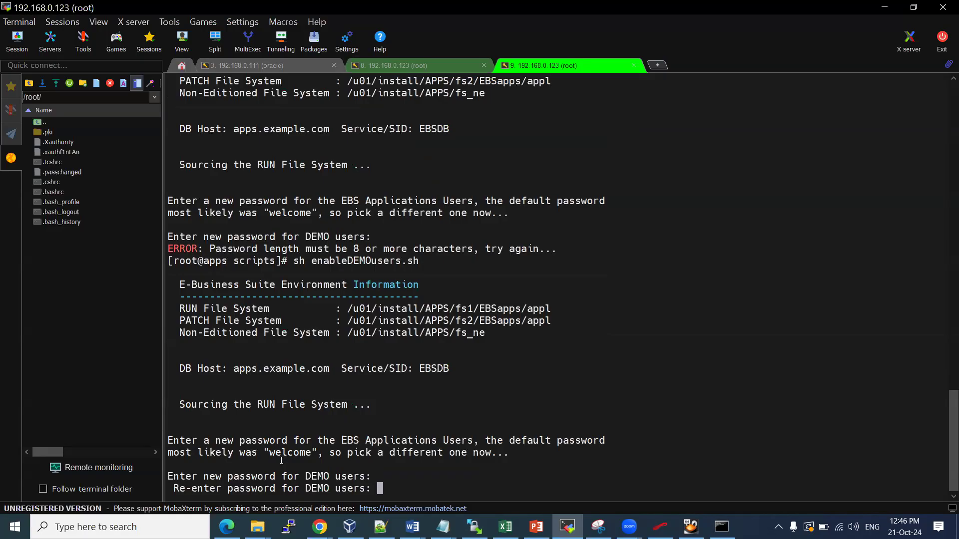
pyautogui.press('Return')
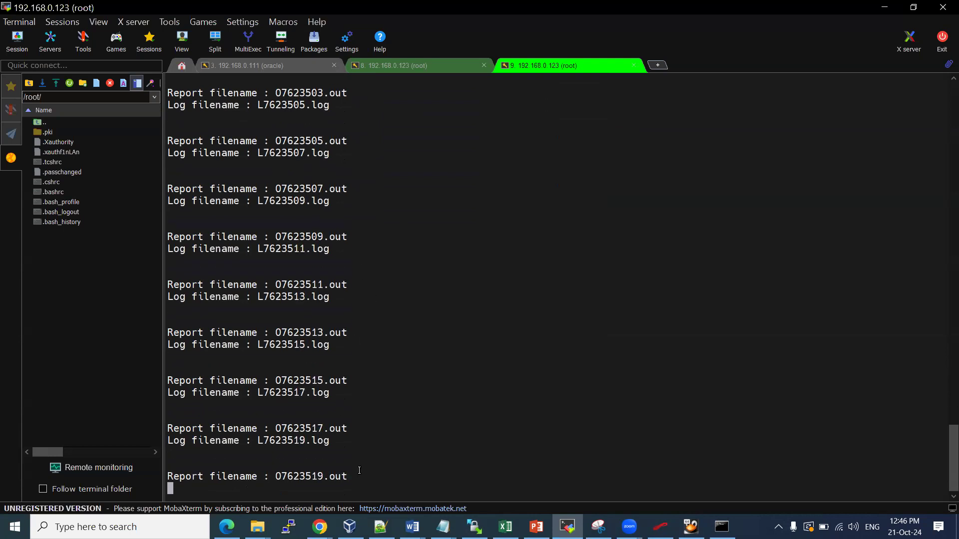
pyautogui.moveTo(381, 527)
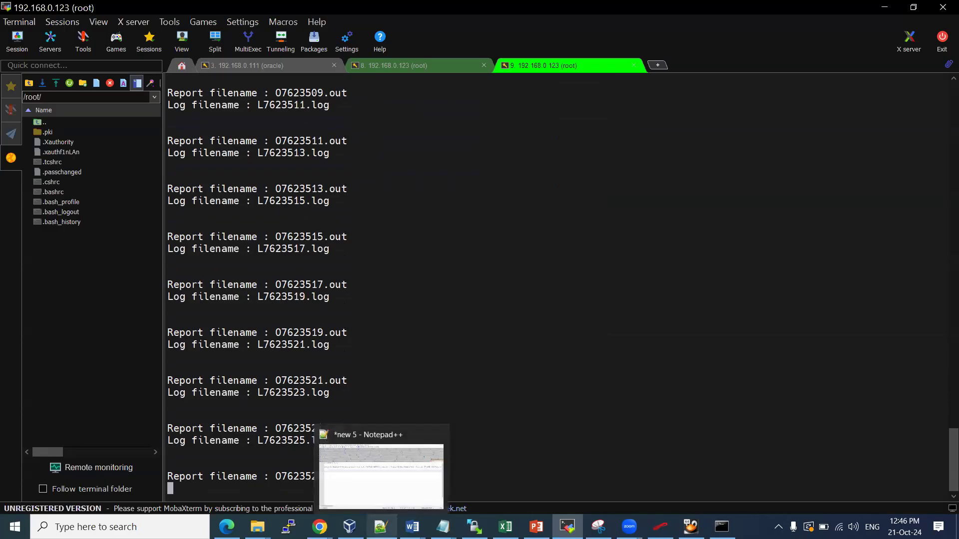
pyautogui.moveTo(412, 527)
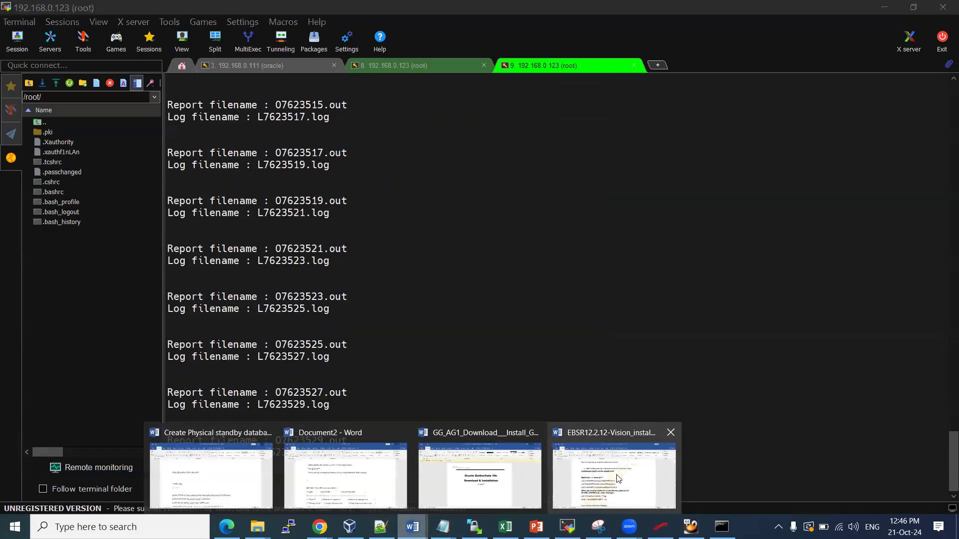
pyautogui.click(618, 479)
# Copy changeDBpasswords.sh from the guide and duplicate tab 9 into a new root session
pyautogui.doubleClick(426, 323)
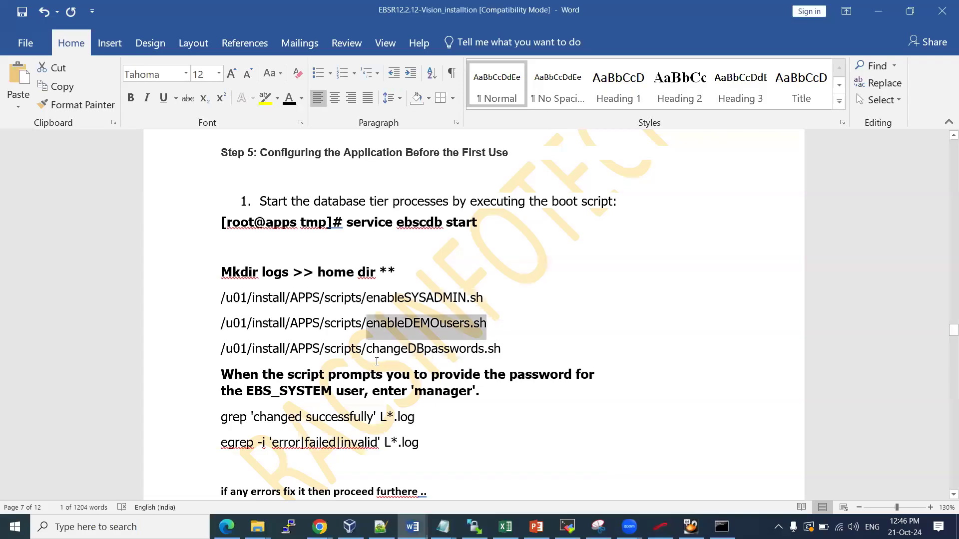
pyautogui.moveTo(367, 349); pyautogui.dragTo(519, 347)
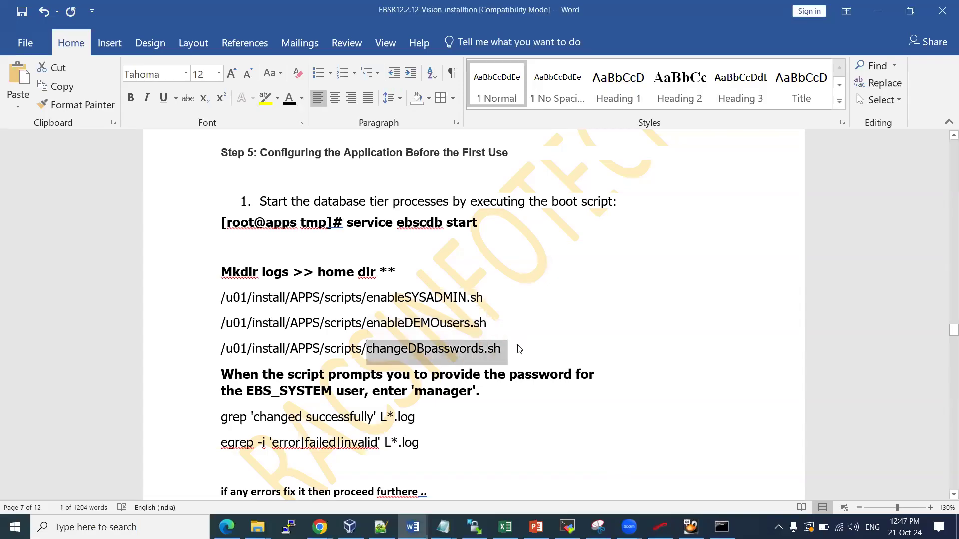
pyautogui.hotkey('alt', 'Tab')
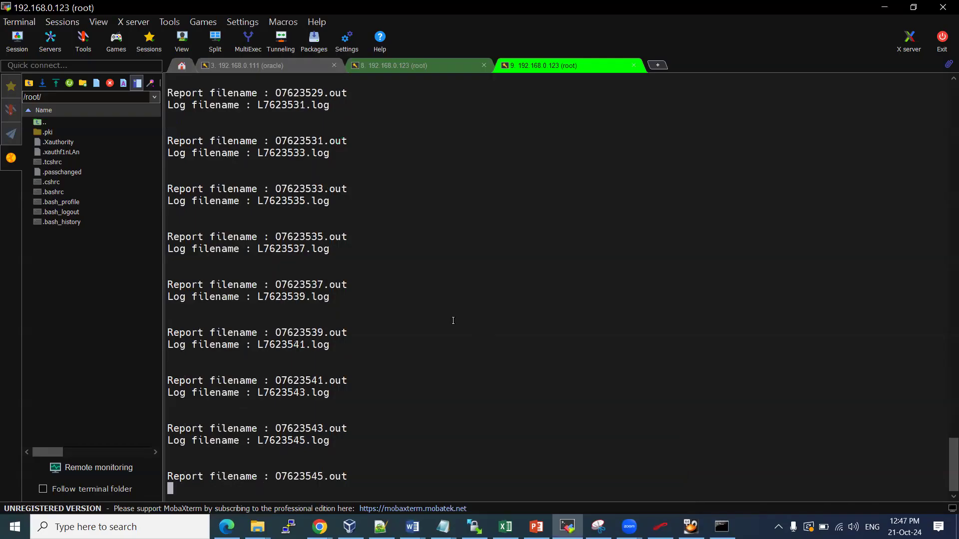
pyautogui.rightClick(572, 68)
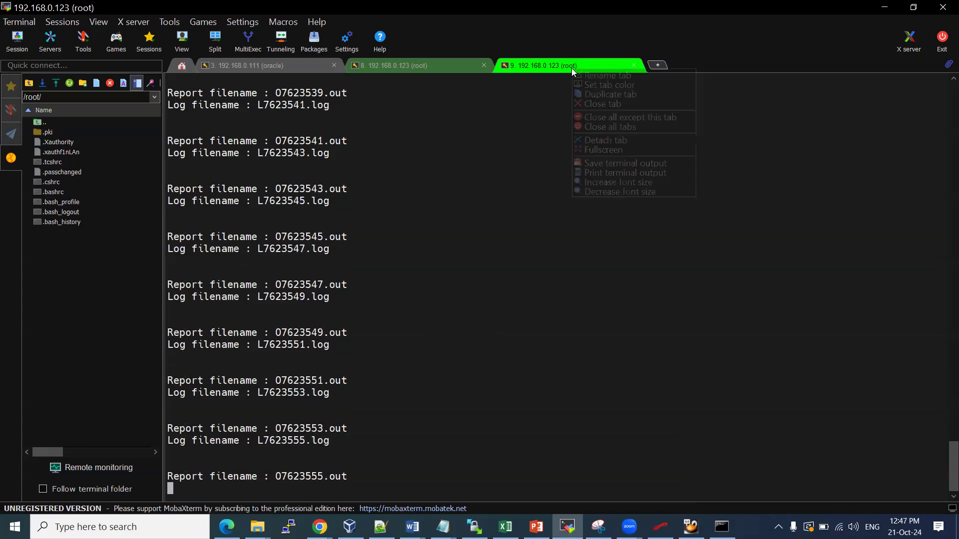
pyautogui.click(598, 93)
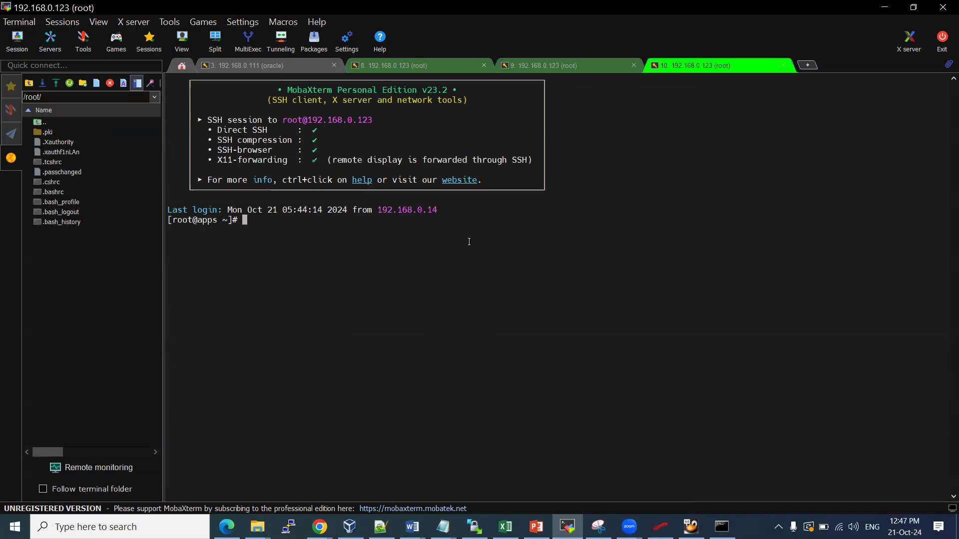
# In the new session, cd to /u01/install/APPS/scripts and enter sh changeDBpasswords.sh without running it
pyautogui.scroll(1, 469, 242)
pyautogui.write('cd /u01/')
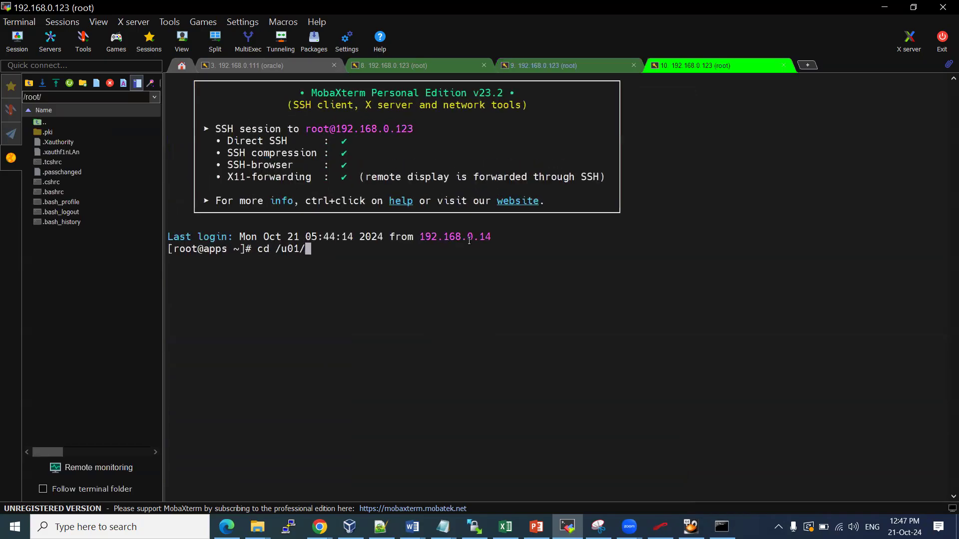
pyautogui.write('i')
pyautogui.press('Tab')
pyautogui.write('A')
pyautogui.press('Tab')
pyautogui.write('sc')
pyautogui.press('Tab')
pyautogui.press('Return')
pyautogui.write('sh ')
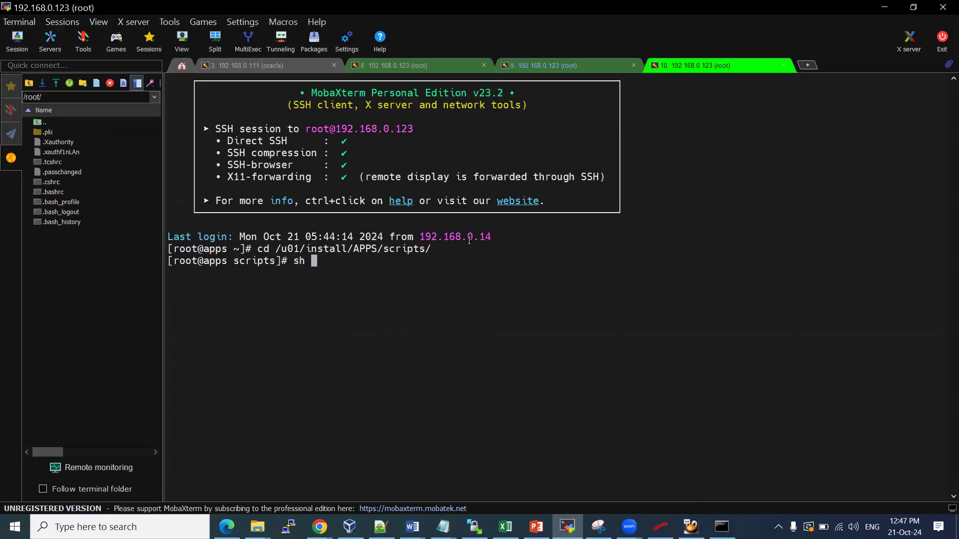
pyautogui.write('ch')
pyautogui.press('Tab')
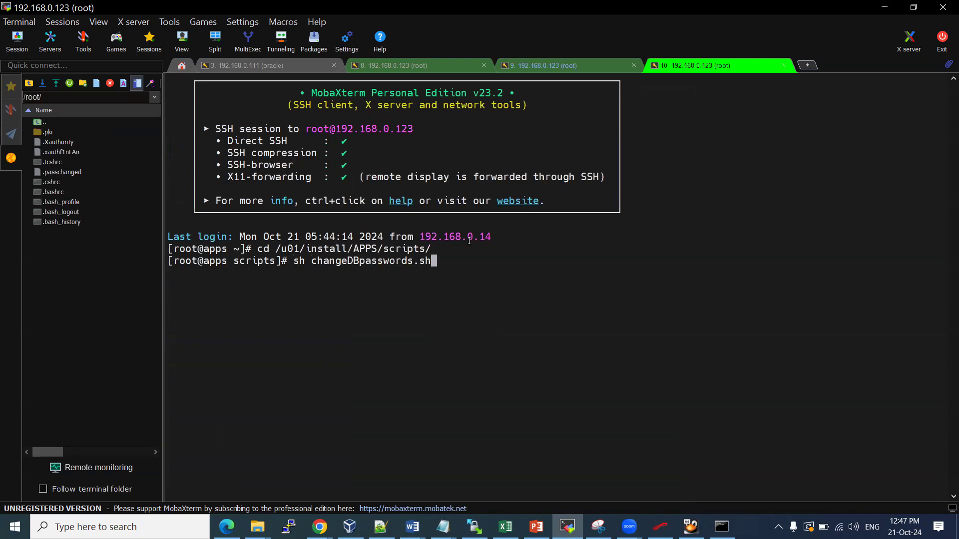
# In the DEMO script session, list the .log files by time with ls -ltr *.log
pyautogui.click(569, 63)
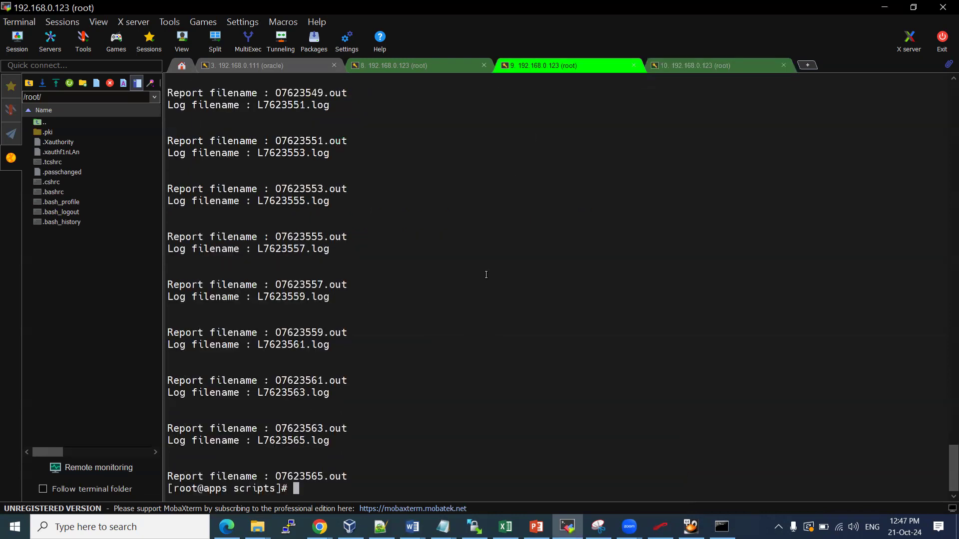
pyautogui.press('Return')
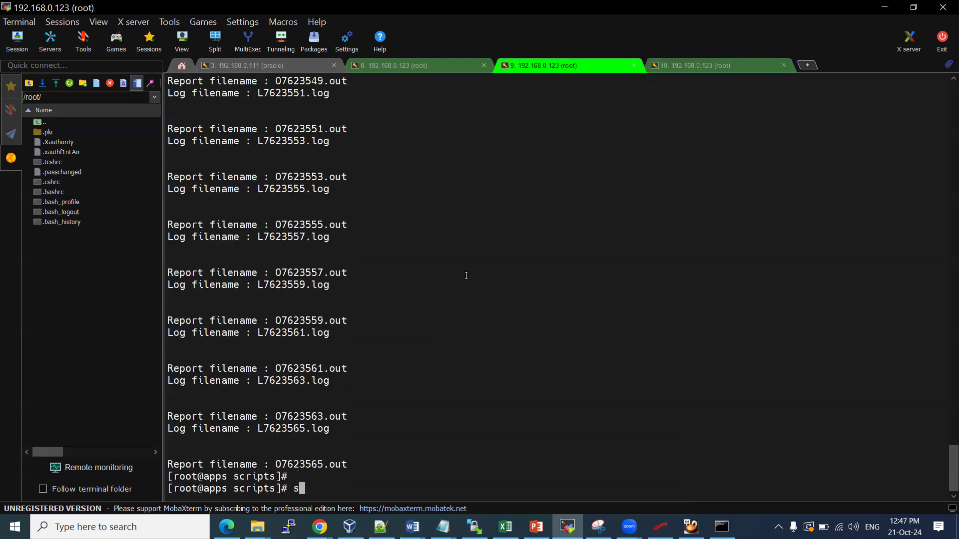
pyautogui.write('ls -ltr *.log')
pyautogui.press('Return')
pyautogui.press('Up')
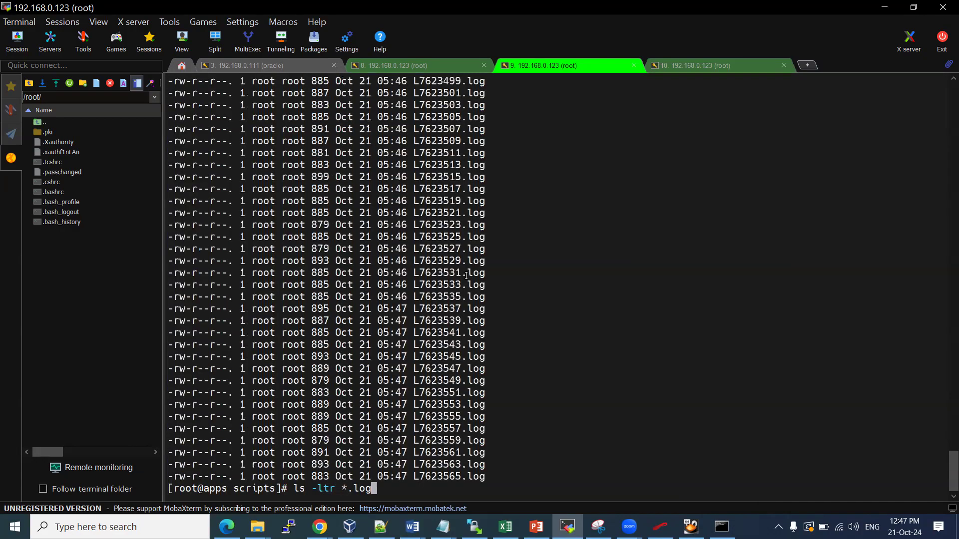
pyautogui.scroll(5, 466, 275)
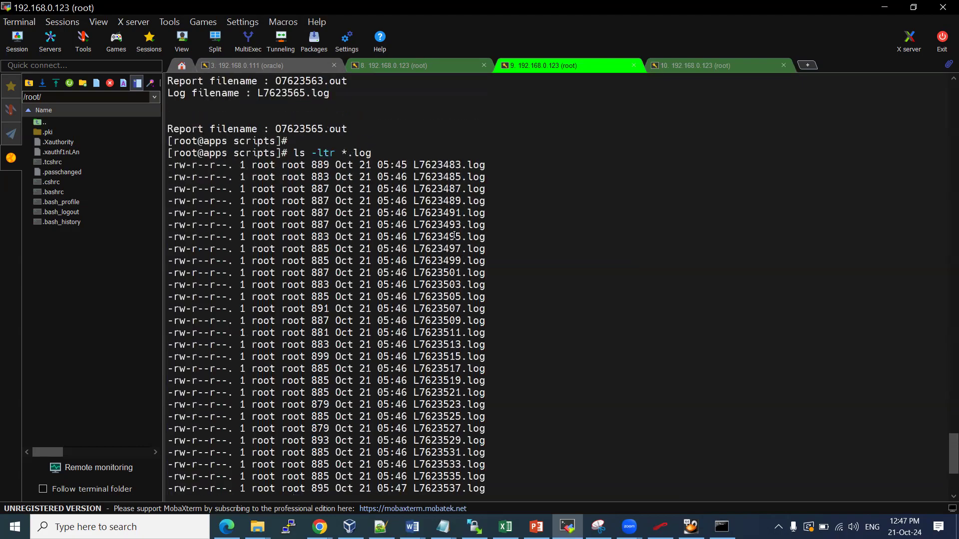
pyautogui.scroll(-5, 454, 235)
pyautogui.click(692, 65)
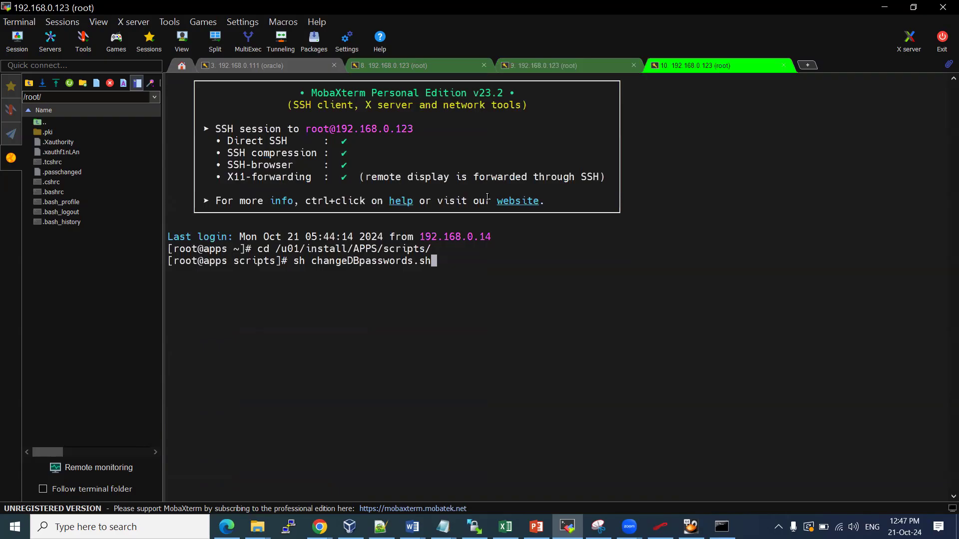
# Run changeDBpasswords.sh and enter the new base schema password twice
pyautogui.press('Return')
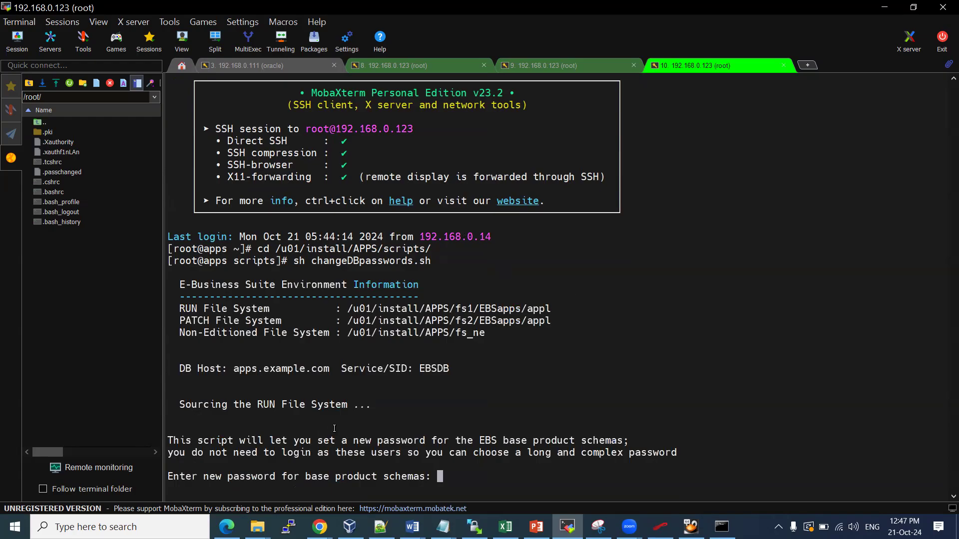
pyautogui.press('Return')
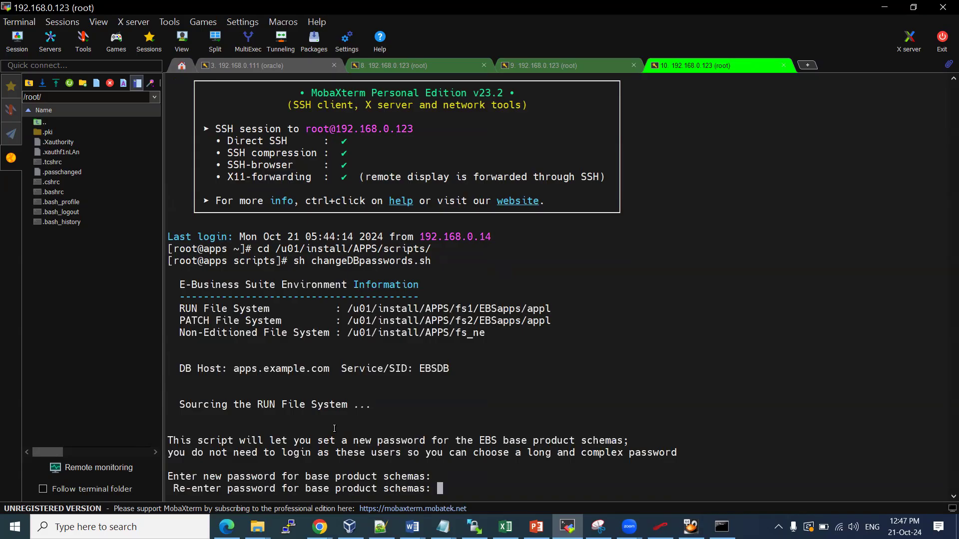
pyautogui.press('Return')
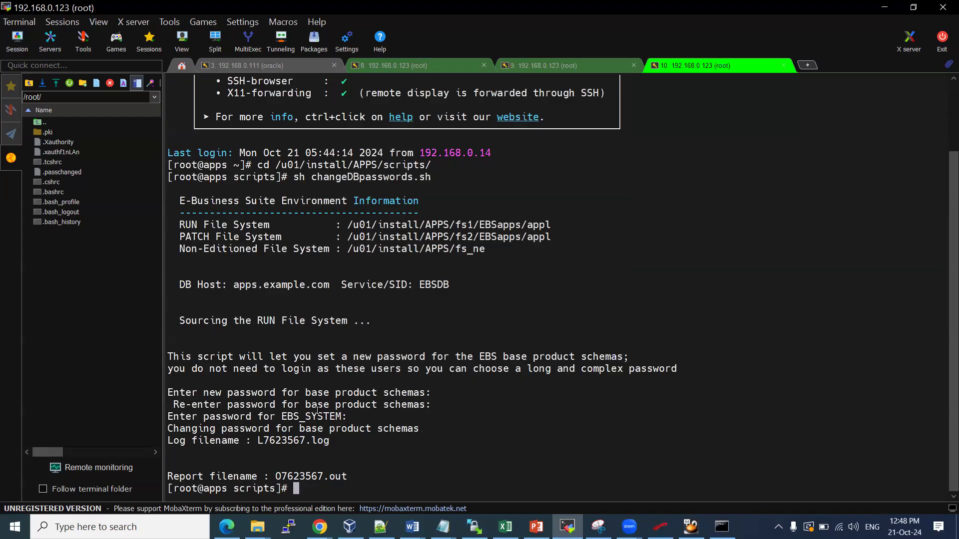
# Display L7623567.log, which reports the failed connection as EBS_SYSTEM
pyautogui.doubleClick(318, 411)
pyautogui.doubleClick(313, 441)
pyautogui.press('super+c')
pyautogui.write('cat')
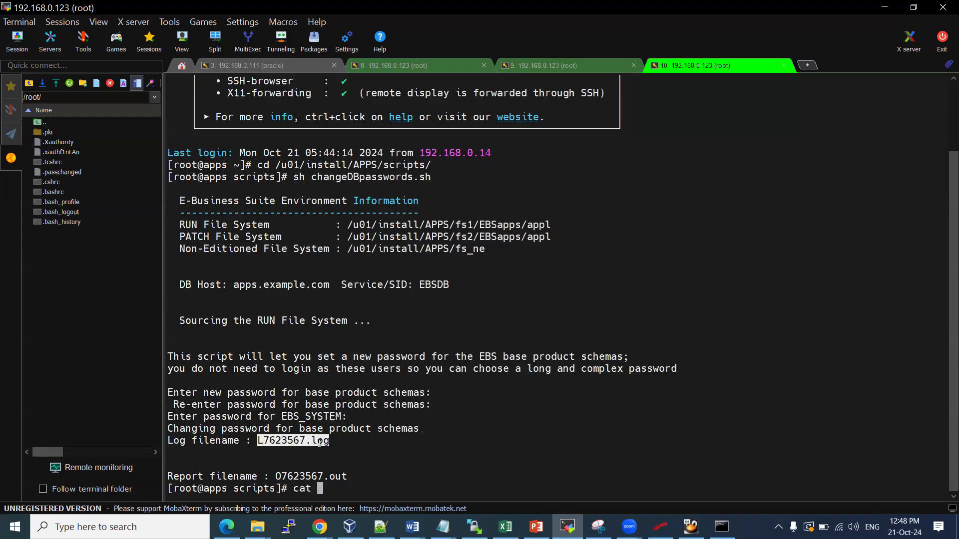
pyautogui.rightClick(320, 443)
pyautogui.press('Return')
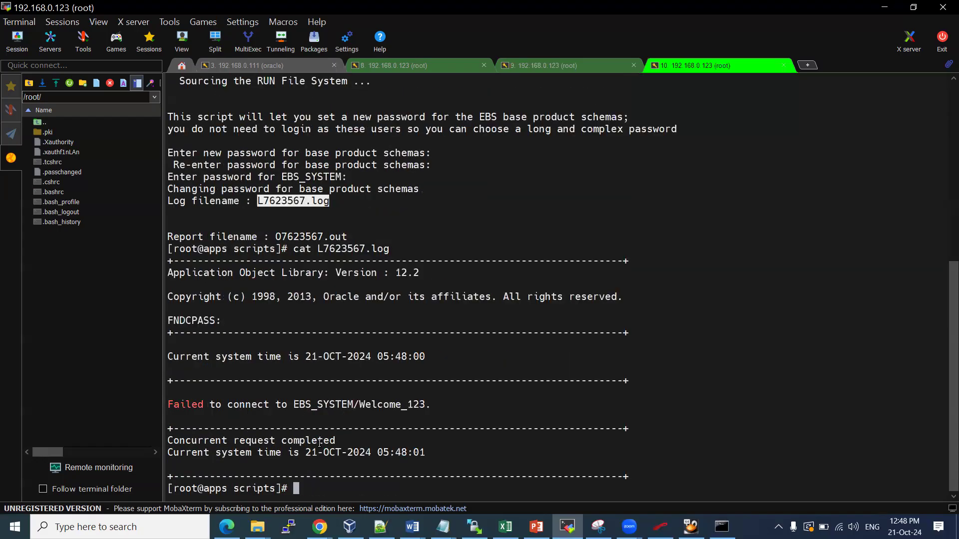
pyautogui.press('Up')
pyautogui.press('Up')
# Rerun changeDBpasswords.sh with schema and EBS_SYSTEM passwords and view the failing L7623568.log
pyautogui.press('Return')
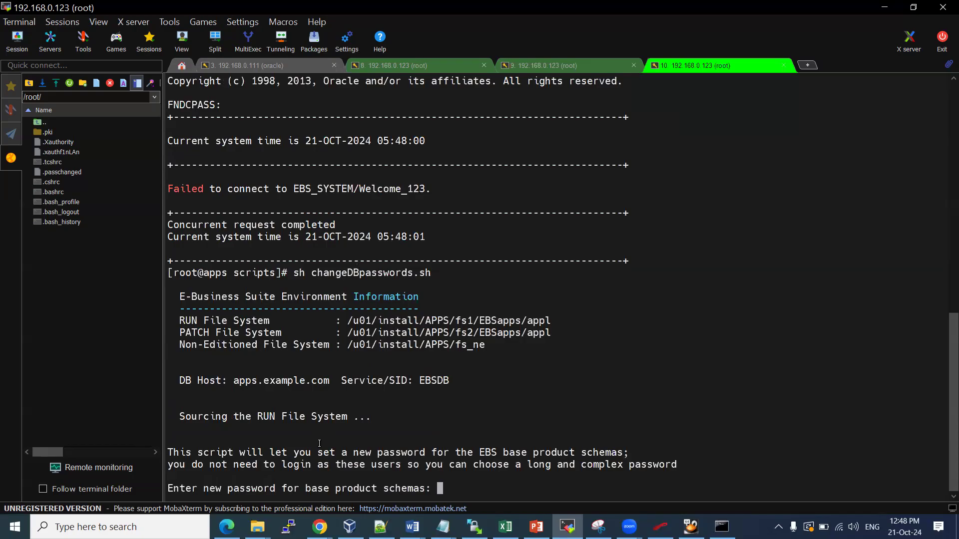
pyautogui.press('Return')
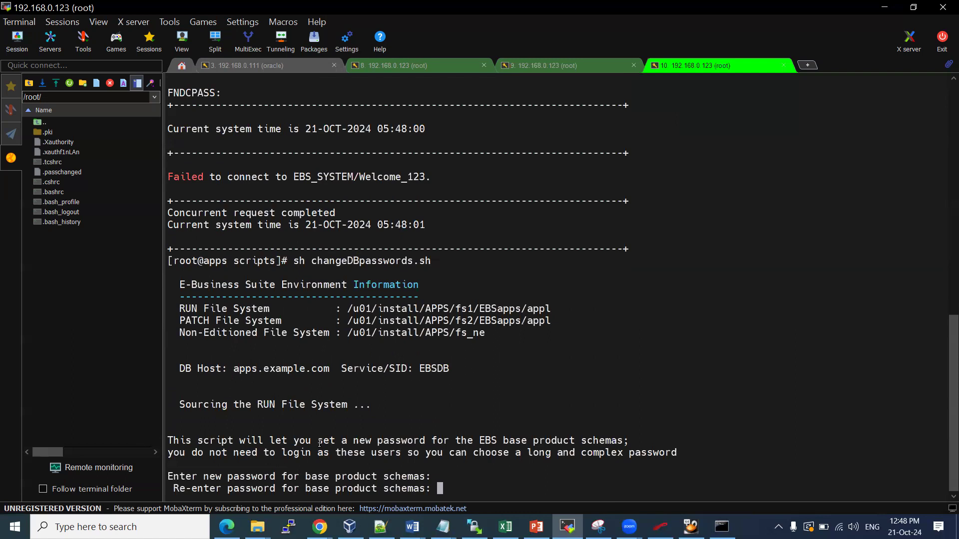
pyautogui.press('Return')
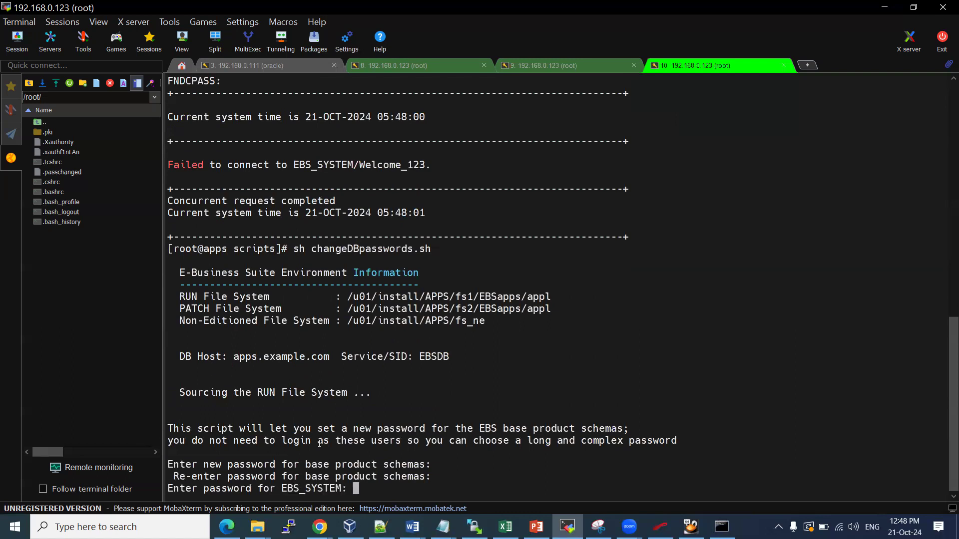
pyautogui.press('Return')
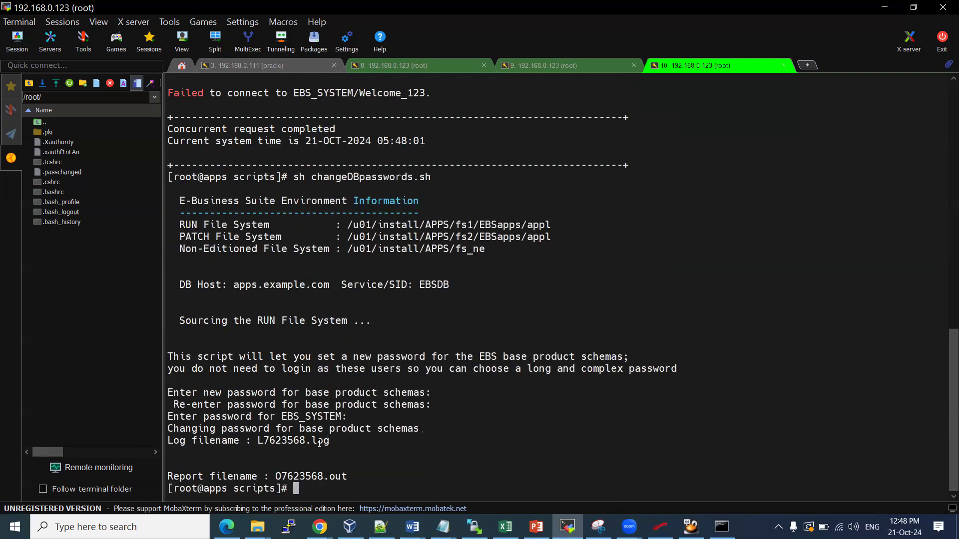
pyautogui.doubleClick(319, 443)
pyautogui.write('cat')
pyautogui.rightClick(319, 443)
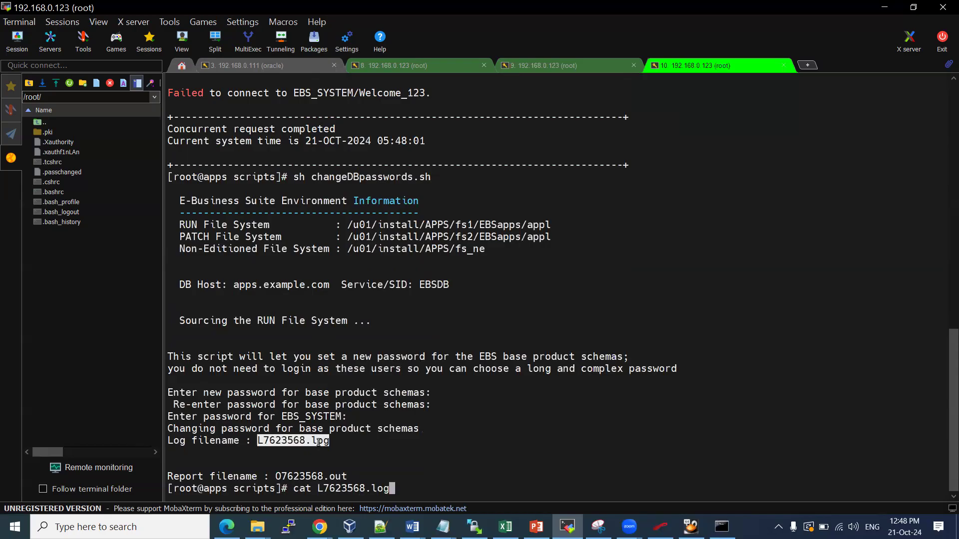
pyautogui.press('Return')
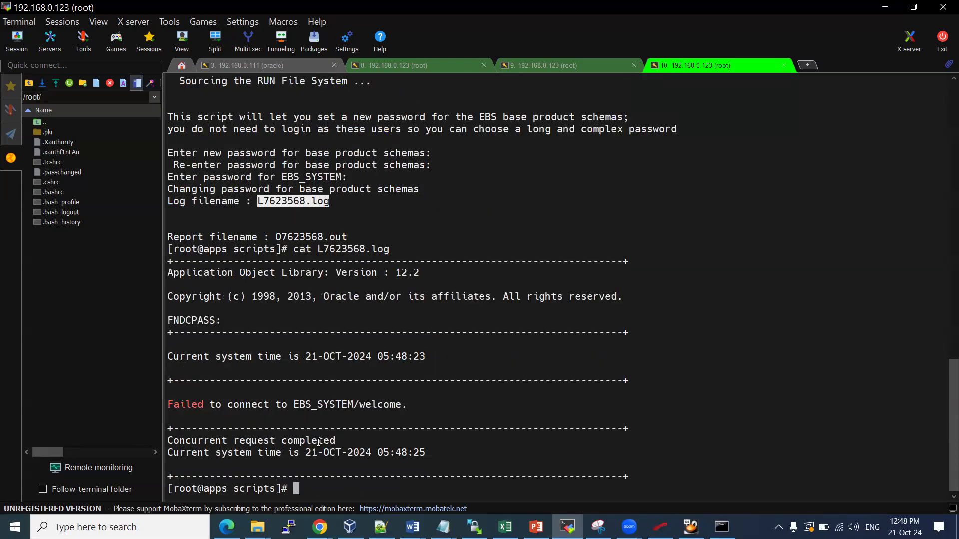
# Run changeDBpasswords.sh a third time with the schema and EBS_SYSTEM passwords, producing L7623569.log
pyautogui.press('Up')
pyautogui.press('Up')
pyautogui.press('Return')
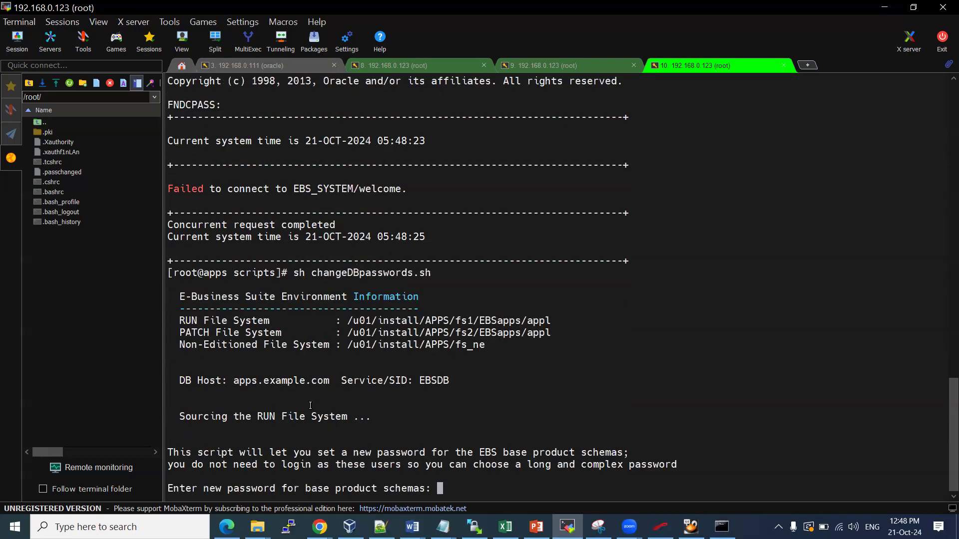
pyautogui.press('Return')
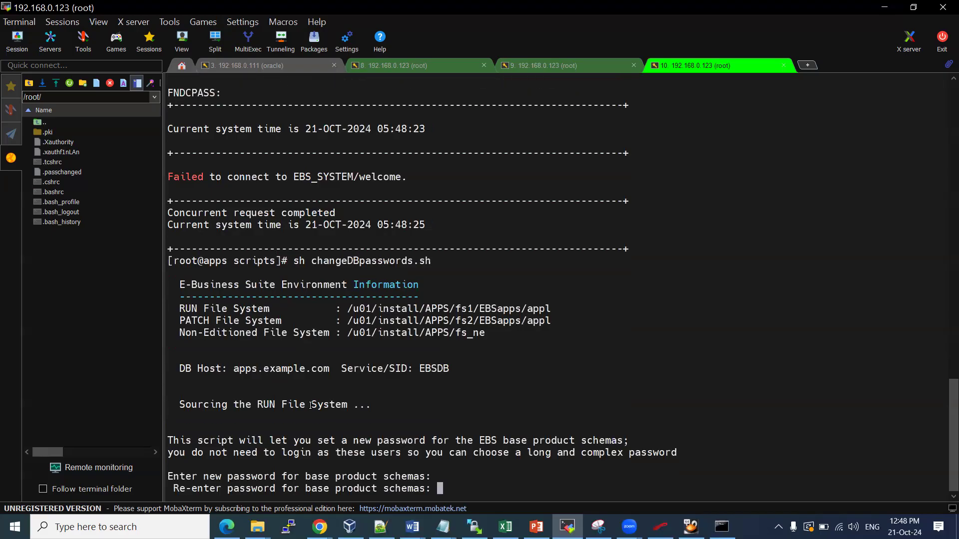
pyautogui.press('Return')
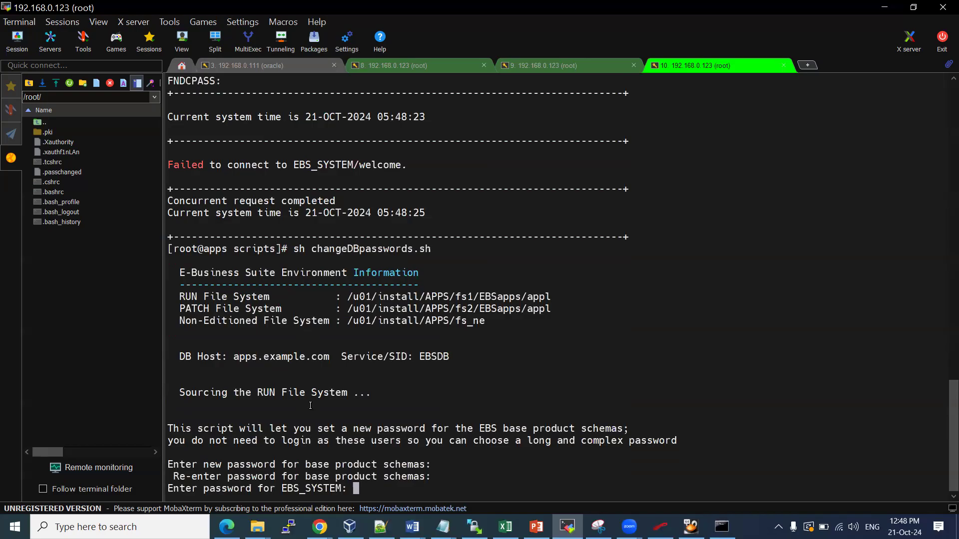
pyautogui.press('Return')
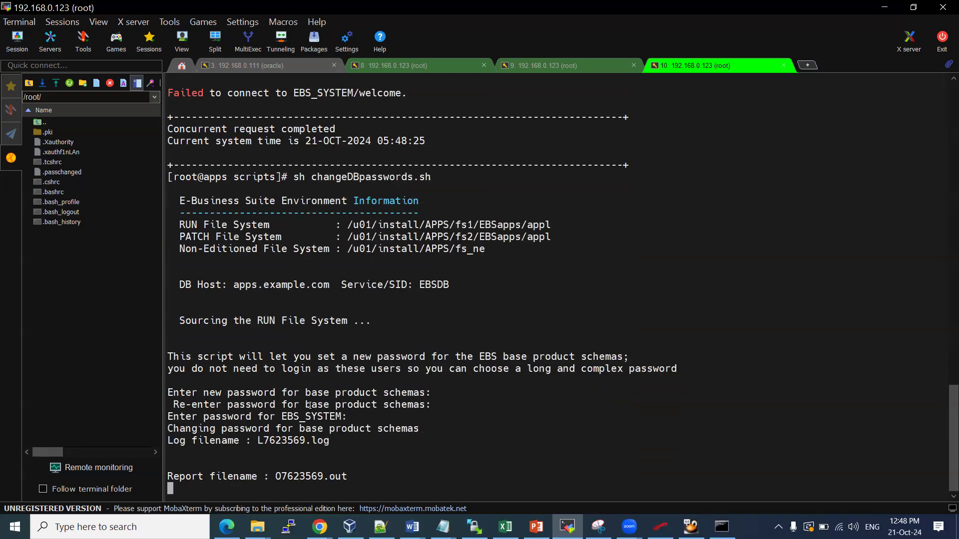
pyautogui.moveTo(287, 416); pyautogui.dragTo(317, 416)
pyautogui.click(314, 417)
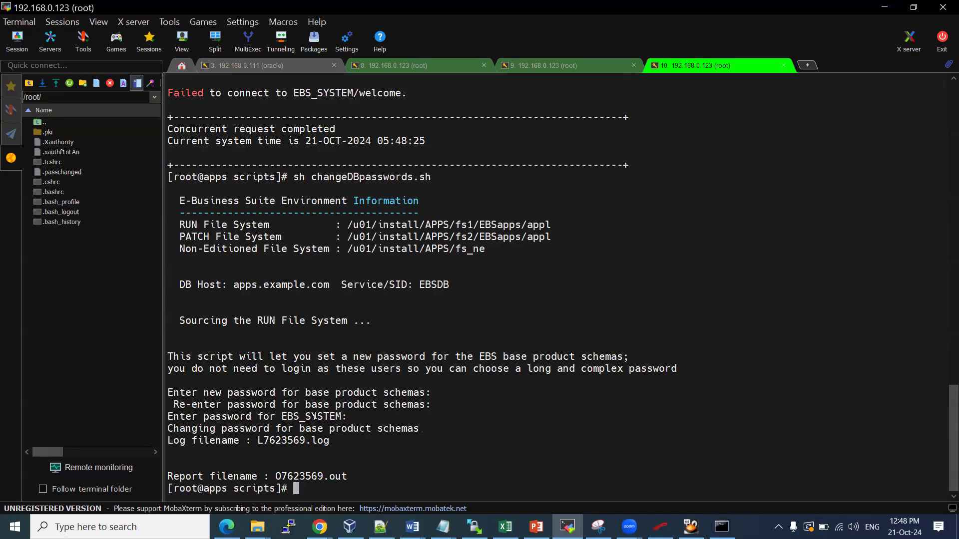
pyautogui.doubleClick(296, 440)
# Display L7623569.log and highlight EBS_SYSTEM and ALLORACLE in the successful FNDCPASS output
pyautogui.write('cat')
pyautogui.rightClick(296, 440)
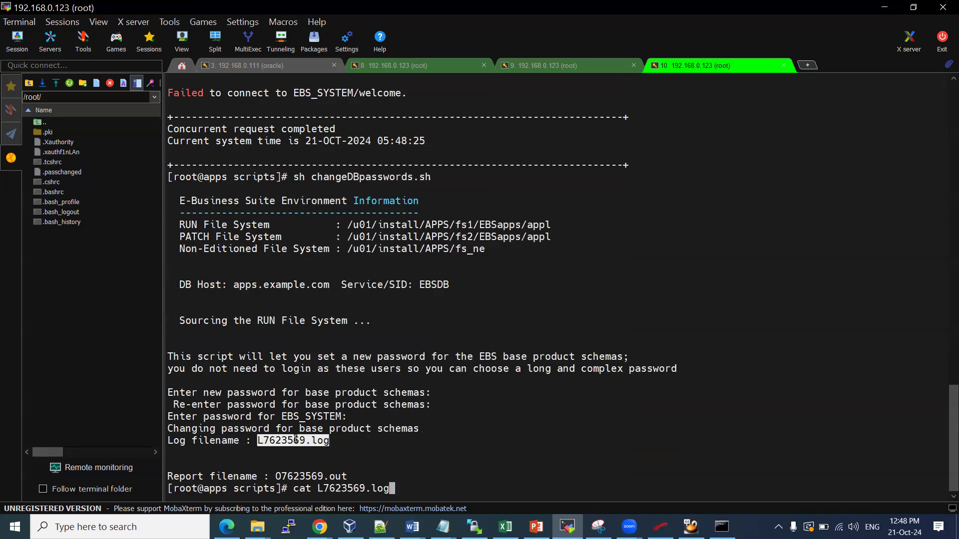
pyautogui.press('Return')
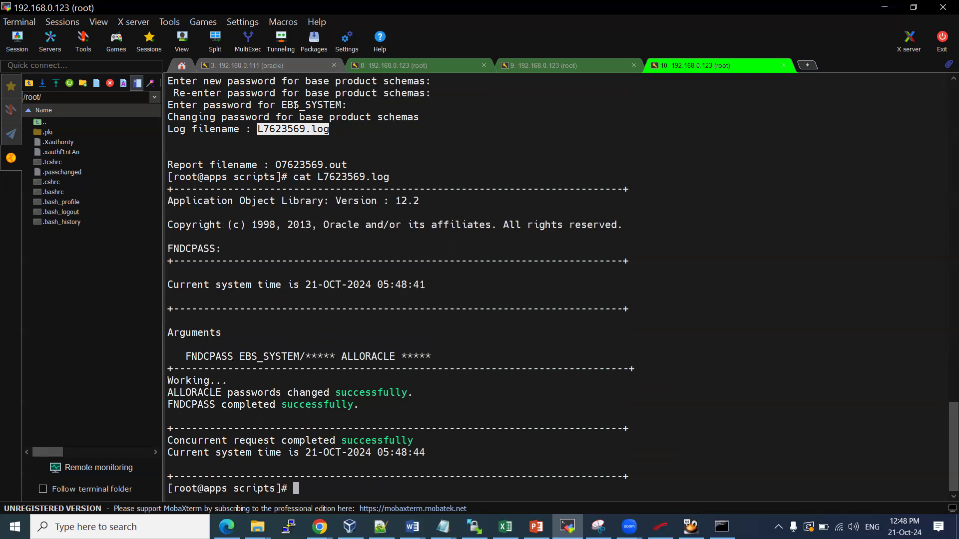
pyautogui.moveTo(281, 105); pyautogui.dragTo(338, 105)
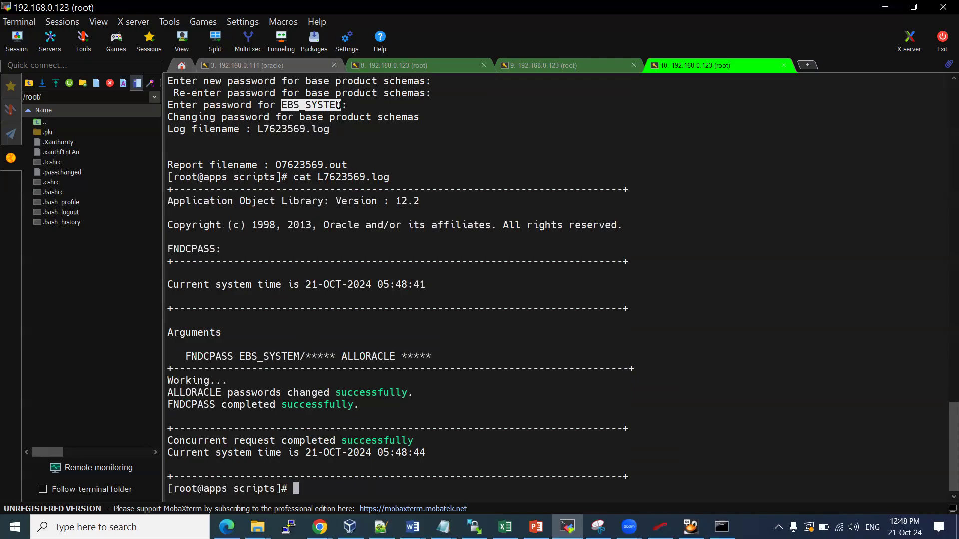
pyautogui.moveTo(339, 105); pyautogui.dragTo(343, 105)
pyautogui.doubleClick(359, 355)
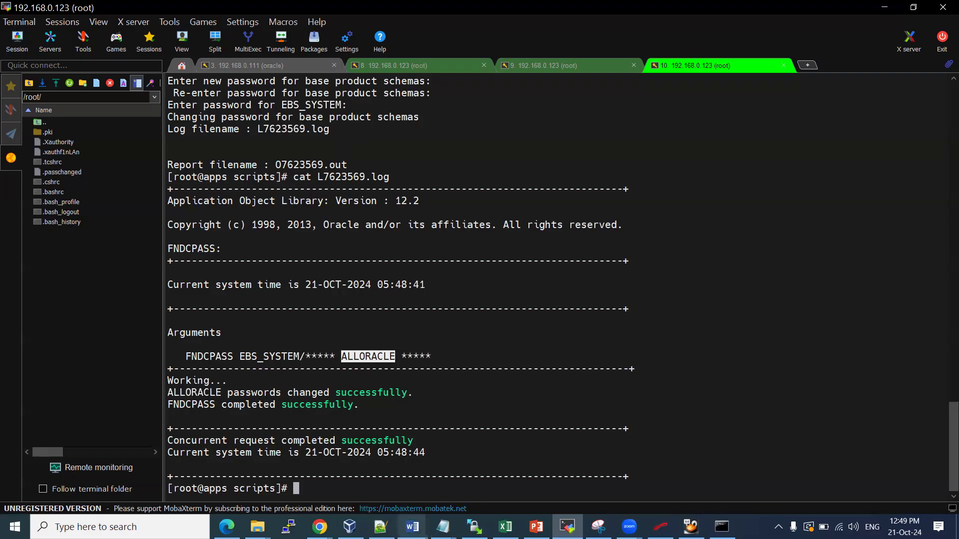
pyautogui.click(398, 511)
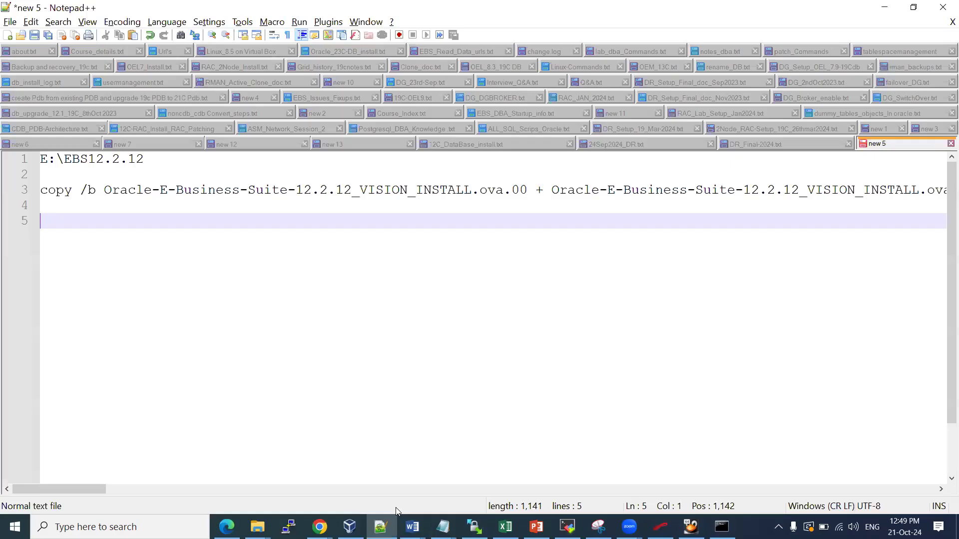
# Bring the EBS installation guide forward in Word and scroll to the sqlplus password-change notes
pyautogui.click(387, 526)
pyautogui.click(413, 526)
pyautogui.click(635, 475)
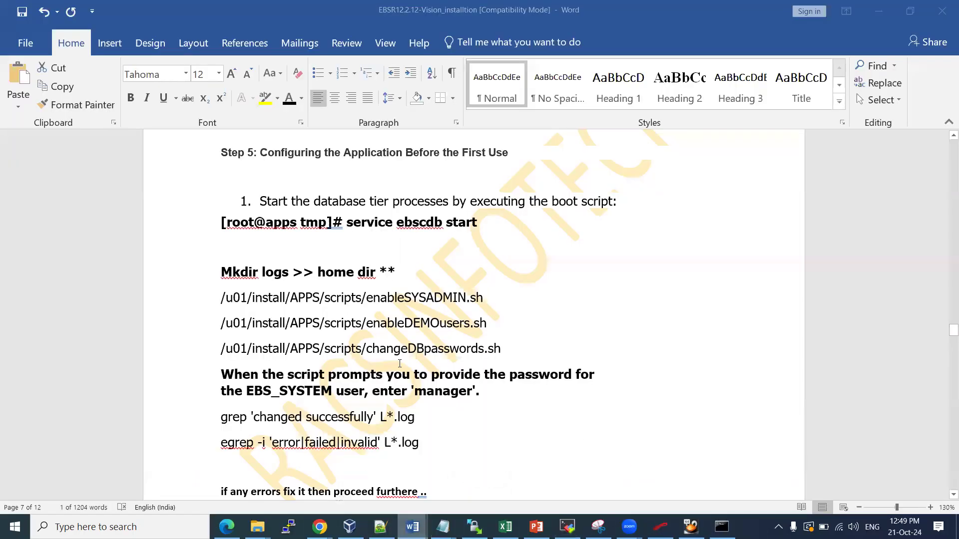
pyautogui.scroll(-3, 336, 275)
pyautogui.scroll(-1, 312, 326)
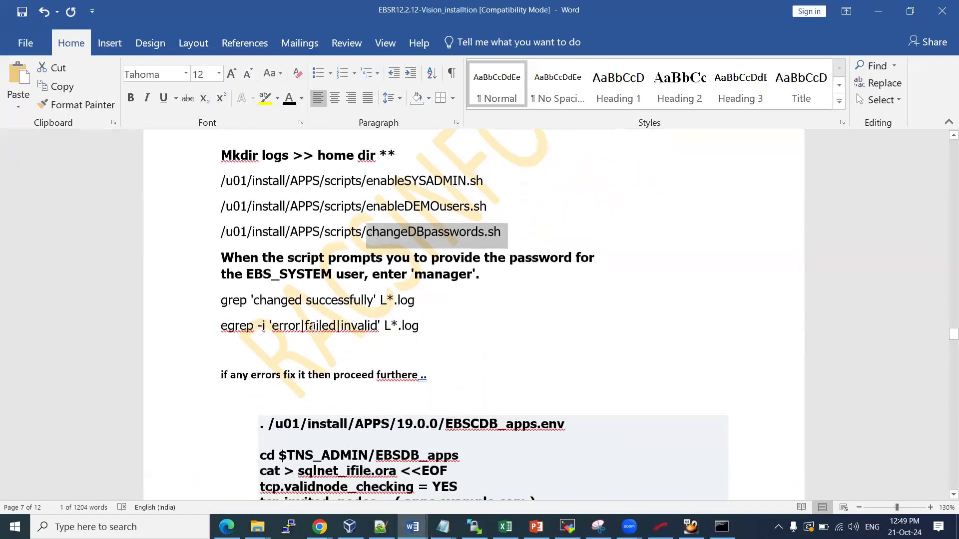
pyautogui.scroll(-2, 312, 323)
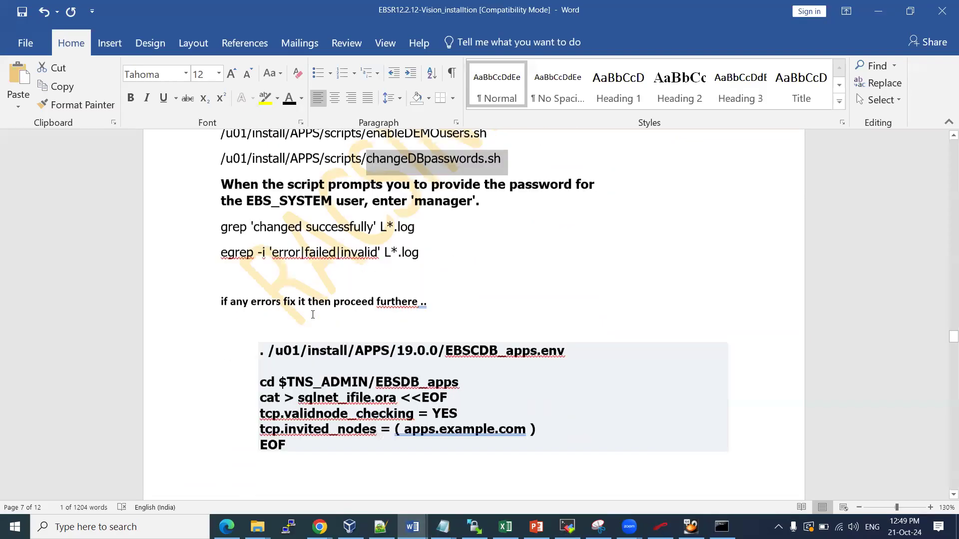
pyautogui.scroll(-2, 313, 315)
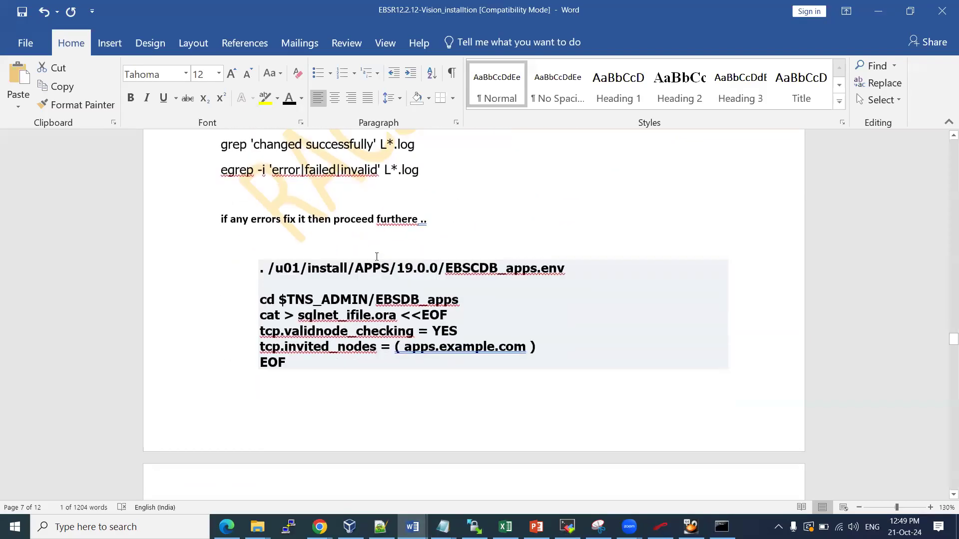
pyautogui.scroll(-11, 376, 255)
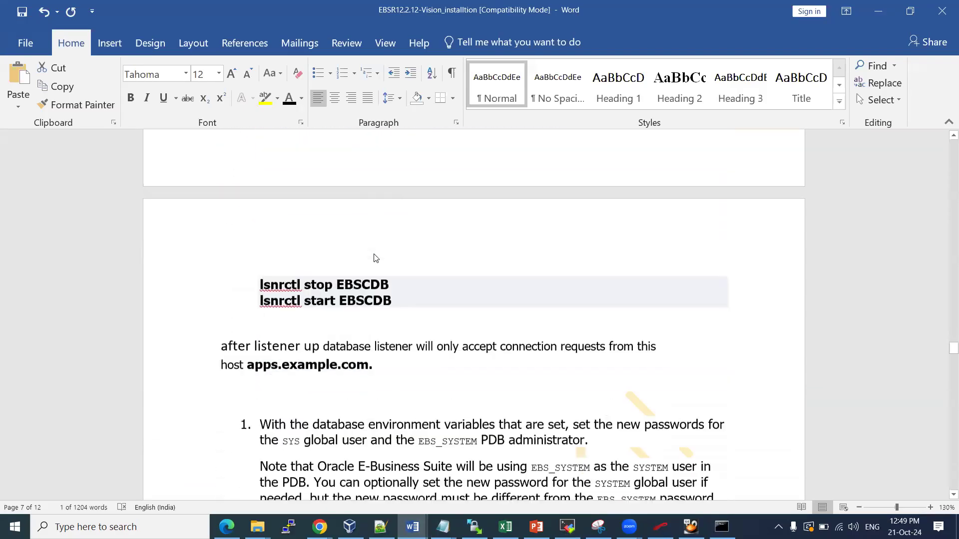
pyautogui.scroll(-2, 374, 253)
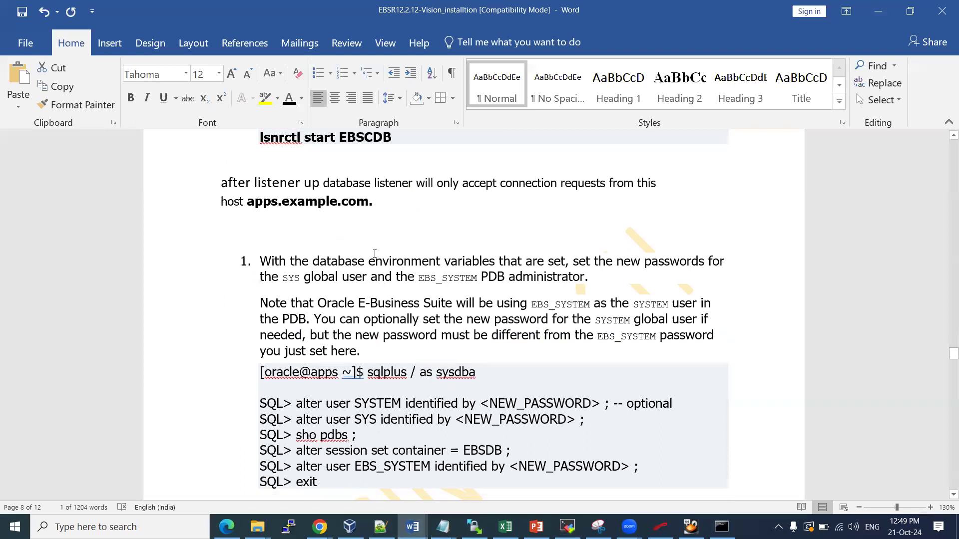
# Highlight the SYS and EBS_SYSTEM ALTER USER statements, then return to the MobaXterm session
pyautogui.moveTo(355, 389); pyautogui.dragTo(487, 387)
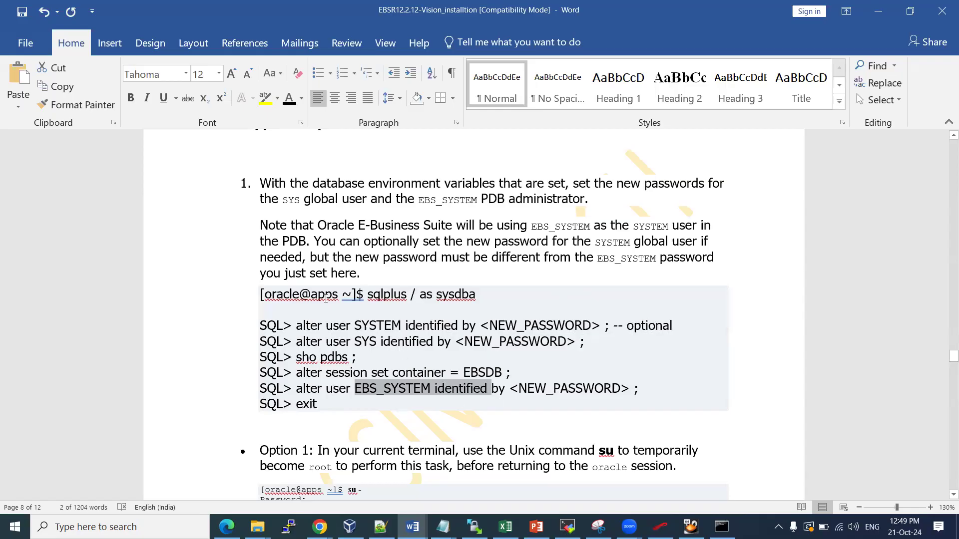
pyautogui.moveTo(324, 335); pyautogui.dragTo(465, 341)
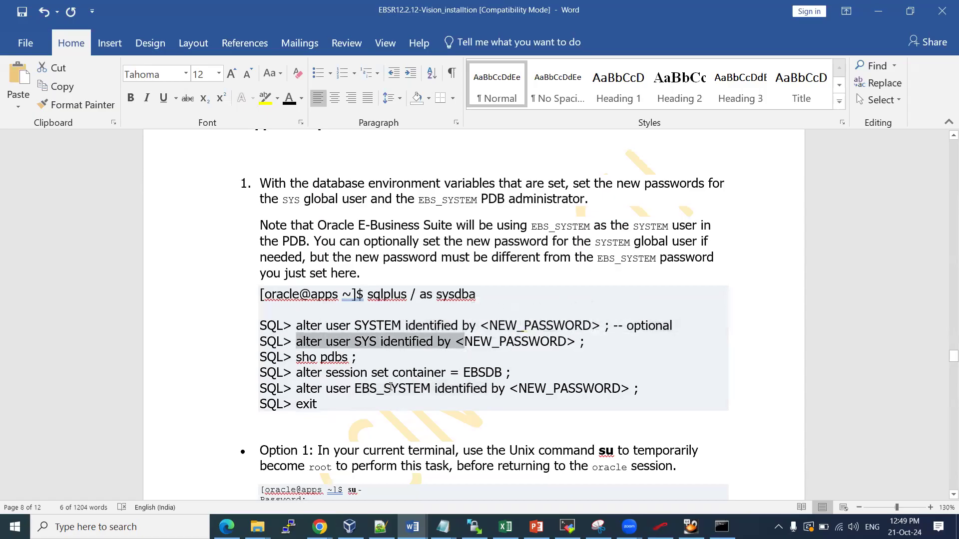
pyautogui.moveTo(371, 388); pyautogui.dragTo(439, 395)
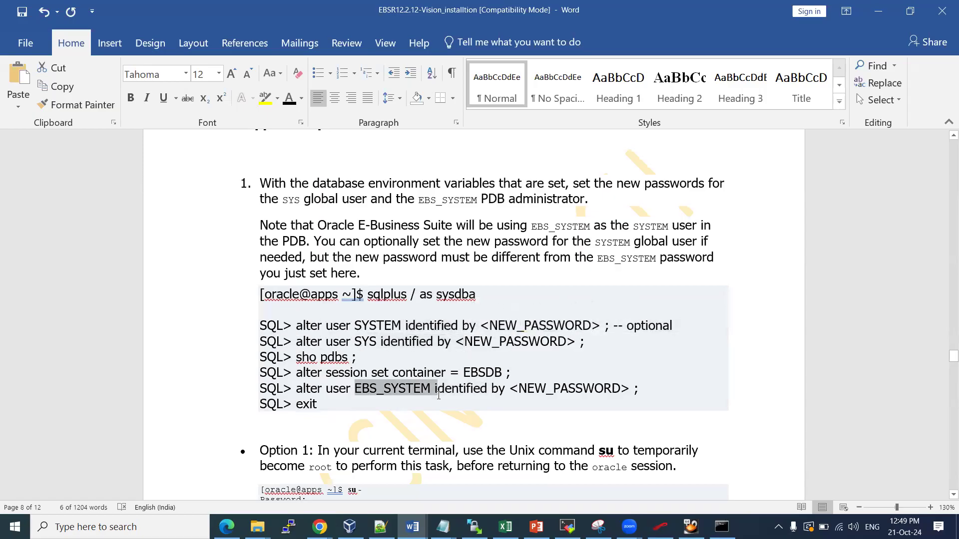
pyautogui.click(289, 357)
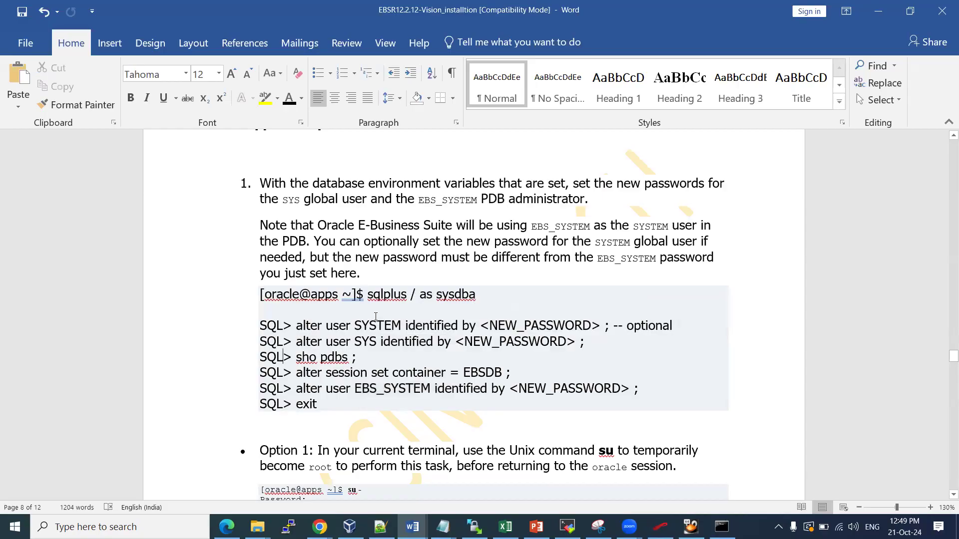
pyautogui.hotkey('alt', 'Tab')
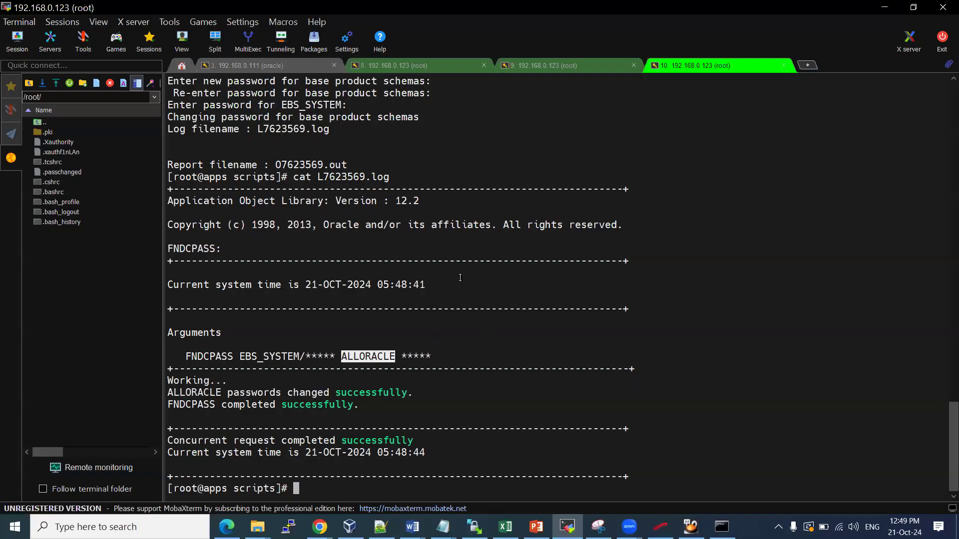
# List the scripts folder and confirm the current directory with pwd
pyautogui.write('ls')
pyautogui.press('Return')
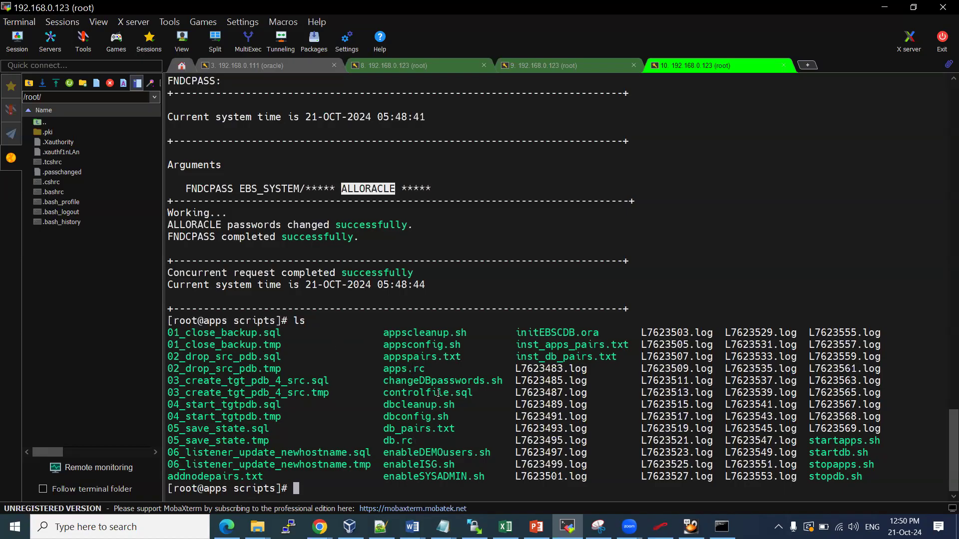
pyautogui.write('pwd')
pyautogui.press('Return')
pyautogui.write(';s')
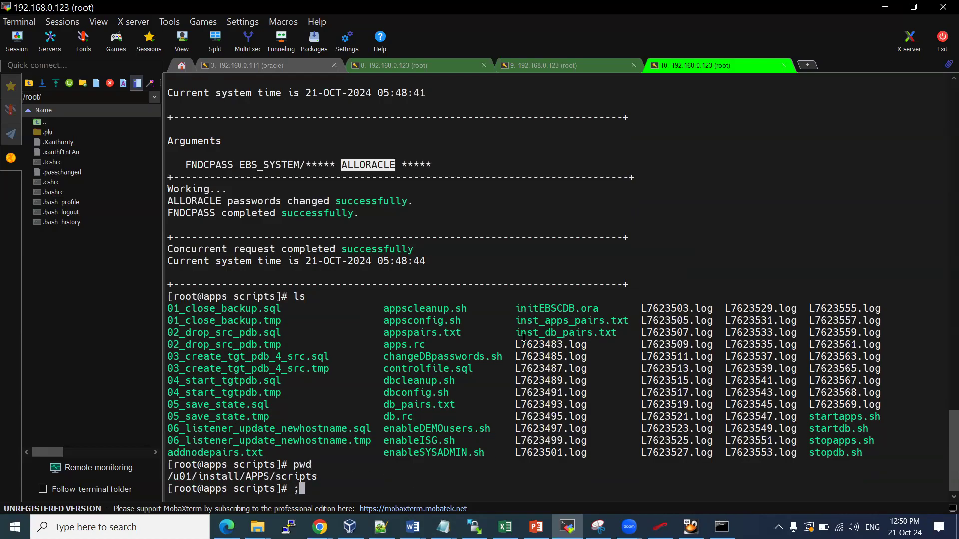
pyautogui.press('Return')
pyautogui.write('ls')
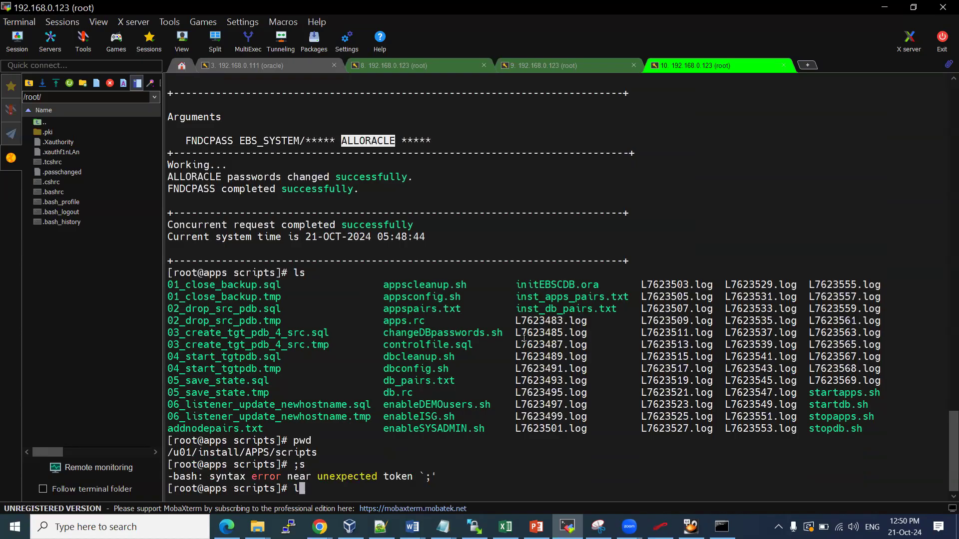
pyautogui.press('Return')
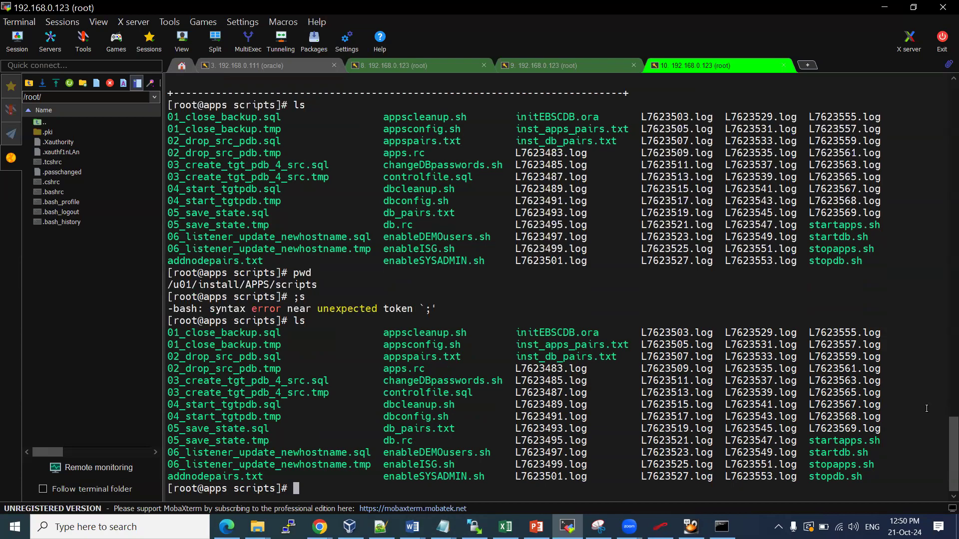
# Run 'sh startapps.sh' as root and highlight the error requiring the oracle user
pyautogui.doubleClick(829, 441)
pyautogui.press('super+c')
pyautogui.write('sh')
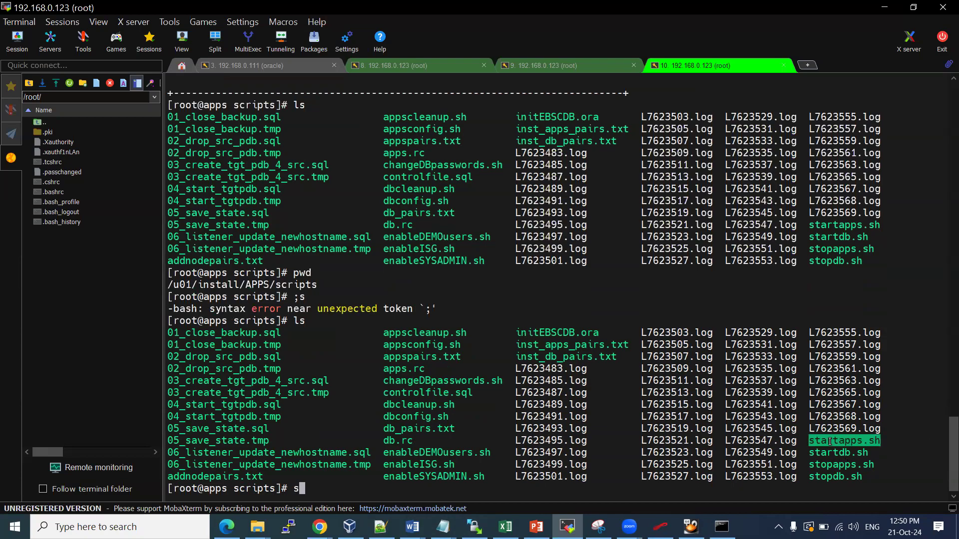
pyautogui.rightClick(830, 441)
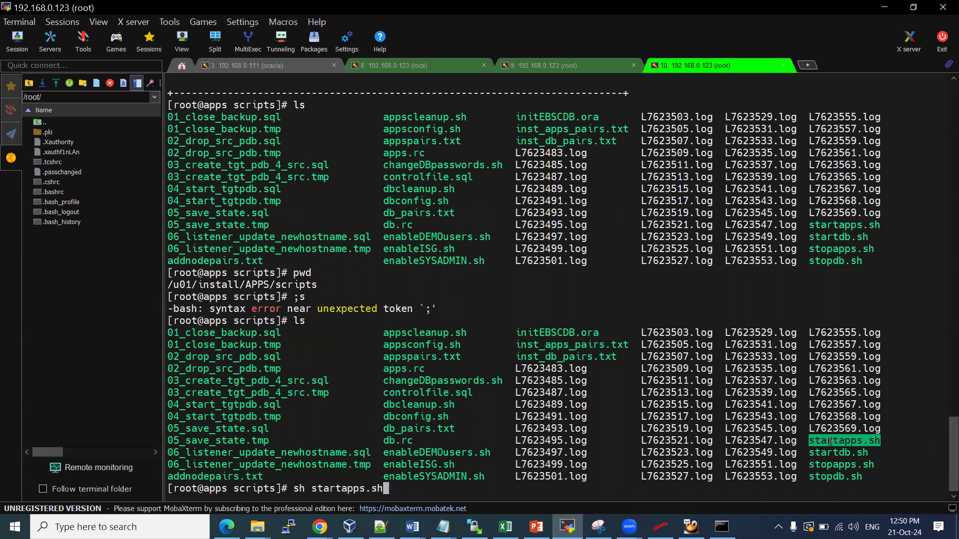
pyautogui.press('Return')
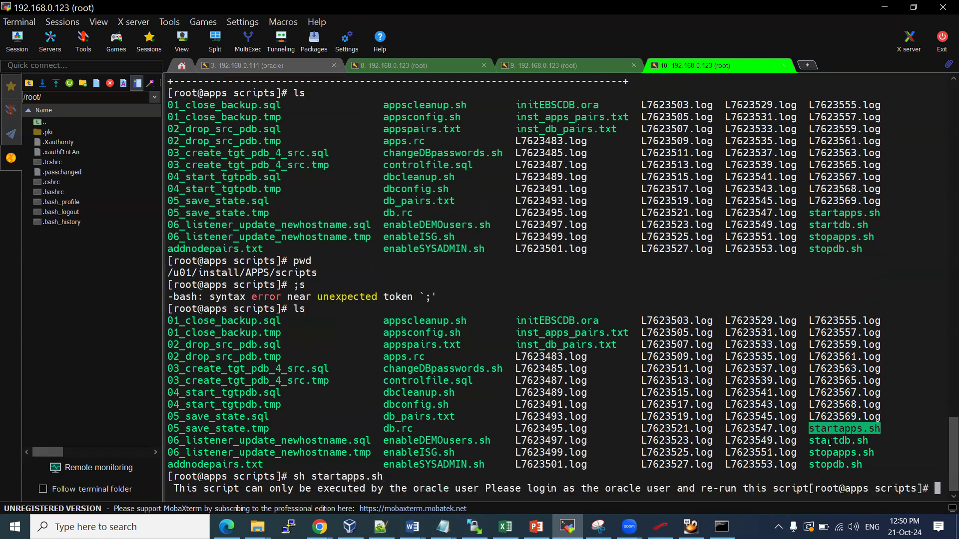
pyautogui.moveTo(452, 488); pyautogui.dragTo(737, 492)
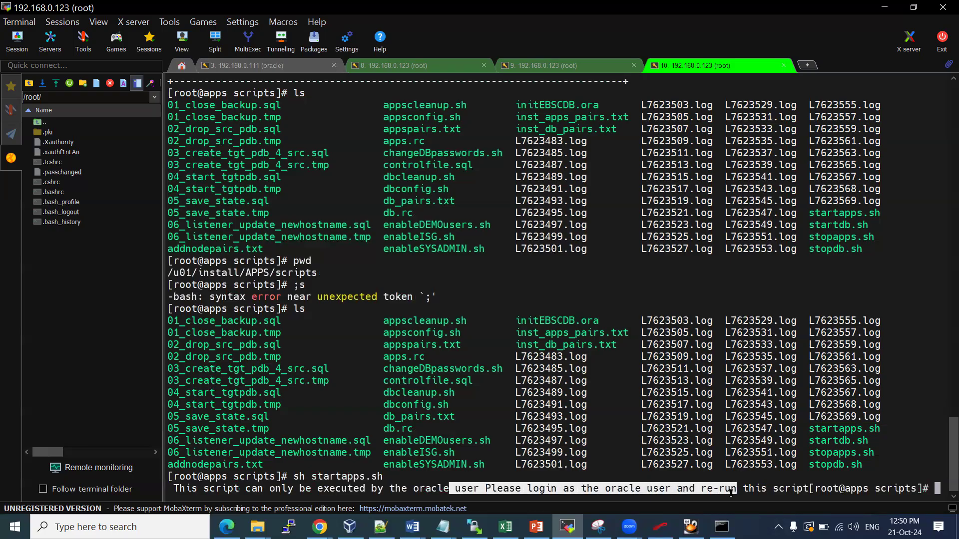
pyautogui.press('Return')
pyautogui.press('Return')
pyautogui.press('Return')
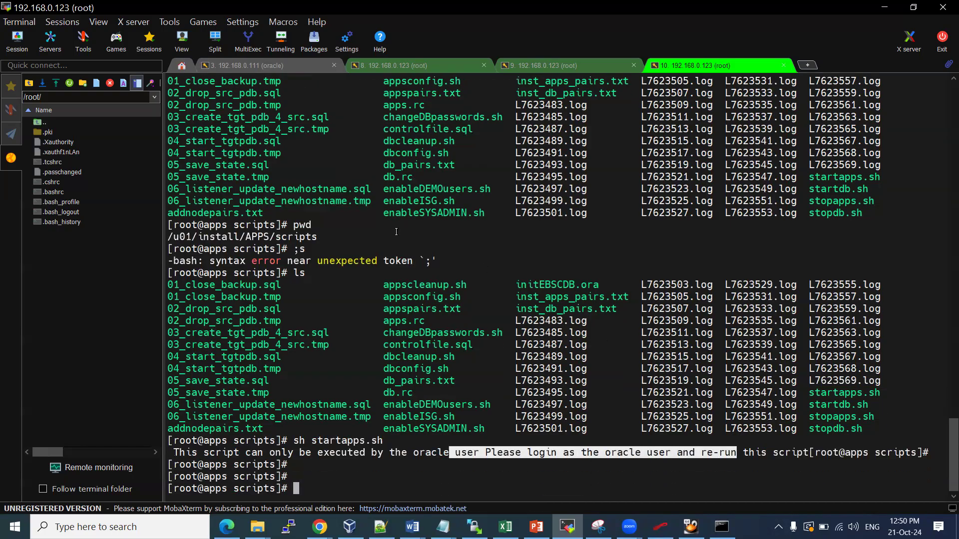
# List the scripts with ls -ltr to show startapps.sh is owned by oracle
pyautogui.write('ls -ltr')
pyautogui.press('Return')
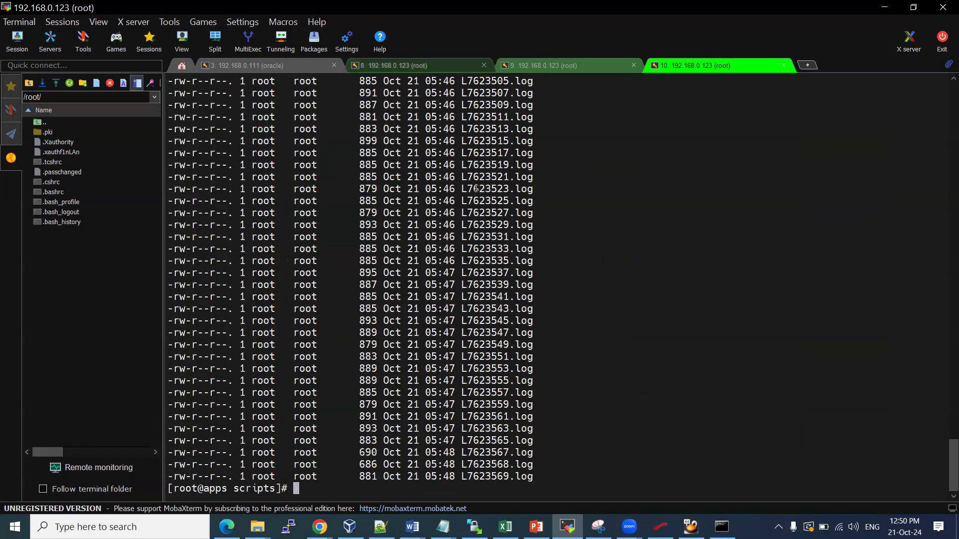
pyautogui.scroll(12, 360, 167)
pyautogui.scroll(4, 360, 166)
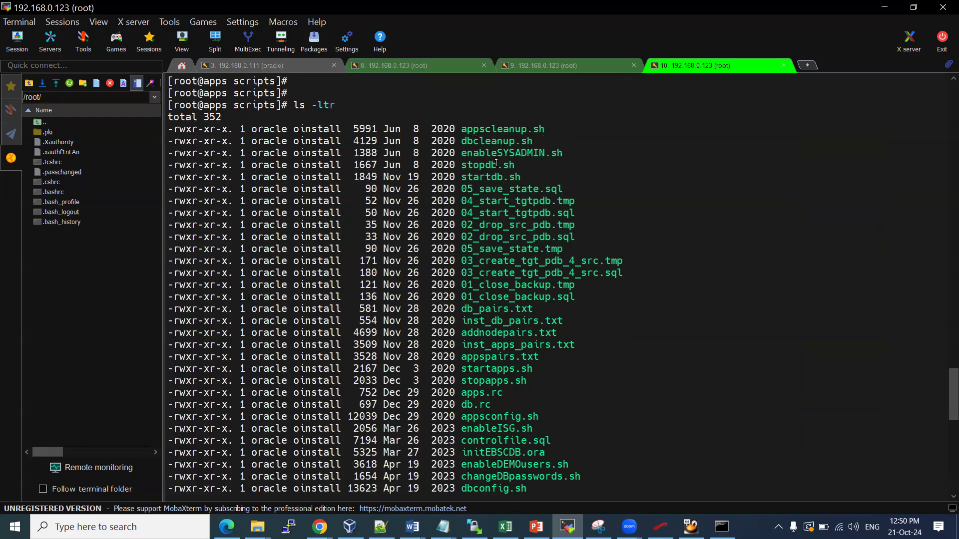
pyautogui.doubleClick(491, 369)
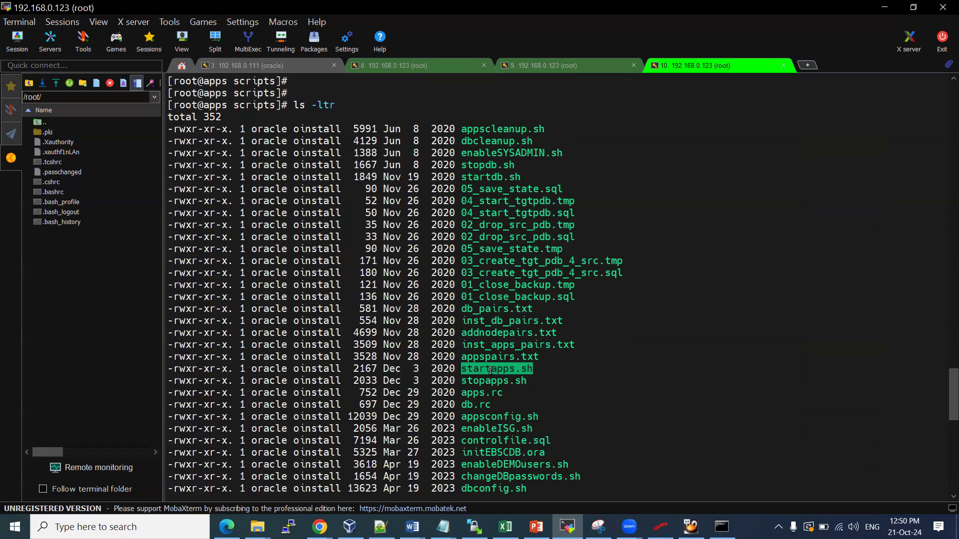
# Switch to the oracle user and change to /u01/install/APPS/scripts/
pyautogui.write('su - oracle')
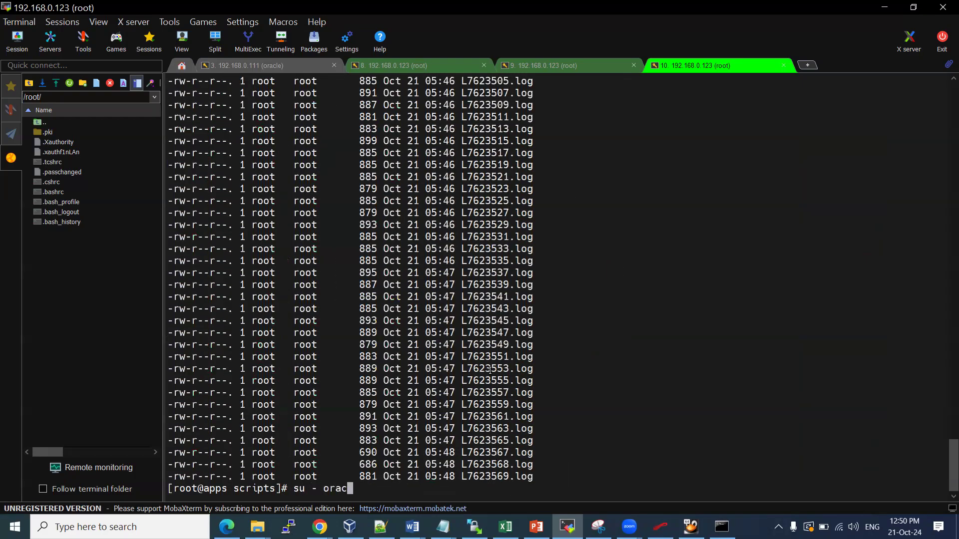
pyautogui.press('Return')
pyautogui.press('Return')
pyautogui.press('Return')
pyautogui.write('cd /u')
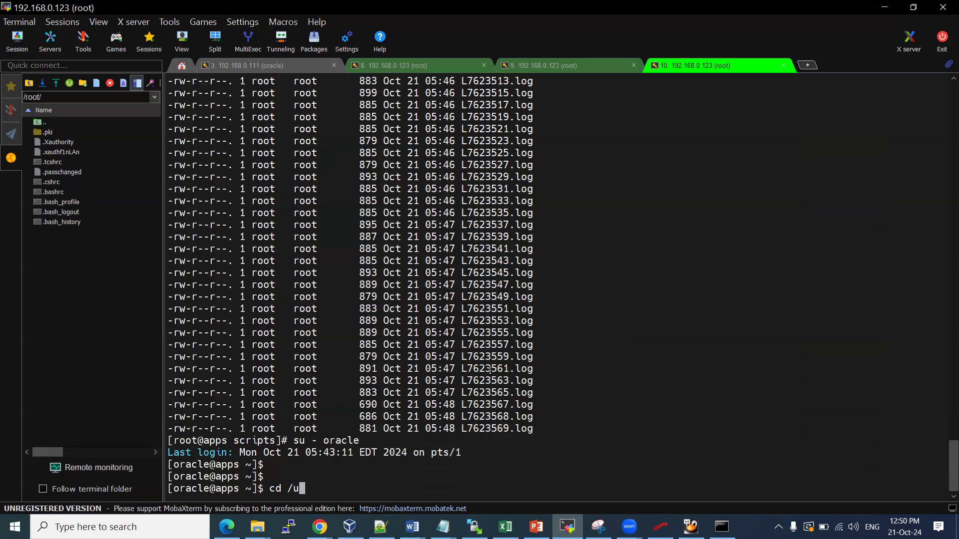
pyautogui.write('01/install/APPS/scripts/')
pyautogui.press('Return')
# Check running processes, confirming the EBSCDB smon and tns listener processes are up
pyautogui.write('ps -ef')
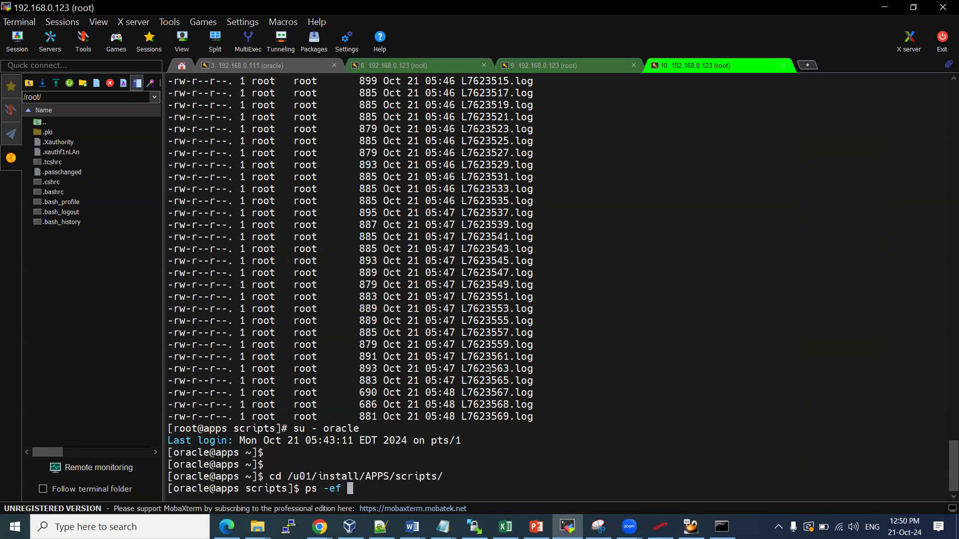
pyautogui.press('Return')
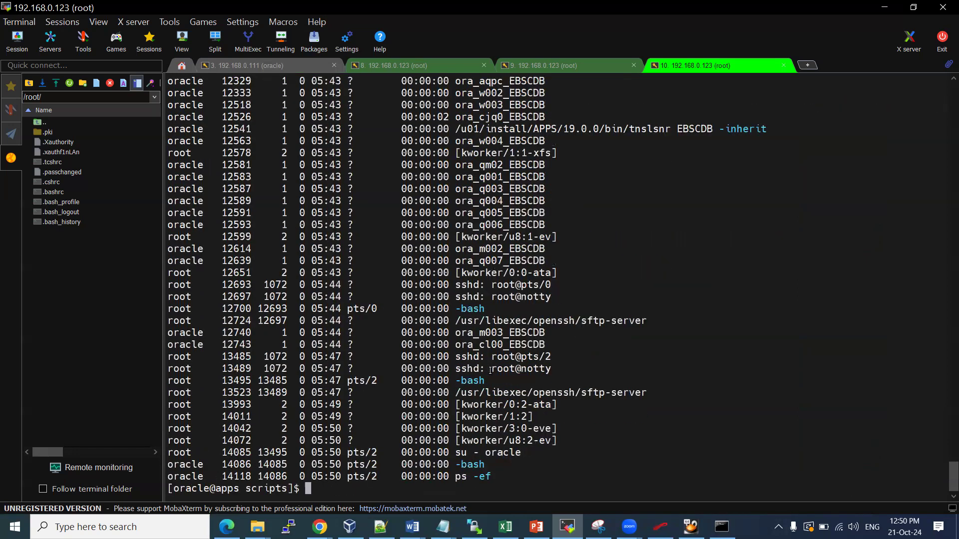
pyautogui.write('ps -ef |grep smon')
pyautogui.press('Return')
pyautogui.press('Up')
pyautogui.press('BackSpace')
pyautogui.press('BackSpace')
pyautogui.press('BackSpace')
pyautogui.press('BackSpace')
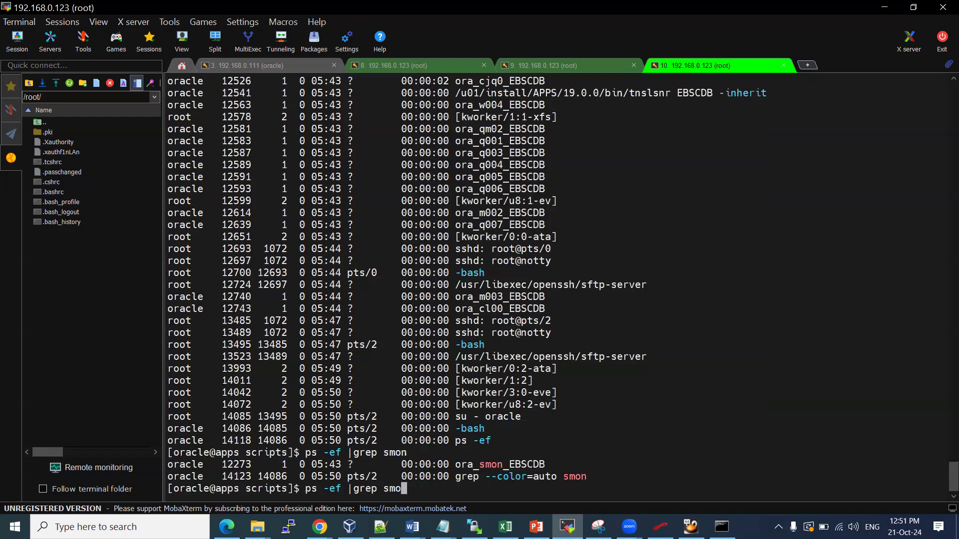
pyautogui.write('tns')
pyautogui.press('Return')
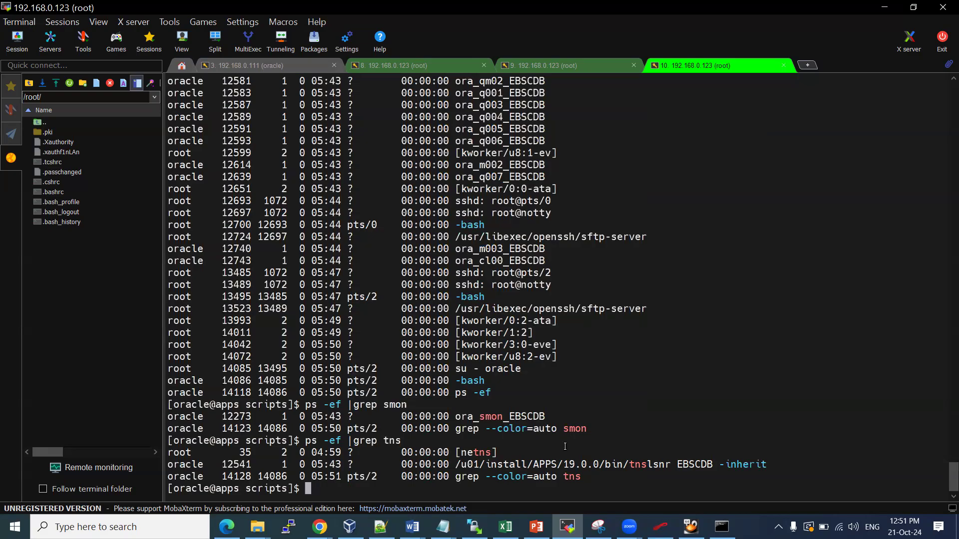
# Run 'sh startapps.sh' as the oracle user to start the application tier
pyautogui.write('startapps.sh')
pyautogui.press('Left')
pyautogui.press('Left')
pyautogui.press('Left')
pyautogui.press('Left')
pyautogui.press('Left')
pyautogui.press('Left')
pyautogui.press('Left')
pyautogui.press('Left')
pyautogui.press('Left')
pyautogui.press('Left')
pyautogui.press('Left')
pyautogui.press('Left')
pyautogui.write('sh')
pyautogui.press('Return')
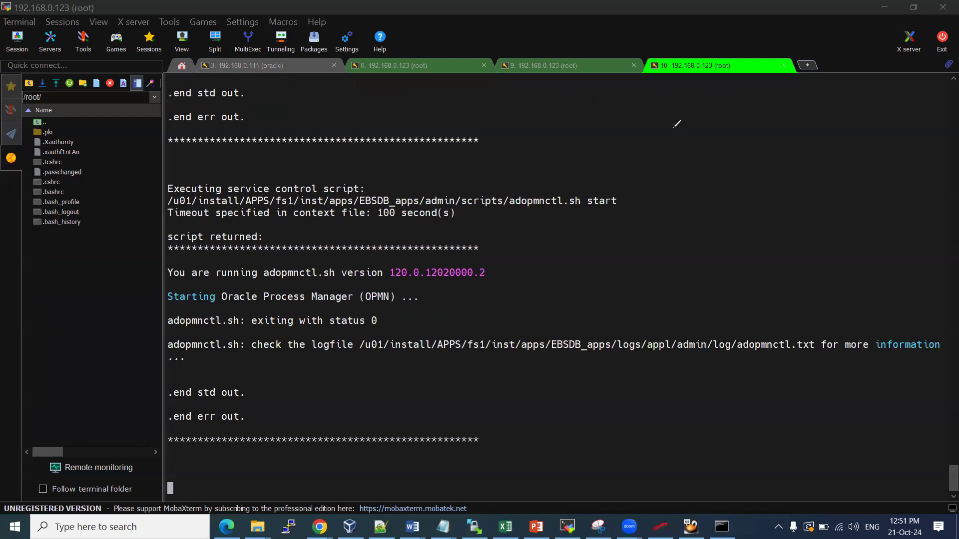
# Sketch a server box on screen with the pen and circle the root session
pyautogui.moveTo(762, 112)
pyautogui.mouseDown()
pyautogui.moveTo(868, 162)
pyautogui.moveTo(761, 256)
pyautogui.moveTo(758, 119)
pyautogui.mouseUp()
pyautogui.moveTo(659, 89)
pyautogui.mouseDown()
pyautogui.moveTo(743, 64)
pyautogui.moveTo(663, 58)
pyautogui.moveTo(655, 95)
pyautogui.mouseUp()
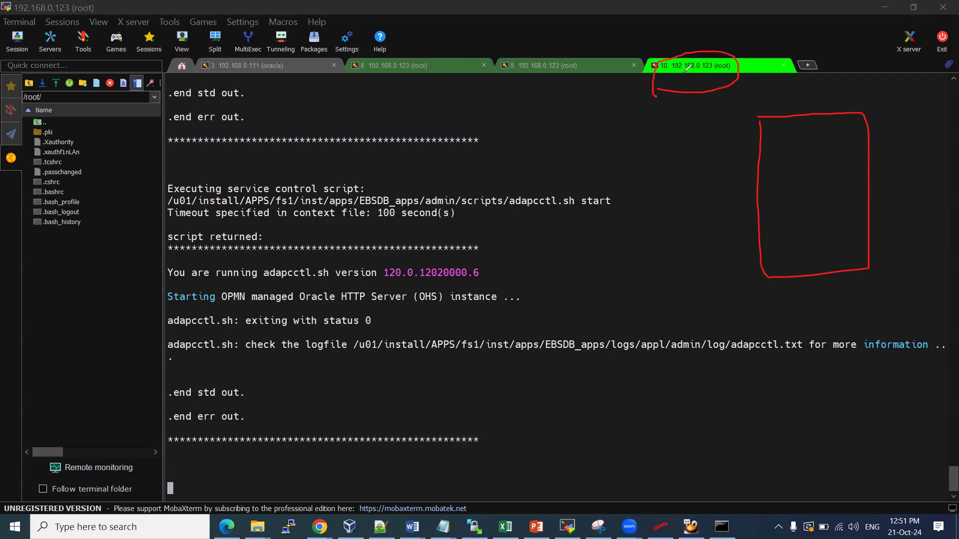
pyautogui.moveTo(762, 100)
pyautogui.mouseDown()
pyautogui.moveTo(794, 111)
pyautogui.moveTo(832, 86)
pyautogui.moveTo(887, 73)
pyautogui.mouseUp()
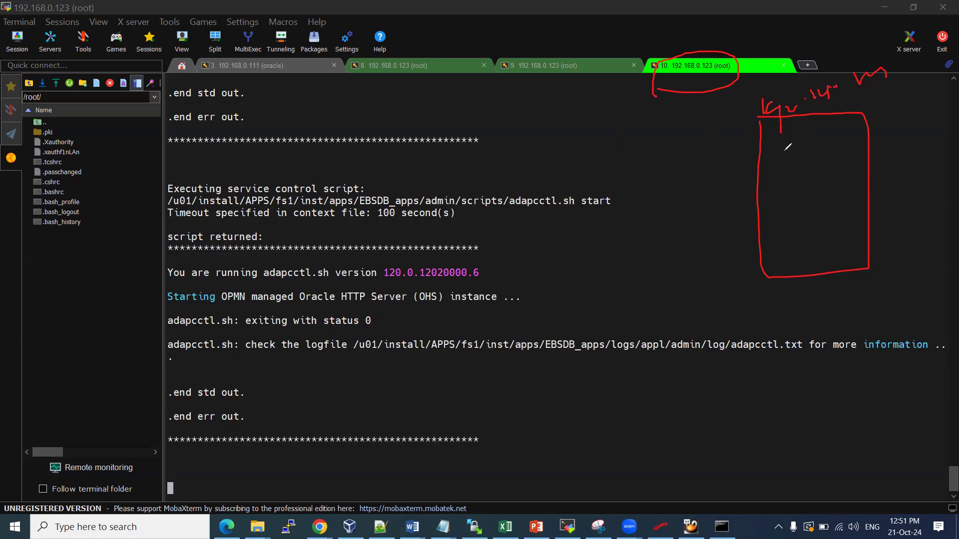
pyautogui.moveTo(757, 255); pyautogui.dragTo(863, 241)
pyautogui.moveTo(730, 258); pyautogui.dragTo(742, 272)
pyautogui.moveTo(722, 275)
pyautogui.mouseDown()
pyautogui.moveTo(743, 272)
pyautogui.moveTo(739, 293)
pyautogui.moveTo(763, 290)
pyautogui.mouseUp()
pyautogui.moveTo(740, 306)
pyautogui.mouseDown()
pyautogui.moveTo(763, 299)
pyautogui.moveTo(747, 312)
pyautogui.moveTo(758, 310)
pyautogui.mouseUp()
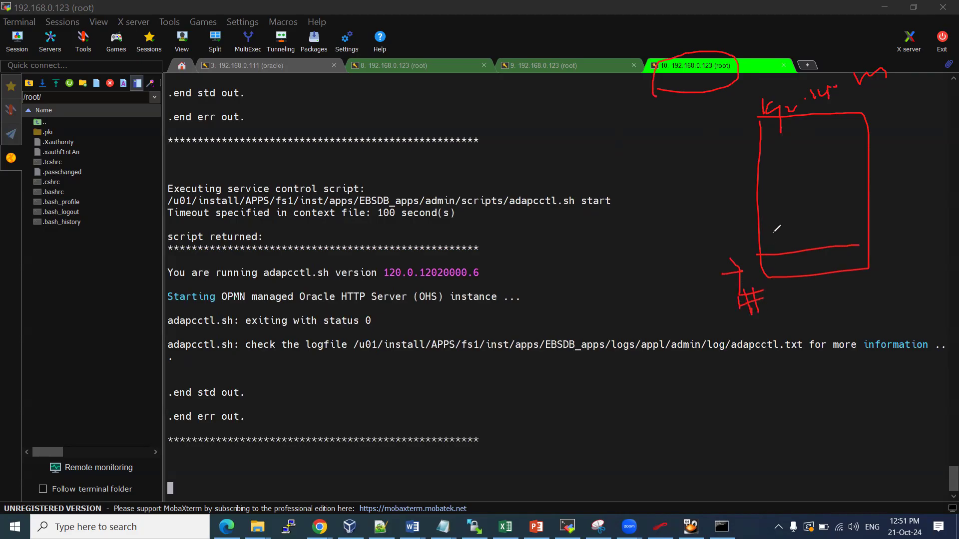
# Divide the server sketch into database and application tier sections with labels and arrows
pyautogui.moveTo(756, 227); pyautogui.dragTo(863, 210)
pyautogui.moveTo(809, 226)
pyautogui.mouseDown()
pyautogui.moveTo(818, 226)
pyautogui.moveTo(815, 239)
pyautogui.mouseUp()
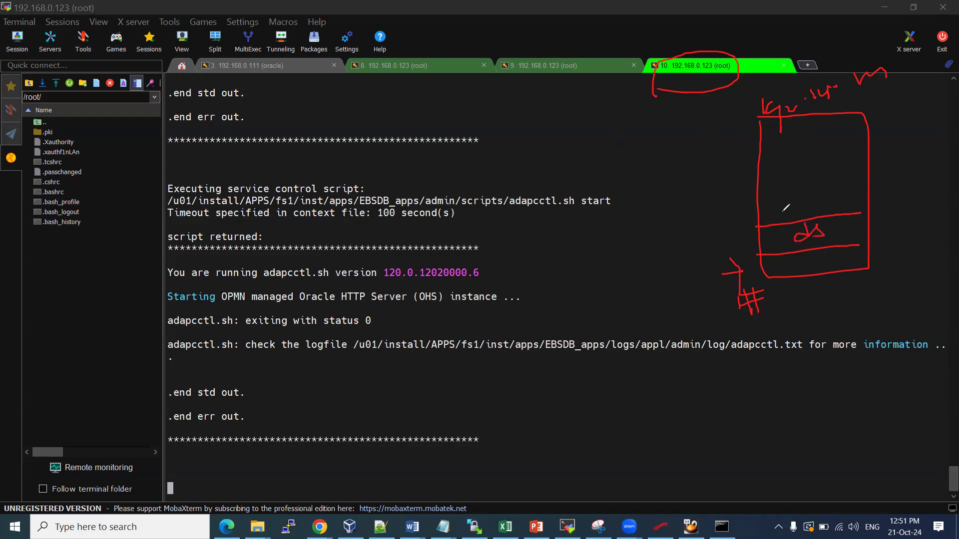
pyautogui.moveTo(758, 195); pyautogui.dragTo(852, 181)
pyautogui.moveTo(807, 205); pyautogui.dragTo(840, 203)
pyautogui.moveTo(754, 245); pyautogui.dragTo(780, 226)
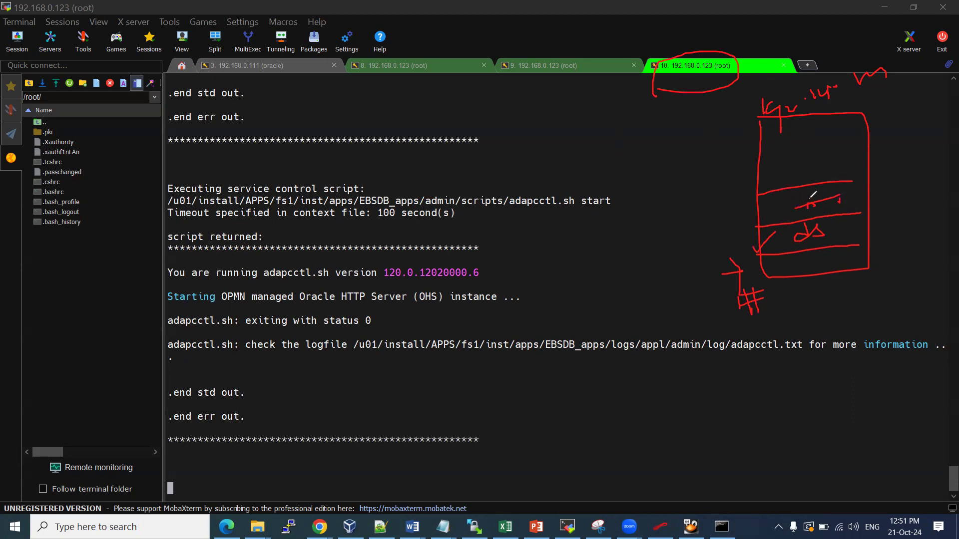
pyautogui.moveTo(806, 205); pyautogui.dragTo(809, 203)
pyautogui.moveTo(723, 208)
pyautogui.mouseDown()
pyautogui.moveTo(763, 200)
pyautogui.moveTo(750, 216)
pyautogui.mouseUp()
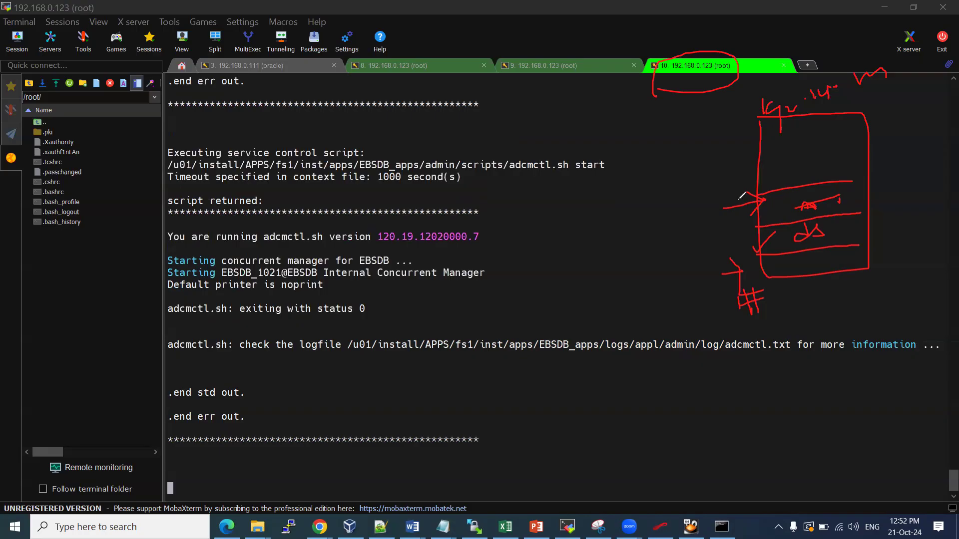
pyautogui.moveTo(818, 186)
pyautogui.mouseDown()
pyautogui.moveTo(798, 198)
pyautogui.moveTo(832, 214)
pyautogui.moveTo(835, 183)
pyautogui.moveTo(810, 187)
pyautogui.mouseUp()
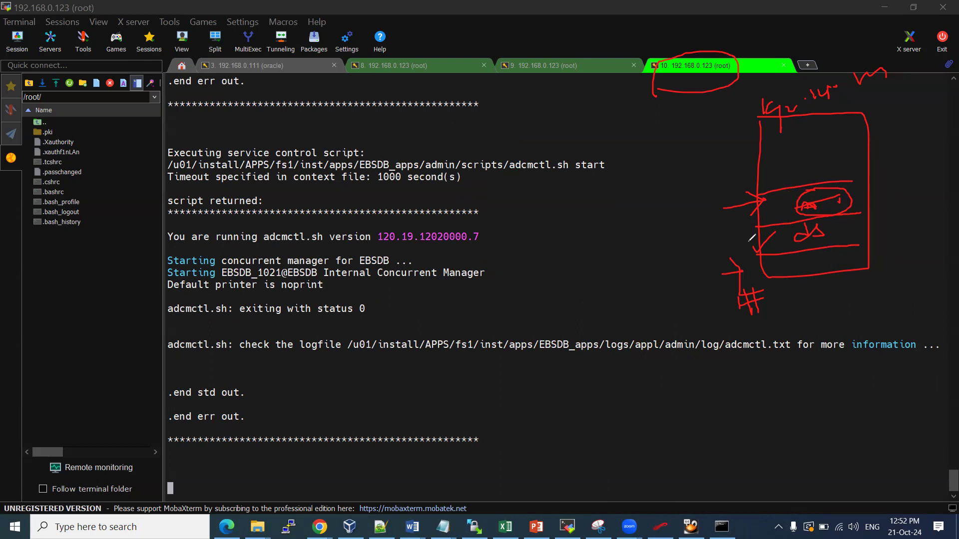
# Draw red arrows beside the terminal output and circle the handwritten Apps note
pyautogui.moveTo(625, 166)
pyautogui.mouseDown()
pyautogui.moveTo(635, 177)
pyautogui.moveTo(624, 174)
pyautogui.moveTo(651, 165)
pyautogui.mouseUp()
pyautogui.moveTo(657, 125); pyautogui.dragTo(671, 162)
pyautogui.moveTo(636, 114)
pyautogui.mouseDown()
pyautogui.moveTo(639, 132)
pyautogui.moveTo(644, 118)
pyautogui.mouseUp()
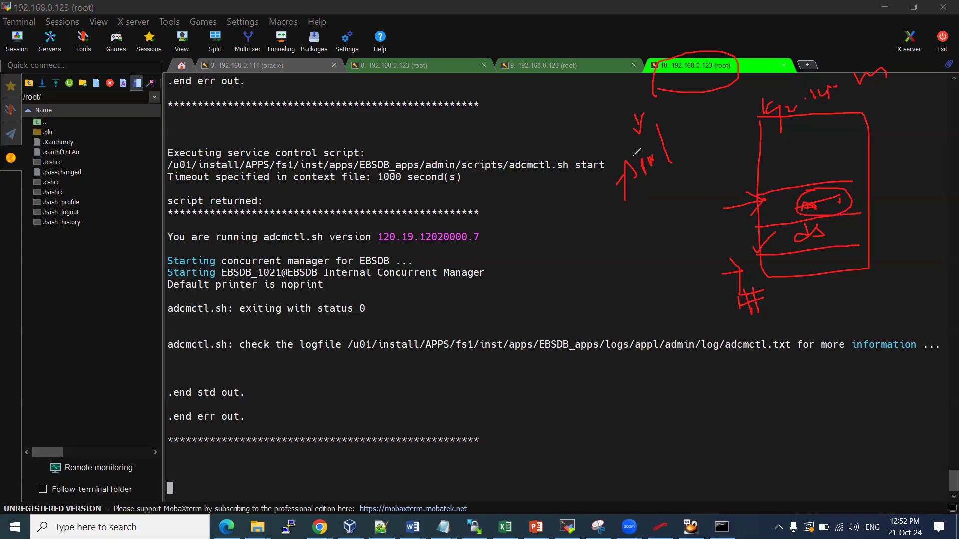
pyautogui.moveTo(619, 170)
pyautogui.mouseDown()
pyautogui.moveTo(641, 131)
pyautogui.moveTo(638, 205)
pyautogui.moveTo(631, 160)
pyautogui.mouseUp()
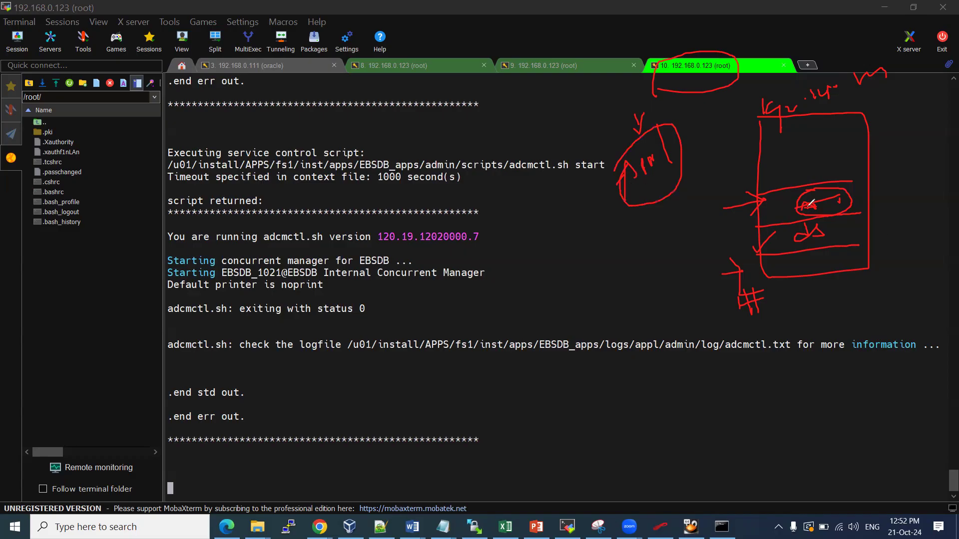
# Handwrite 'sql' below the Apps circle, mark the ds label, then clear all annotations
pyautogui.moveTo(644, 220)
pyautogui.mouseDown()
pyautogui.moveTo(658, 231)
pyautogui.moveTo(651, 235)
pyautogui.mouseUp()
pyautogui.moveTo(658, 222); pyautogui.dragTo(662, 236)
pyautogui.moveTo(670, 212)
pyautogui.mouseDown()
pyautogui.moveTo(676, 228)
pyautogui.moveTo(692, 202)
pyautogui.moveTo(712, 193)
pyautogui.moveTo(629, 237)
pyautogui.moveTo(720, 186)
pyautogui.mouseUp()
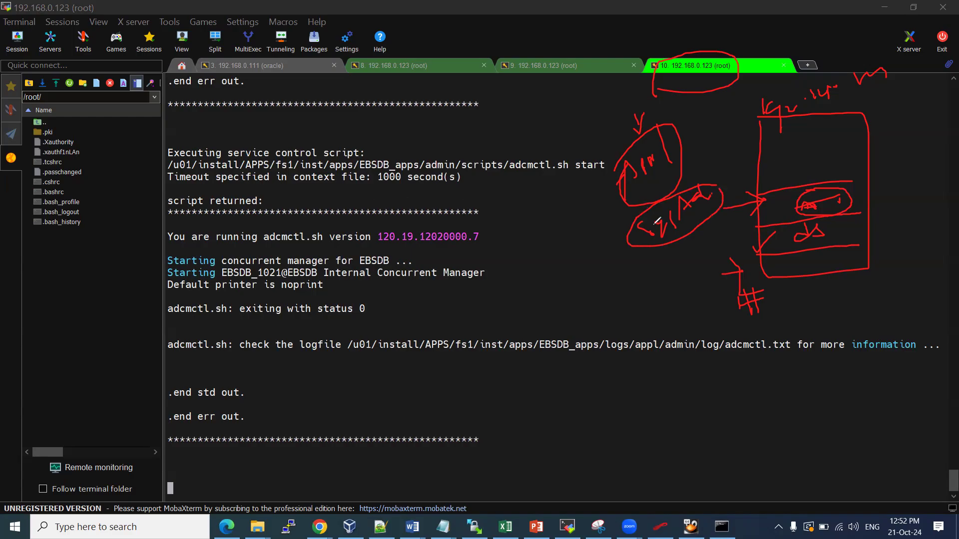
pyautogui.moveTo(600, 245); pyautogui.dragTo(618, 258)
pyautogui.moveTo(827, 224)
pyautogui.mouseDown()
pyautogui.moveTo(779, 241)
pyautogui.moveTo(822, 235)
pyautogui.mouseUp()
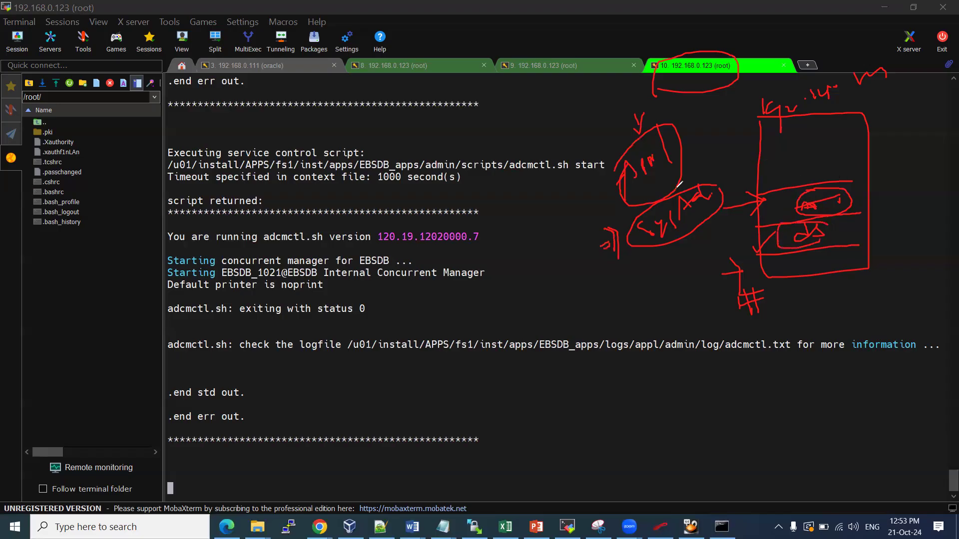
pyautogui.moveTo(672, 126)
pyautogui.mouseDown()
pyautogui.moveTo(661, 129)
pyautogui.moveTo(678, 186)
pyautogui.moveTo(642, 158)
pyautogui.moveTo(689, 180)
pyautogui.mouseUp()
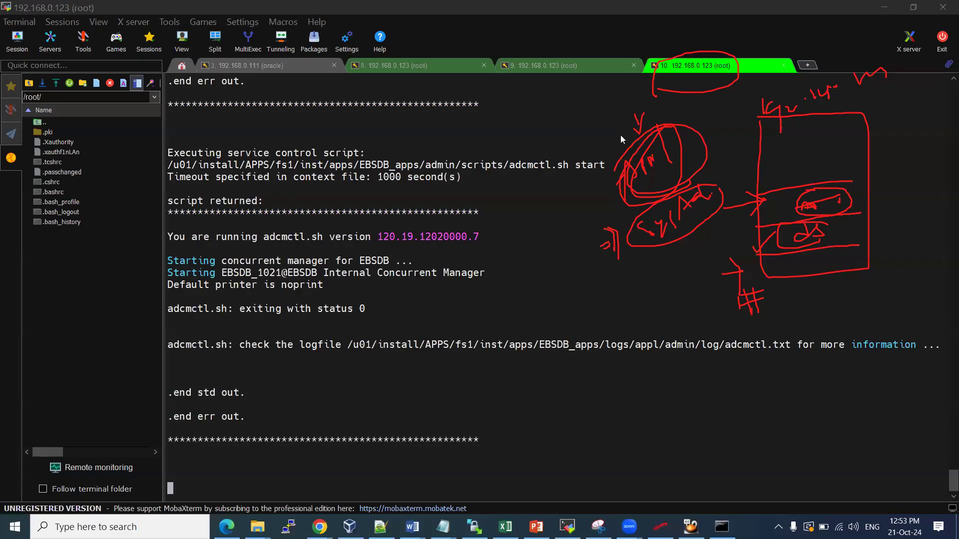
pyautogui.press('Escape')
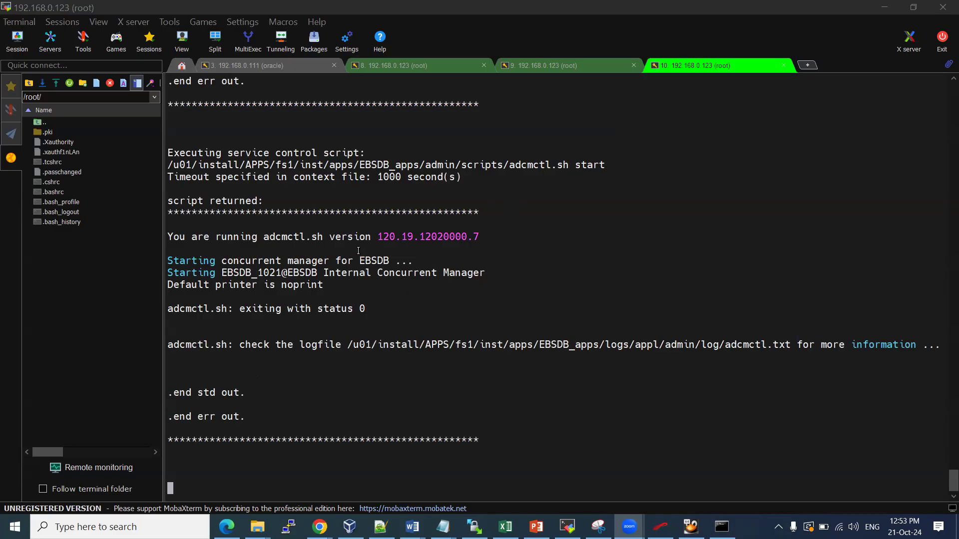
pyautogui.moveTo(319, 526)
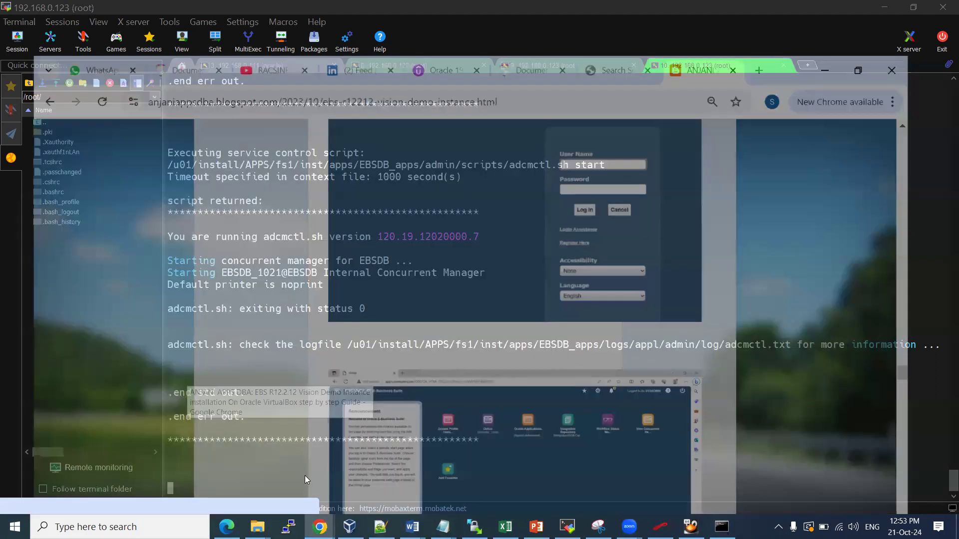
pyautogui.click(305, 475)
pyautogui.scroll(8, 293, 272)
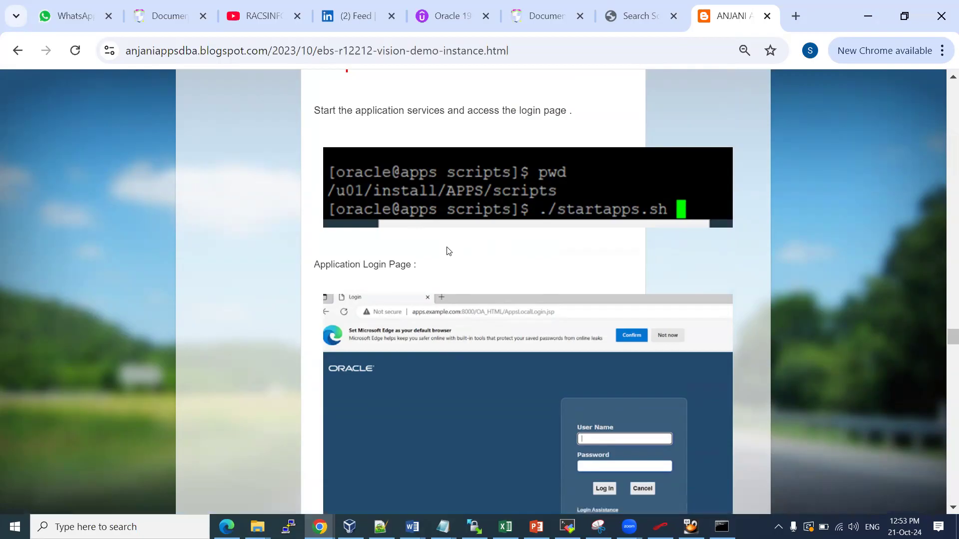
pyautogui.scroll(1, 448, 250)
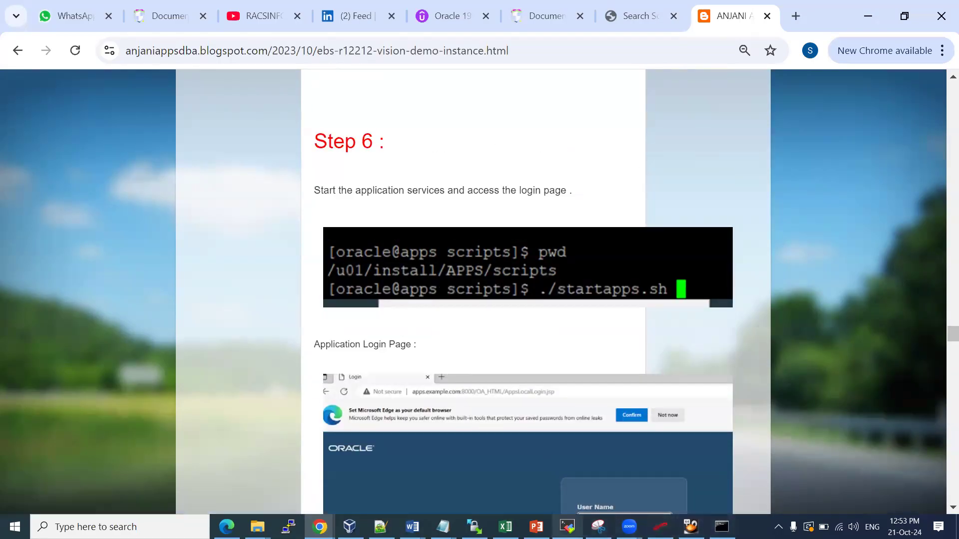
pyautogui.click(567, 527)
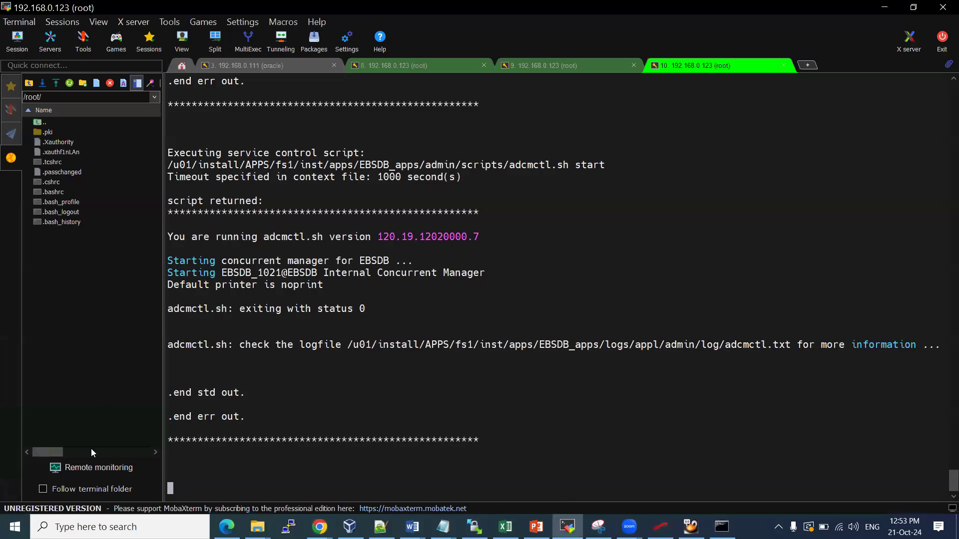
# Open File Explorer at C:\Windows, then bring the EBSR12.2.12 Vision installation Word guide forward
pyautogui.click(15, 526)
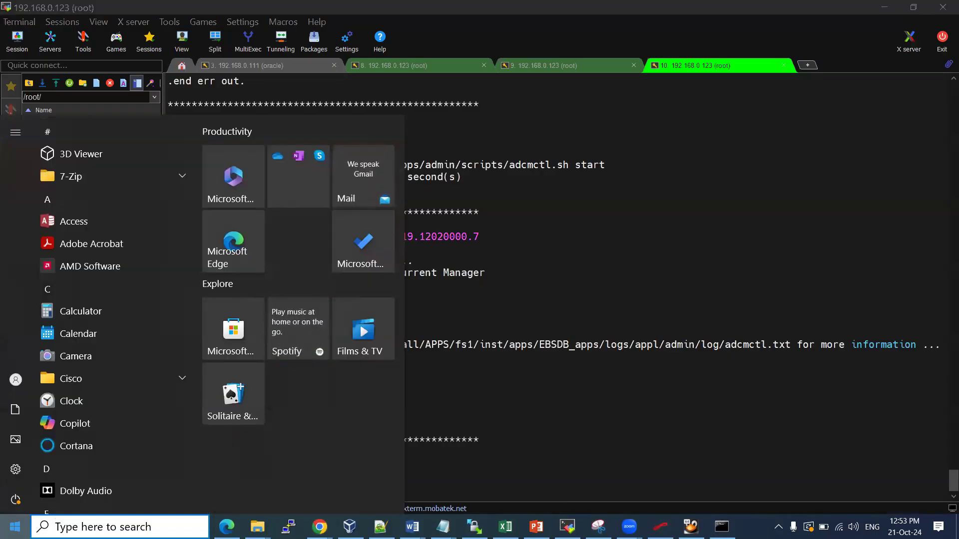
pyautogui.press('super+e')
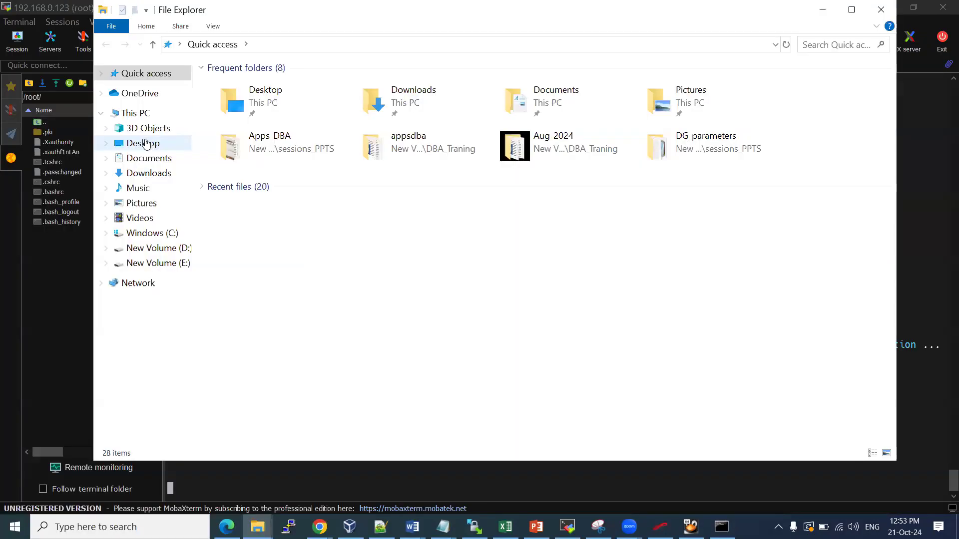
pyautogui.click(152, 233)
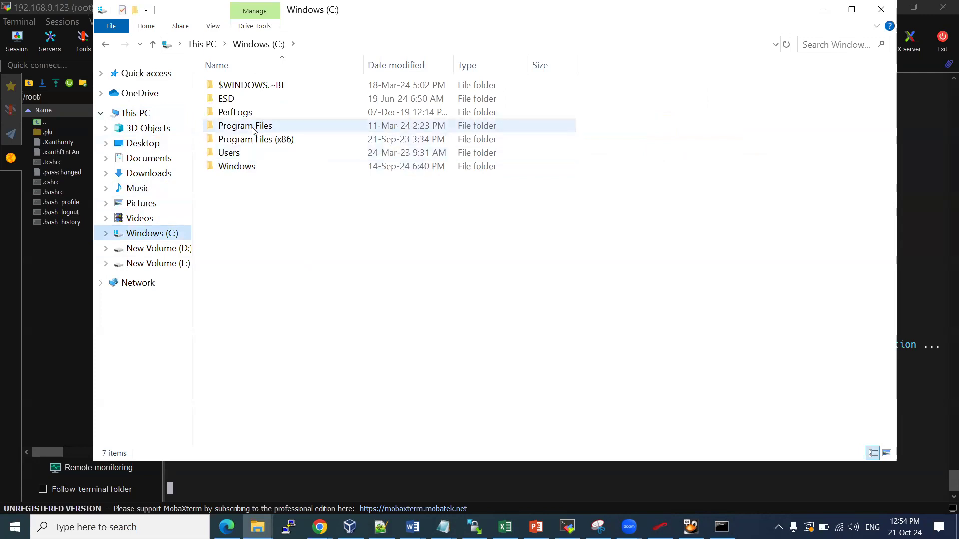
pyautogui.doubleClick(252, 165)
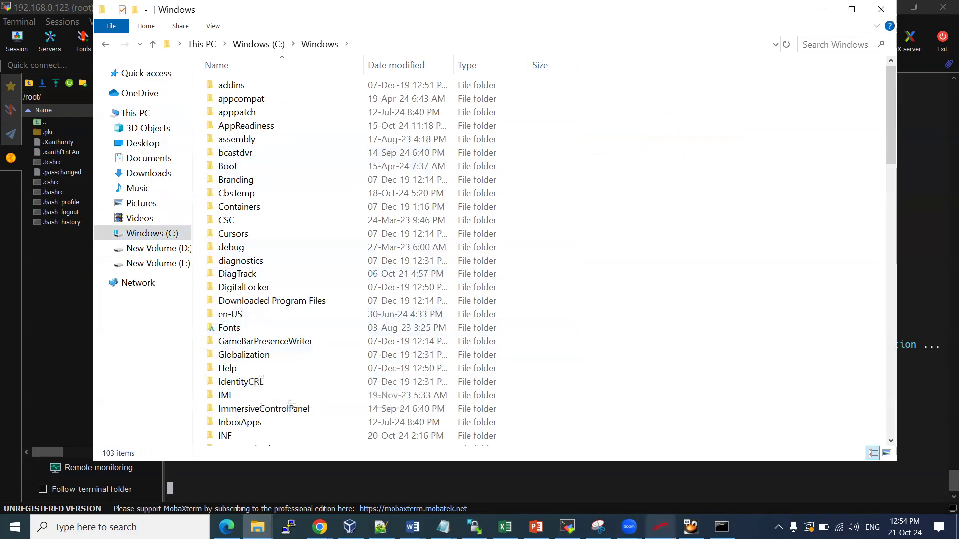
pyautogui.moveTo(412, 527)
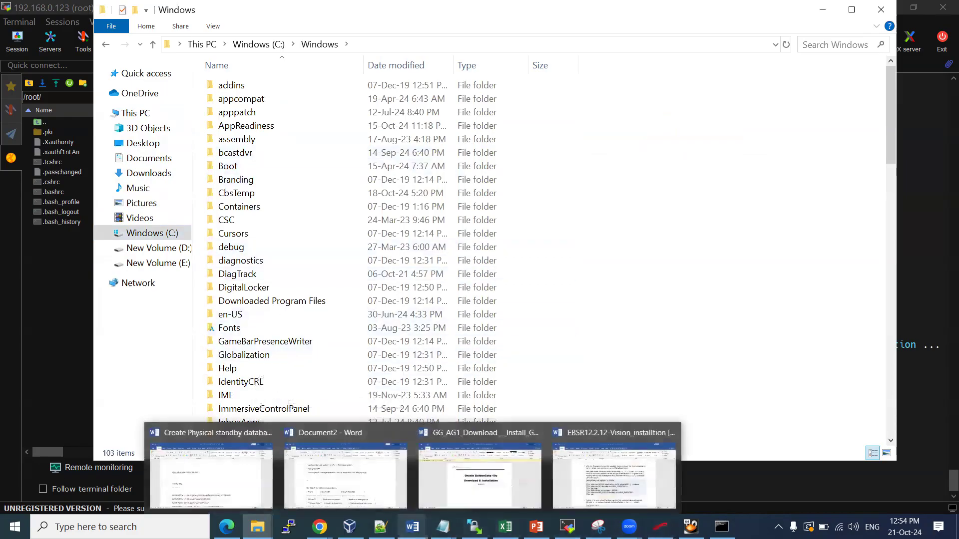
pyautogui.click(632, 472)
# Find the guide's c:\windows\system32\drivers\etc\hosts note, then return to the C:\Windows folder
pyautogui.scroll(-3, 444, 382)
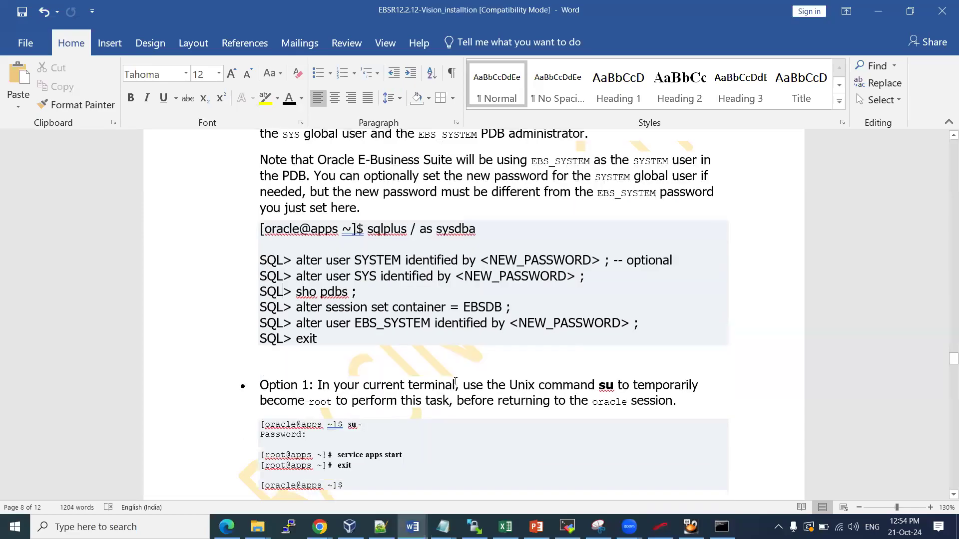
pyautogui.scroll(-8, 452, 370)
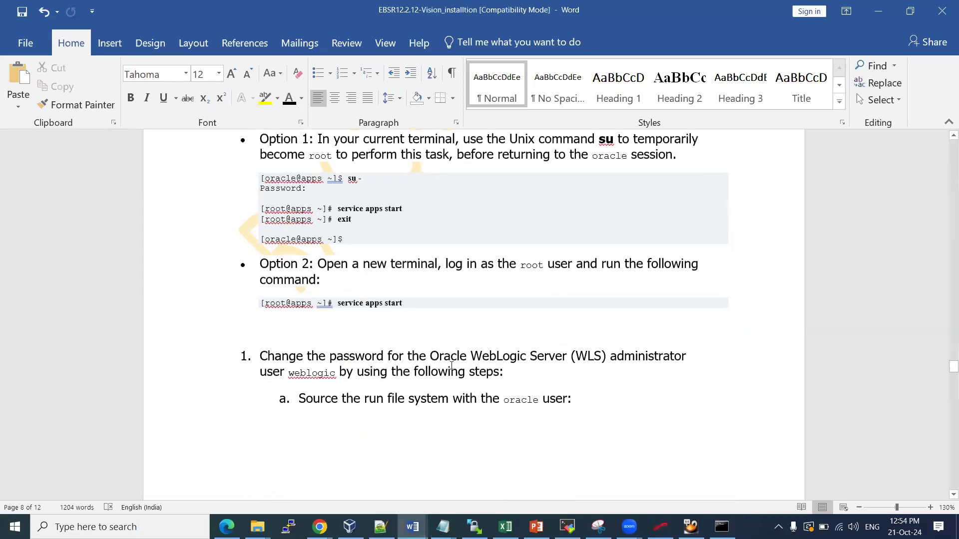
pyautogui.scroll(-6, 452, 363)
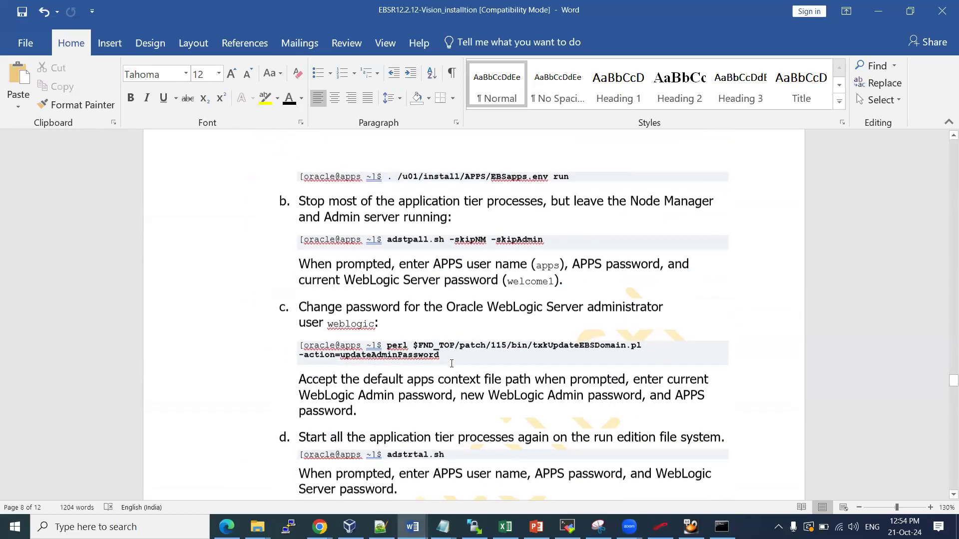
pyautogui.scroll(-6, 452, 357)
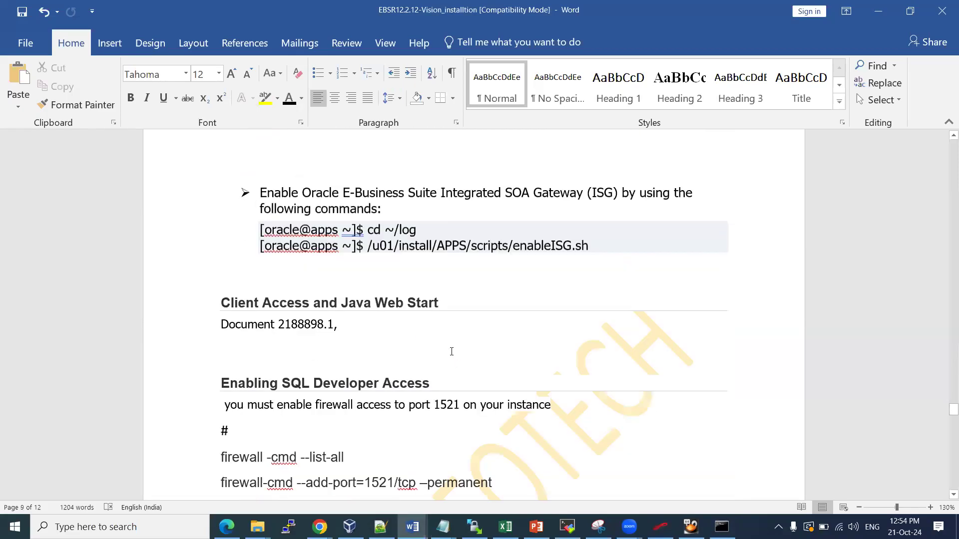
pyautogui.scroll(-4, 451, 352)
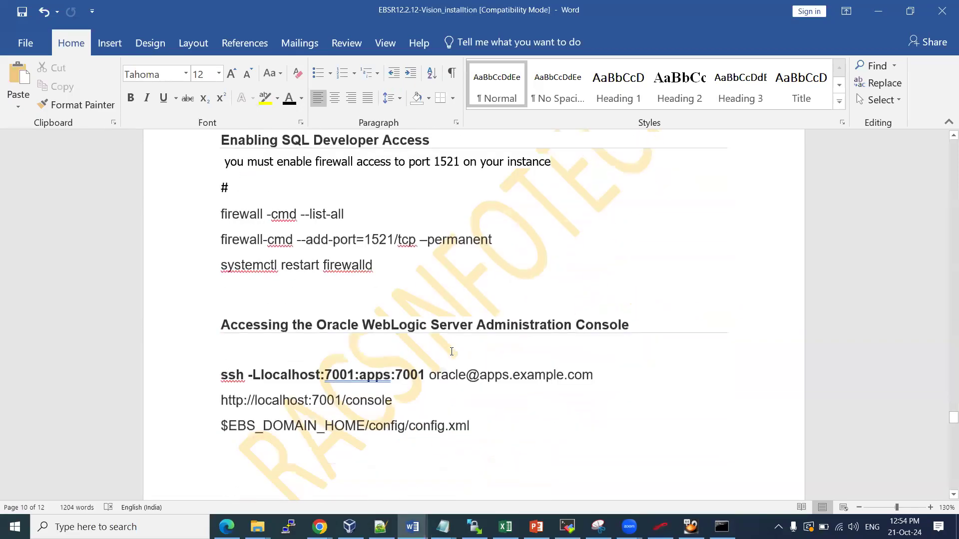
pyautogui.scroll(-4, 451, 352)
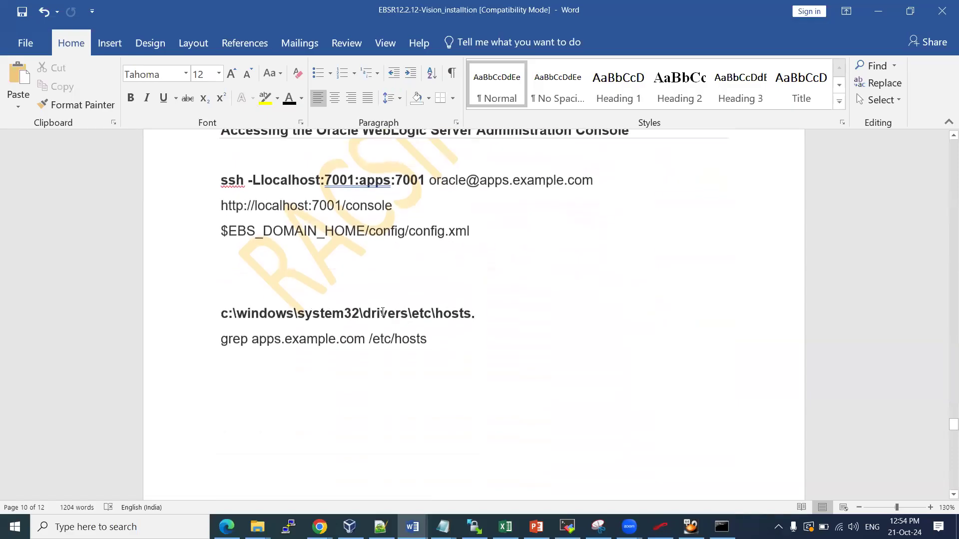
pyautogui.hotkey('alt', 'Tab')
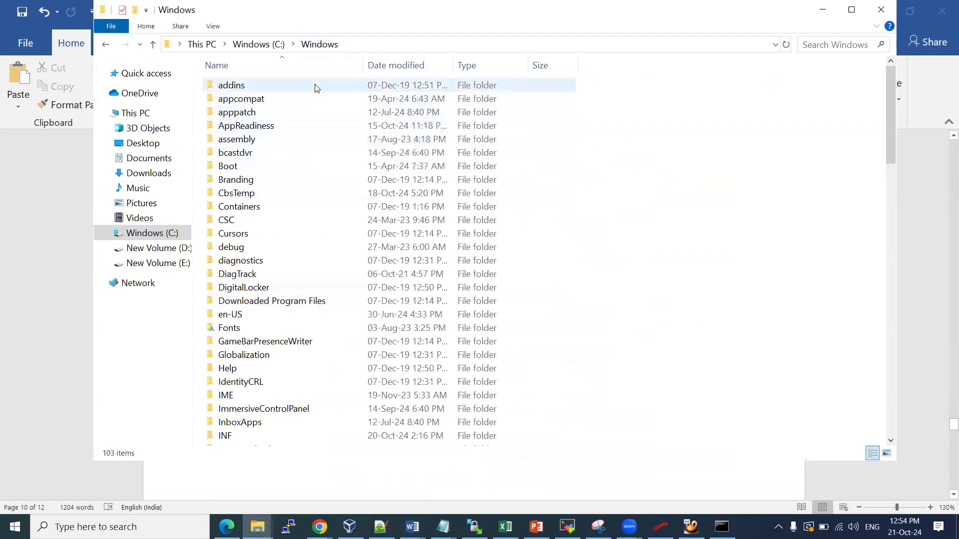
# Navigate File Explorer to C:\Windows\System32\drivers\etc, checking the path in the Word guide
pyautogui.hotkey('alt', 'Tab')
pyautogui.hotkey('alt', 'Tab')
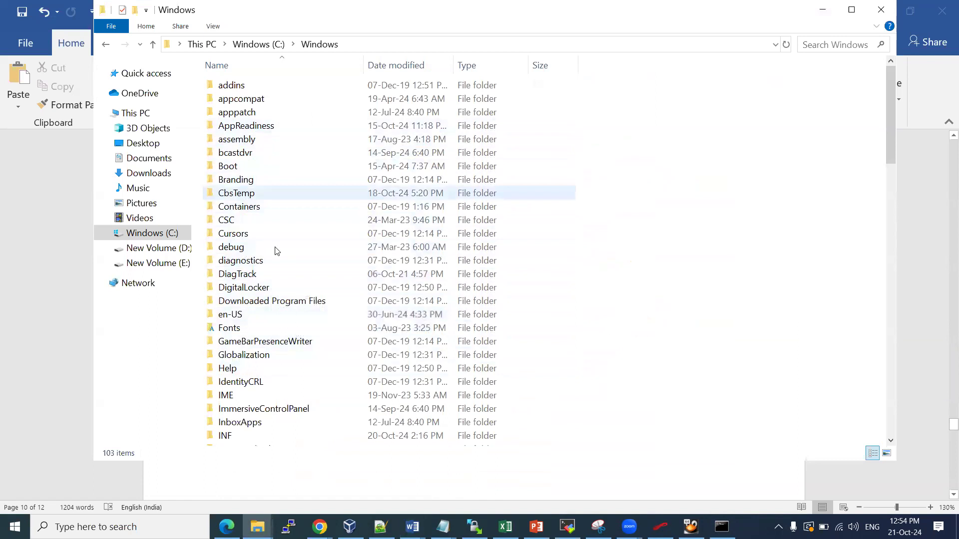
pyautogui.scroll(-12, 276, 323)
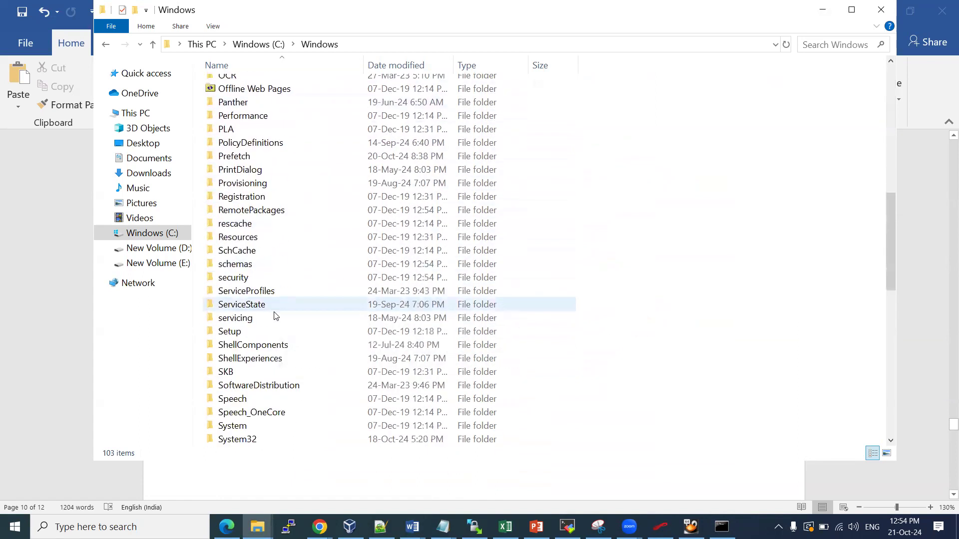
pyautogui.scroll(-4, 276, 365)
pyautogui.doubleClick(280, 277)
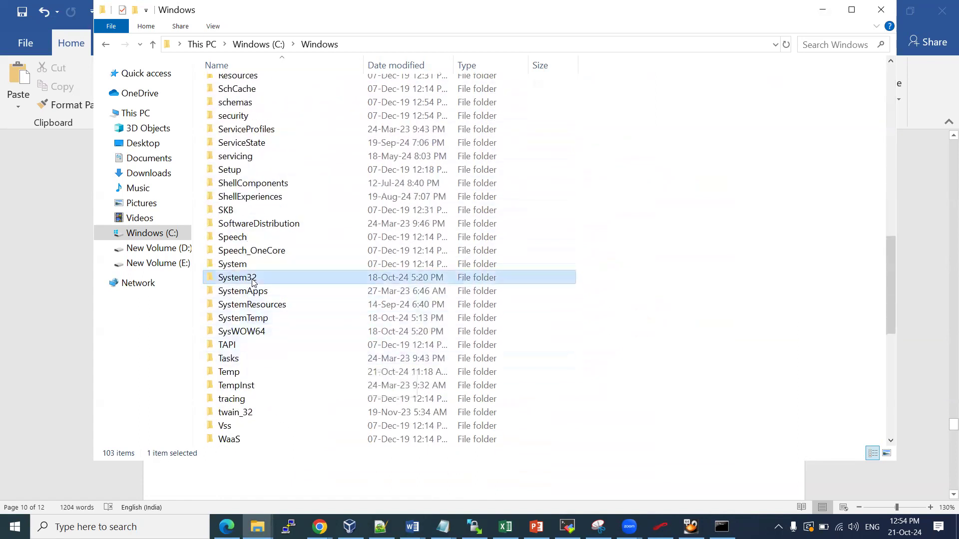
pyautogui.hotkey('alt', 'Tab')
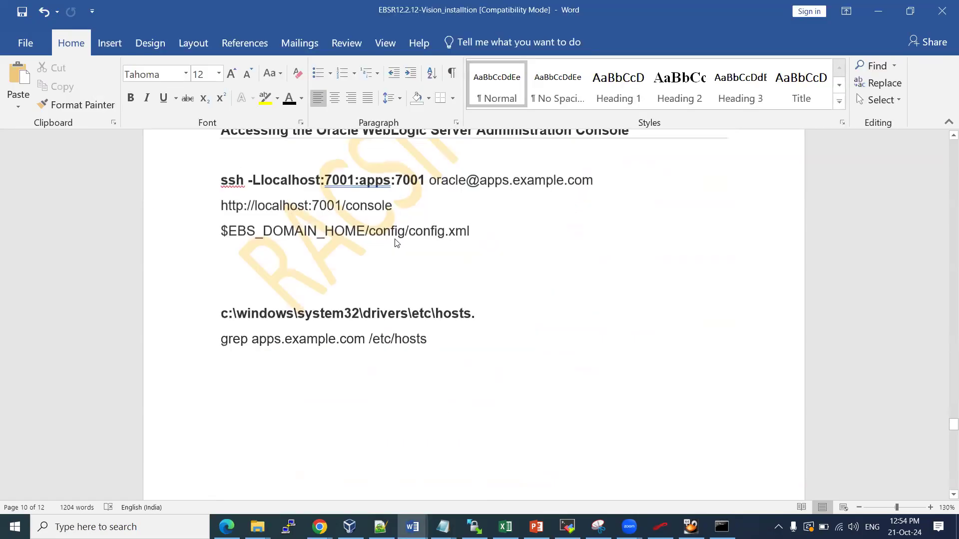
pyautogui.hotkey('alt', 'Tab')
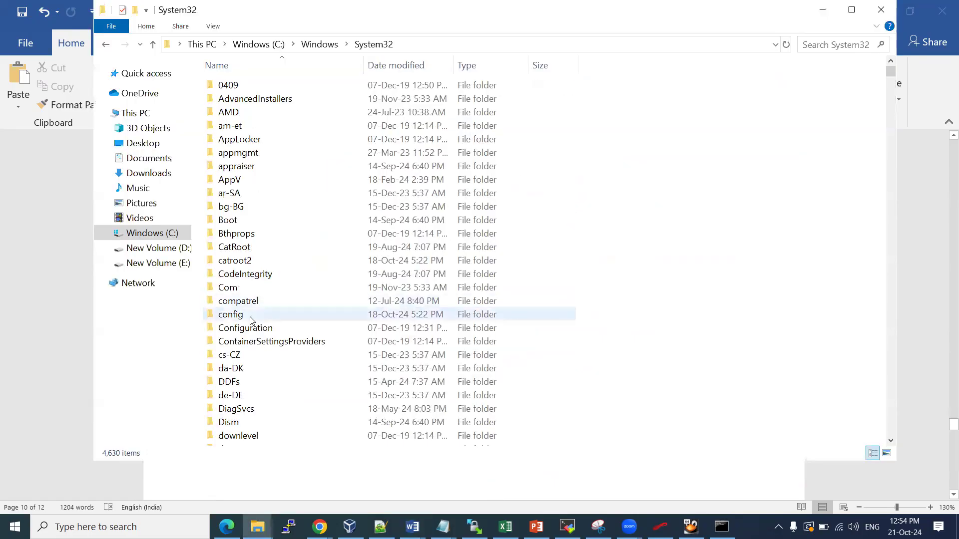
pyautogui.scroll(-3, 248, 365)
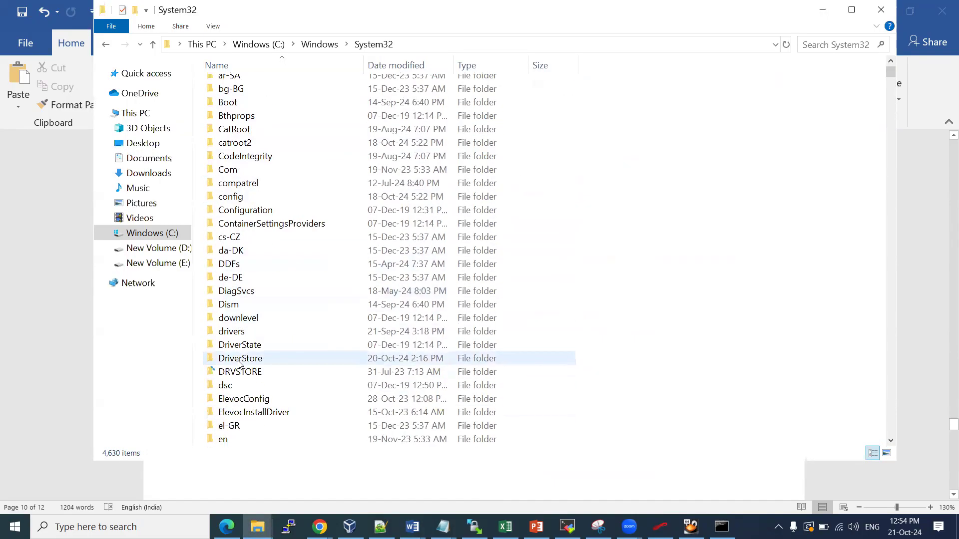
pyautogui.doubleClick(245, 332)
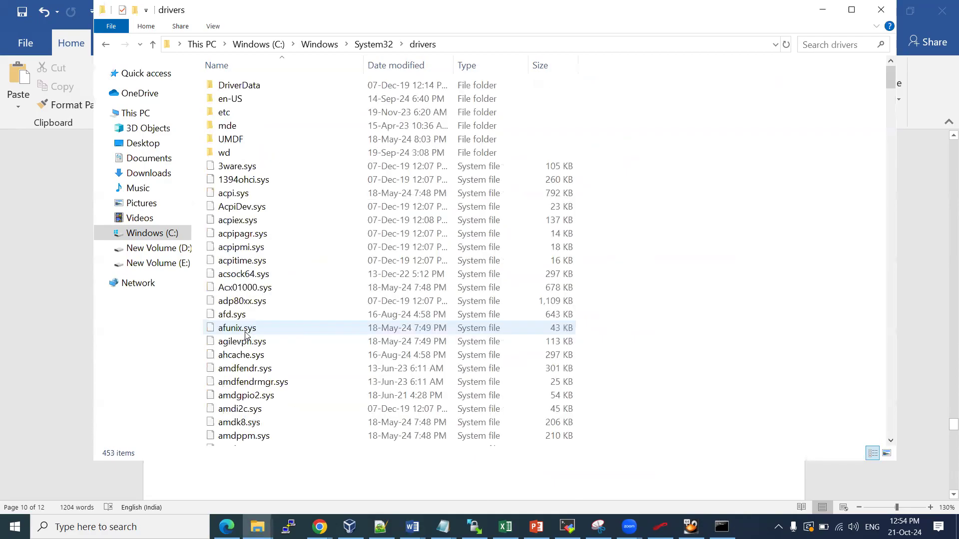
pyautogui.doubleClick(242, 113)
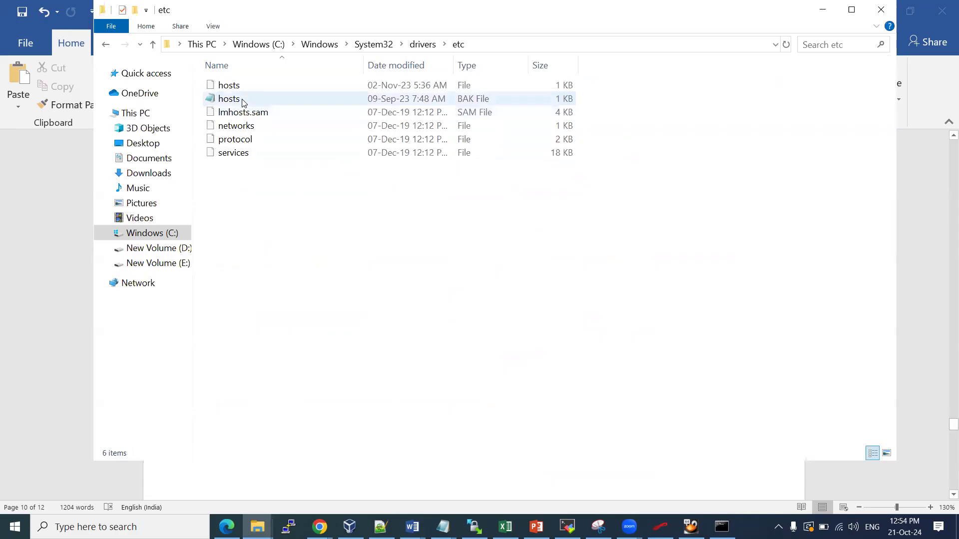
# Open the hosts file with Notepad via Open with
pyautogui.click(241, 99)
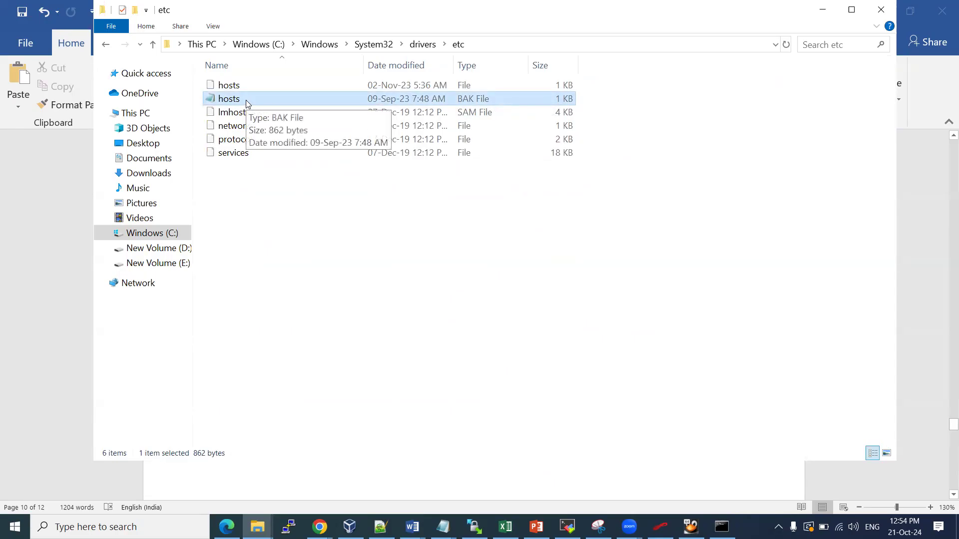
pyautogui.click(242, 86)
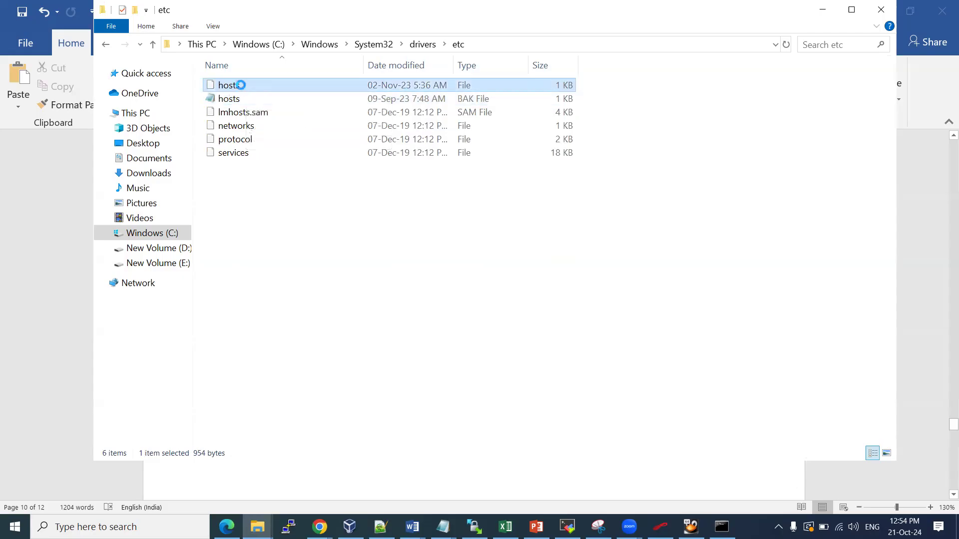
pyautogui.rightClick(242, 86)
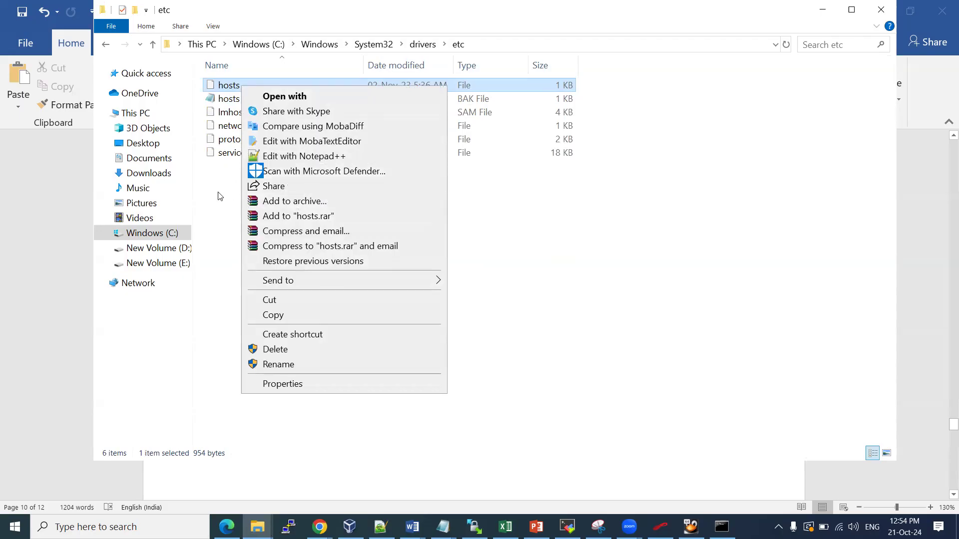
pyautogui.click(287, 100)
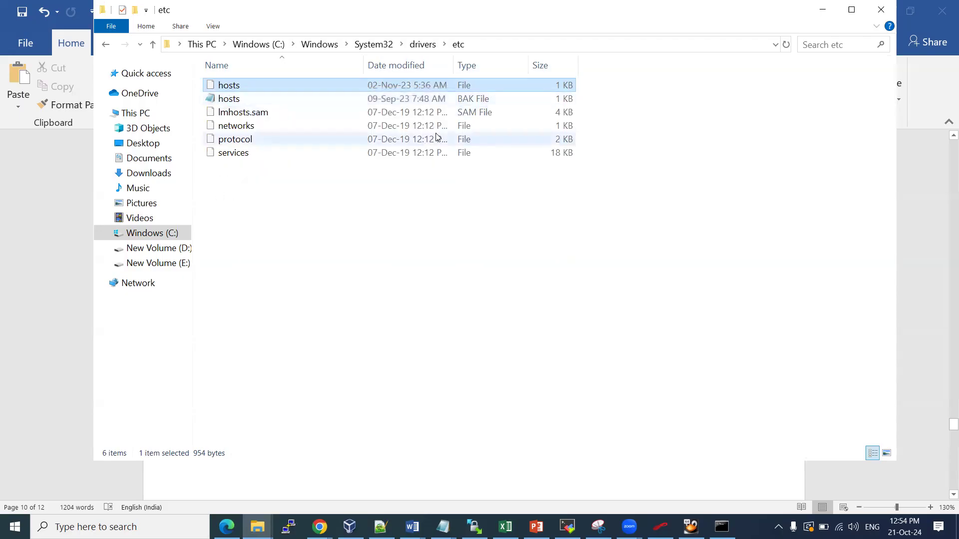
pyautogui.click(424, 285)
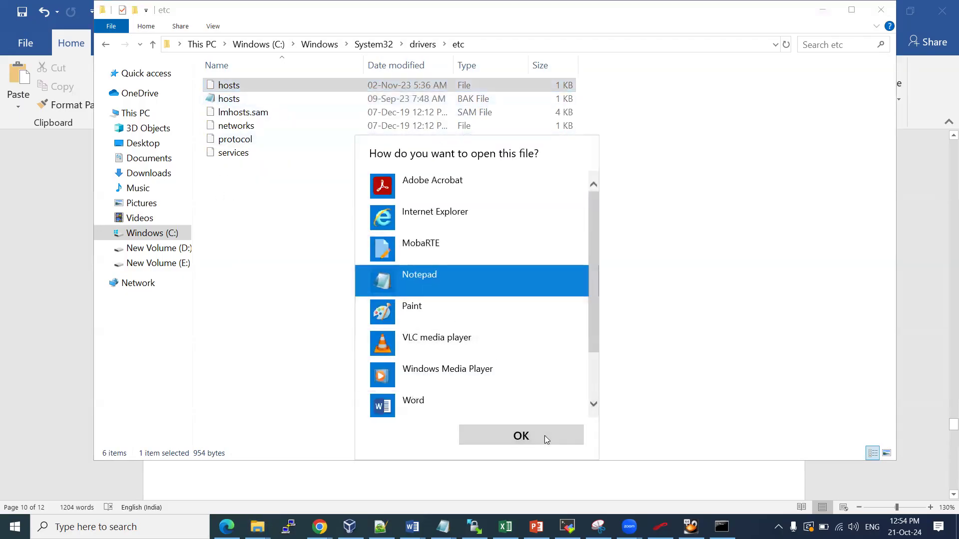
pyautogui.click(544, 436)
# Change the apps address from .121 to .123 and try saving; the save is refused and cancelled
pyautogui.scroll(-4, 317, 150)
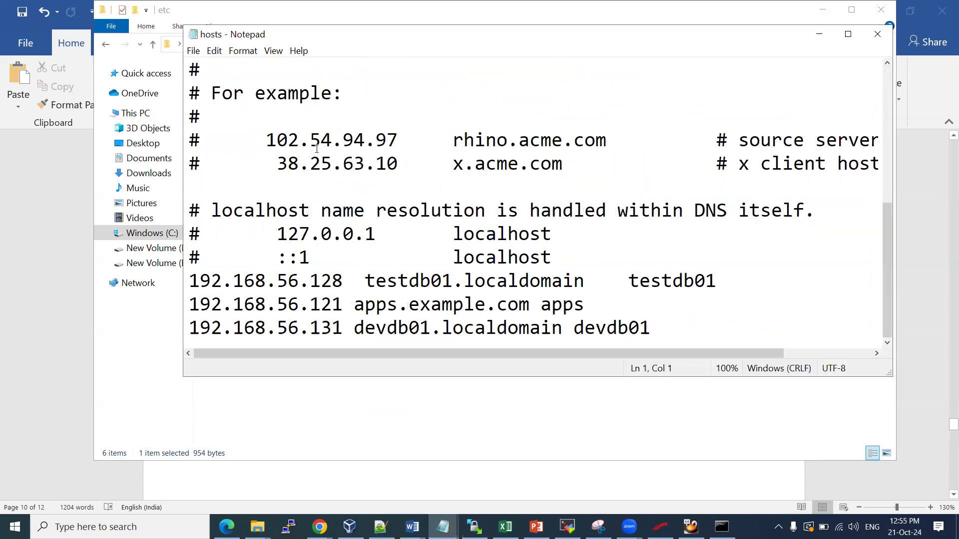
pyautogui.click(344, 302)
pyautogui.press('BackSpace')
pyautogui.write('3')
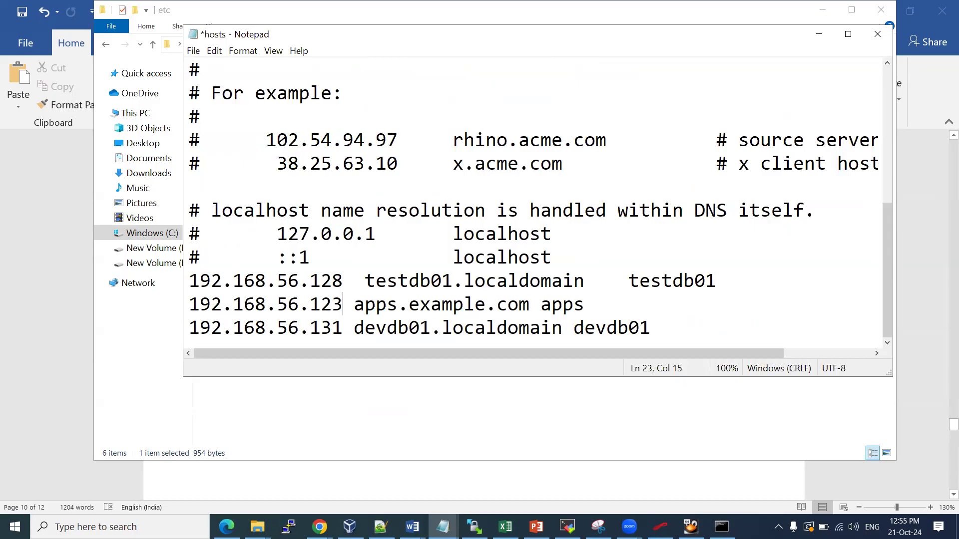
pyautogui.hotkey('ctrl', 's')
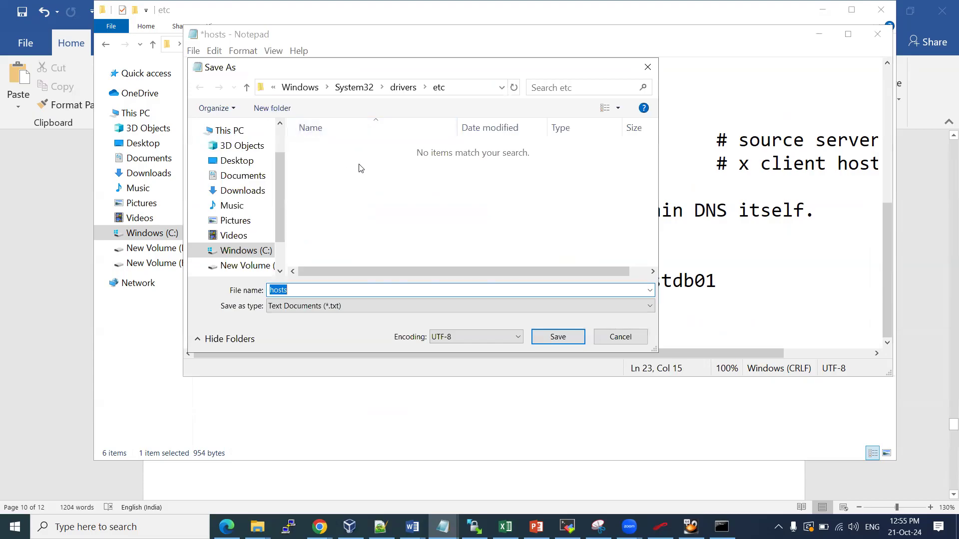
pyautogui.click(563, 337)
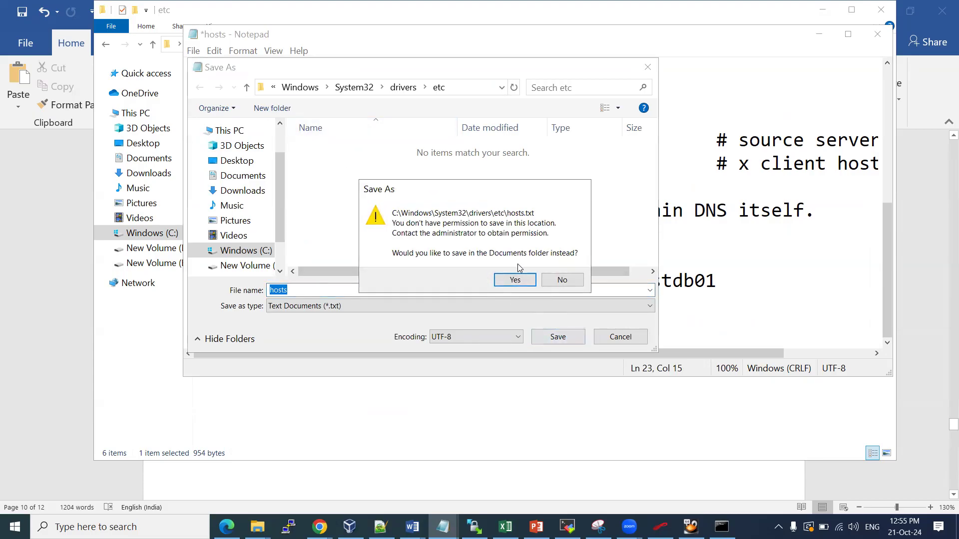
pyautogui.click(515, 281)
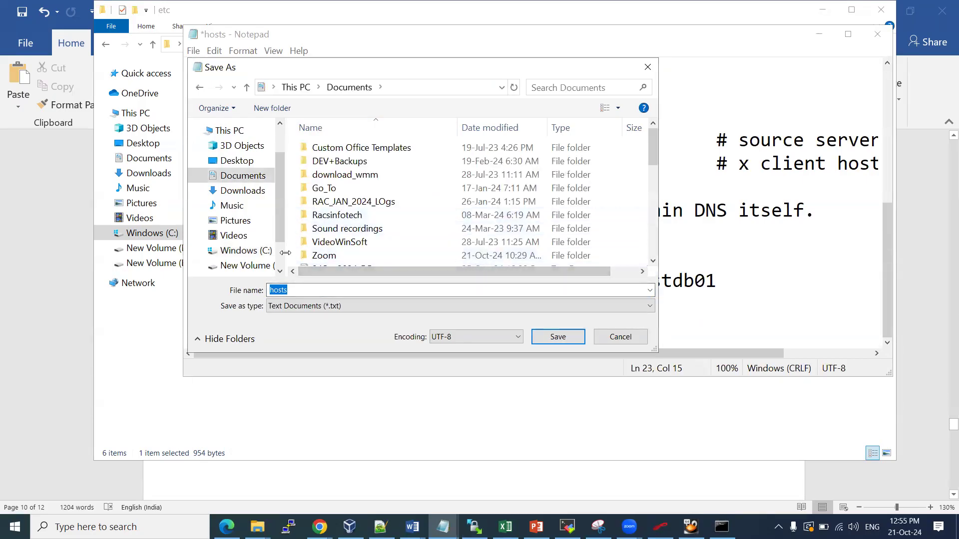
pyautogui.click(612, 336)
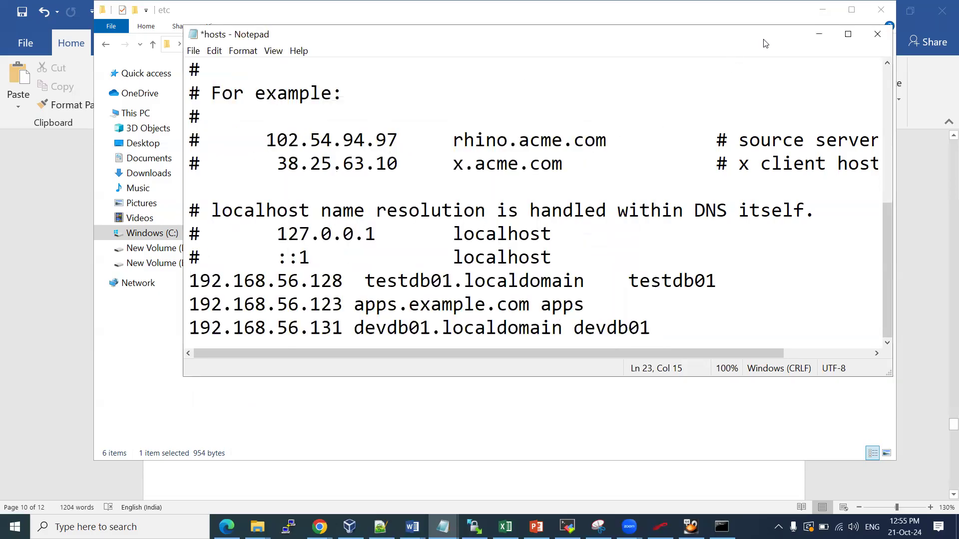
# Close Notepad without saving the hosts changes and show the desktop
pyautogui.moveTo(763, 39); pyautogui.dragTo(737, 128)
pyautogui.click(851, 124)
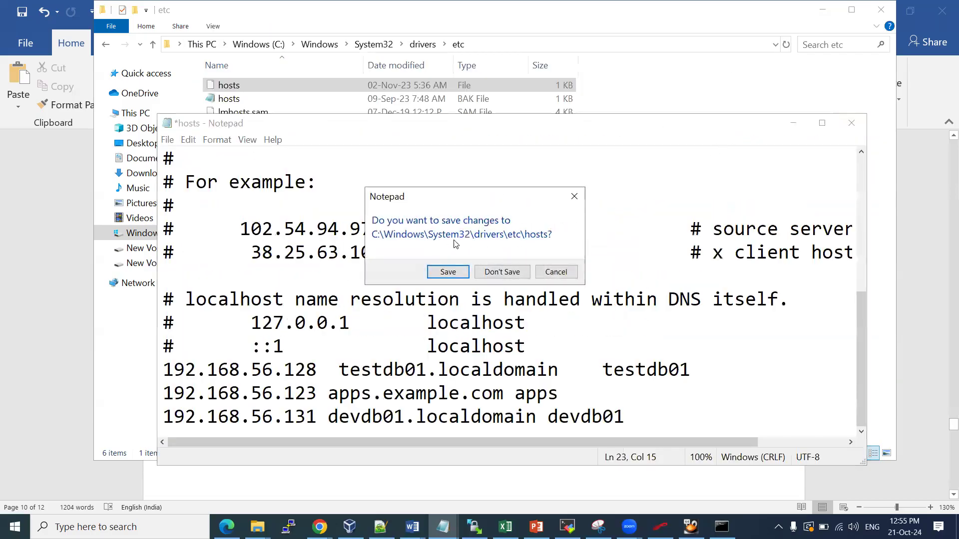
pyautogui.click(503, 273)
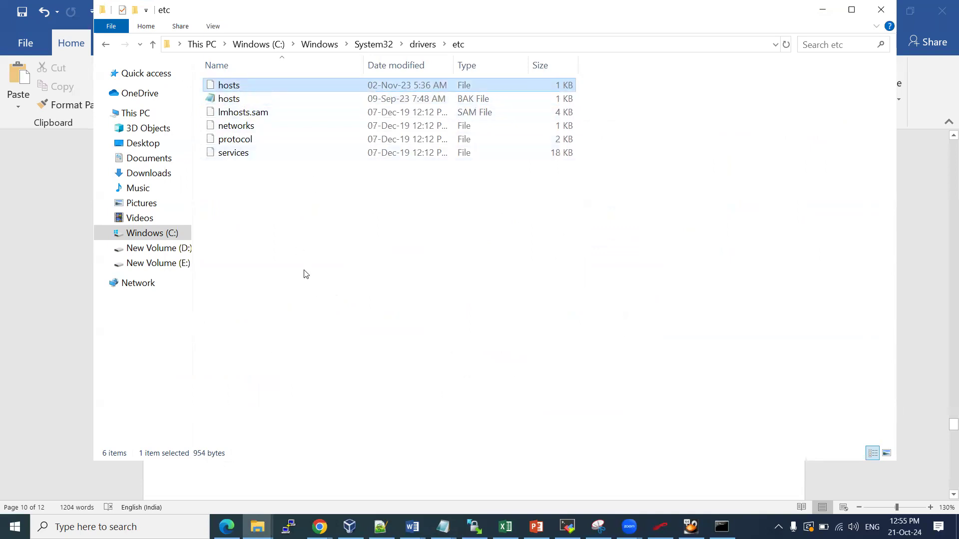
pyautogui.press('super+d')
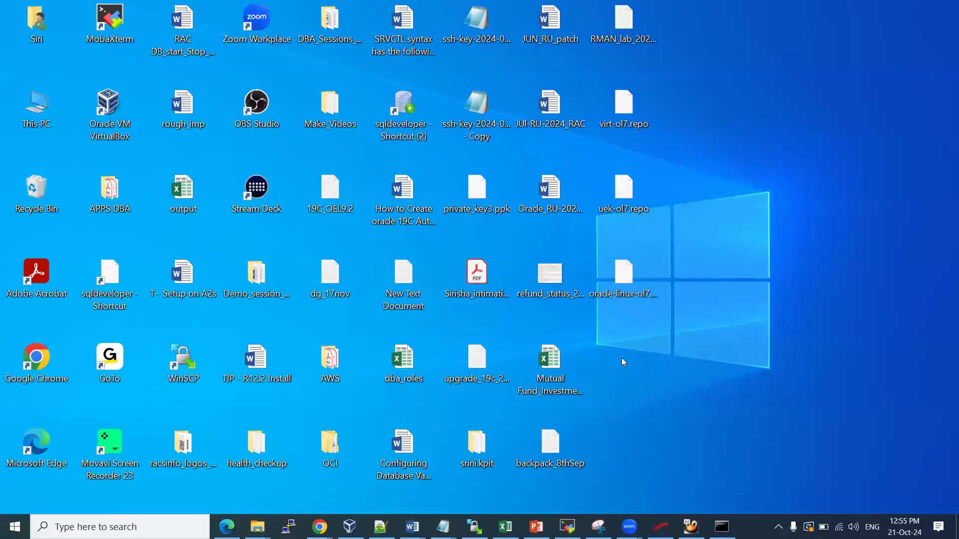
# Paste a copy of hosts onto the desktop and open it in Notepad
pyautogui.hotkey('ctrl', 'v')
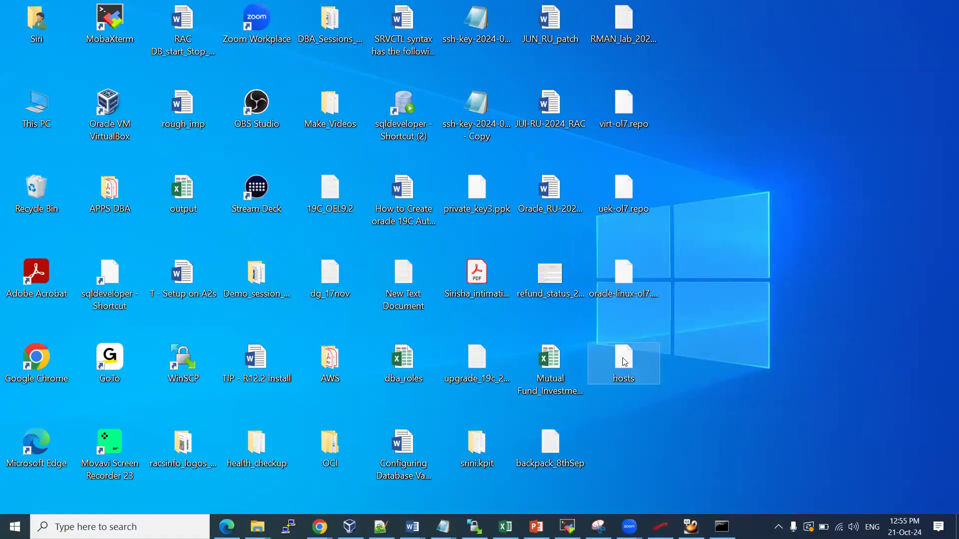
pyautogui.rightClick(625, 361)
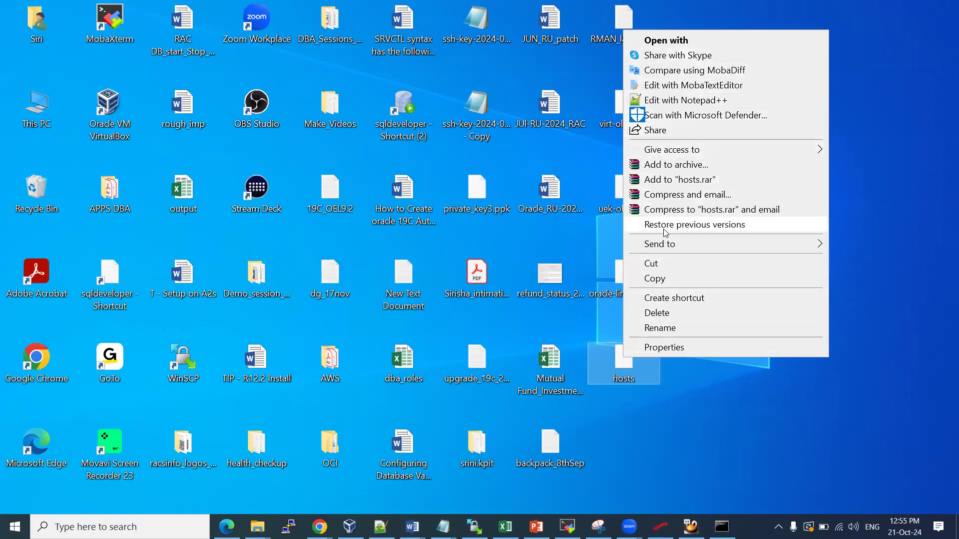
pyautogui.moveTo(670, 244)
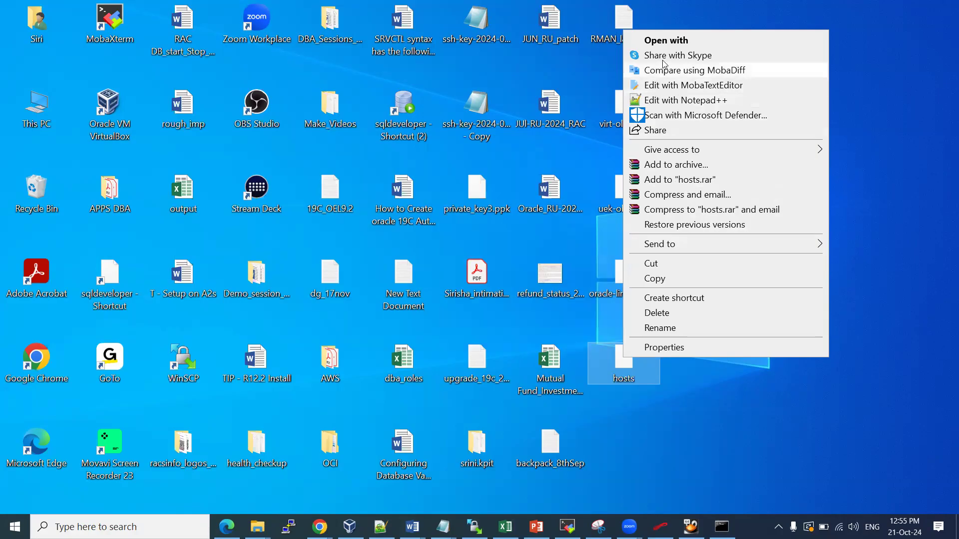
pyautogui.click(668, 41)
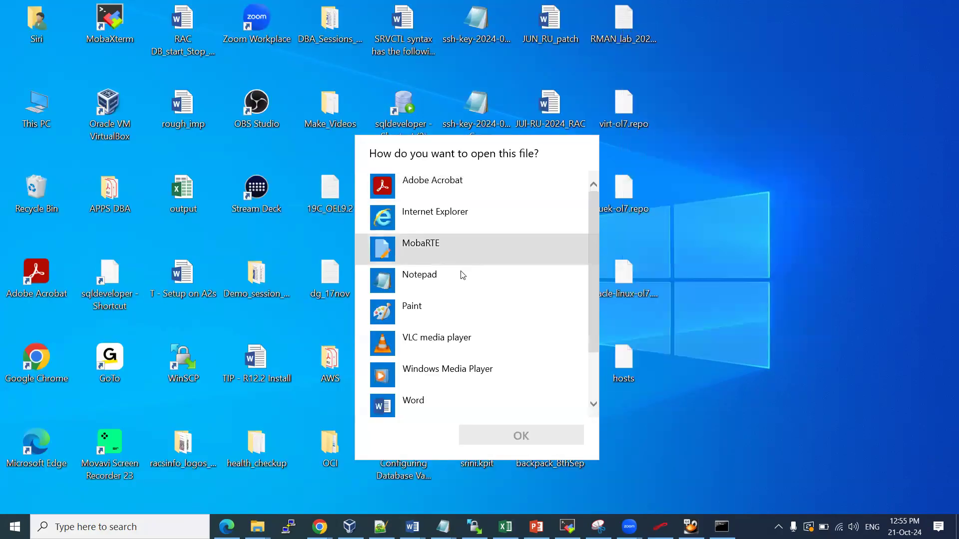
pyautogui.scroll(-2, 452, 314)
pyautogui.scroll(2, 457, 313)
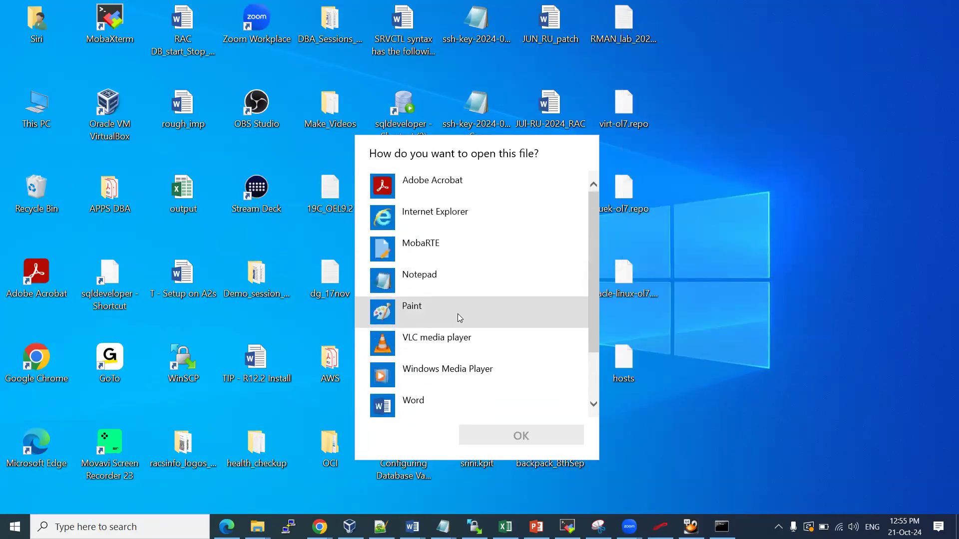
pyautogui.click(438, 279)
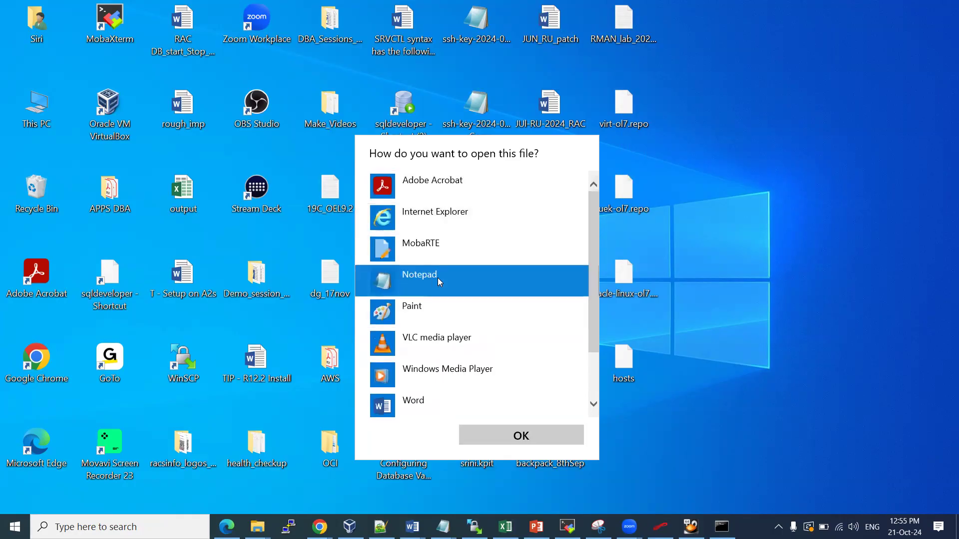
pyautogui.click(497, 439)
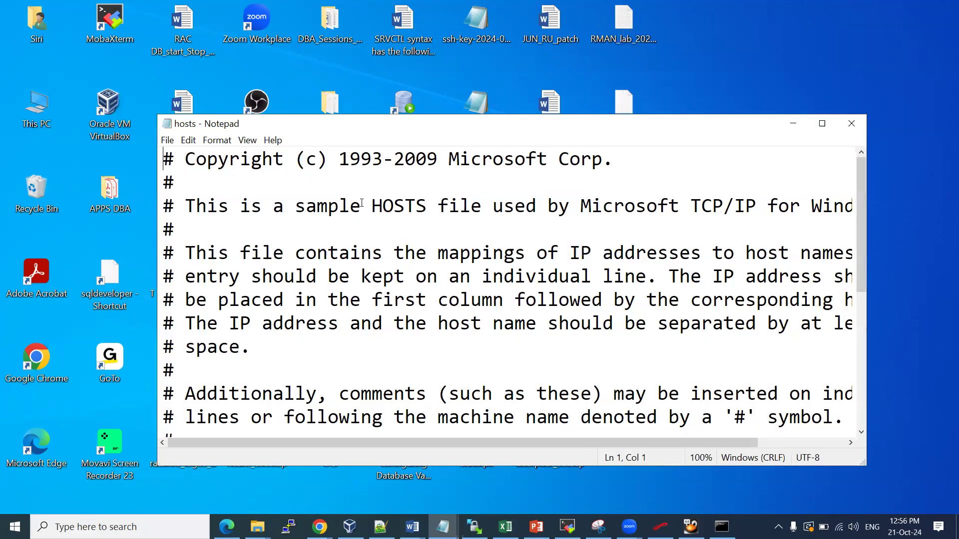
# Change apps.example.com's address to 192.168.56.123, save the desktop copy, and close Notepad
pyautogui.scroll(-5, 313, 406)
pyautogui.click(311, 398)
pyautogui.press('BackSpace')
pyautogui.write('3')
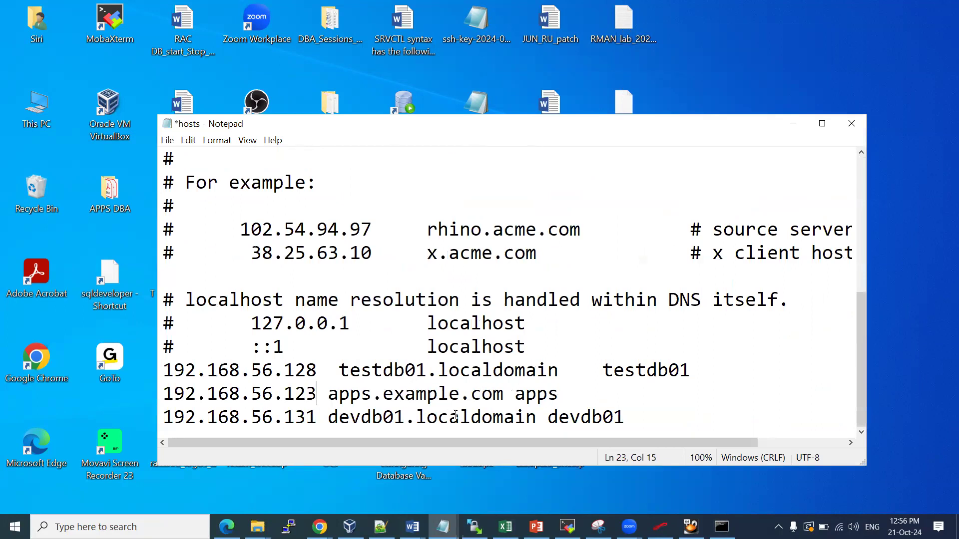
pyautogui.hotkey('ctrl', 's')
pyautogui.click(168, 140)
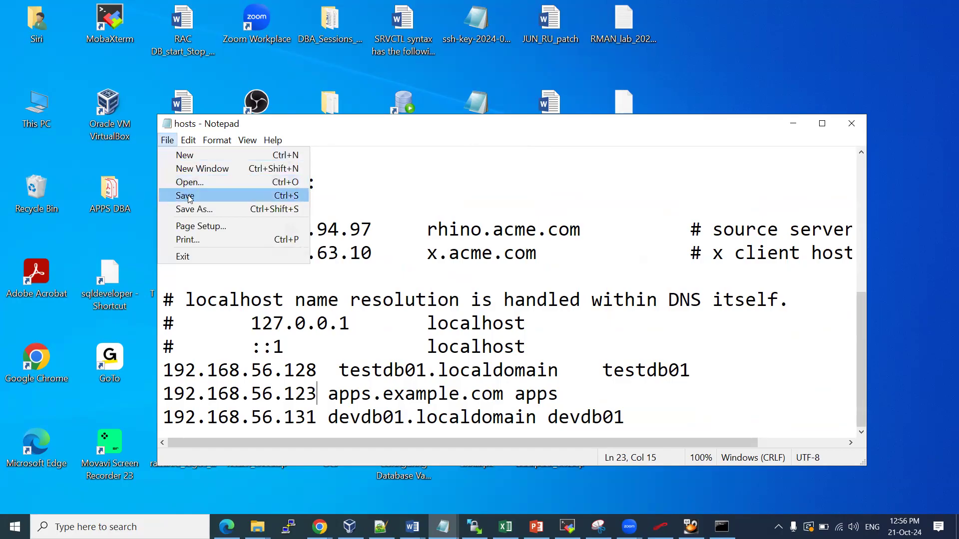
pyautogui.click(191, 195)
pyautogui.hotkey('alt', 'f')
pyautogui.click(193, 196)
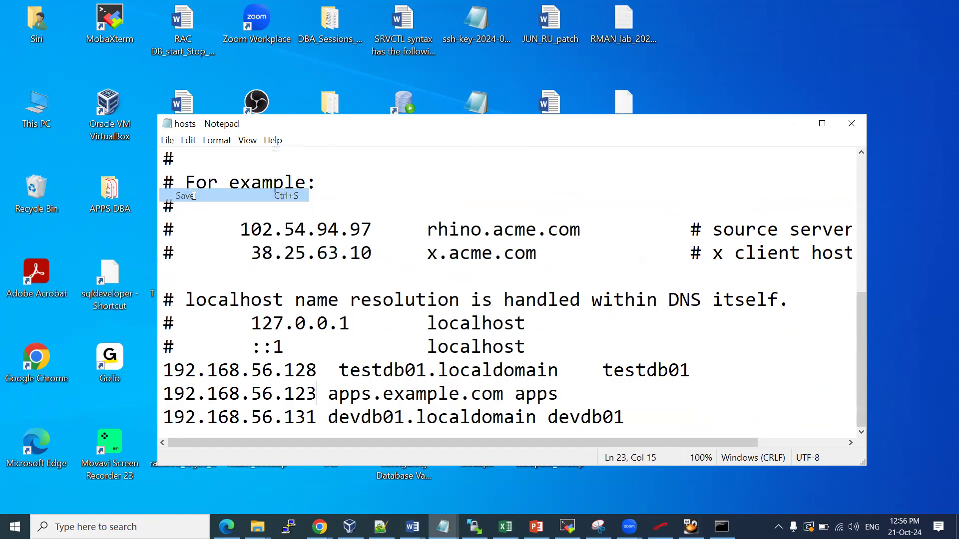
pyautogui.click(849, 125)
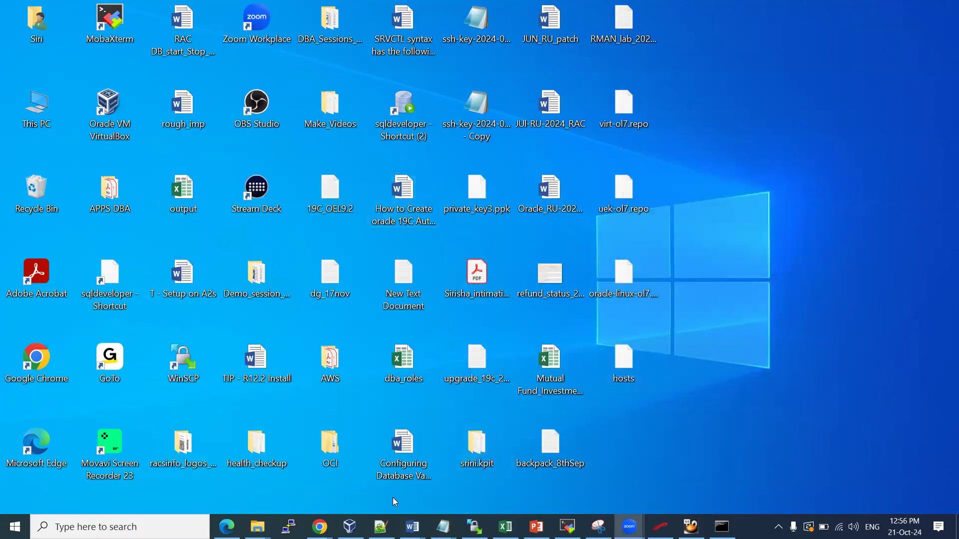
# Paste the edited hosts into the etc folder, replacing the original with administrator permission
pyautogui.moveTo(257, 526)
pyautogui.click(394, 439)
pyautogui.hotkey('ctrl', 'v')
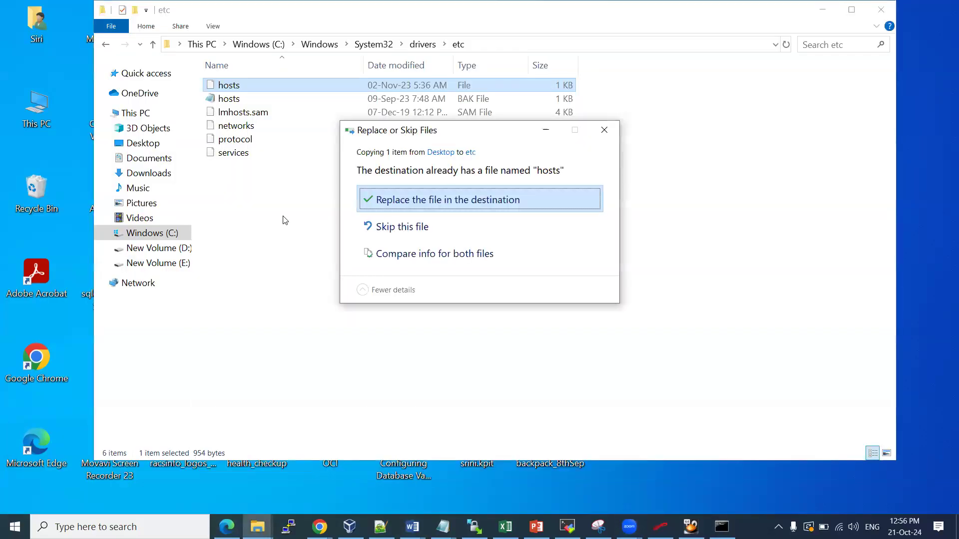
pyautogui.click(440, 203)
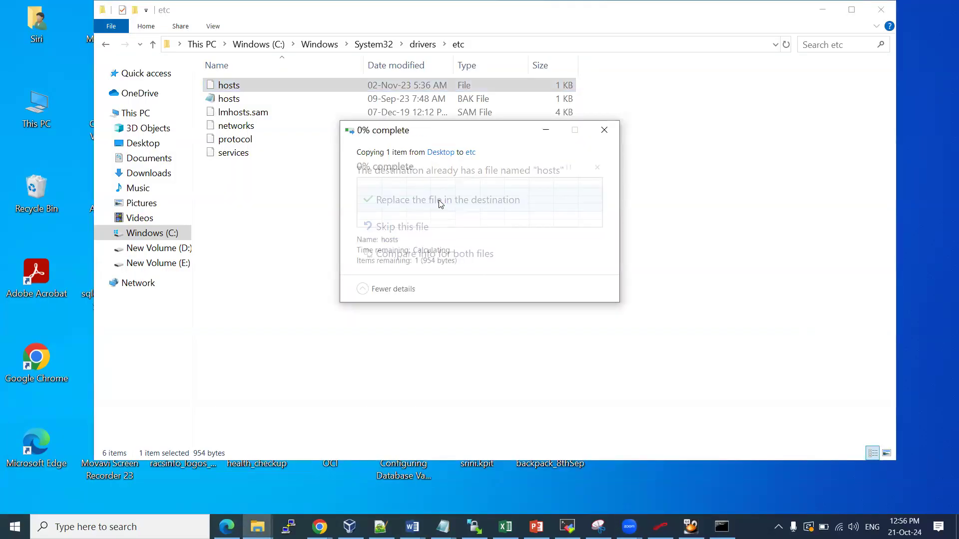
pyautogui.click(440, 209)
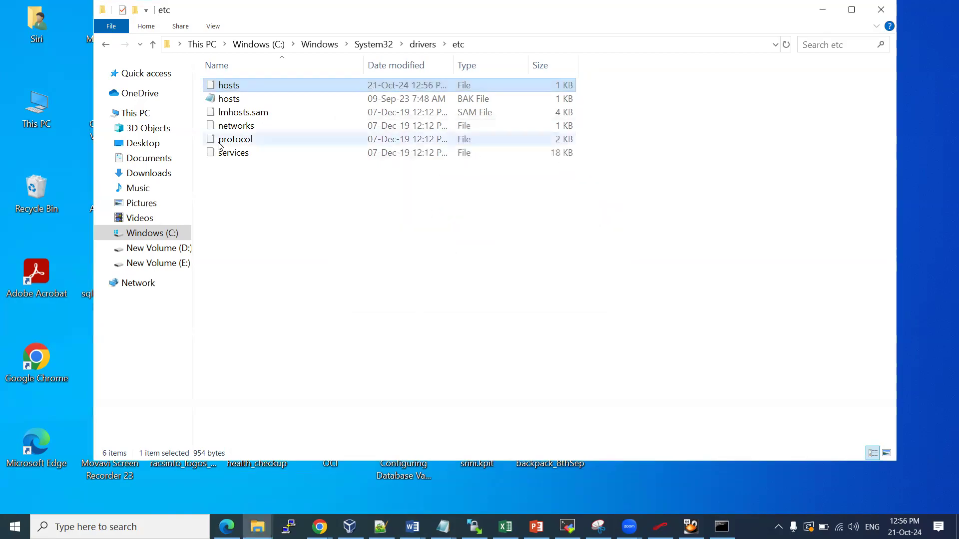
# Reopen the replaced hosts in Notepad to confirm the 192.168.56.123 apps entry, then close and minimize
pyautogui.rightClick(244, 86)
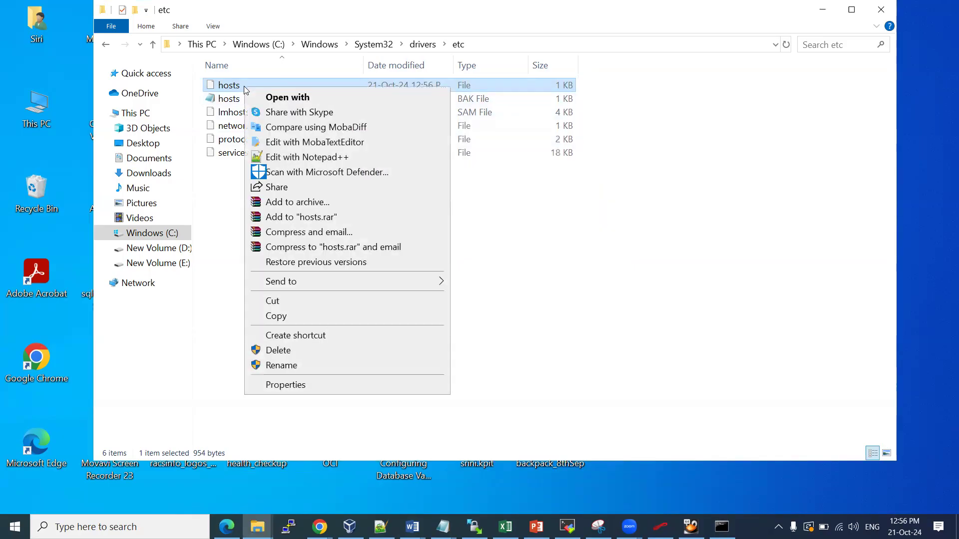
pyautogui.click(295, 97)
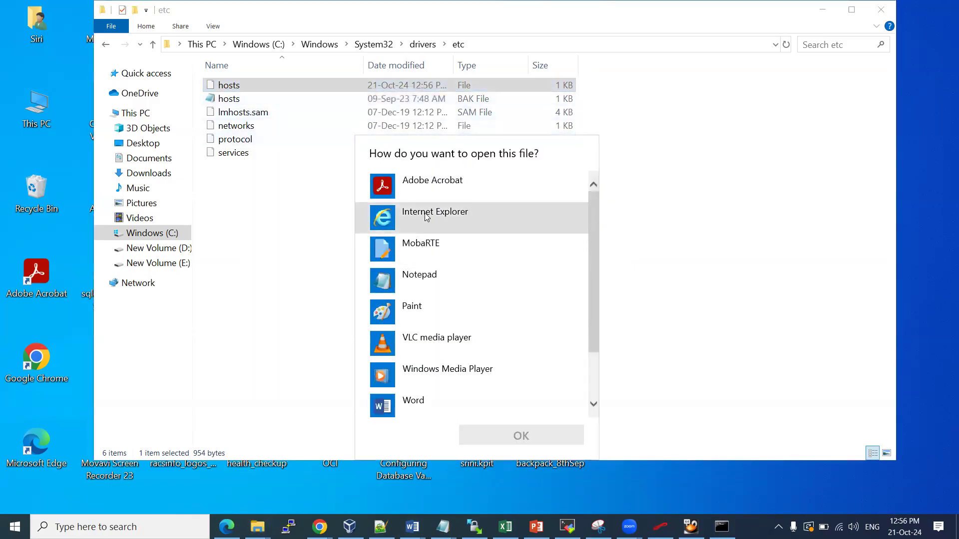
pyautogui.click(428, 277)
pyautogui.click(505, 435)
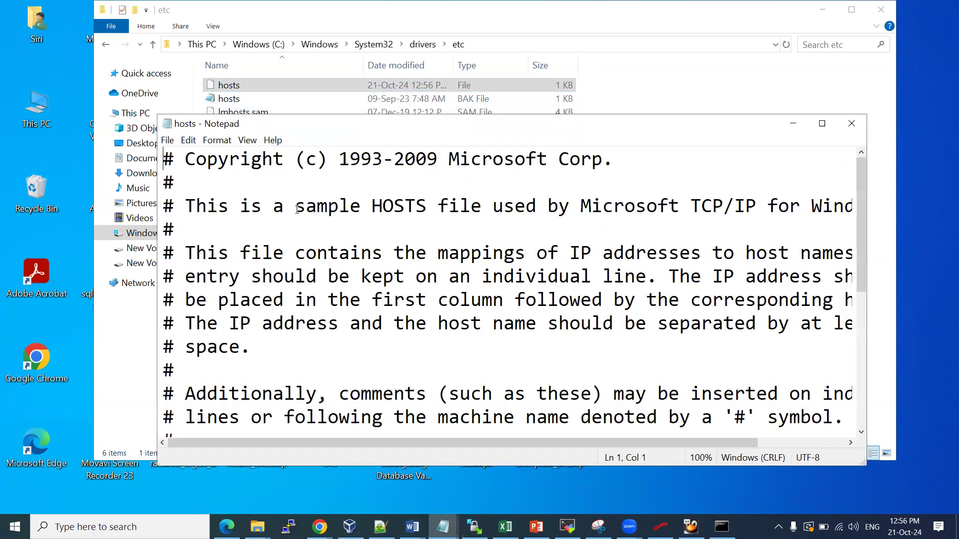
pyautogui.scroll(-4, 309, 403)
pyautogui.moveTo(327, 396); pyautogui.dragTo(371, 395)
pyautogui.click(273, 394)
pyautogui.moveTo(272, 394); pyautogui.dragTo(306, 395)
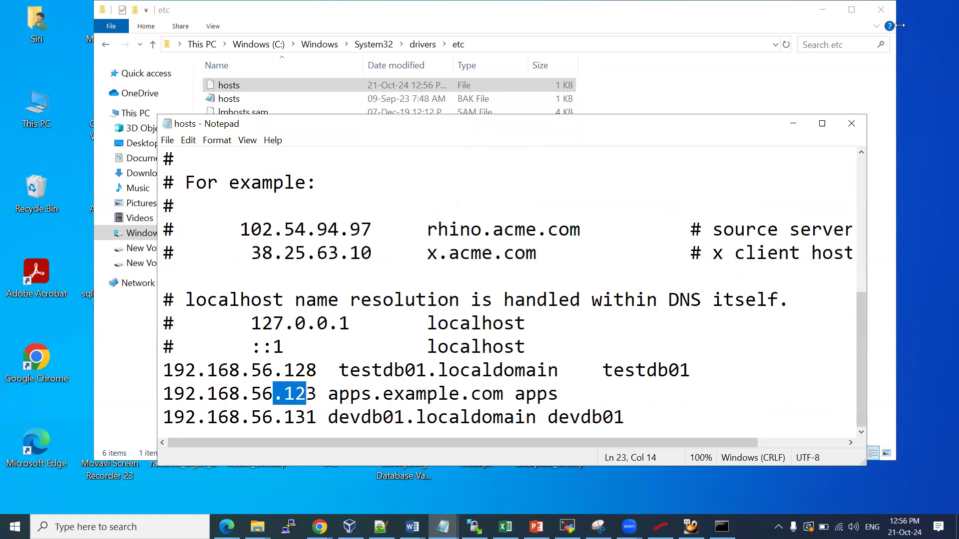
pyautogui.click(850, 124)
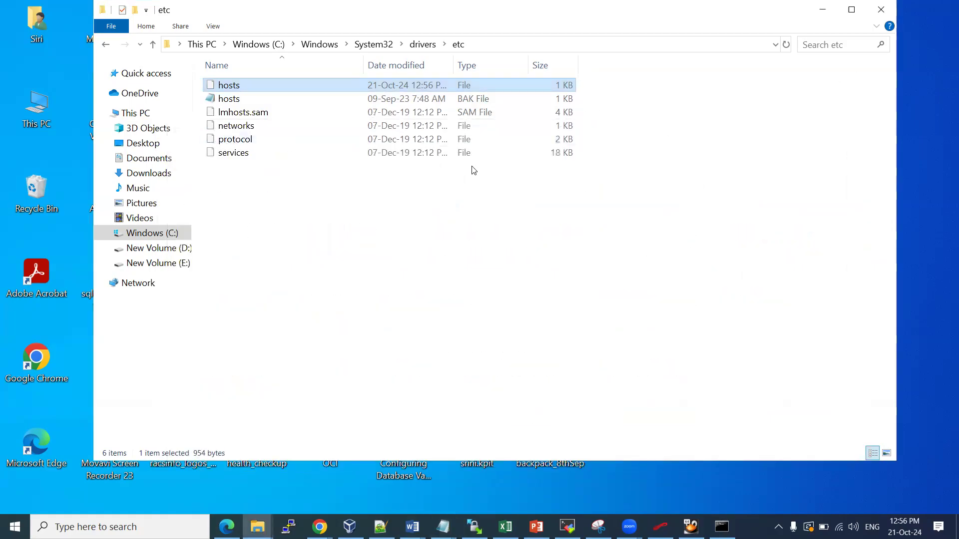
pyautogui.click(823, 9)
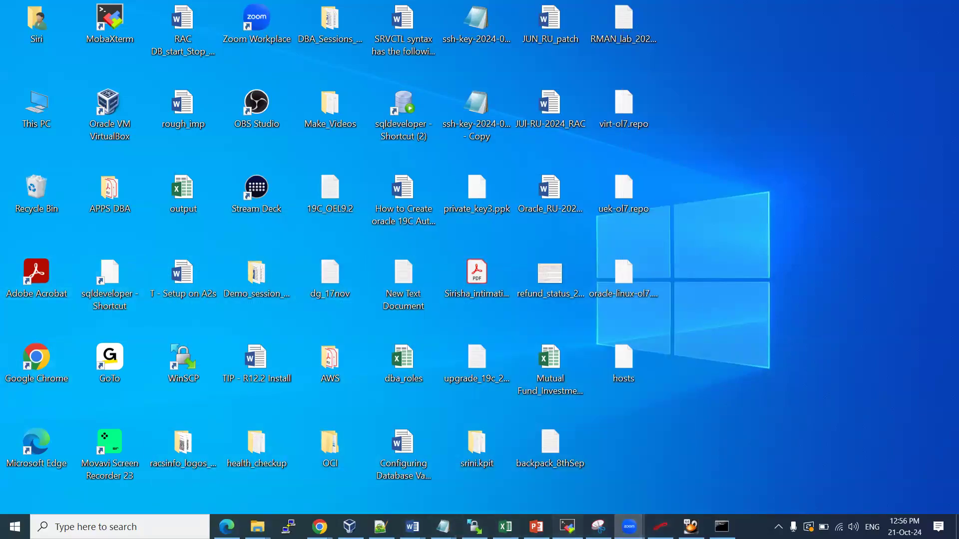
pyautogui.click(567, 527)
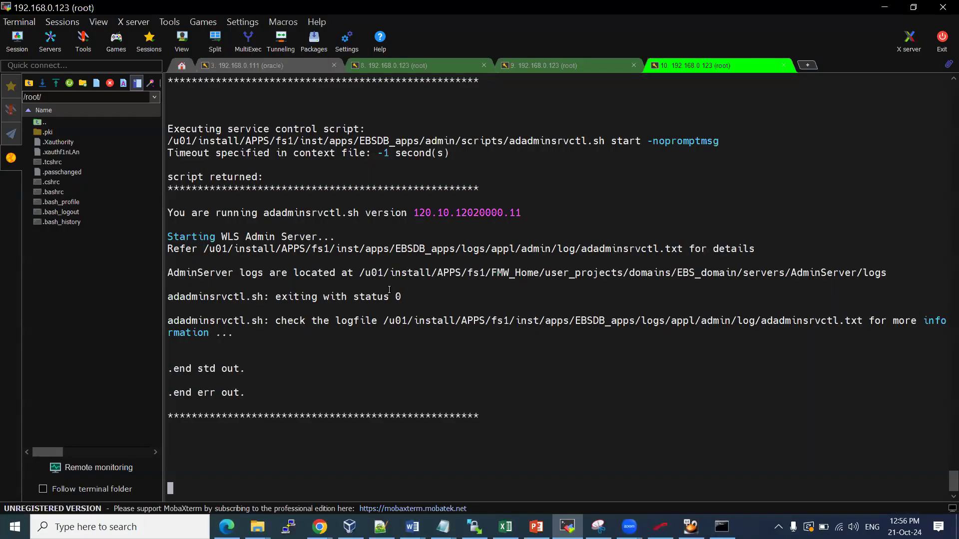
# In session 9, run 'ps -ef |grep tns' to spot the EBSCDB and APPS_EBSDB listeners, then 'ps -fu $USER'
pyautogui.scroll(5, 389, 290)
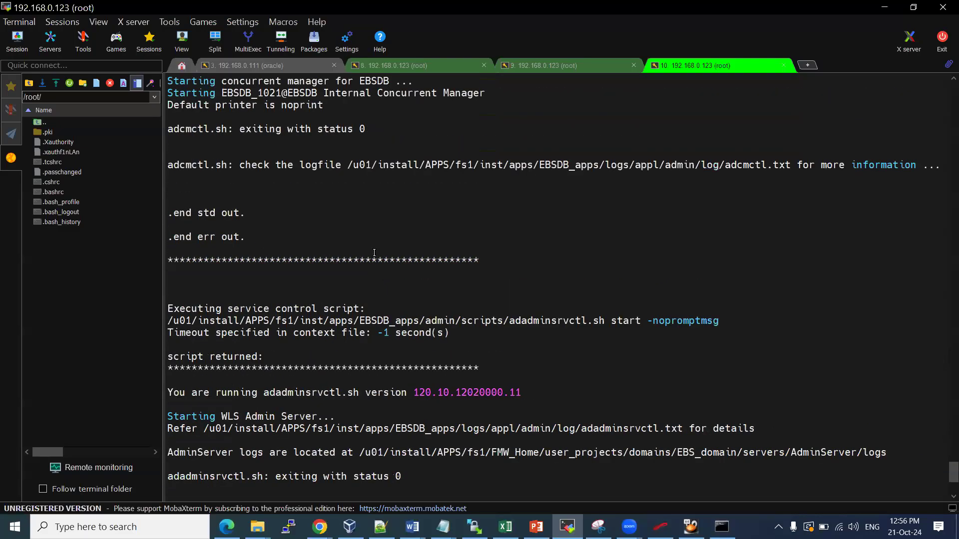
pyautogui.scroll(-6, 374, 253)
pyautogui.click(572, 64)
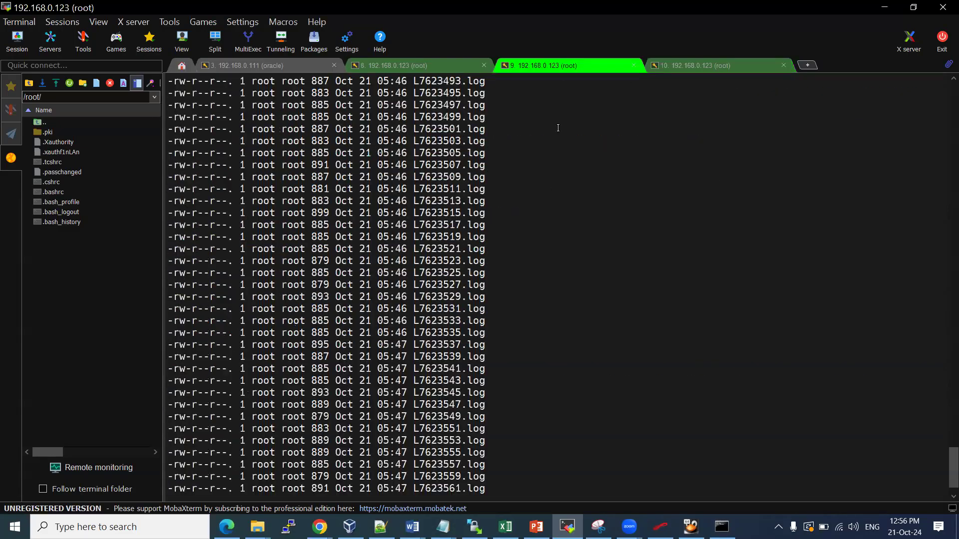
pyautogui.write('ps -f')
pyautogui.press('BackSpace')
pyautogui.write('ef |grep ')
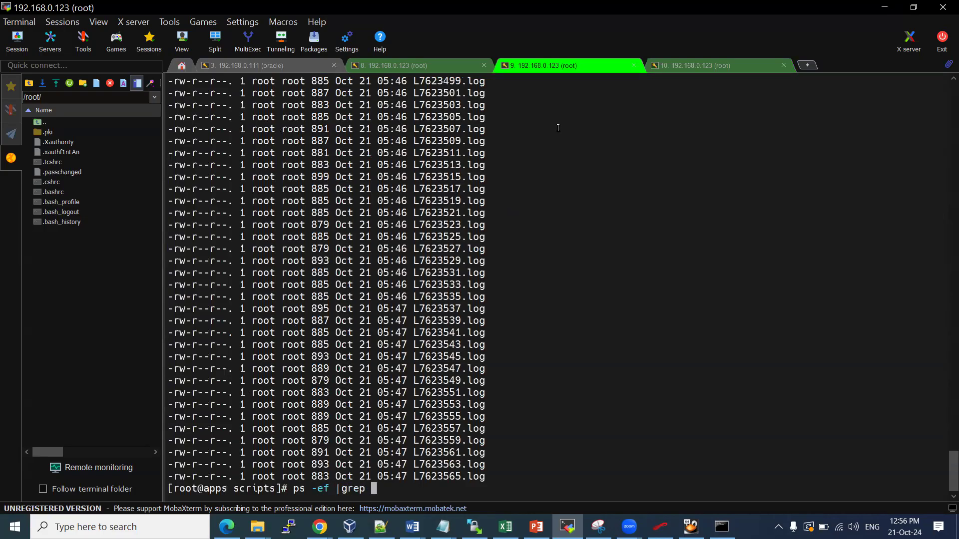
pyautogui.write('tns')
pyautogui.press('Return')
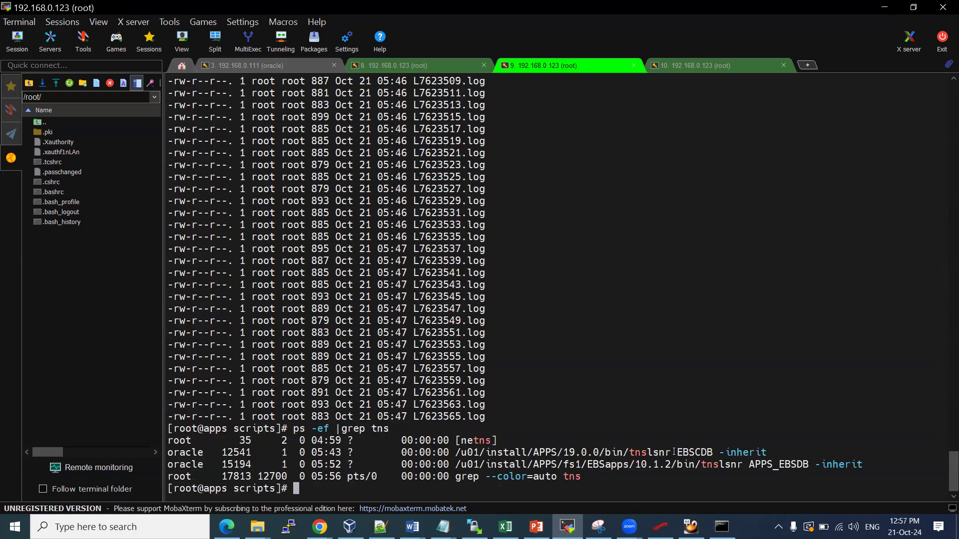
pyautogui.moveTo(751, 465); pyautogui.dragTo(794, 466)
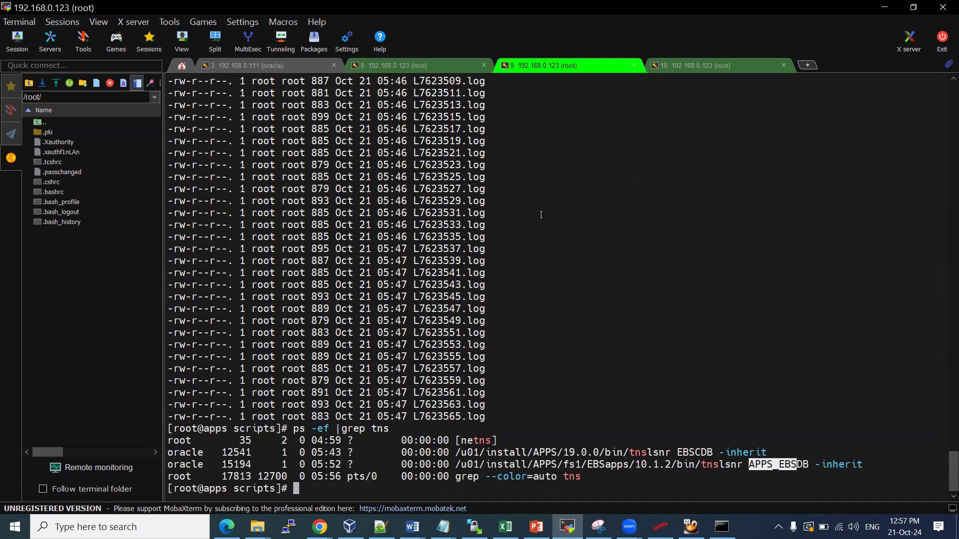
pyautogui.write('ps -fu $USER')
pyautogui.press('Return')
# As applmgr via 'su - applmgr', run 'ps -fu $USER' to see only its shell, then exit
pyautogui.scroll(12, 608, 276)
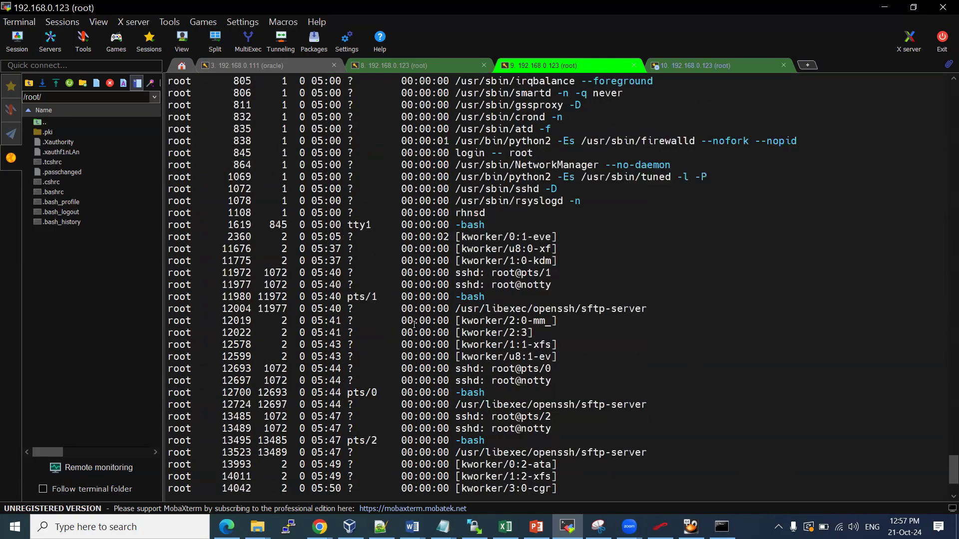
pyautogui.scroll(20, 419, 295)
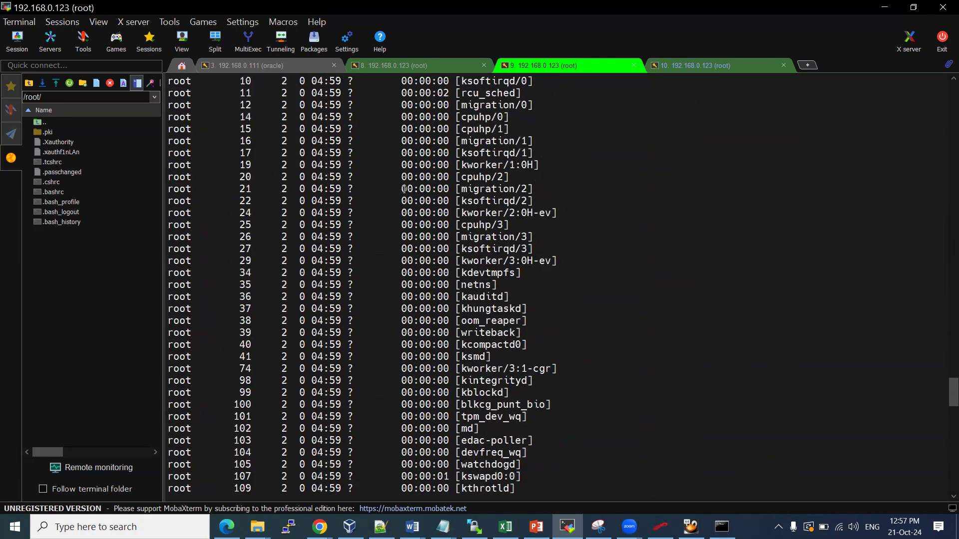
pyautogui.scroll(-20, 412, 196)
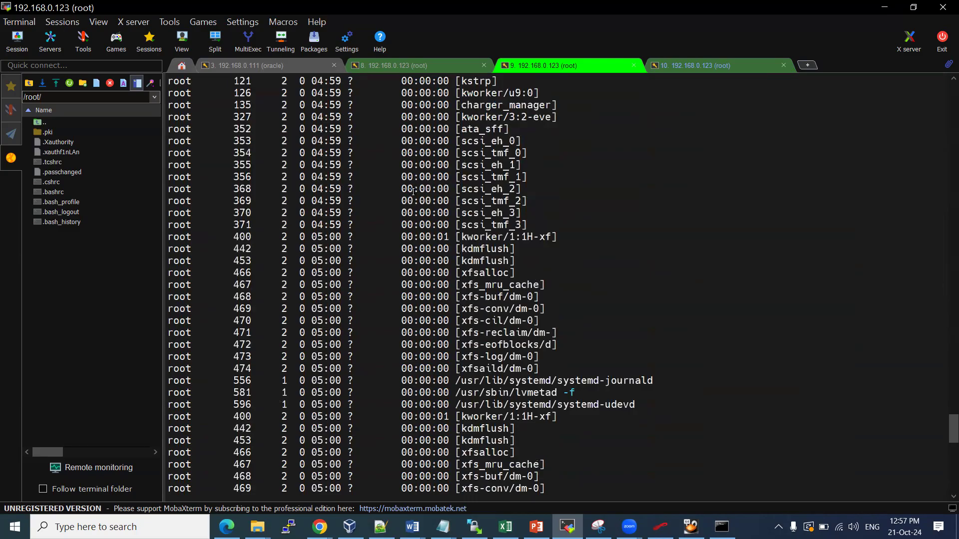
pyautogui.scroll(-7, 405, 188)
pyautogui.write('su - appl')
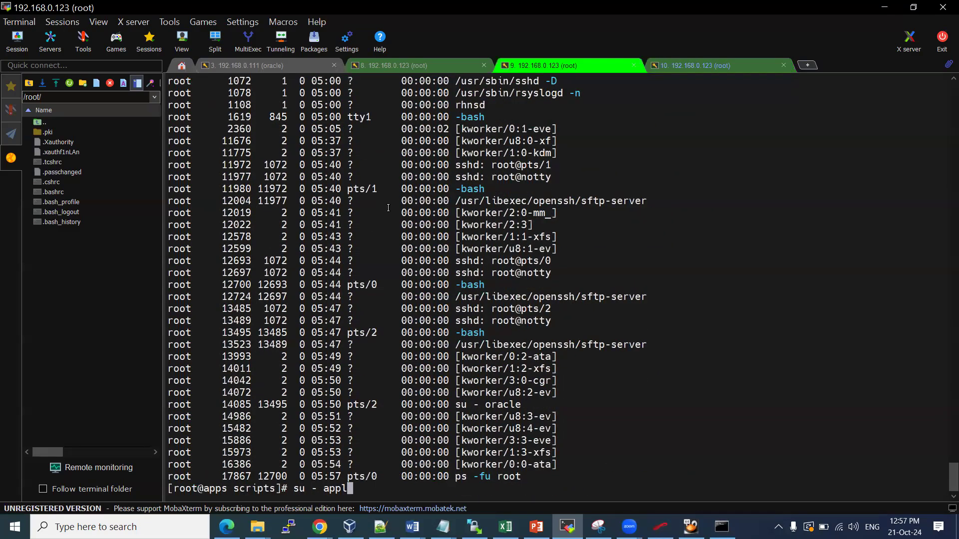
pyautogui.write('mgr')
pyautogui.press('Return')
pyautogui.press('Return')
pyautogui.write('ps -fu $USER')
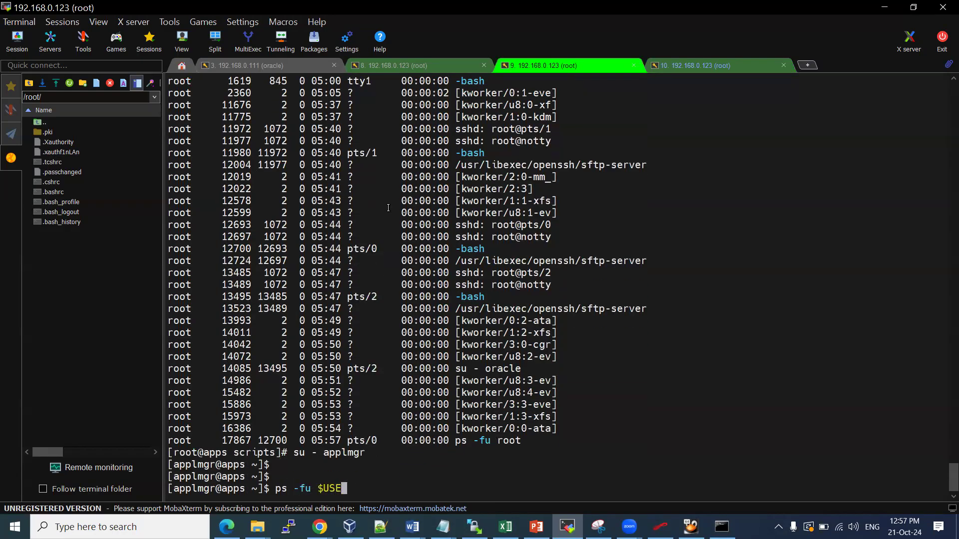
pyautogui.press('Return')
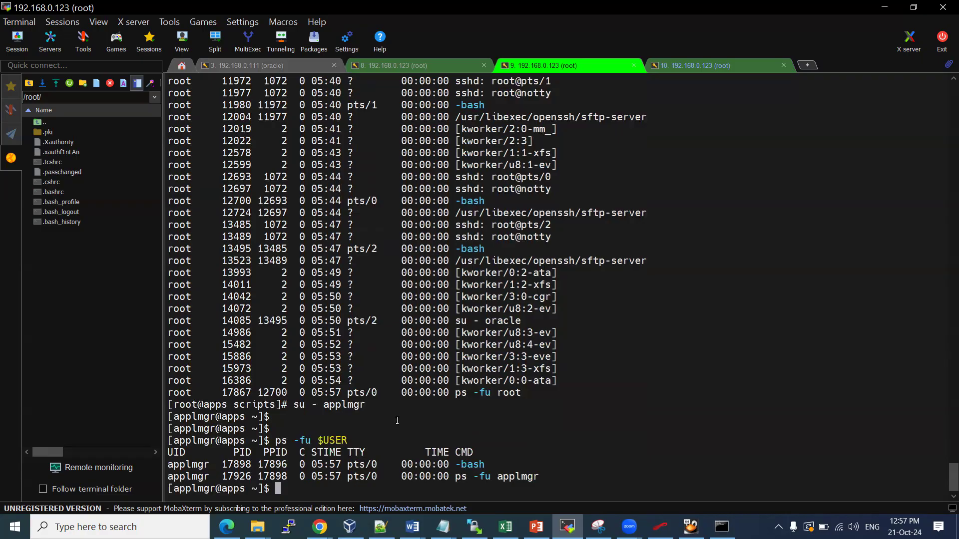
pyautogui.write('exit')
pyautogui.press('Return')
# Switch to oracle with 'su - oracle' and list its processes with 'ps -fu $USER'
pyautogui.write('su - oracle')
pyautogui.press('Return')
pyautogui.write('applmgr')
pyautogui.press('Return')
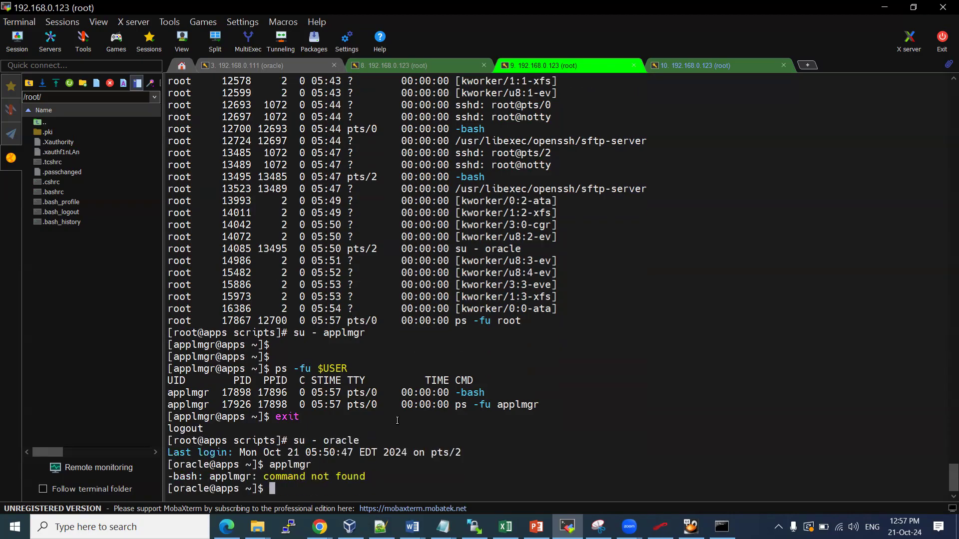
pyautogui.write('ps -fu $USER')
pyautogui.press('Return')
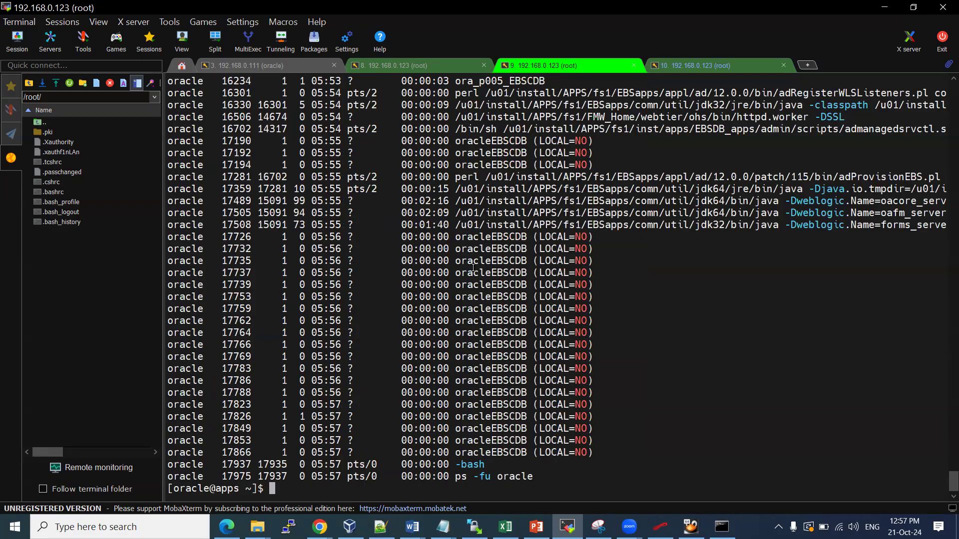
# Highlight the adRegisterWLSListeners script path and concurrent manager lines in oracle's process list
pyautogui.scroll(3, 512, 320)
pyautogui.moveTo(622, 195); pyautogui.dragTo(788, 198)
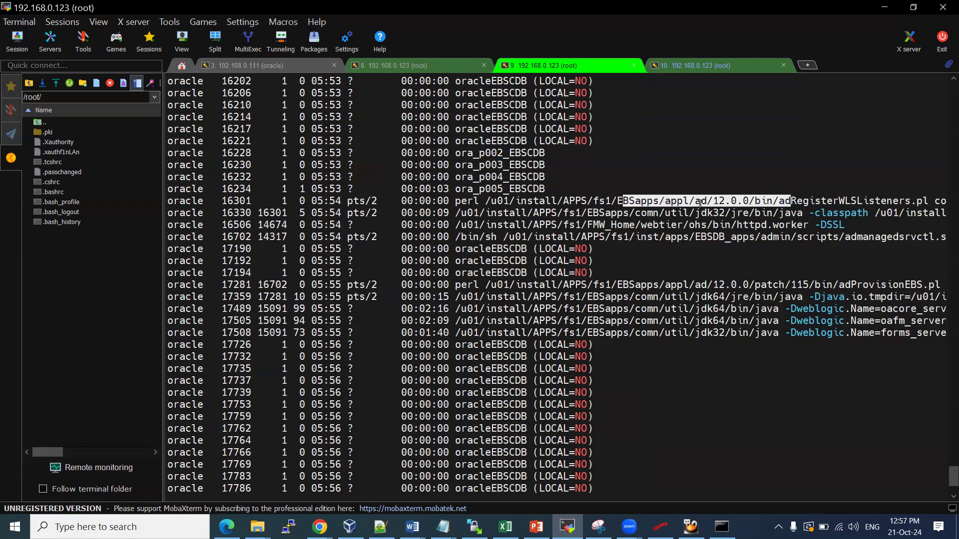
pyautogui.scroll(2, 576, 259)
pyautogui.scroll(20, 576, 259)
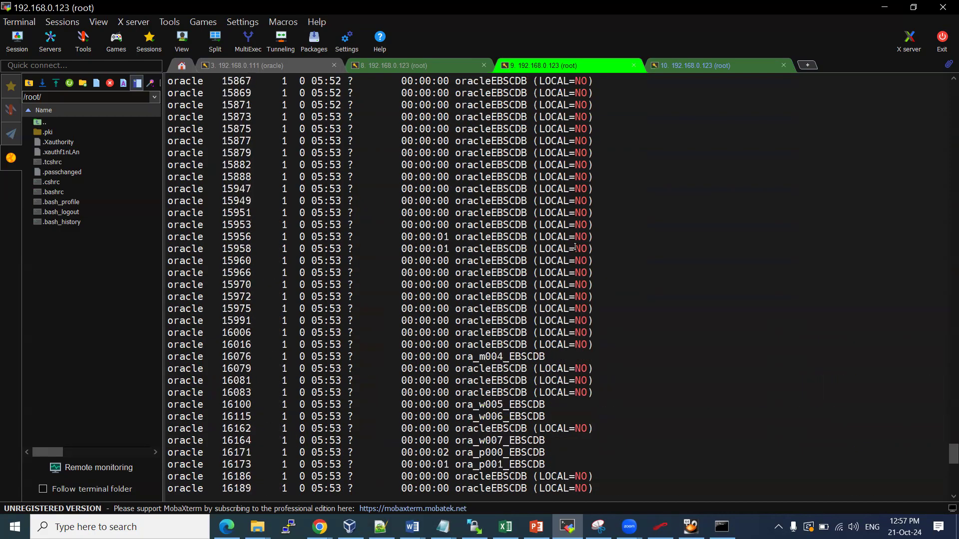
pyautogui.scroll(5, 571, 214)
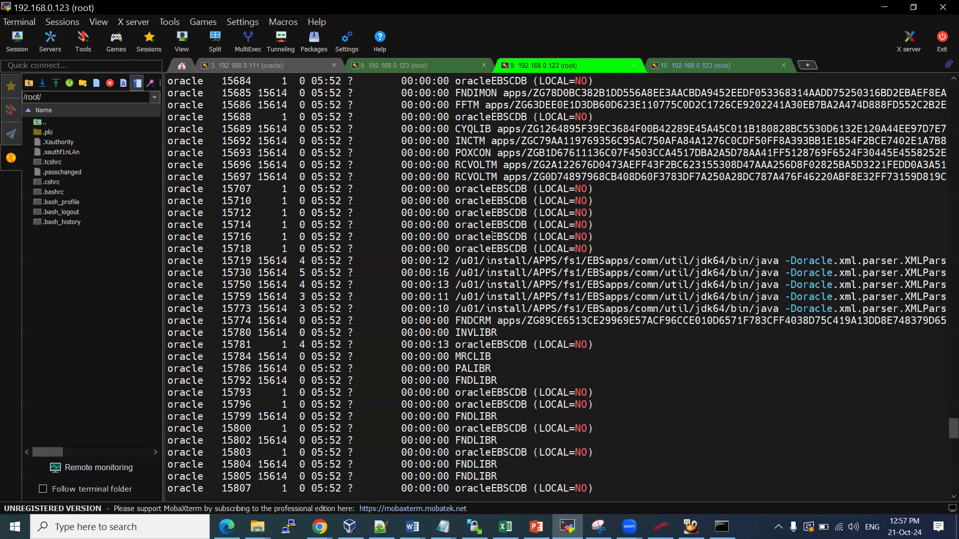
pyautogui.moveTo(455, 122); pyautogui.dragTo(478, 177)
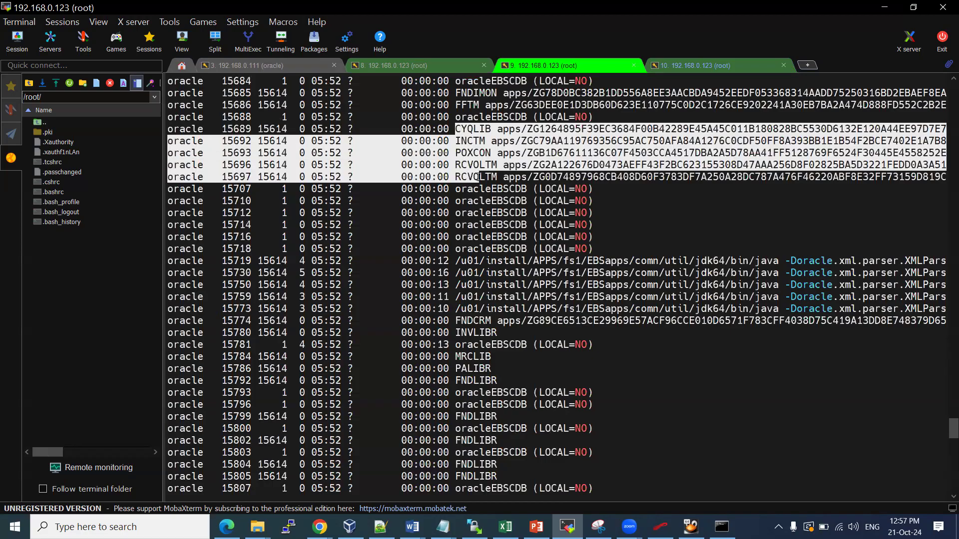
pyautogui.scroll(12, 478, 265)
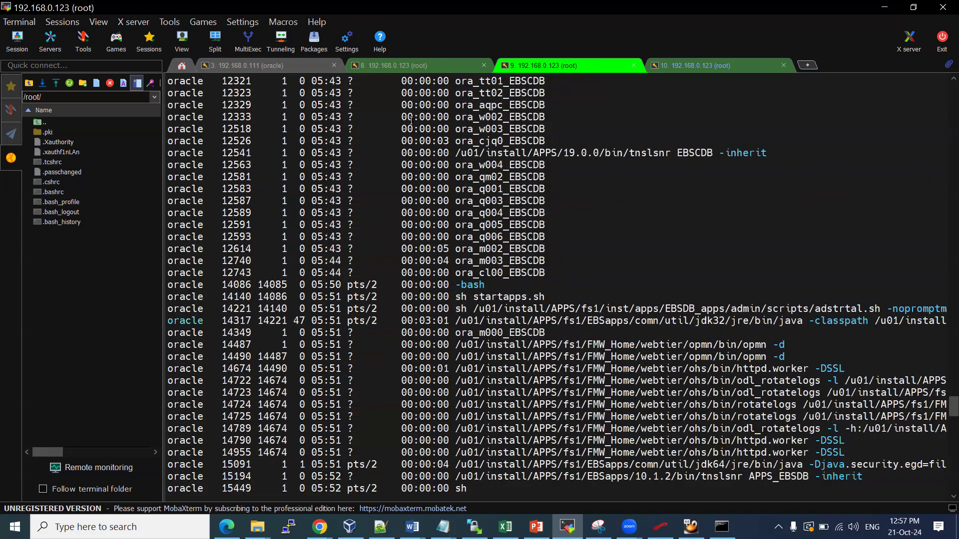
pyautogui.scroll(-5, 368, 255)
pyautogui.scroll(-7, 368, 255)
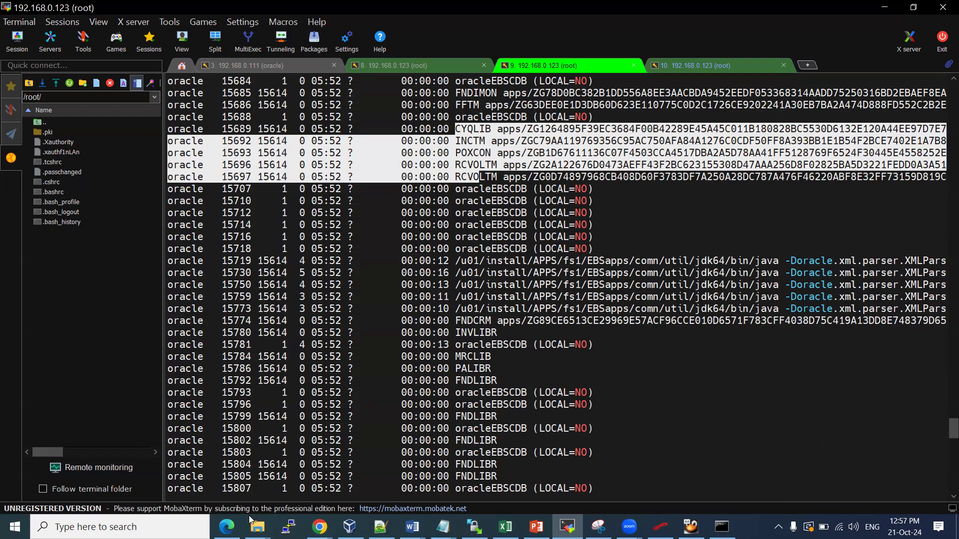
pyautogui.moveTo(227, 527)
pyautogui.click(227, 475)
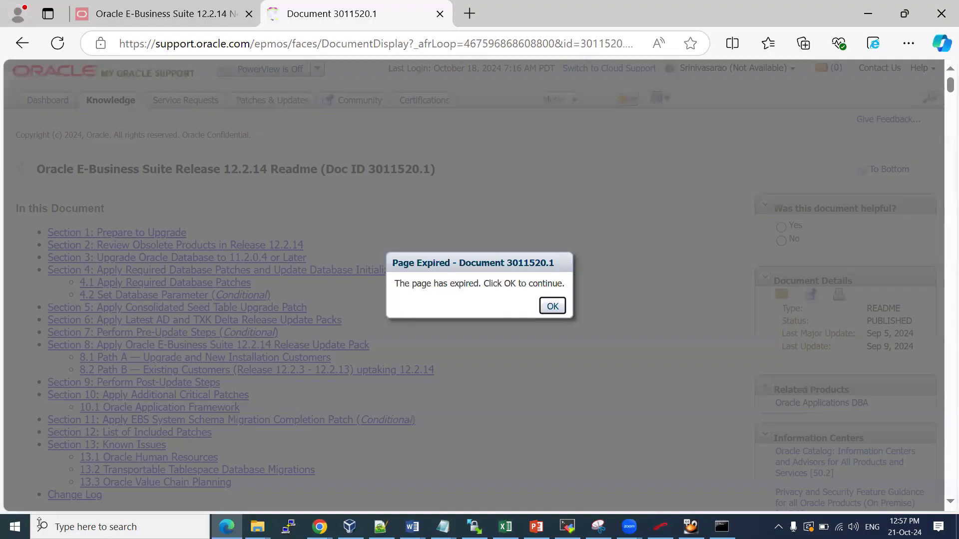
pyautogui.click(15, 527)
pyautogui.press('Escape')
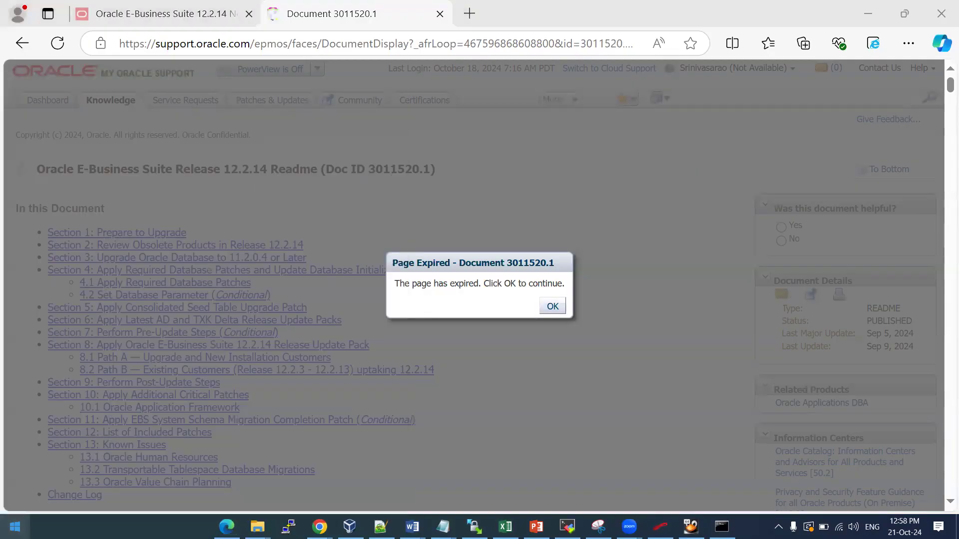
pyautogui.press('super')
pyautogui.write('conf')
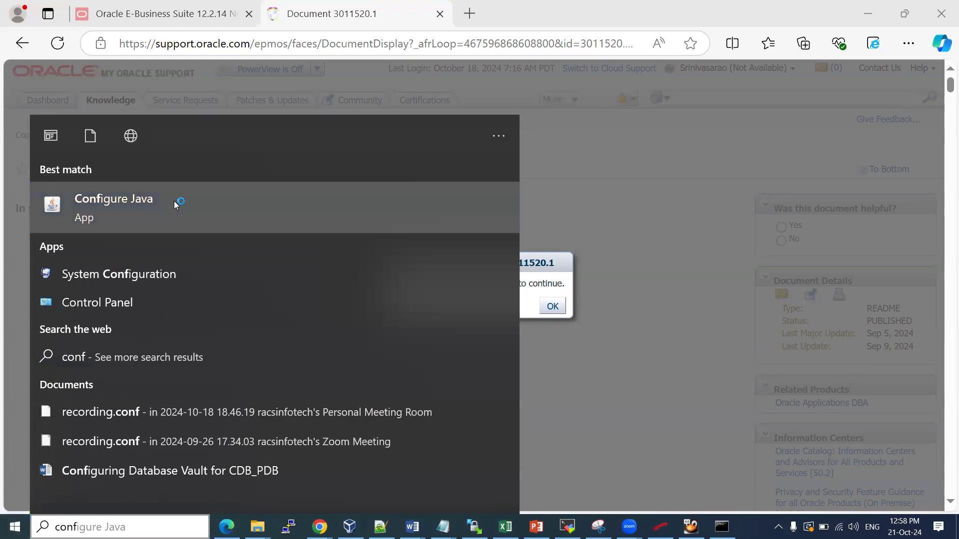
pyautogui.click(174, 201)
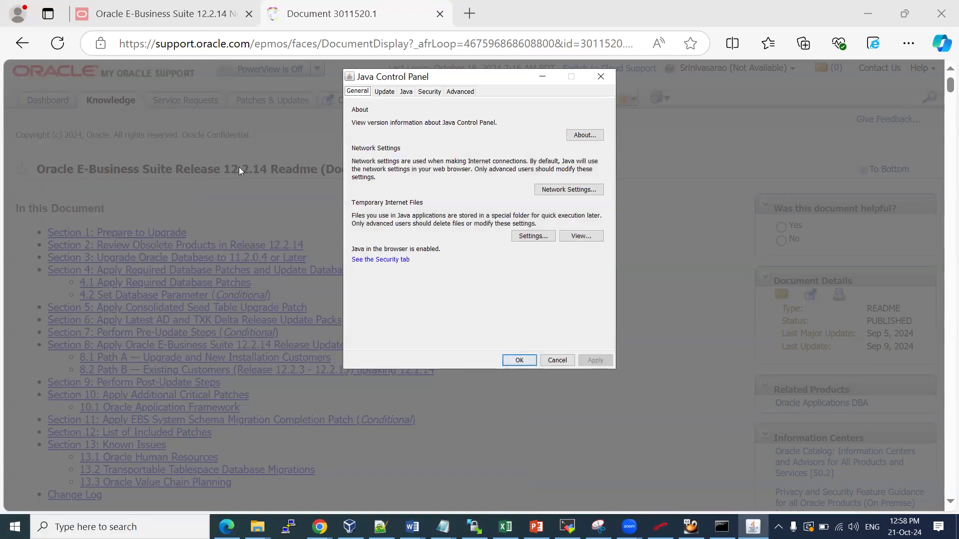
pyautogui.click(405, 92)
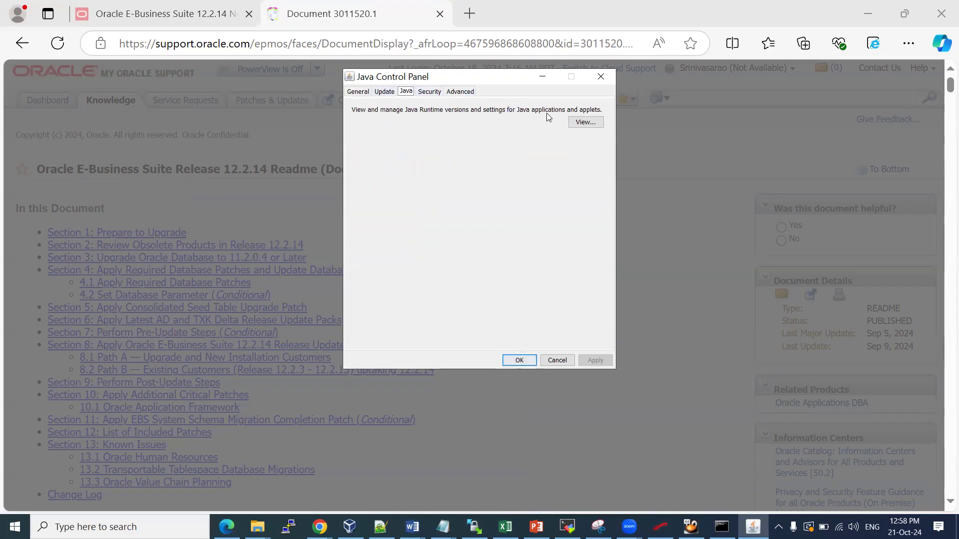
pyautogui.click(421, 93)
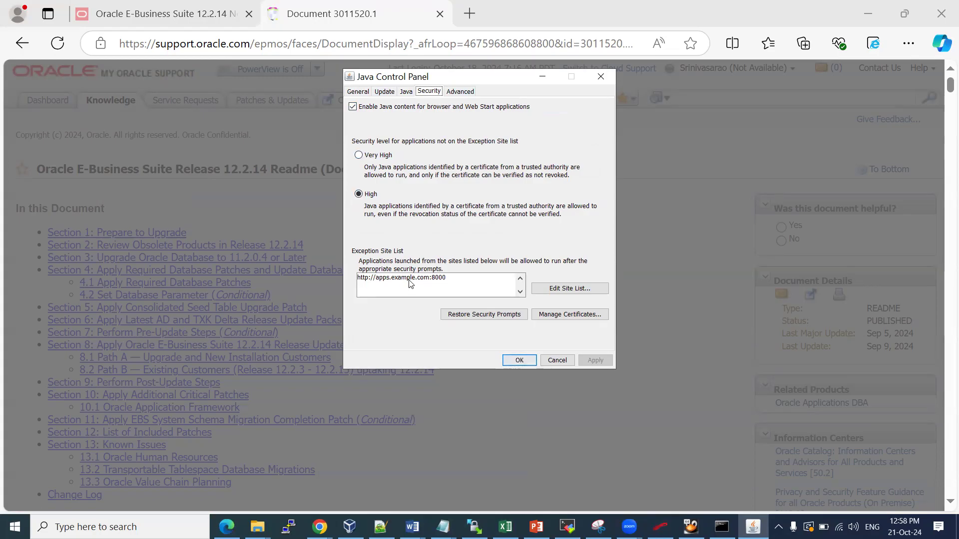
pyautogui.click(520, 360)
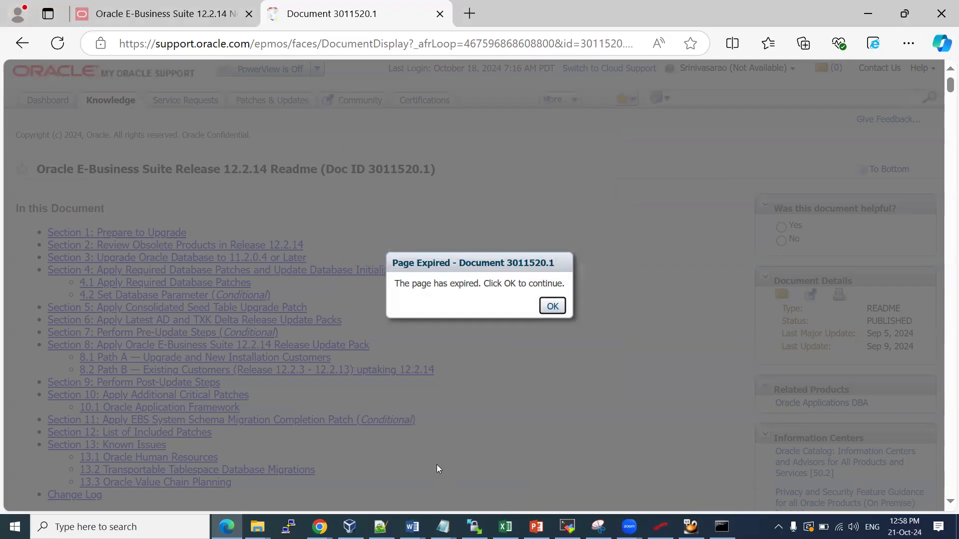
pyautogui.click(629, 526)
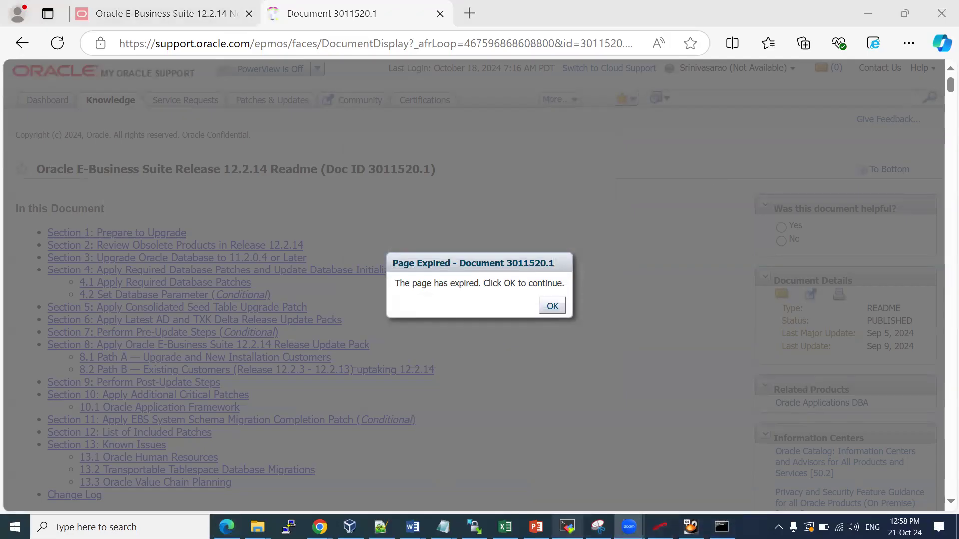
pyautogui.click(566, 526)
# In the apps terminal session, run grep login $CONTEXT_FILE to find the login host
pyautogui.hotkey('ctrl', 'Tab')
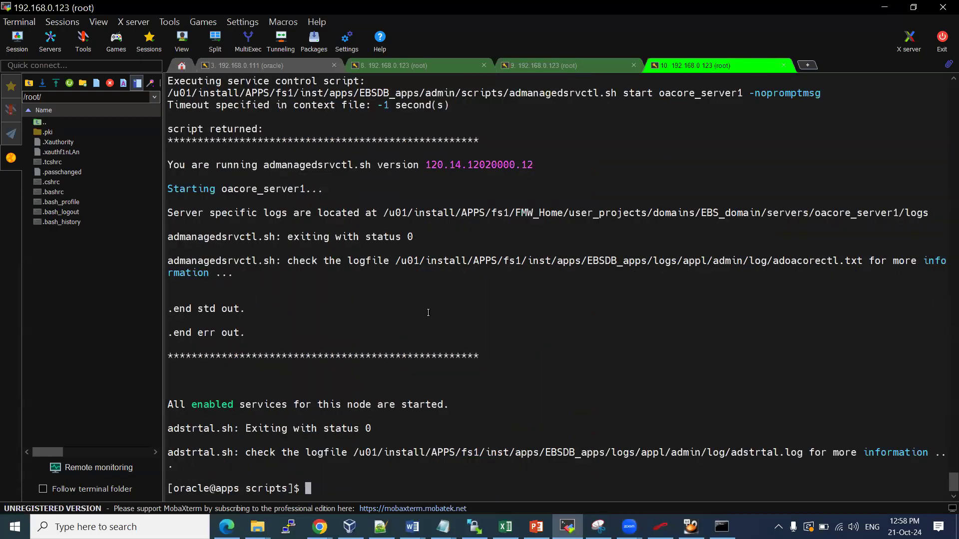
pyautogui.write('grep login $CONT')
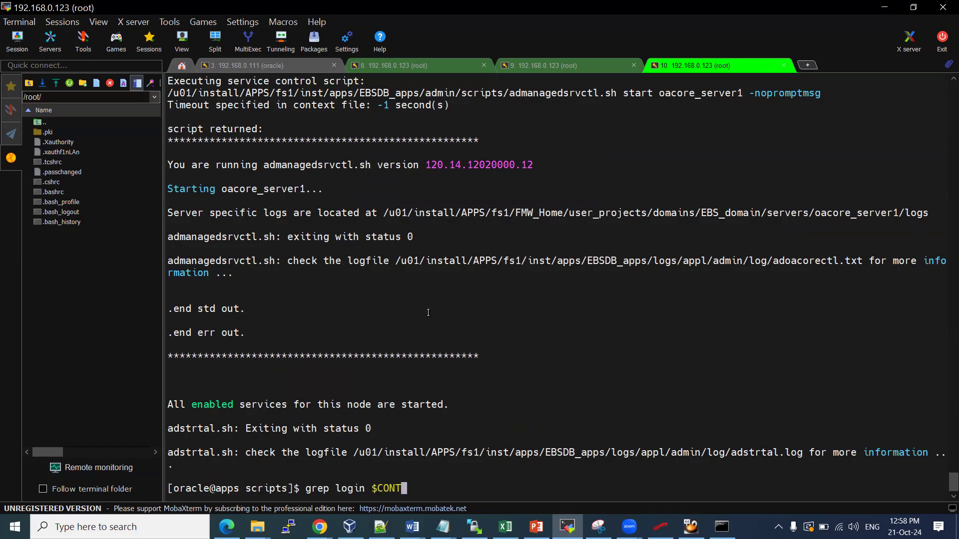
pyautogui.press('BackSpace')
pyautogui.write('TEC')
pyautogui.press('BackSpace')
pyautogui.write('XT_FILE')
pyautogui.press('Return')
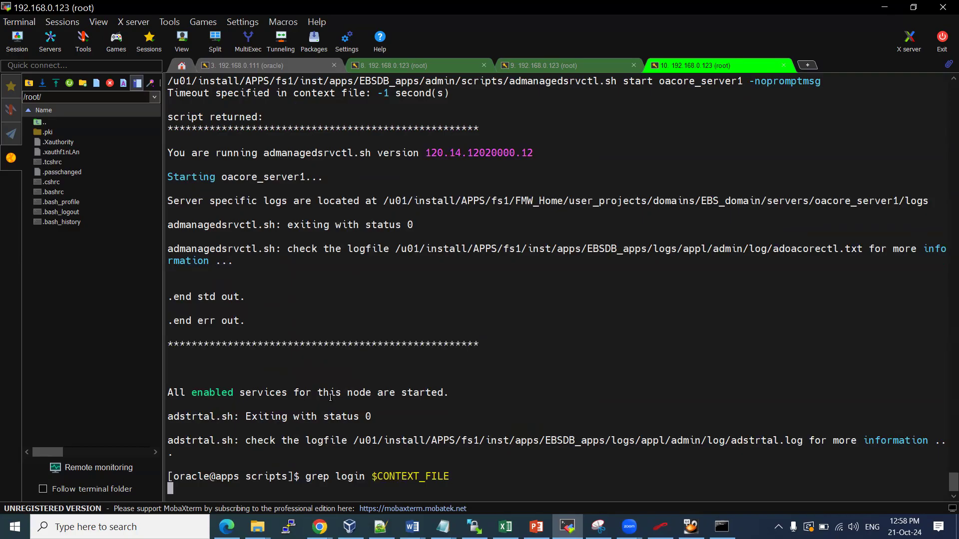
# In the Vision installation notes, select apps.example.com on the grep line and scroll up to Optional steps
pyautogui.moveTo(412, 526)
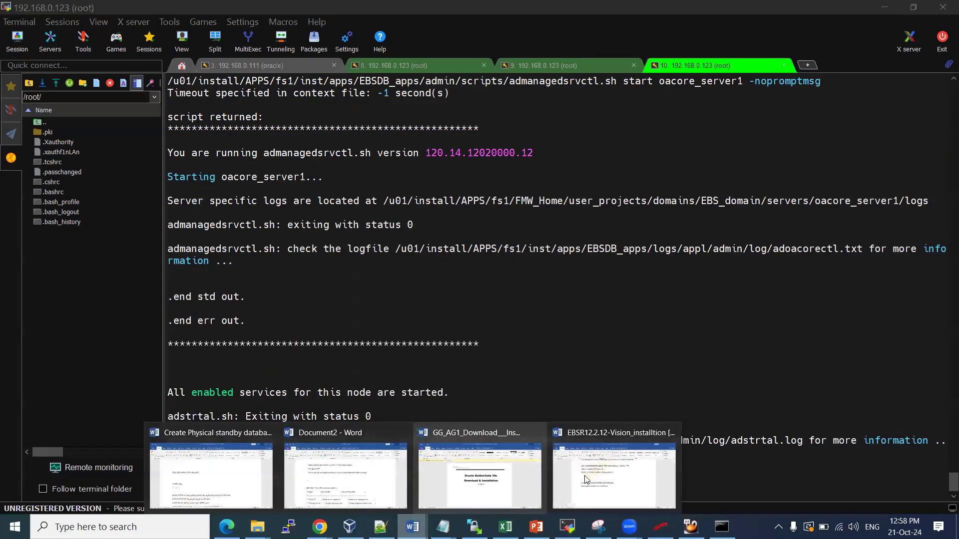
pyautogui.click(600, 475)
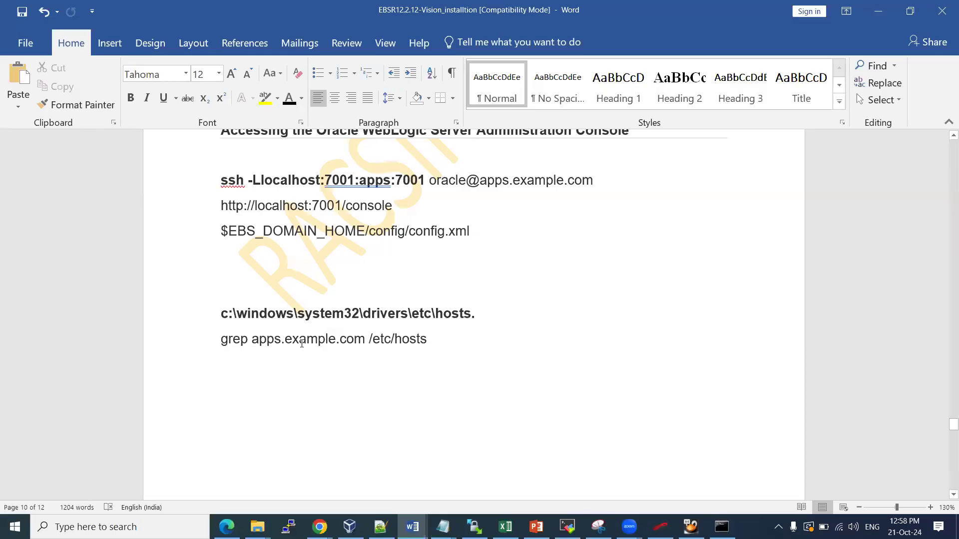
pyautogui.moveTo(315, 343); pyautogui.dragTo(356, 343)
pyautogui.hotkey('ctrl', 'c')
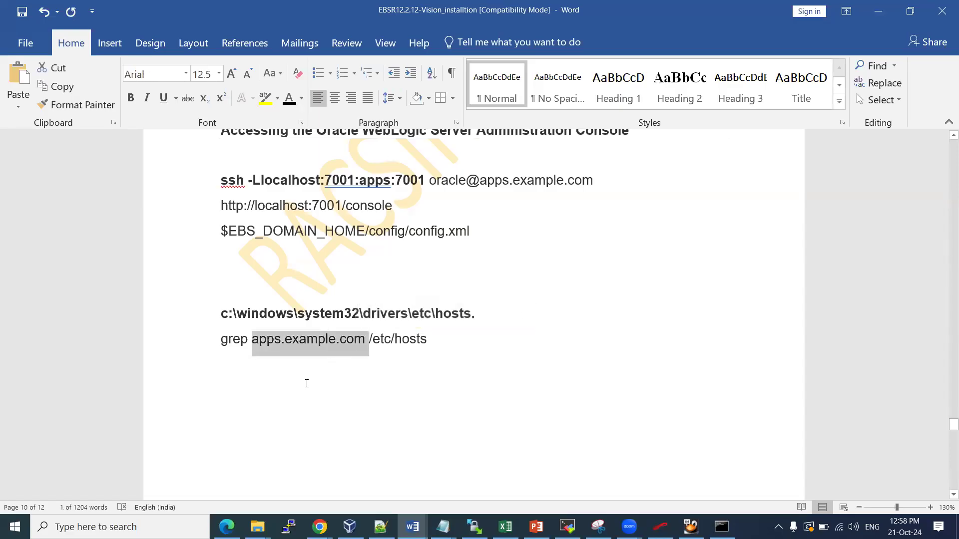
pyautogui.scroll(10, 307, 383)
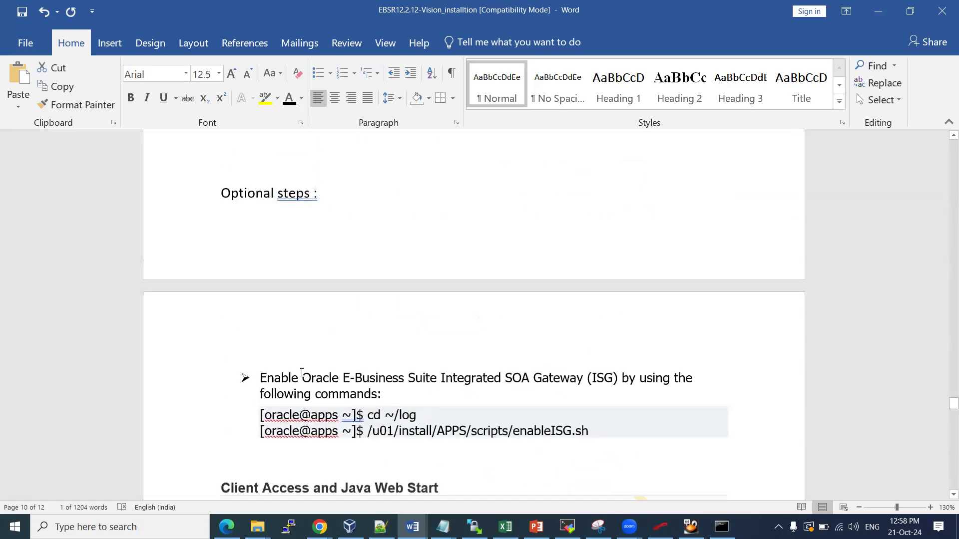
pyautogui.hotkey('alt', 'Tab')
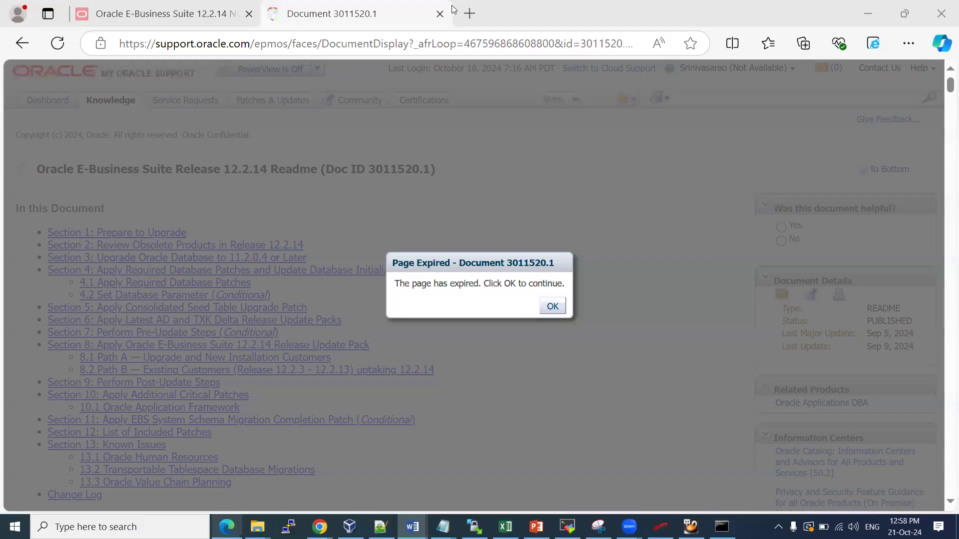
pyautogui.hotkey('ctrl', 't')
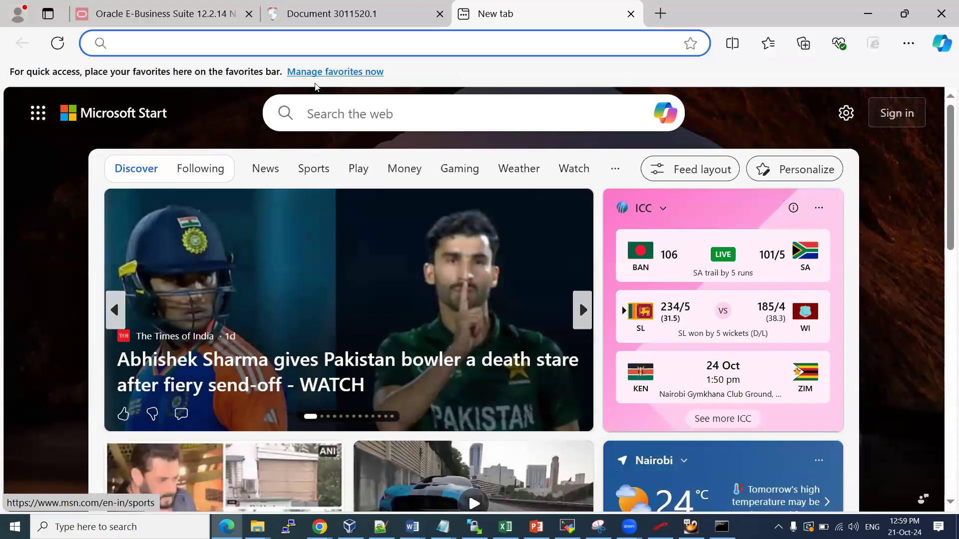
pyautogui.click(316, 45)
pyautogui.write('htt')
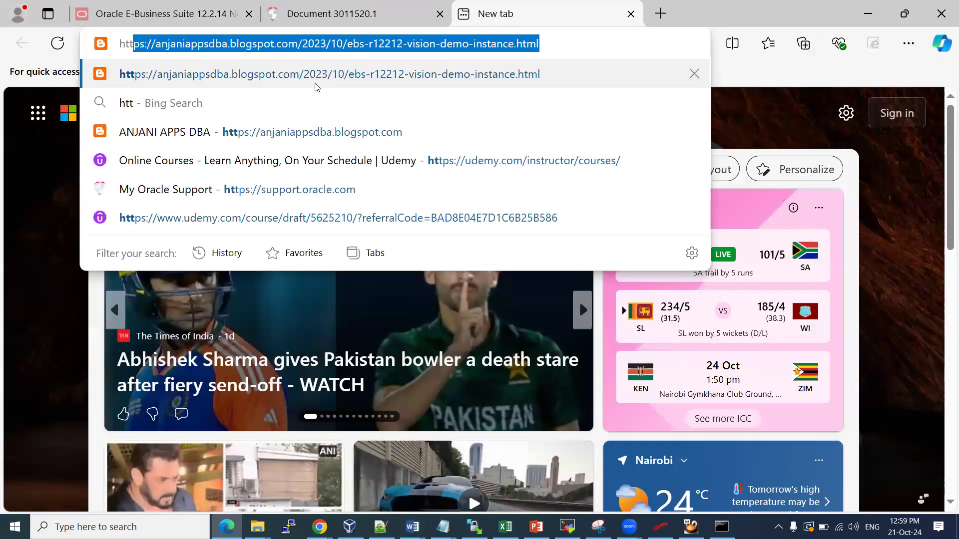
pyautogui.write('p:')
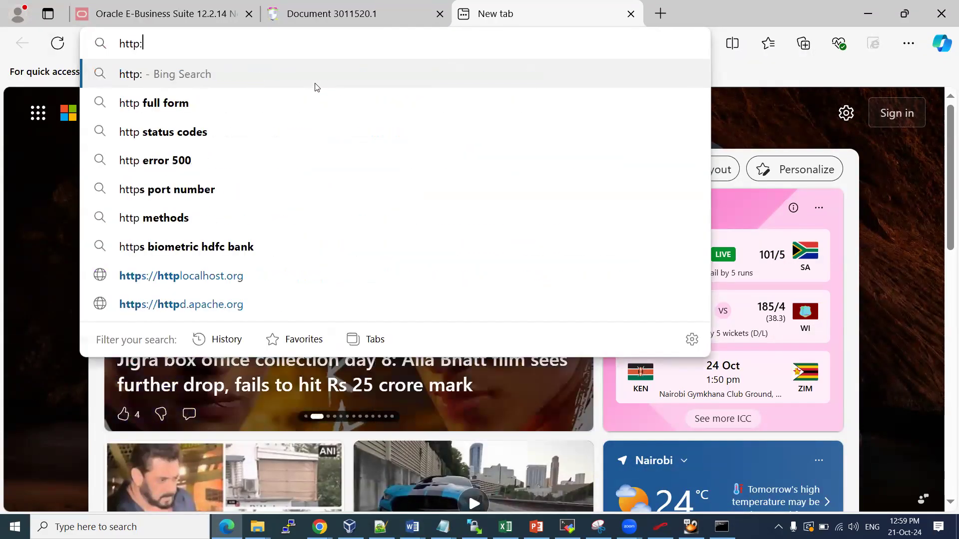
pyautogui.write('//')
pyautogui.hotkey('ctrl', 'v')
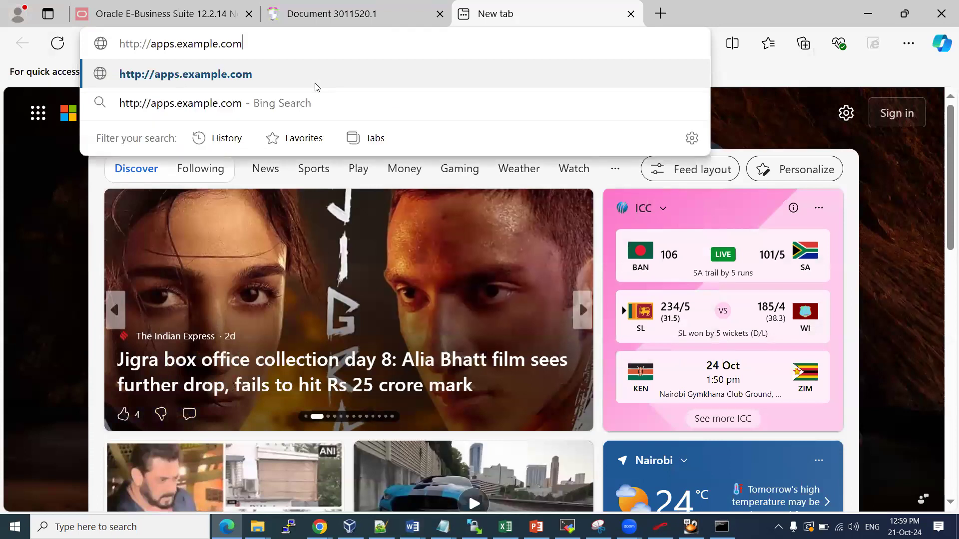
pyautogui.write(':8000/')
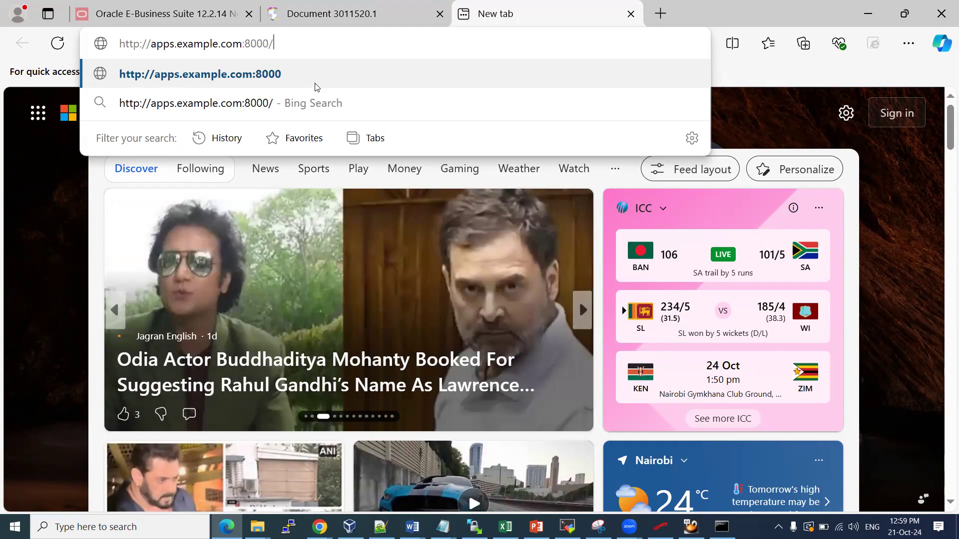
pyautogui.write('O')
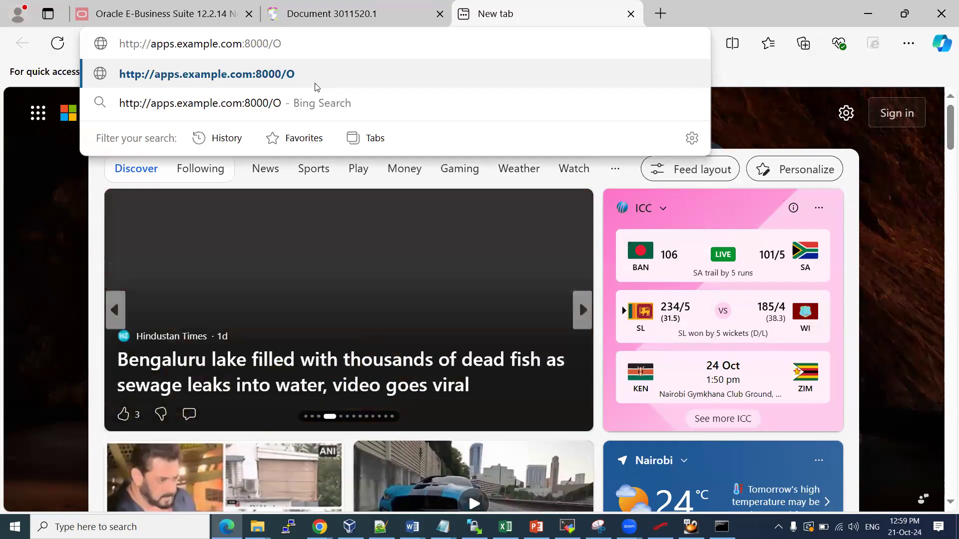
pyautogui.write('A_HTML/')
pyautogui.write('AppsL')
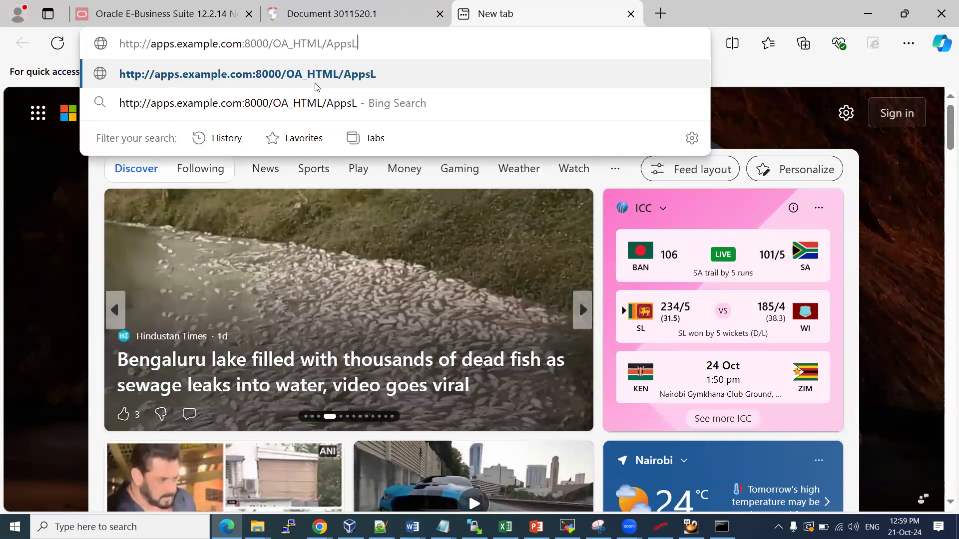
pyautogui.write('ocalLogin')
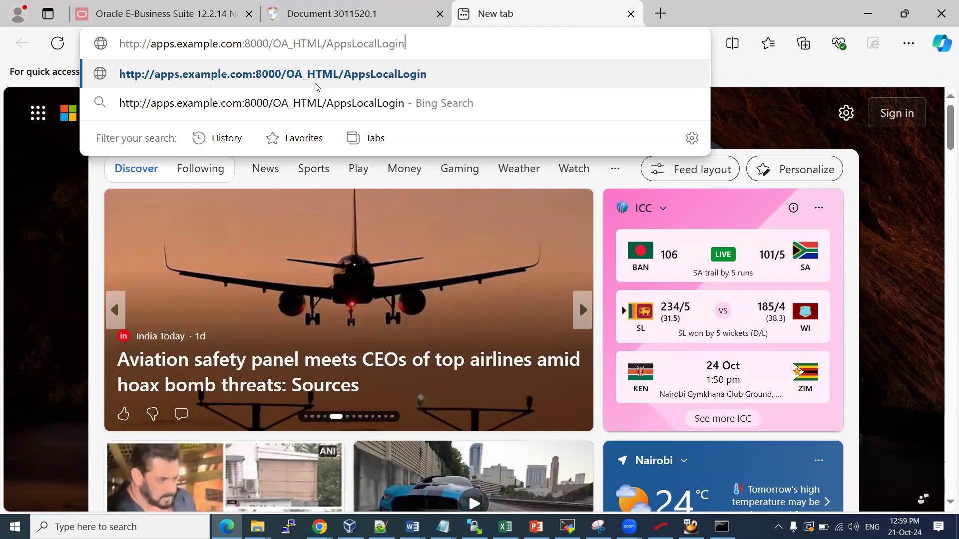
pyautogui.write('.jsp')
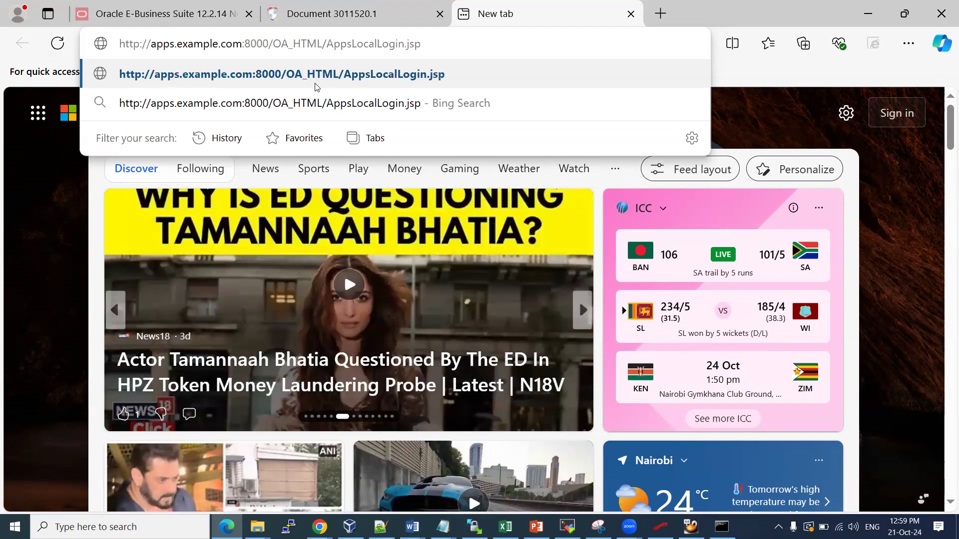
pyautogui.hotkey('ctrl', 'a')
pyautogui.hotkey('ctrl', 'c')
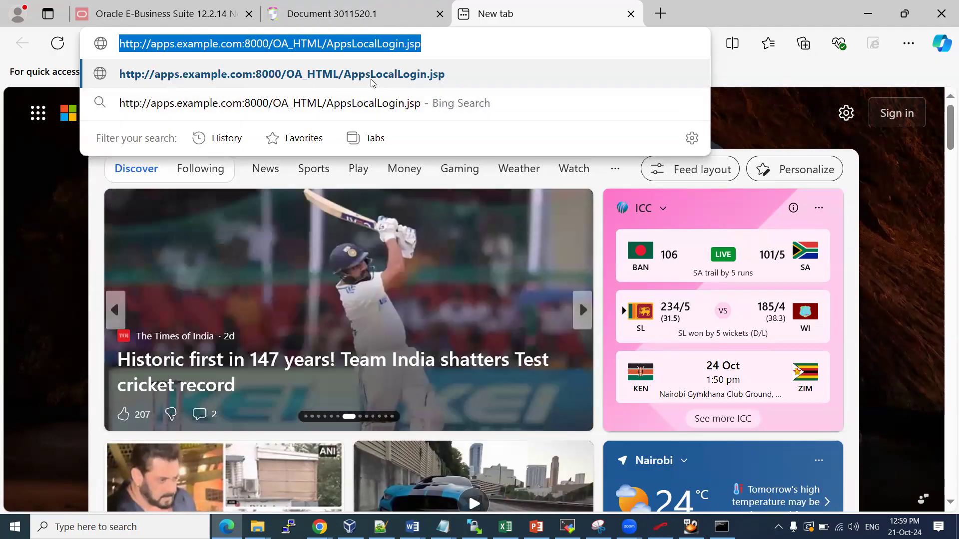
pyautogui.click(372, 83)
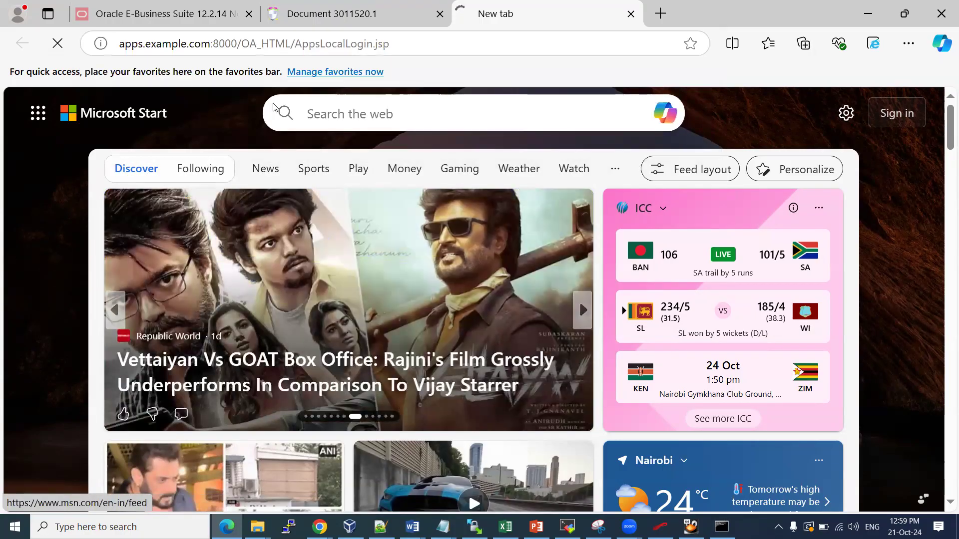
# Open another new tab and paste the copied login URL into it
pyautogui.click(319, 527)
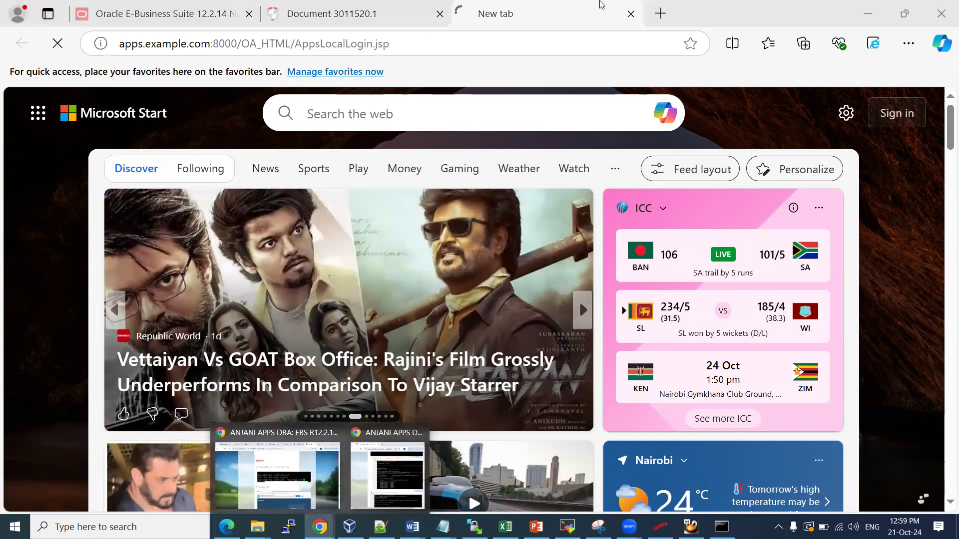
pyautogui.click(660, 14)
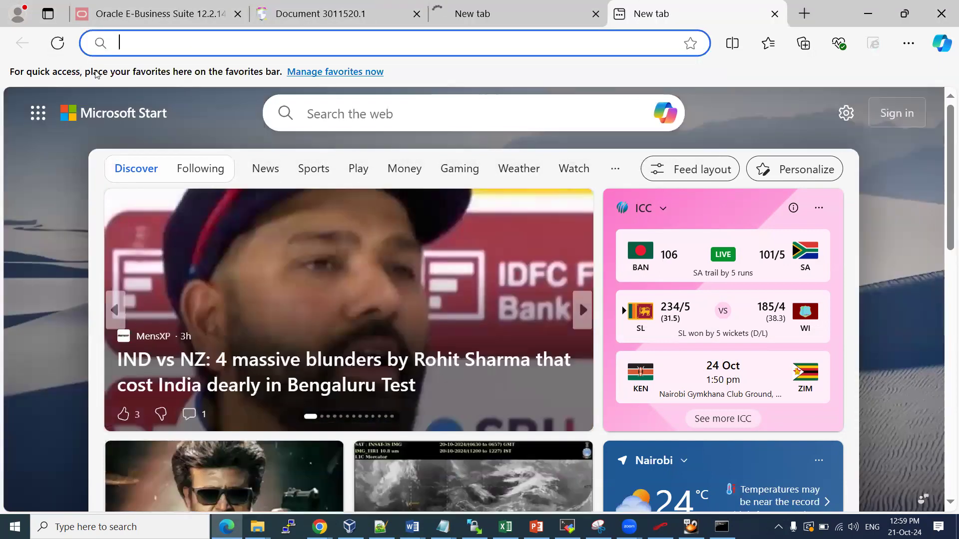
pyautogui.hotkey('ctrl', 'v')
# Load the pasted AppsLocalLogin.jsp URL in the second tab, which times out on apps.example.com
pyautogui.click(99, 74)
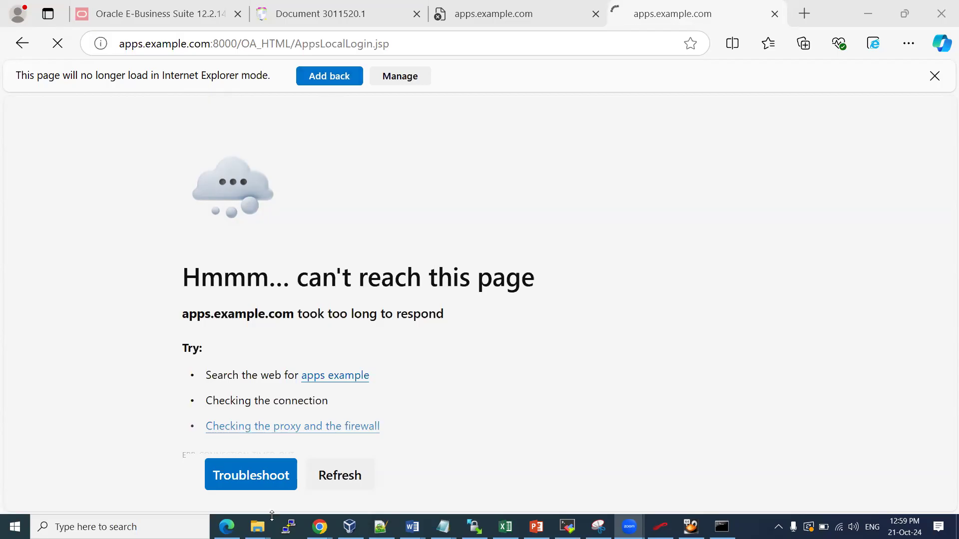
# Load the AppsLocalLogin.jsp login URL in a new tab of a maximized Chrome window
pyautogui.click(388, 492)
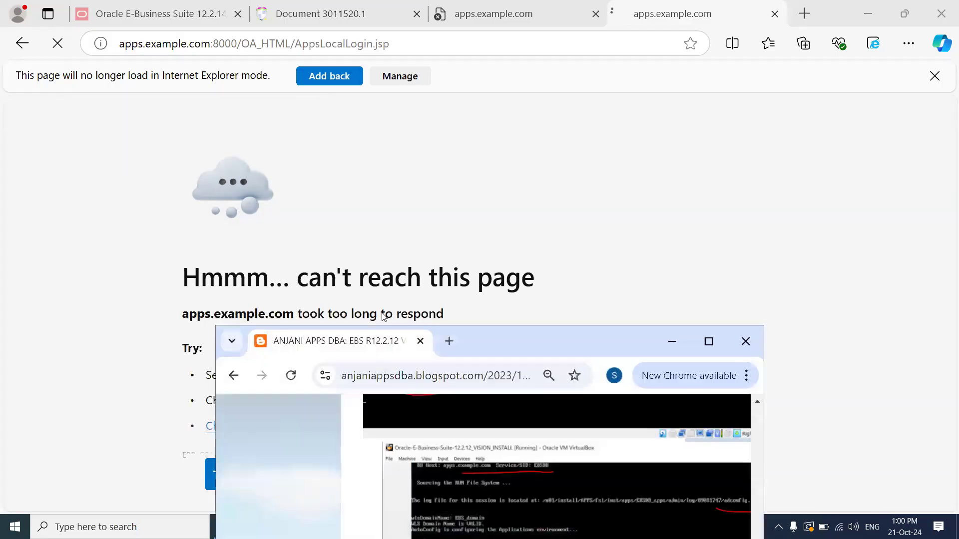
pyautogui.click(455, 343)
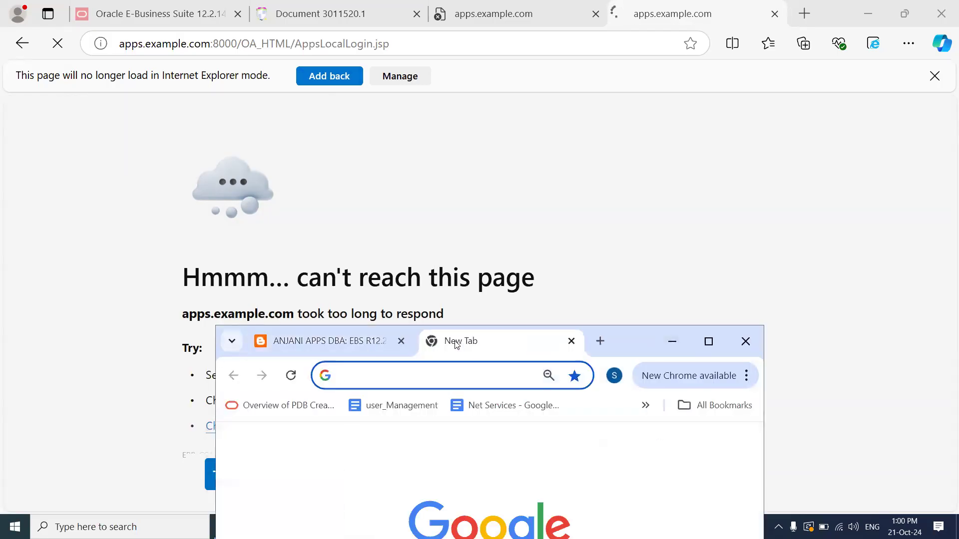
pyautogui.hotkey('ctrl', 'v')
pyautogui.press('Return')
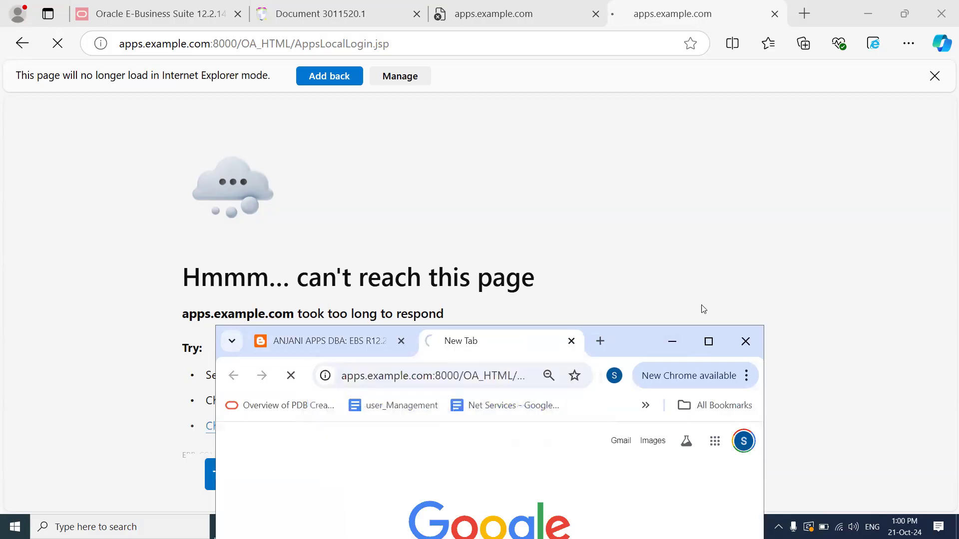
pyautogui.click(709, 341)
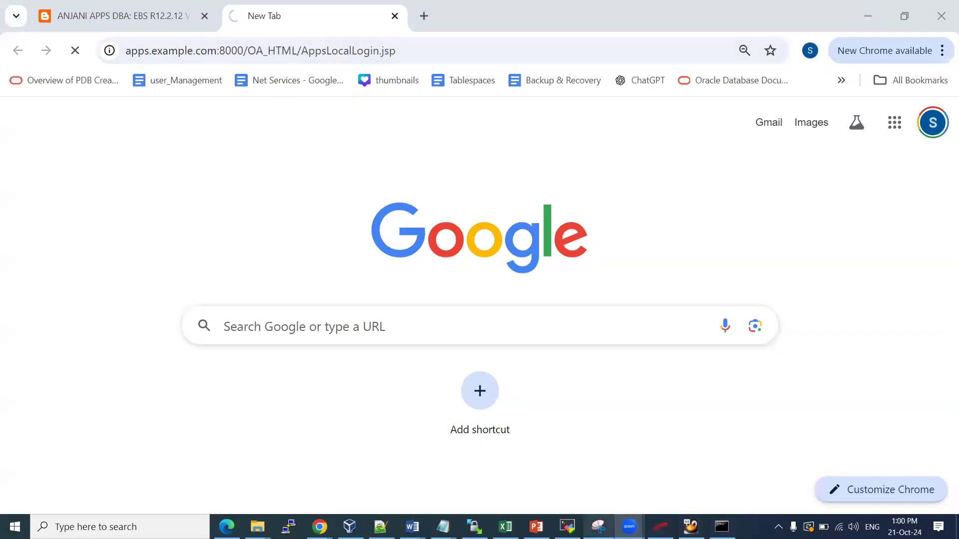
pyautogui.click(567, 527)
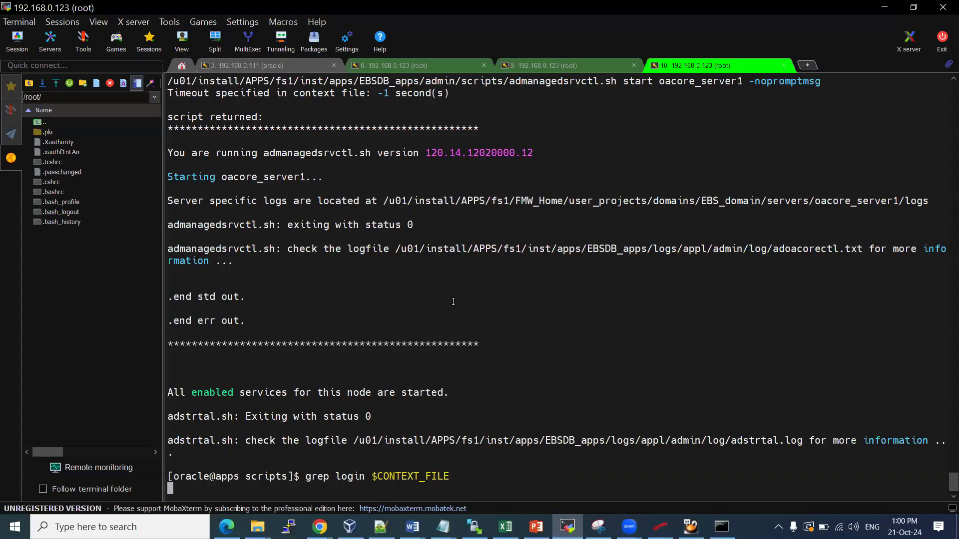
# Cancel the hanging grep, list the directory, and run ./stopapps.sh
pyautogui.press('Return')
pyautogui.hotkey('ctrl', 'c')
pyautogui.press('Return')
pyautogui.press('Return')
pyautogui.press('Return')
pyautogui.press('Return')
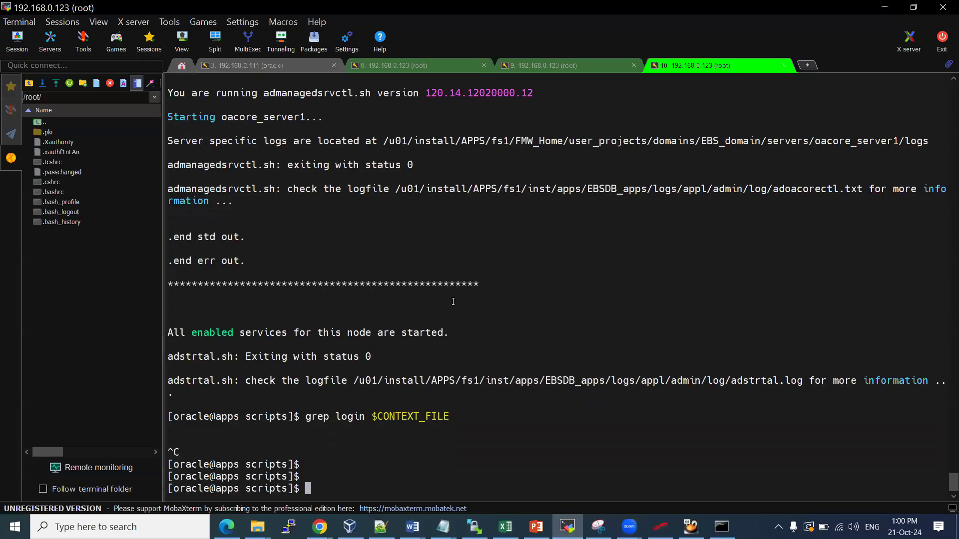
pyautogui.write('ls')
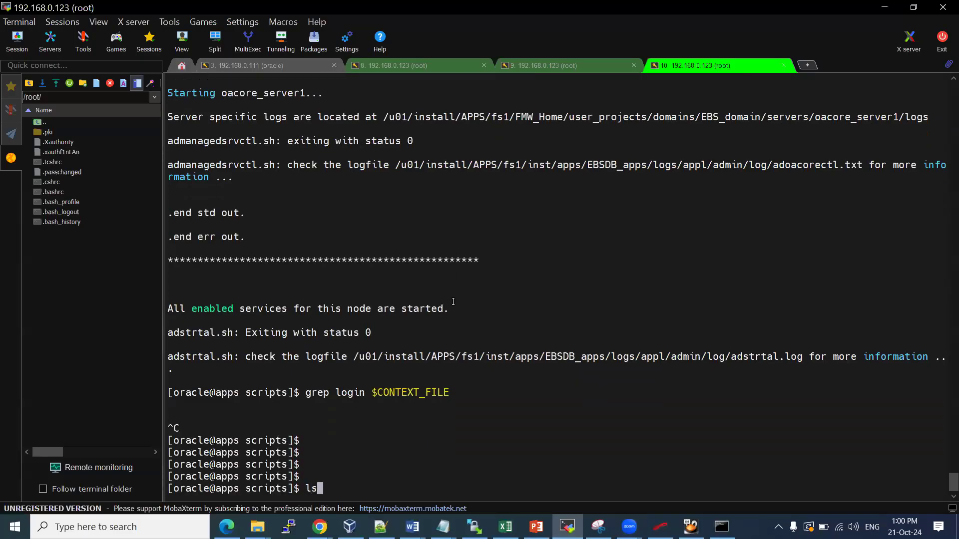
pyautogui.press('Return')
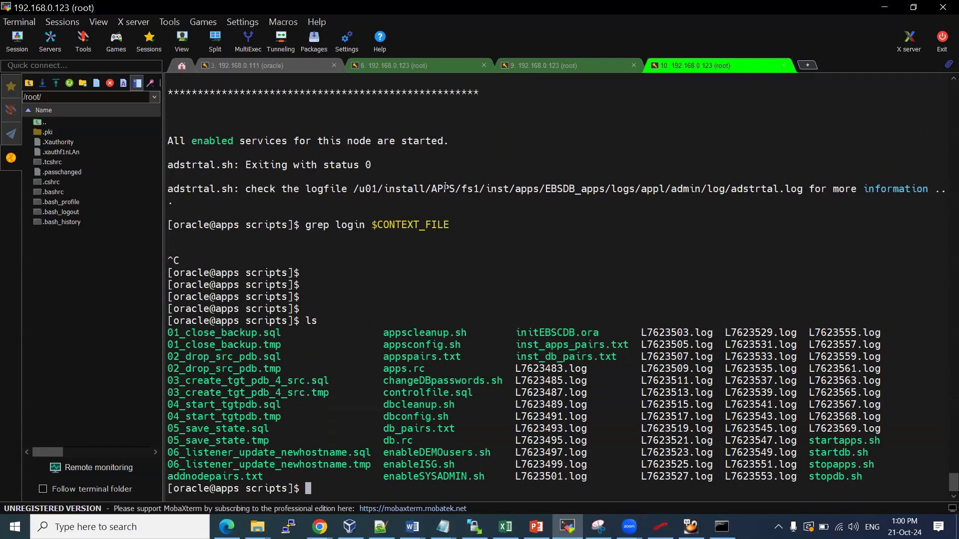
pyautogui.doubleClick(853, 463)
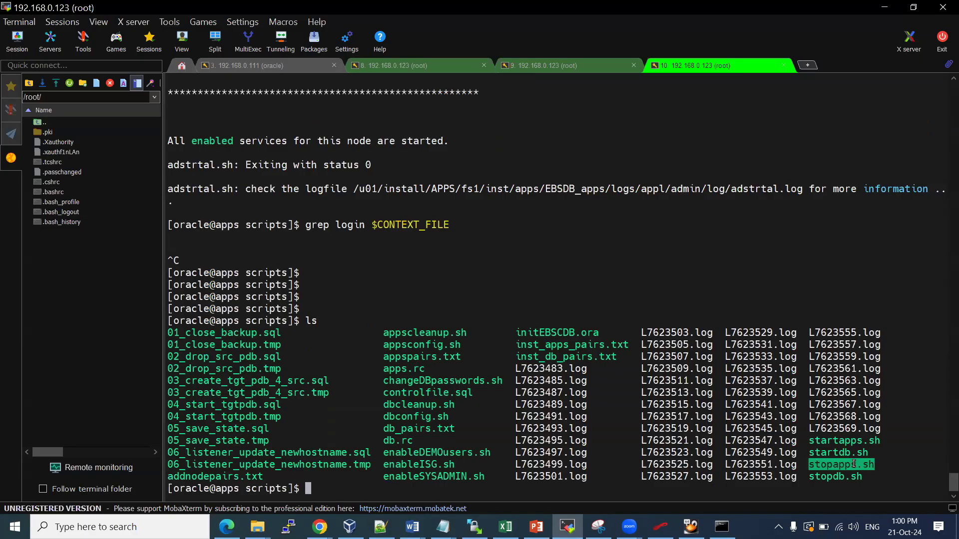
pyautogui.write('./')
pyautogui.rightClick(759, 246)
pyautogui.press('Return')
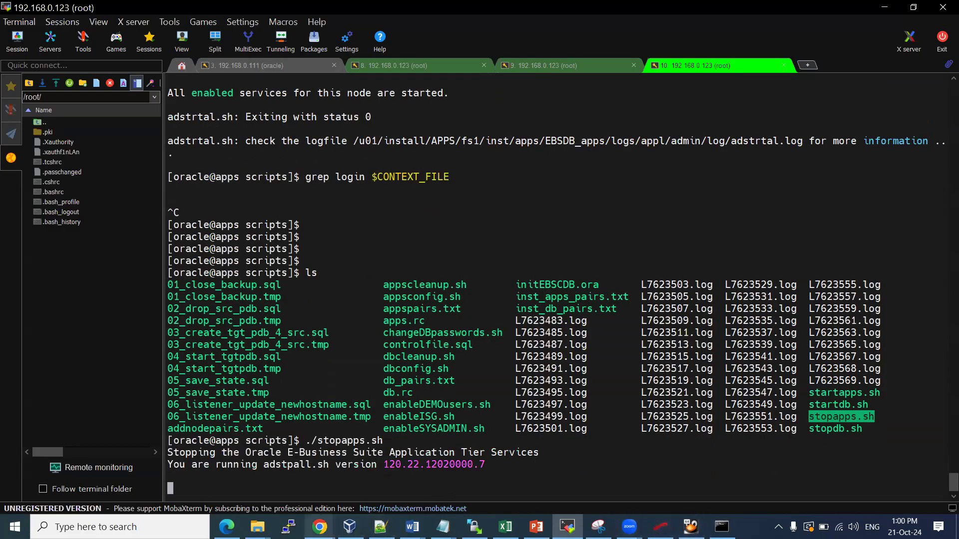
# Check the Chrome login page, then return to MobaXterm session 8 with the listener status
pyautogui.moveTo(320, 526)
pyautogui.click(384, 482)
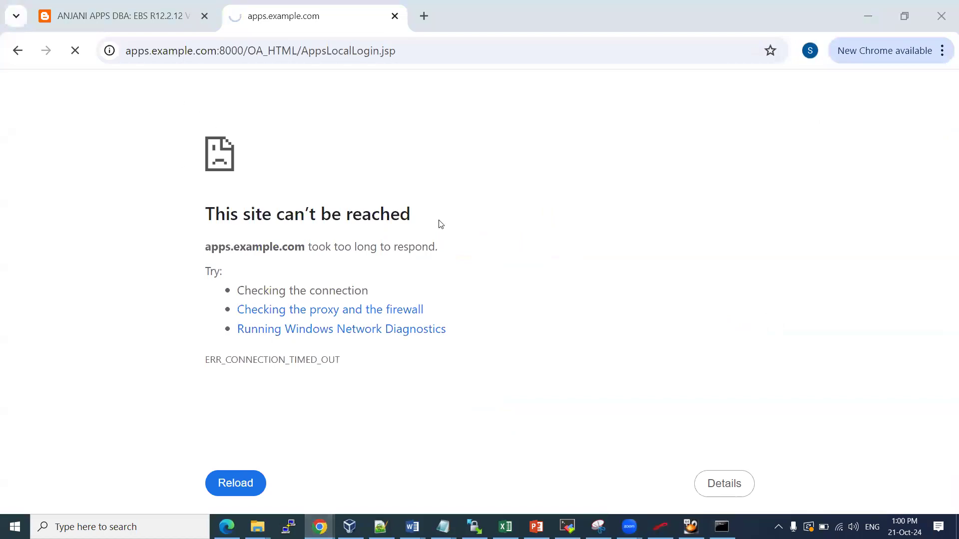
pyautogui.hotkey('alt', 'Tab')
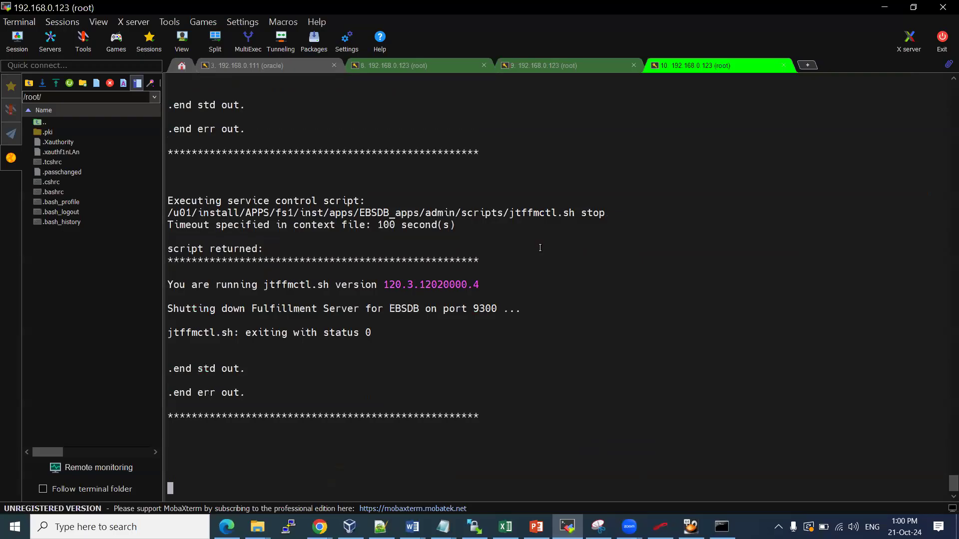
pyautogui.click(566, 527)
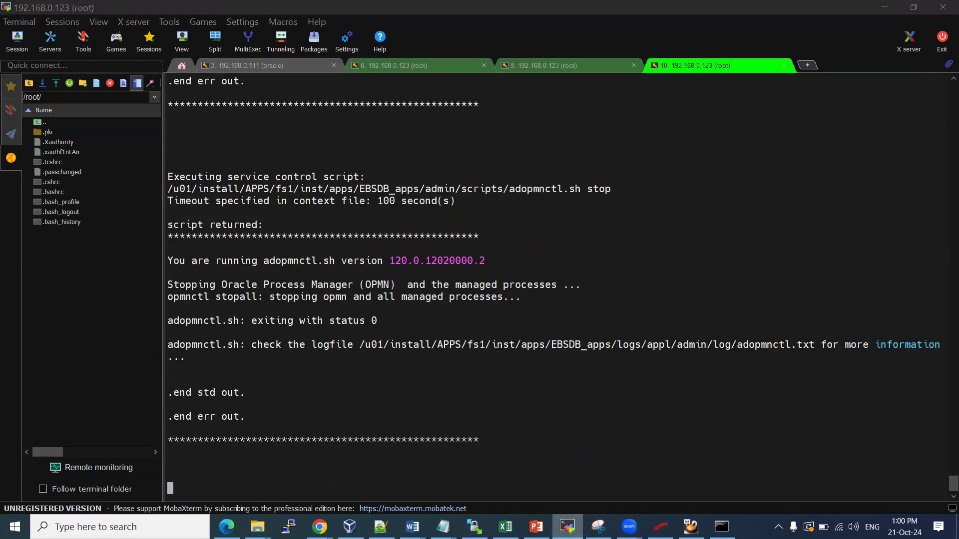
pyautogui.click(566, 527)
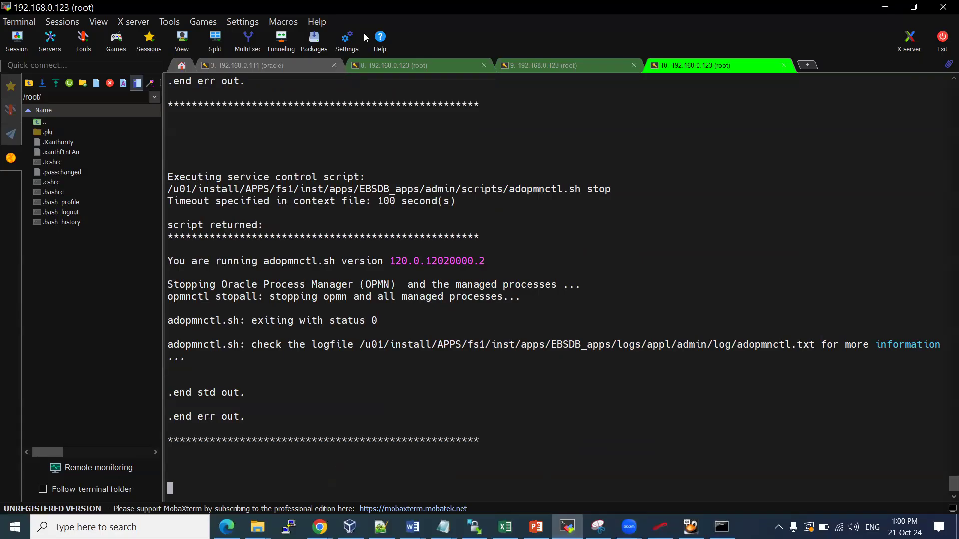
pyautogui.click(383, 64)
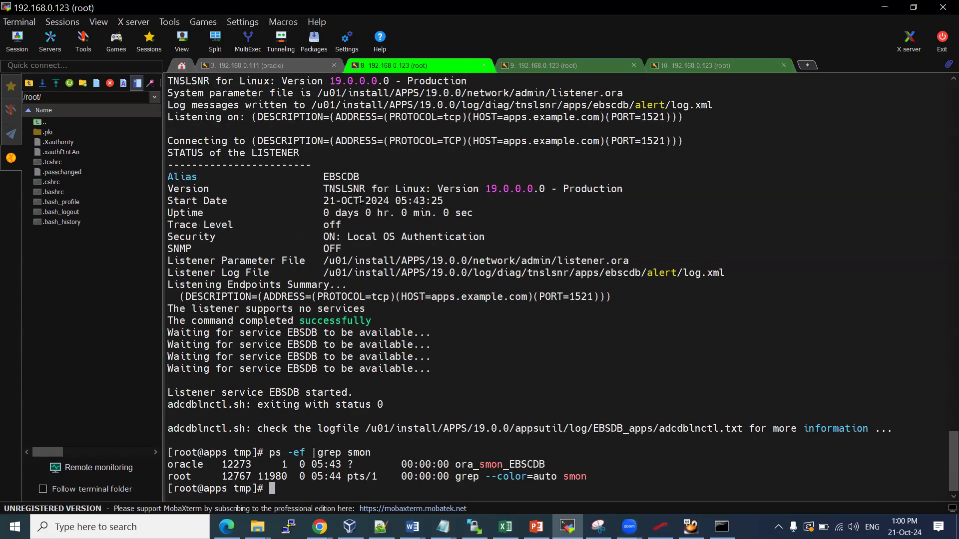
# Run systemctl stop firewalld, then systemctl disable firewalld, in session 8
pyautogui.write('systemctl stop firewalld')
pyautogui.press('Return')
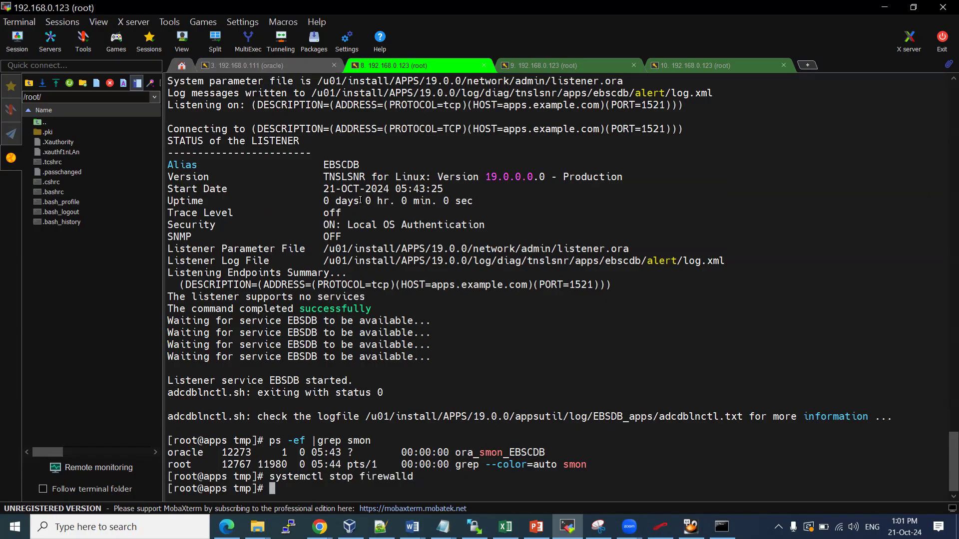
pyautogui.press('Up')
pyautogui.press('Left')
pyautogui.press('Left')
pyautogui.press('Left')
pyautogui.press('Left')
pyautogui.press('Left')
pyautogui.press('Left')
pyautogui.press('Left')
pyautogui.press('Left')
pyautogui.press('Left')
pyautogui.press('Left')
pyautogui.press('BackSpace')
pyautogui.press('BackSpace')
pyautogui.press('BackSpace')
pyautogui.press('BackSpace')
pyautogui.write('disable')
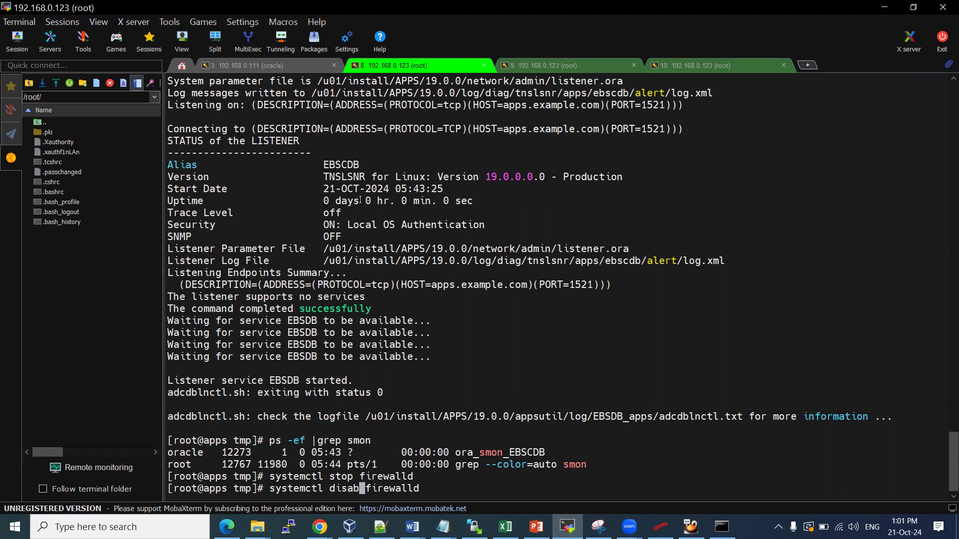
pyautogui.press('Return')
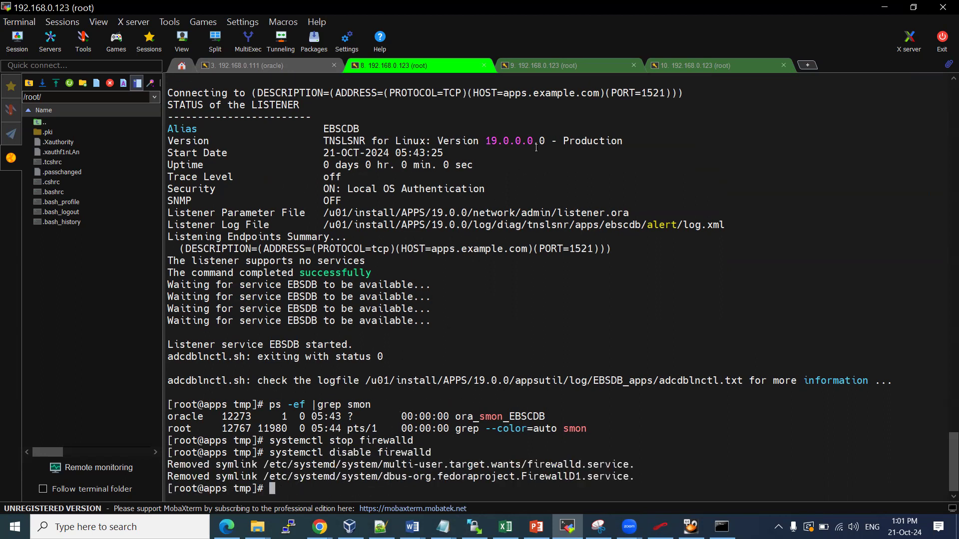
pyautogui.click(588, 67)
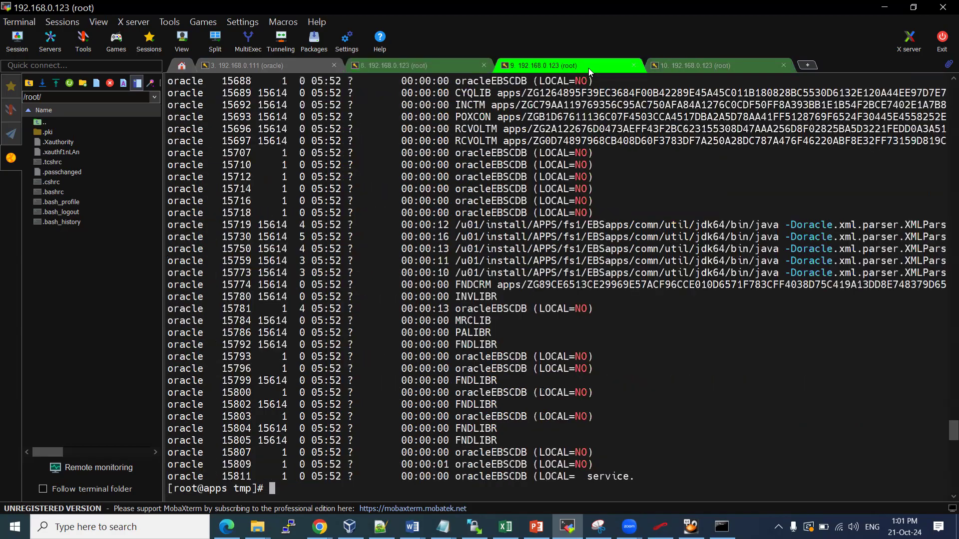
# Check the shutdown output and highlight the listener name APPS_EBSDB
pyautogui.scroll(-20, 487, 285)
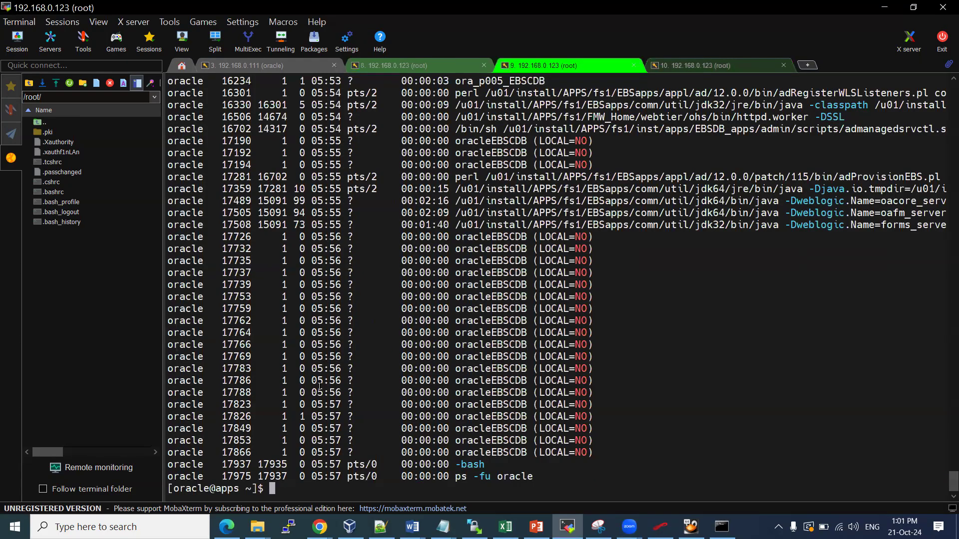
pyautogui.hotkey('ctrl', 'Tab')
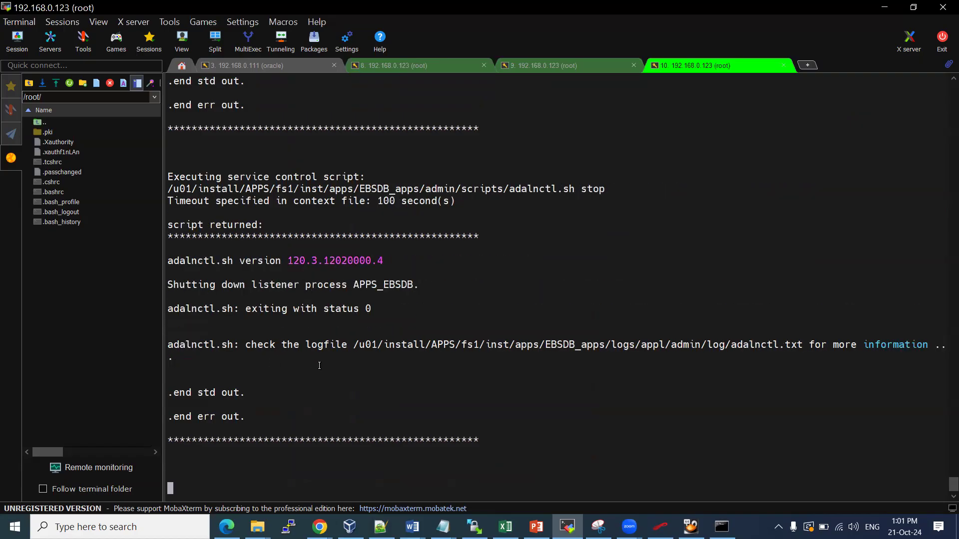
pyautogui.moveTo(359, 283); pyautogui.dragTo(399, 283)
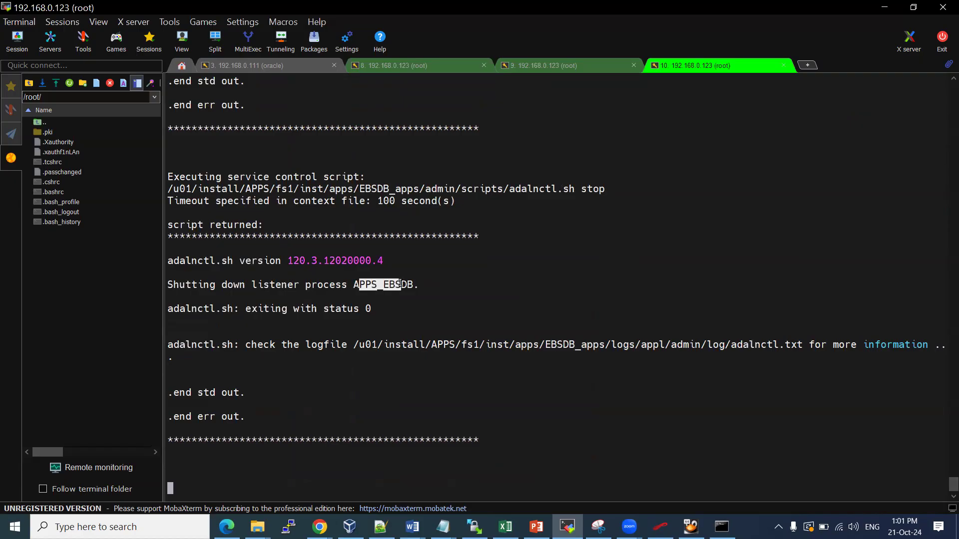
pyautogui.click(556, 66)
# Exit the oracle shell and switch to applmgr with su - applmgr
pyautogui.write('s')
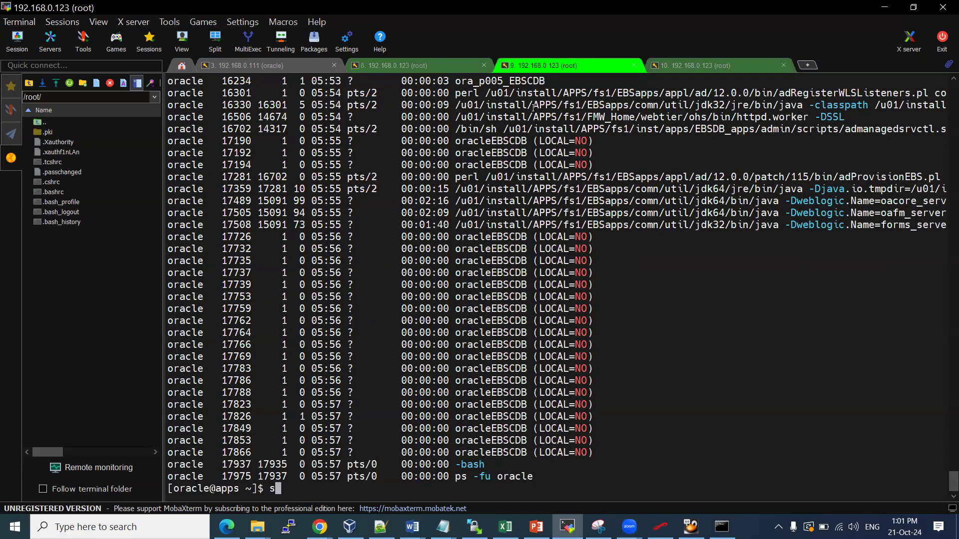
pyautogui.press('BackSpace')
pyautogui.write('exit')
pyautogui.press('Return')
pyautogui.write('su - a')
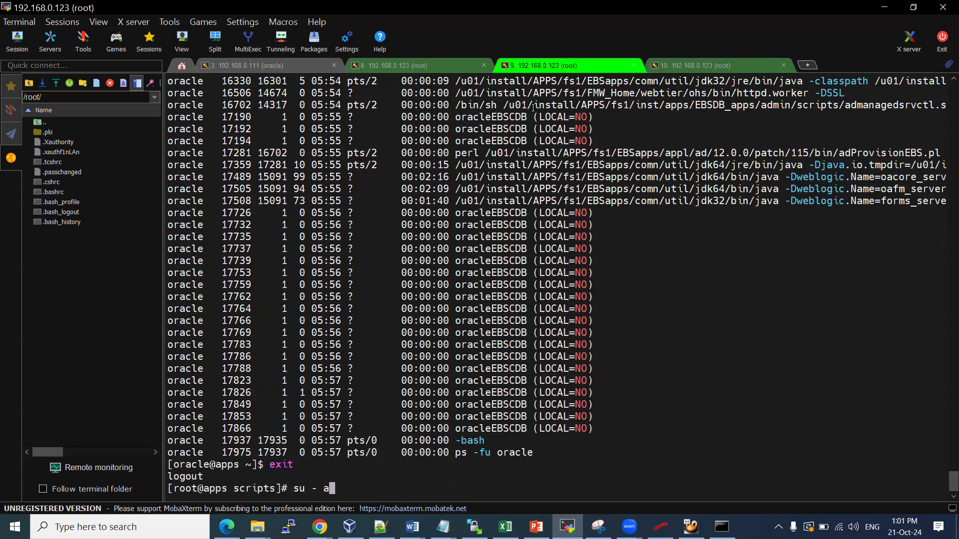
pyautogui.write('pplmgr')
pyautogui.press('Return')
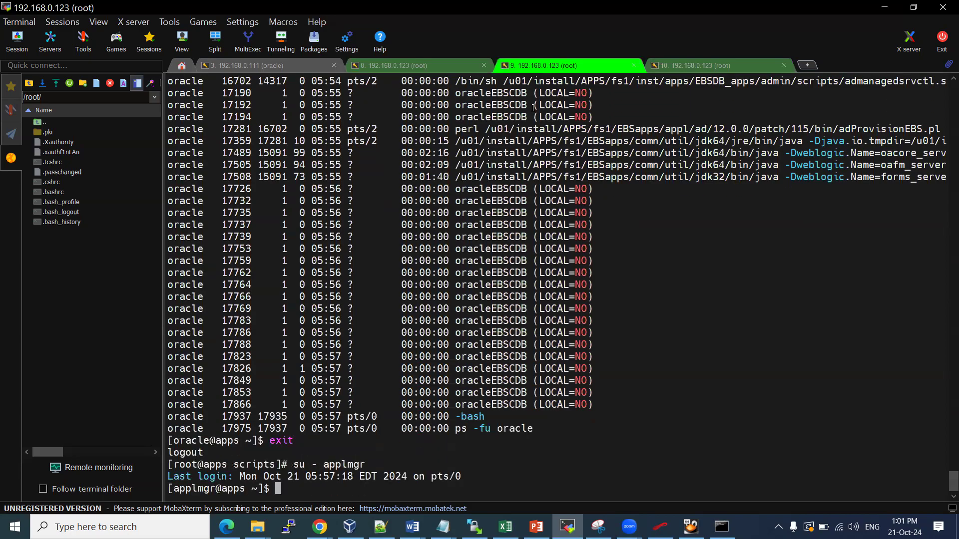
pyautogui.write('ls')
pyautogui.press('Return')
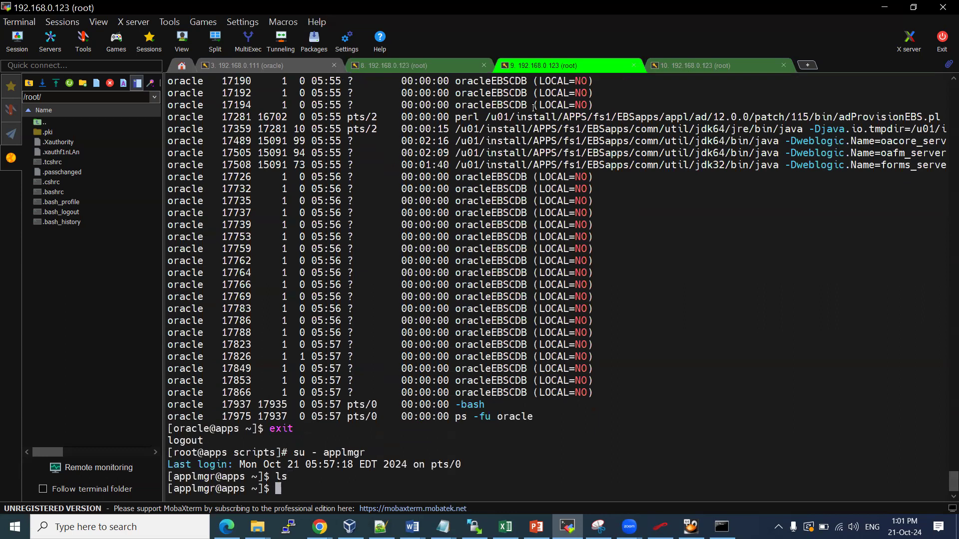
# Go to /u01/install/APPS and source EBSapps.env for the RUN file system (R)
pyautogui.write('cd /u01/install/')
pyautogui.press('Tab')
pyautogui.press('Tab')
pyautogui.write('A')
pyautogui.press('Tab')
pyautogui.press('Return')
pyautogui.write('ls')
pyautogui.press('Return')
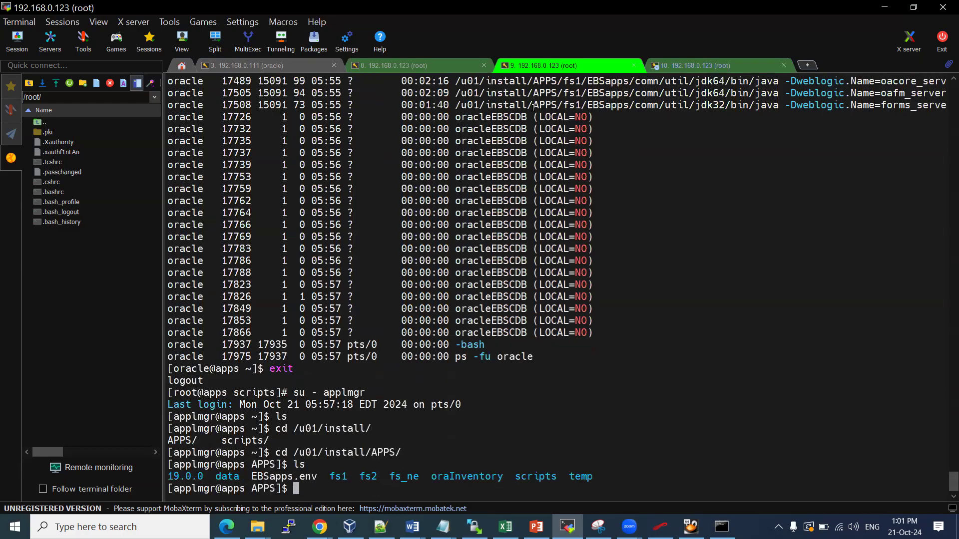
pyautogui.write('. EBSapps.env')
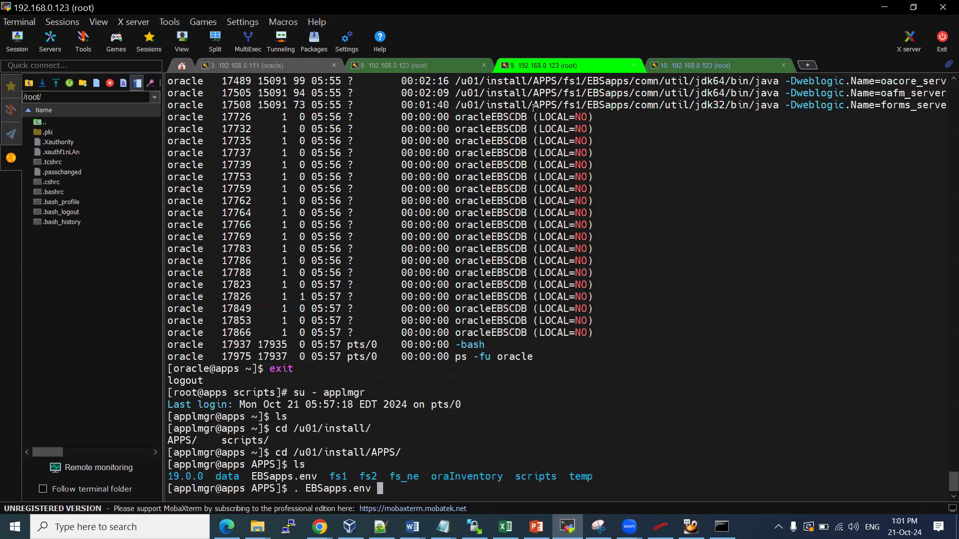
pyautogui.press('Return')
pyautogui.write('R')
pyautogui.press('Return')
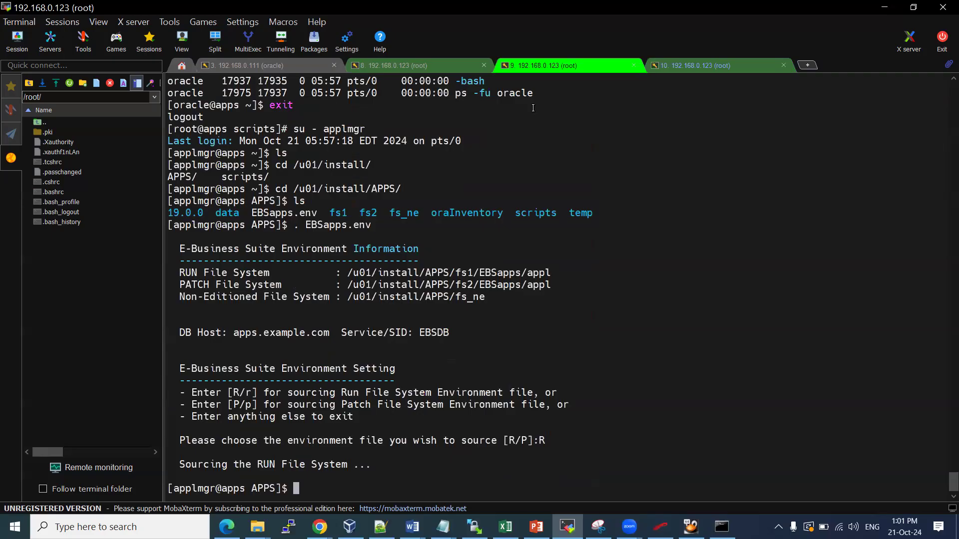
# Change into $ADMIN_SCRIPTS_HOME and glance at the shutdown session's progress
pyautogui.write('cd $ADMIN_SCRIPTS_HOME/')
pyautogui.press('Return')
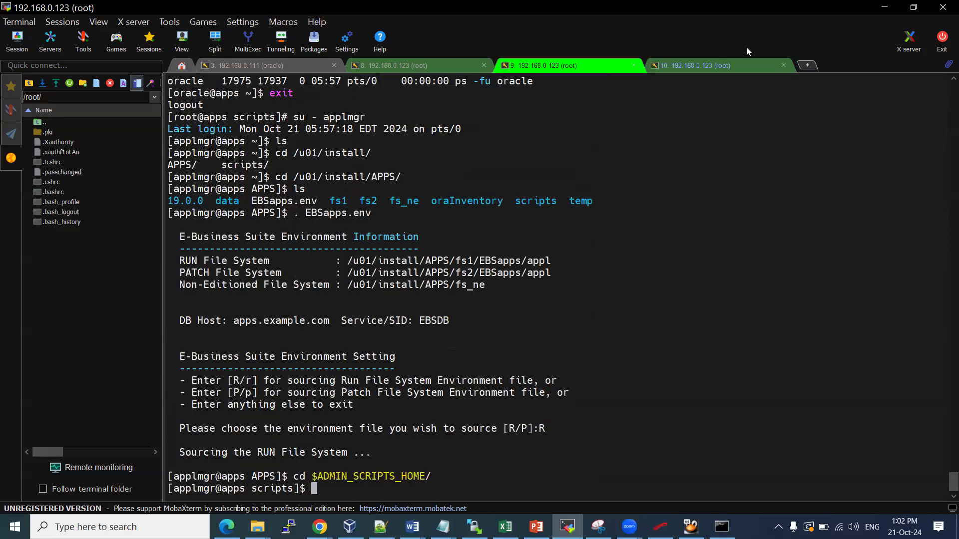
pyautogui.click(708, 68)
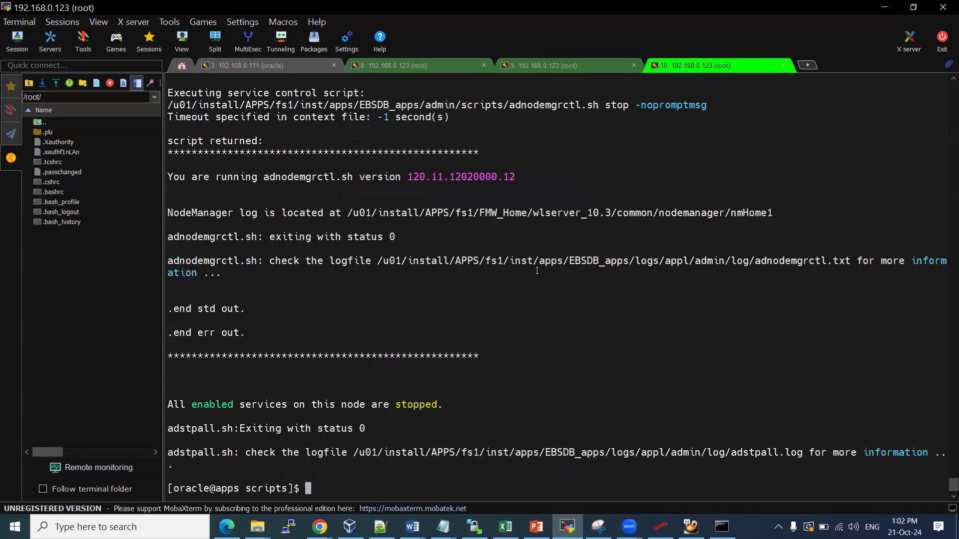
pyautogui.click(545, 66)
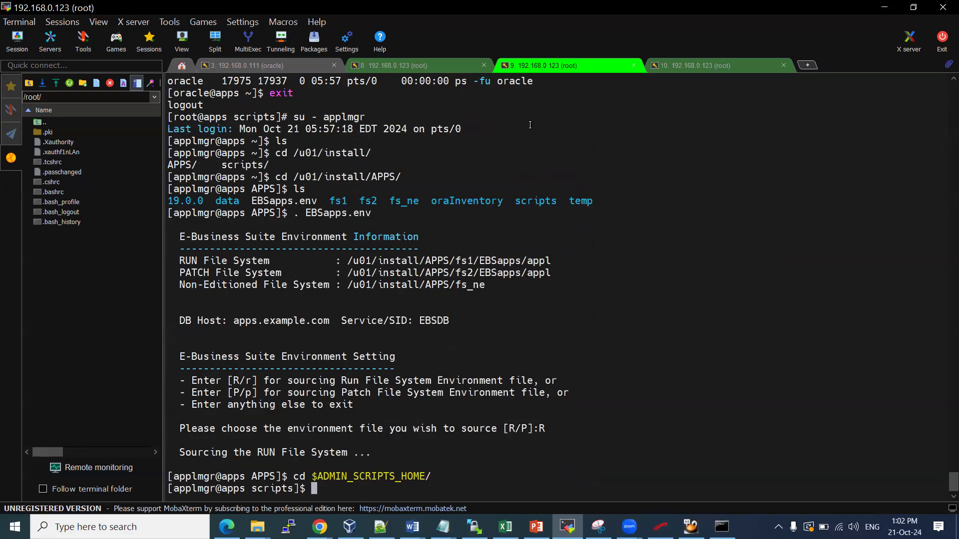
# Connect with sqlplus apps, confirm the user with show user, and exit
pyautogui.write('.')
pyautogui.hotkey('ctrl', 'r')
pyautogui.write('s')
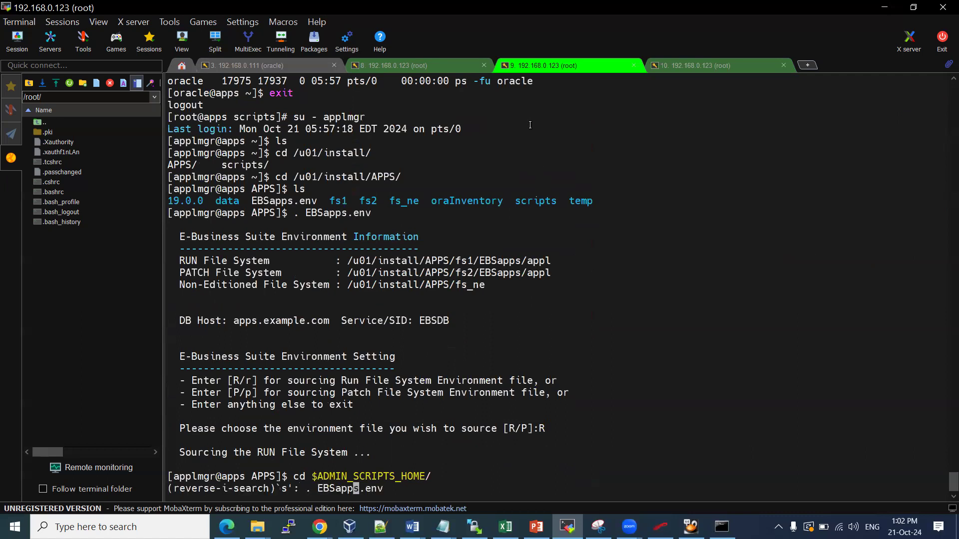
pyautogui.hotkey('ctrl', 'c')
pyautogui.press('Return')
pyautogui.press('Return')
pyautogui.write('sql')
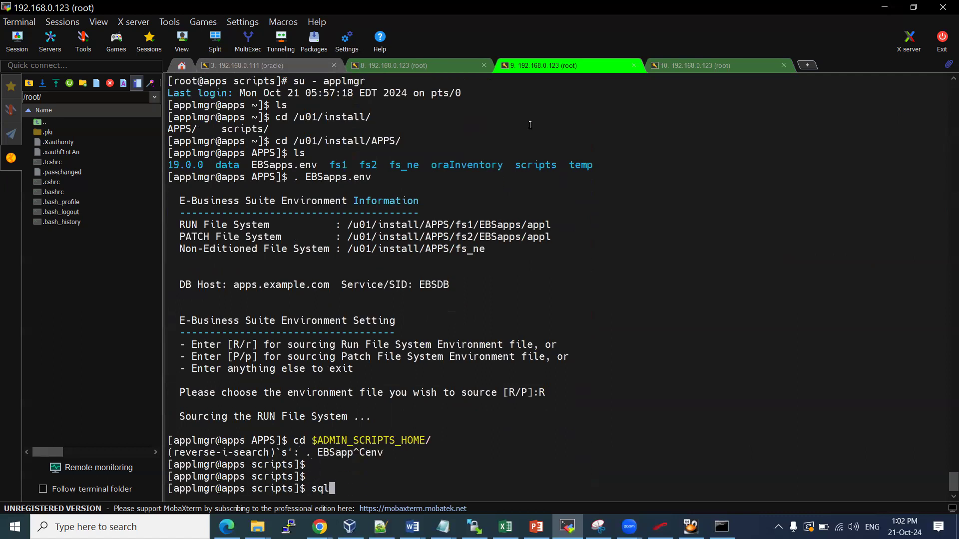
pyautogui.write('plus apps')
pyautogui.press('Return')
pyautogui.press('Return')
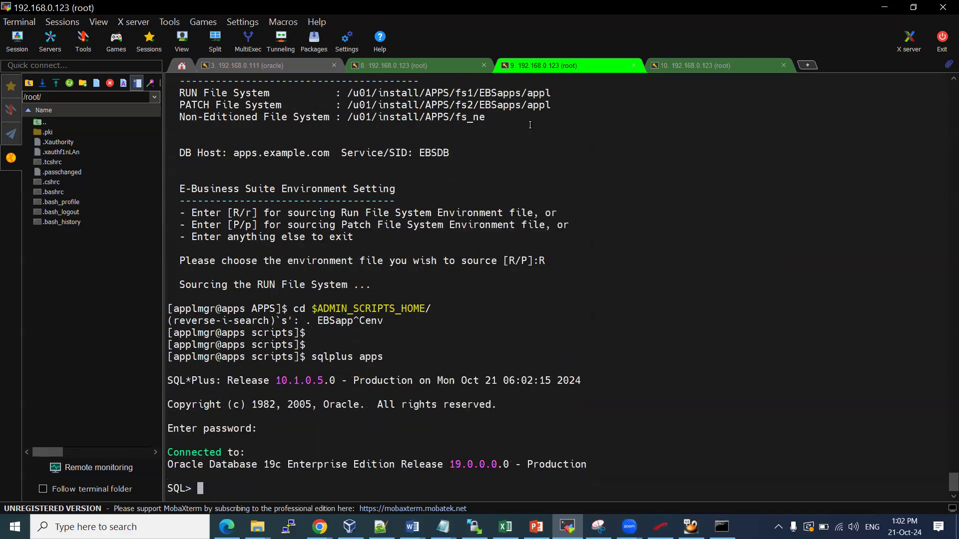
pyautogui.press('Return')
pyautogui.press('Return')
pyautogui.write('show')
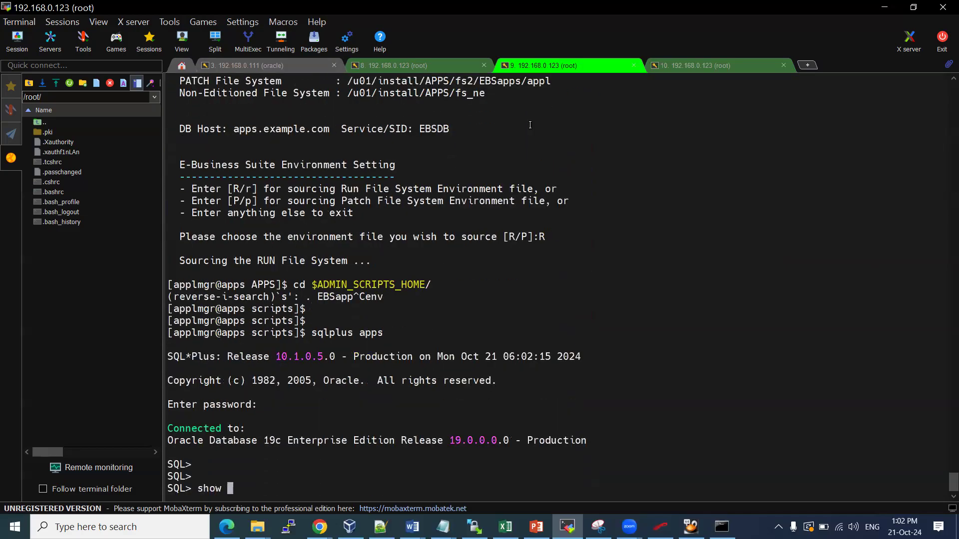
pyautogui.write(' user')
pyautogui.press('Return')
pyautogui.write('exit')
pyautogui.press('Return')
pyautogui.press('Return')
pyautogui.press('Return')
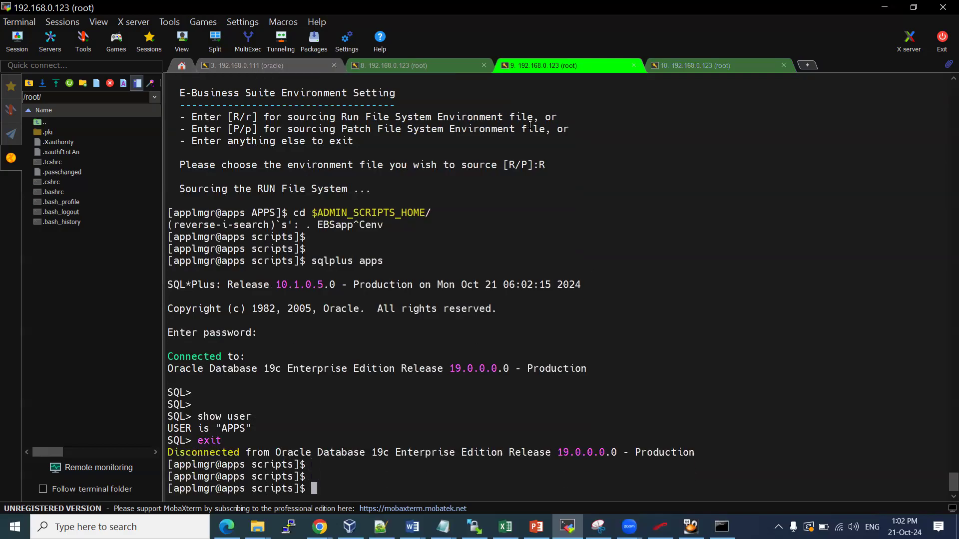
# List the admin scripts and run sh adstrtal.sh, which fails with Permission denied
pyautogui.write('./as')
pyautogui.press('BackSpace')
pyautogui.write('dstr')
pyautogui.write('a')
pyautogui.press('BackSpace')
pyautogui.press('BackSpace')
pyautogui.press('BackSpace')
pyautogui.press('BackSpace')
pyautogui.press('BackSpace')
pyautogui.press('BackSpace')
pyautogui.press('BackSpace')
pyautogui.press('BackSpace')
pyautogui.write('ls')
pyautogui.press('Return')
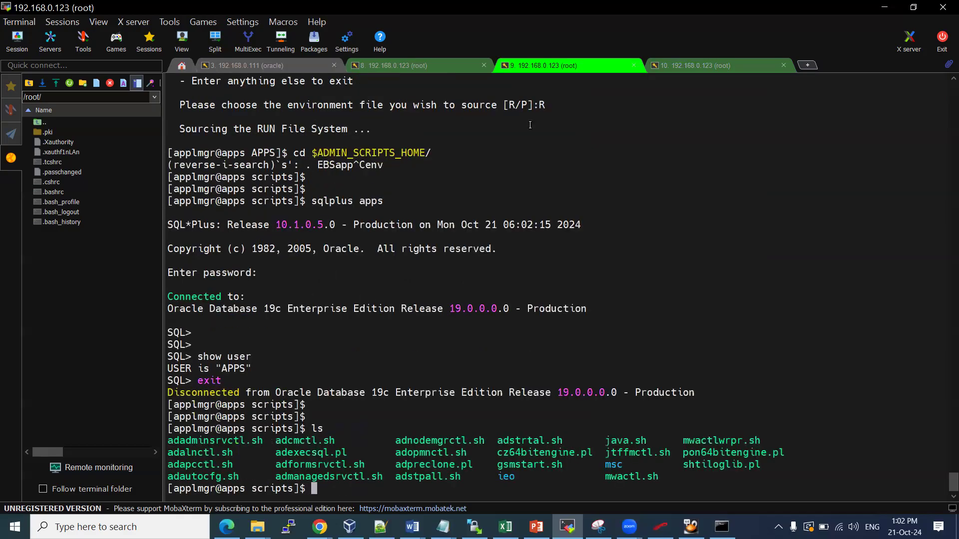
pyautogui.write('sh adstr')
pyautogui.press('Tab')
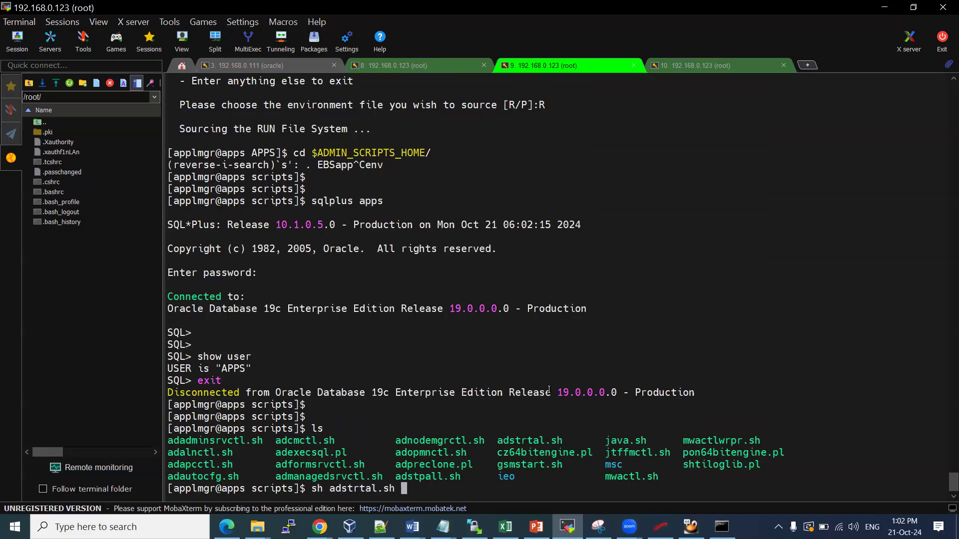
pyautogui.press('Return')
# List the scripts with ls -ltr, showing oracle owns them rather than applmgr
pyautogui.write('ls -ltr')
pyautogui.press('Return')
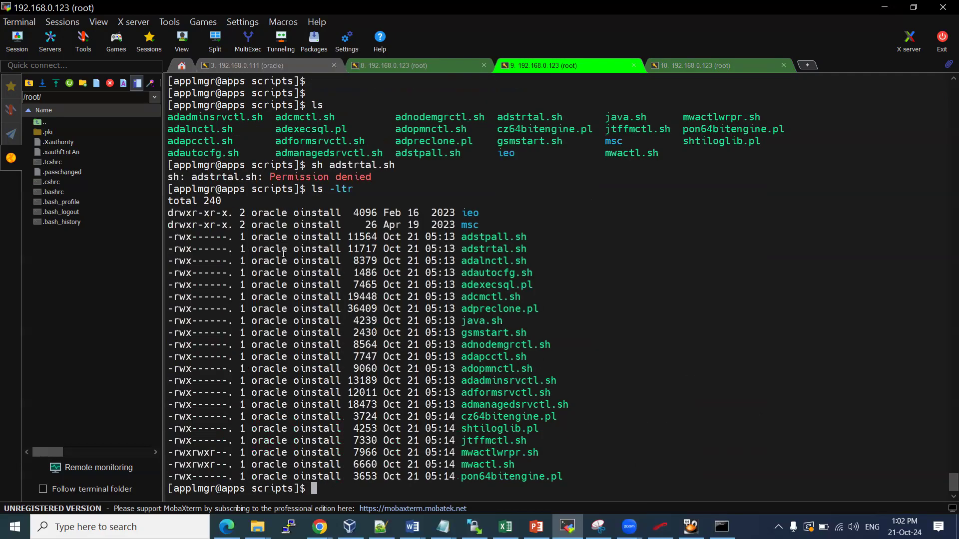
pyautogui.moveTo(262, 239); pyautogui.dragTo(280, 239)
pyautogui.moveTo(173, 488); pyautogui.dragTo(208, 488)
# Leave the applmgr shell and switch to oracle with su - oracle
pyautogui.write('e')
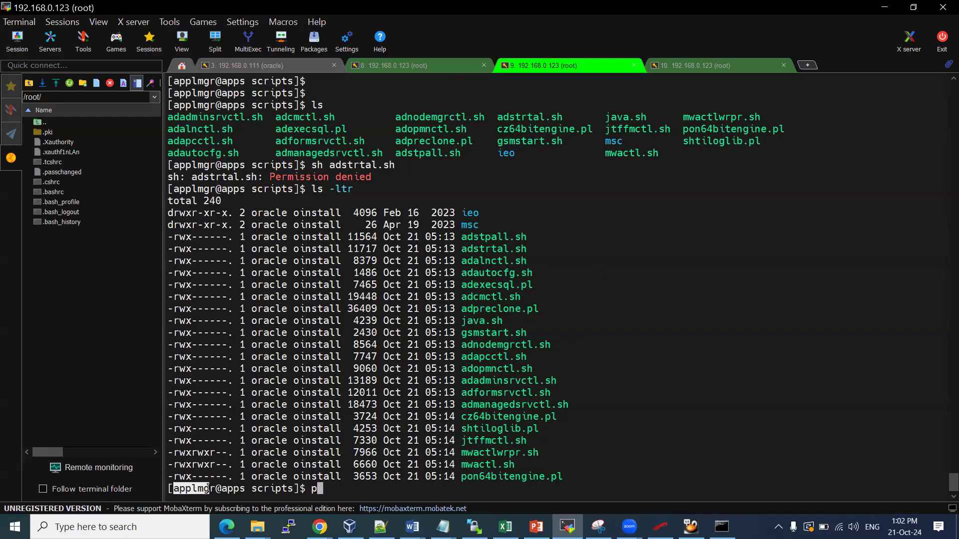
pyautogui.write('xit')
pyautogui.press('Return')
pyautogui.write('su - oracle')
pyautogui.press('Return')
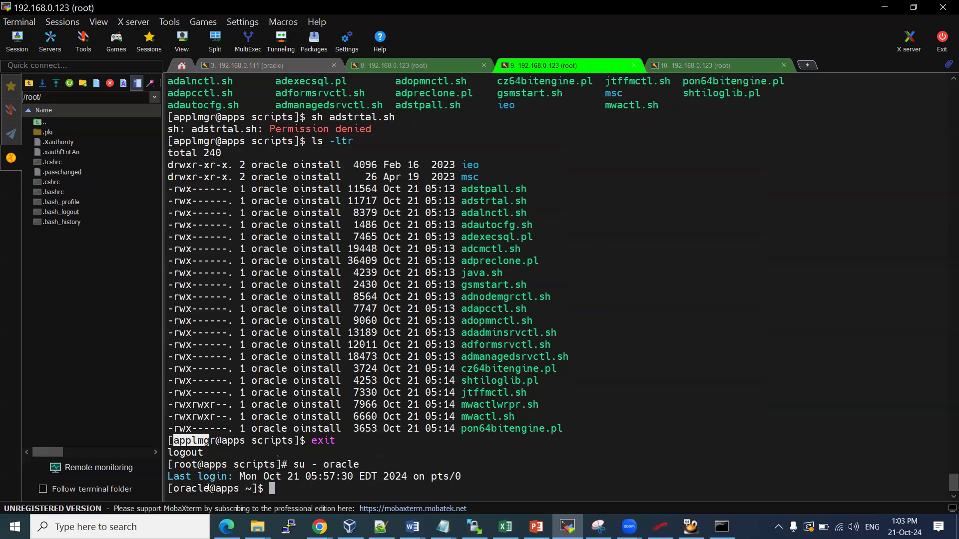
# Change into /u01/install/APPS/scripts after a mistyped path fails
pyautogui.write('cd /u01/install/A')
pyautogui.press('Tab')
pyautogui.write('sc')
pyautogui.press('Return')
pyautogui.write('l')
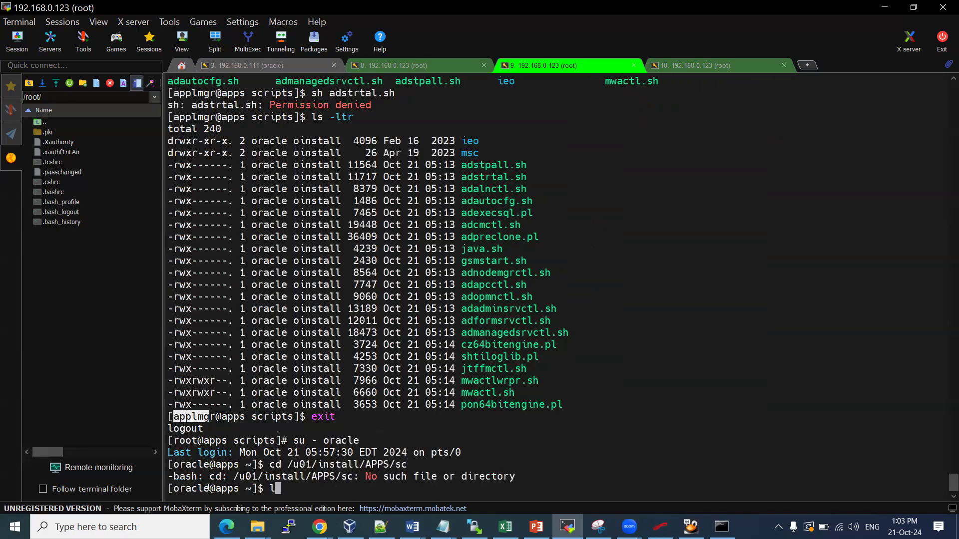
pyautogui.press('BackSpace')
pyautogui.press('Up')
pyautogui.press('Return')
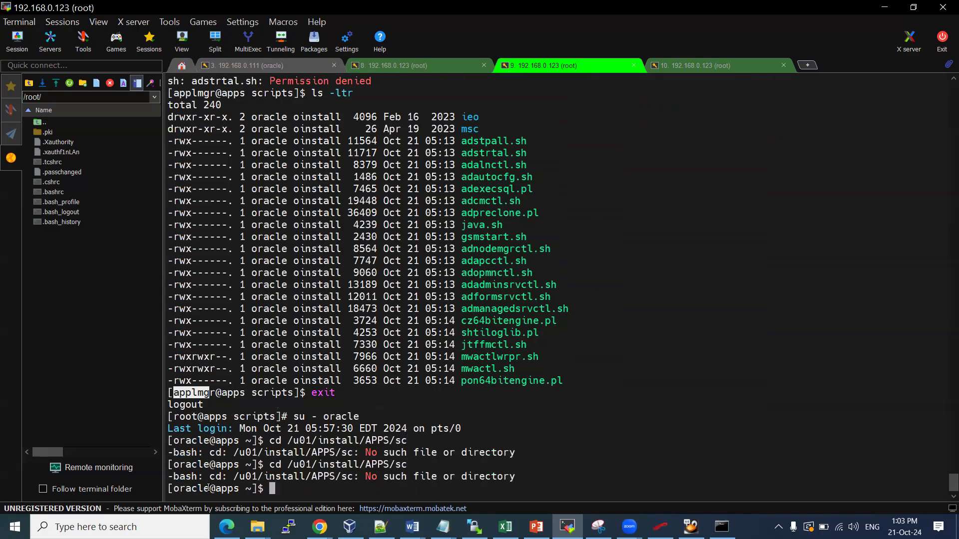
pyautogui.press('Up')
pyautogui.write('r')
pyautogui.press('Tab')
pyautogui.press('Return')
# List the scripts directory and scroll through startapps.sh, stopapps.sh and the log files
pyautogui.write('ls')
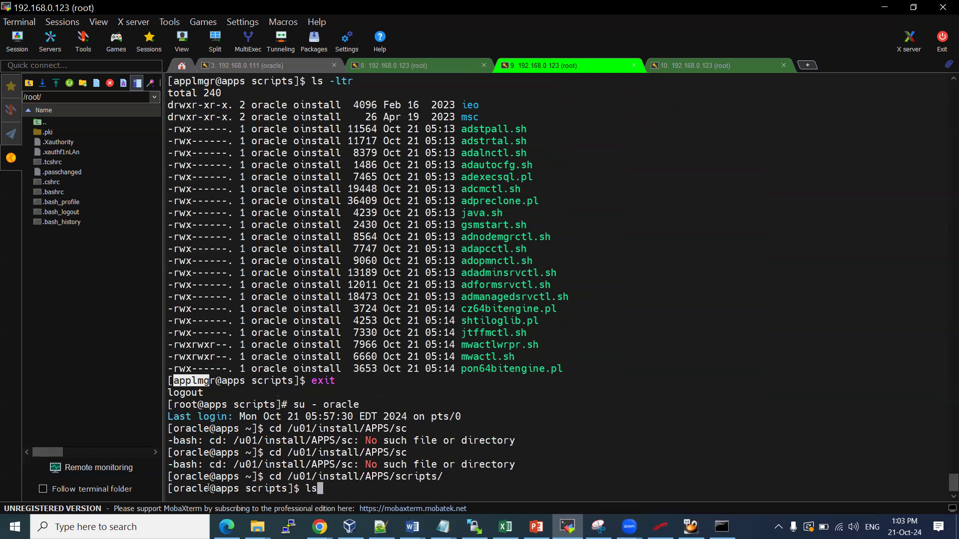
pyautogui.press('Return')
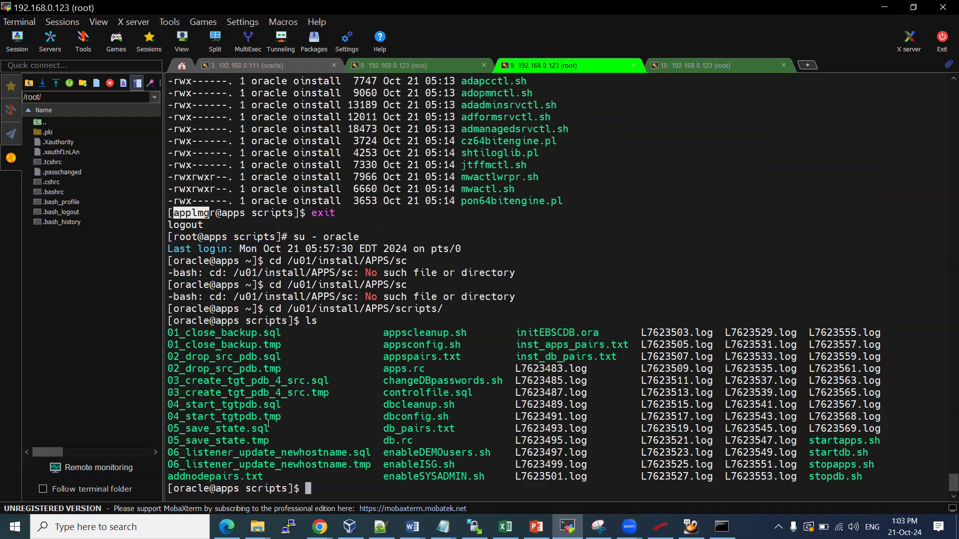
pyautogui.scroll(1, 357, 304)
pyautogui.scroll(-1, 356, 304)
pyautogui.scroll(15, 357, 304)
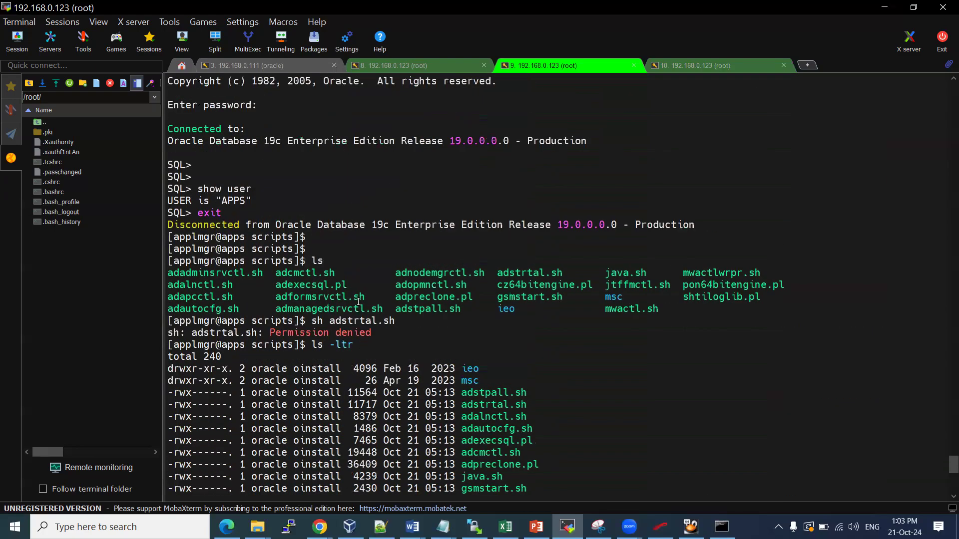
pyautogui.scroll(8, 358, 299)
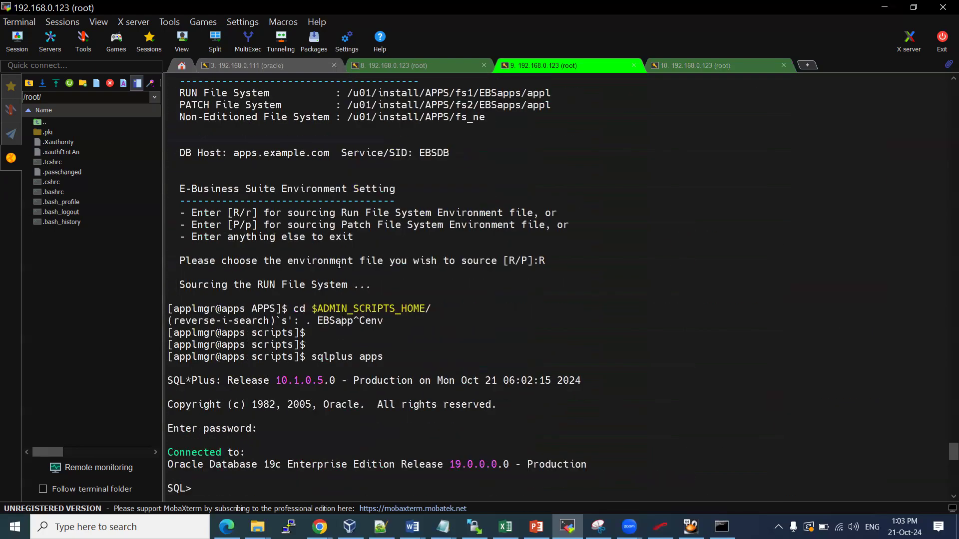
pyautogui.scroll(4, 337, 263)
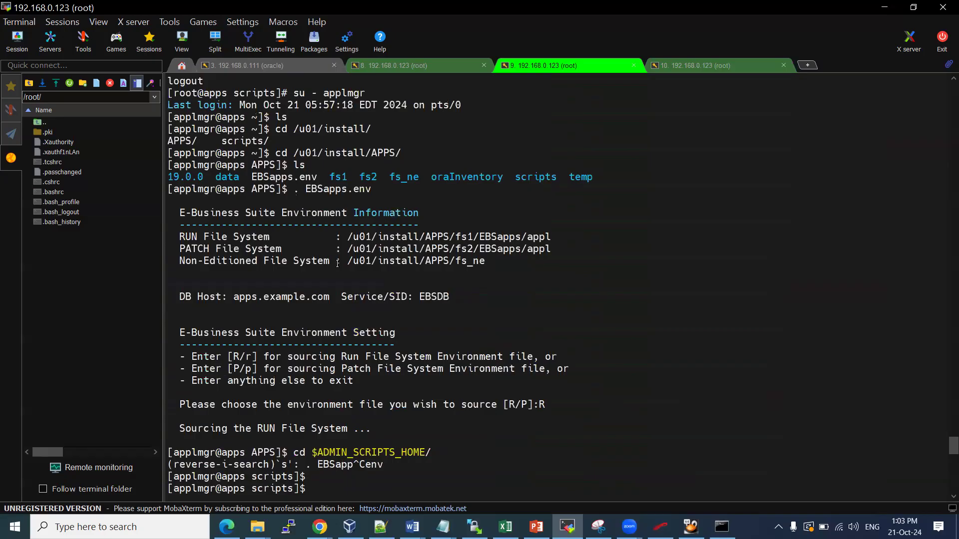
pyautogui.scroll(3, 337, 263)
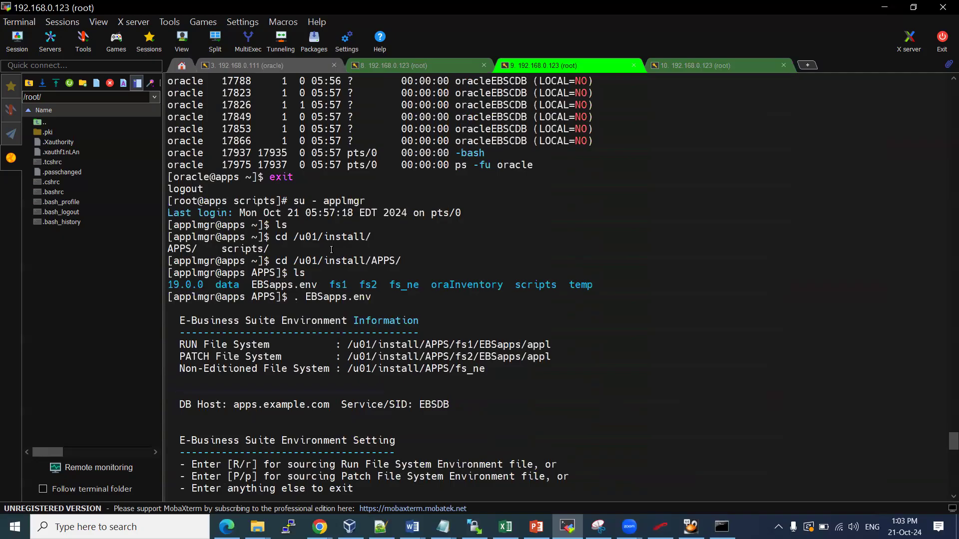
# Go up to the APPS directory, source EBSapps.env for the RUN file system, and cd to $ADMIN_SCRIPTS_HOME
pyautogui.write('cd ..')
pyautogui.press('Return')
pyautogui.write('ls')
pyautogui.press('Return')
pyautogui.write('. EBSapps.env')
pyautogui.press('Return')
pyautogui.write('R')
pyautogui.press('Return')
pyautogui.press('Return')
pyautogui.press('Return')
pyautogui.press('Return')
pyautogui.press('Return')
pyautogui.write('cd $ADMIN_SCRIPTS_HOME/')
pyautogui.press('Return')
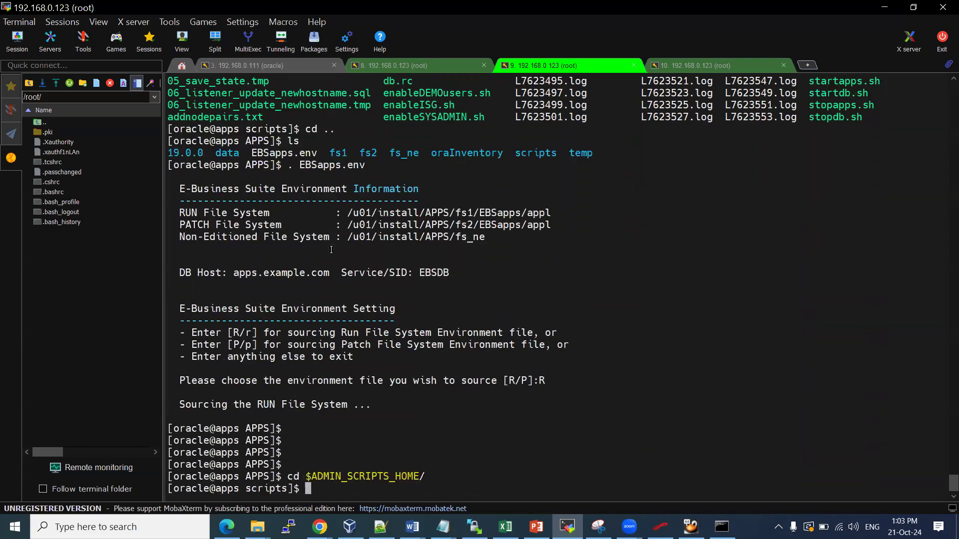
# Start the apps tier with adstrtal.sh, entering the APPS username and WebLogic password
pyautogui.write('sh adstr')
pyautogui.press('Tab')
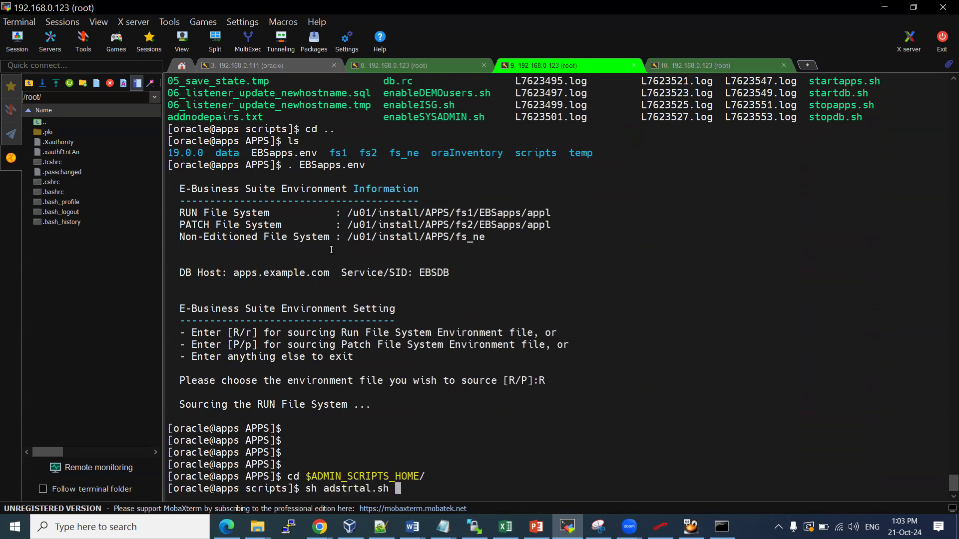
pyautogui.press('Return')
pyautogui.write('apps')
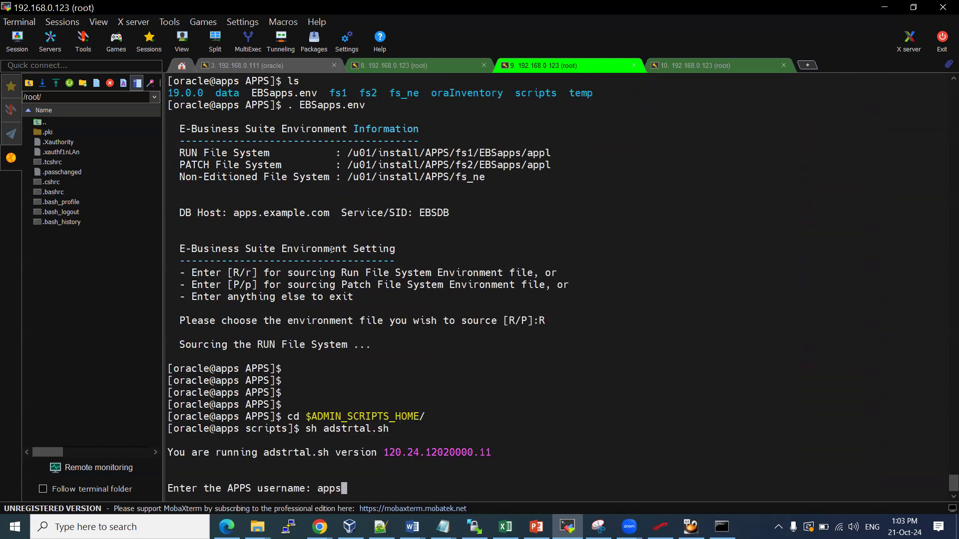
pyautogui.press('Return')
pyautogui.press('Return')
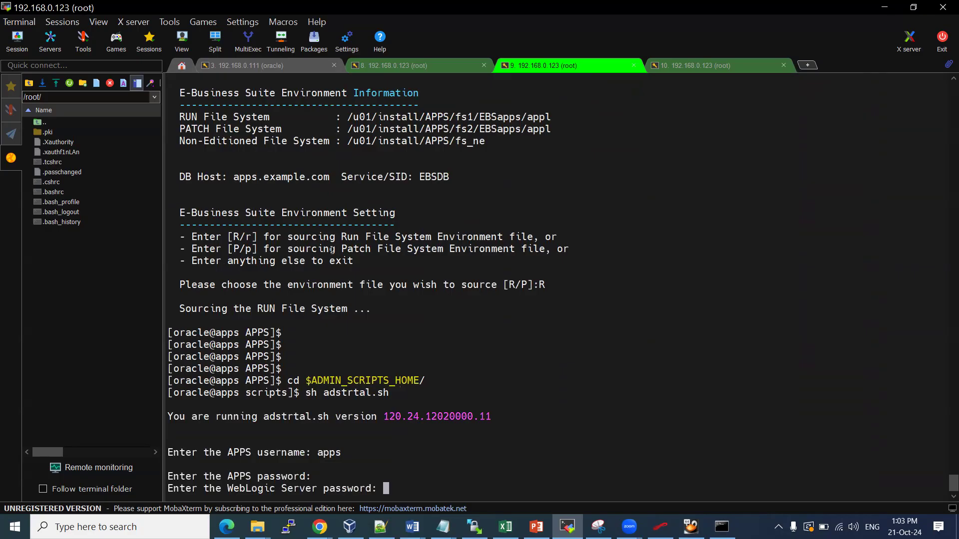
pyautogui.press('Return')
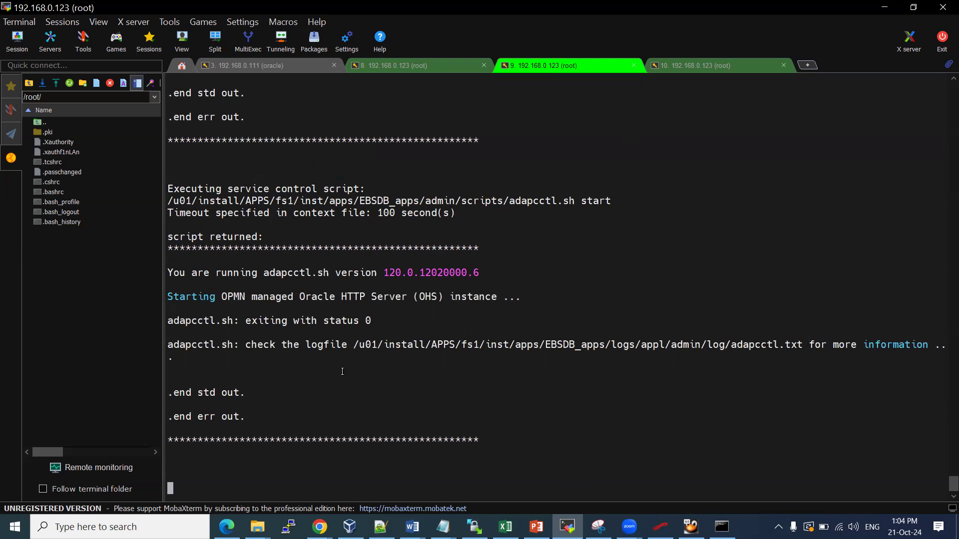
# Reload the AppsLocalLogin.jsp page in Chrome, which still times out, then go back to MobaXterm's other session
pyautogui.moveTo(320, 526)
pyautogui.click(380, 475)
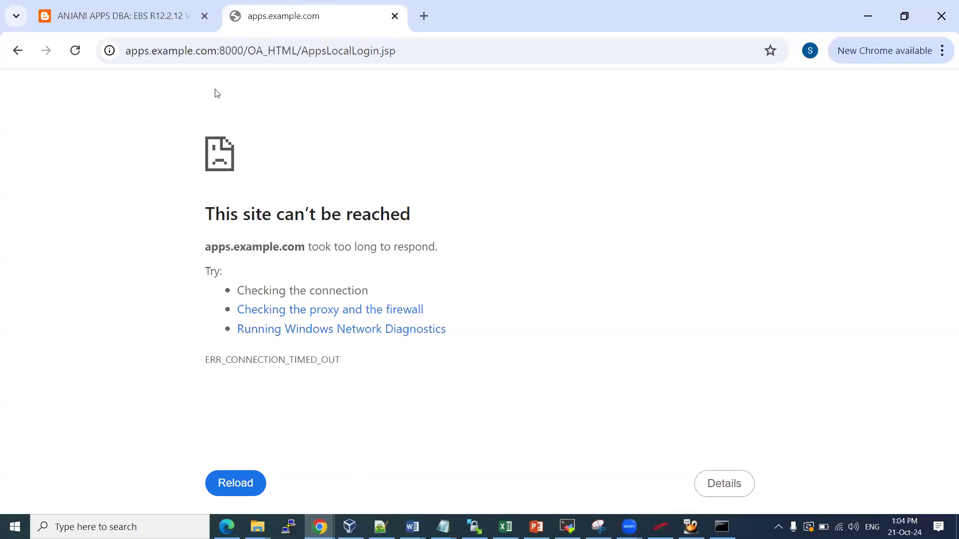
pyautogui.click(75, 51)
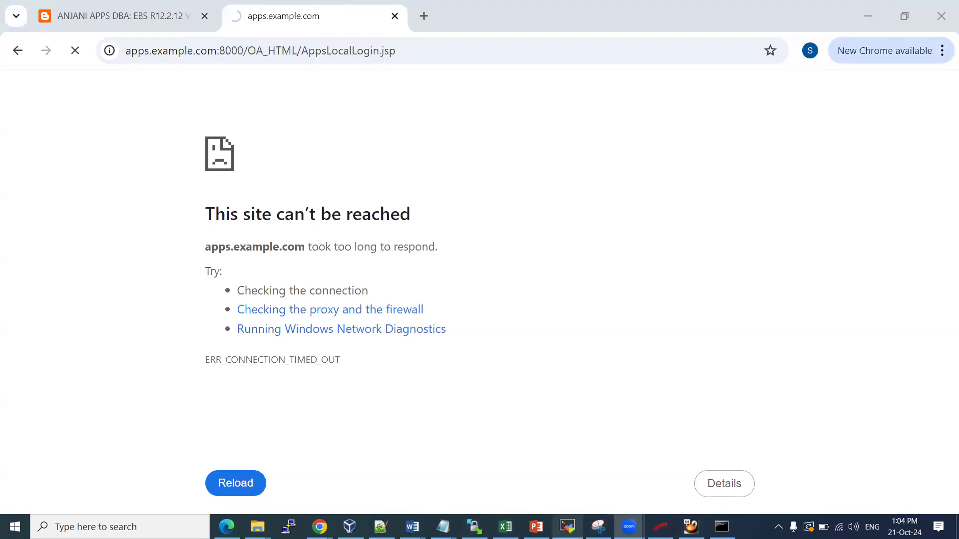
pyautogui.click(567, 527)
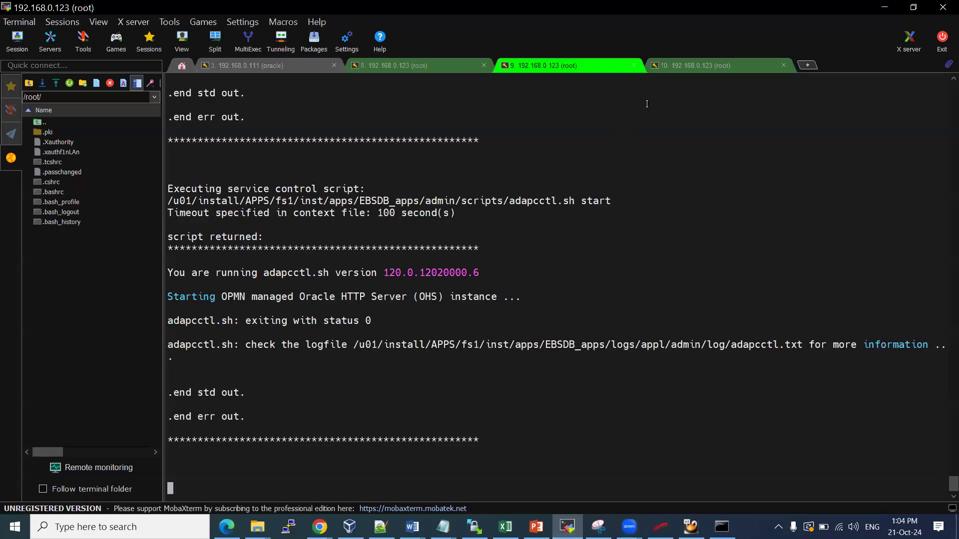
pyautogui.click(682, 67)
# Clear the half-typed grep command and print the current working directory
pyautogui.write('grep login')
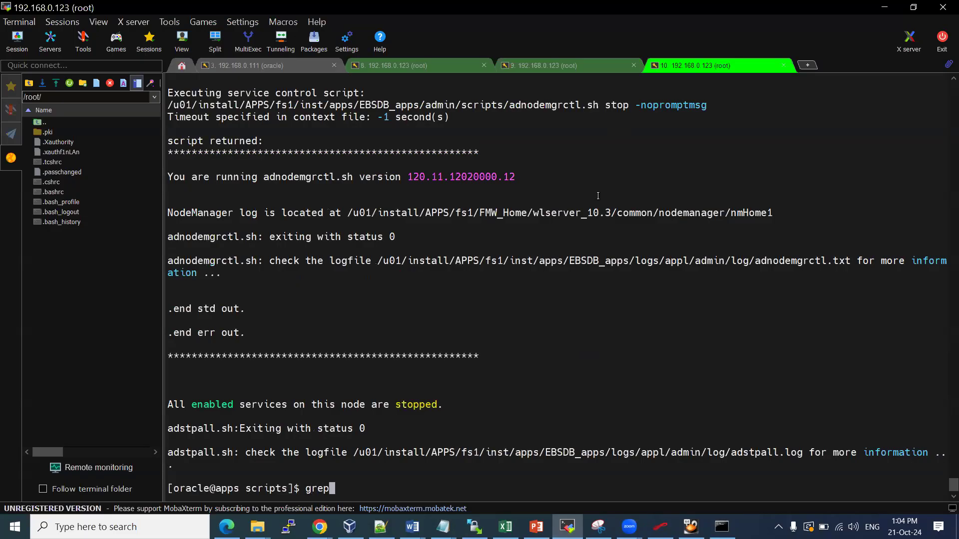
pyautogui.write('CONT')
pyautogui.press('BackSpace')
pyautogui.press('BackSpace')
pyautogui.press('BackSpace')
pyautogui.press('BackSpace')
pyautogui.press('BackSpace')
pyautogui.press('BackSpace')
pyautogui.press('BackSpace')
pyautogui.press('BackSpace')
pyautogui.press('BackSpace')
pyautogui.press('BackSpace')
pyautogui.press('BackSpace')
pyautogui.press('BackSpace')
pyautogui.press('BackSpace')
pyautogui.press('BackSpace')
pyautogui.press('BackSpace')
pyautogui.press('BackSpace')
pyautogui.press('Return')
pyautogui.press('Return')
pyautogui.press('Return')
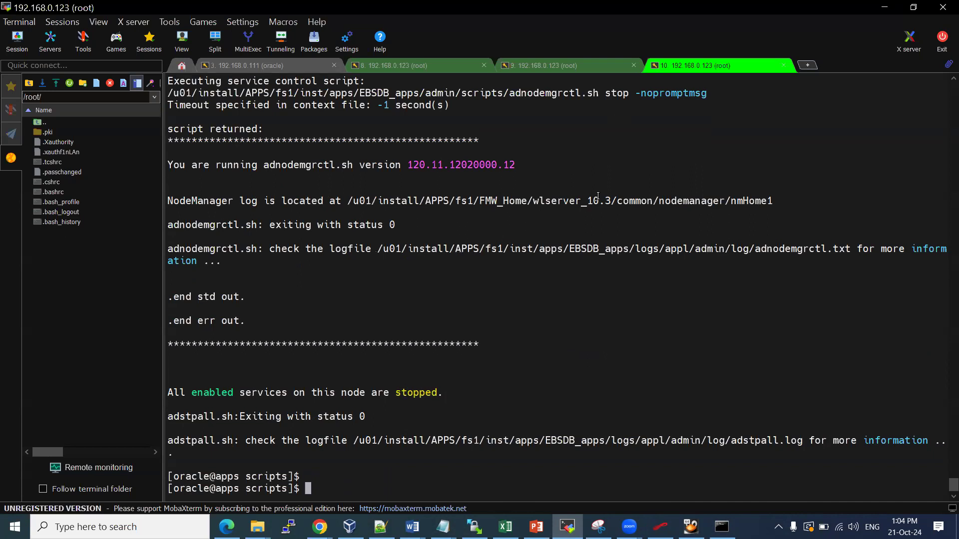
pyautogui.write('pwd')
pyautogui.press('Return')
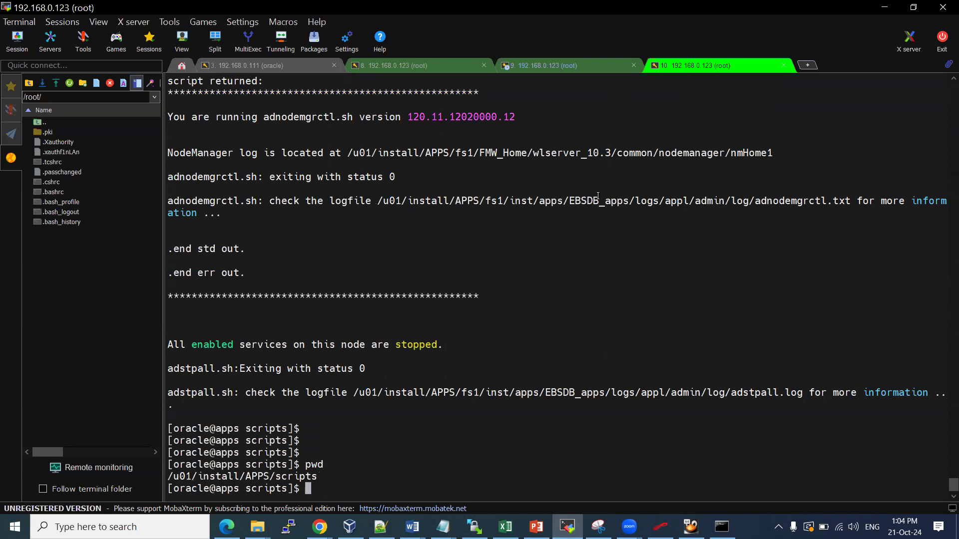
# Go up to the APPS directory and source EBSapps.env for the RUN file system
pyautogui.write('cd ..')
pyautogui.press('Return')
pyautogui.write('. EBS')
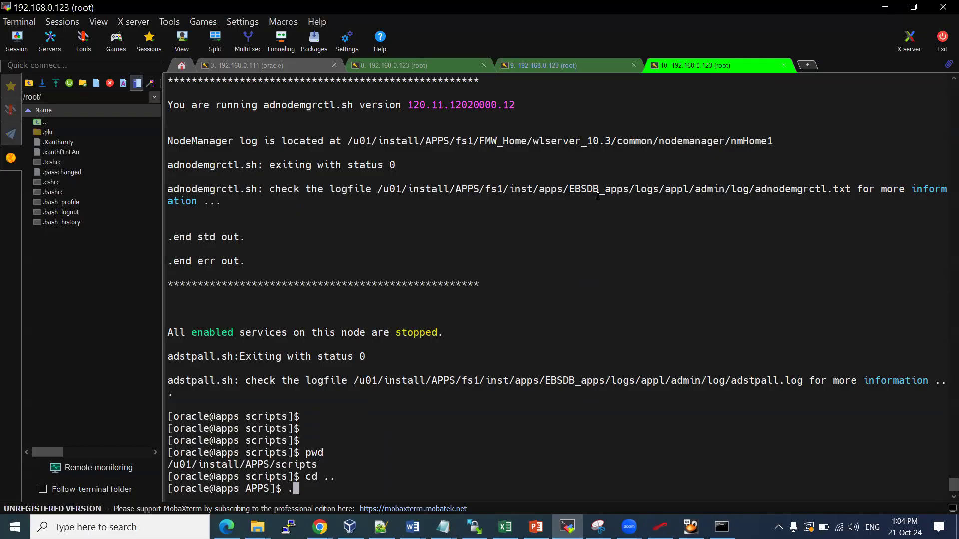
pyautogui.press('Tab')
pyautogui.press('Return')
pyautogui.write('R')
pyautogui.press('Return')
pyautogui.press('Return')
pyautogui.press('Return')
pyautogui.press('Return')
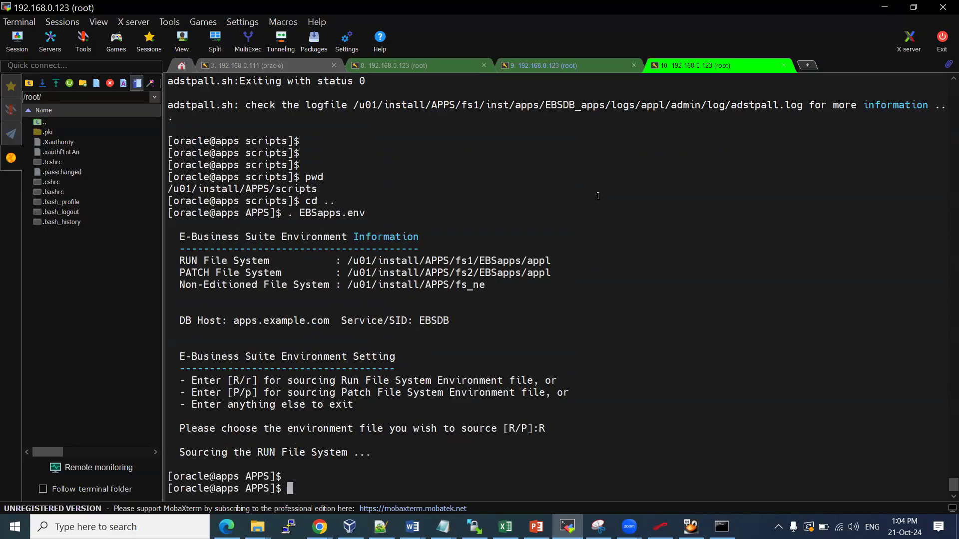
pyautogui.write('grep ')
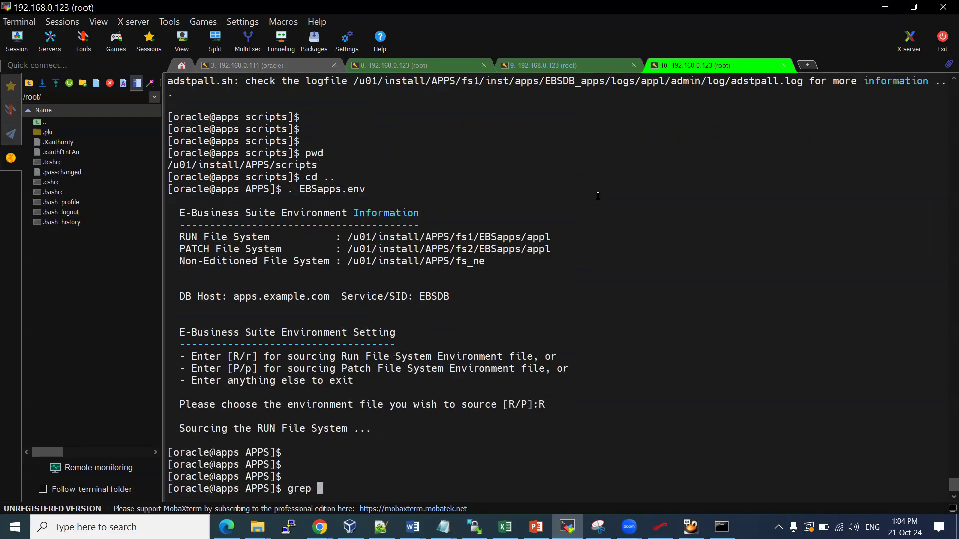
pyautogui.write('login $CONTEXT_')
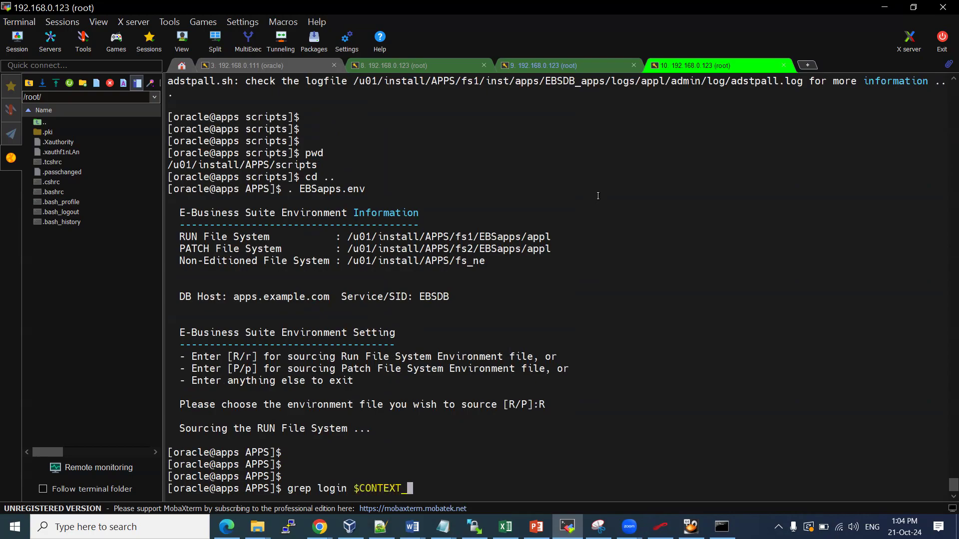
pyautogui.write('FILE')
pyautogui.press('Return')
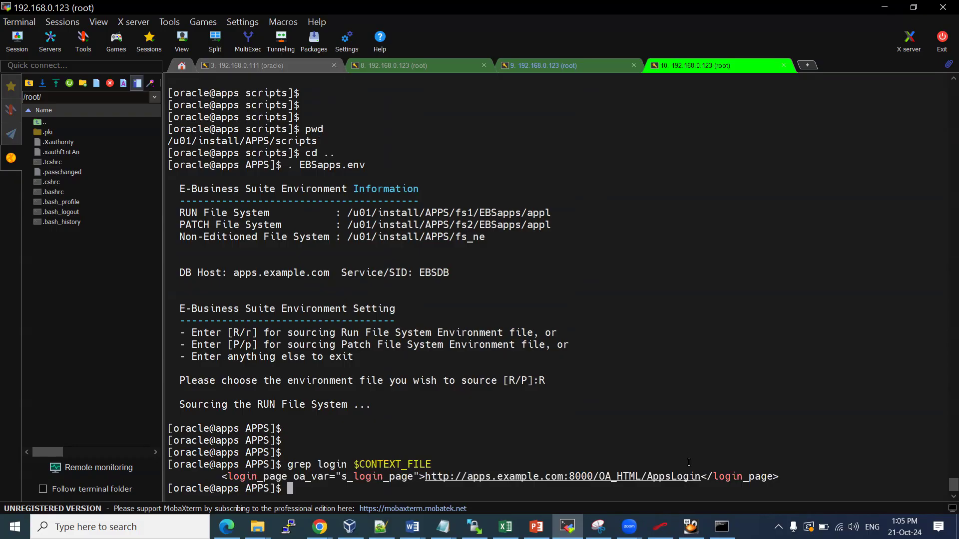
pyautogui.moveTo(701, 478); pyautogui.dragTo(427, 478)
pyautogui.moveTo(319, 525)
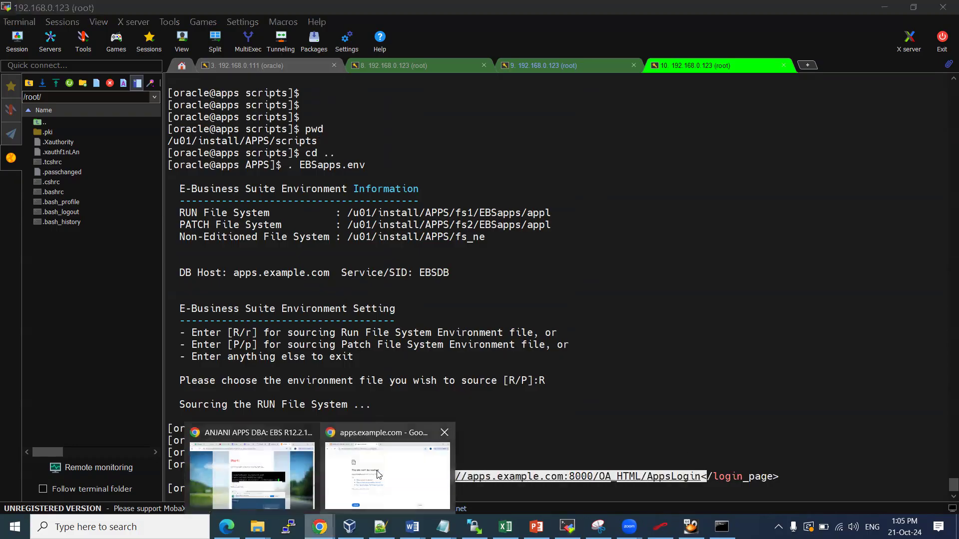
pyautogui.click(380, 475)
# Load the pasted AppsLogin URL in Chrome, dropping the trailing '<', then return to MobaXterm
pyautogui.click(228, 49)
pyautogui.write('http://apps.example.com:8000/OA_HTML/AppsLogin<')
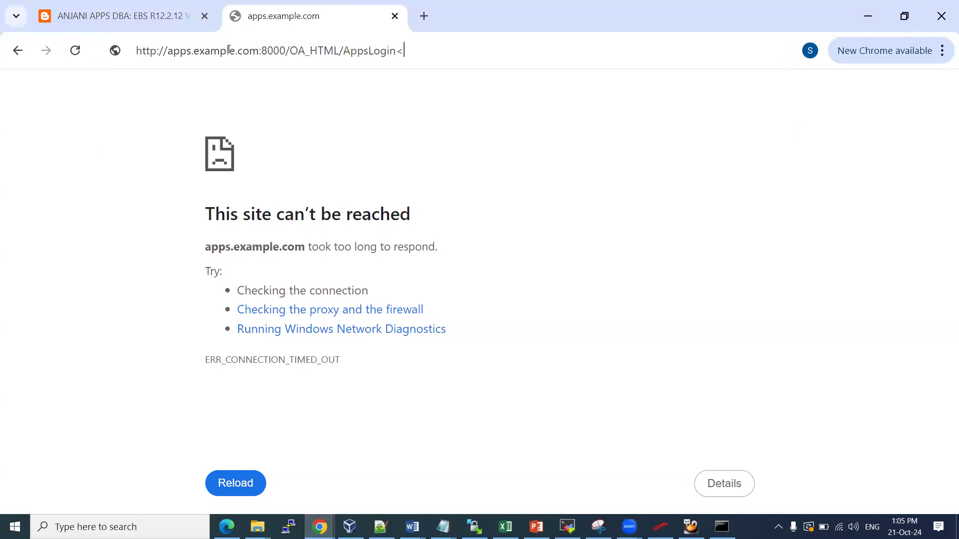
pyautogui.press('Return')
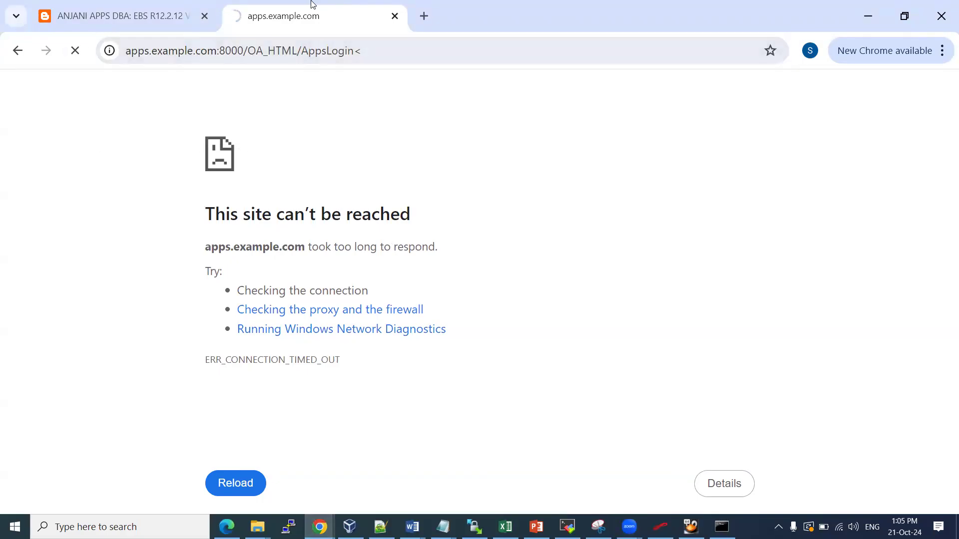
pyautogui.hotkey('ctrl', 'l')
pyautogui.press('End')
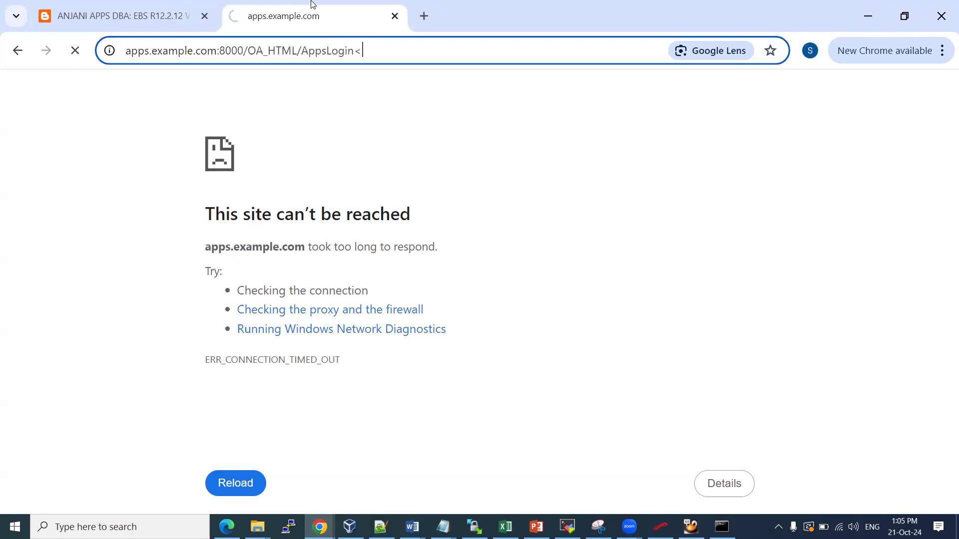
pyautogui.press('Return')
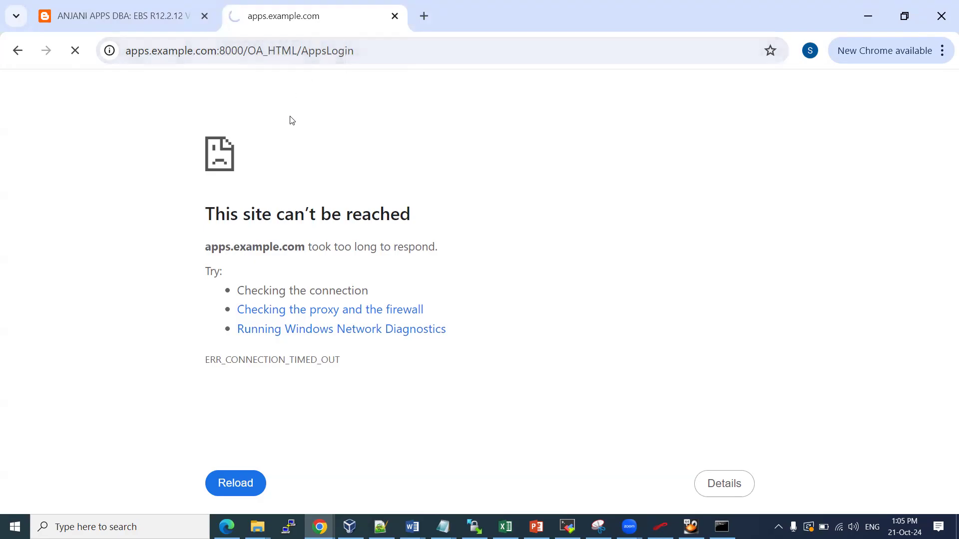
pyautogui.hotkey('alt', 'Tab')
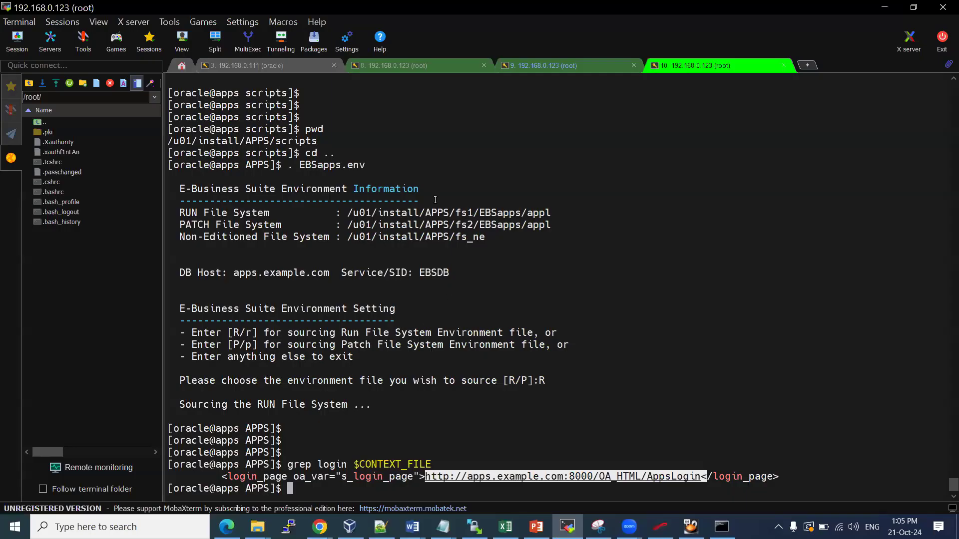
# In session 9, select the adstrtal.sh logfile path shown in its errors
pyautogui.click(553, 69)
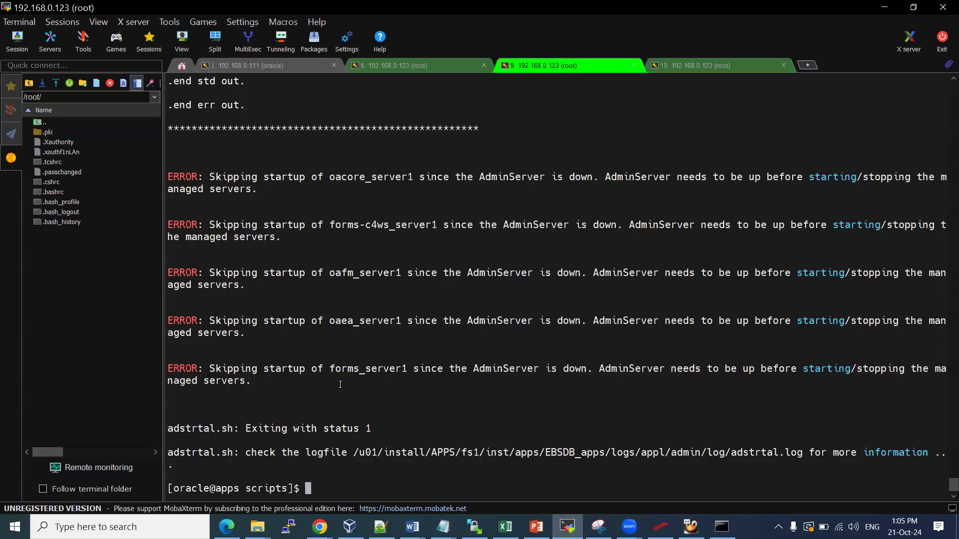
pyautogui.doubleClick(552, 452)
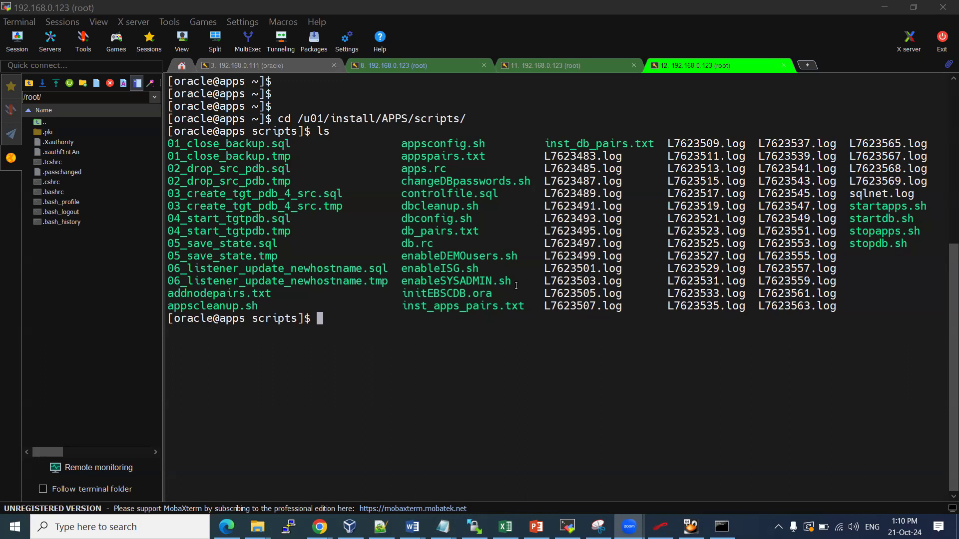
# Go up to the APPS directory, source EBSapps.env with R, and cd to $ADMIN_SCRIPTS_HOME
pyautogui.write('cd ..')
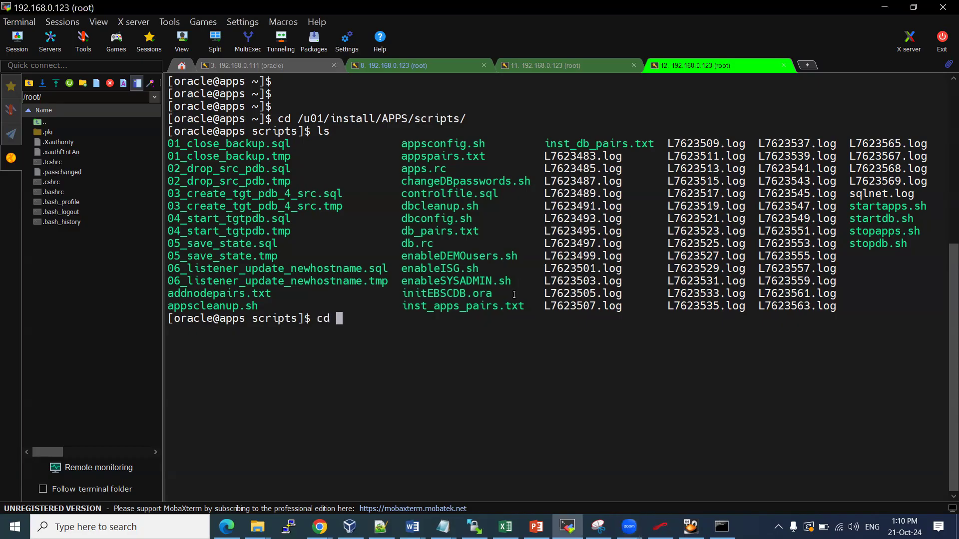
pyautogui.press('Return')
pyautogui.write('ls')
pyautogui.press('Return')
pyautogui.write('. EBSapps.env')
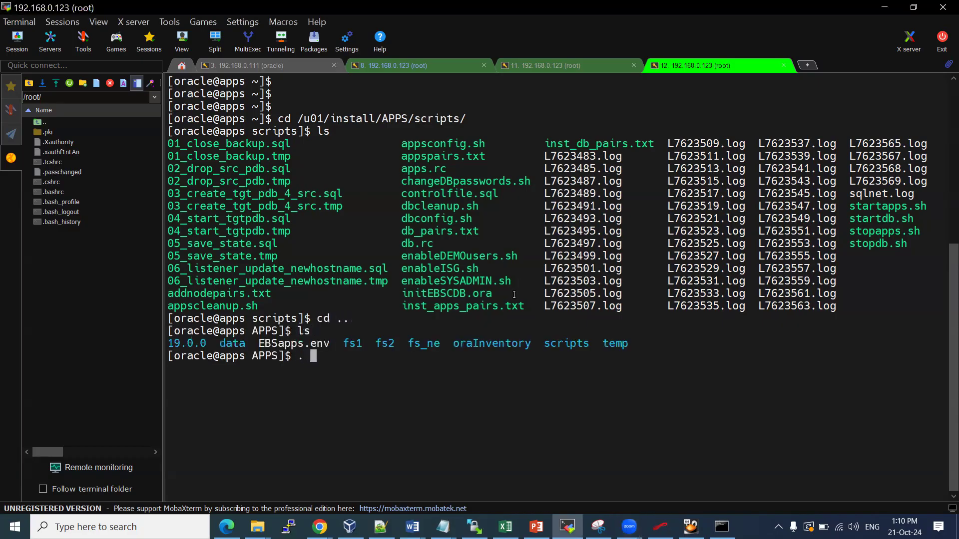
pyautogui.press('Return')
pyautogui.write('R')
pyautogui.press('Return')
pyautogui.press('Return')
pyautogui.write('cd $ADMIN_SCRIPTS_HOME/')
pyautogui.press('Return')
# Run adstrtal.sh with an apps argument and answer the WebLogic password prompt
pyautogui.write('./stat')
pyautogui.press('BackSpace')
pyautogui.press('BackSpace')
pyautogui.press('BackSpace')
pyautogui.press('BackSpace')
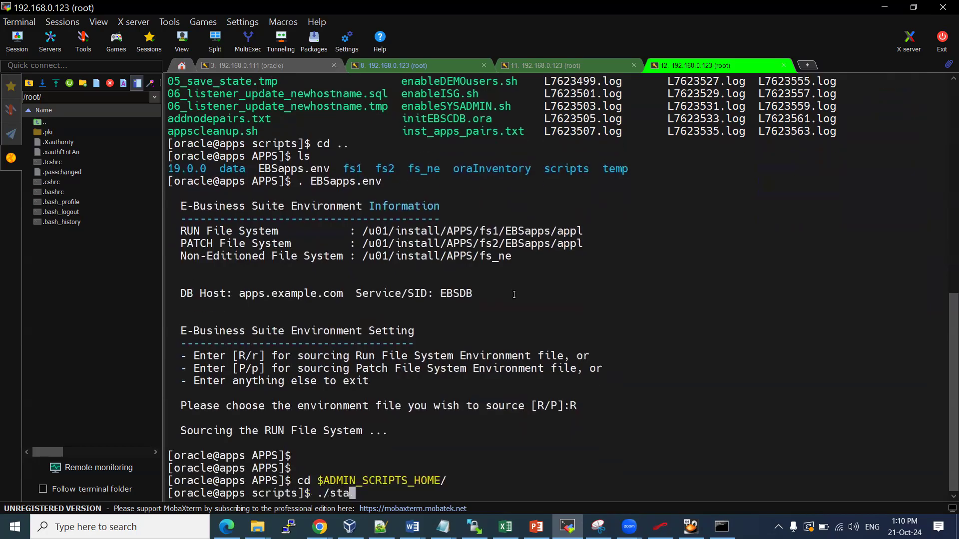
pyautogui.write('adst')
pyautogui.write('r')
pyautogui.press('Tab')
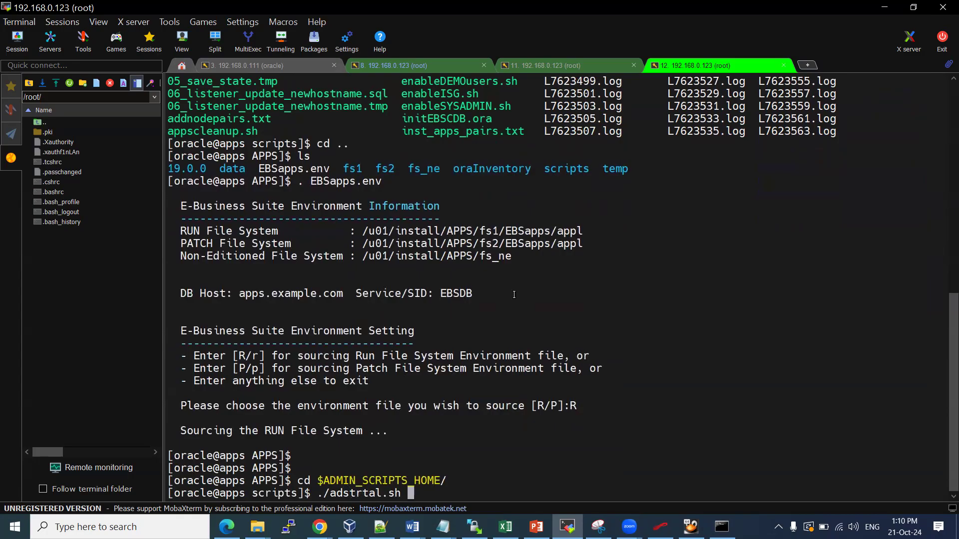
pyautogui.write('apps')
pyautogui.press('Return')
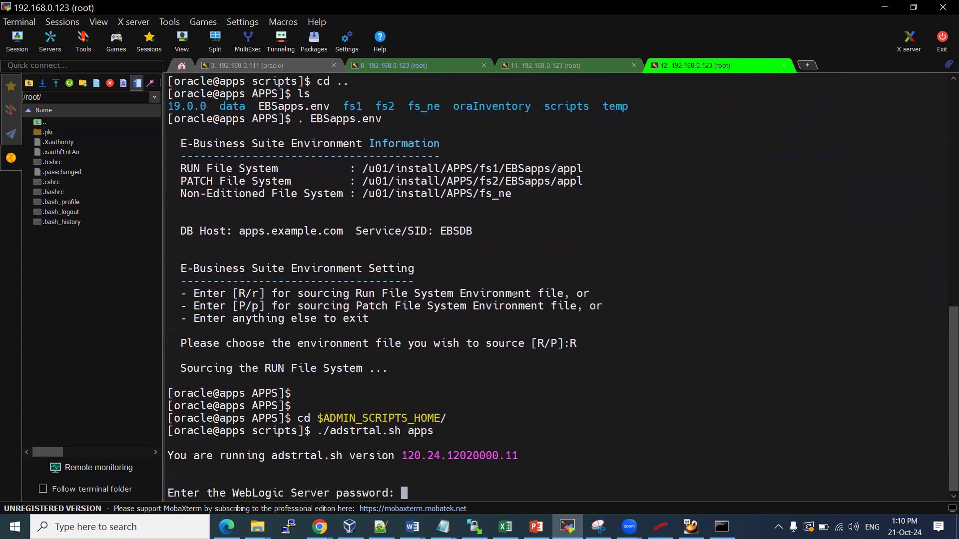
pyautogui.press('Return')
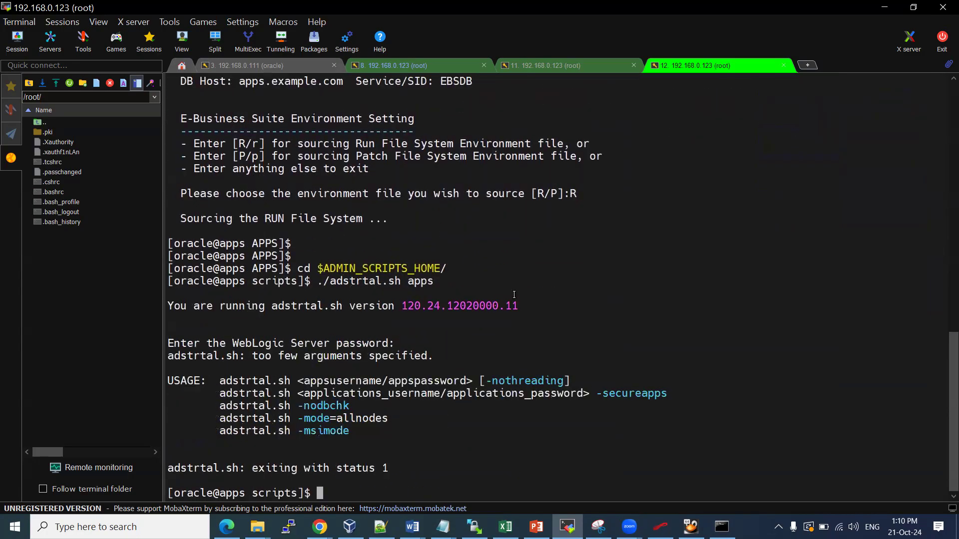
# Rerun adstrtal.sh without arguments, entering the APPS username and passwords; it exits with status 1
pyautogui.press('Up')
pyautogui.press('BackSpace')
pyautogui.press('BackSpace')
pyautogui.press('BackSpace')
pyautogui.press('BackSpace')
pyautogui.press('BackSpace')
pyautogui.press('Return')
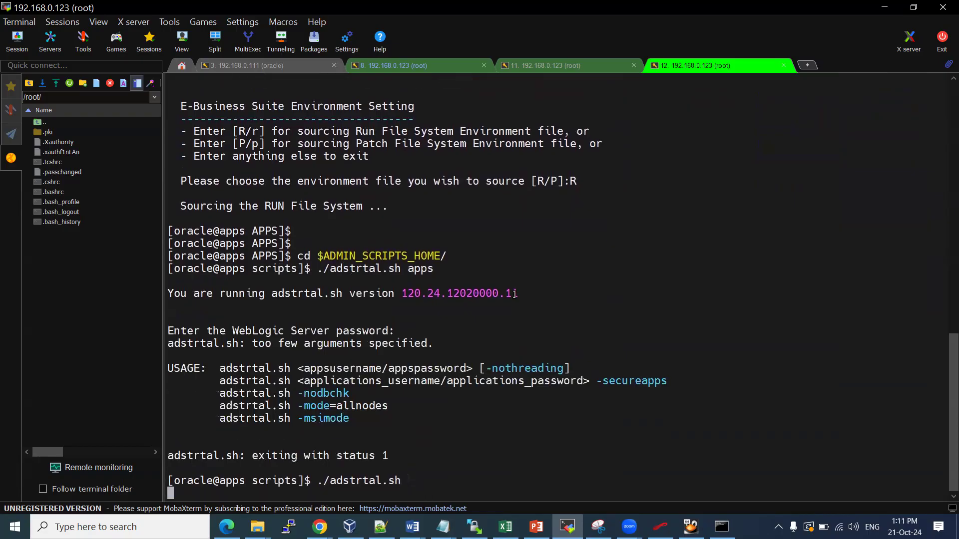
pyautogui.write('apps')
pyautogui.press('Return')
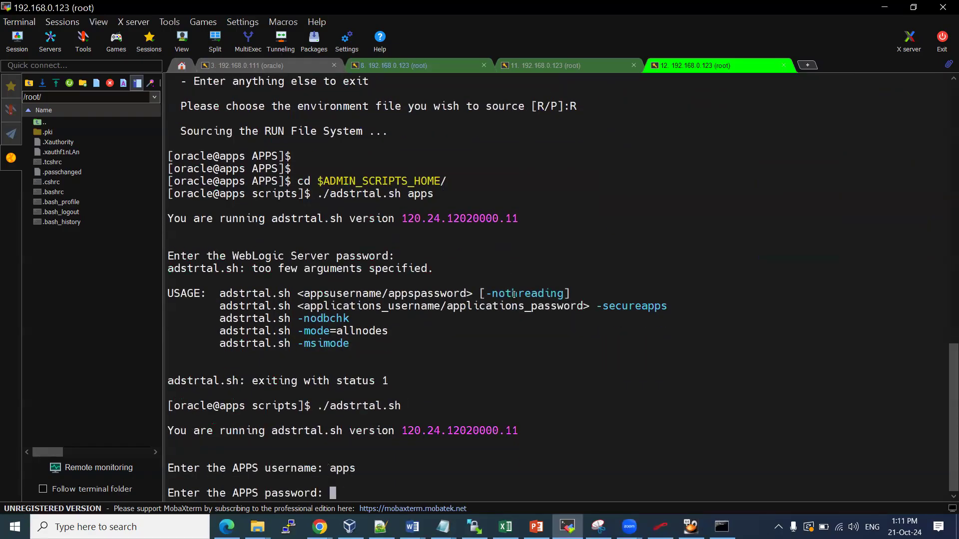
pyautogui.press('Return')
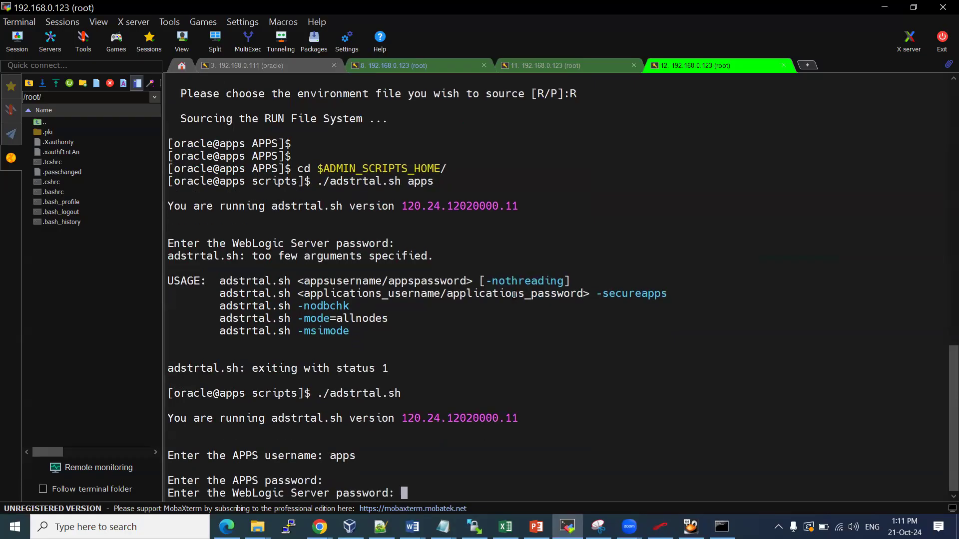
pyautogui.press('Return')
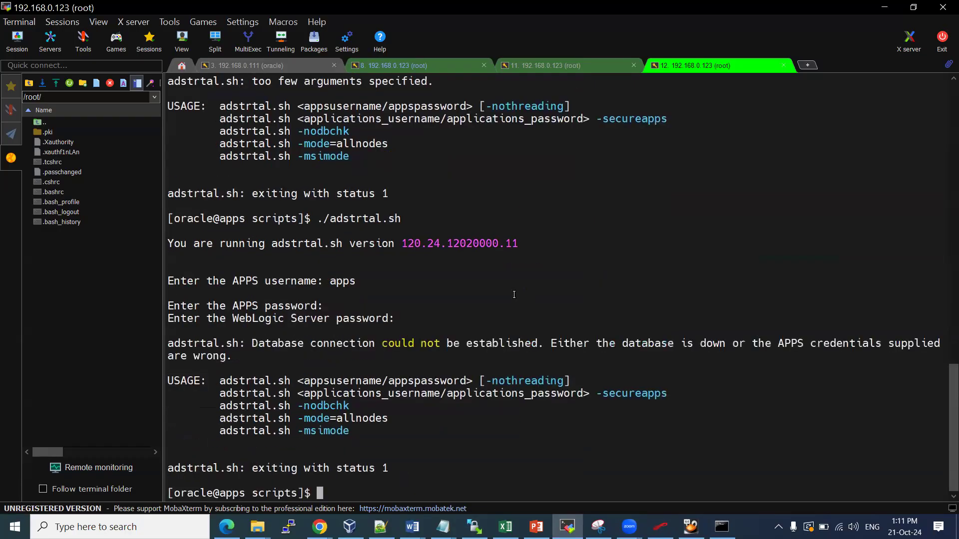
pyautogui.click(580, 73)
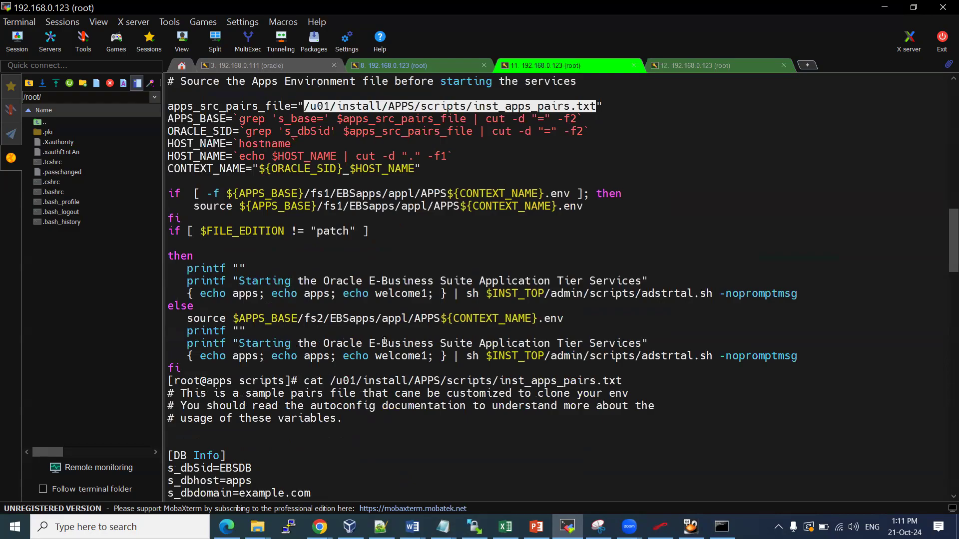
# Copy the password from session 11's script and rerun adstrtal.sh in session 12 with apps credentials
pyautogui.moveTo(377, 292); pyautogui.dragTo(426, 295)
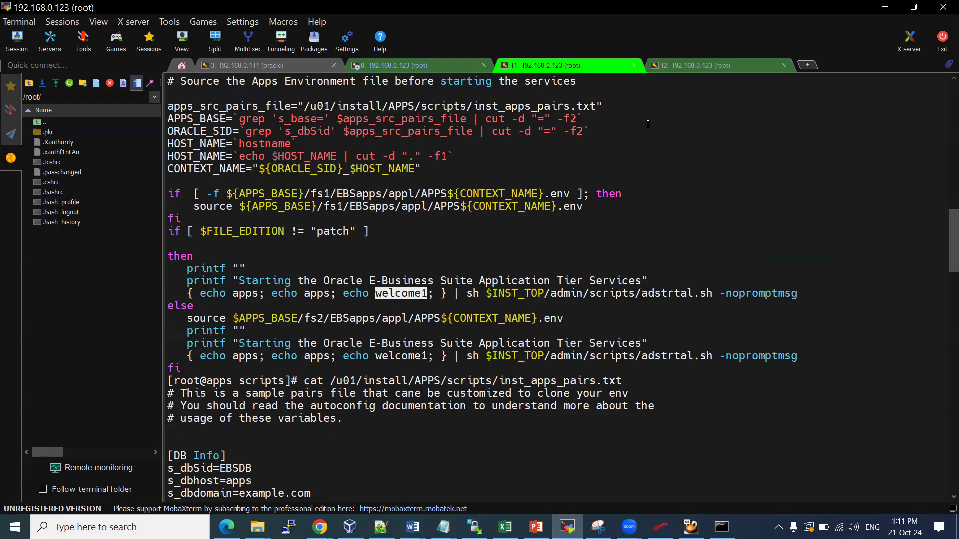
pyautogui.click(697, 69)
pyautogui.press('Up')
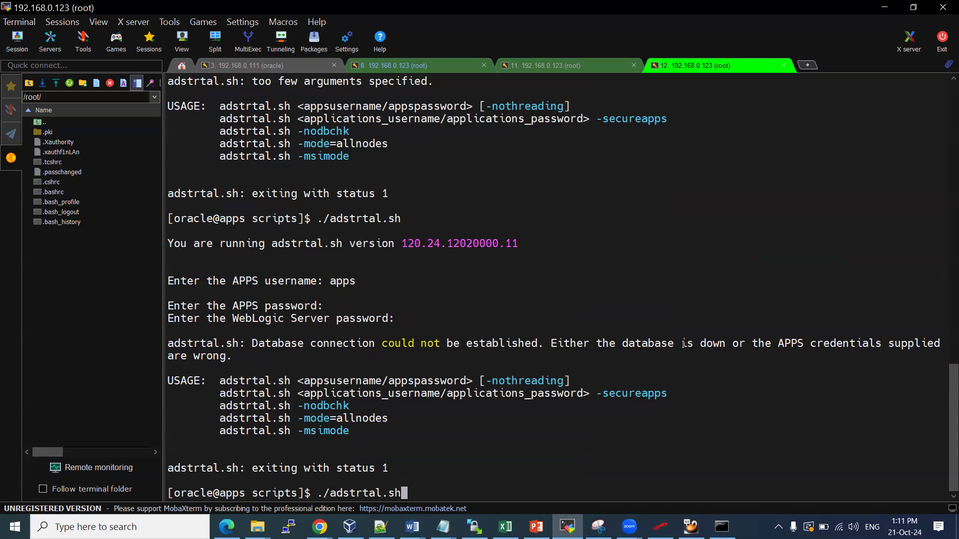
pyautogui.moveTo(681, 344); pyautogui.dragTo(794, 346)
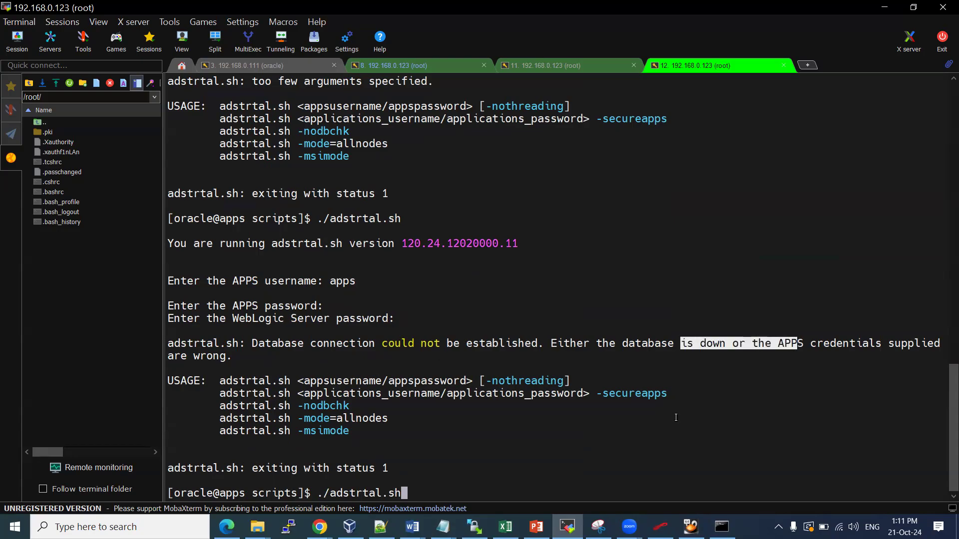
pyautogui.click(630, 429)
pyautogui.press('Return')
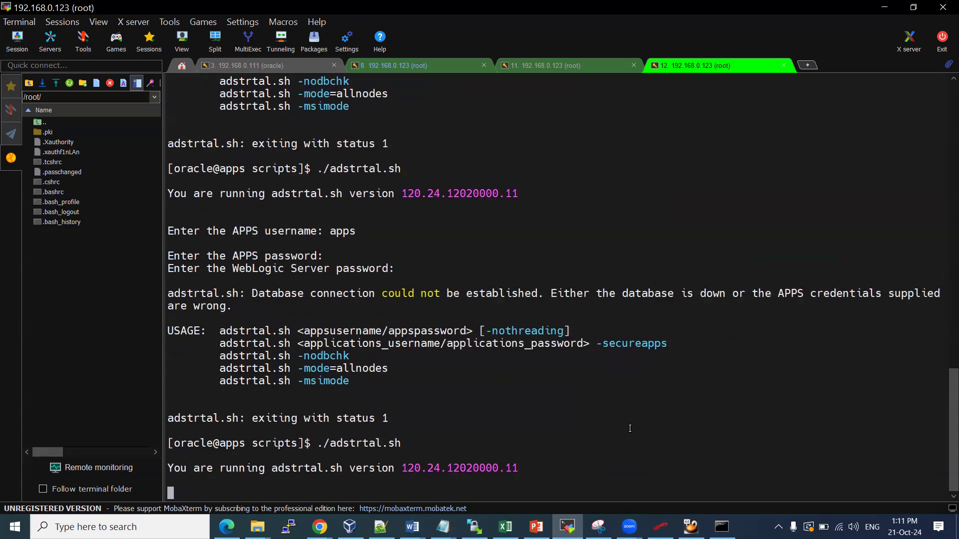
pyautogui.write('apps')
pyautogui.press('Return')
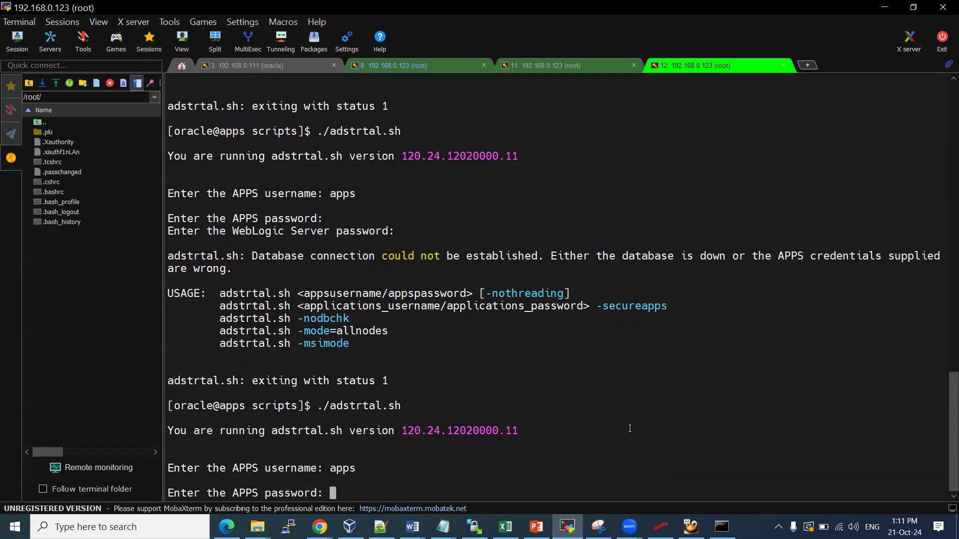
pyautogui.press('Return')
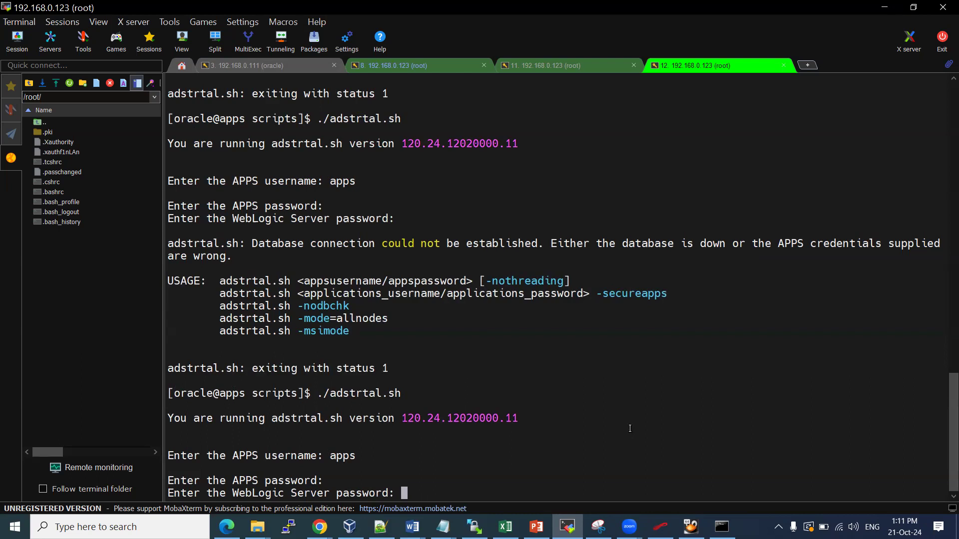
pyautogui.press('Return')
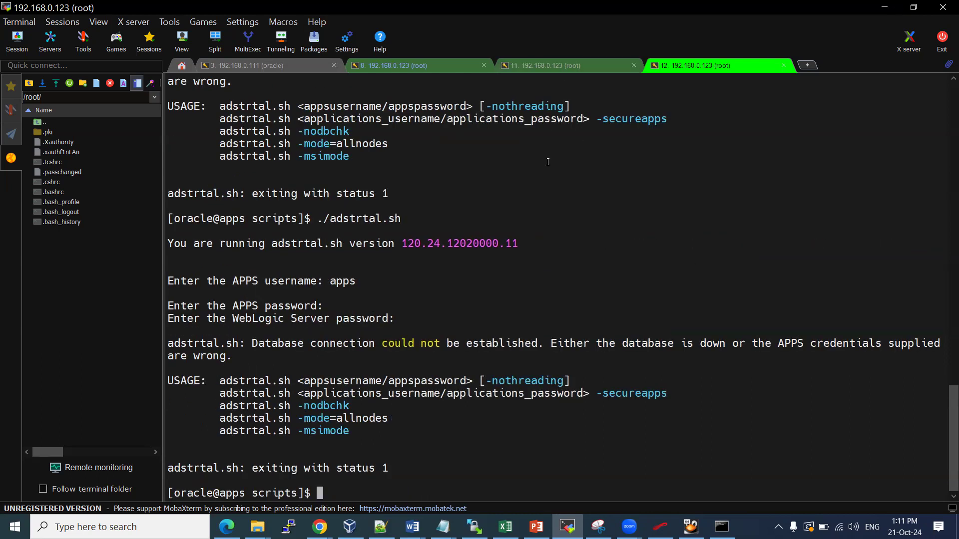
# Cancel the history search and launch SQL*Plus as the apps user
pyautogui.hotkey('ctrl', 'r')
pyautogui.write('s')
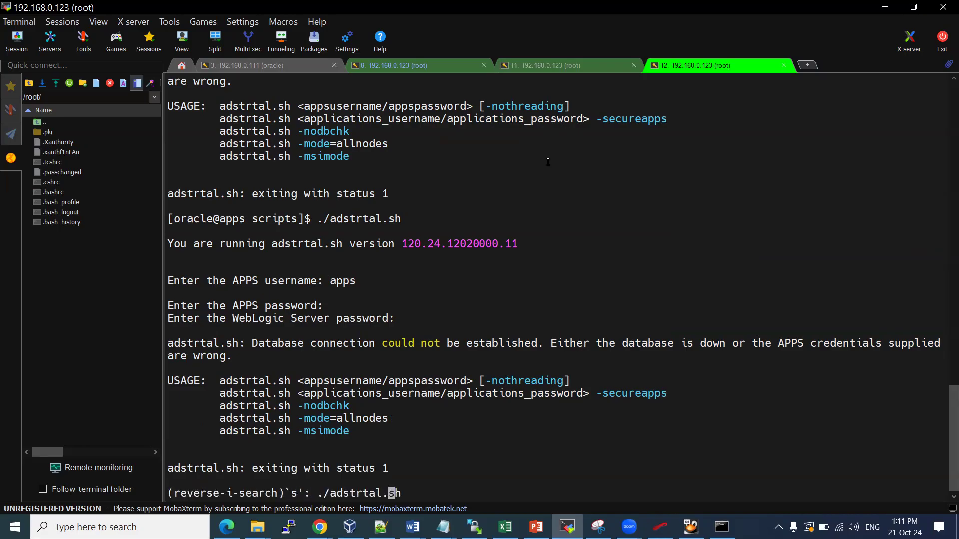
pyautogui.hotkey('ctrl', 'c')
pyautogui.press('Return')
pyautogui.press('Return')
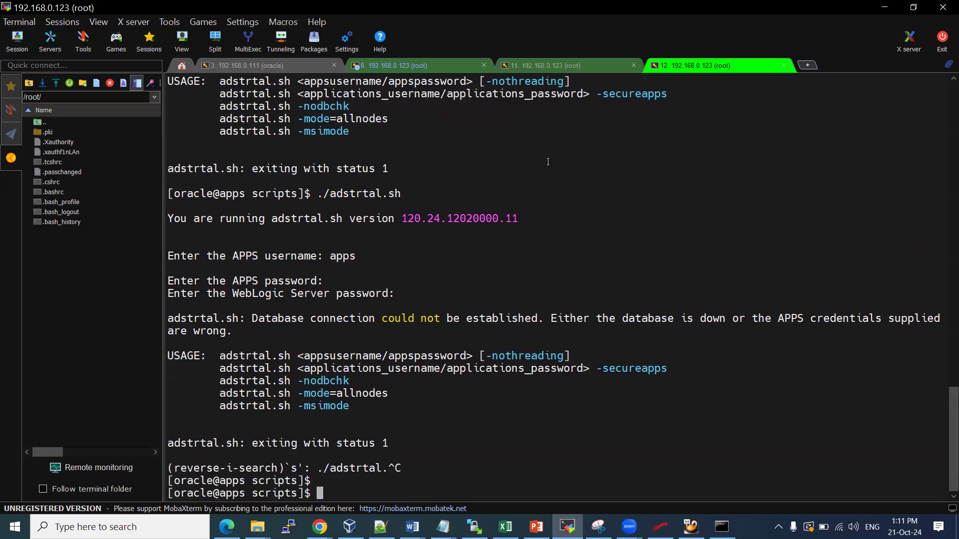
pyautogui.write('sqlplus apps')
pyautogui.press('Return')
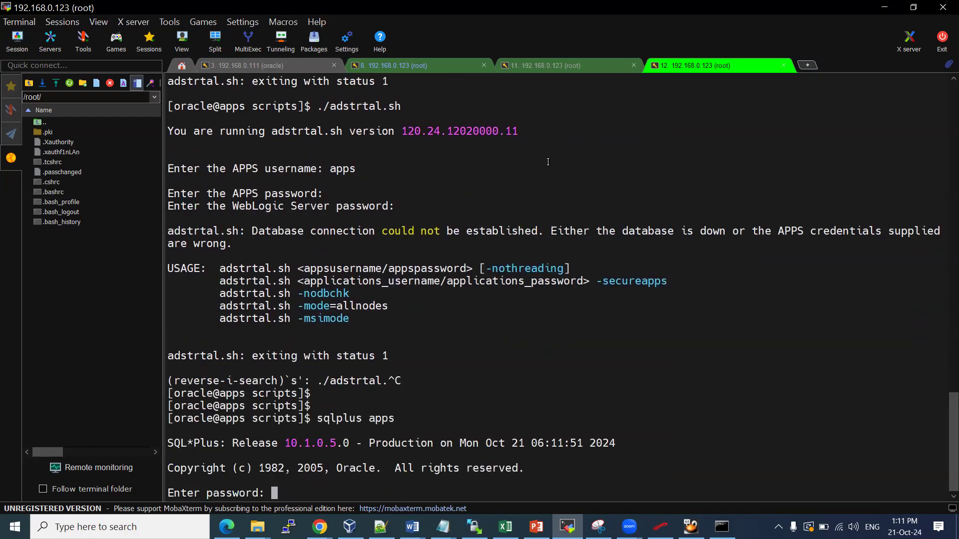
# Submit the apps password, review the ORA-12514 listener error, and quit SQL*Plus
pyautogui.press('Return')
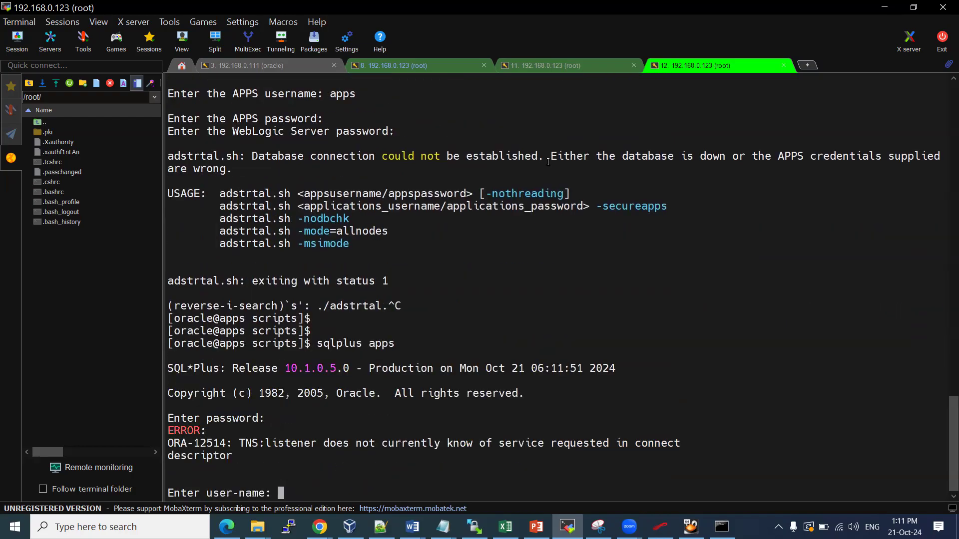
pyautogui.moveTo(331, 157); pyautogui.dragTo(406, 166)
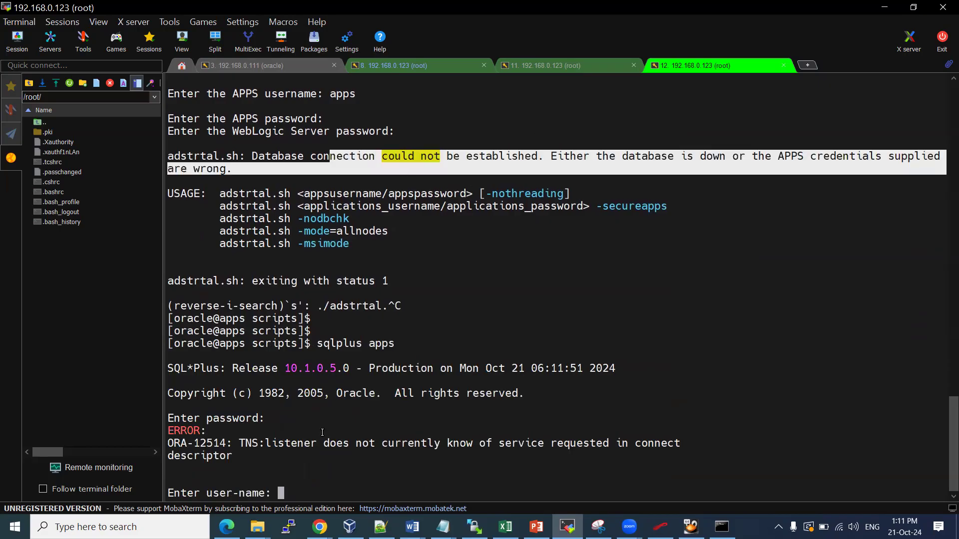
pyautogui.moveTo(260, 443); pyautogui.dragTo(386, 458)
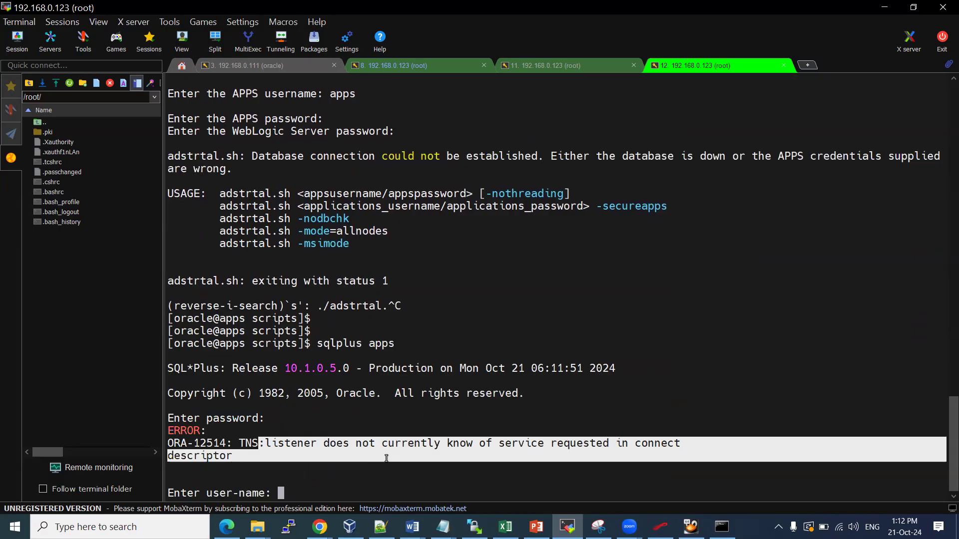
pyautogui.click(395, 227)
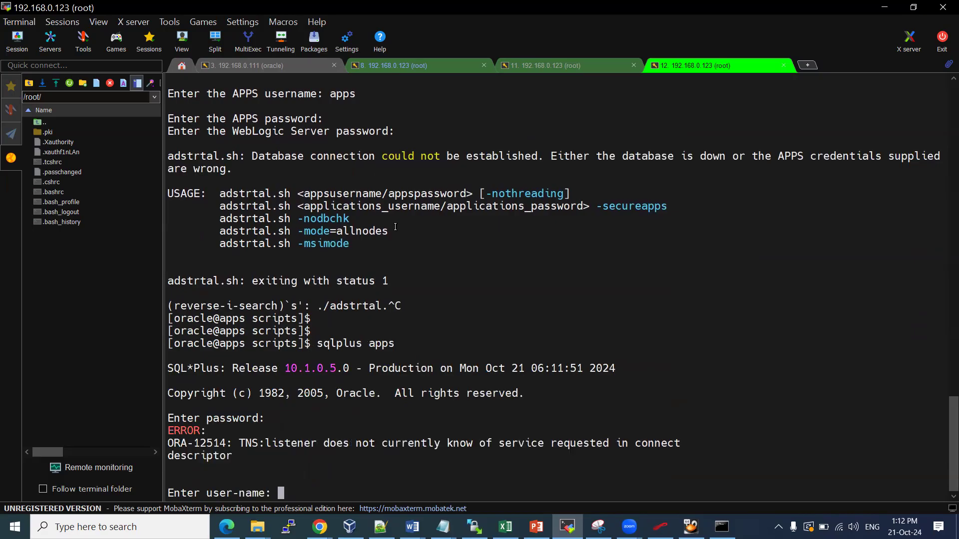
pyautogui.moveTo(252, 156); pyautogui.dragTo(353, 167)
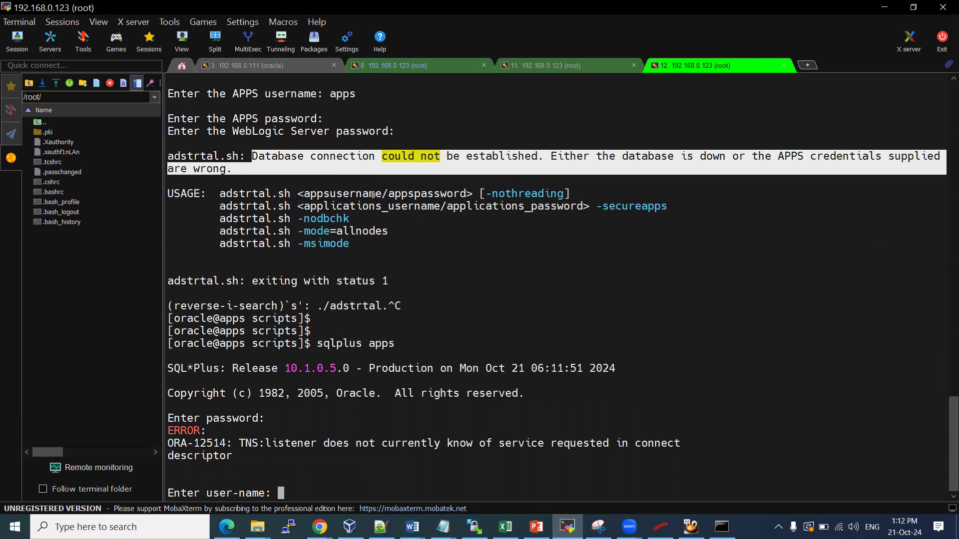
pyautogui.click(396, 176)
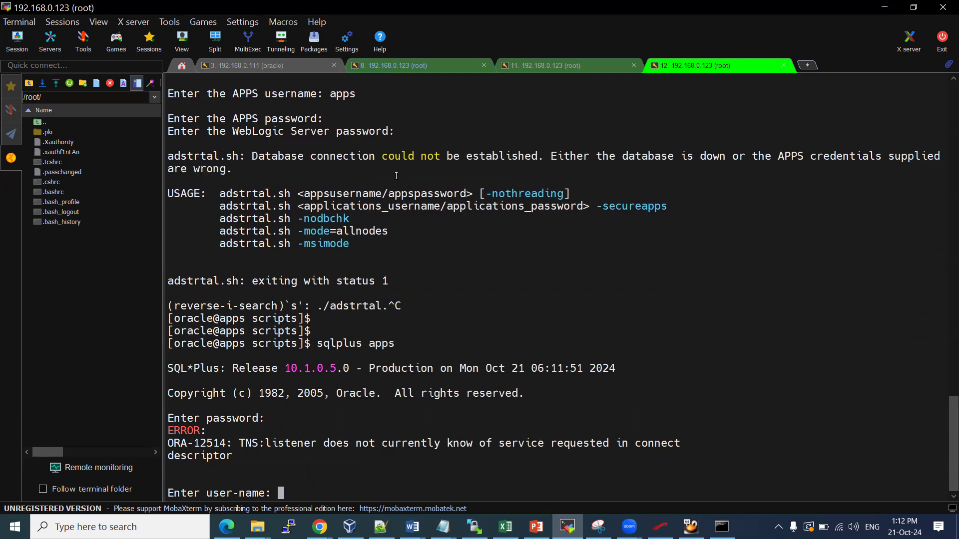
pyautogui.hotkey('ctrl', 'c')
pyautogui.press('Return')
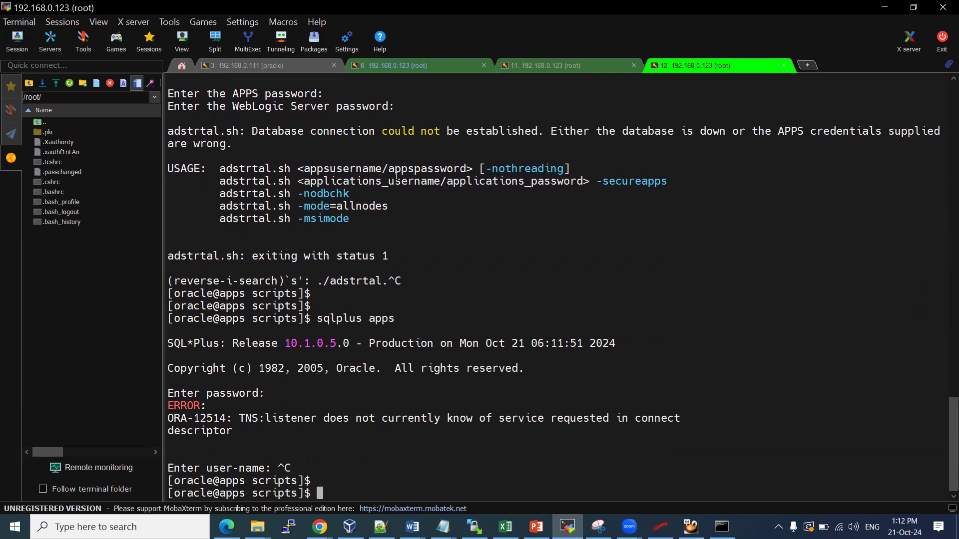
# Check tns processes with ps -ef | grep tns, retry the apps login, and inspect session 8's listener message
pyautogui.write('ps -ef |grep tns')
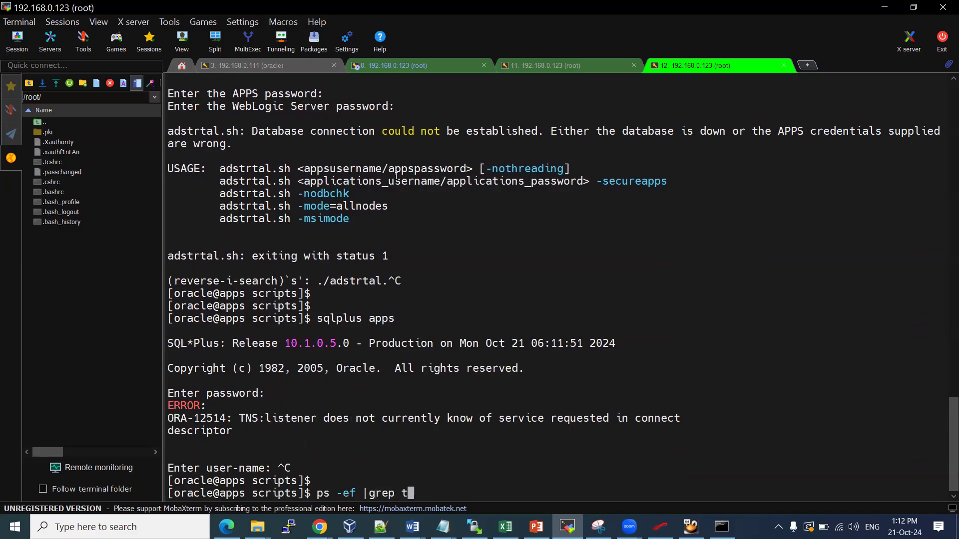
pyautogui.press('Return')
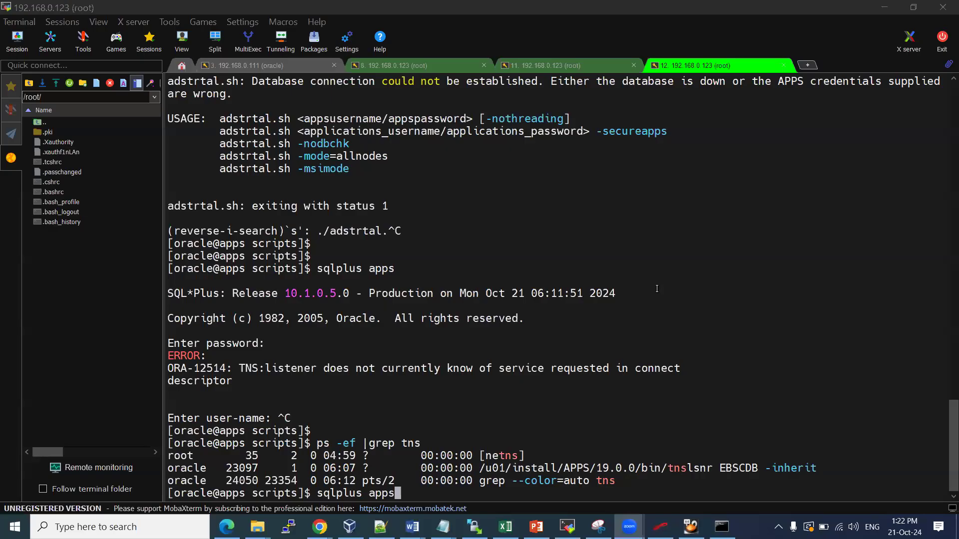
pyautogui.click(655, 289)
pyautogui.press('Return')
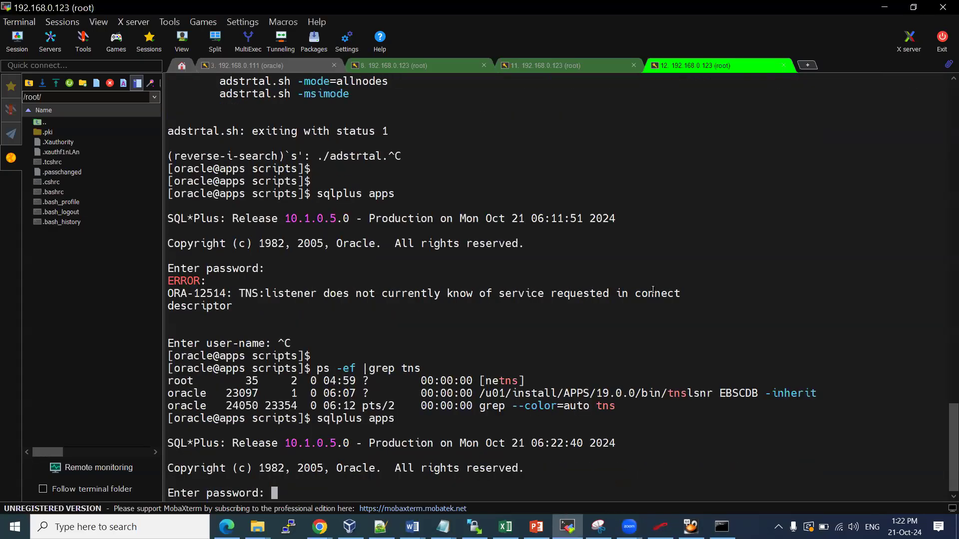
pyautogui.press('Return')
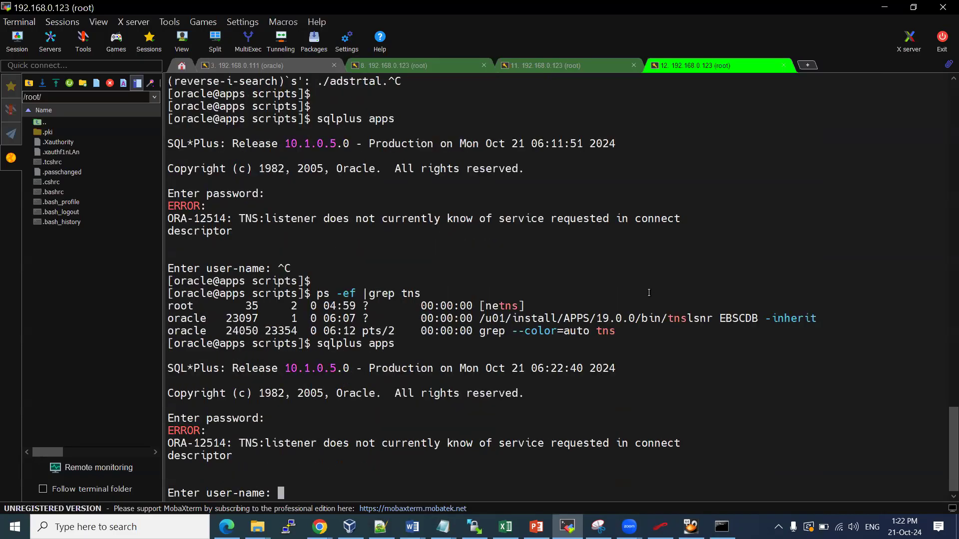
pyautogui.click(427, 67)
pyautogui.moveTo(215, 429); pyautogui.dragTo(337, 429)
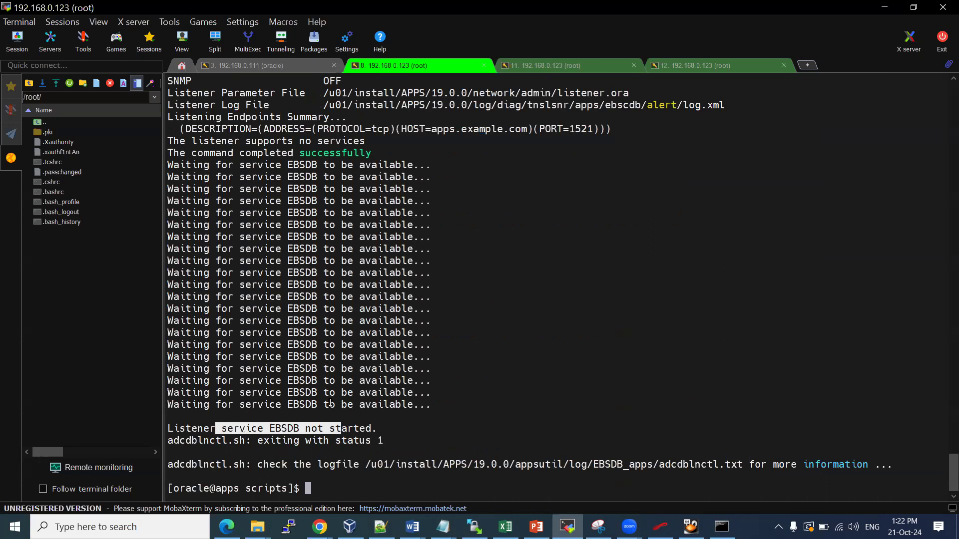
# Change into /u01/install/APPS/19.0.0 using the path copied from the terminal output
pyautogui.write('pwd')
pyautogui.press('Return')
pyautogui.write('cd')
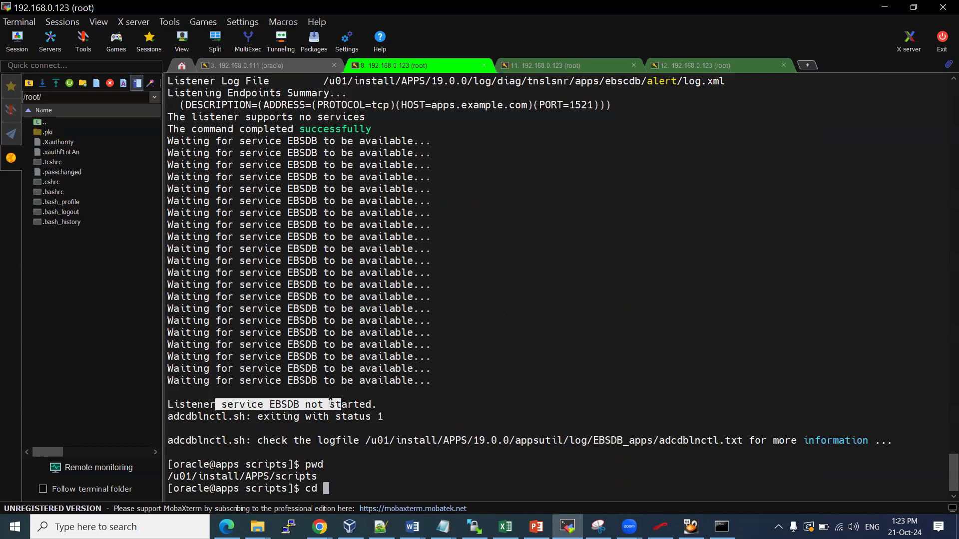
pyautogui.press('BackSpace')
pyautogui.press('BackSpace')
pyautogui.press('BackSpace')
pyautogui.write('echo $ORAC')
pyautogui.press('BackSpace')
pyautogui.press('BackSpace')
pyautogui.press('BackSpace')
pyautogui.press('BackSpace')
pyautogui.press('BackSpace')
pyautogui.press('BackSpace')
pyautogui.press('BackSpace')
pyautogui.press('BackSpace')
pyautogui.press('BackSpace')
pyautogui.press('BackSpace')
pyautogui.moveTo(324, 80); pyautogui.dragTo(468, 82)
pyautogui.write('cd')
pyautogui.rightClick(469, 82)
pyautogui.press('Return')
# List the 19.0.0 directory and source env.ora
pyautogui.write('l')
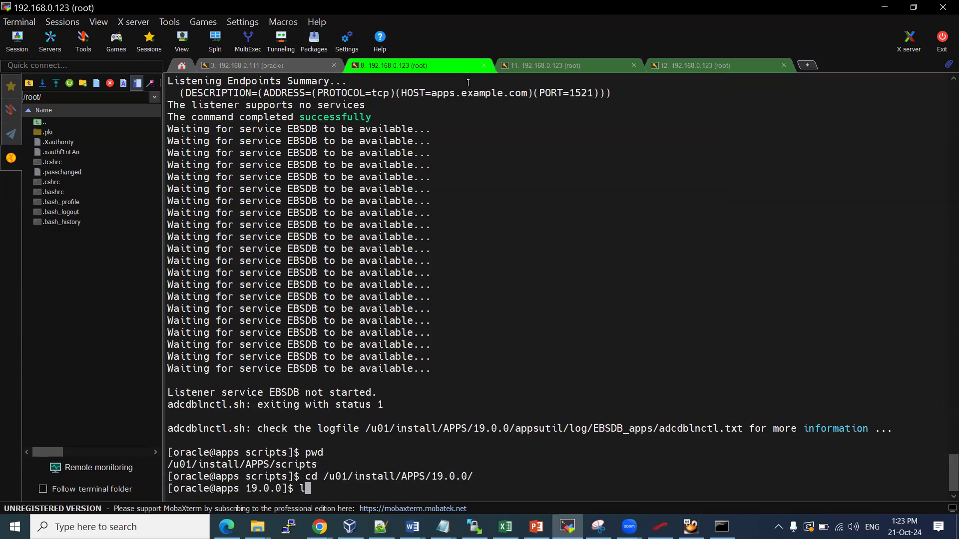
pyautogui.write('s')
pyautogui.press('Return')
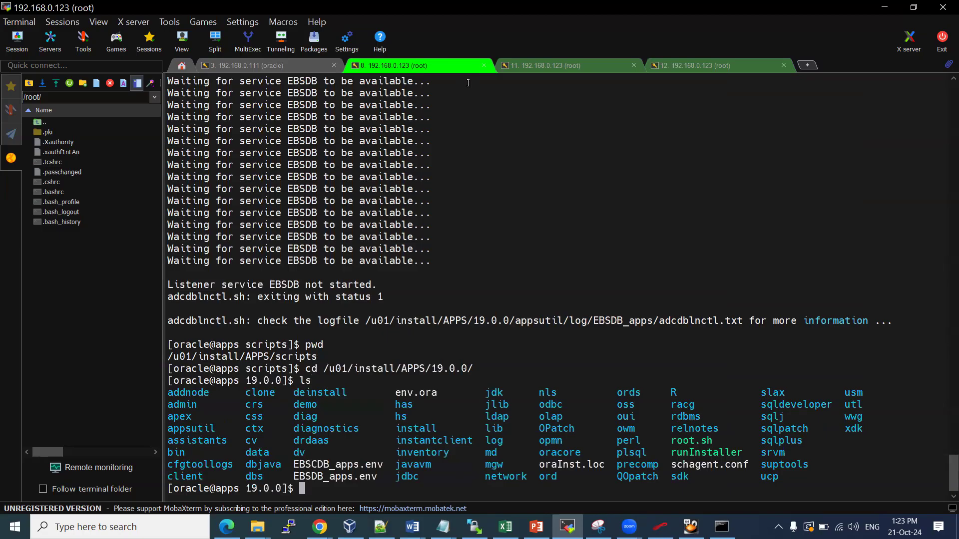
pyautogui.doubleClick(417, 393)
pyautogui.press('super+c')
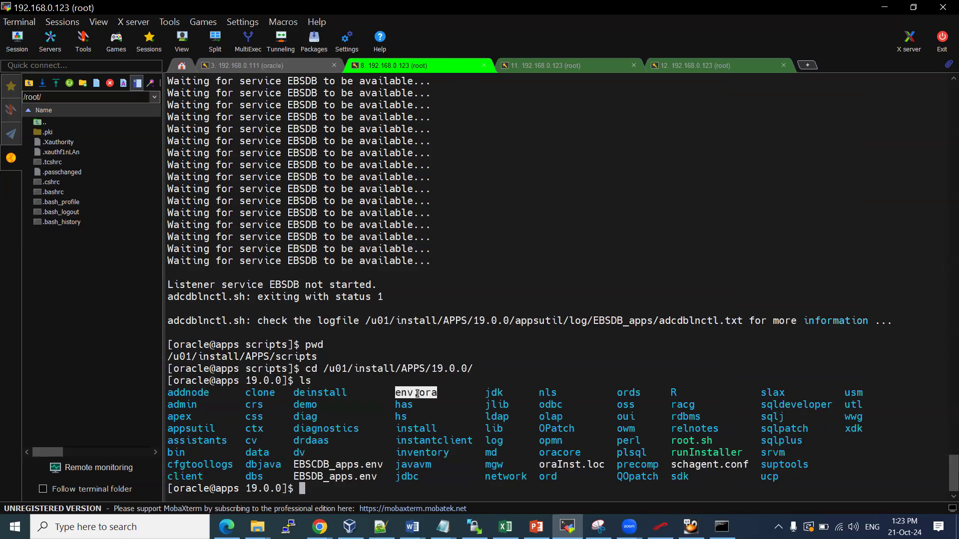
pyautogui.write('.')
pyautogui.rightClick(417, 393)
pyautogui.press('Return')
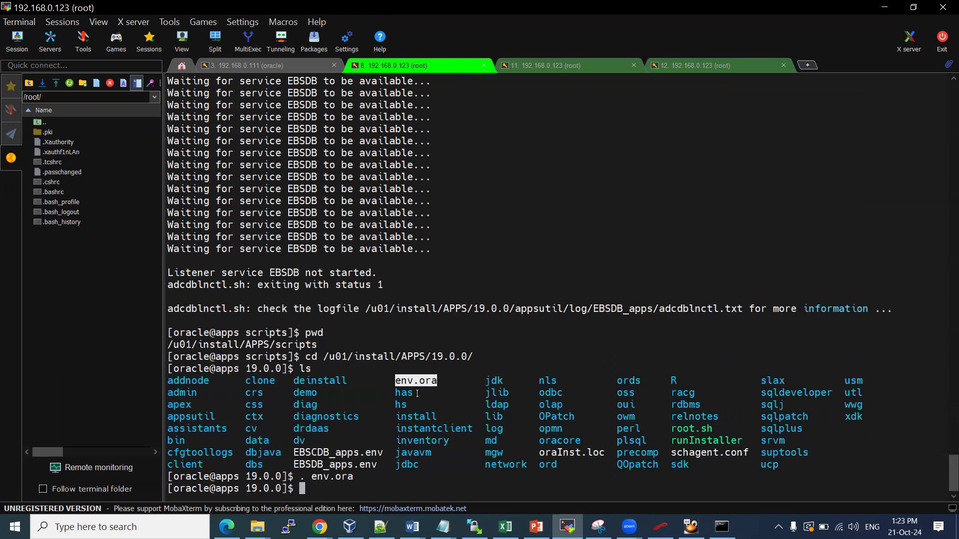
# Abandon the cd $TNS attempt and return to the oracle home directory
pyautogui.write('cd $TNS')
pyautogui.press('BackSpace')
pyautogui.press('BackSpace')
pyautogui.press('BackSpace')
pyautogui.press('BackSpace')
pyautogui.write('$ORAC')
pyautogui.press('BackSpace')
pyautogui.press('BackSpace')
pyautogui.press('BackSpace')
pyautogui.press('BackSpace')
pyautogui.press('BackSpace')
pyautogui.press('BackSpace')
pyautogui.press('BackSpace')
pyautogui.press('BackSpace')
pyautogui.write('cd')
pyautogui.press('Return')
pyautogui.write('cd')
pyautogui.press('BackSpace')
pyautogui.press('BackSpace')
pyautogui.press('BackSpace')
# In session 11, switch user to oracle with su - oracle
pyautogui.click(564, 67)
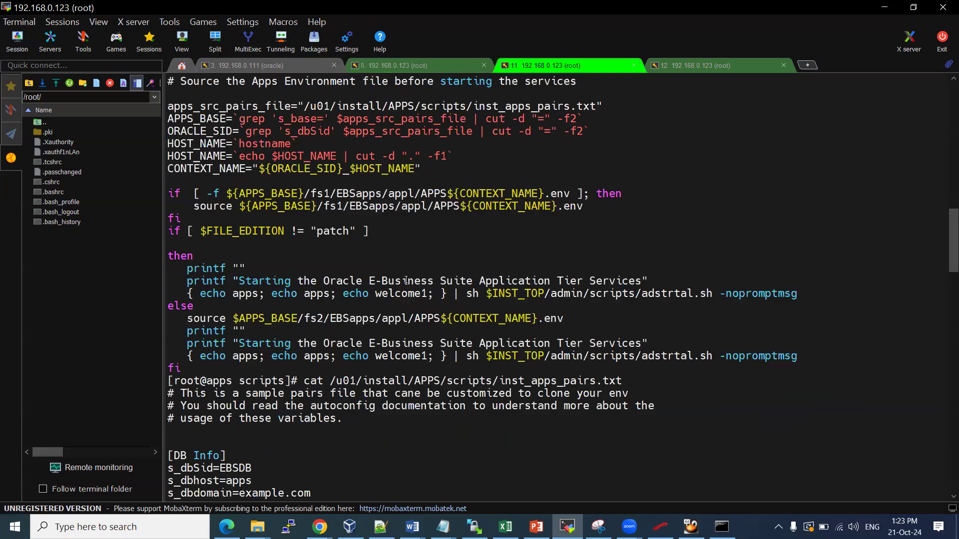
pyautogui.write('- oracle')
pyautogui.press('Return')
# Change into /u01/install/APPS and list its contents
pyautogui.write('cd /u')
pyautogui.press('Tab')
pyautogui.press('Tab')
pyautogui.press('Tab')
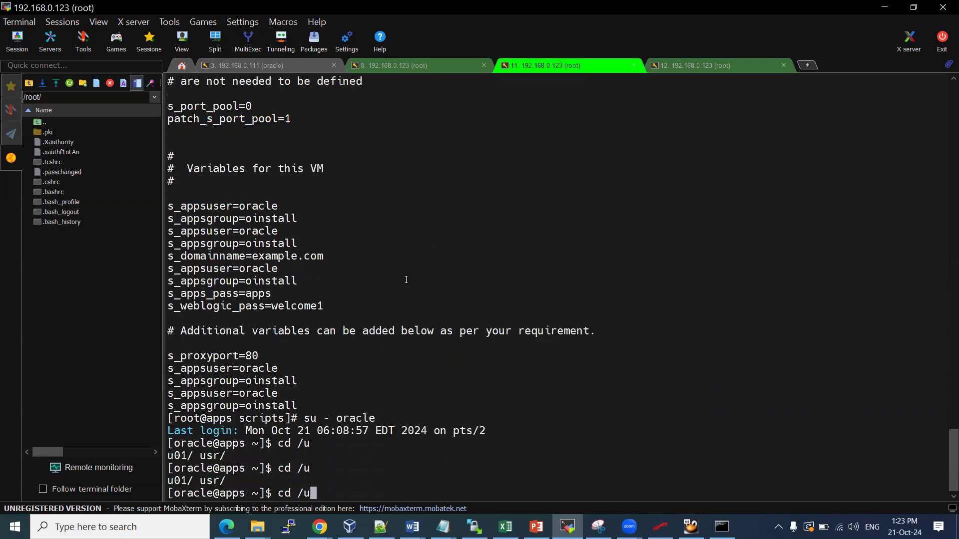
pyautogui.write('0')
pyautogui.press('Tab')
pyautogui.press('Tab')
pyautogui.write('A')
pyautogui.press('Tab')
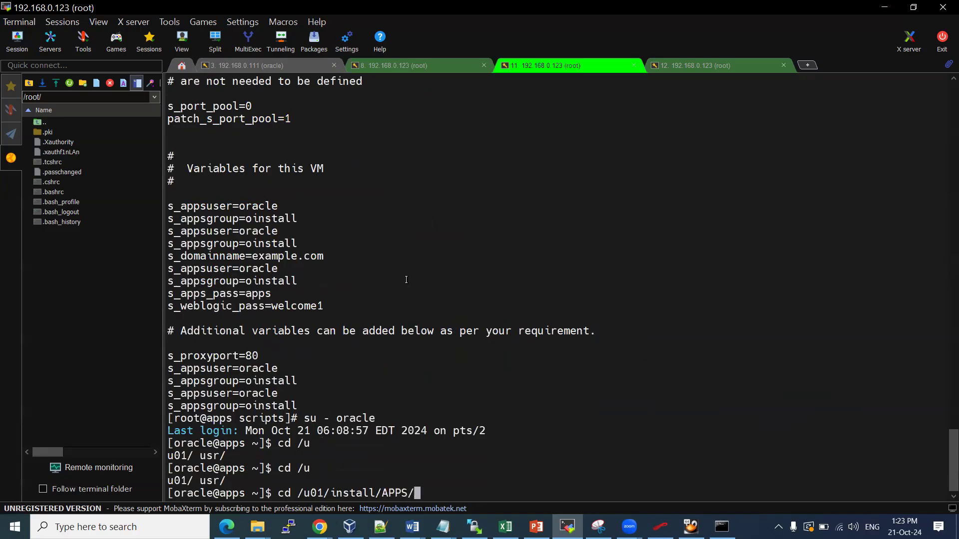
pyautogui.press('Return')
pyautogui.write('ls')
pyautogui.press('Return')
# Move into the 19.0.0 directory and list its contents
pyautogui.write('cd 1')
pyautogui.press('Tab')
pyautogui.press('Return')
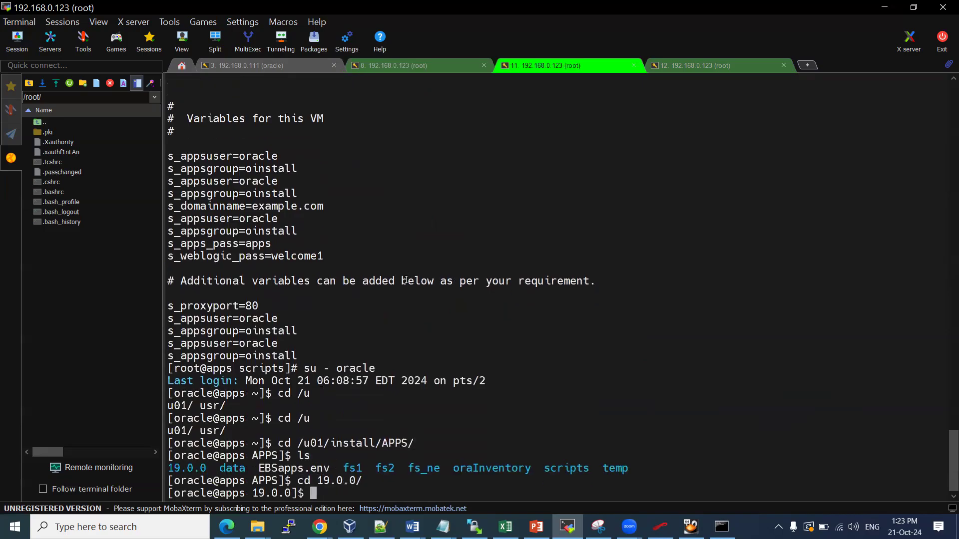
pyautogui.write('ls')
pyautogui.press('Return')
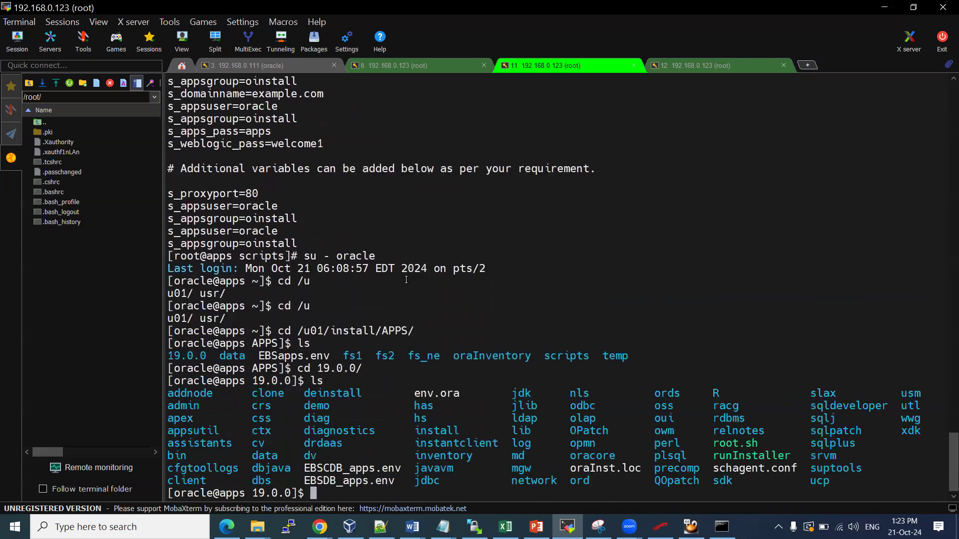
# Display the contents of env.ora in the 19.0.0 directory
pyautogui.write('cd p')
pyautogui.press('Tab')
pyautogui.press('Tab')
pyautogui.press('Tab')
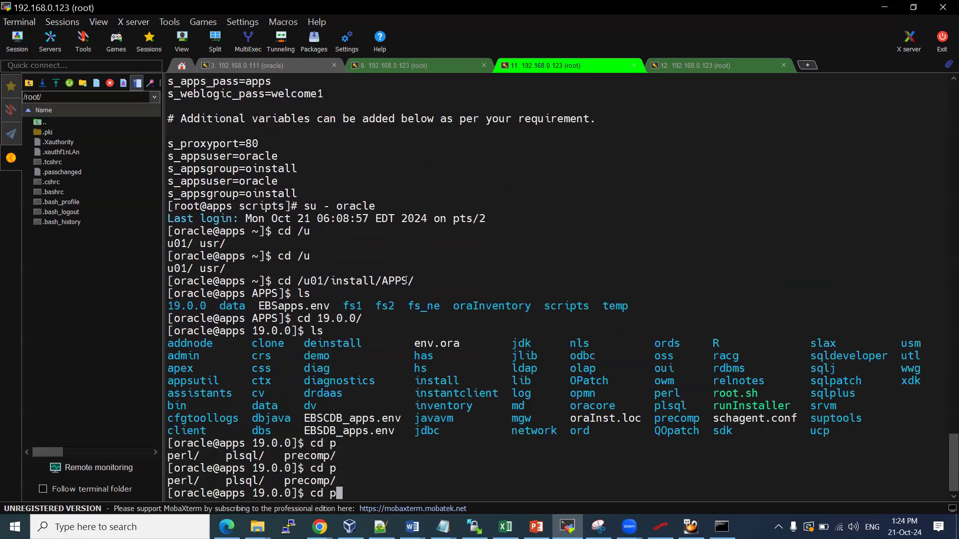
pyautogui.press('BackSpace')
pyautogui.press('BackSpace')
pyautogui.press('BackSpace')
pyautogui.press('BackSpace')
pyautogui.doubleClick(436, 341)
pyautogui.write('cat')
pyautogui.rightClick(436, 341)
pyautogui.press('Return')
pyautogui.press('Return')
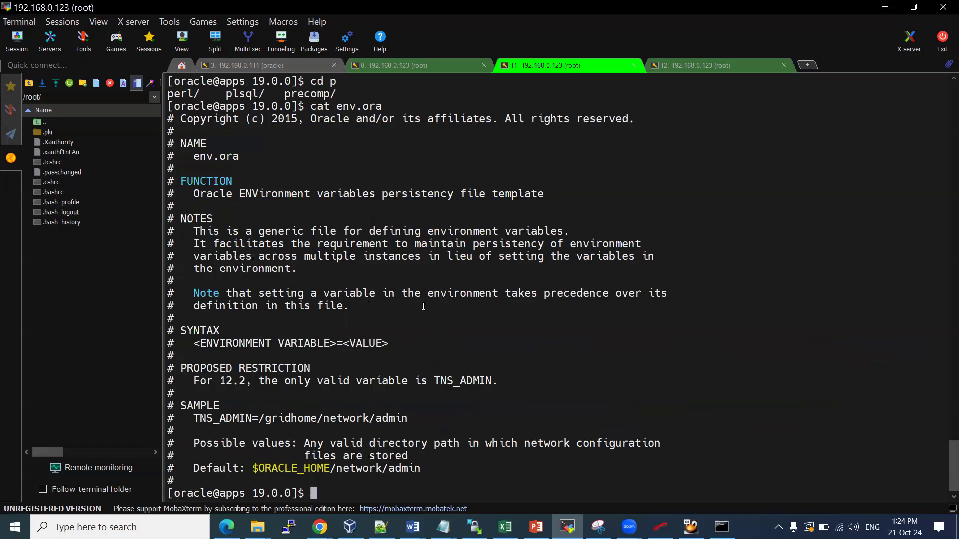
# Display /etc/oratab, showing the ebscdb and ebsdb entries on /u01/install/APPS/19.0.0
pyautogui.write('cat /etc/oratab')
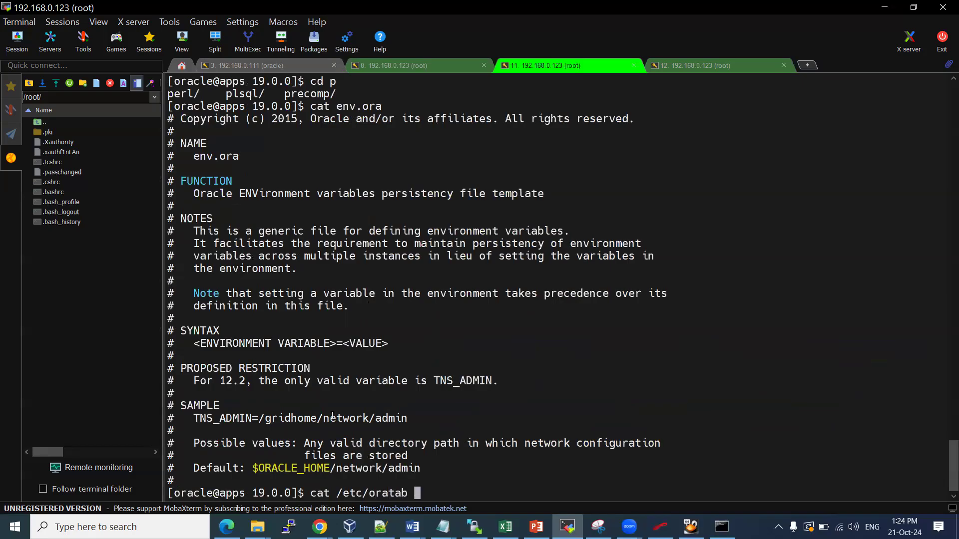
pyautogui.press('Return')
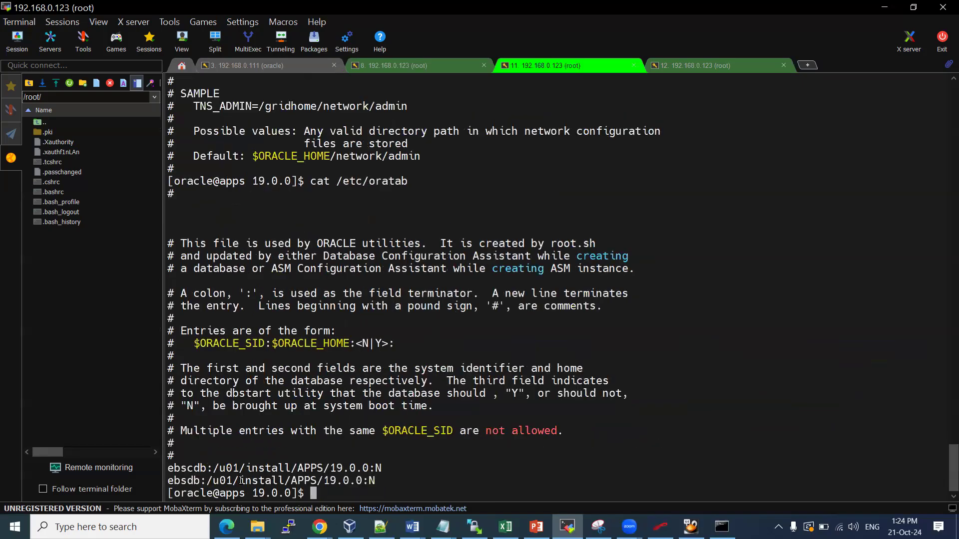
pyautogui.moveTo(206, 481); pyautogui.dragTo(322, 480)
pyautogui.click(430, 472)
# List 19.0.0, then change into network/admin and list its files
pyautogui.write('ls')
pyautogui.press('Return')
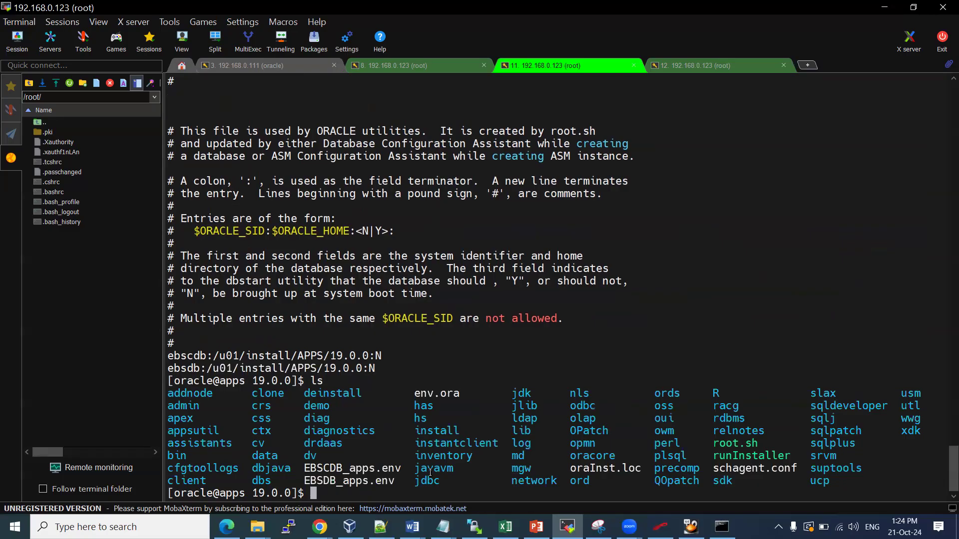
pyautogui.write('cd network/admin/')
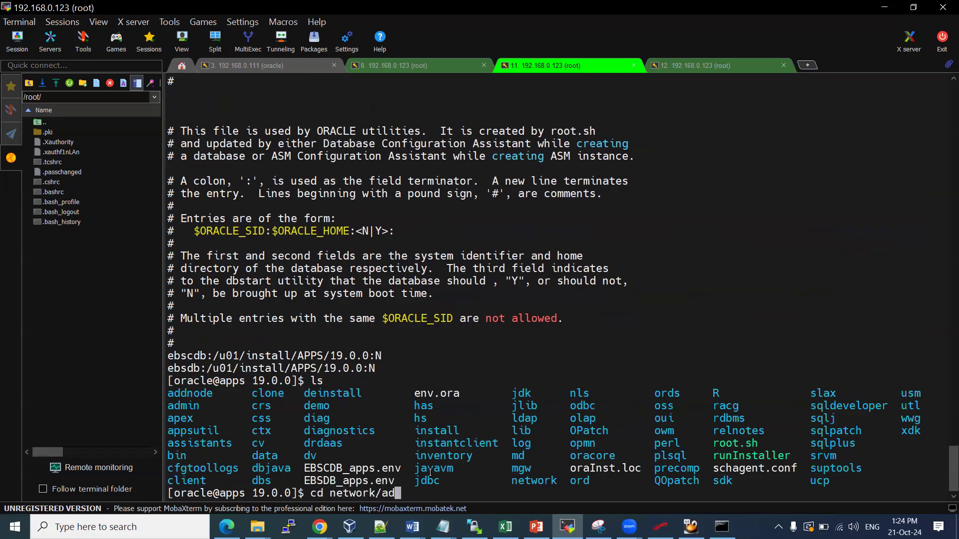
pyautogui.press('Return')
pyautogui.write('ls')
pyautogui.press('Return')
# Show listener.ora defining EBSCDB on port 1521, then try lsnrctl, which reports command not found
pyautogui.write('cat t')
pyautogui.press('BackSpace')
pyautogui.write('lsn')
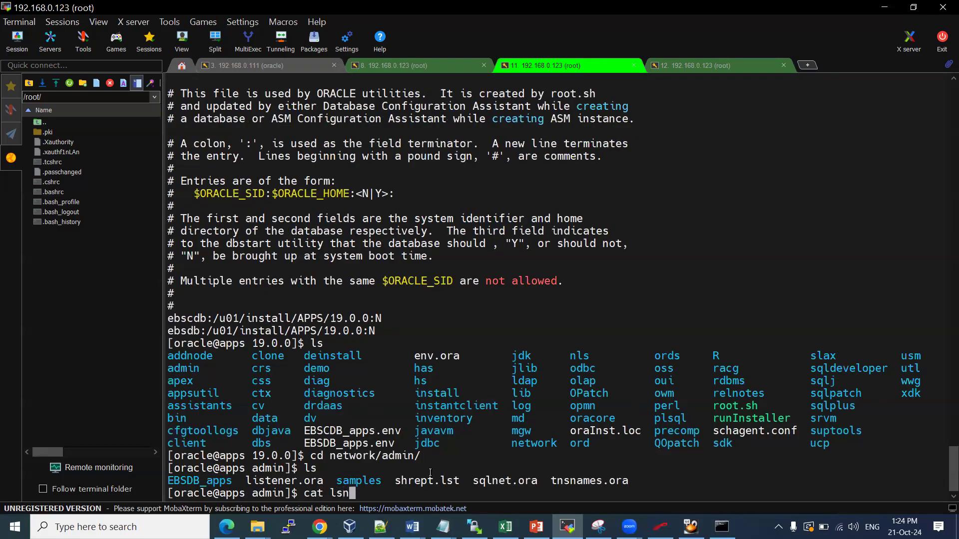
pyautogui.press('BackSpace')
pyautogui.press('BackSpace')
pyautogui.write('ist')
pyautogui.press('Tab')
pyautogui.press('Return')
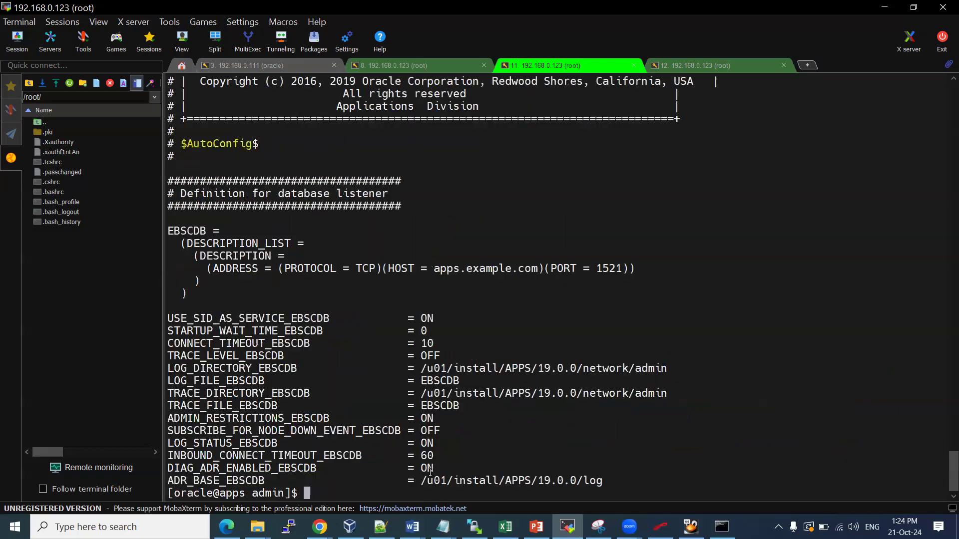
pyautogui.write('lsnrctl')
pyautogui.press('Return')
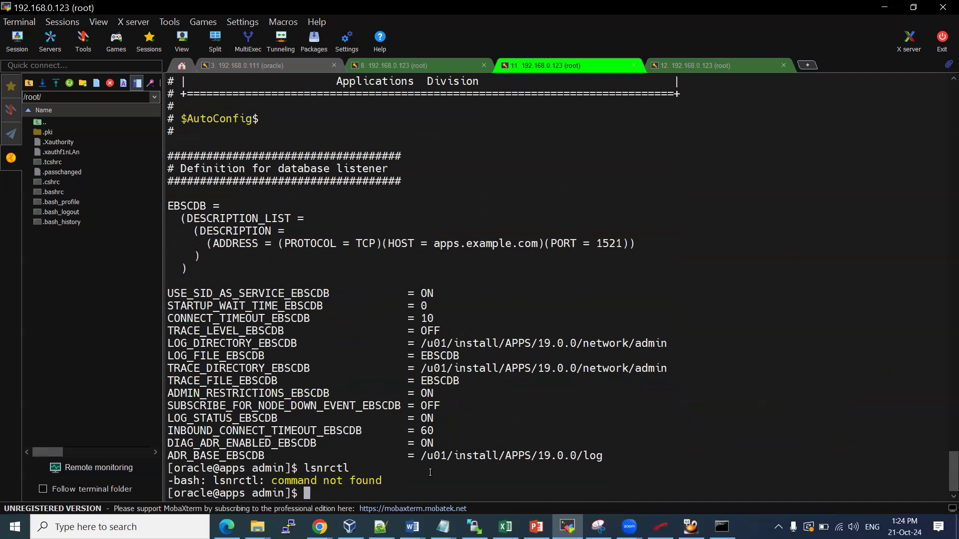
# Show the working directory and print the tnsnames.ora entries for EBSCDB
pyautogui.write('pwd')
pyautogui.press('Return')
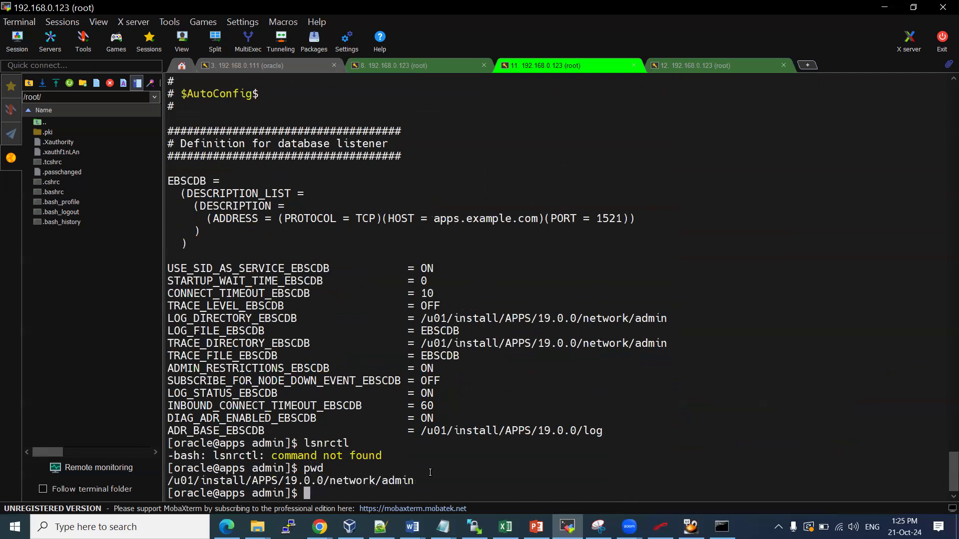
pyautogui.write('echo $ORAC')
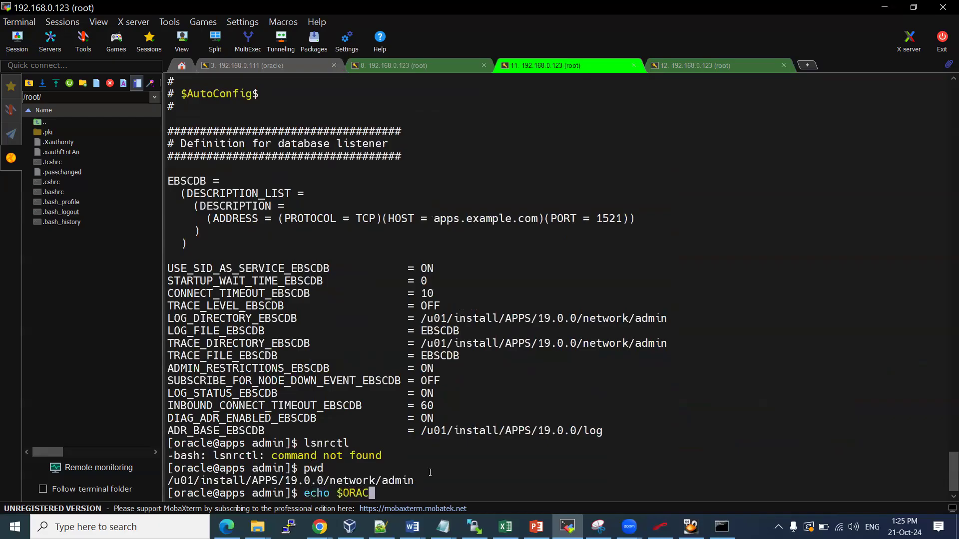
pyautogui.press('BackSpace')
pyautogui.press('BackSpace')
pyautogui.press('BackSpace')
pyautogui.press('BackSpace')
pyautogui.press('BackSpace')
pyautogui.press('BackSpace')
pyautogui.press('BackSpace')
pyautogui.press('BackSpace')
pyautogui.press('BackSpace')
pyautogui.press('BackSpace')
pyautogui.write('cat tns')
pyautogui.press('BackSpace')
pyautogui.press('BackSpace')
pyautogui.write('ns')
pyautogui.press('Tab')
pyautogui.press('Return')
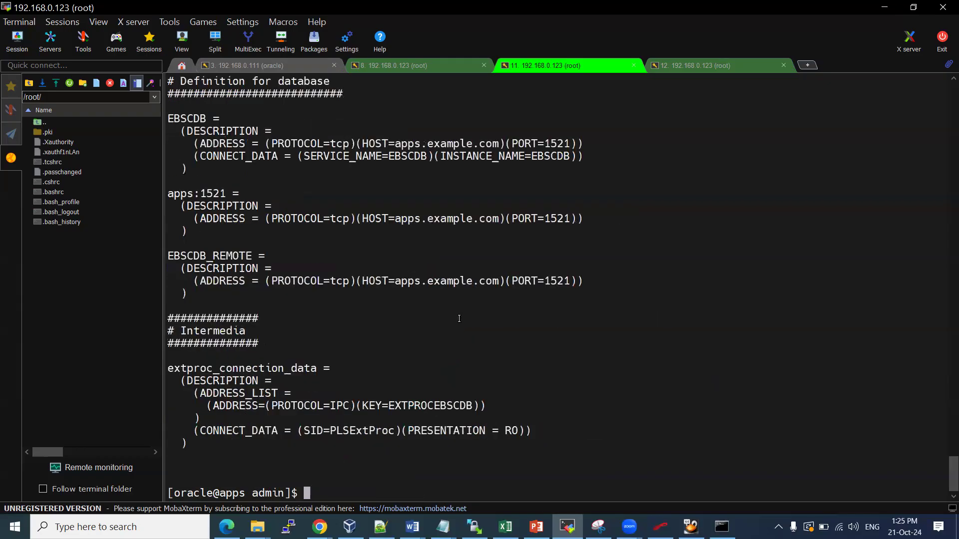
# Run tnsping EBSCDB, which fails with 'command not found'
pyautogui.doubleClick(189, 117)
pyautogui.press('super+c')
pyautogui.write('tnsping')
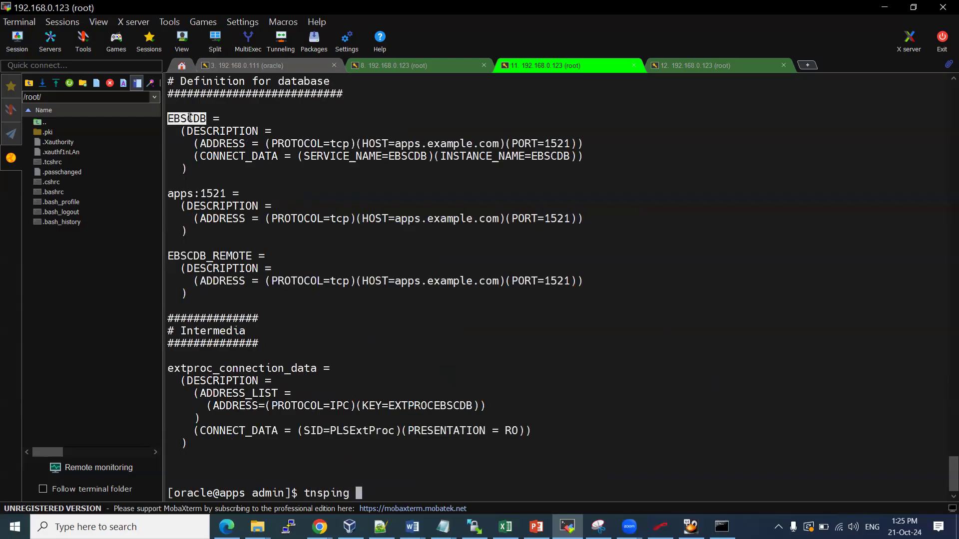
pyautogui.rightClick(190, 117)
pyautogui.press('Return')
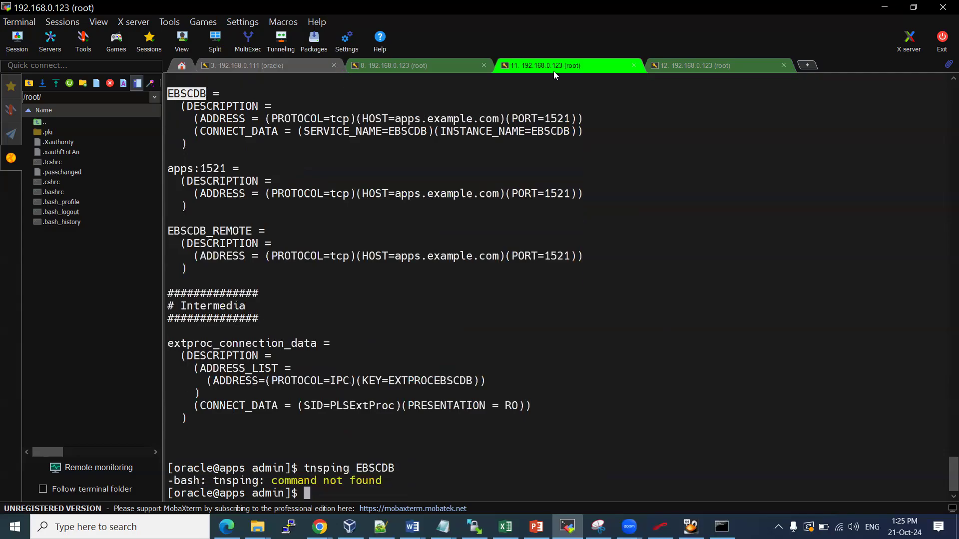
pyautogui.click(25, 39)
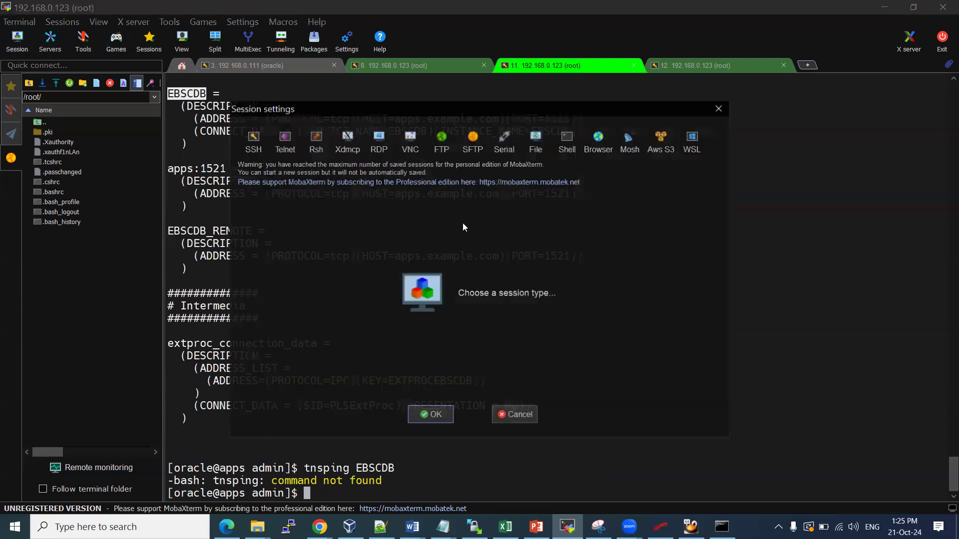
# Open an SSH session to 192.168.0.123 with username oracle and log in
pyautogui.click(252, 136)
pyautogui.write('192.')
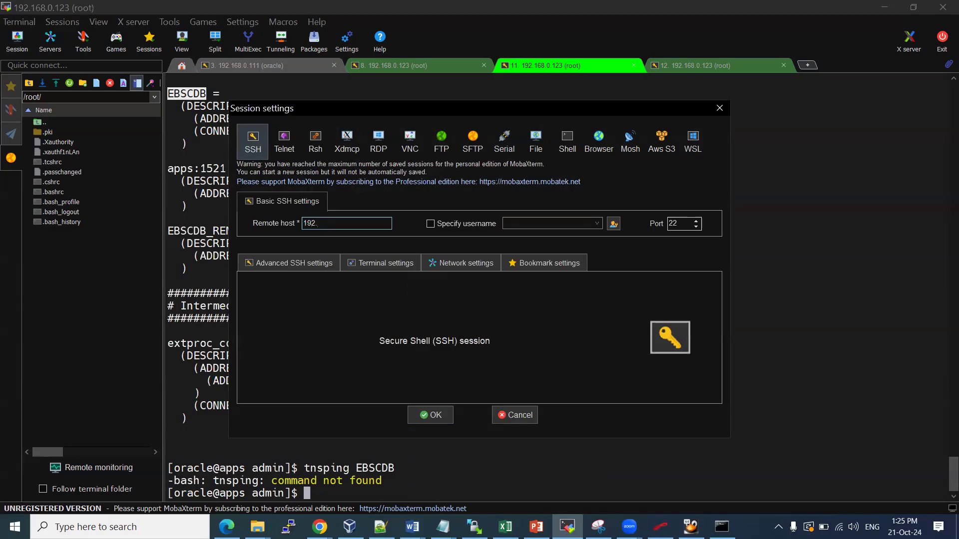
pyautogui.write('168.0.123')
pyautogui.click(468, 229)
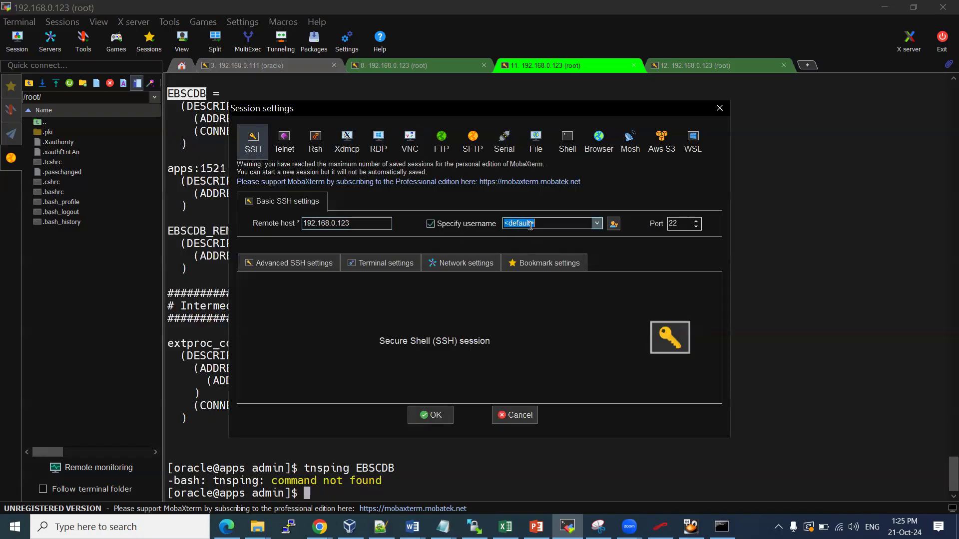
pyautogui.write('oracle')
pyautogui.press('Return')
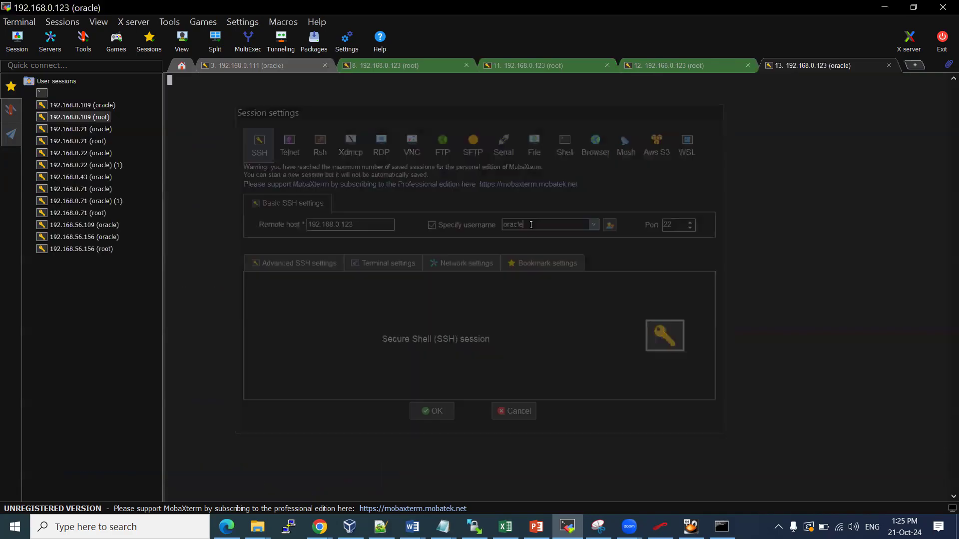
pyautogui.press('Return')
pyautogui.press('Return')
pyautogui.press('Return')
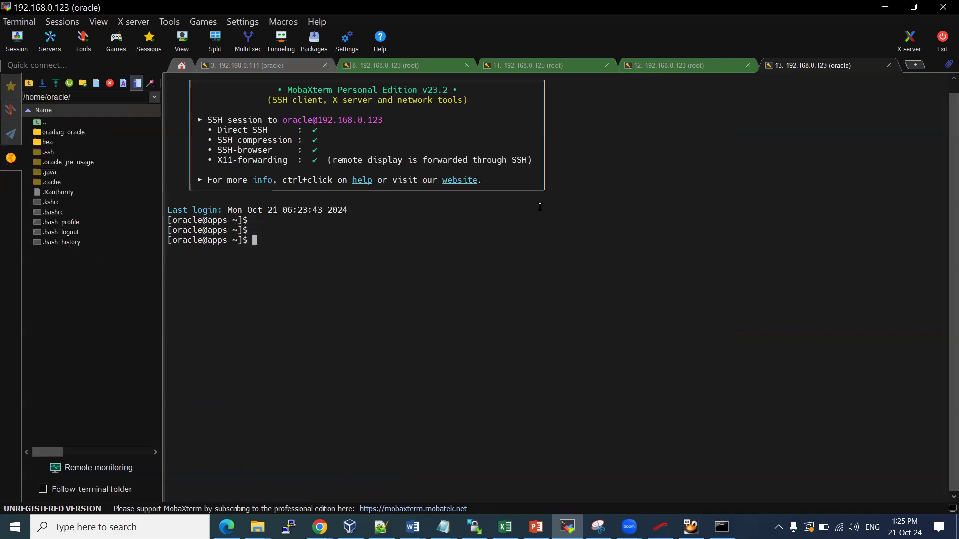
pyautogui.scroll(1, 531, 207)
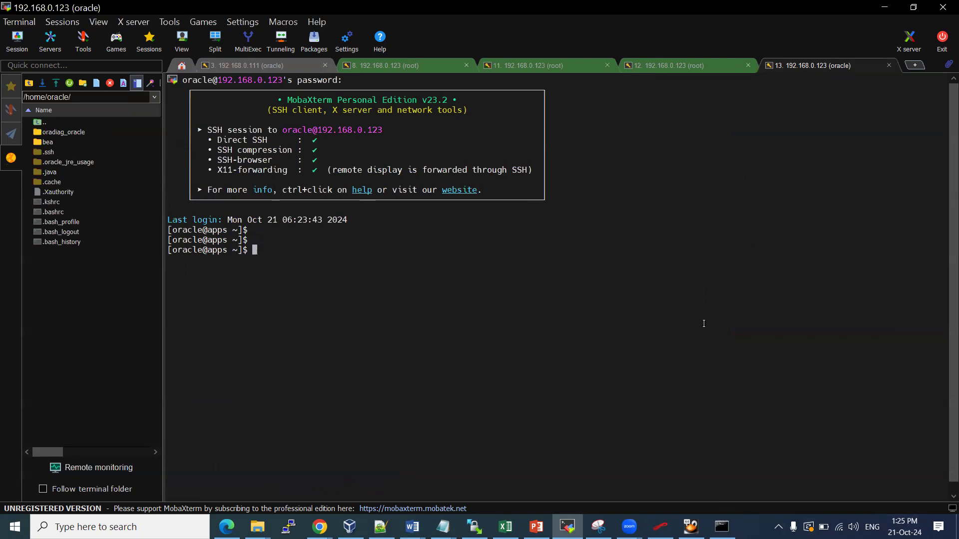
# List the home directory, display .bash_profile and show the working directory
pyautogui.scroll(2, 704, 324)
pyautogui.write('ls')
pyautogui.press('Return')
pyautogui.write('cat ')
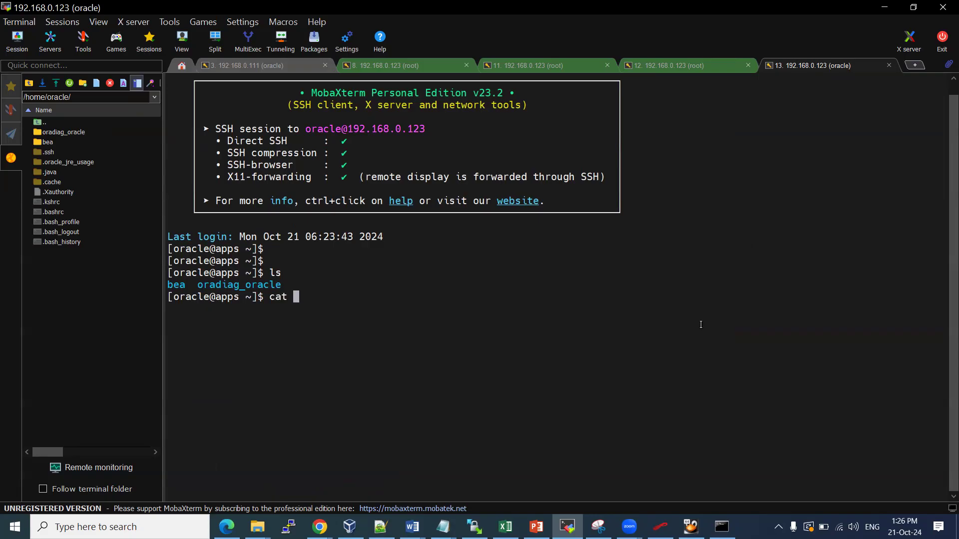
pyautogui.write('.bash_')
pyautogui.write('p')
pyautogui.press('Tab')
pyautogui.press('Return')
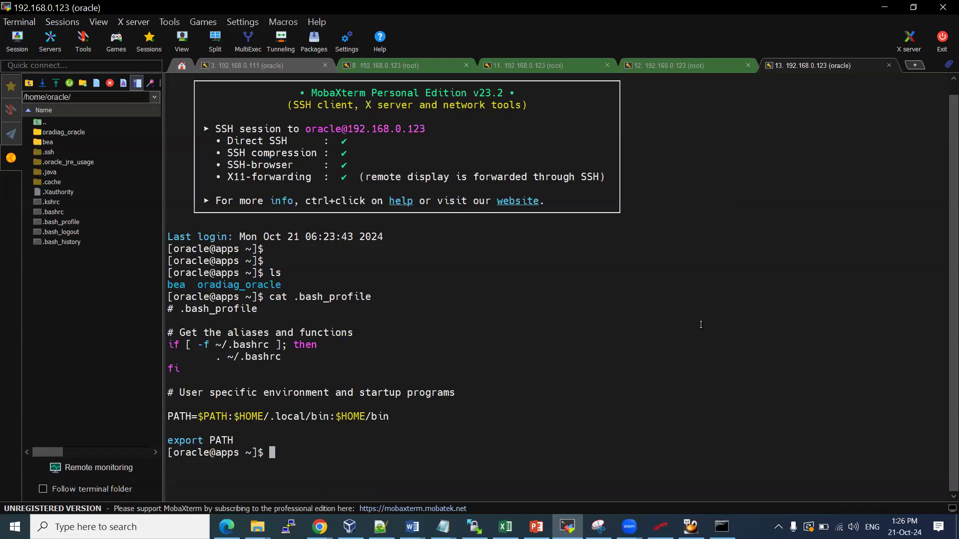
pyautogui.write('pwd')
pyautogui.press('Return')
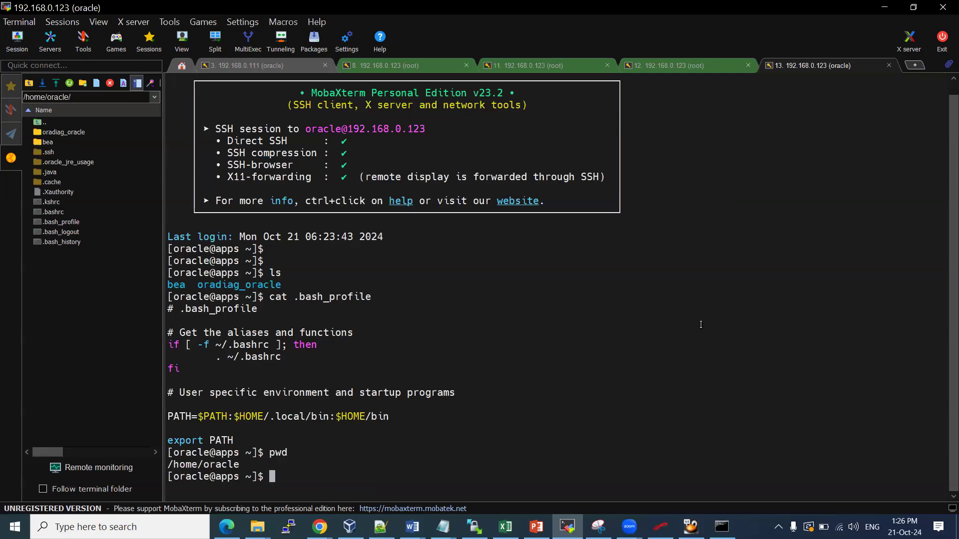
# Move into /u01/install/APPS, listing the install and APPS folder contents
pyautogui.write('cd')
pyautogui.press('BackSpace')
pyautogui.press('BackSpace')
pyautogui.press('BackSpace')
pyautogui.write('cd /u01/install/')
pyautogui.press('Return')
pyautogui.write('ls')
pyautogui.press('Return')
pyautogui.write('cd A')
pyautogui.press('Tab')
pyautogui.press('Return')
pyautogui.write('ls')
pyautogui.press('Return')
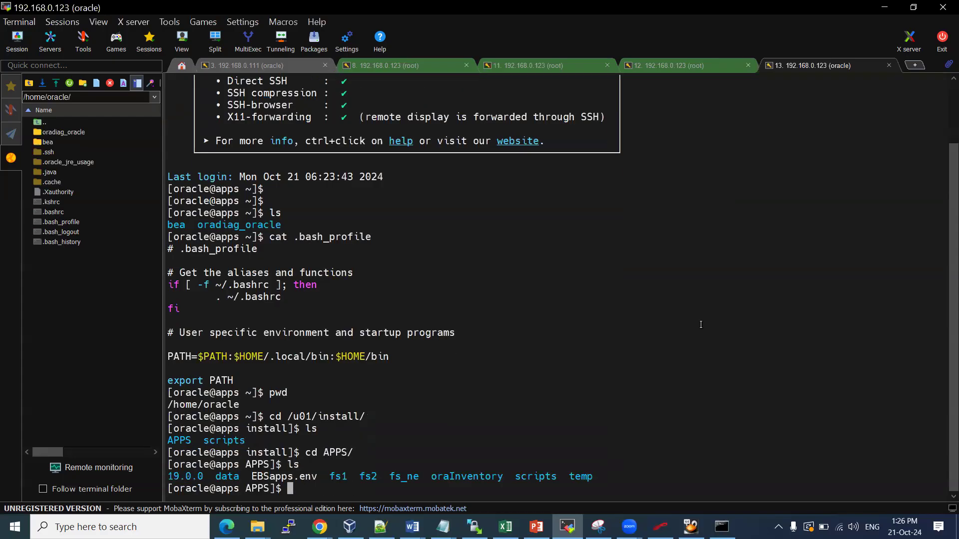
# Enter the scripts folder and list its files
pyautogui.doubleClick(539, 473)
pyautogui.write('cd scripts')
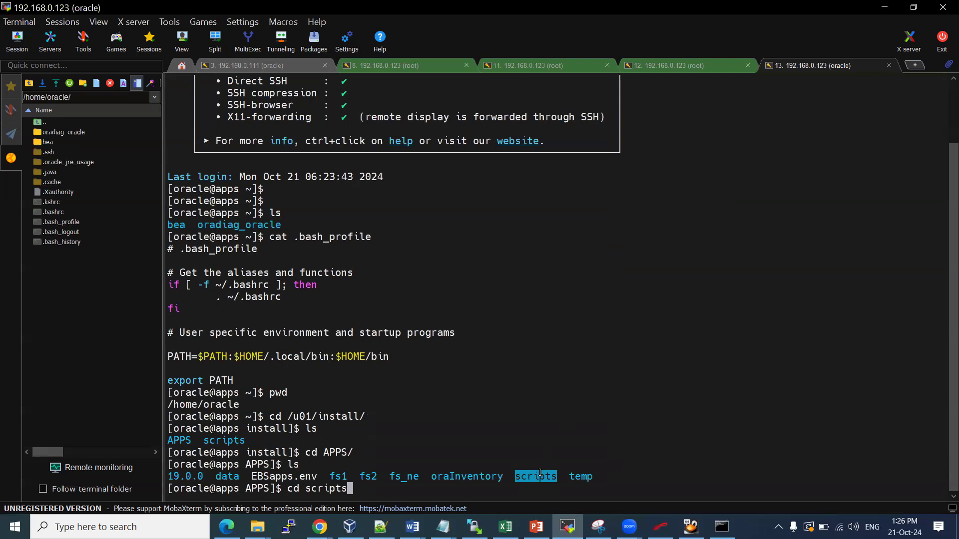
pyautogui.press('Return')
pyautogui.write('ls')
pyautogui.press('Return')
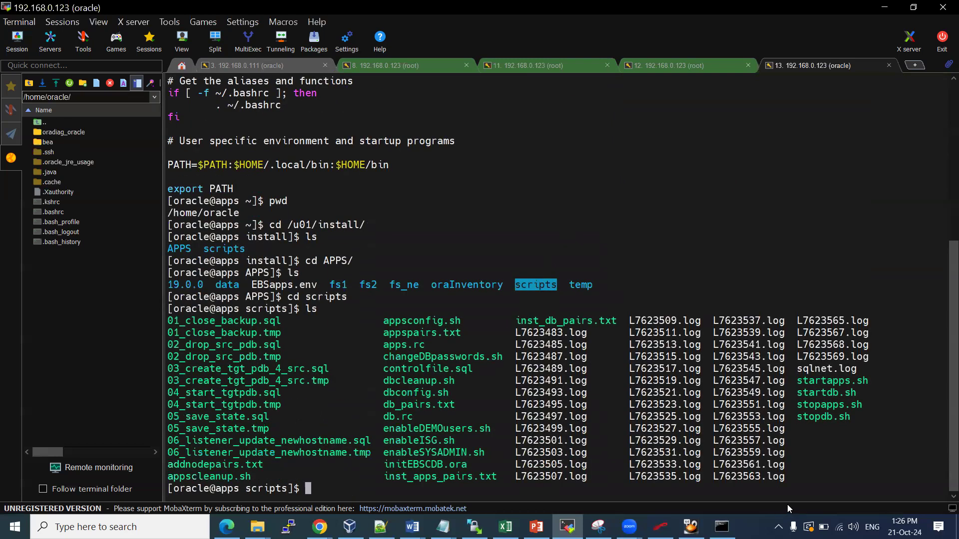
# Display the contents of startdb.sh
pyautogui.doubleClick(819, 394)
pyautogui.write('cat')
pyautogui.rightClick(818, 394)
pyautogui.press('Return')
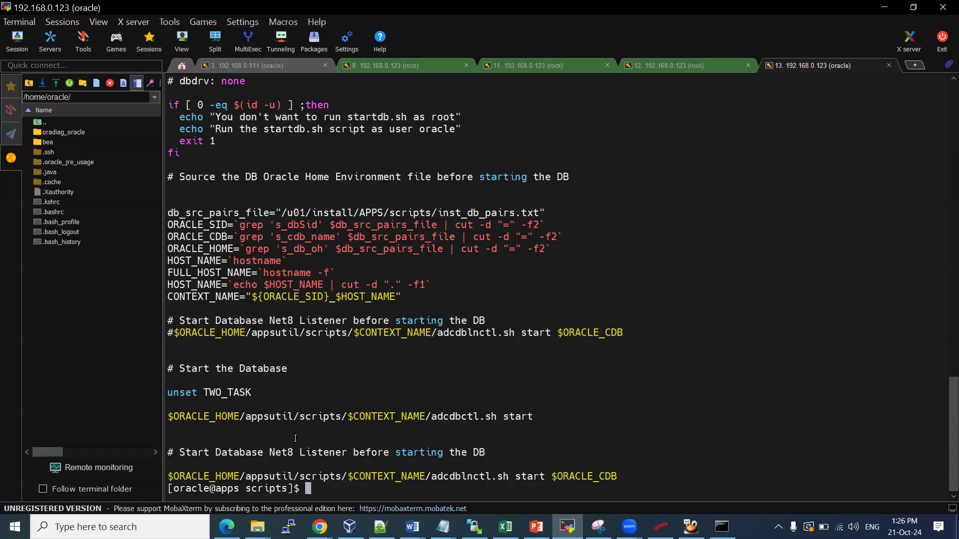
# Run ./startdb.sh, which reports the database already running and waits for EBSDB
pyautogui.write('./startdb.sh')
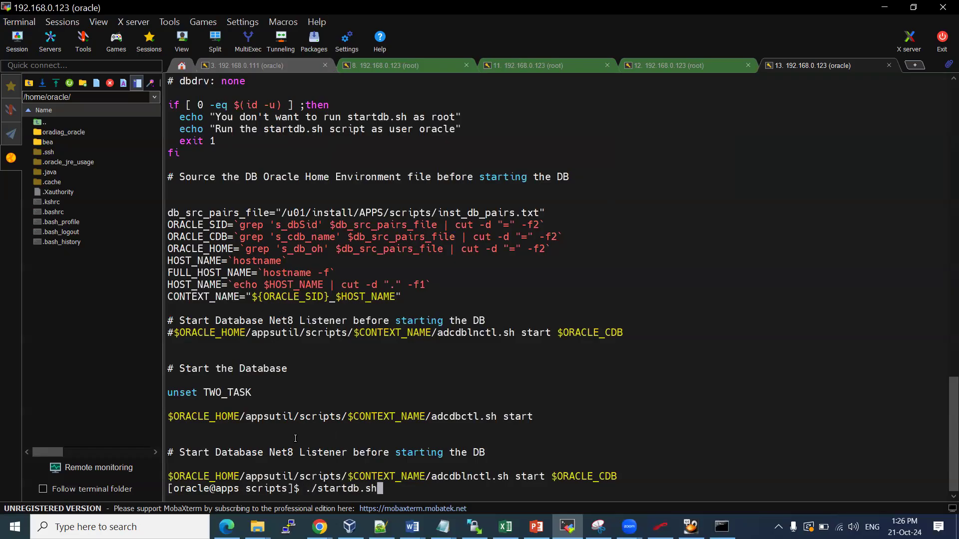
pyautogui.press('Return')
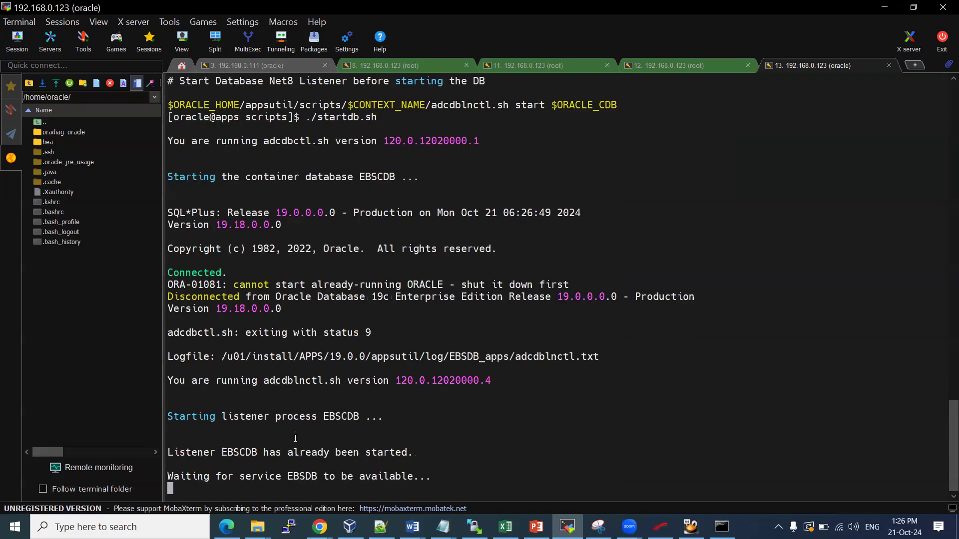
pyautogui.doubleClick(237, 452)
pyautogui.doubleClick(298, 476)
# In the root session, exit back to root and reboot the server with init 6
pyautogui.click(397, 69)
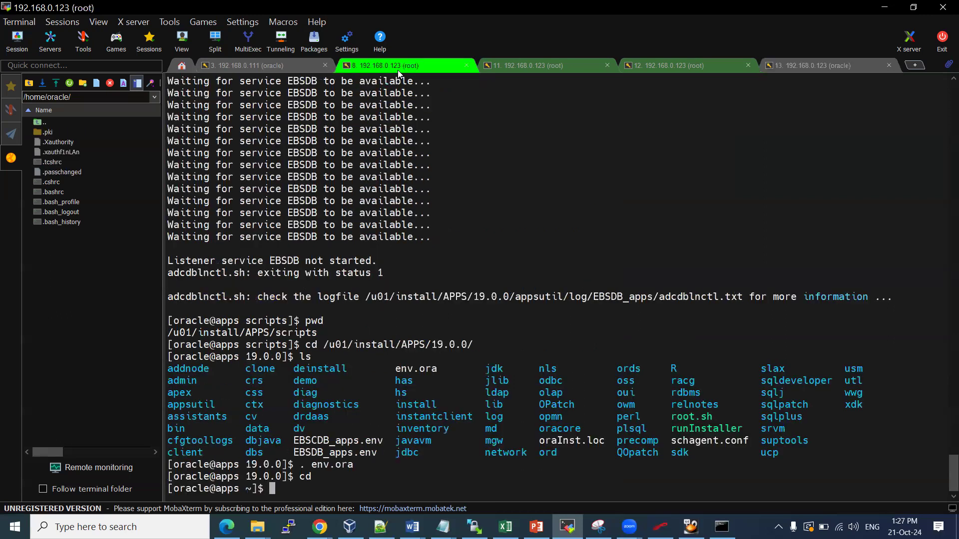
pyautogui.write('exit')
pyautogui.press('Return')
pyautogui.write('init ')
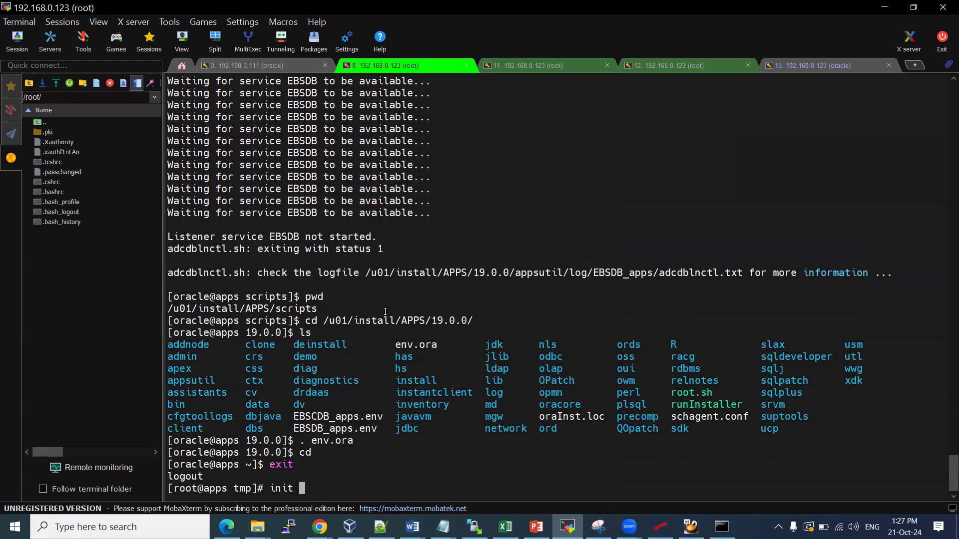
pyautogui.write('6')
pyautogui.press('Return')
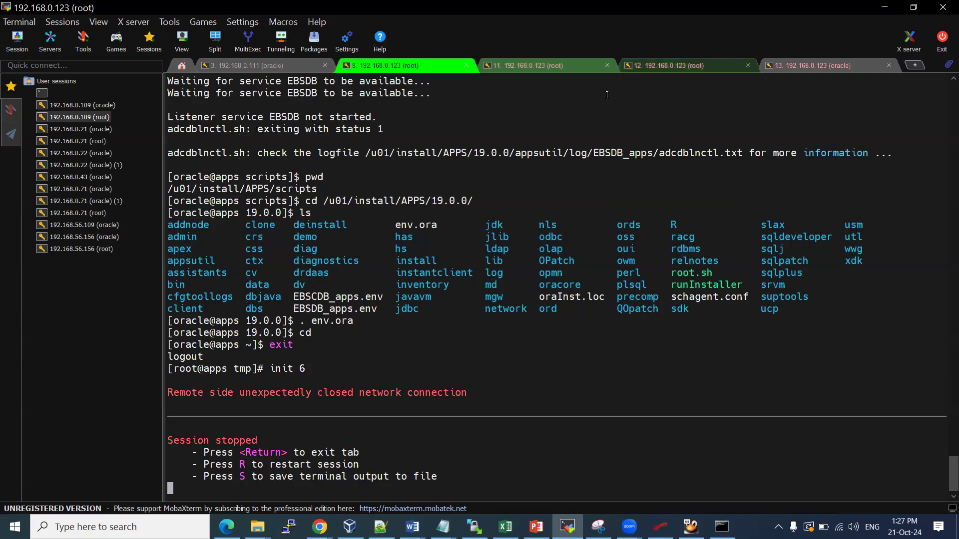
pyautogui.click(772, 58)
pyautogui.click(771, 59)
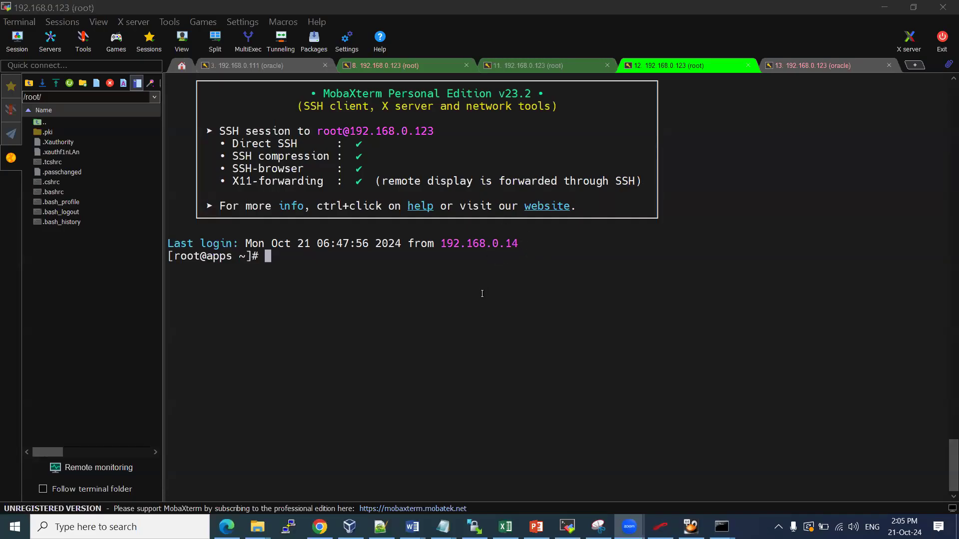
# Confirm ora_smon_EBSCDB and both TNS listeners are running with ps -ef | grep smon and tns
pyautogui.click(454, 310)
pyautogui.write('ps -')
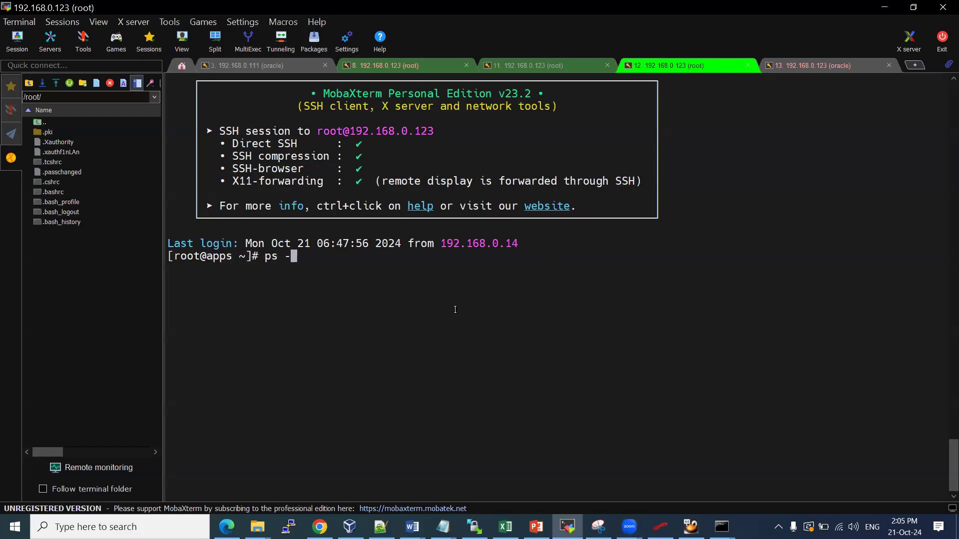
pyautogui.write('ef |grep smon')
pyautogui.press('Return')
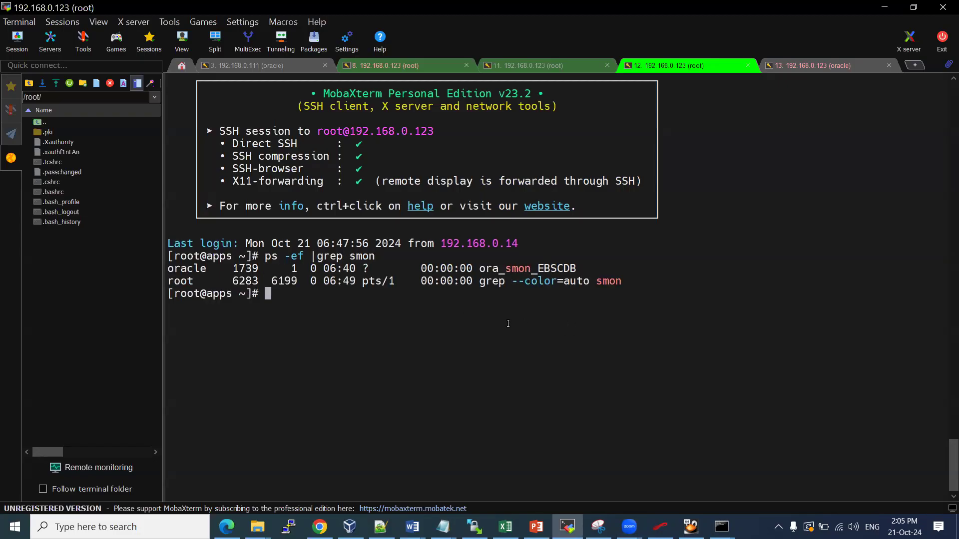
pyautogui.press('Up')
pyautogui.press('BackSpace')
pyautogui.press('BackSpace')
pyautogui.press('BackSpace')
pyautogui.press('BackSpace')
pyautogui.write('tns')
pyautogui.press('Return')
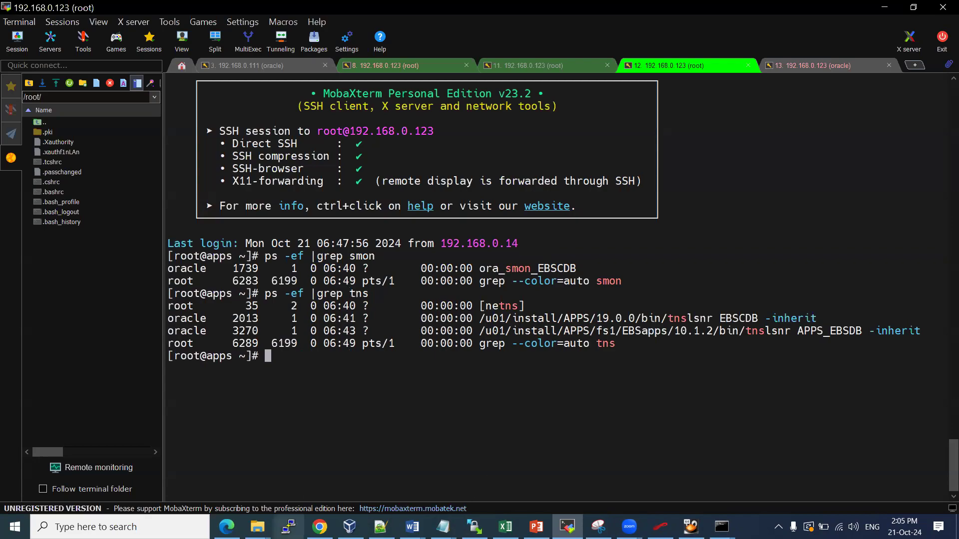
pyautogui.click(226, 526)
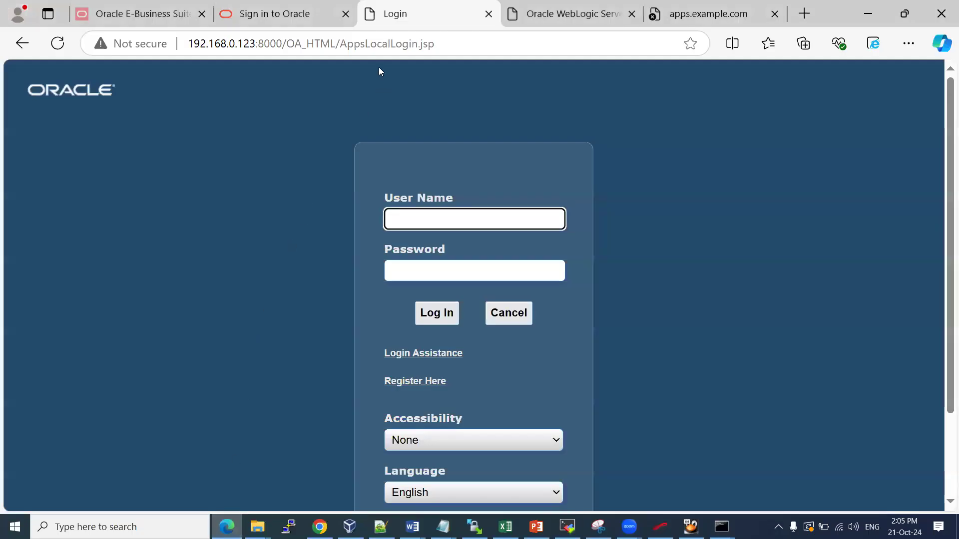
# Compare the apps.example.com:8000 tab's address with the IP-based Oracle login page URL
pyautogui.click(676, 17)
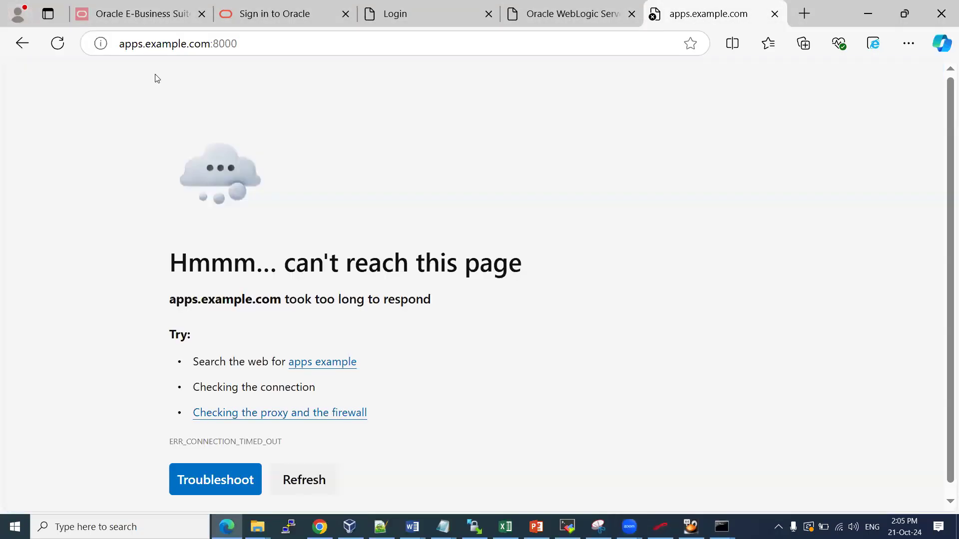
pyautogui.moveTo(126, 44); pyautogui.dragTo(206, 39)
pyautogui.click(196, 40)
pyautogui.doubleClick(133, 43)
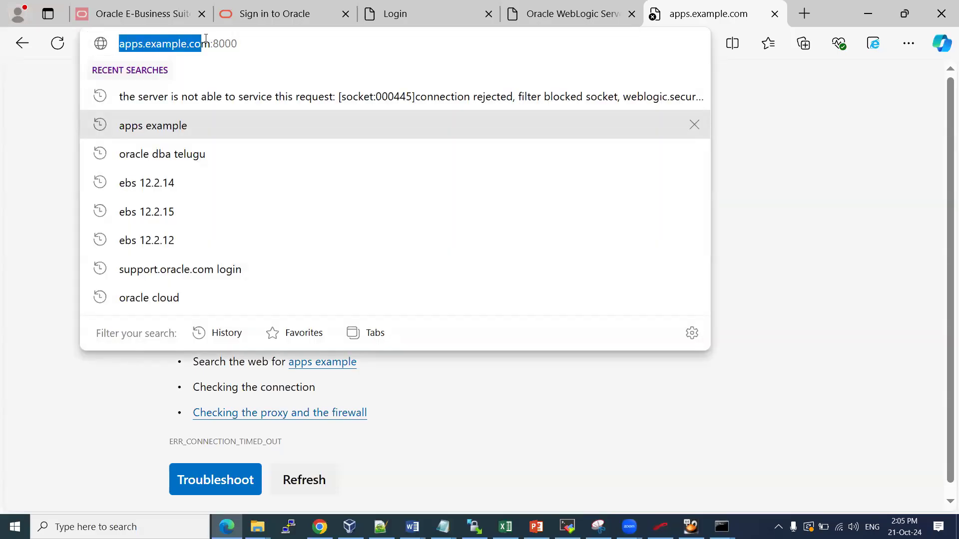
pyautogui.click(404, 14)
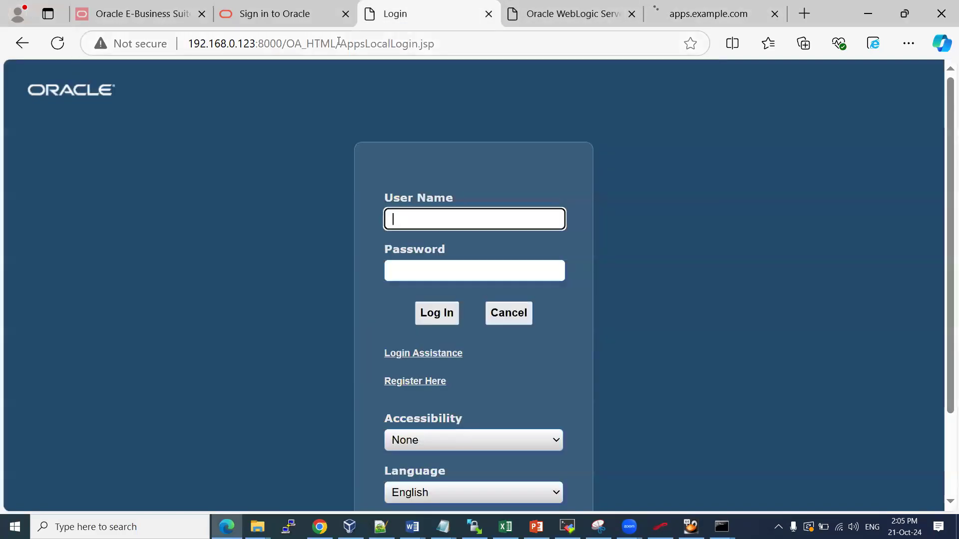
pyautogui.moveTo(201, 41); pyautogui.dragTo(271, 39)
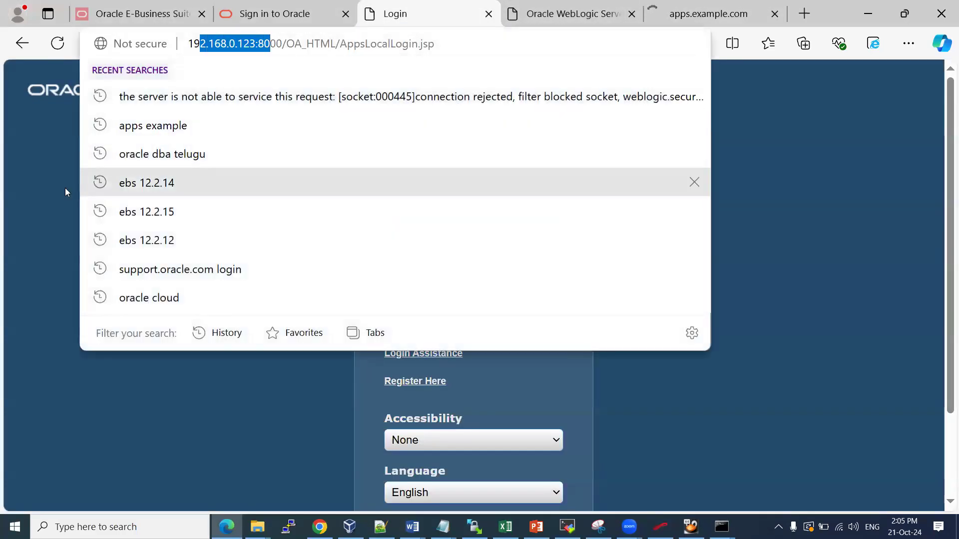
pyautogui.click(57, 173)
# Sign in to E-Business Suite as sysadmin with the account password
pyautogui.click(405, 220)
pyautogui.write('sysadmin')
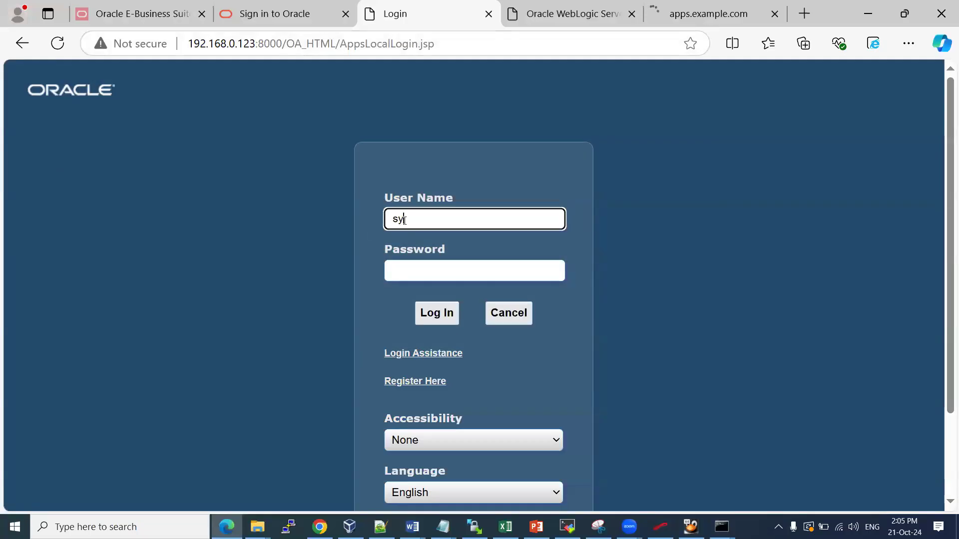
pyautogui.press('Tab')
pyautogui.write('welcome123')
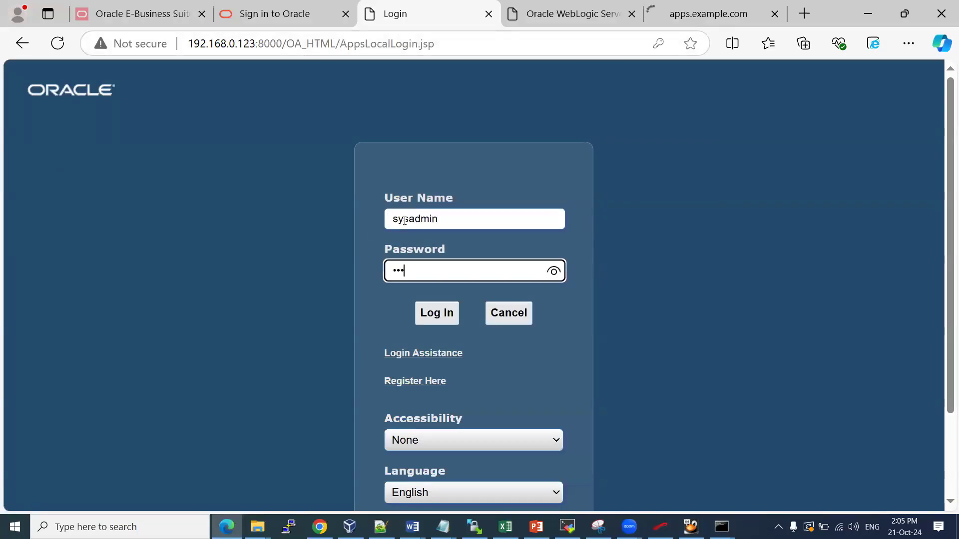
pyautogui.press('Return')
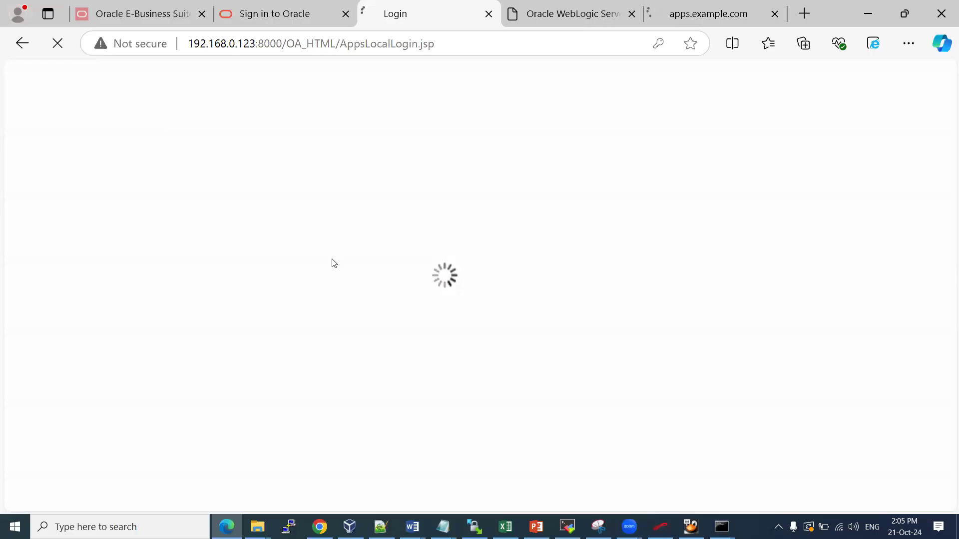
pyautogui.hotkey('alt', 'Tab')
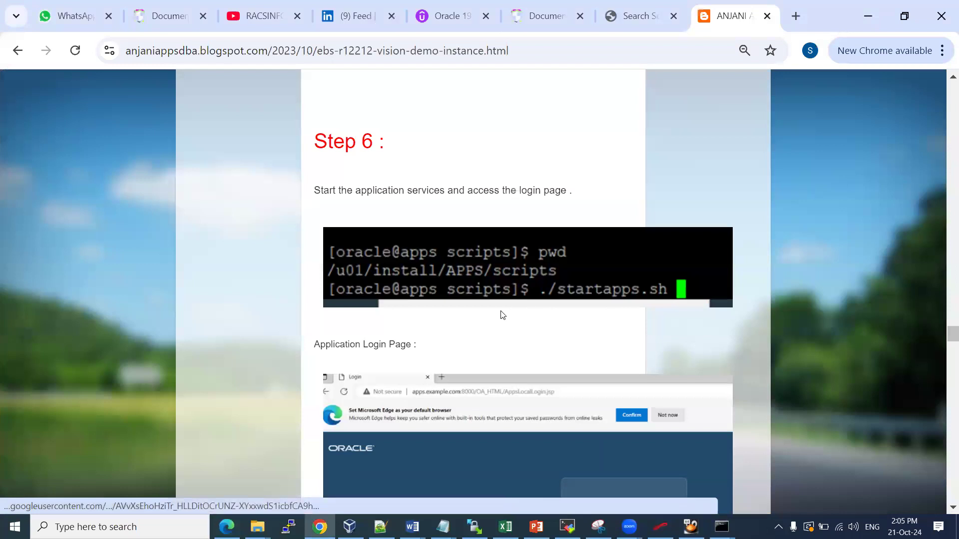
# Scroll the guide to the Application Login Page screenshot, checking the other browser tabs
pyautogui.scroll(-3, 501, 315)
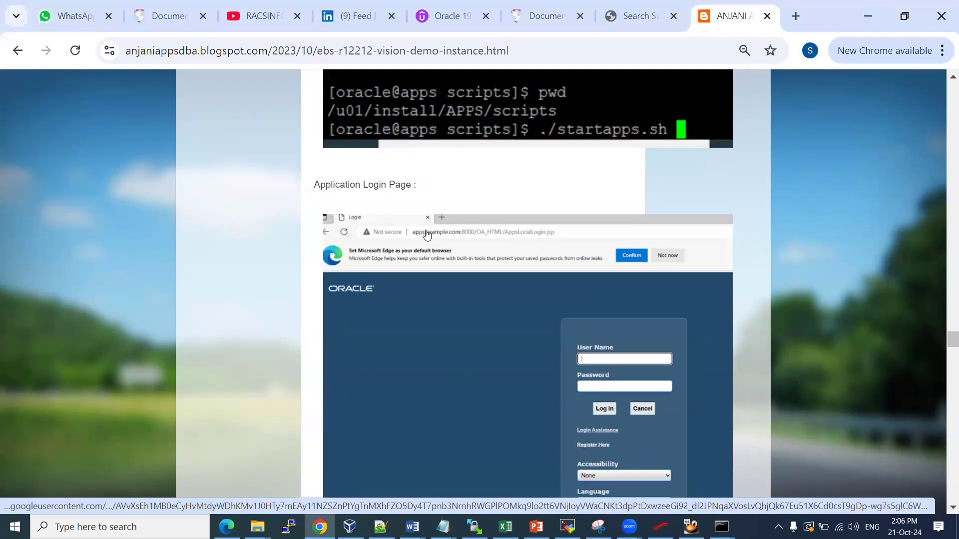
pyautogui.click(224, 526)
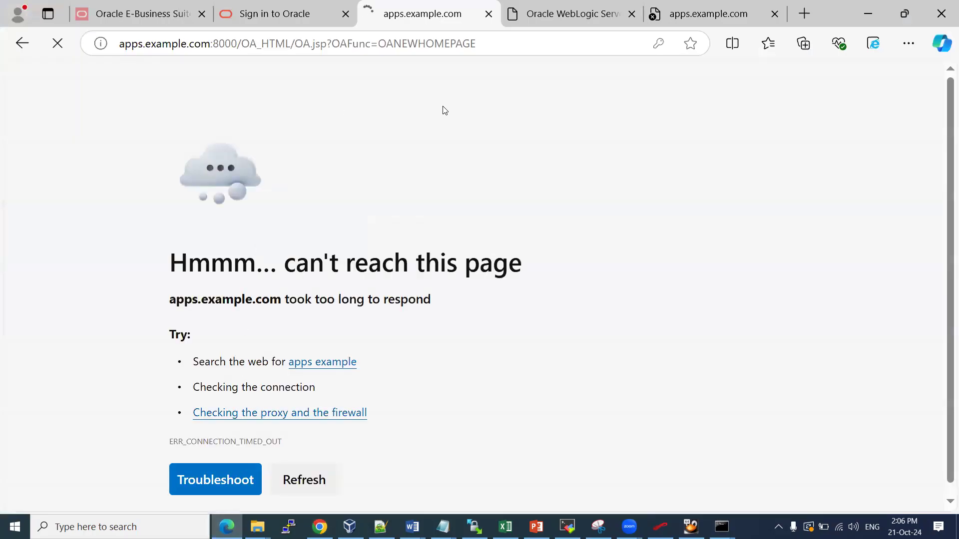
pyautogui.click(701, 4)
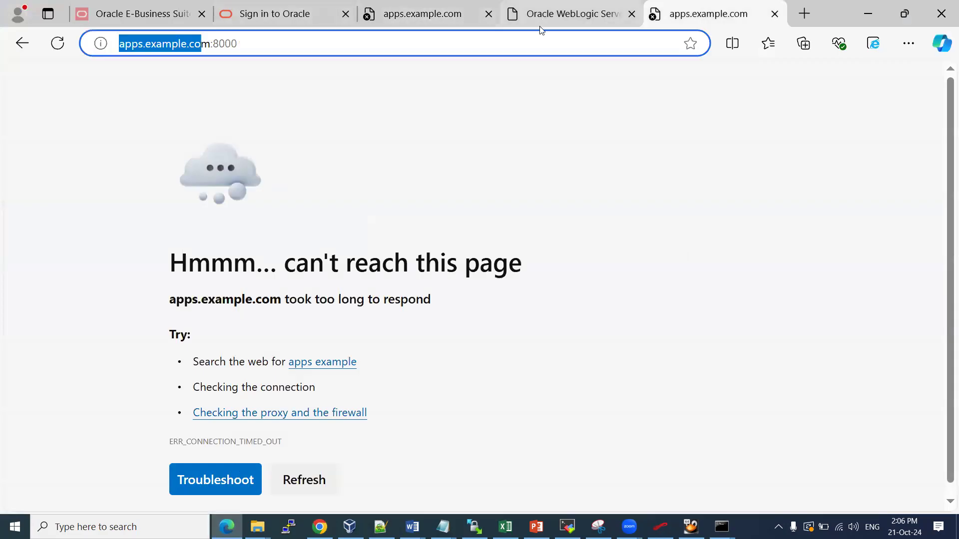
pyautogui.click(319, 526)
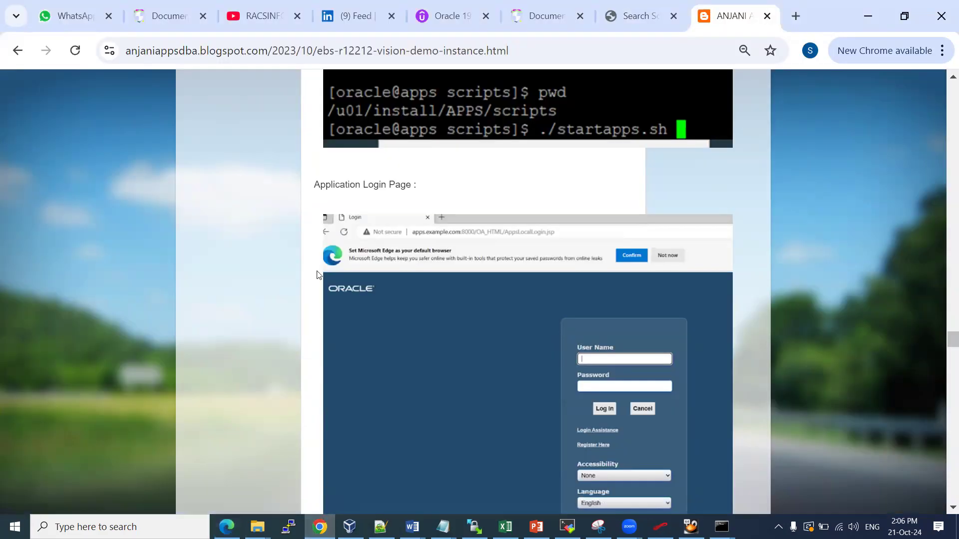
pyautogui.click(636, 18)
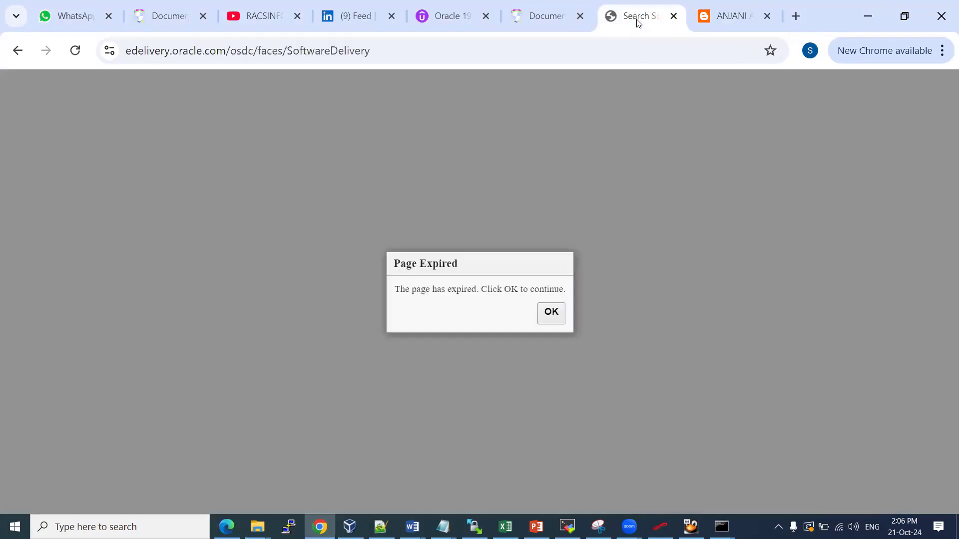
pyautogui.click(727, 18)
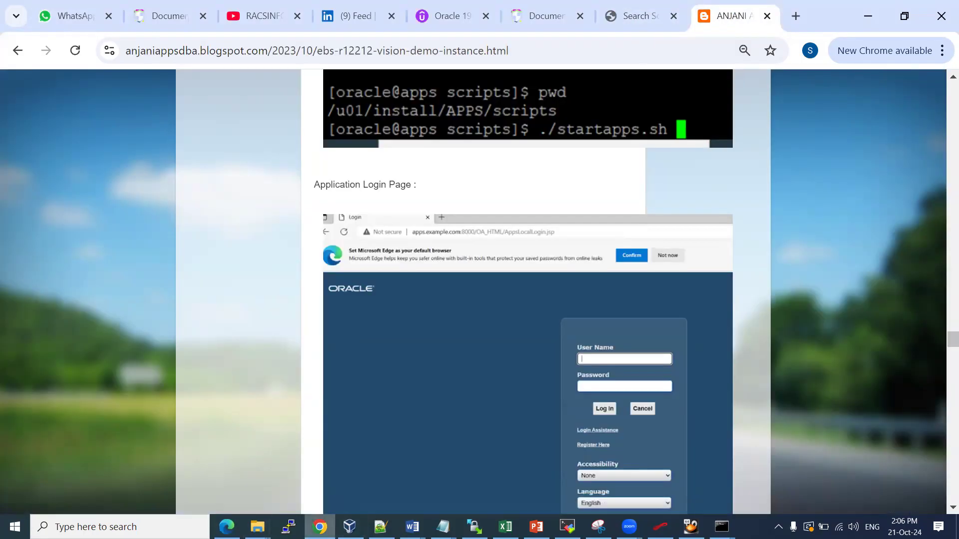
pyautogui.moveTo(320, 527)
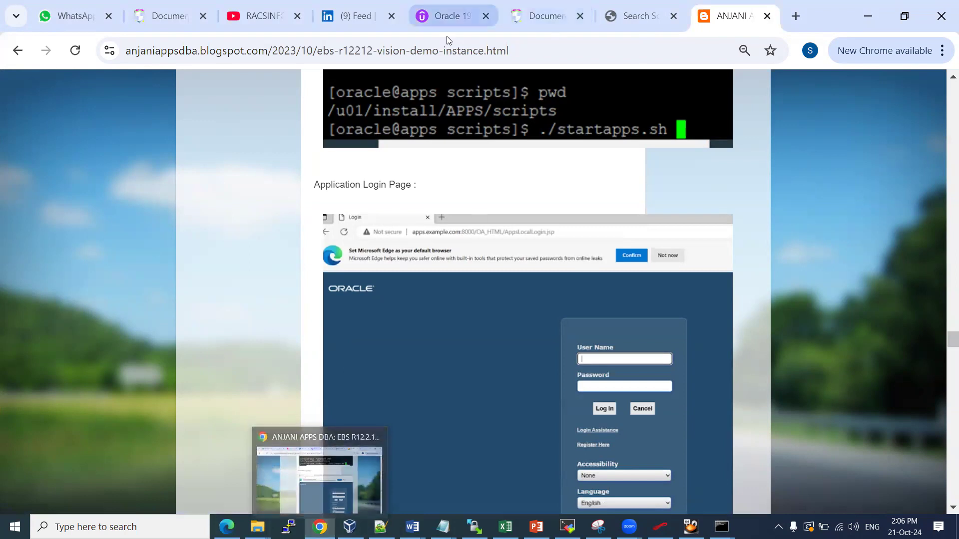
pyautogui.hotkey('alt', 'Tab')
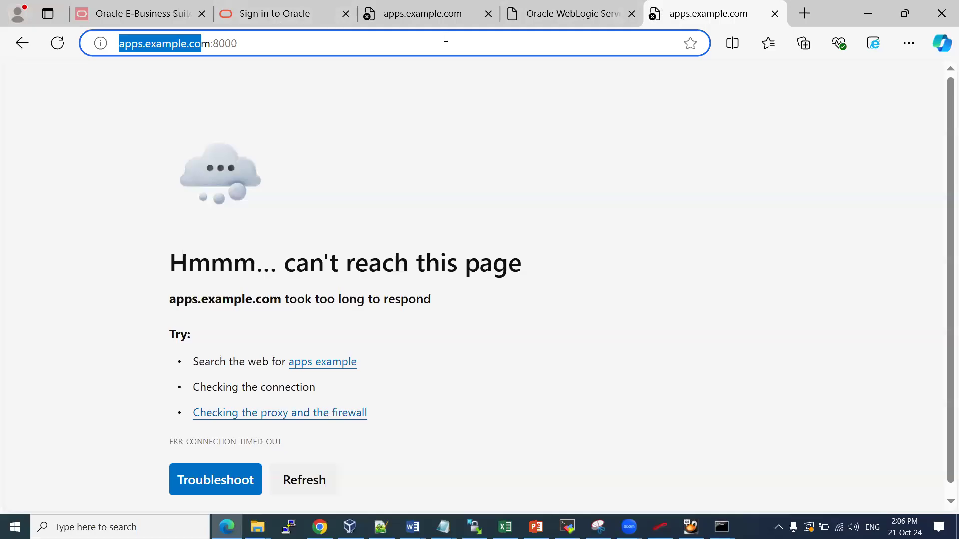
pyautogui.click(384, 41)
pyautogui.moveTo(384, 41); pyautogui.dragTo(104, 40)
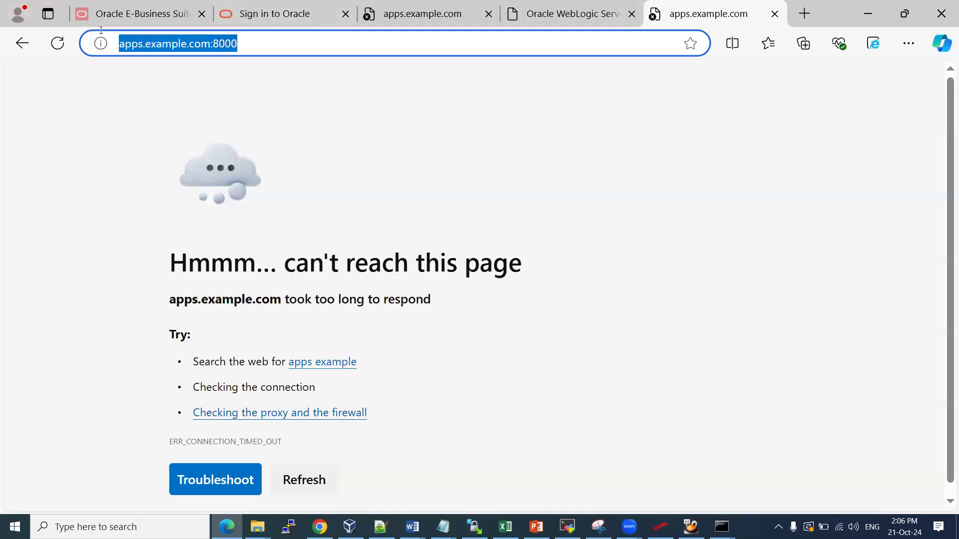
pyautogui.write('http')
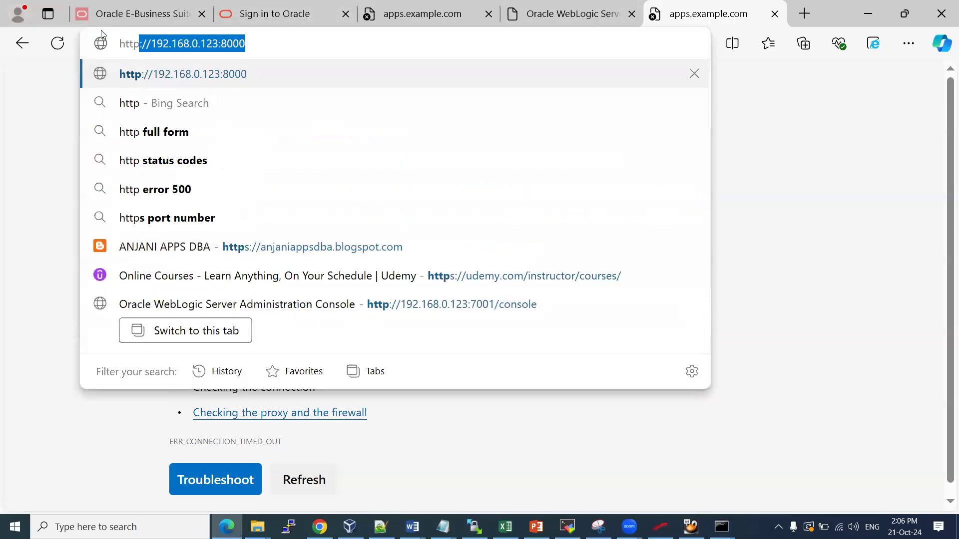
pyautogui.press('End')
pyautogui.press('Down')
pyautogui.press('Down')
pyautogui.press('Return')
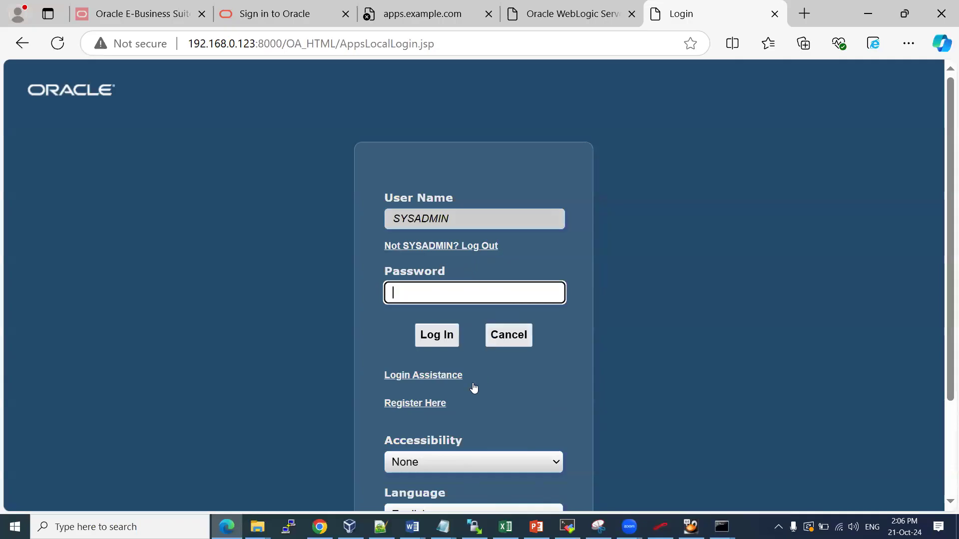
# Search the EBS Vision install notes document in Word for 'operation'
pyautogui.click(412, 526)
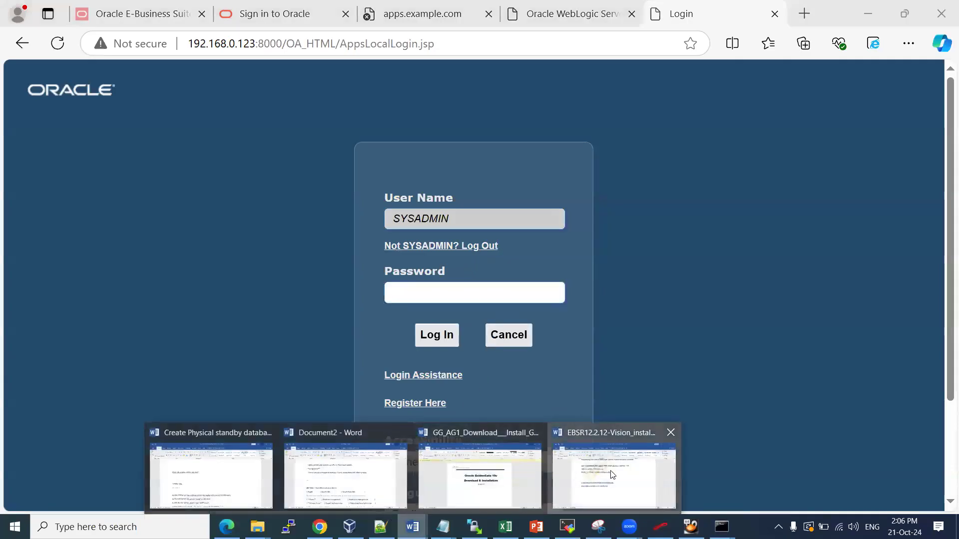
pyautogui.click(582, 480)
pyautogui.hotkey('ctrl', 'f')
pyautogui.write('operation')
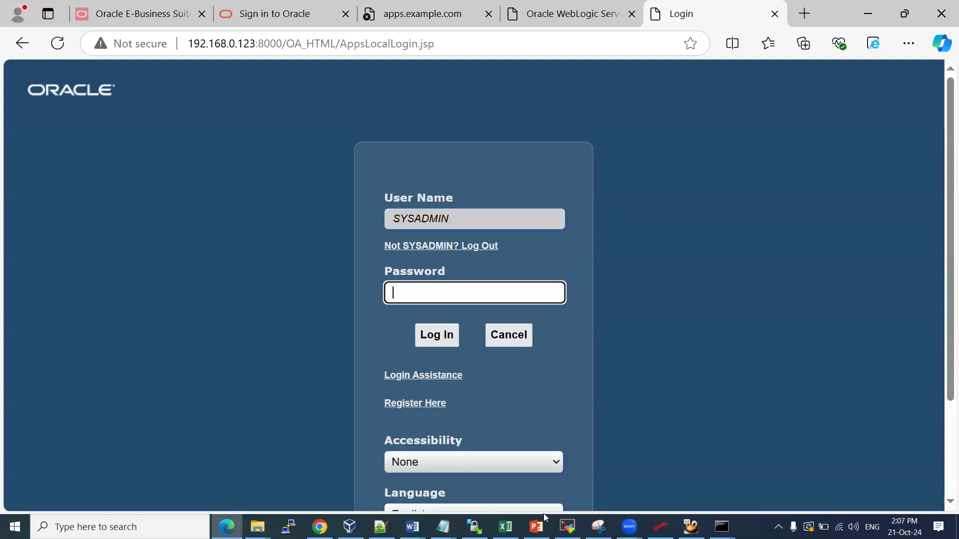
pyautogui.click(567, 527)
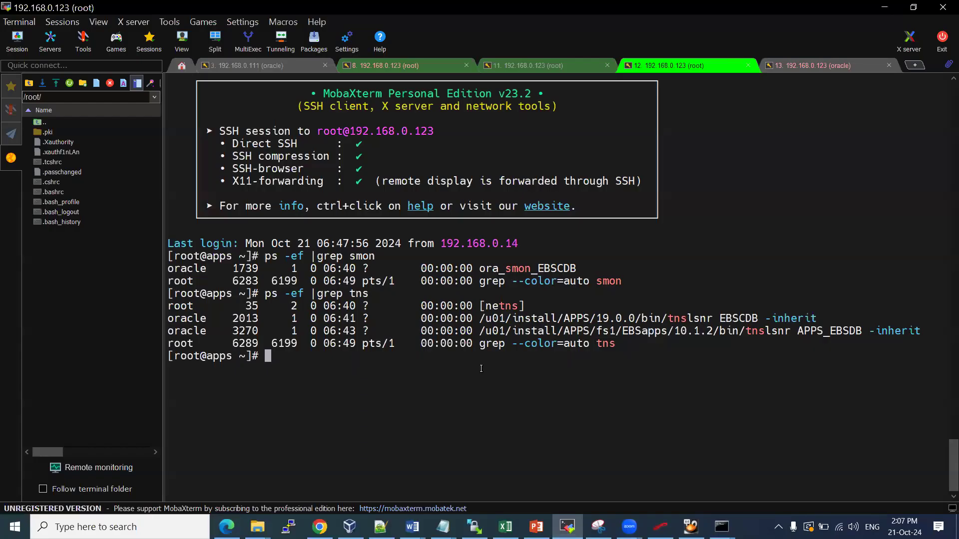
# Change into /u01/install/APPS/scripts, listing the APPS and scripts directory contents
pyautogui.write('cd /u01/')
pyautogui.write('ap')
pyautogui.write('pps')
pyautogui.press('BackSpace')
pyautogui.press('BackSpace')
pyautogui.press('BackSpace')
pyautogui.press('BackSpace')
pyautogui.press('BackSpace')
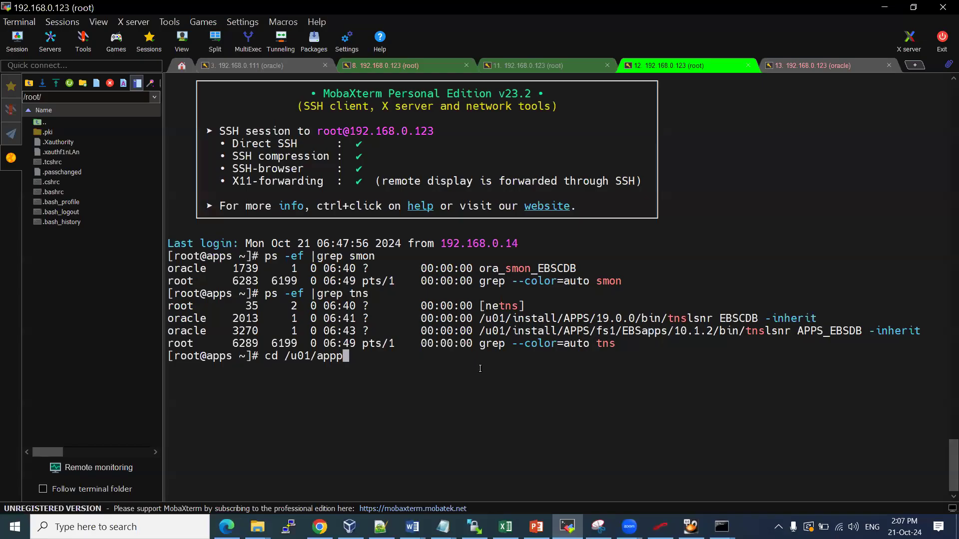
pyautogui.press('Tab')
pyautogui.write('APPS/')
pyautogui.press('Return')
pyautogui.write('ls')
pyautogui.press('Return')
pyautogui.write('cd sc')
pyautogui.press('Tab')
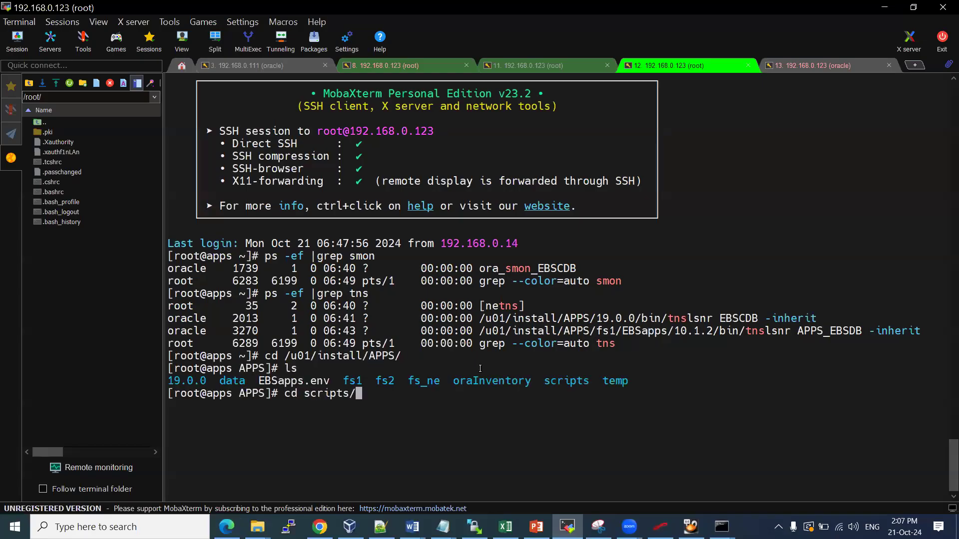
pyautogui.press('Return')
pyautogui.write('ls')
pyautogui.press('Return')
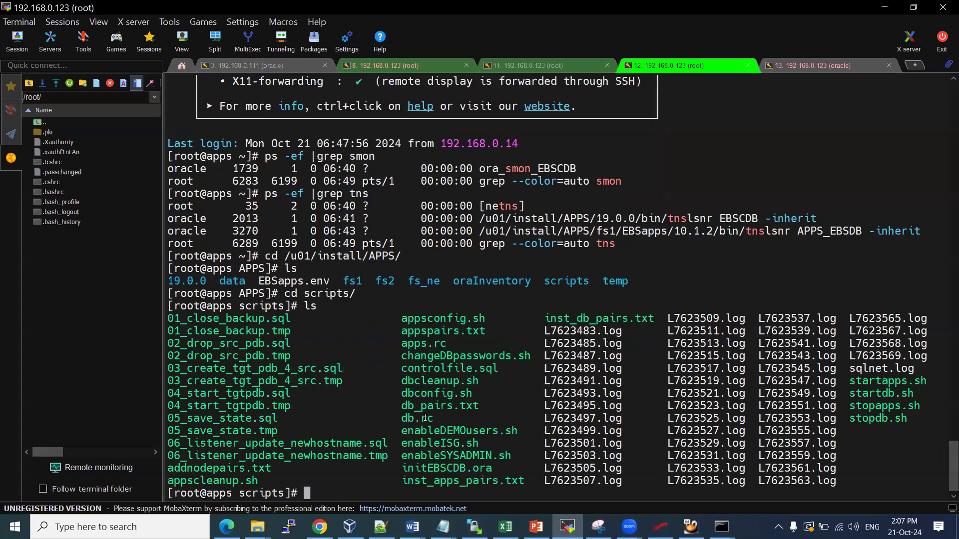
# Print enableSYSADMIN.sh and highlight its FNDCPASS command for SYSADMIN
pyautogui.doubleClick(447, 452)
pyautogui.write('cat')
pyautogui.rightClick(448, 451)
pyautogui.press('Return')
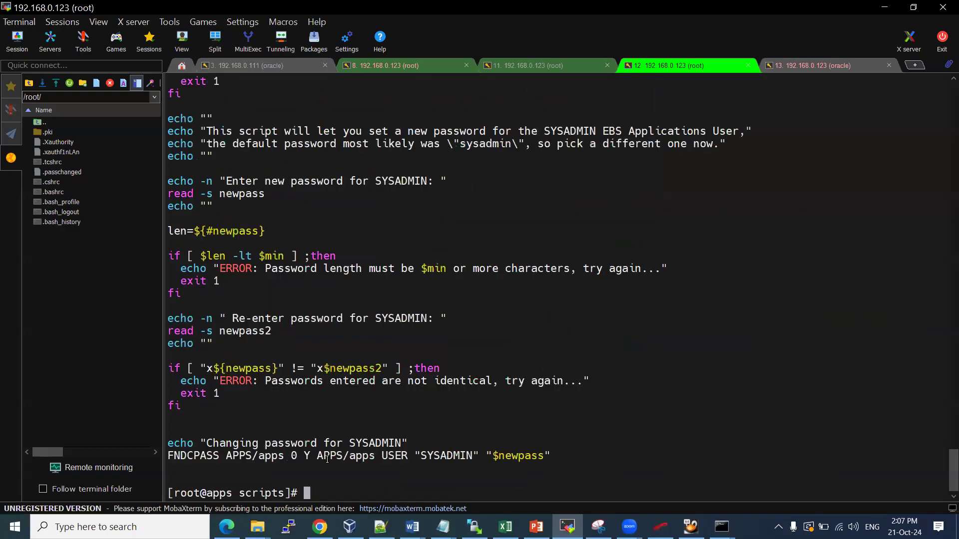
pyautogui.moveTo(226, 455); pyautogui.dragTo(546, 456)
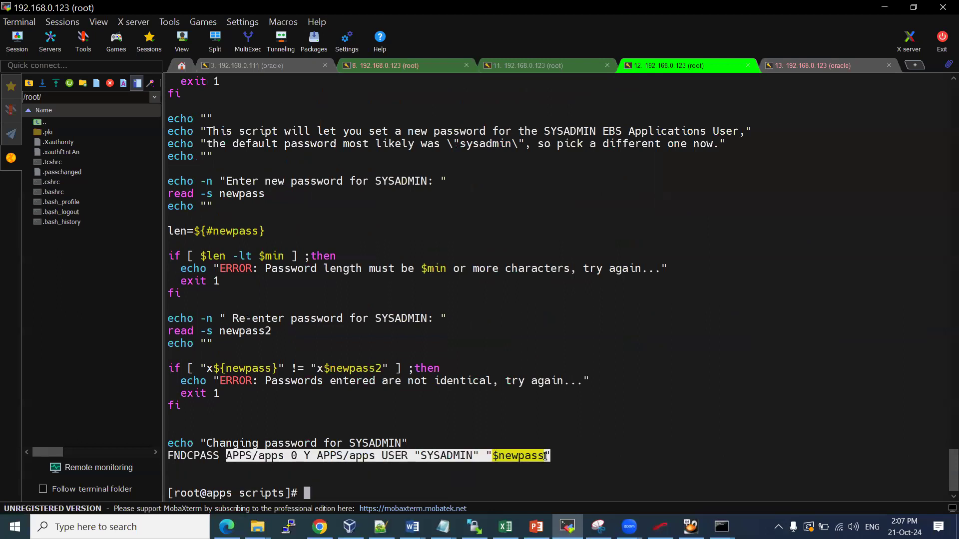
pyautogui.click(436, 423)
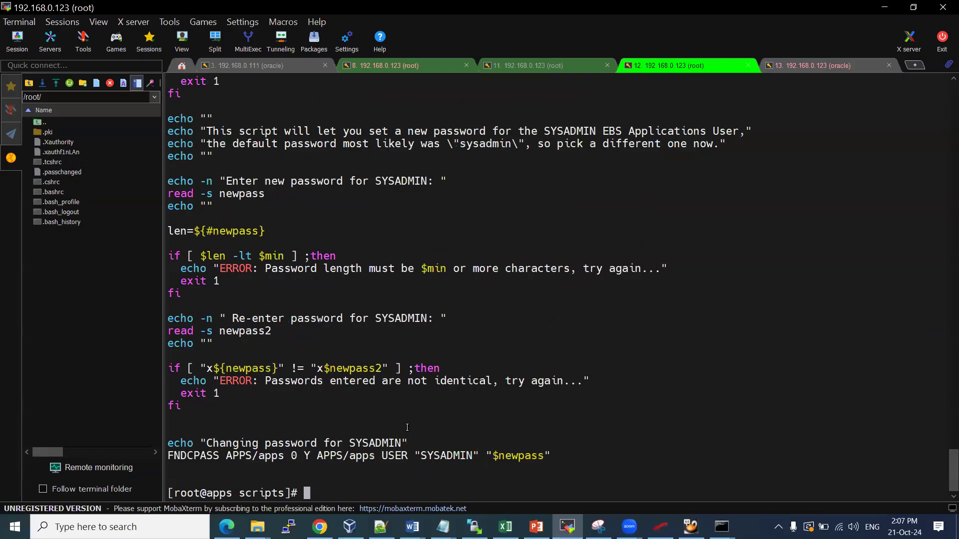
# As the oracle user, go to /u01/install/APPS and source EBSapps.env for the run file system (R)
pyautogui.write('su - oracle')
pyautogui.press('Return')
pyautogui.press('Return')
pyautogui.press('Return')
pyautogui.write('cd')
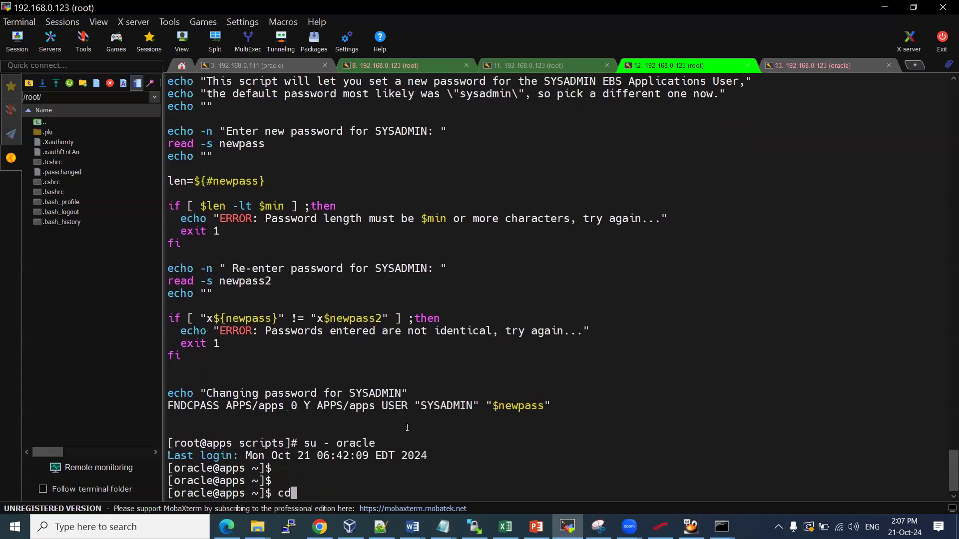
pyautogui.write(' /u01/install/APPS/')
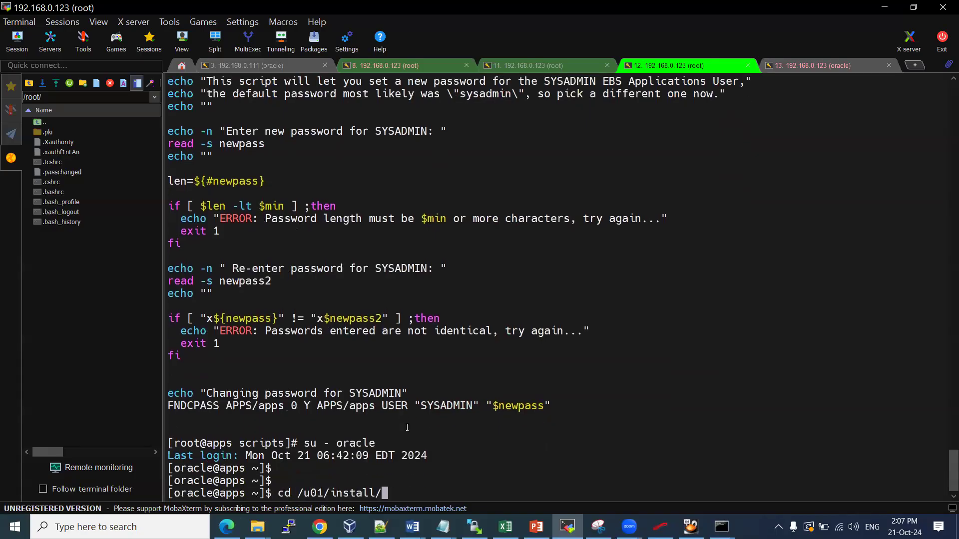
pyautogui.press('Return')
pyautogui.write('ls')
pyautogui.press('Return')
pyautogui.write('. EBSa')
pyautogui.press('Tab')
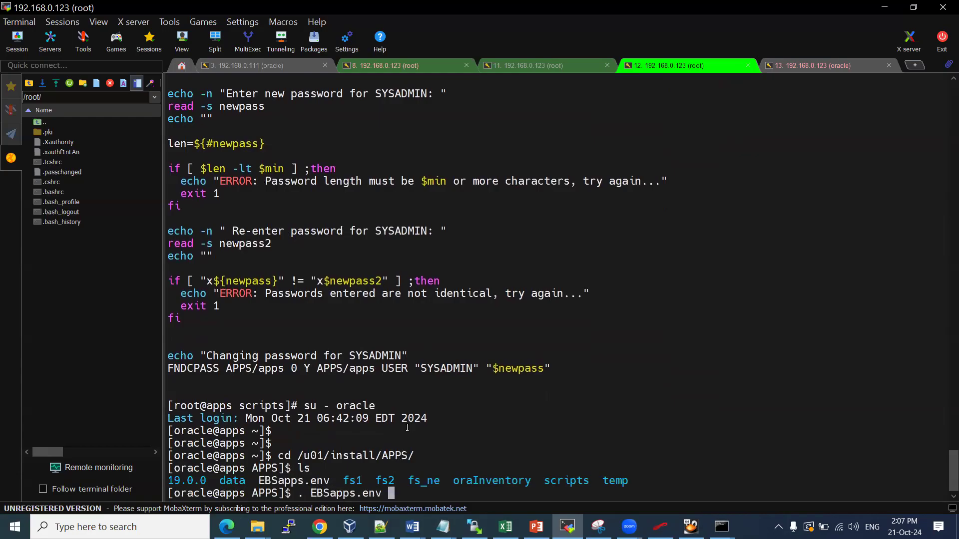
pyautogui.press('Return')
pyautogui.write('R')
pyautogui.press('Return')
pyautogui.press('Return')
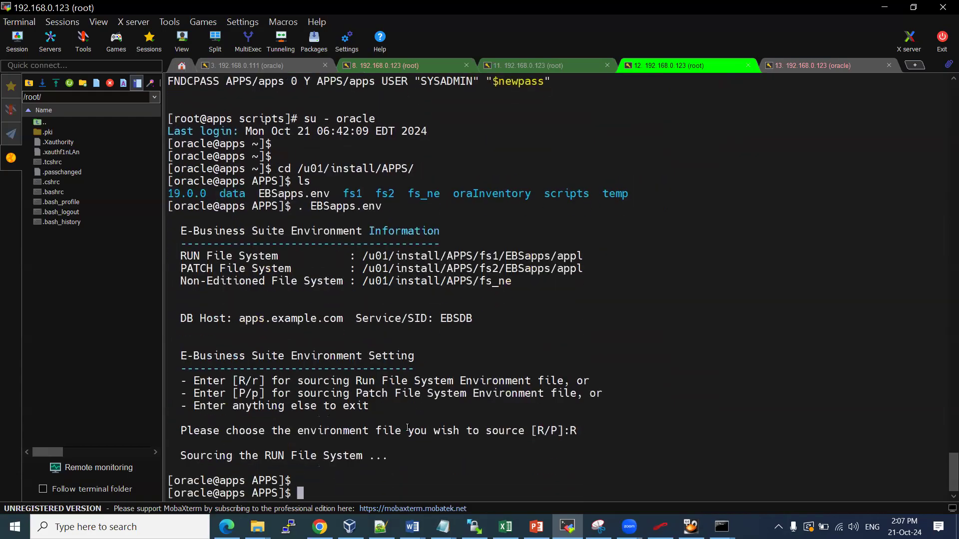
pyautogui.press('Return')
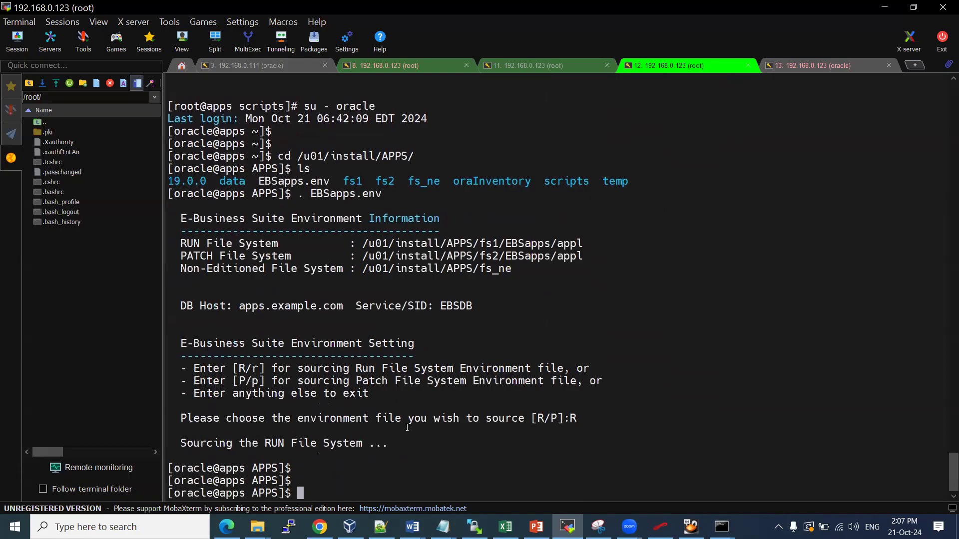
# Try logging into SQL*Plus as system three times; each attempt fails with ORA-01017
pyautogui.write('sqlplus system')
pyautogui.press('Return')
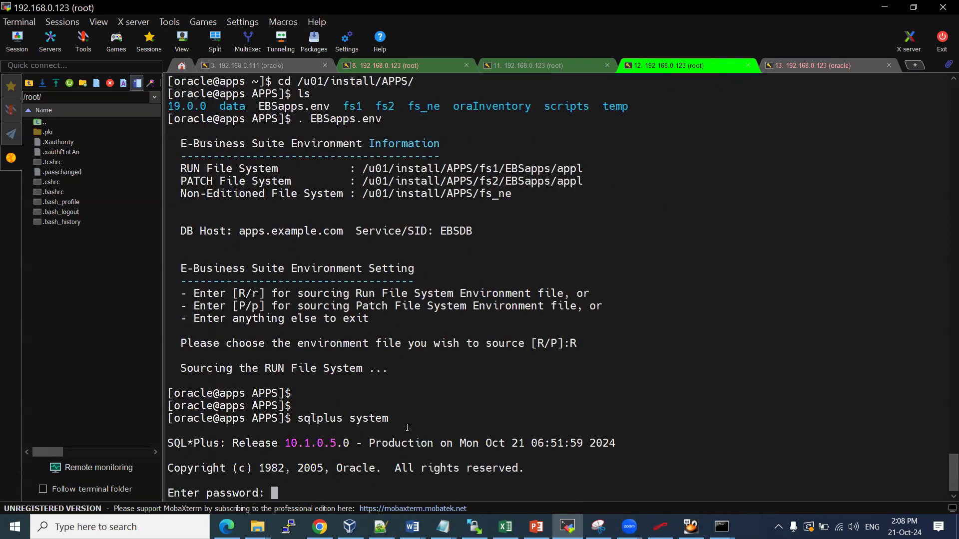
pyautogui.press('Return')
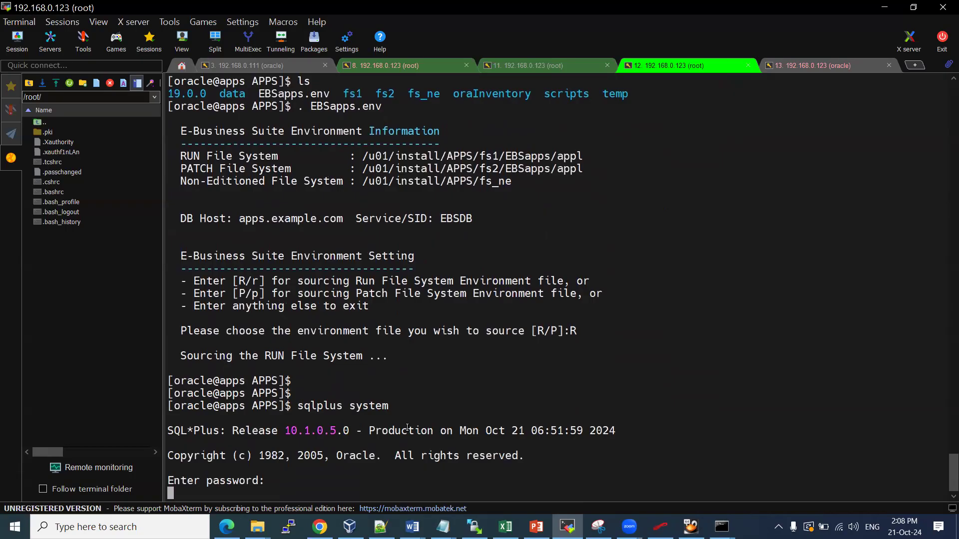
pyautogui.write('syste')
pyautogui.press('BackSpace')
pyautogui.press('BackSpace')
pyautogui.press('BackSpace')
pyautogui.press('BackSpace')
pyautogui.write('ystem')
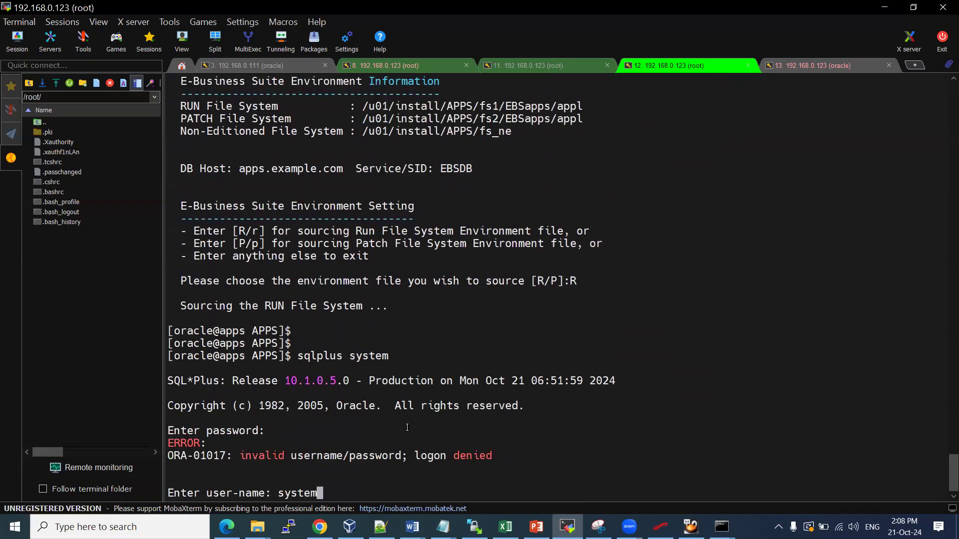
pyautogui.press('Return')
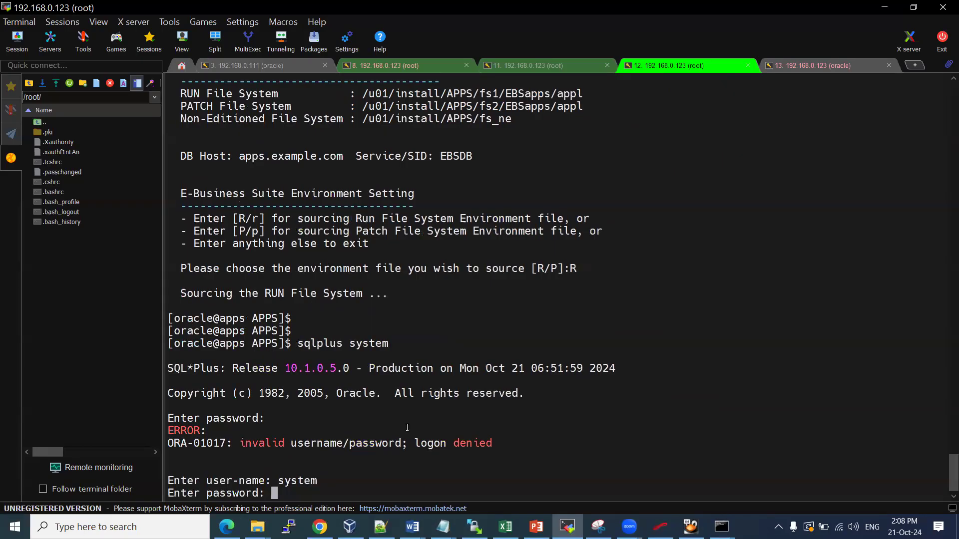
pyautogui.press('Return')
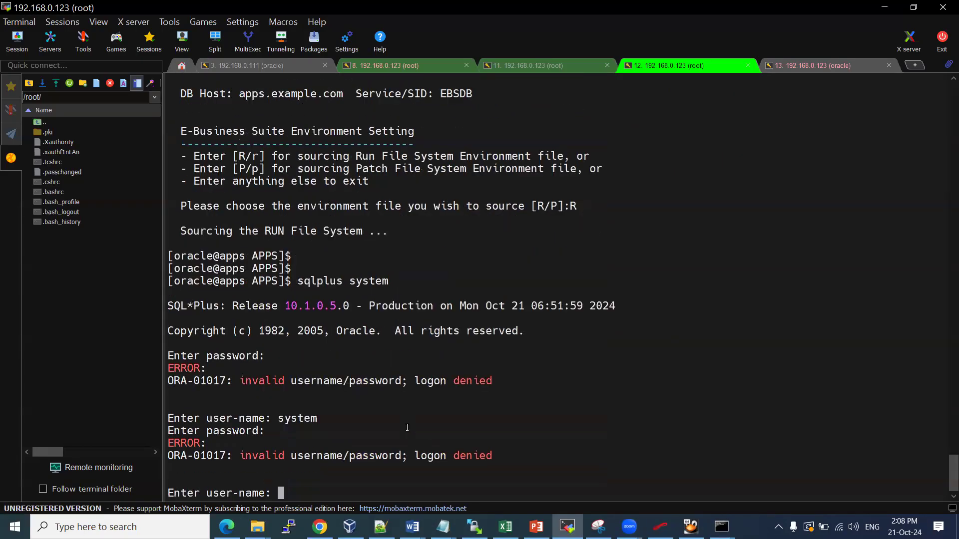
pyautogui.write('system')
pyautogui.press('Return')
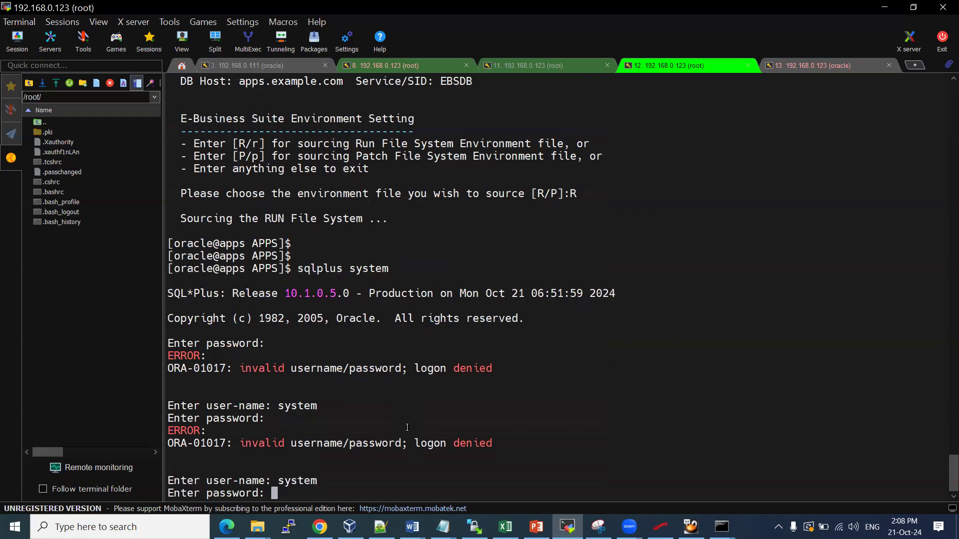
pyautogui.press('Return')
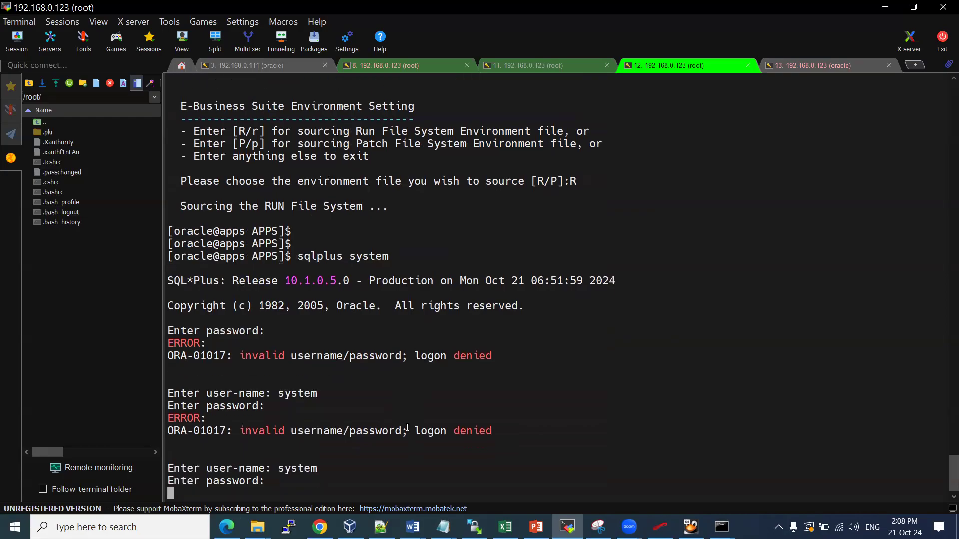
pyautogui.hotkey('ctrl', 'c')
pyautogui.press('Return')
pyautogui.press('Return')
pyautogui.press('Return')
pyautogui.press('Return')
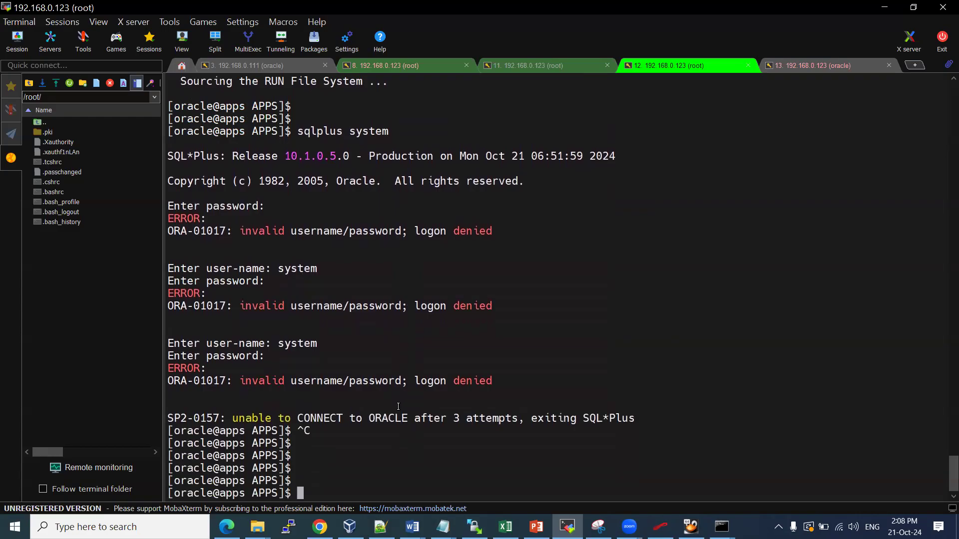
# List the APPS folder and re-source EBSapps.env for the run file system (R)
pyautogui.write('p')
pyautogui.write('ls')
pyautogui.press('BackSpace')
pyautogui.press('BackSpace')
pyautogui.press('BackSpace')
pyautogui.write('ls')
pyautogui.press('Return')
pyautogui.write('. EBSapps.env')
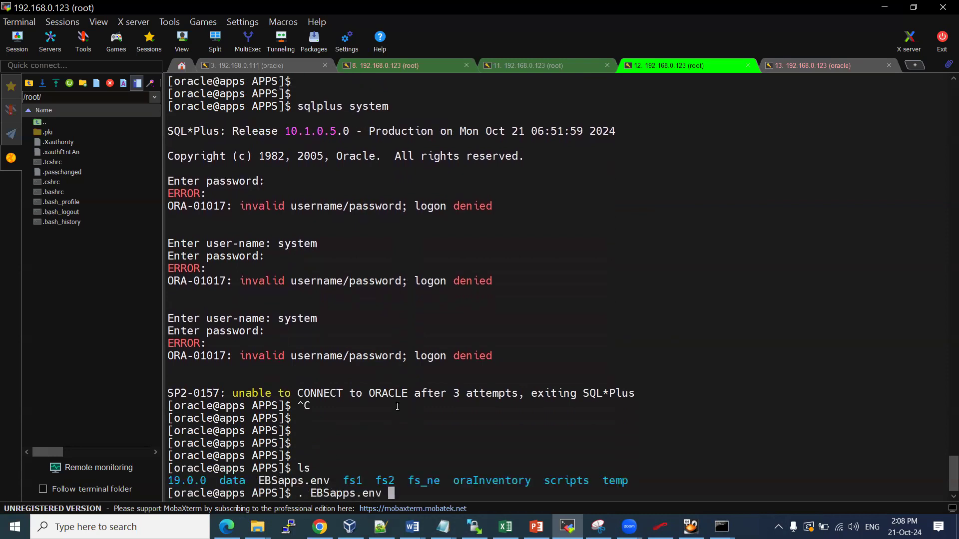
pyautogui.press('Return')
pyautogui.write('r')
pyautogui.press('Return')
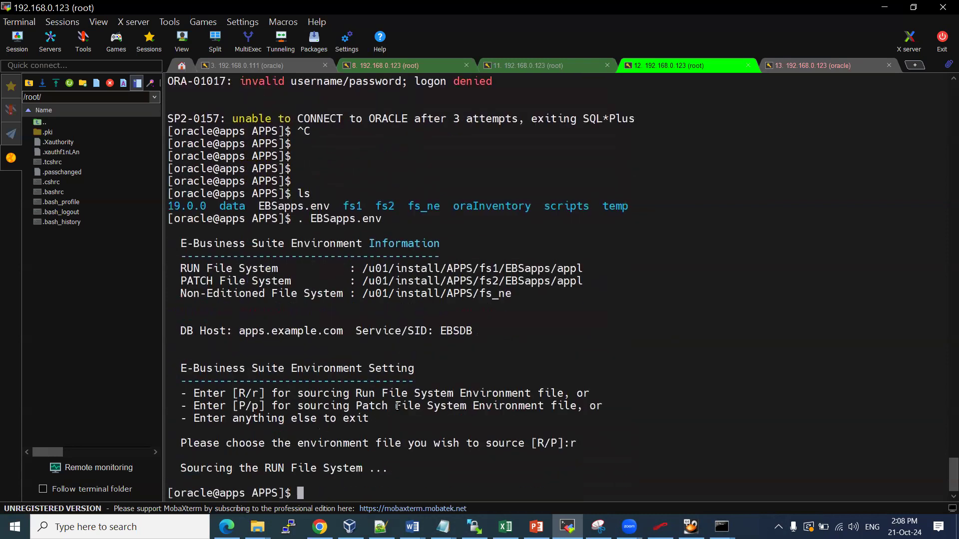
pyautogui.press('Up')
pyautogui.press('Return')
pyautogui.write('R')
pyautogui.press('Return')
pyautogui.press('Return')
pyautogui.press('Return')
pyautogui.press('Return')
pyautogui.press('Return')
pyautogui.press('Return')
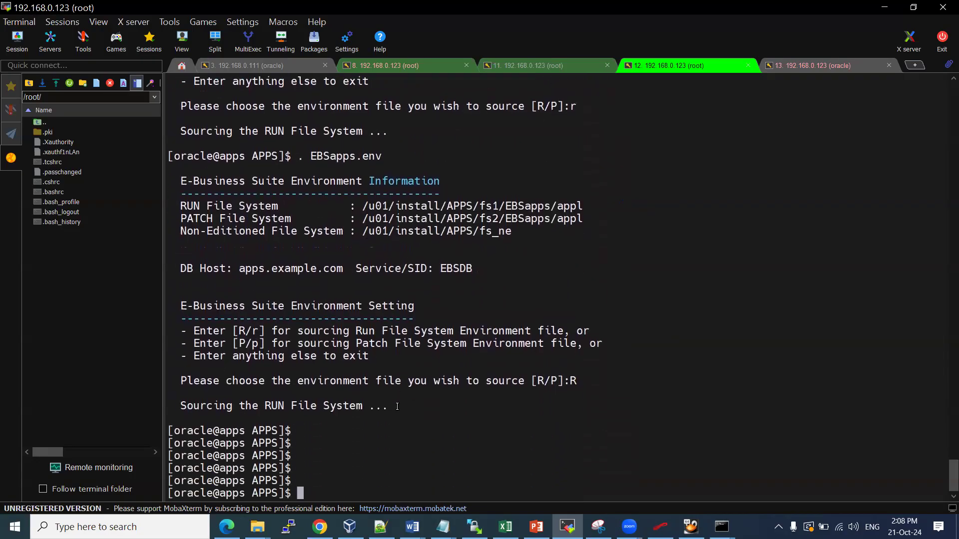
# Go into the scripts folder and display the contents of enableSYSADMIN.sh
pyautogui.write('cd scripts/')
pyautogui.press('Return')
pyautogui.write('ls')
pyautogui.press('Return')
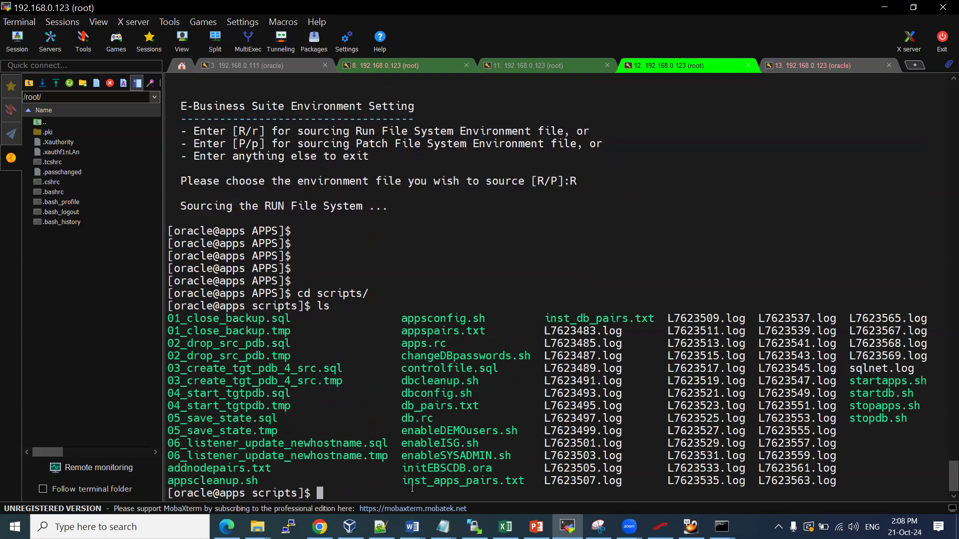
pyautogui.doubleClick(461, 451)
pyautogui.write('cat')
pyautogui.rightClick(461, 449)
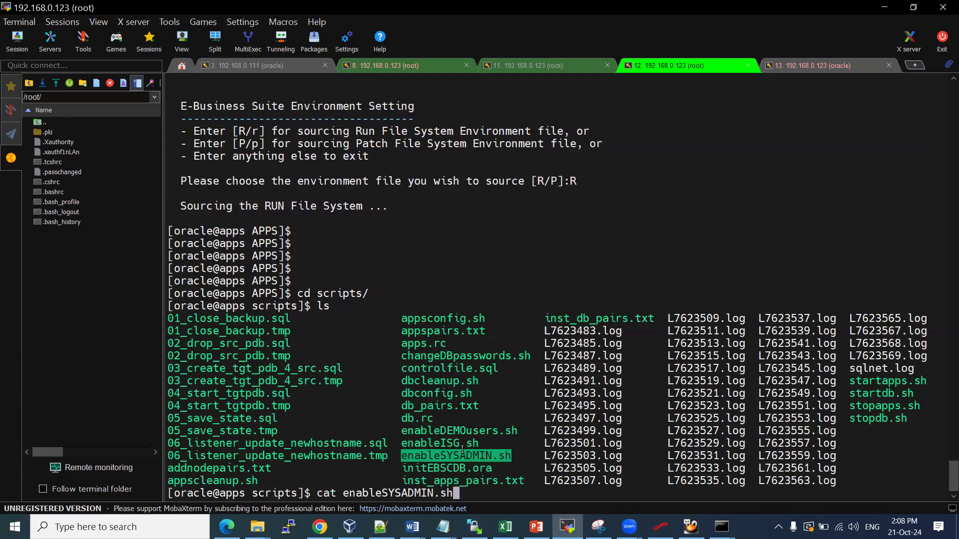
pyautogui.press('Return')
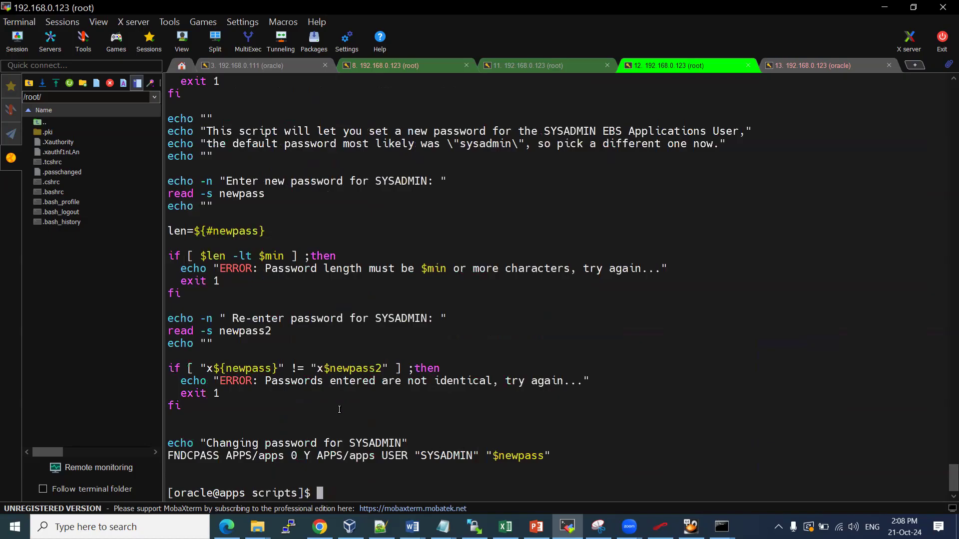
# Run enableSYSADMIN.sh with sh
pyautogui.press('Up')
pyautogui.press('Left')
pyautogui.press('Left')
pyautogui.press('Left')
pyautogui.press('Left')
pyautogui.press('Left')
pyautogui.press('Left')
pyautogui.press('Left')
pyautogui.press('Left')
pyautogui.press('Left')
pyautogui.press('Left')
pyautogui.press('Left')
pyautogui.press('Left')
pyautogui.press('Left')
pyautogui.press('Left')
pyautogui.press('Left')
pyautogui.press('Left')
pyautogui.press('Left')
pyautogui.press('Left')
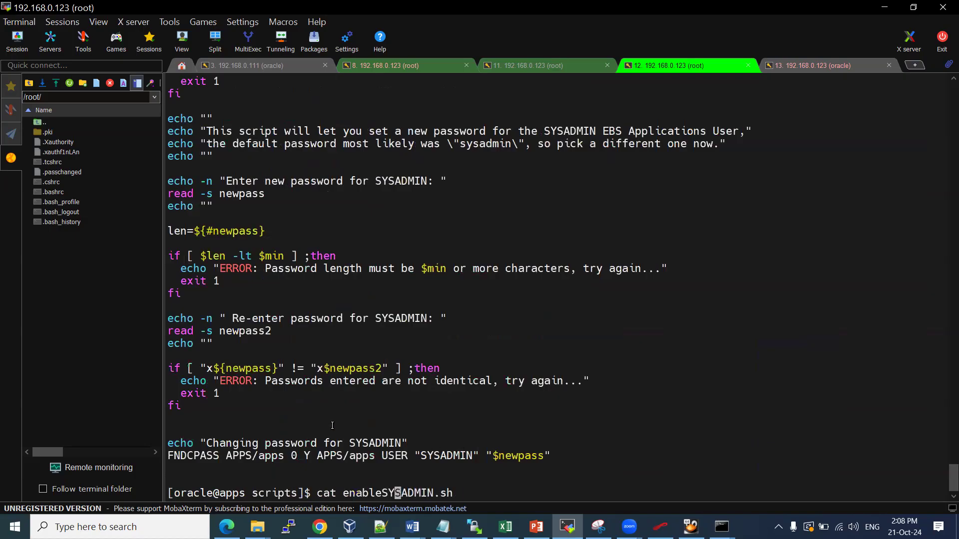
pyautogui.press('BackSpace')
pyautogui.press('BackSpace')
pyautogui.press('BackSpace')
pyautogui.write('sh')
pyautogui.press('Return')
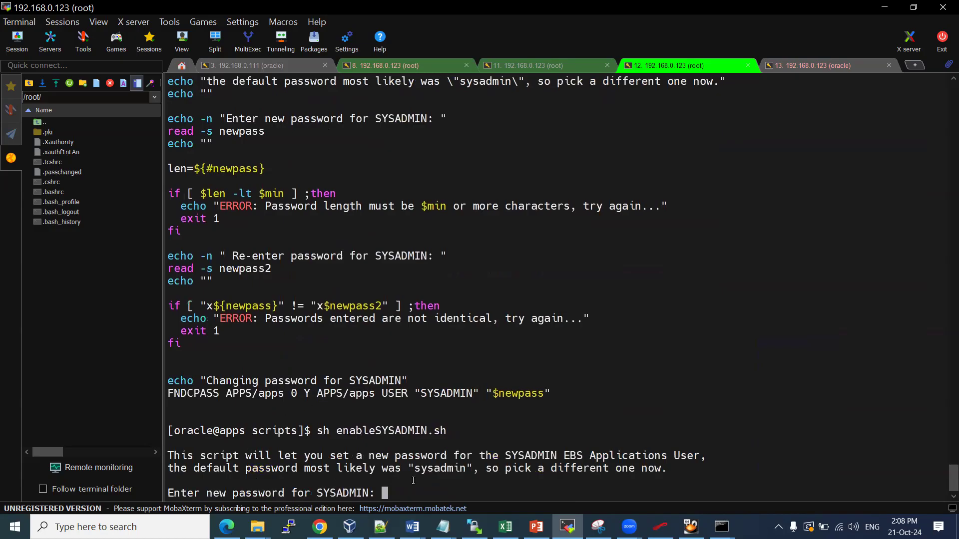
# Try signing into the EBS login page as sysadmin with the script's default password
pyautogui.moveTo(419, 468); pyautogui.dragTo(466, 468)
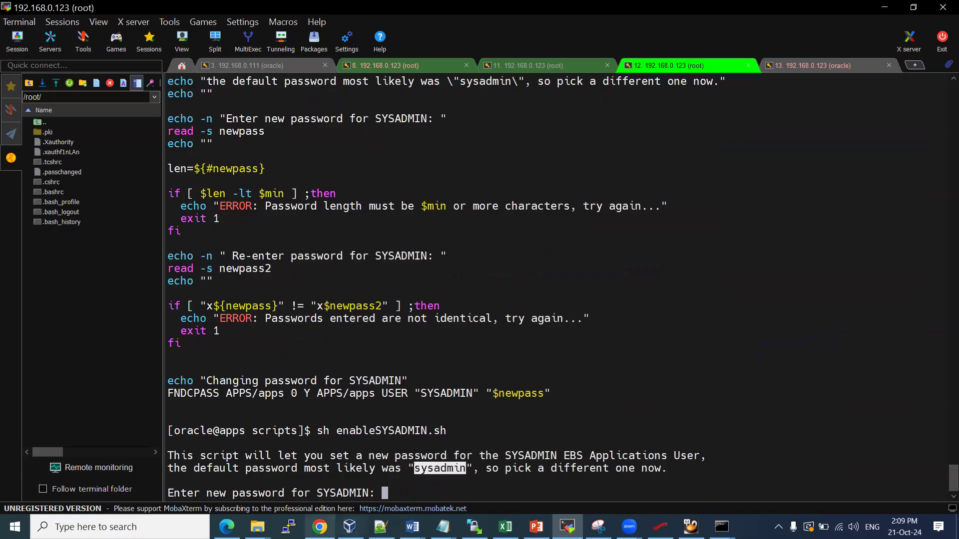
pyautogui.click(319, 526)
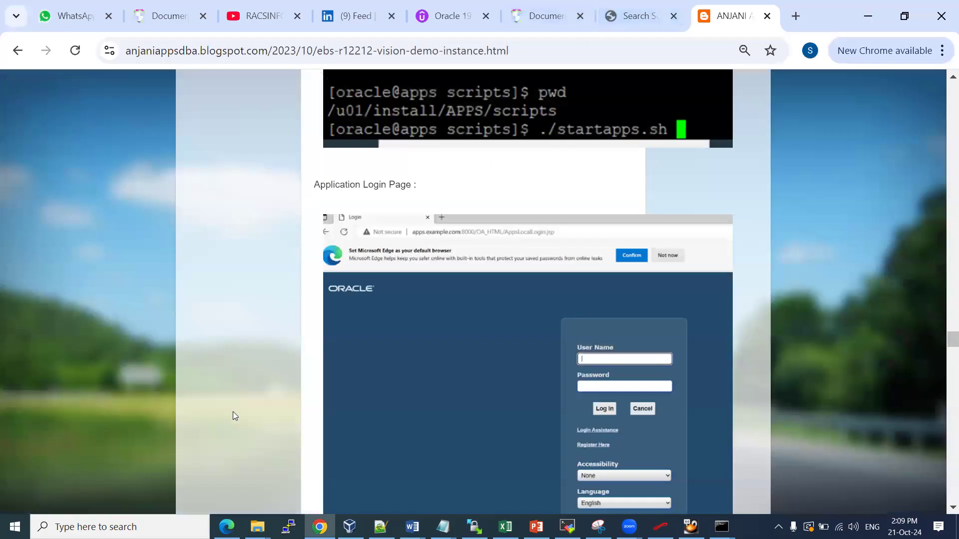
pyautogui.click(226, 527)
pyautogui.write('sysadmin')
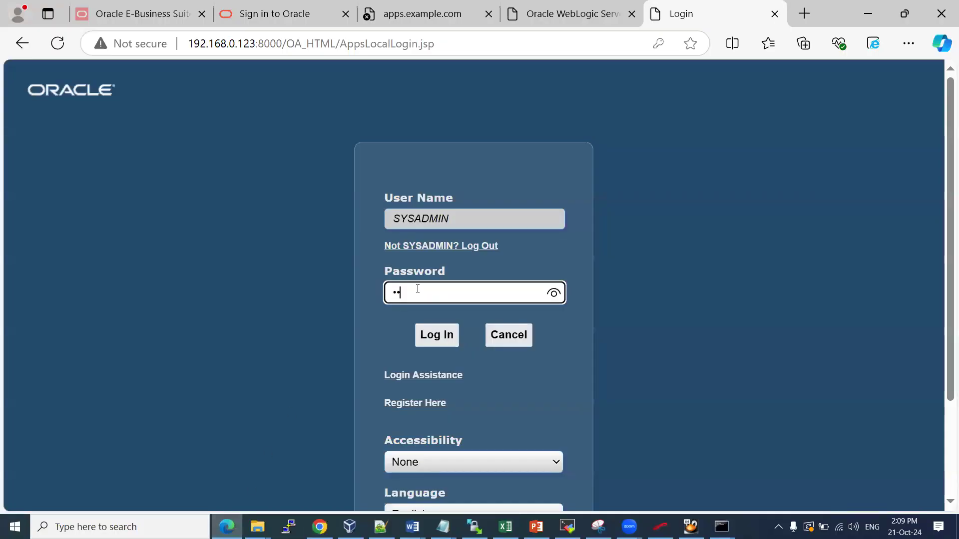
pyautogui.press('Return')
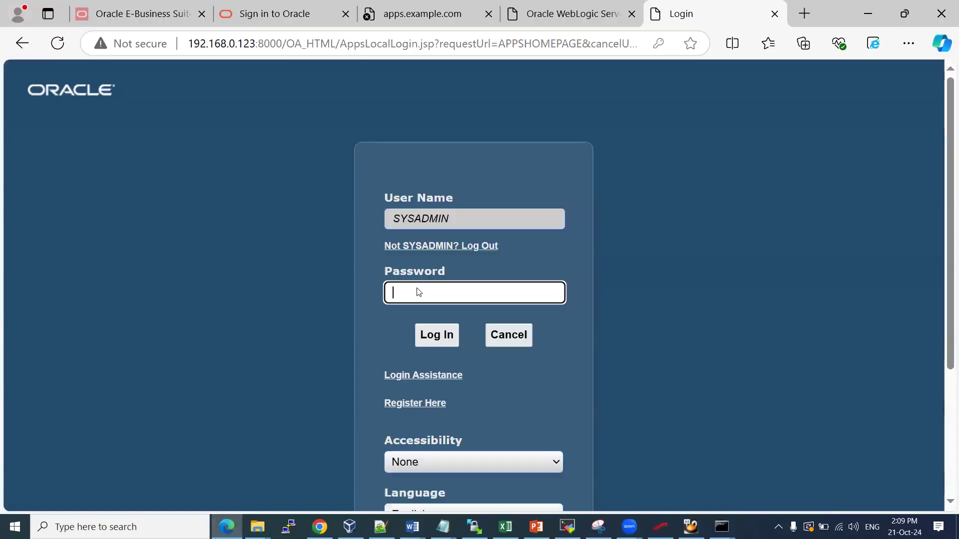
pyautogui.hotkey('alt', 'Tab')
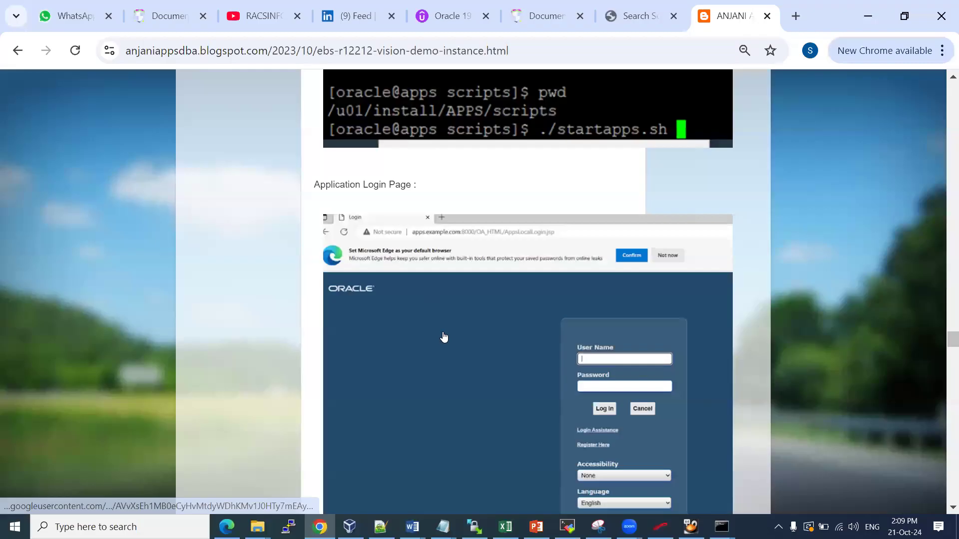
pyautogui.hotkey('alt', 'Tab')
pyautogui.click(567, 527)
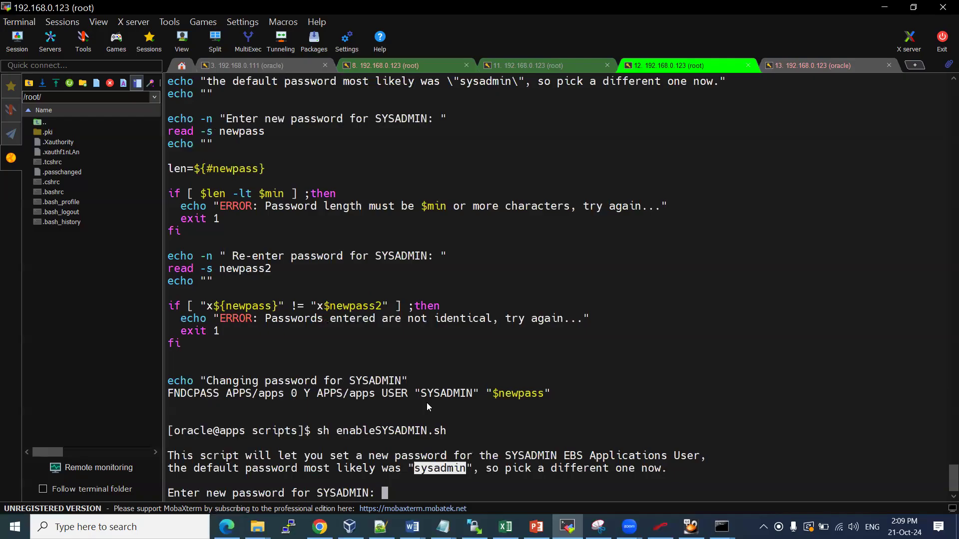
# Enter and confirm the new SYSADMIN password, then display L7625484.log to verify success
pyautogui.press('Return')
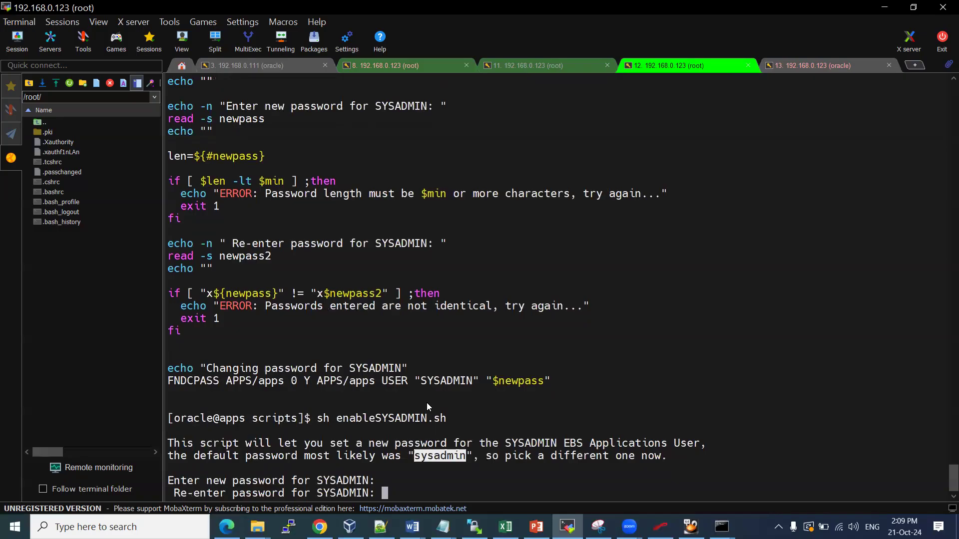
pyautogui.press('Return')
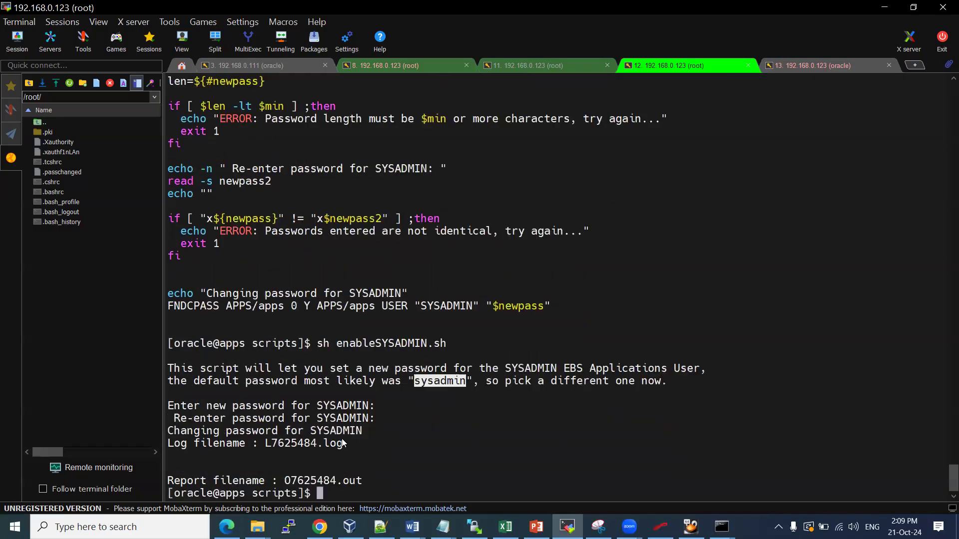
pyautogui.doubleClick(342, 443)
pyautogui.write('cat')
pyautogui.rightClick(333, 445)
pyautogui.press('Return')
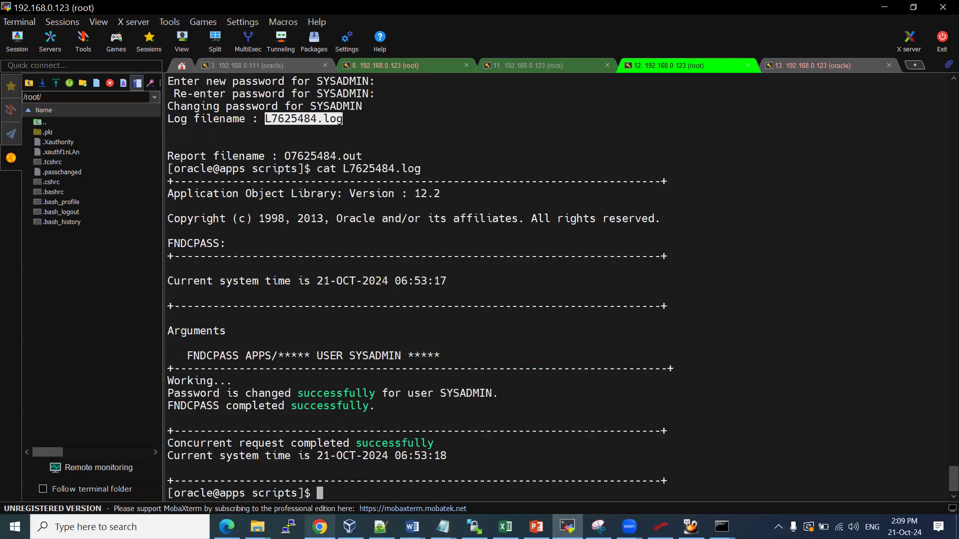
pyautogui.click(226, 527)
# Submit the SYSADMIN login, check the VM in VirtualBox, and inspect the timed-out apps.example.com:8000 address
pyautogui.write('**********')
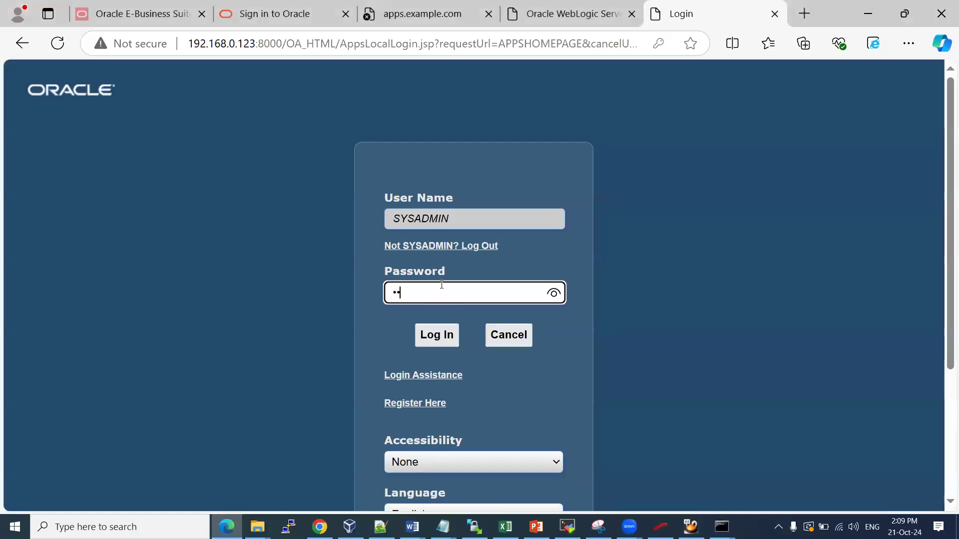
pyautogui.press('Return')
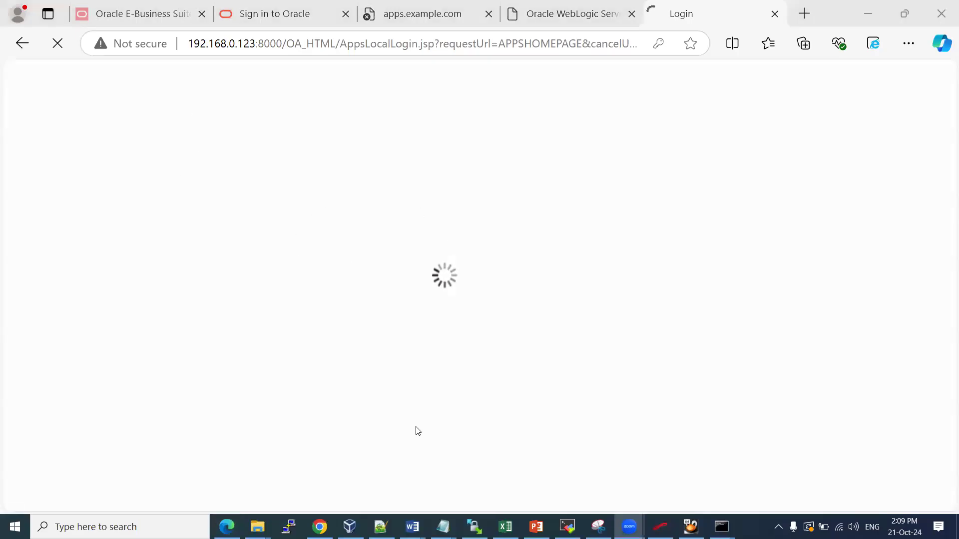
pyautogui.click(349, 527)
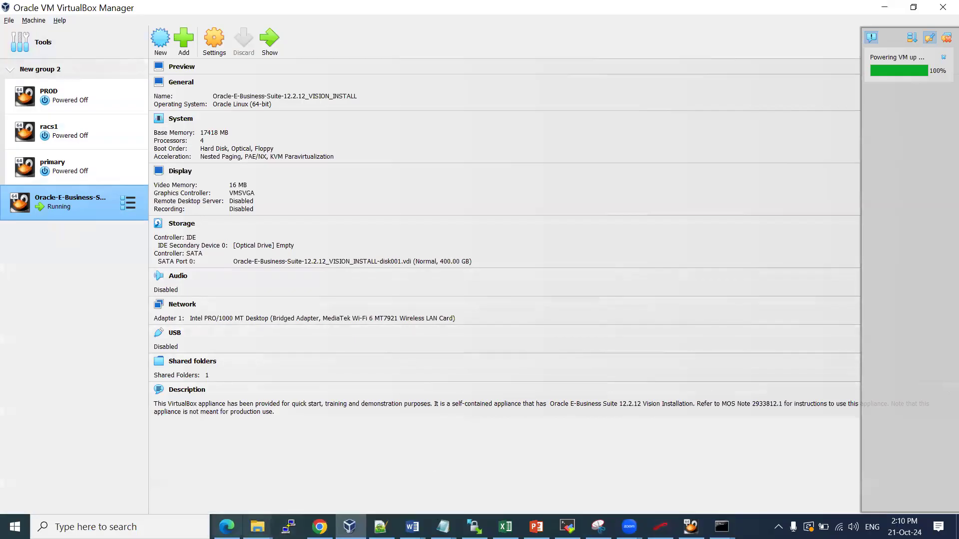
pyautogui.click(226, 527)
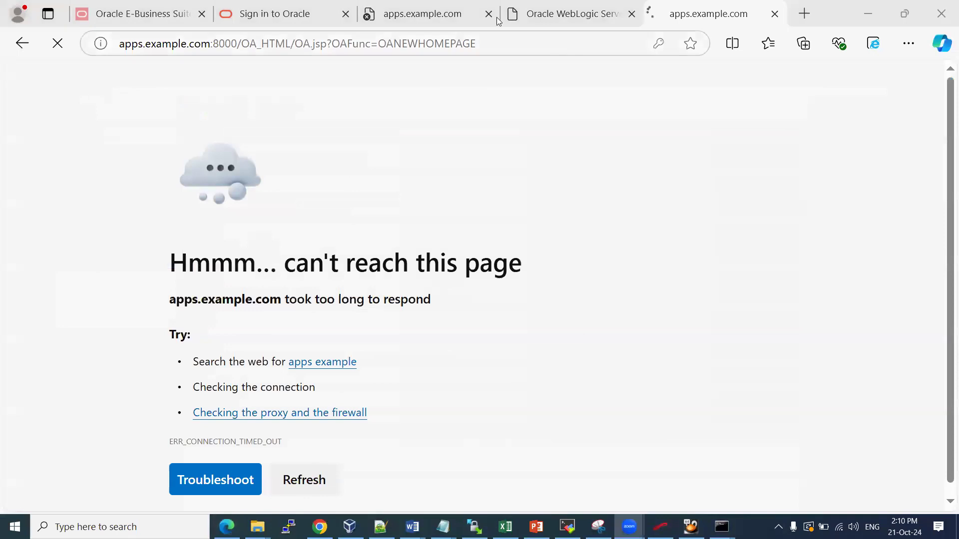
pyautogui.moveTo(213, 43); pyautogui.dragTo(114, 44)
pyautogui.click(738, 180)
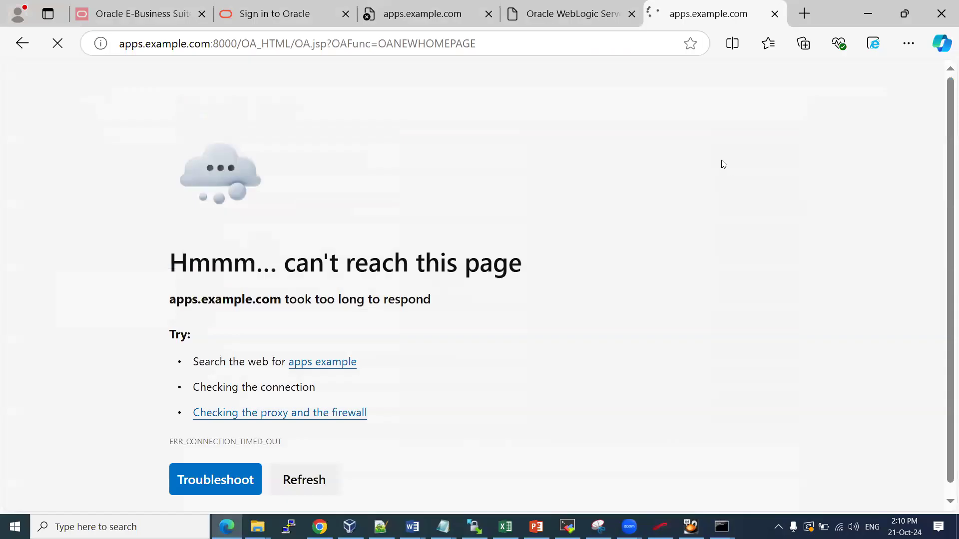
pyautogui.click(567, 13)
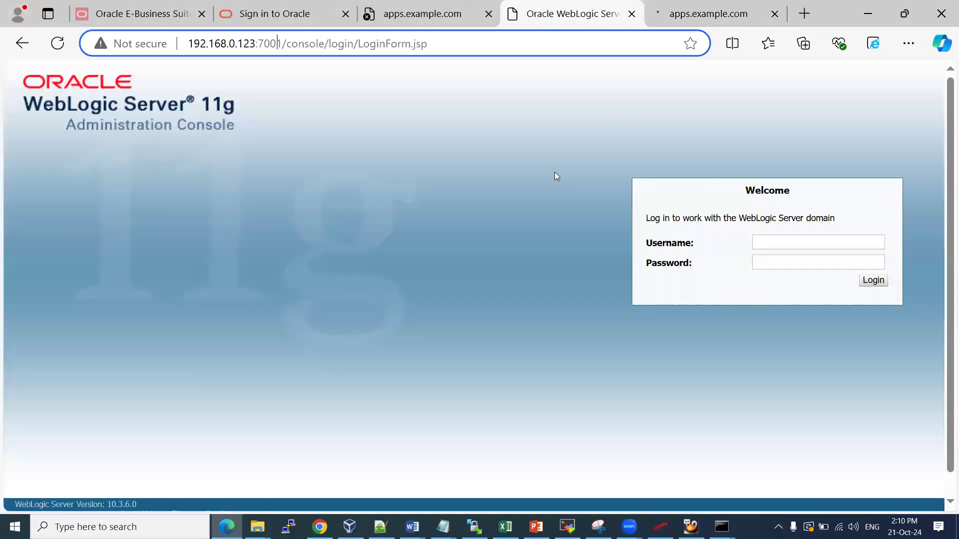
# Log in to the WebLogic console as weblogic and view the Summary of Servers
pyautogui.click(793, 242)
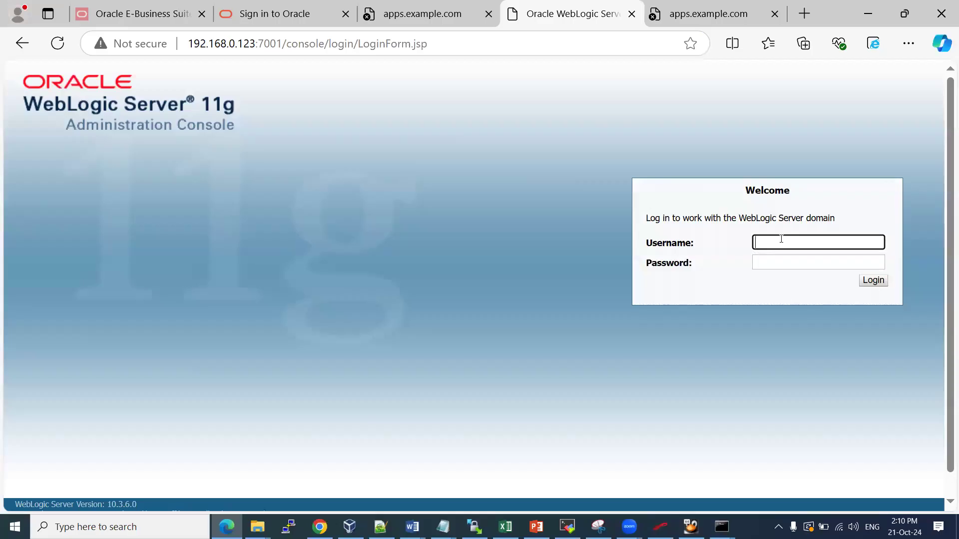
pyautogui.write('welcome')
pyautogui.press('BackSpace')
pyautogui.press('BackSpace')
pyautogui.press('BackSpace')
pyautogui.press('BackSpace')
pyautogui.press('BackSpace')
pyautogui.press('BackSpace')
pyautogui.write('weblogic')
pyautogui.press('Tab')
pyautogui.write('••••••••')
pyautogui.press('Return')
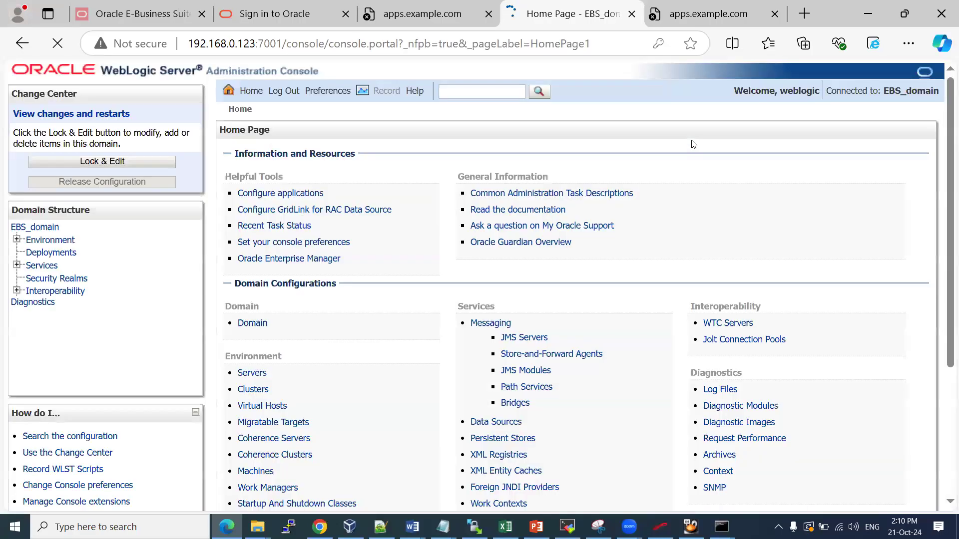
pyautogui.click(696, 68)
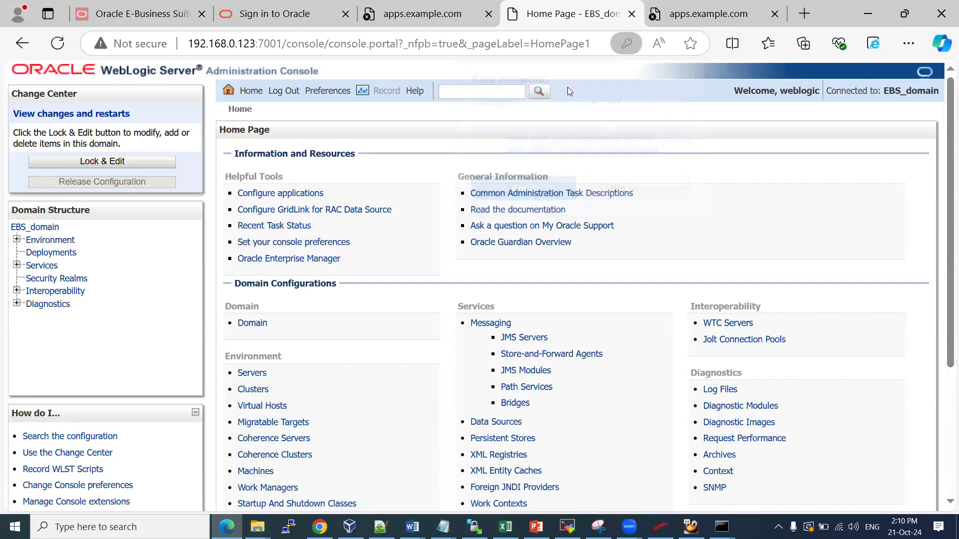
pyautogui.click(262, 377)
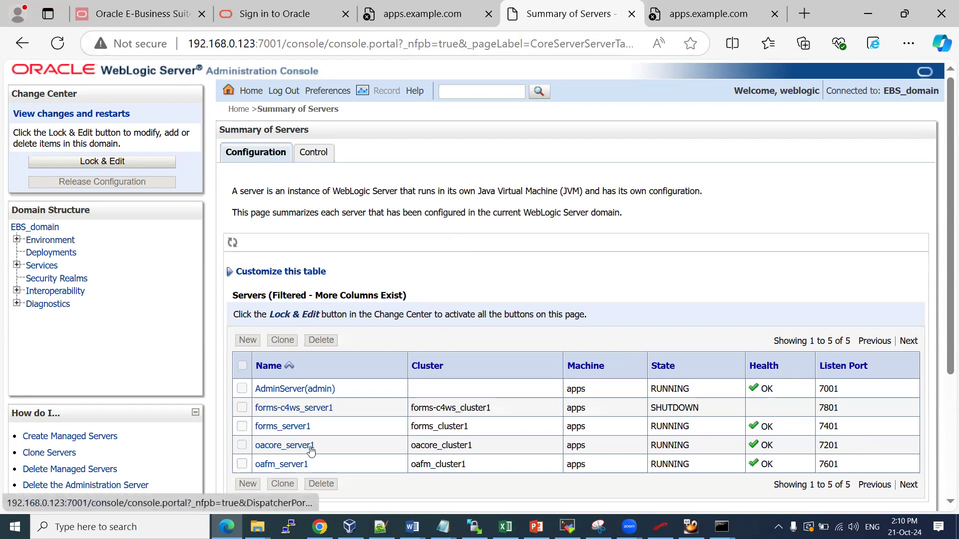
# Return to the apps.example.com error tab, select its host name, then switch to Chrome
pyautogui.click(713, 11)
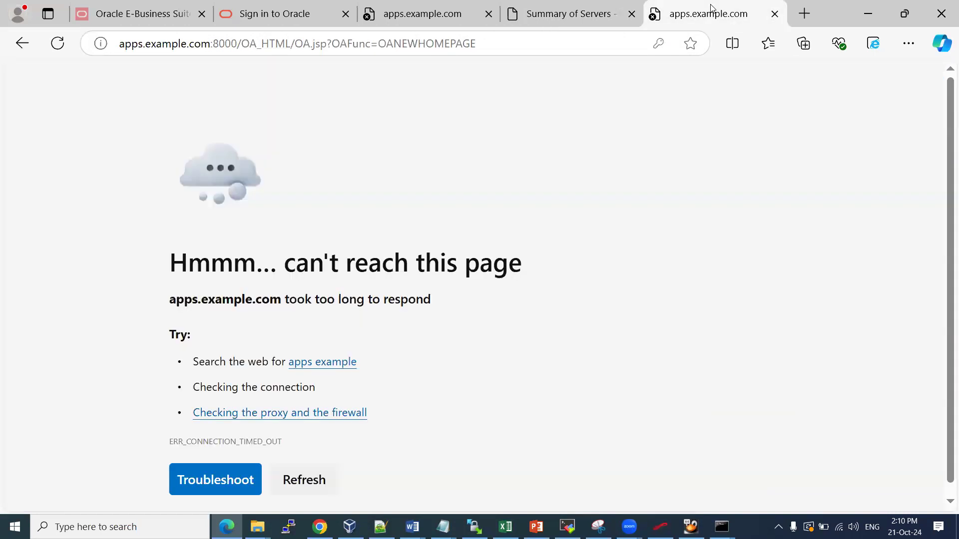
pyautogui.moveTo(120, 44); pyautogui.dragTo(213, 43)
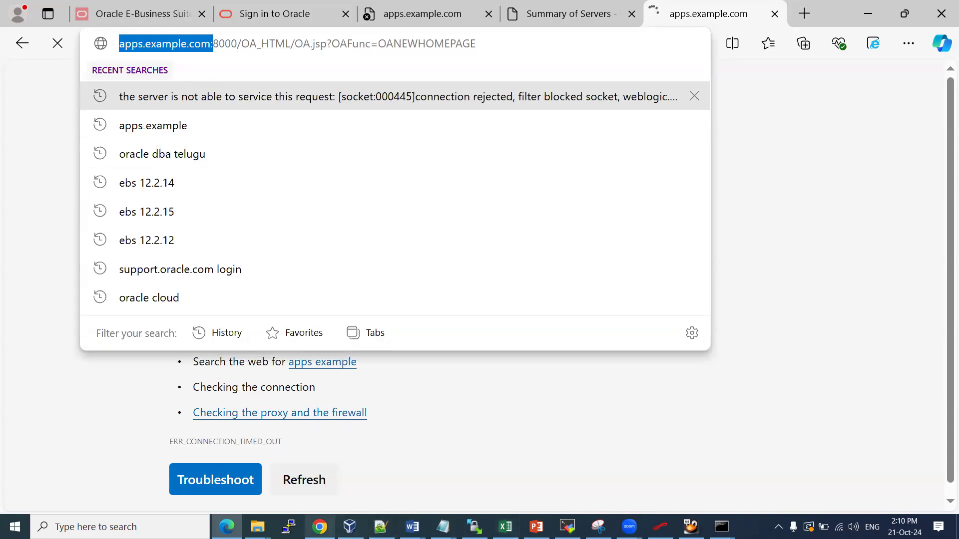
pyautogui.click(319, 527)
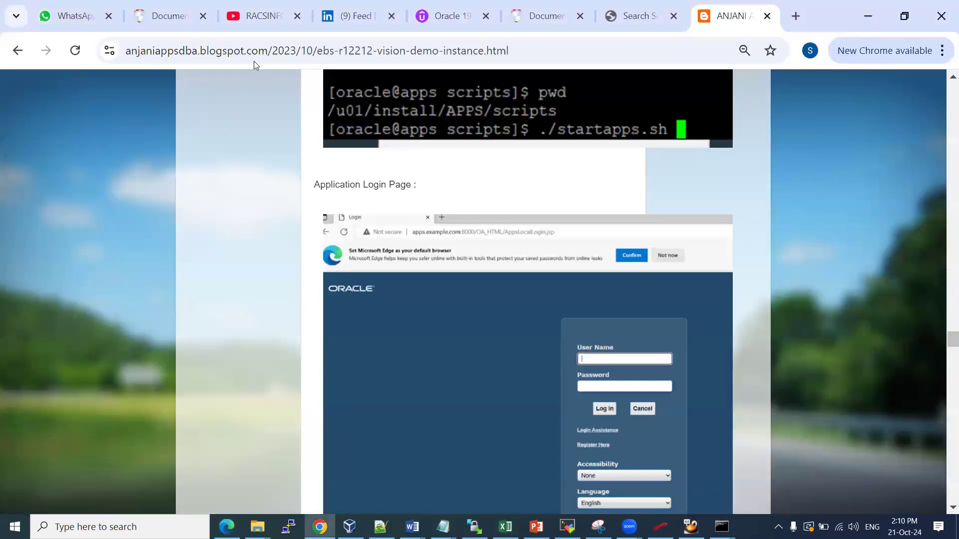
pyautogui.click(795, 16)
pyautogui.write('http')
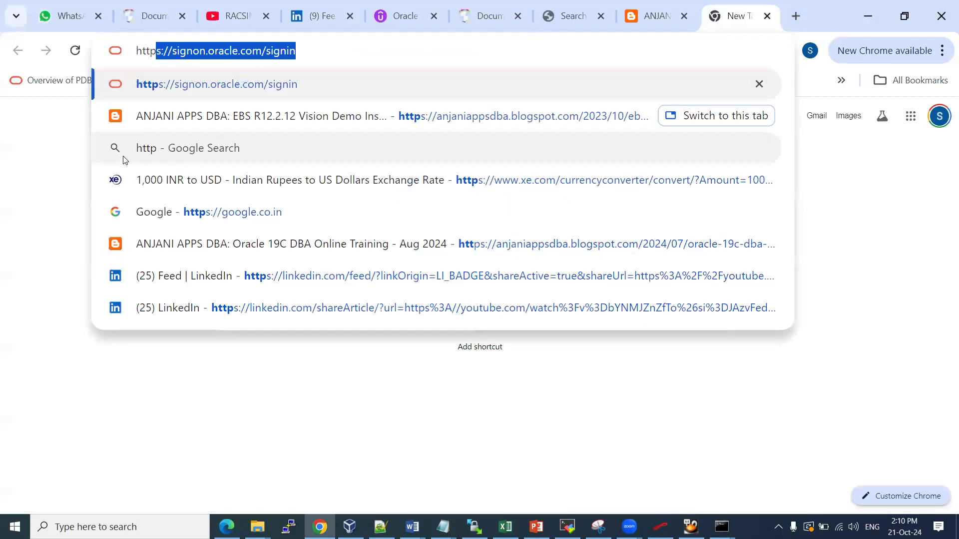
pyautogui.write('s')
pyautogui.press('BackSpace')
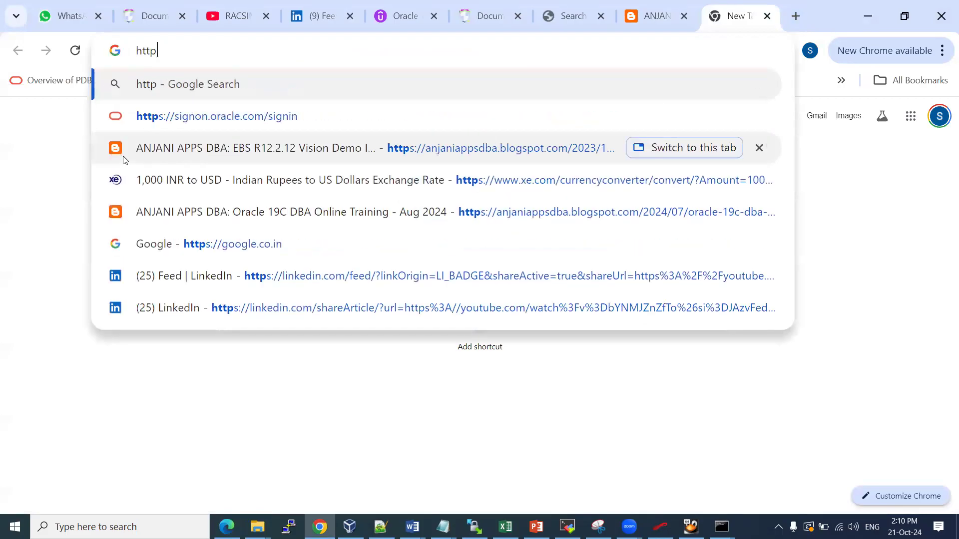
pyautogui.write('://1')
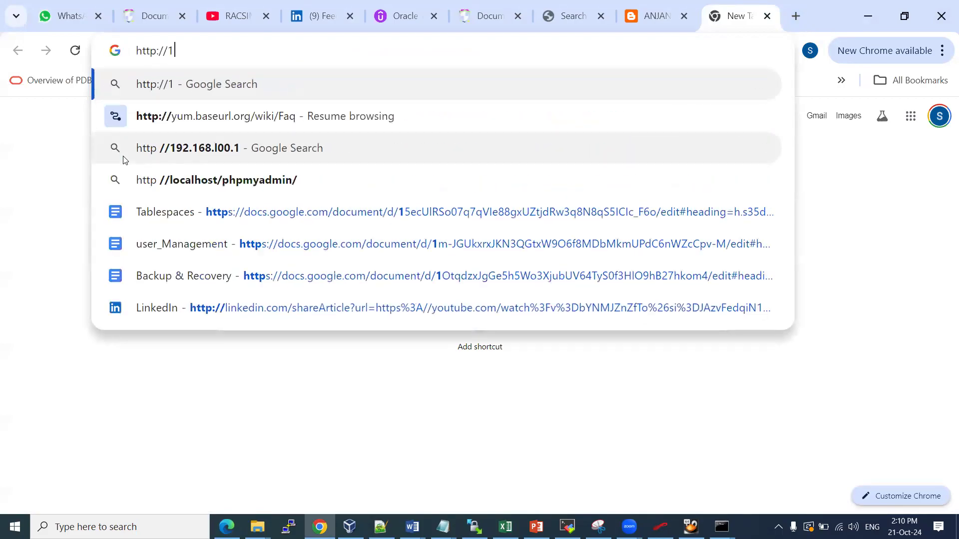
pyautogui.write('92.168.0.123:8000')
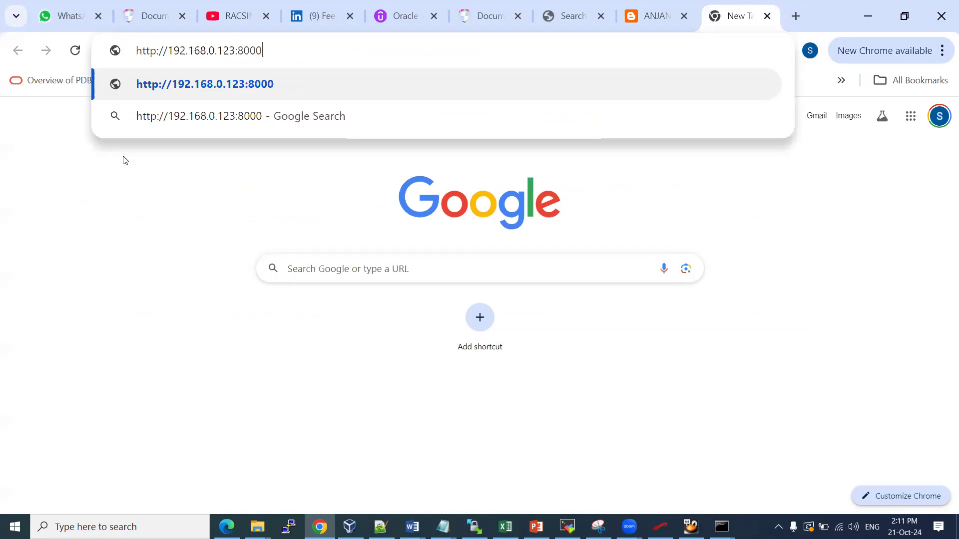
pyautogui.press('Return')
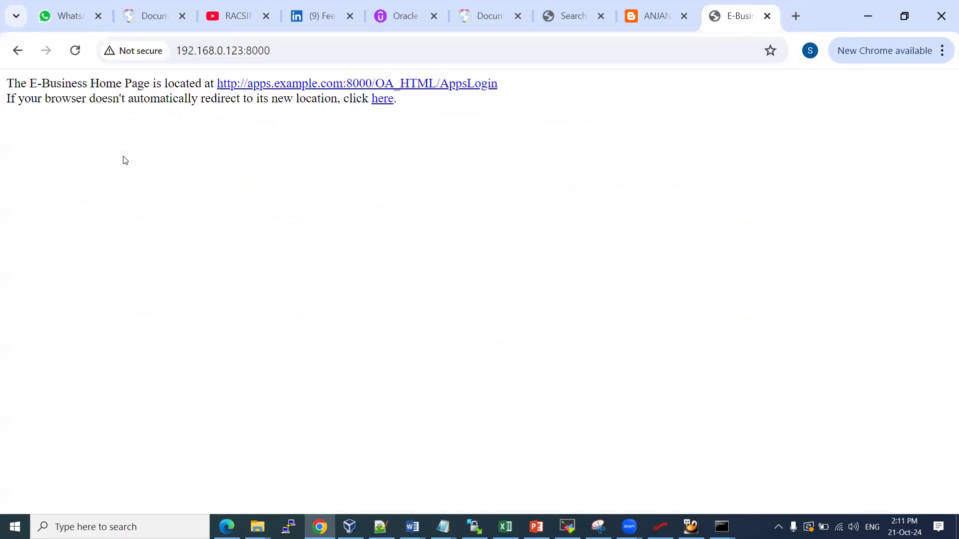
pyautogui.click(424, 84)
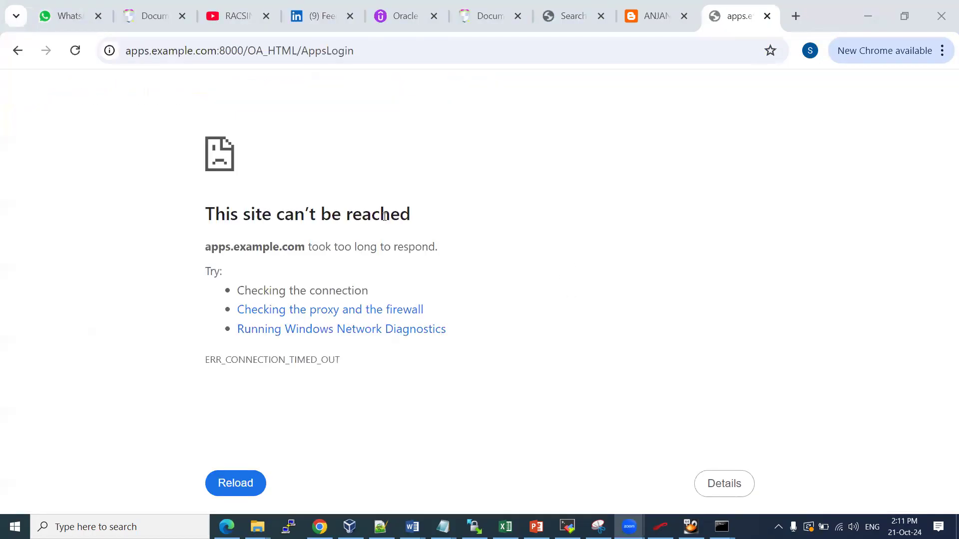
pyautogui.moveTo(242, 213); pyautogui.dragTo(390, 220)
pyautogui.moveTo(205, 246); pyautogui.dragTo(303, 244)
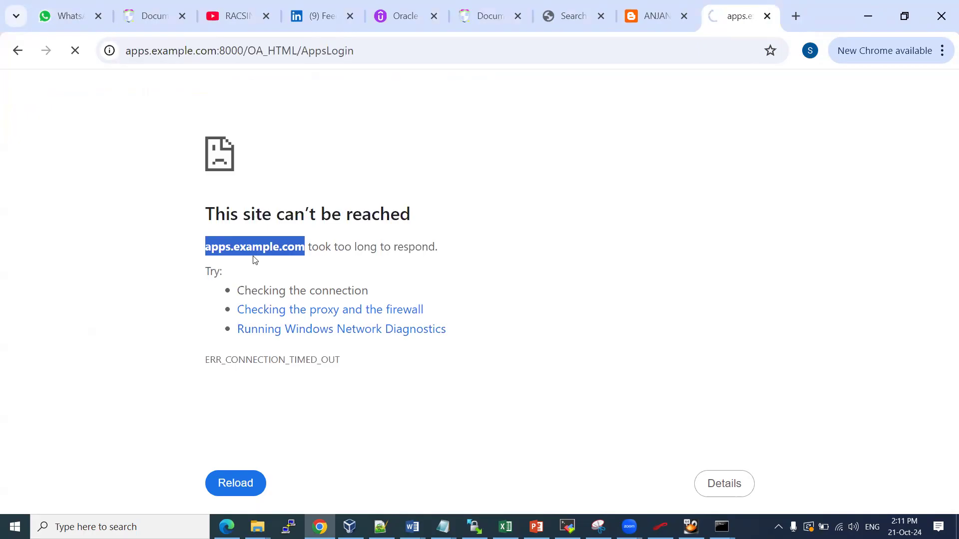
pyautogui.click(567, 526)
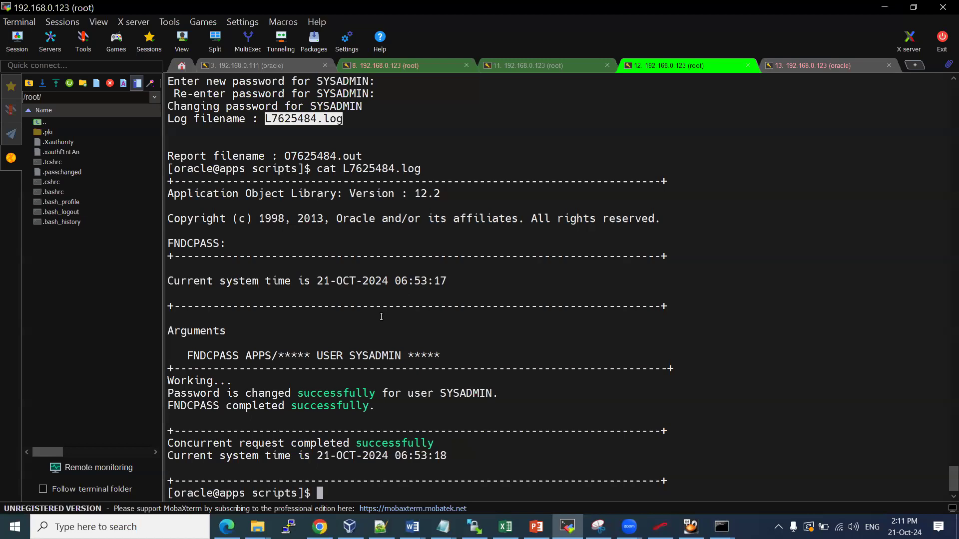
pyautogui.click(320, 527)
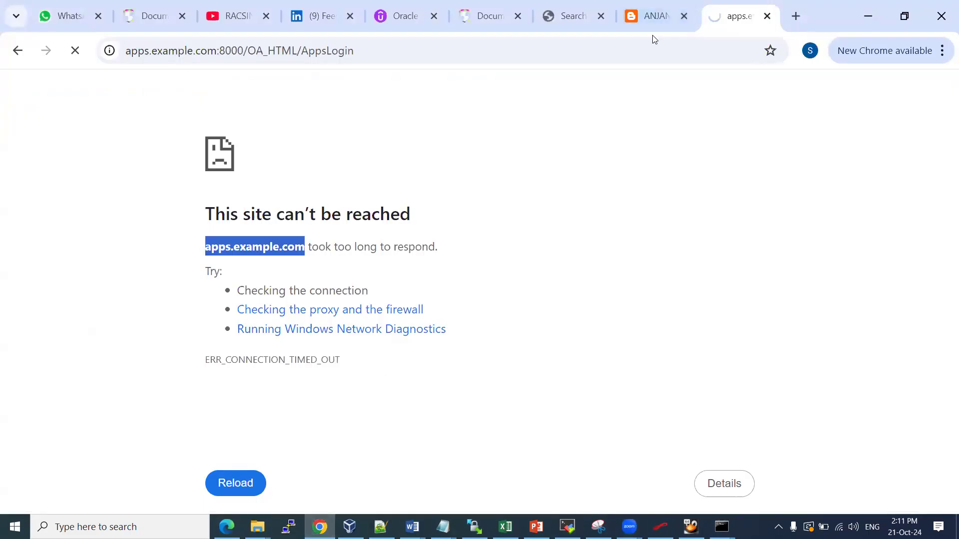
# Change the address to AppsLocalLogin.jsp and load it, which also times out
pyautogui.click(369, 48)
pyautogui.write('.jsp')
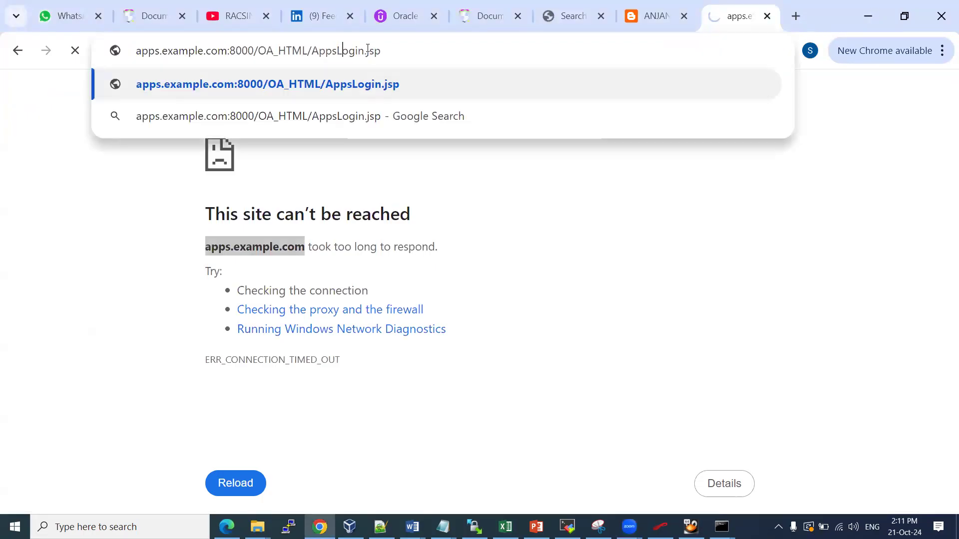
pyautogui.write('Local')
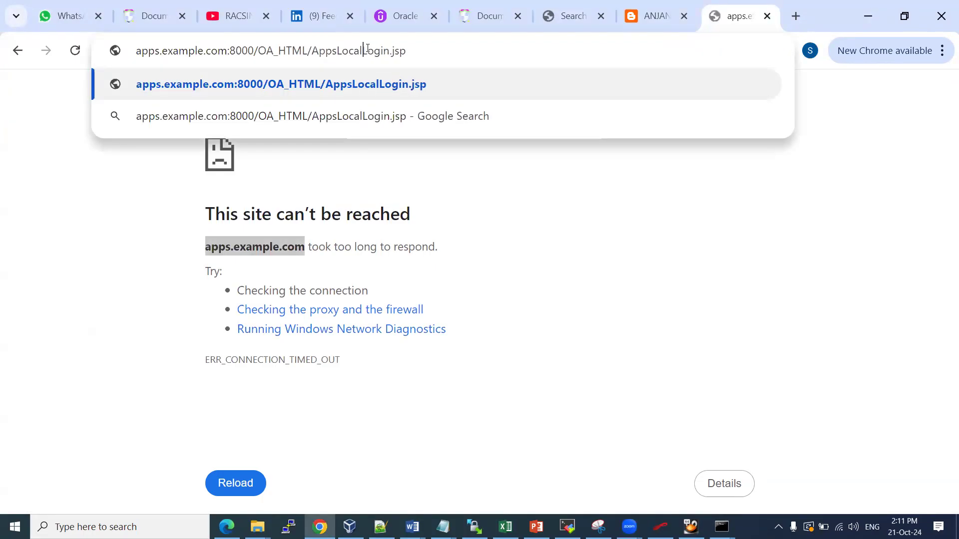
pyautogui.press('Return')
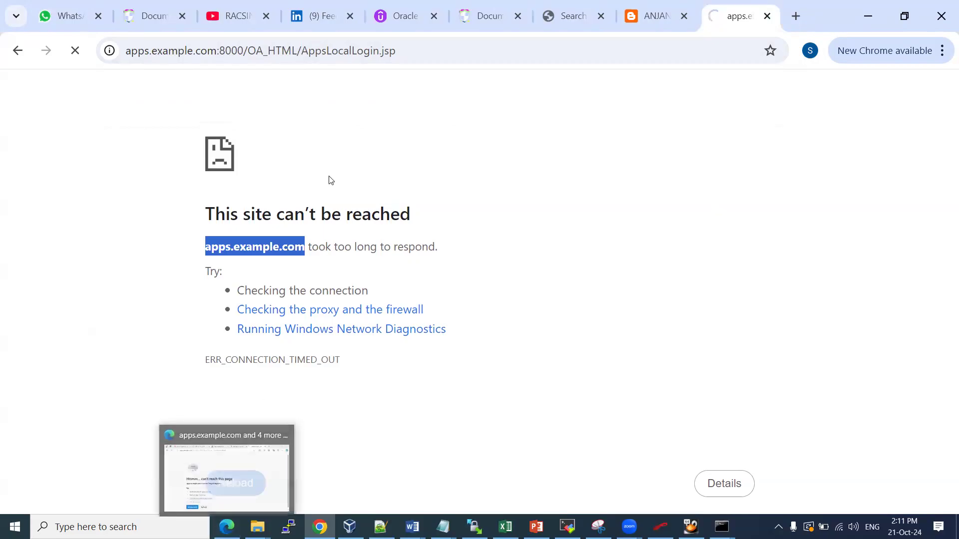
pyautogui.click(660, 10)
# Enlarge the blog's Oracle home page screenshot, then go back to the timed-out AppsLocalLogin.jsp tab
pyautogui.scroll(-6, 371, 282)
pyautogui.scroll(-2, 371, 282)
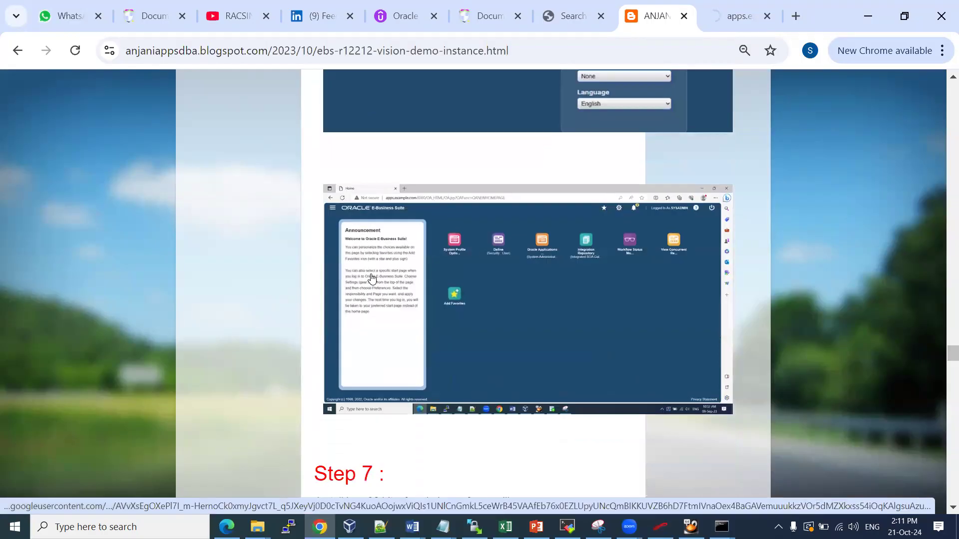
pyautogui.click(582, 275)
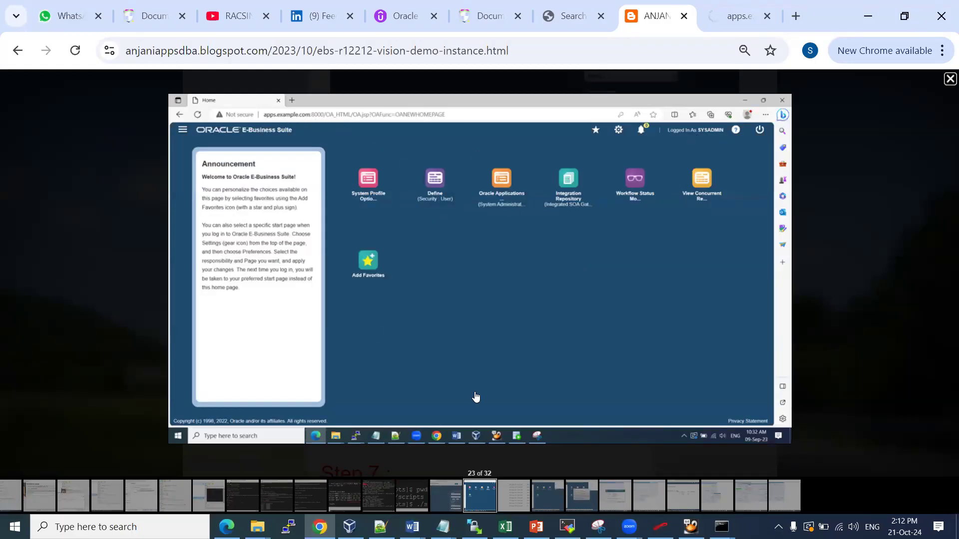
pyautogui.scroll(-5, 441, 309)
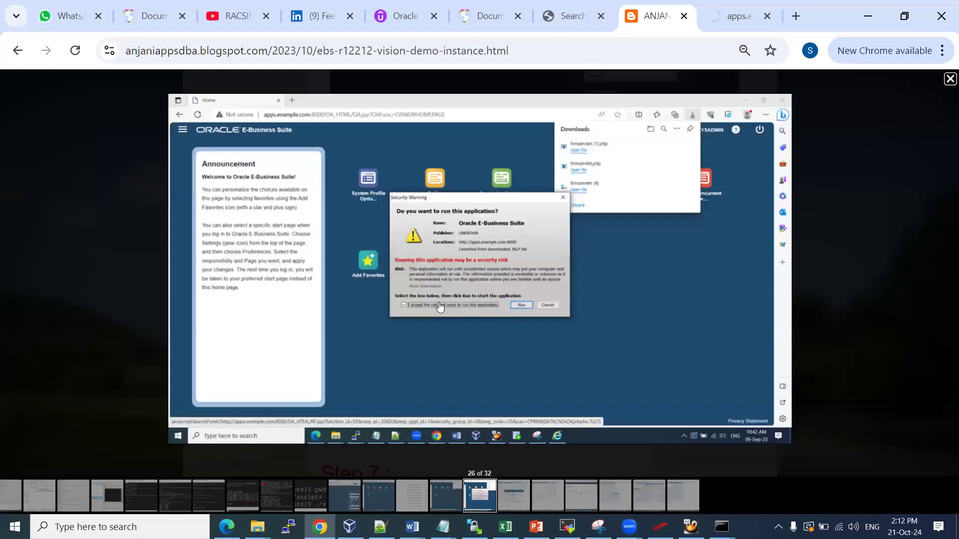
pyautogui.scroll(2, 438, 308)
pyautogui.click(733, 16)
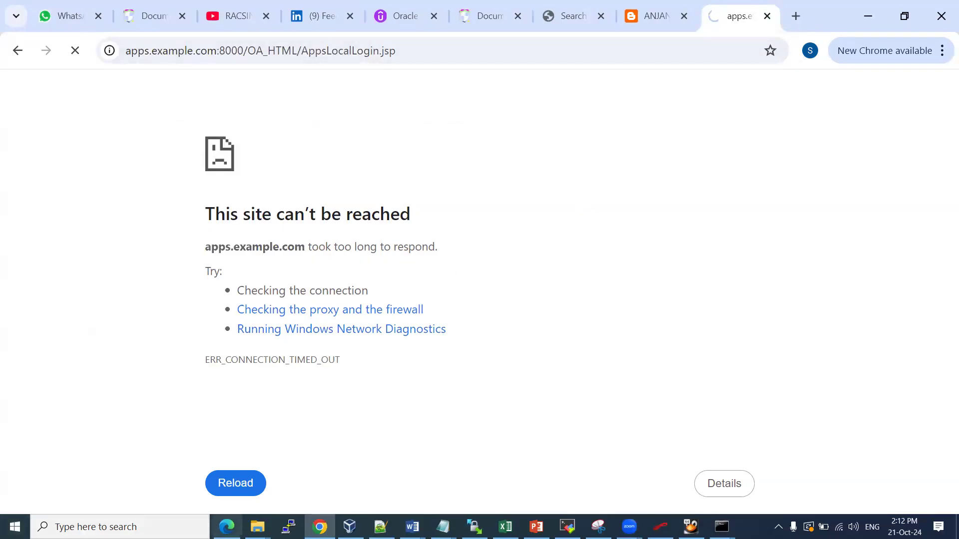
pyautogui.click(226, 526)
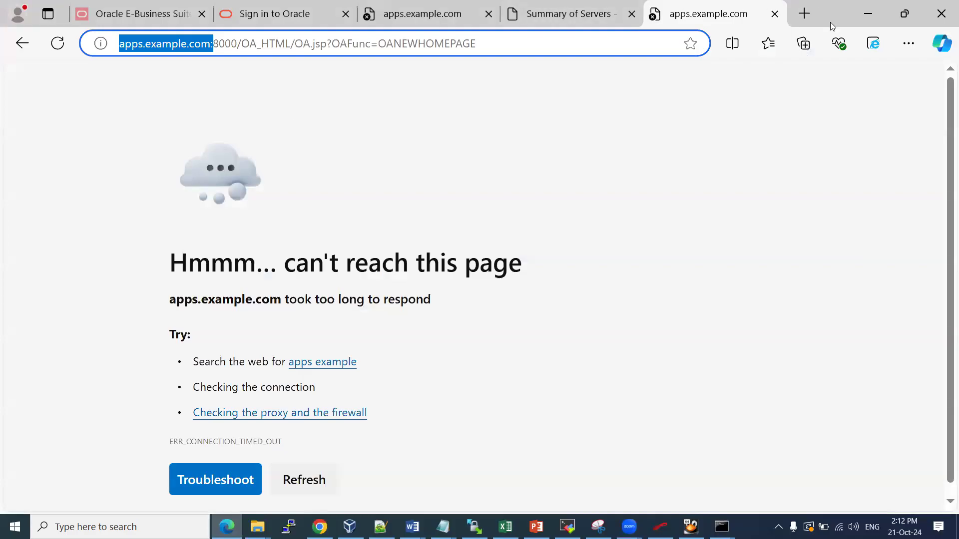
# Retry loading the E-Business home page in Edge and try Internet Explorer compatibility mode
pyautogui.press('Return')
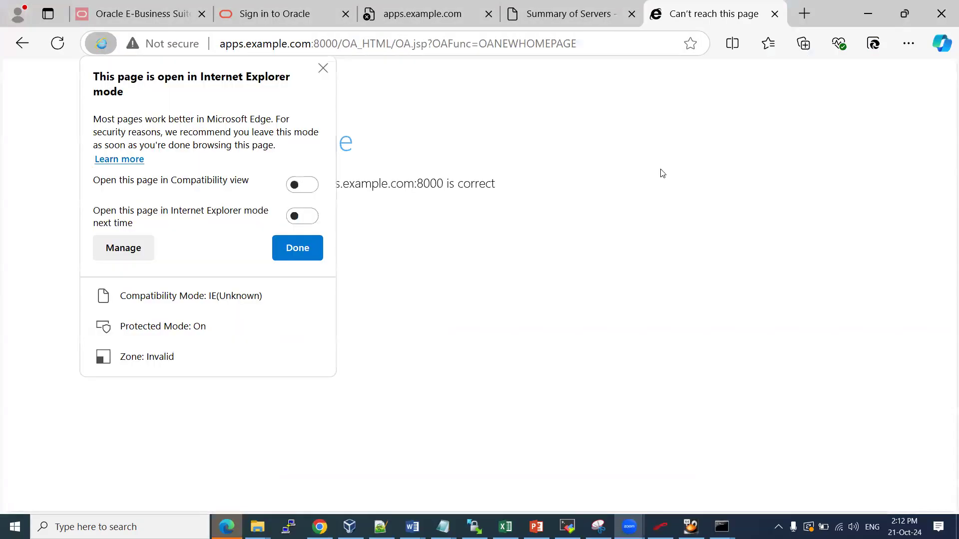
pyautogui.click(305, 189)
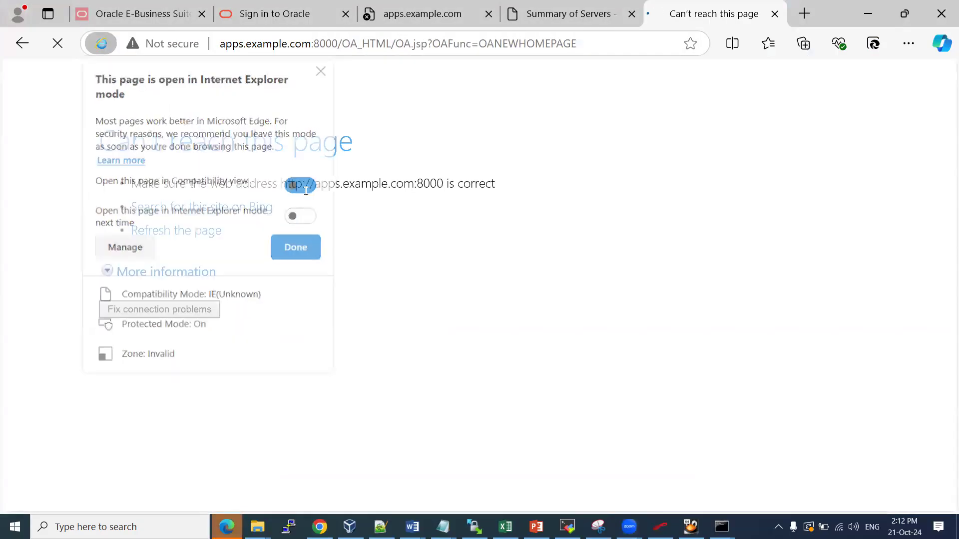
pyautogui.click(100, 42)
pyautogui.click(295, 248)
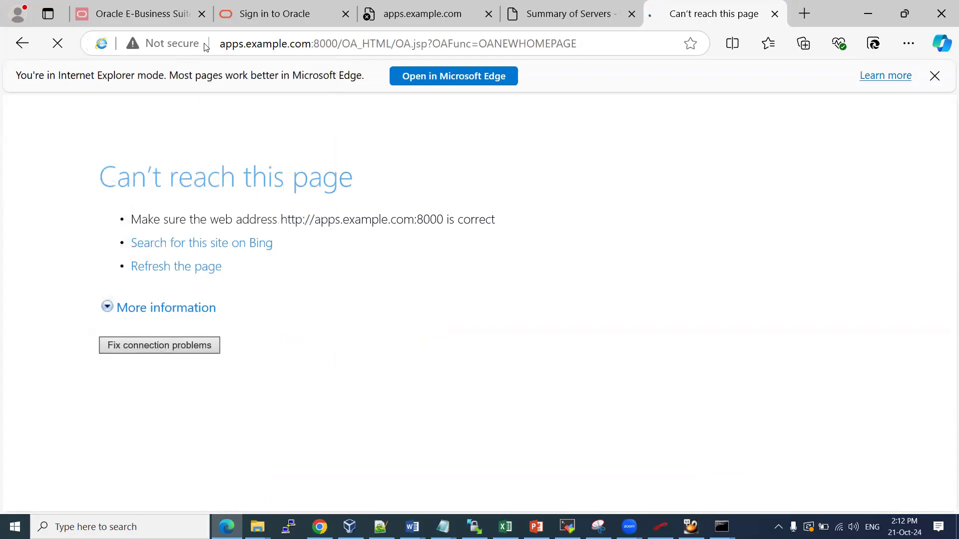
pyautogui.click(348, 43)
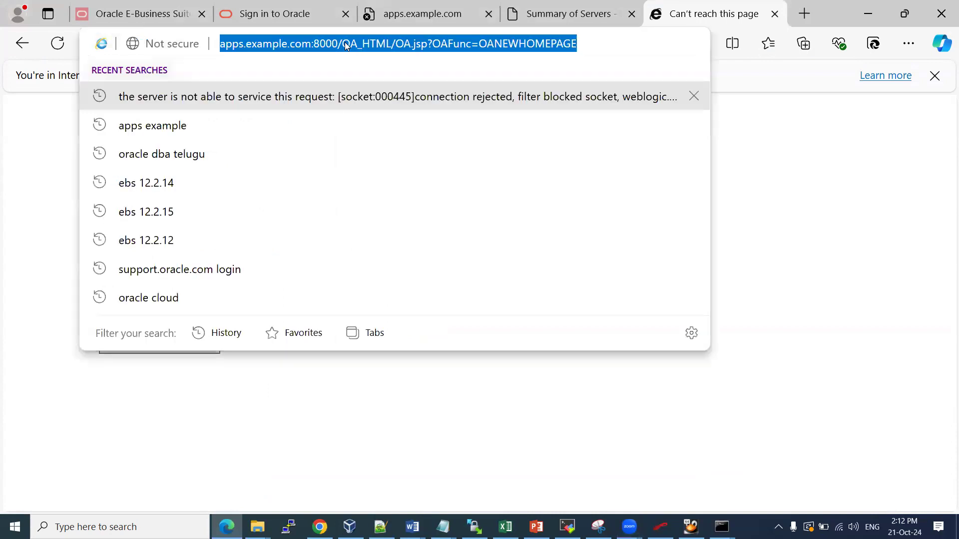
pyautogui.write('http')
pyautogui.press('Return')
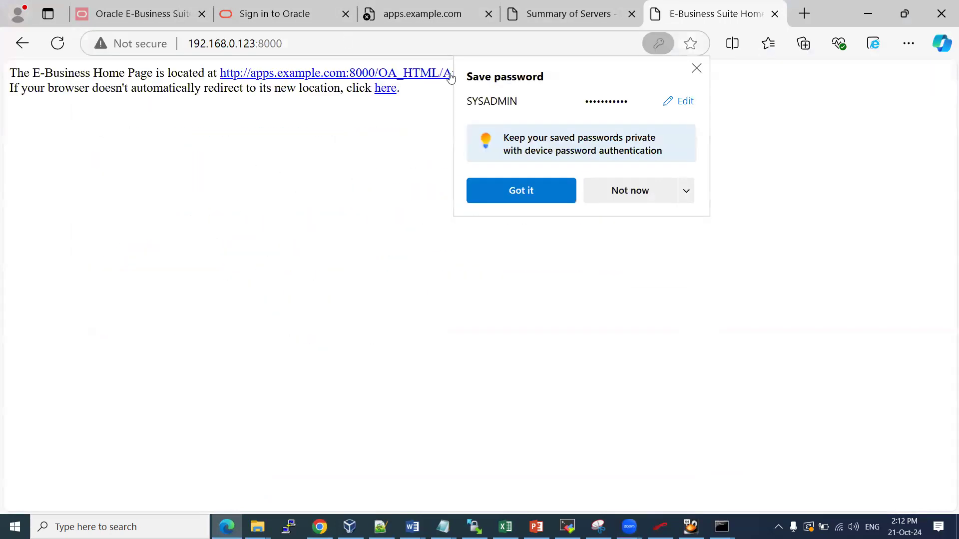
pyautogui.click(546, 194)
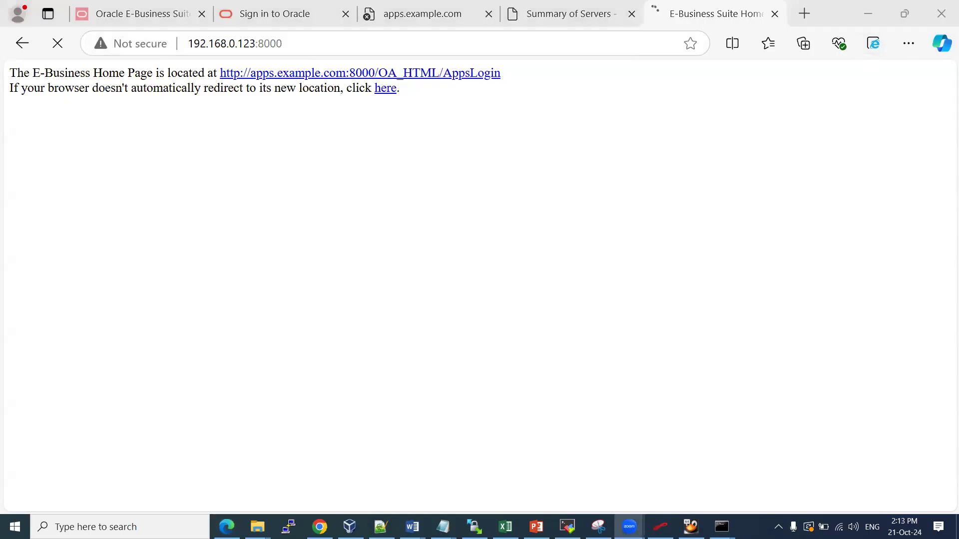
pyautogui.click(320, 527)
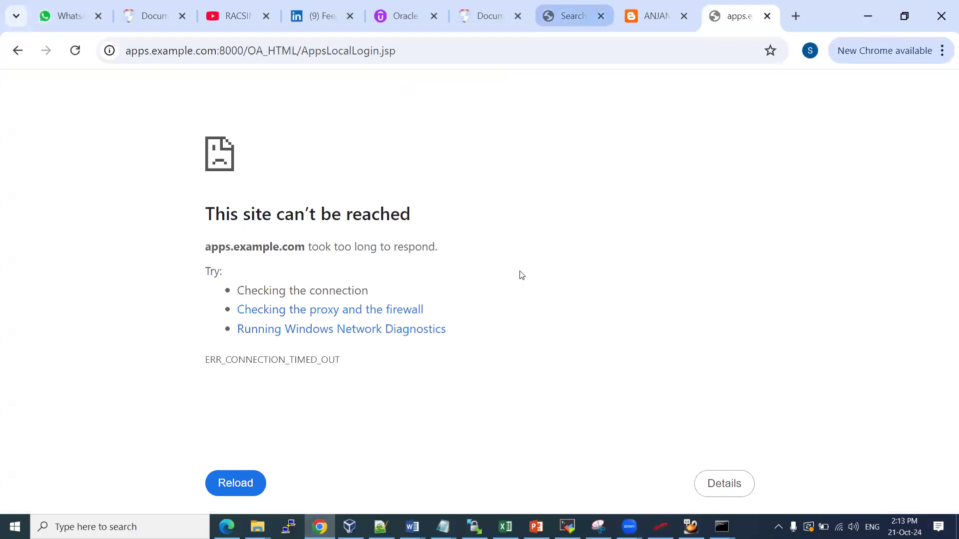
# Close Chrome's timed-out apps.example.com tab and page through the blog's screenshots up to the firewall alert
pyautogui.click(766, 16)
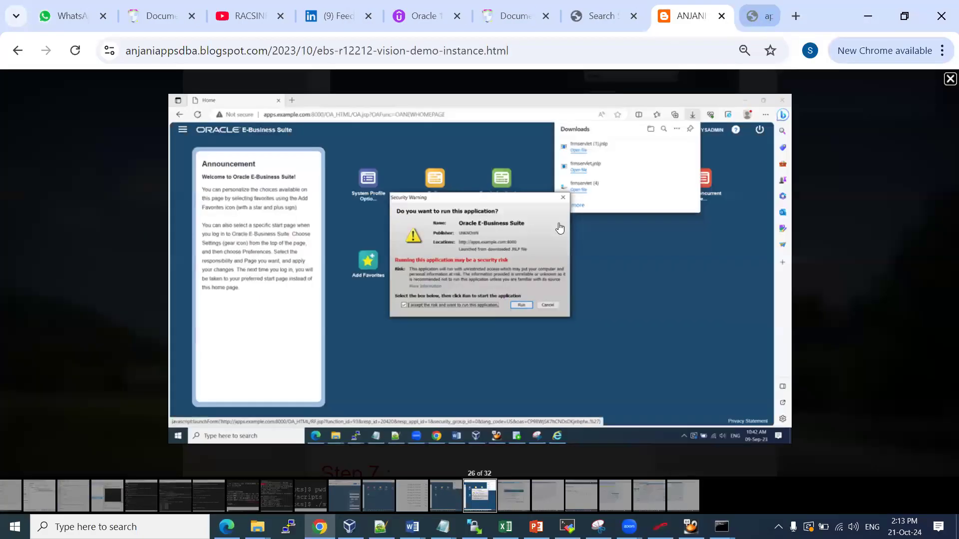
pyautogui.scroll(-3, 354, 278)
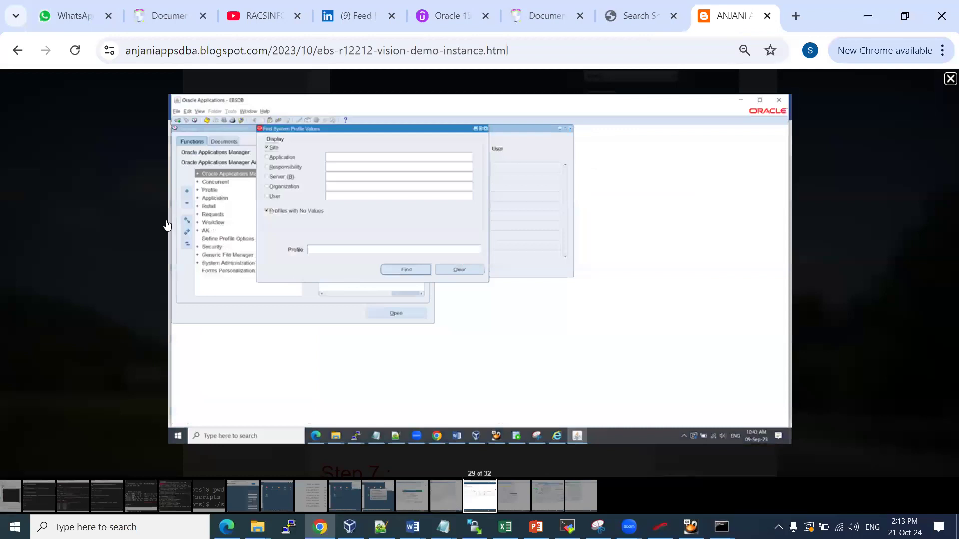
pyautogui.scroll(-2, 252, 496)
pyautogui.click(209, 499)
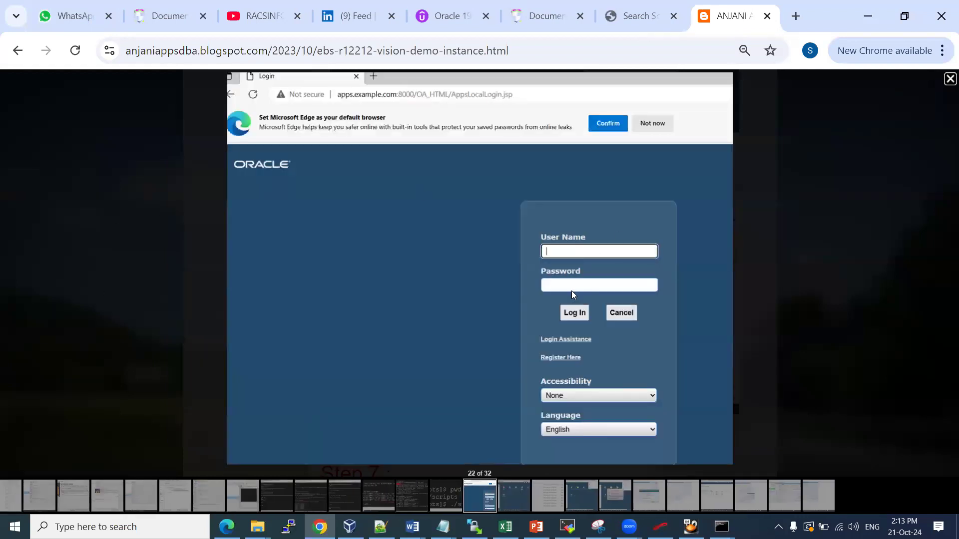
pyautogui.click(511, 491)
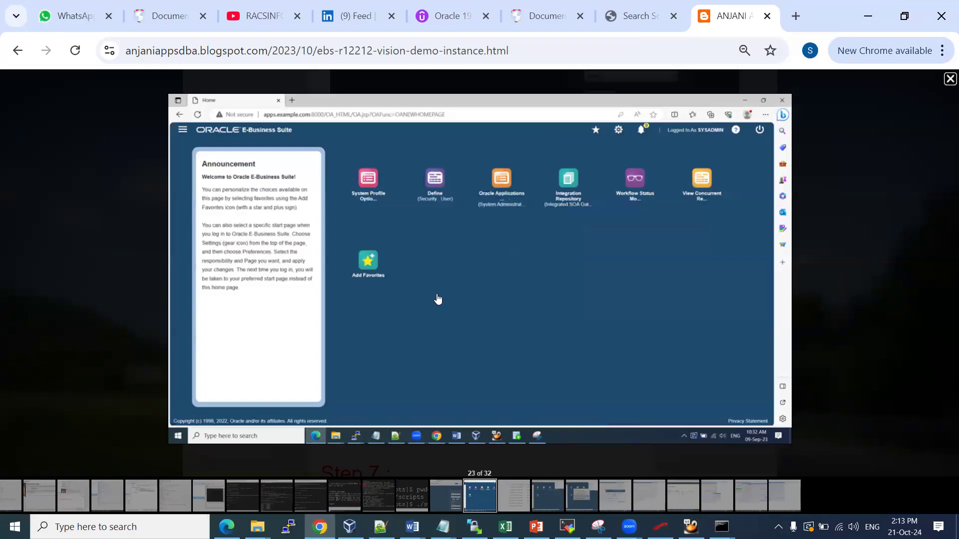
pyautogui.click(508, 502)
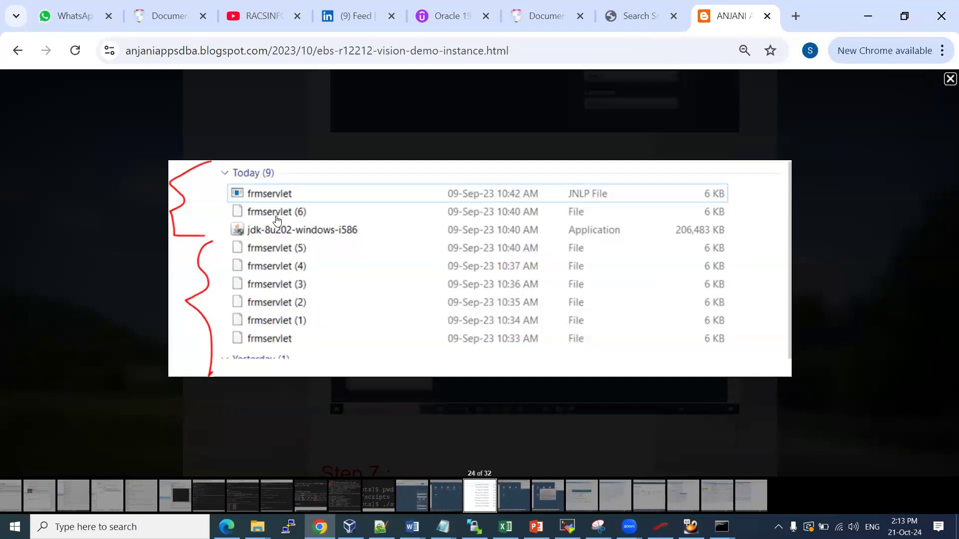
pyautogui.click(516, 494)
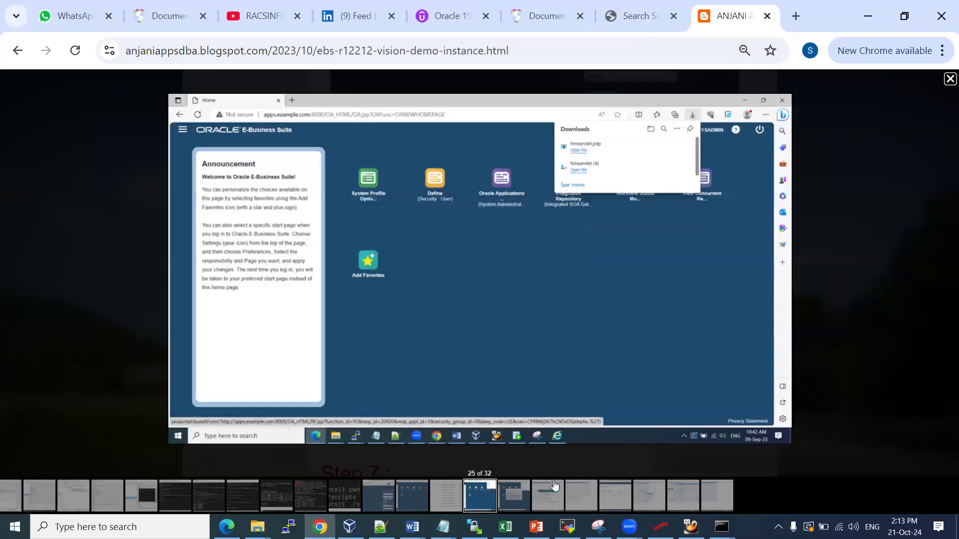
pyautogui.click(550, 497)
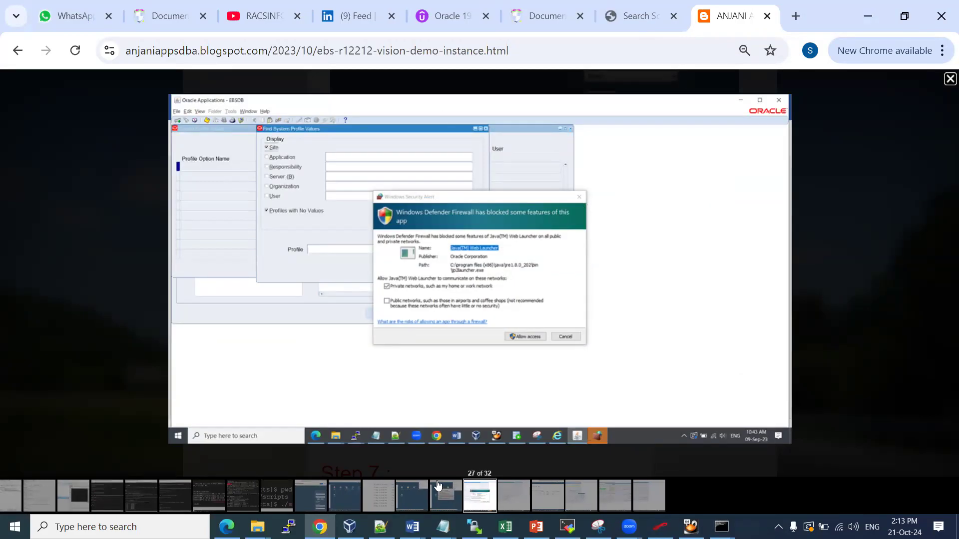
pyautogui.click(947, 78)
# Scroll the blog down to Step 7, then select the address in Edge's AppsLogin tab
pyautogui.scroll(-2, 519, 271)
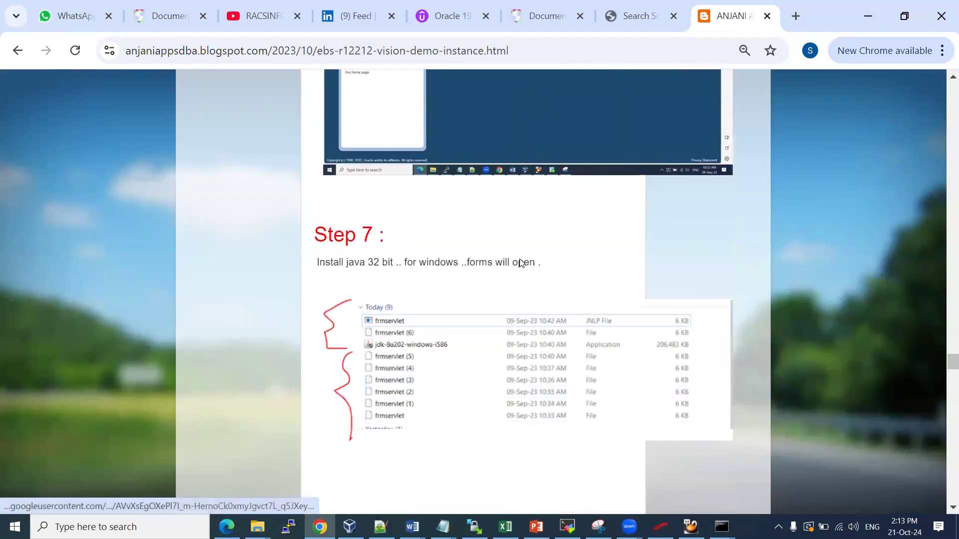
pyautogui.scroll(-6, 522, 265)
pyautogui.scroll(-10, 521, 265)
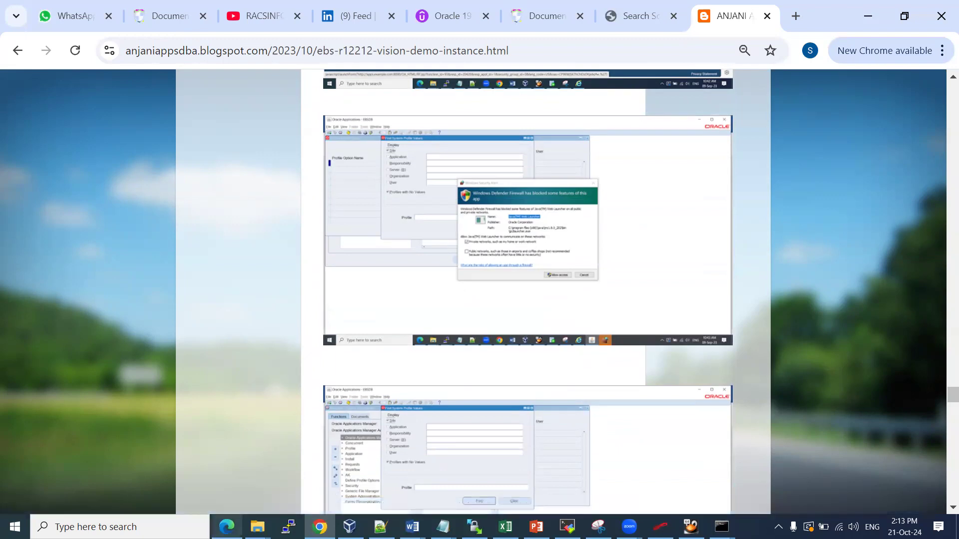
pyautogui.click(227, 527)
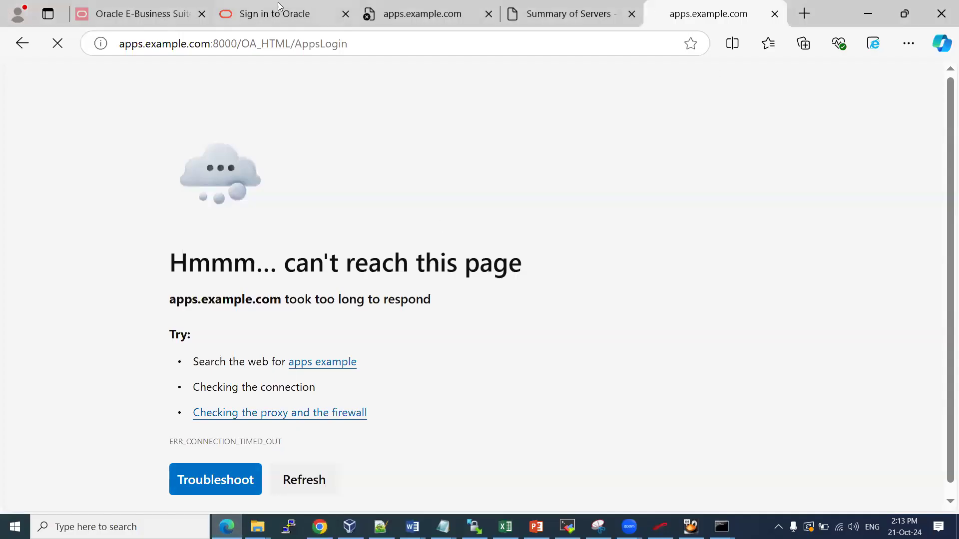
pyautogui.click(218, 46)
pyautogui.write('http')
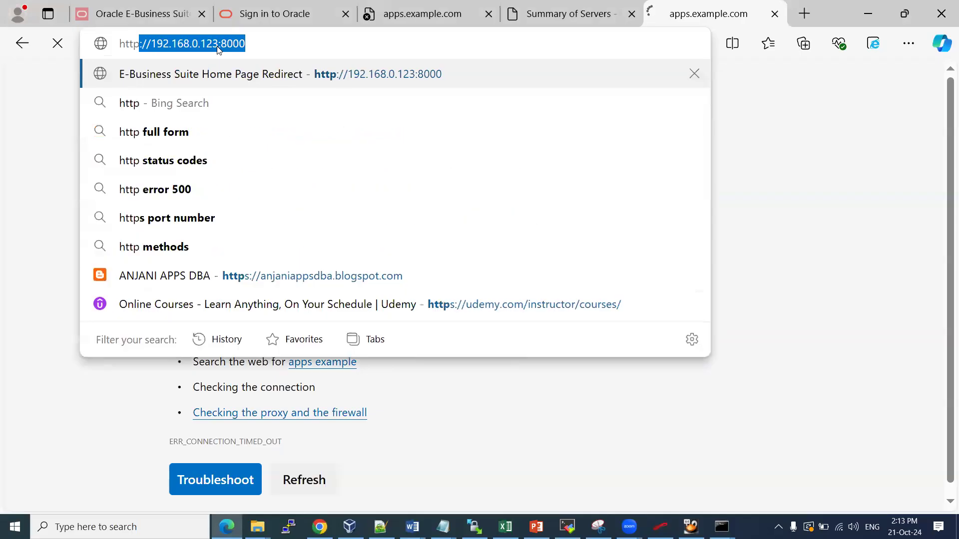
pyautogui.press('End')
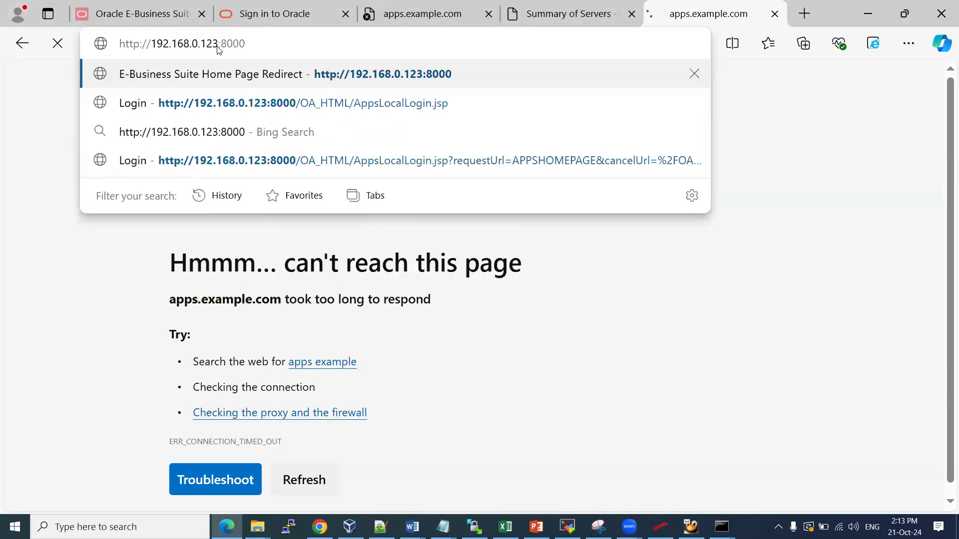
pyautogui.press('Down')
pyautogui.press('Return')
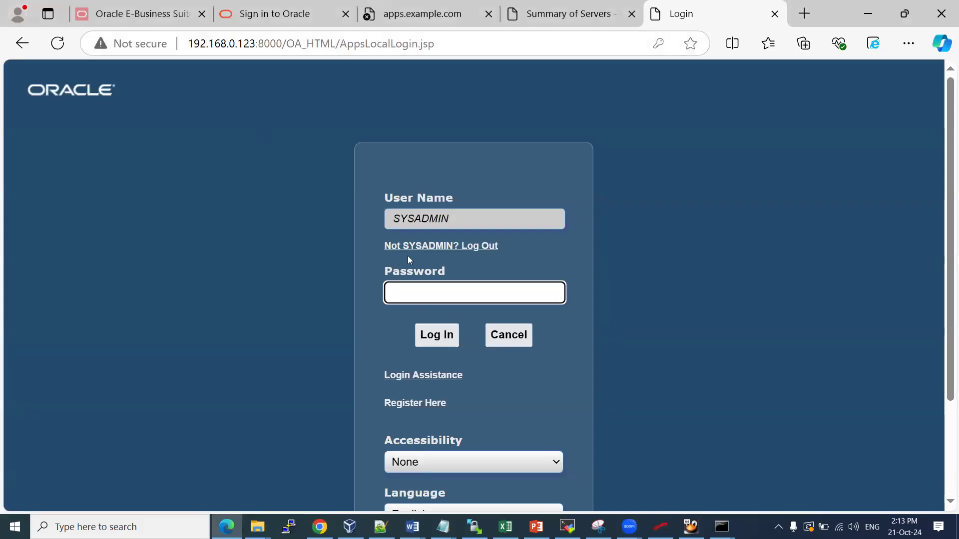
# Check the VM's Display settings in VirtualBox (16 MB video memory, VMSVGA), then return to Edge
pyautogui.click(356, 524)
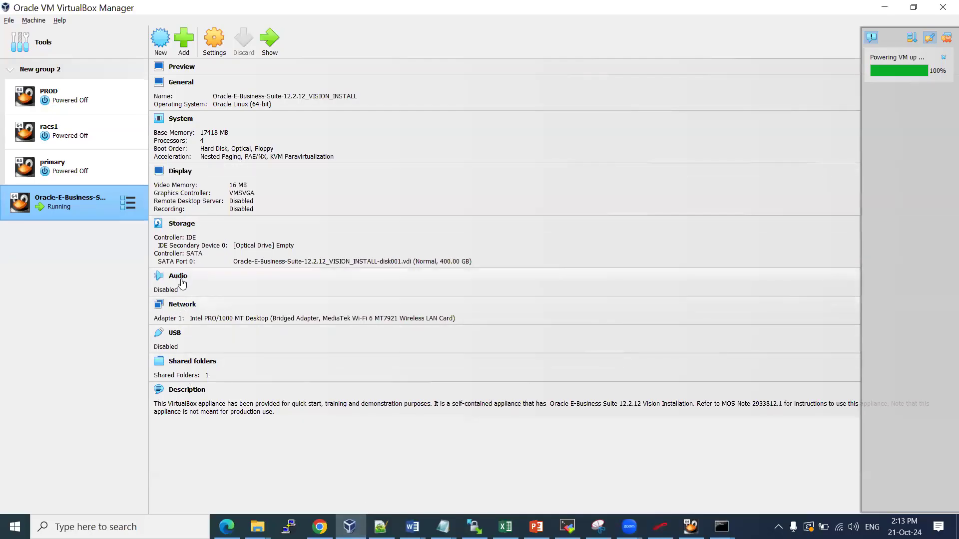
pyautogui.click(181, 174)
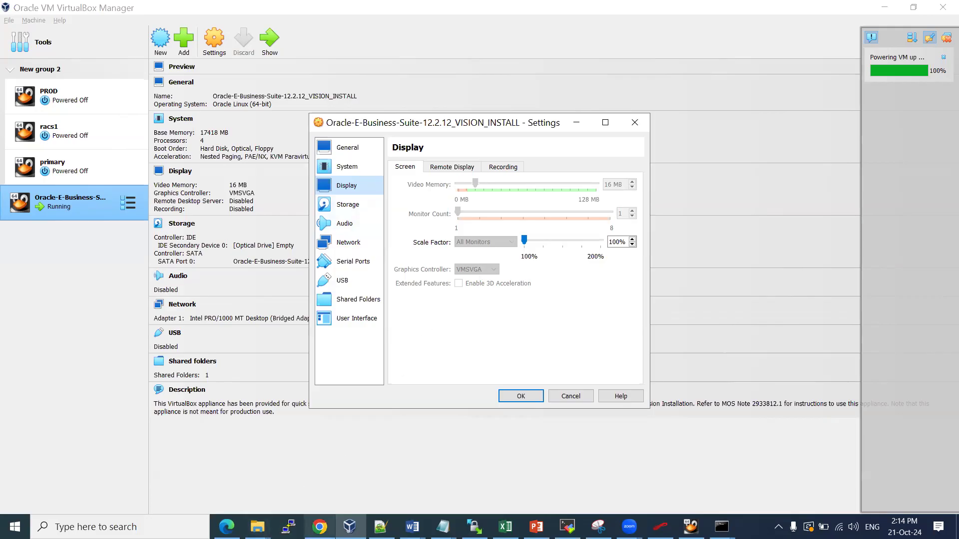
pyautogui.moveTo(320, 527)
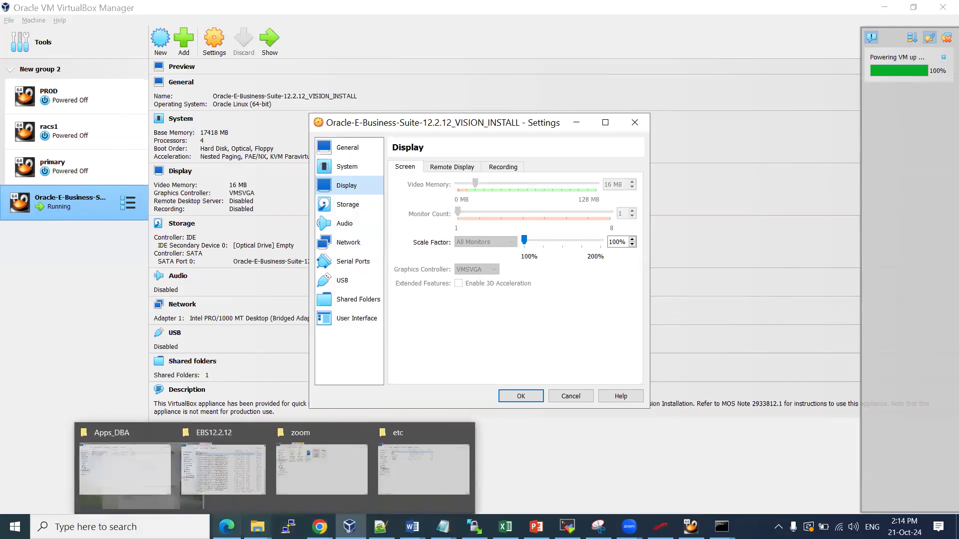
pyautogui.click(227, 527)
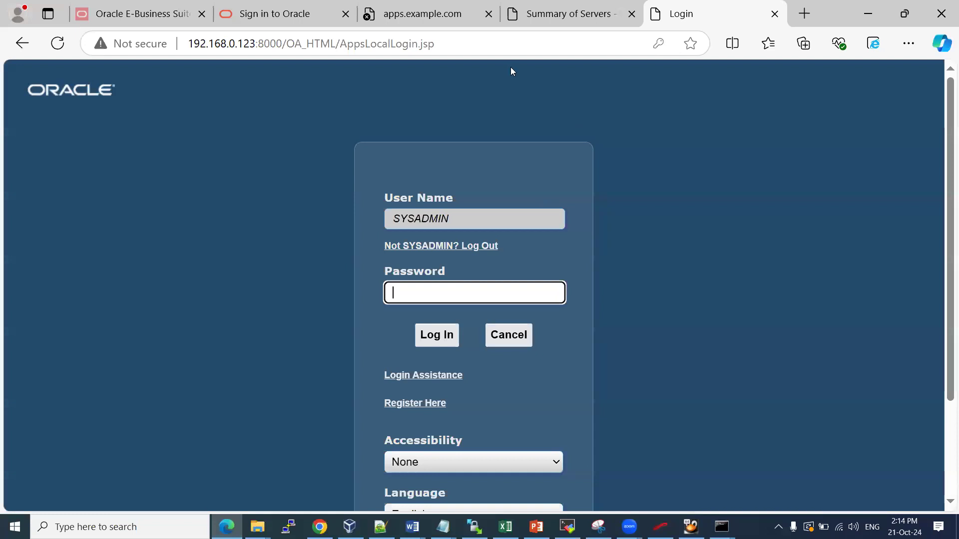